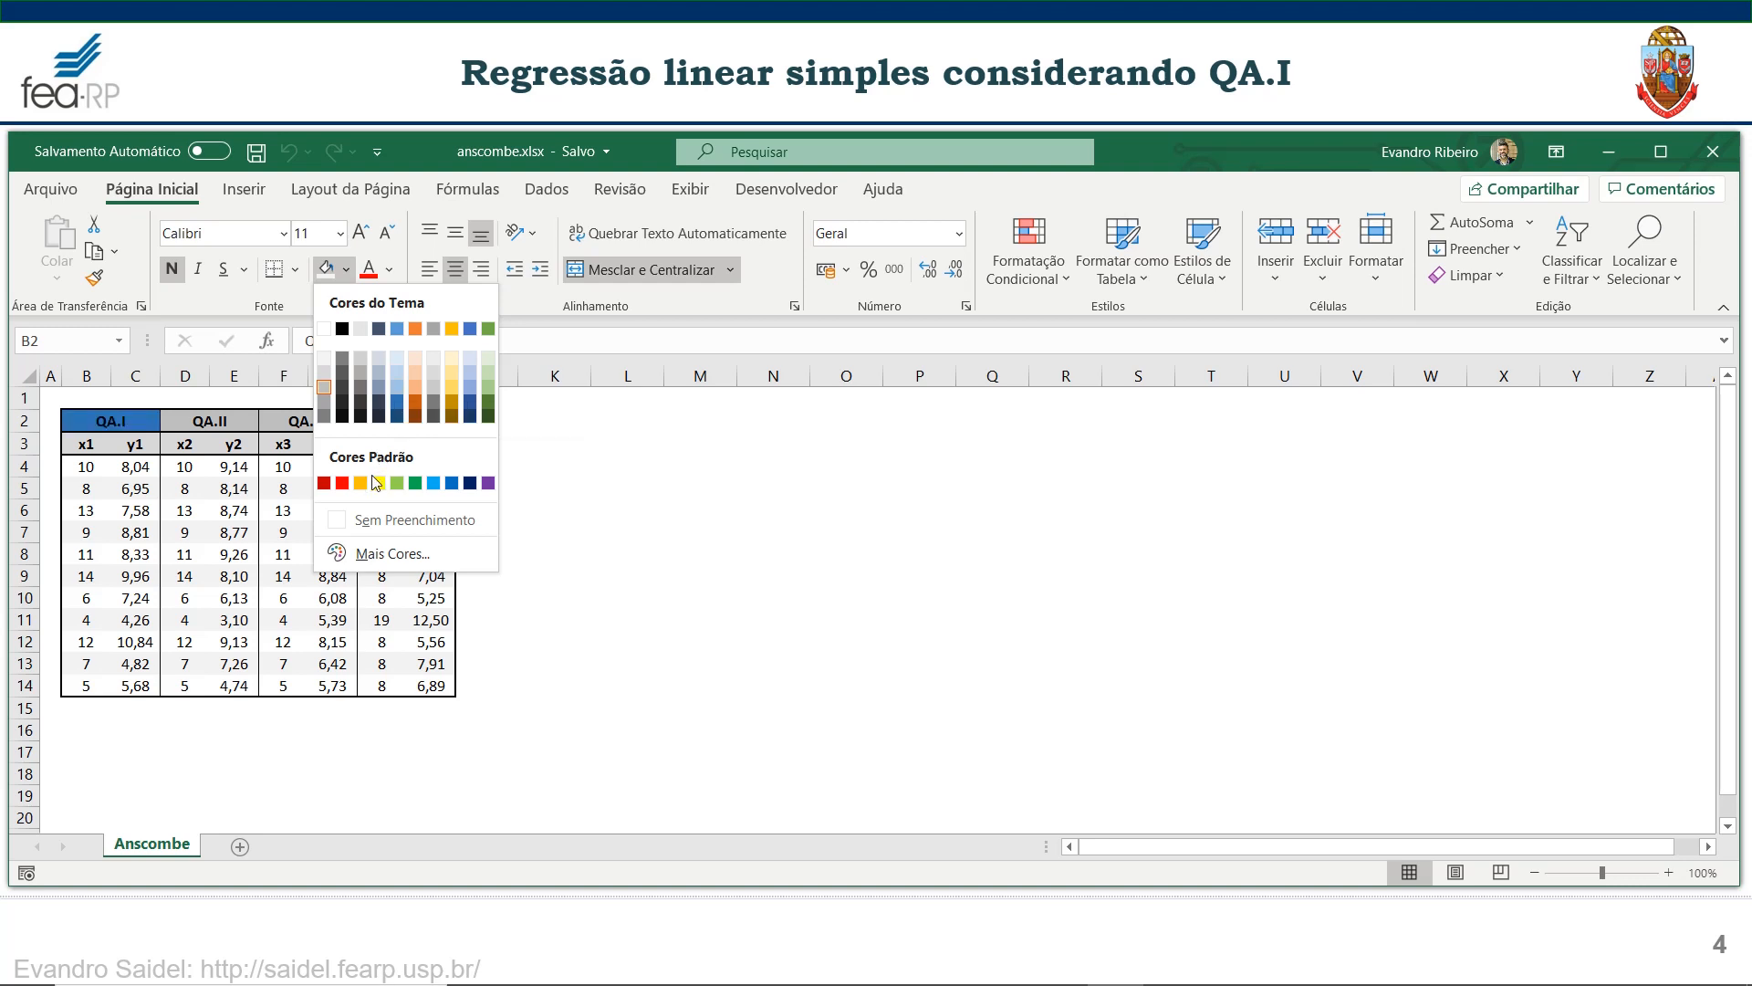
- Fill the QA.I header cell with the standard orange colour and deselect it
left_click(362, 483)
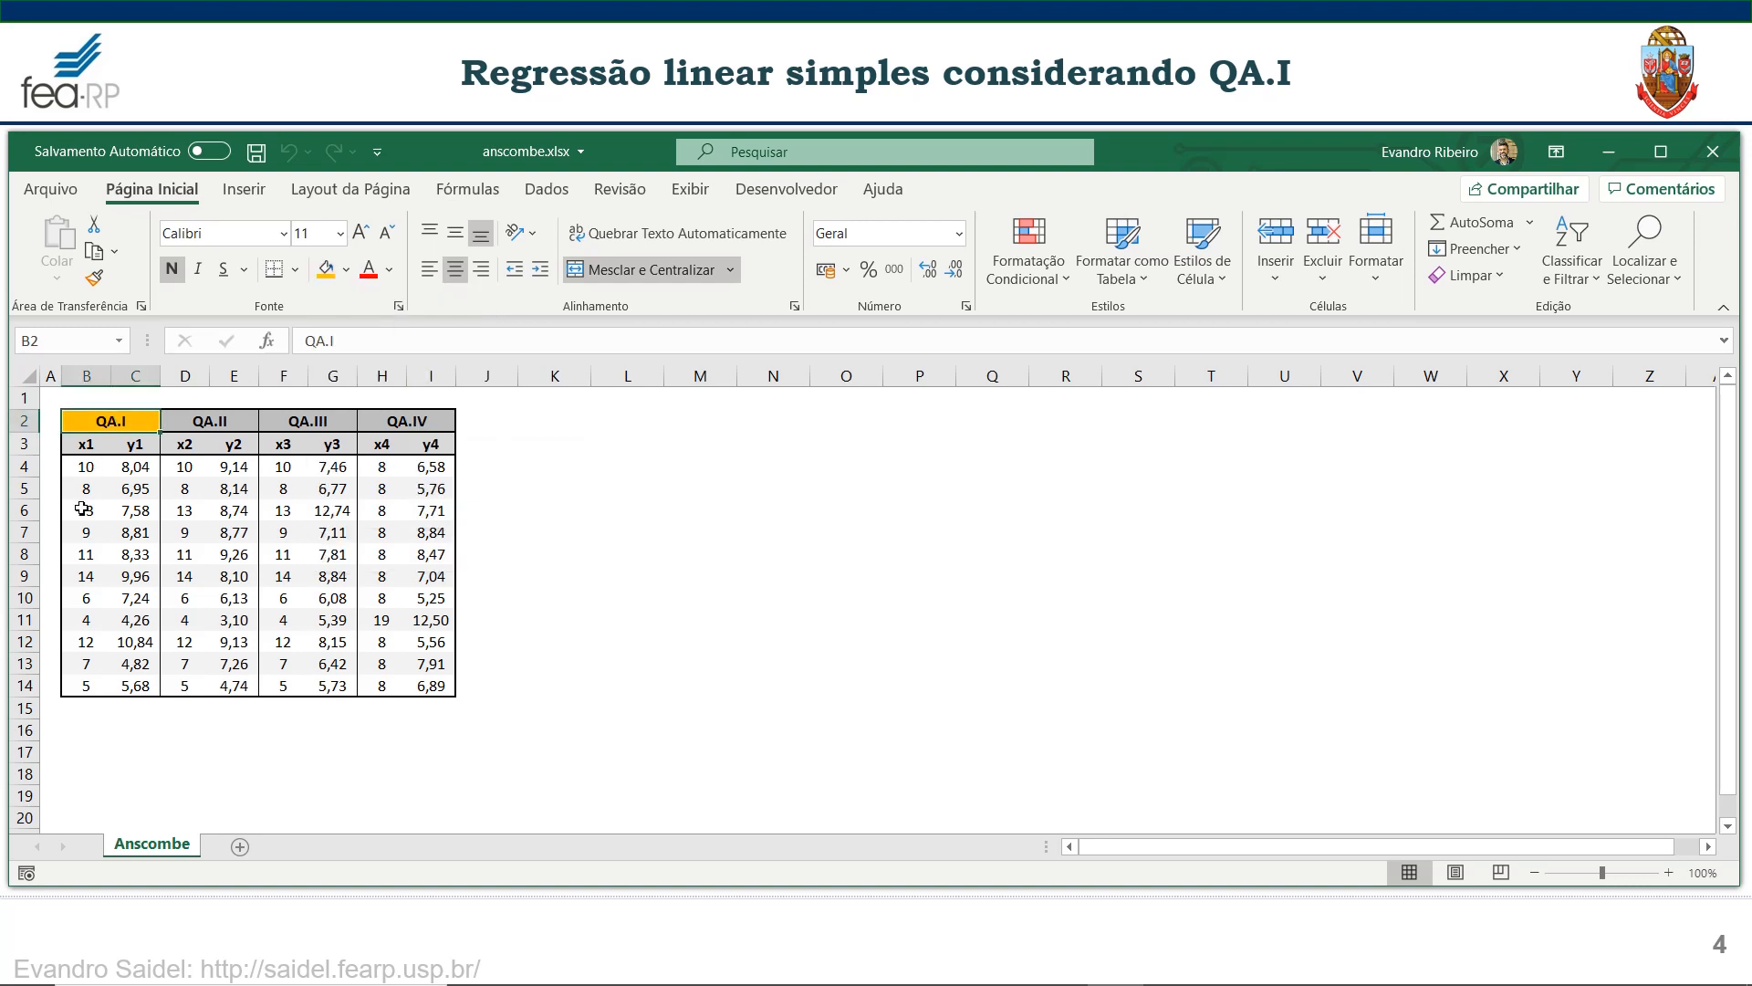
left_click(586, 435)
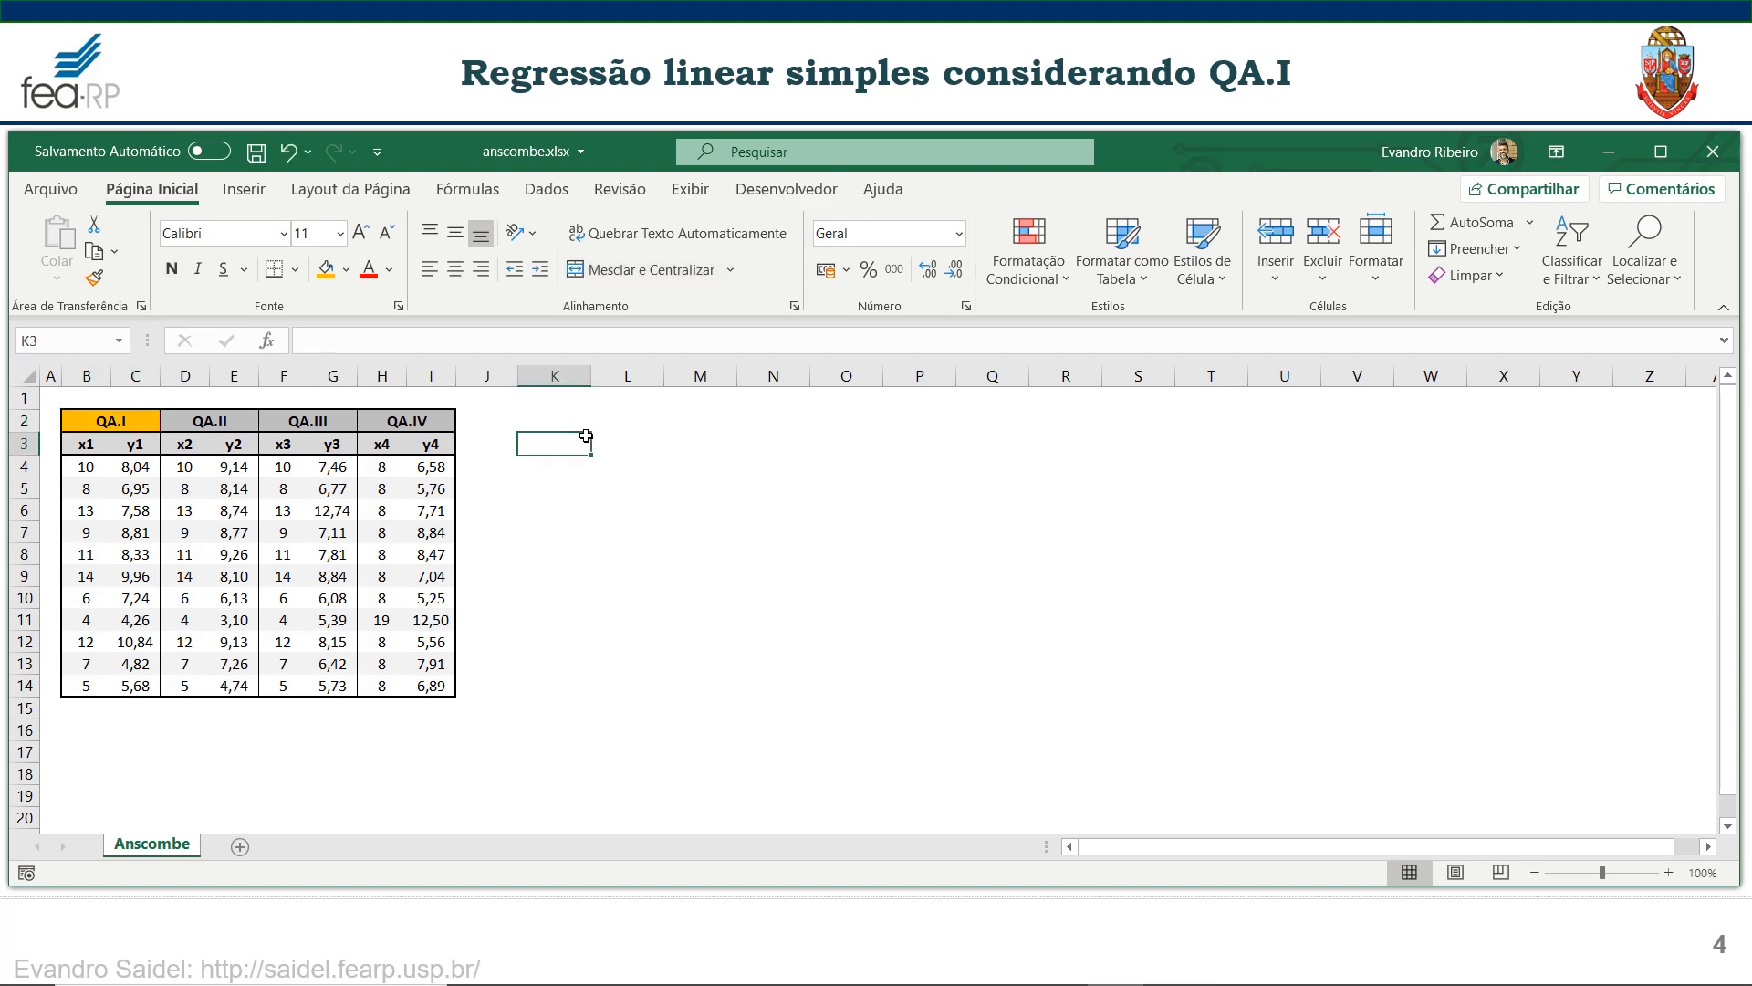
left_click(560, 420)
left_click(512, 420)
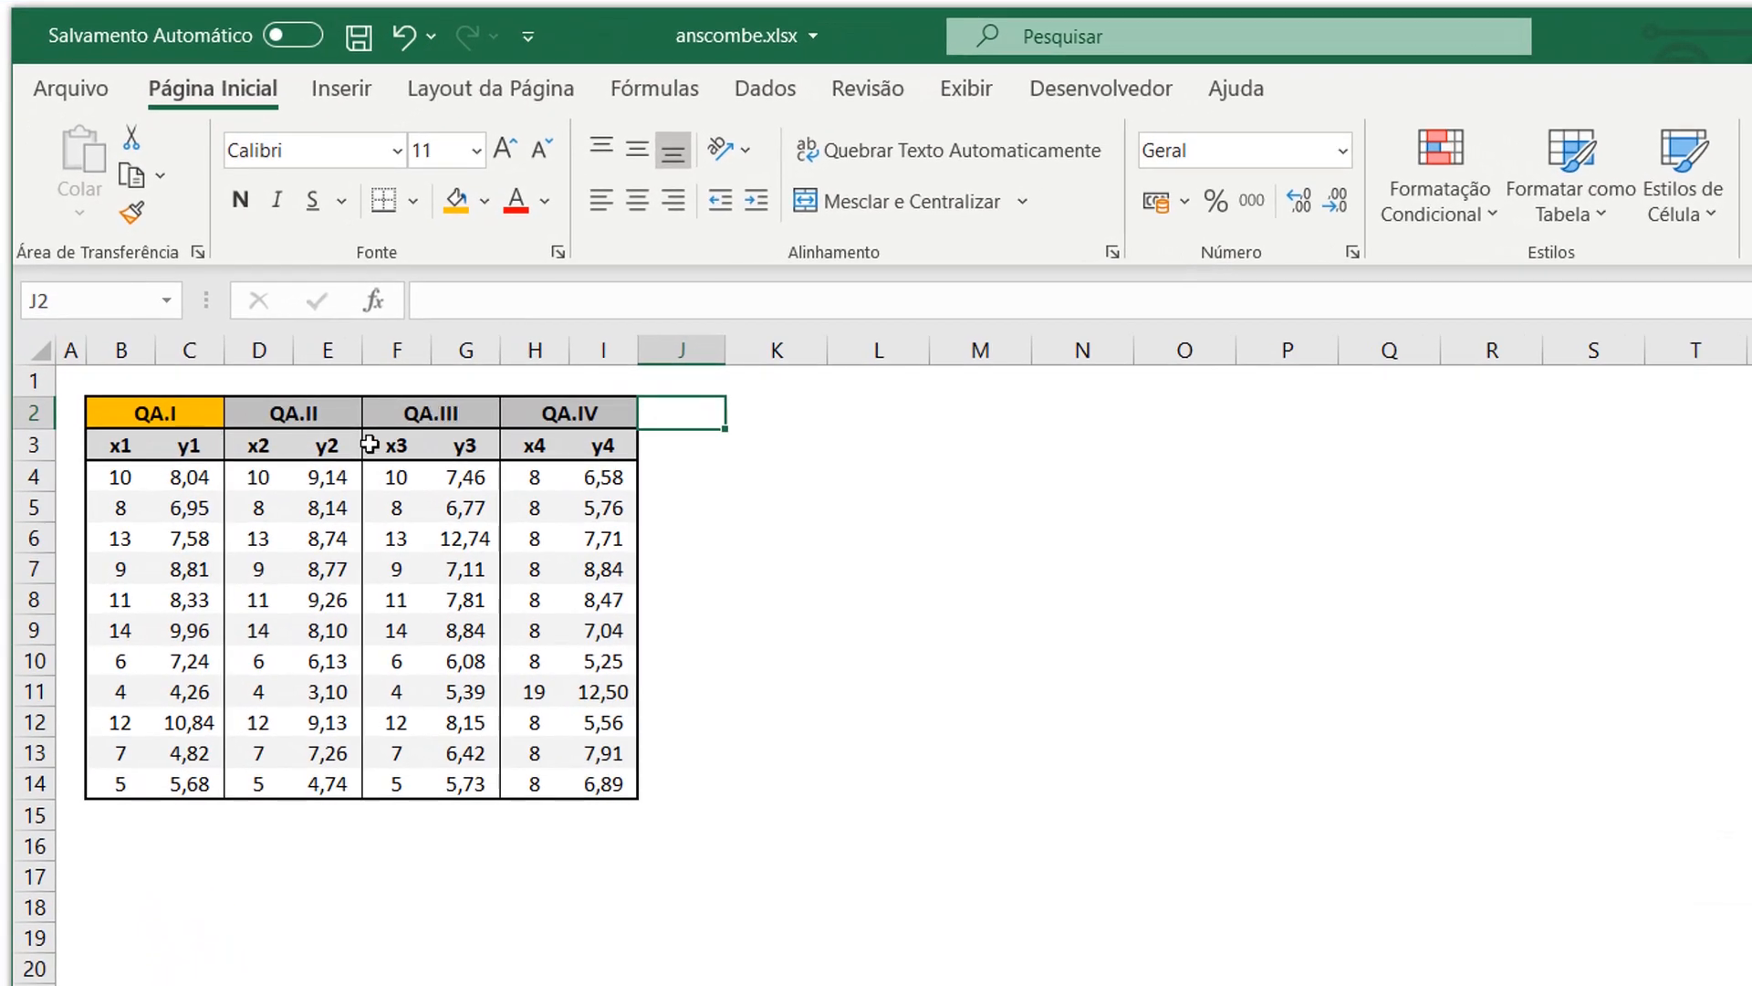
left_click(786, 416)
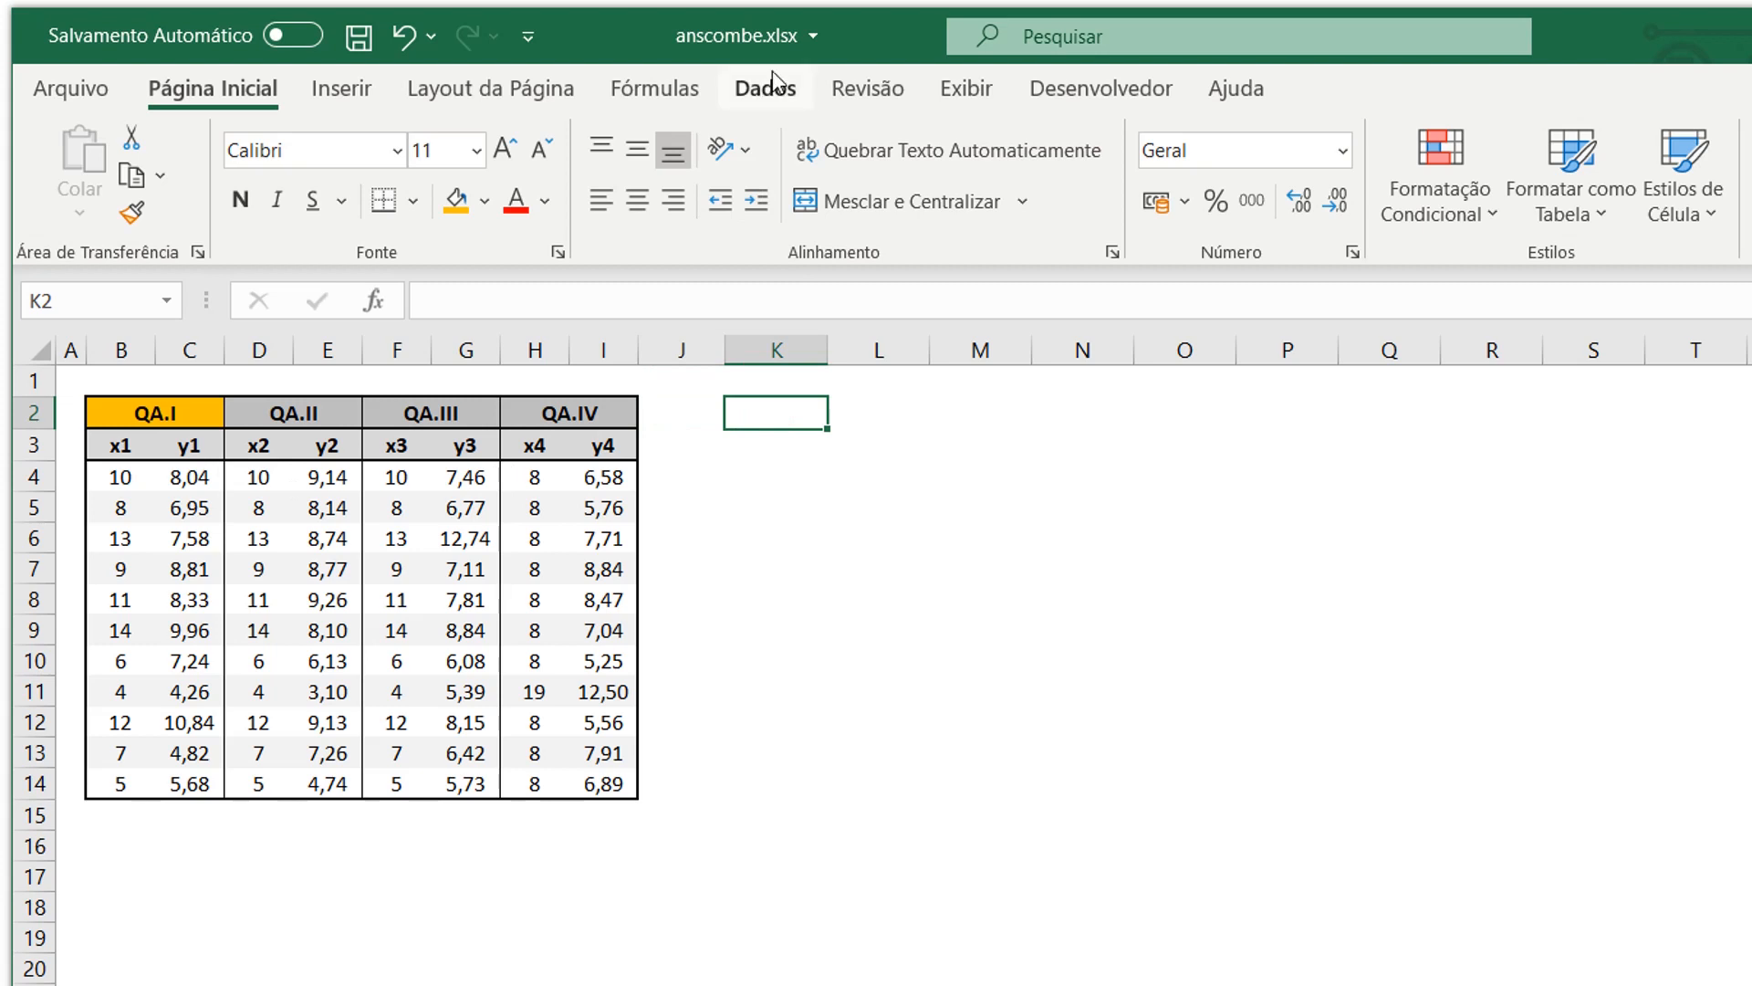
left_click(340, 89)
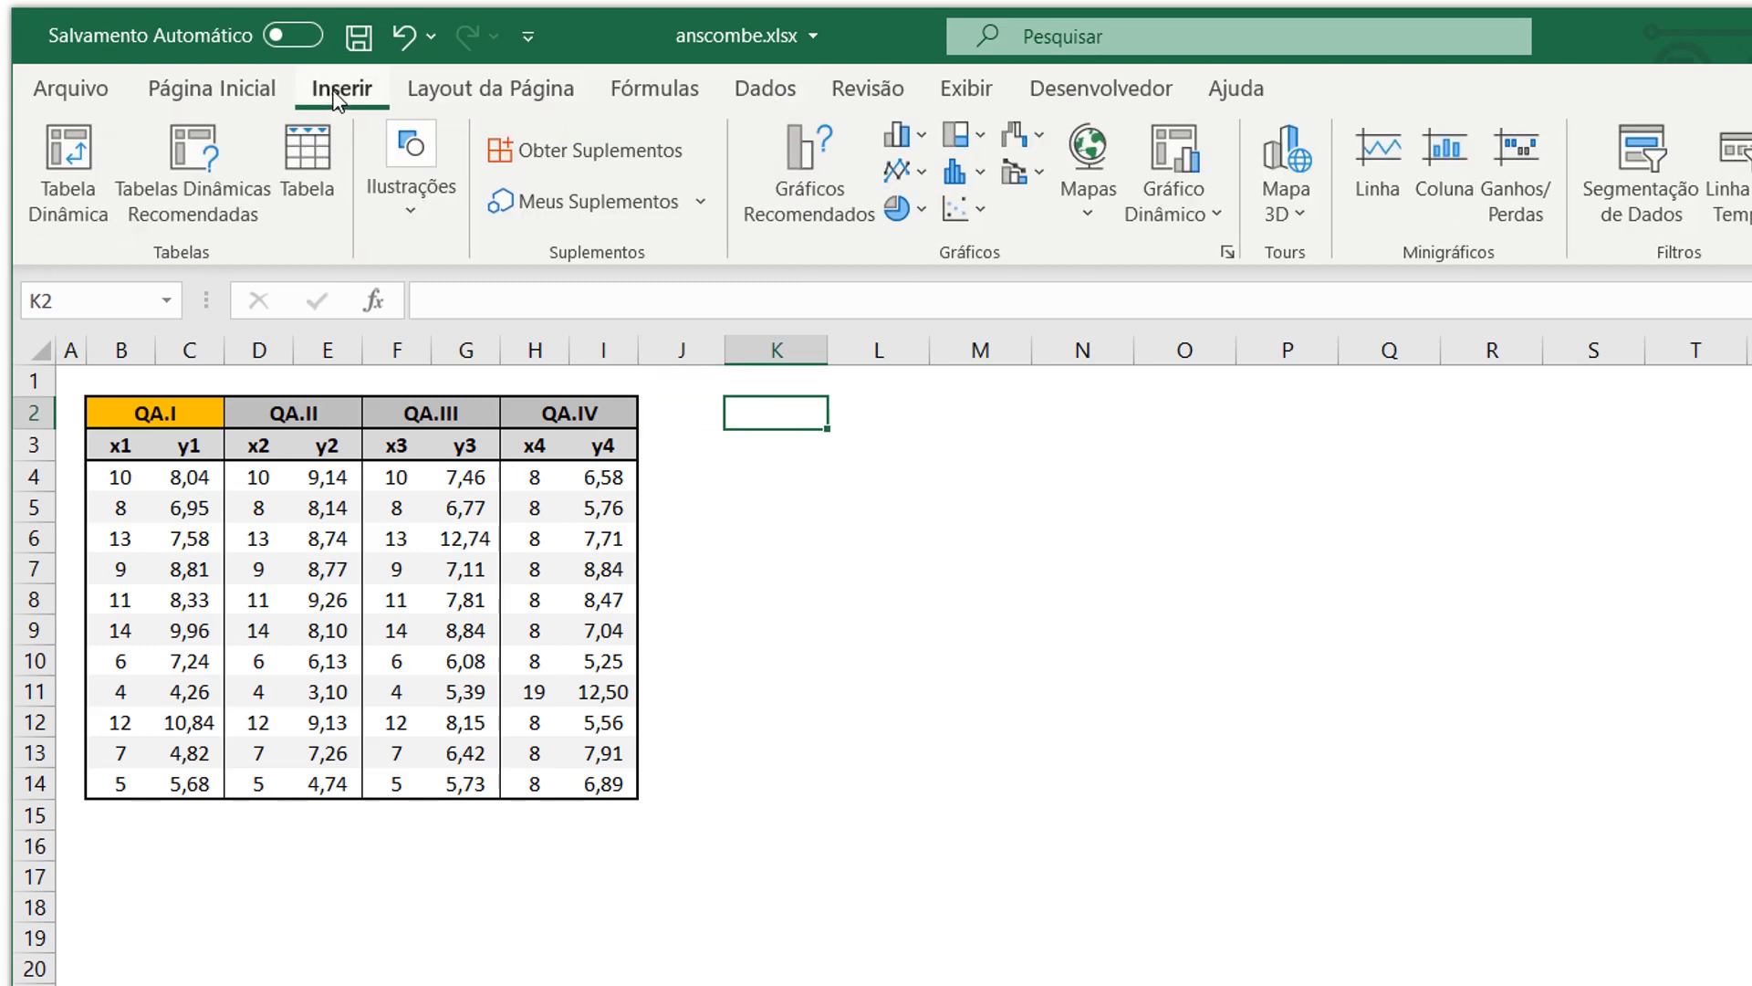
left_click(983, 210)
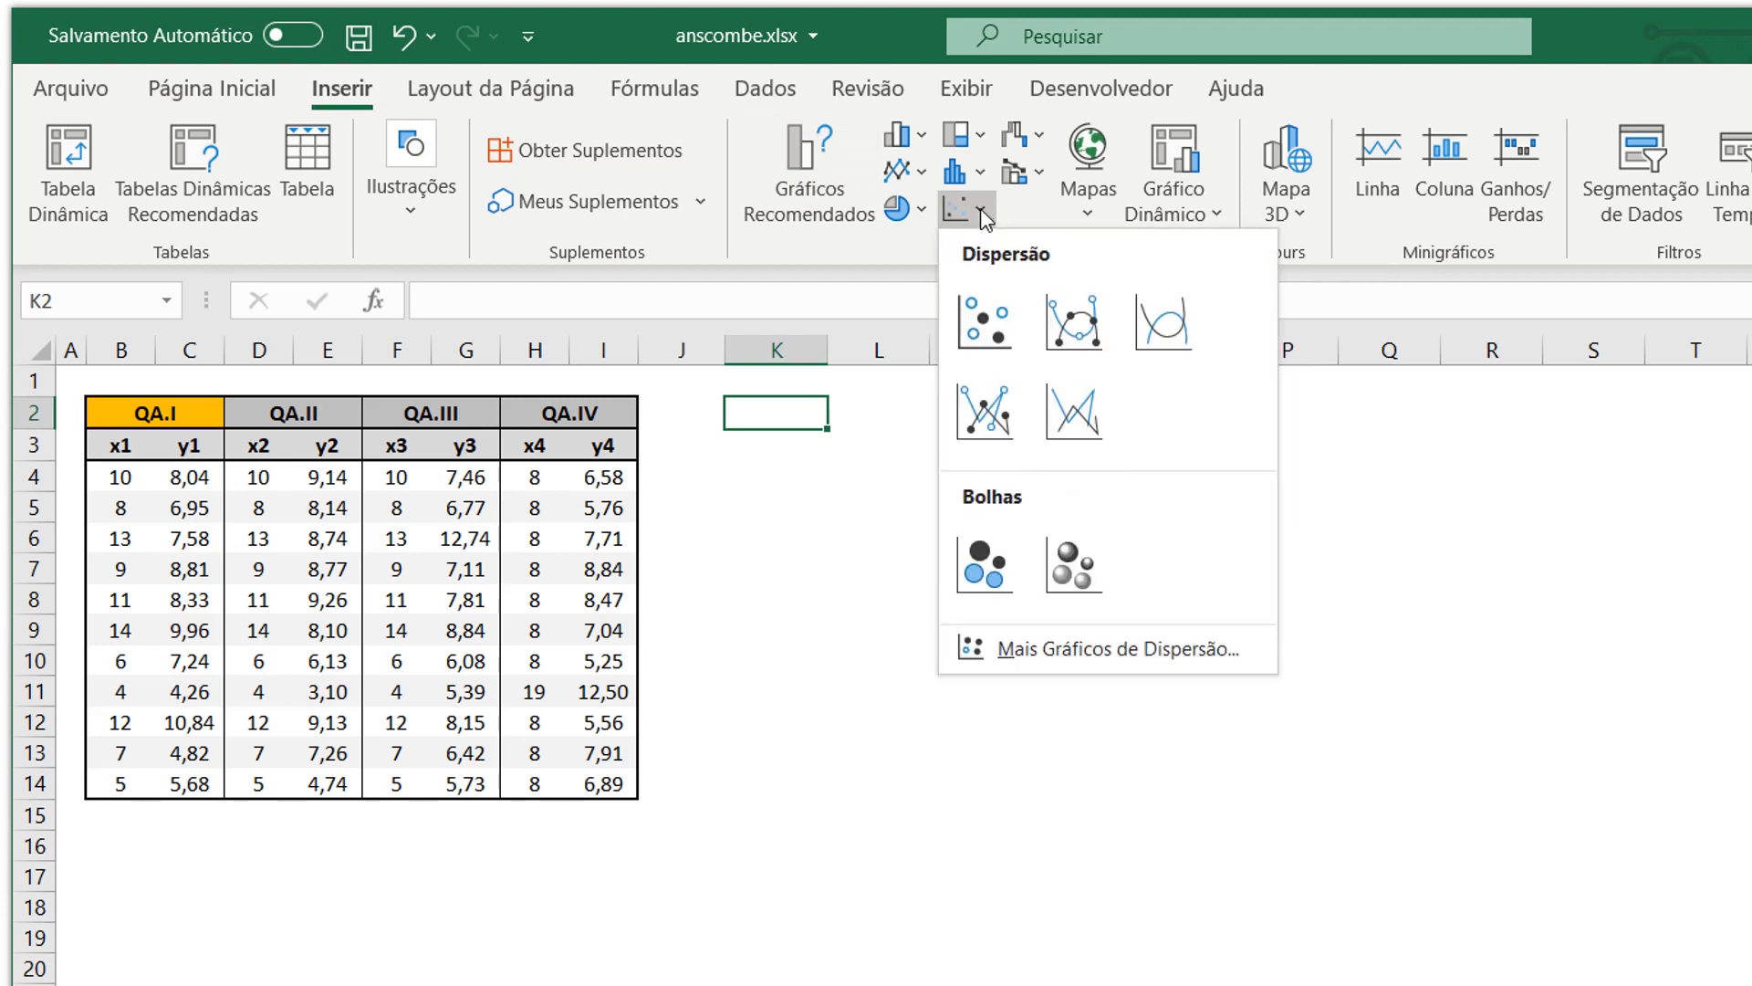
left_click(978, 320)
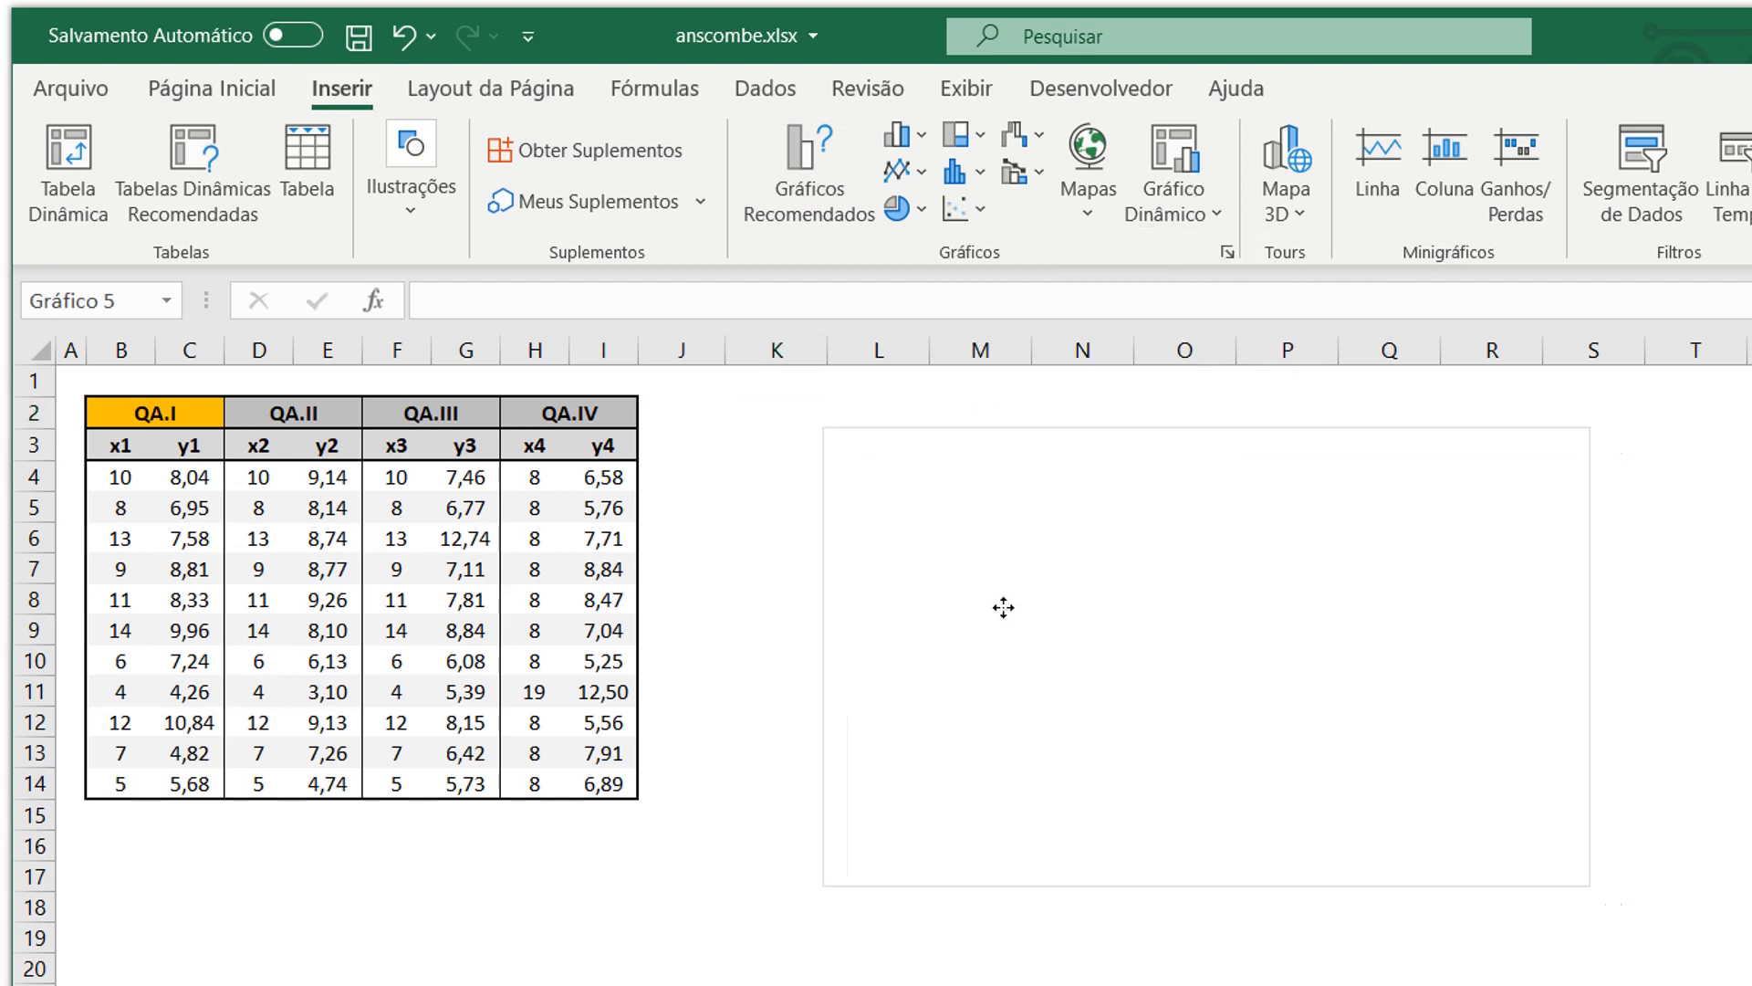
key("Delete")
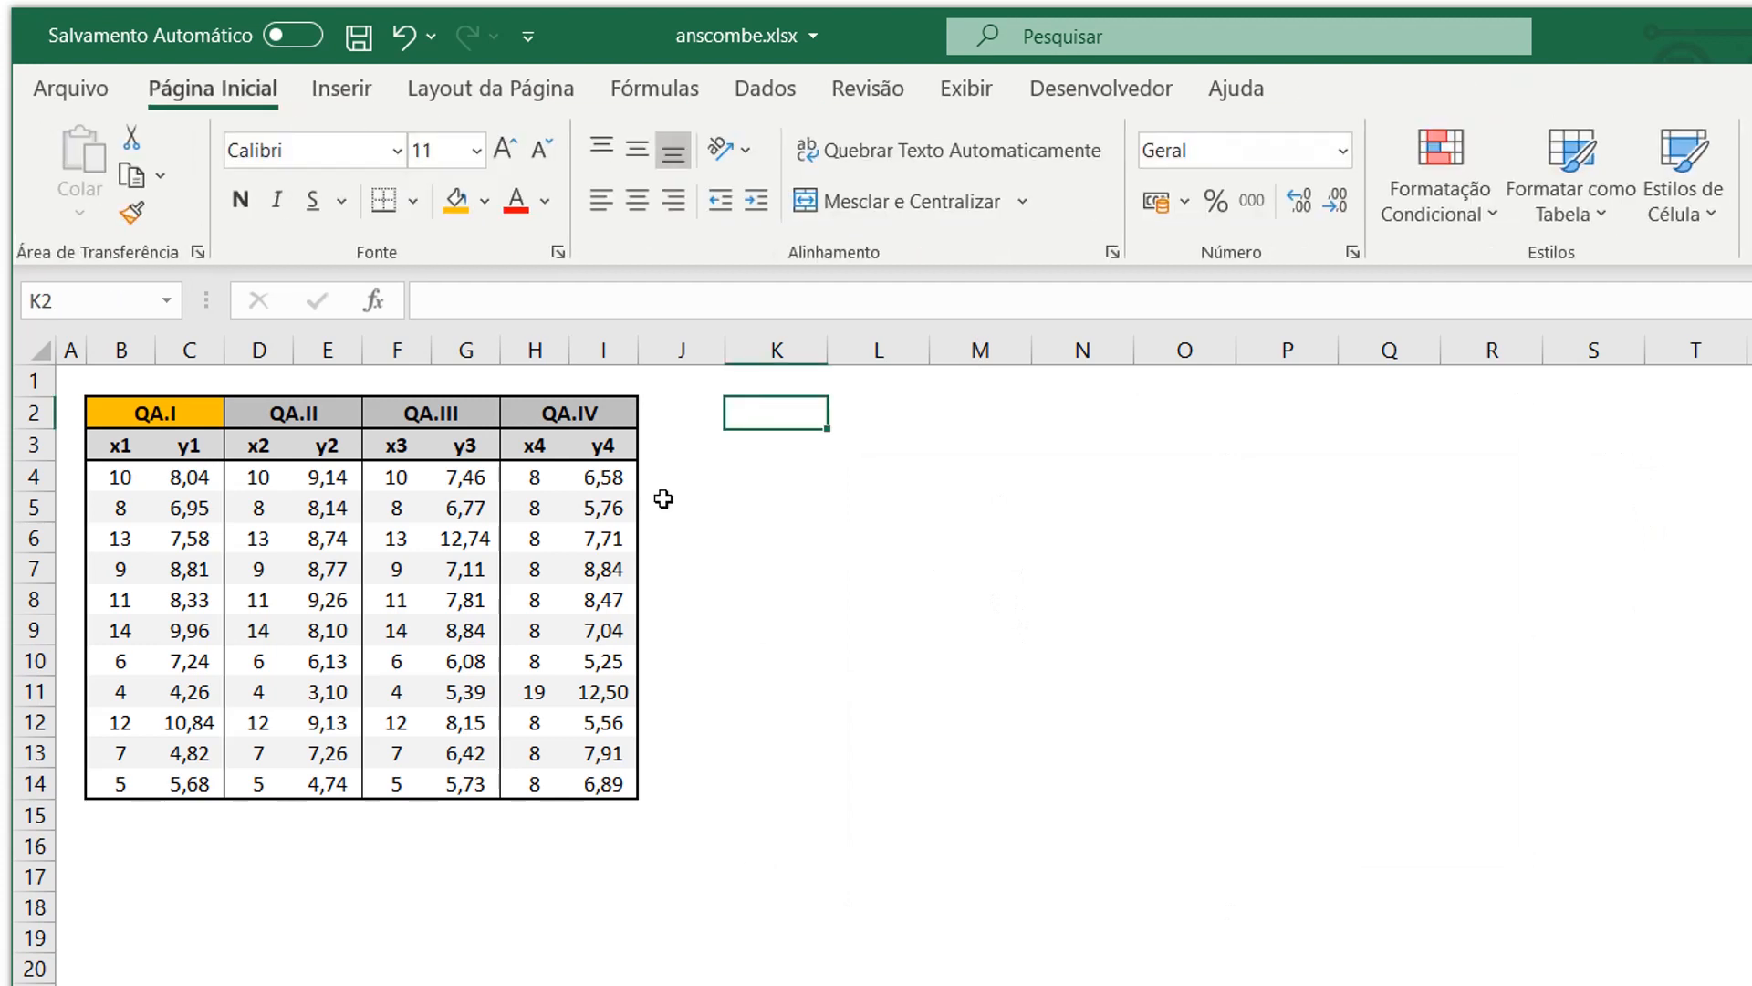
- Select the empty cell K2 and turn on the worksheet gridlines
left_click(181, 594)
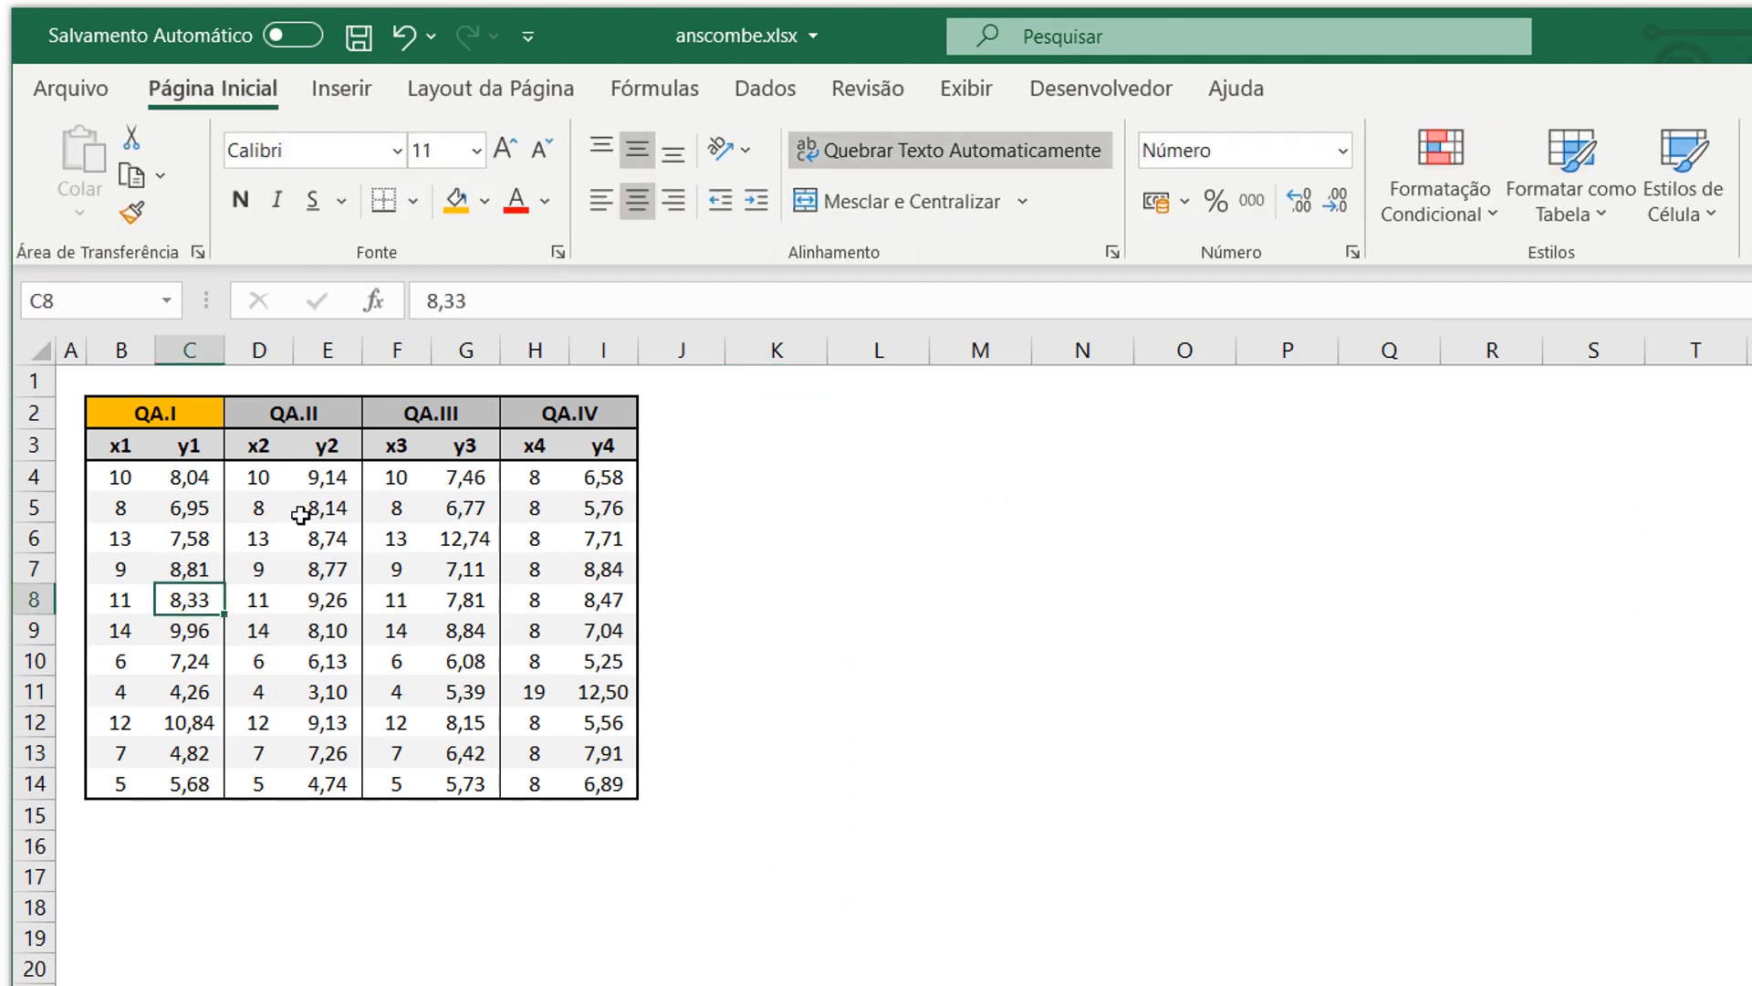
left_click(752, 431)
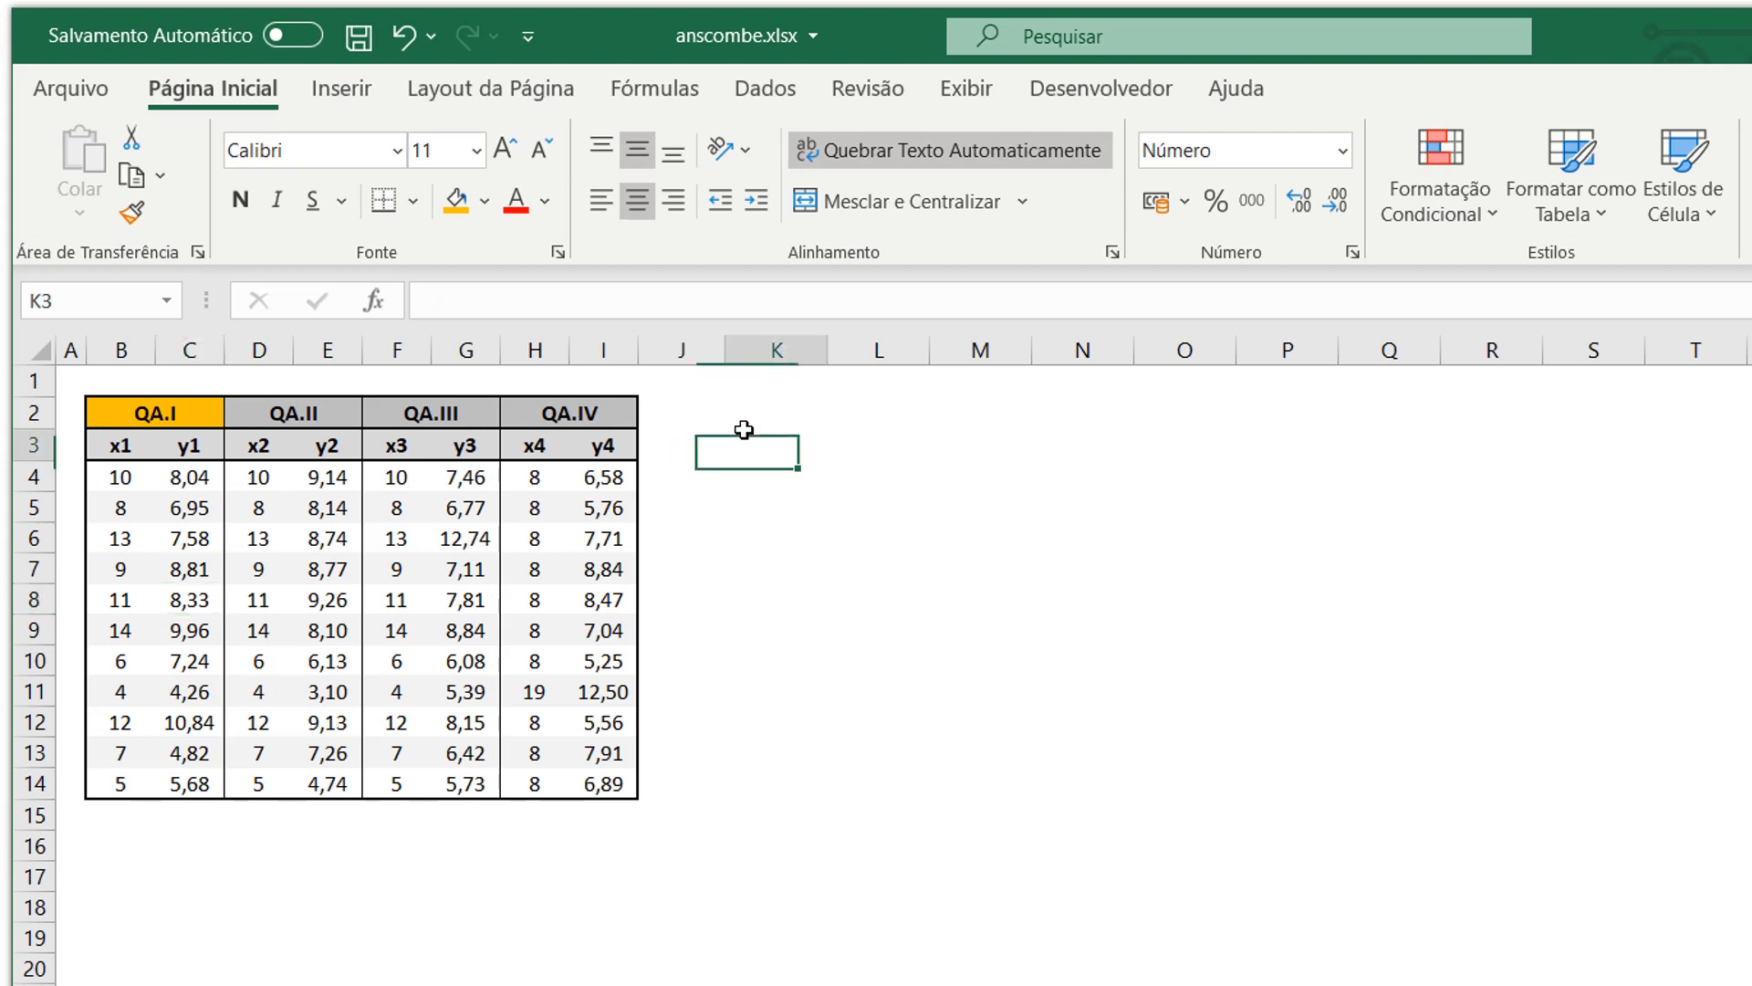
left_click(754, 412)
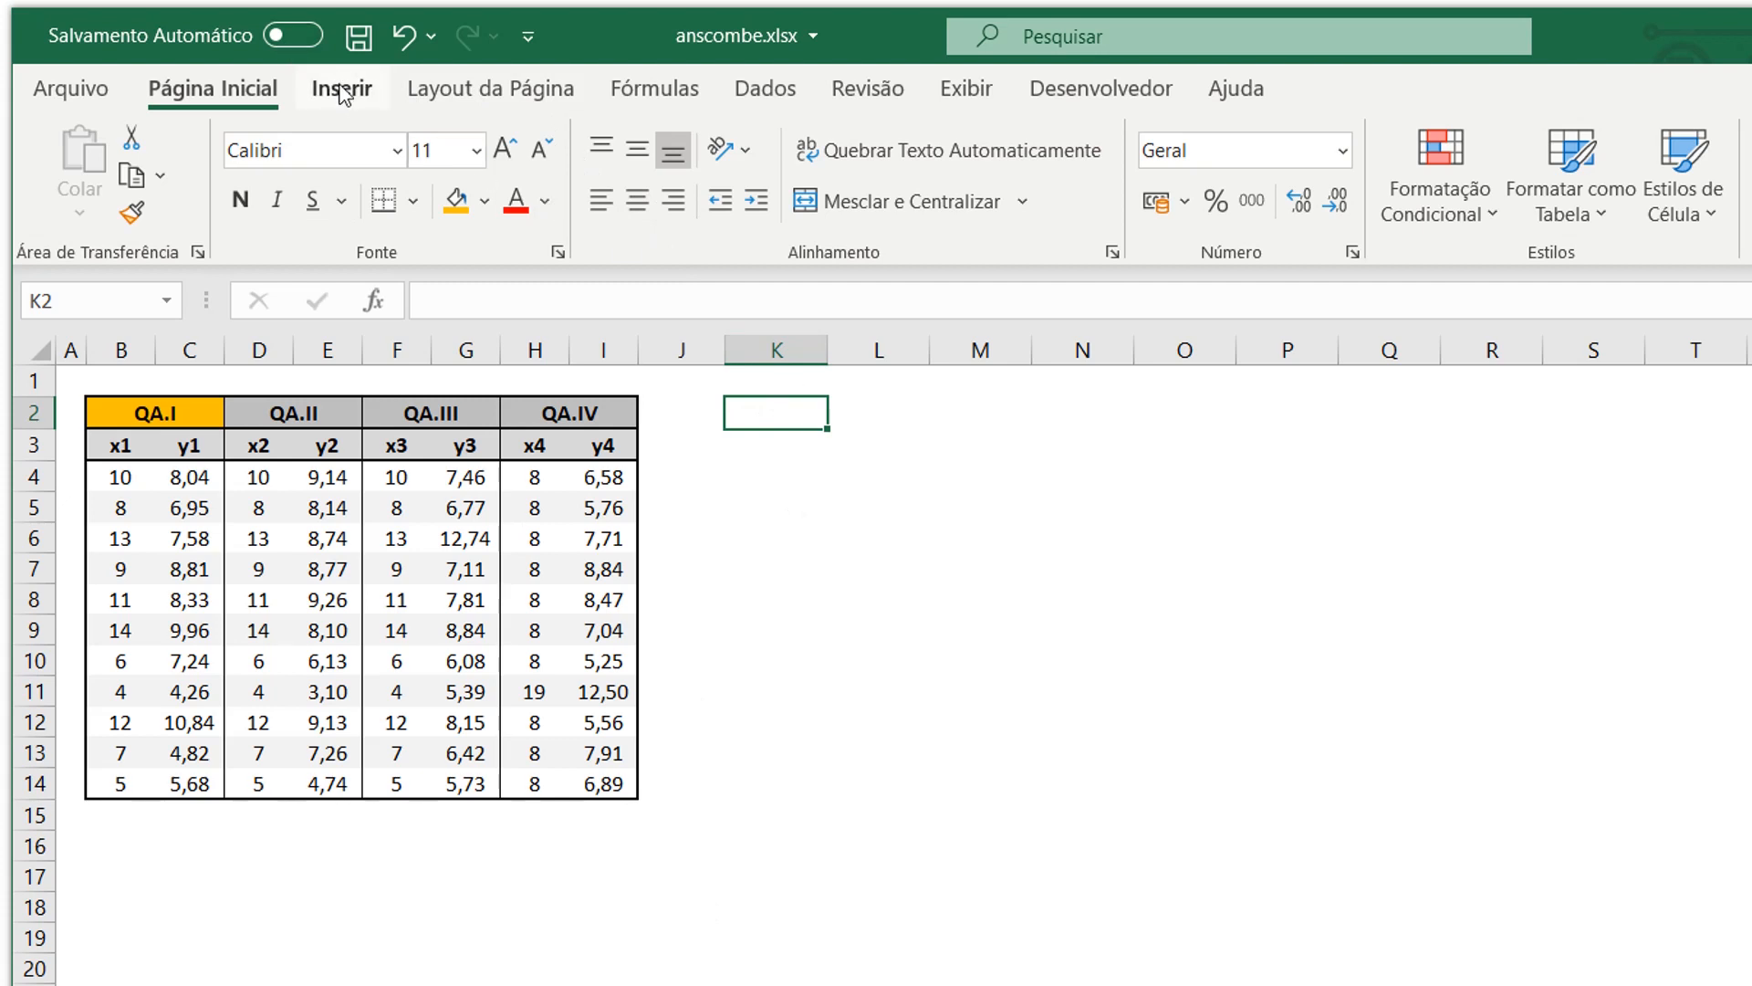
left_click(963, 88)
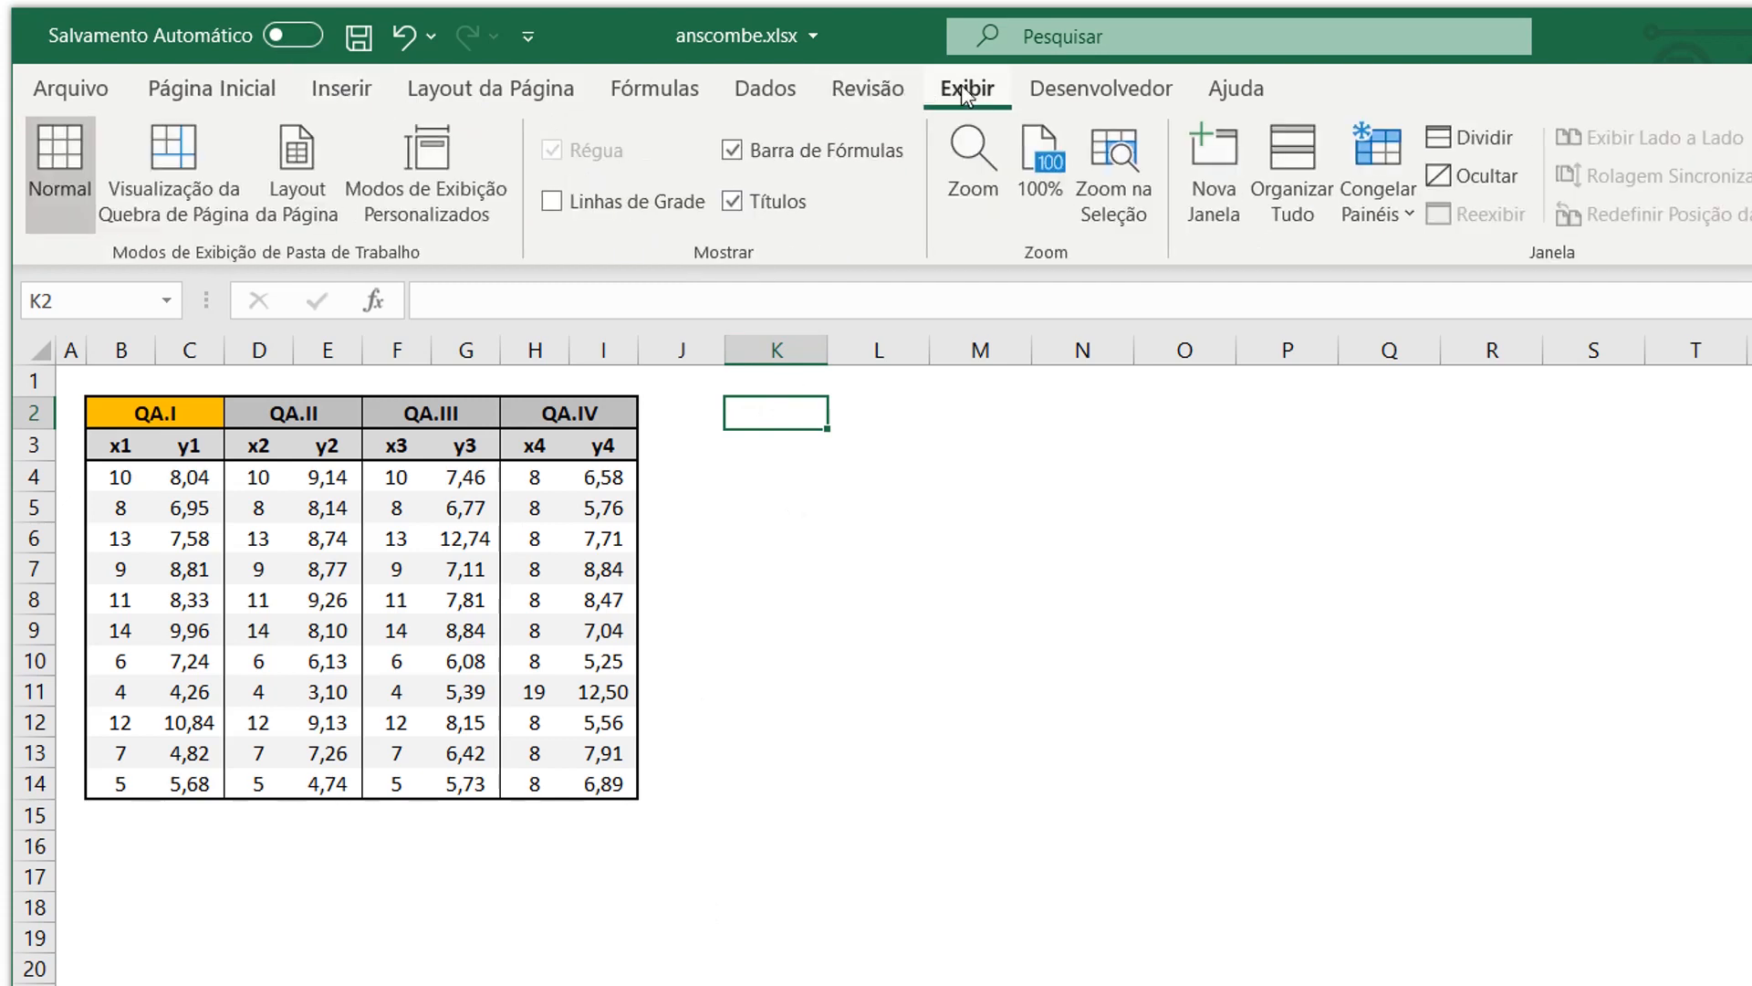
left_click(552, 203)
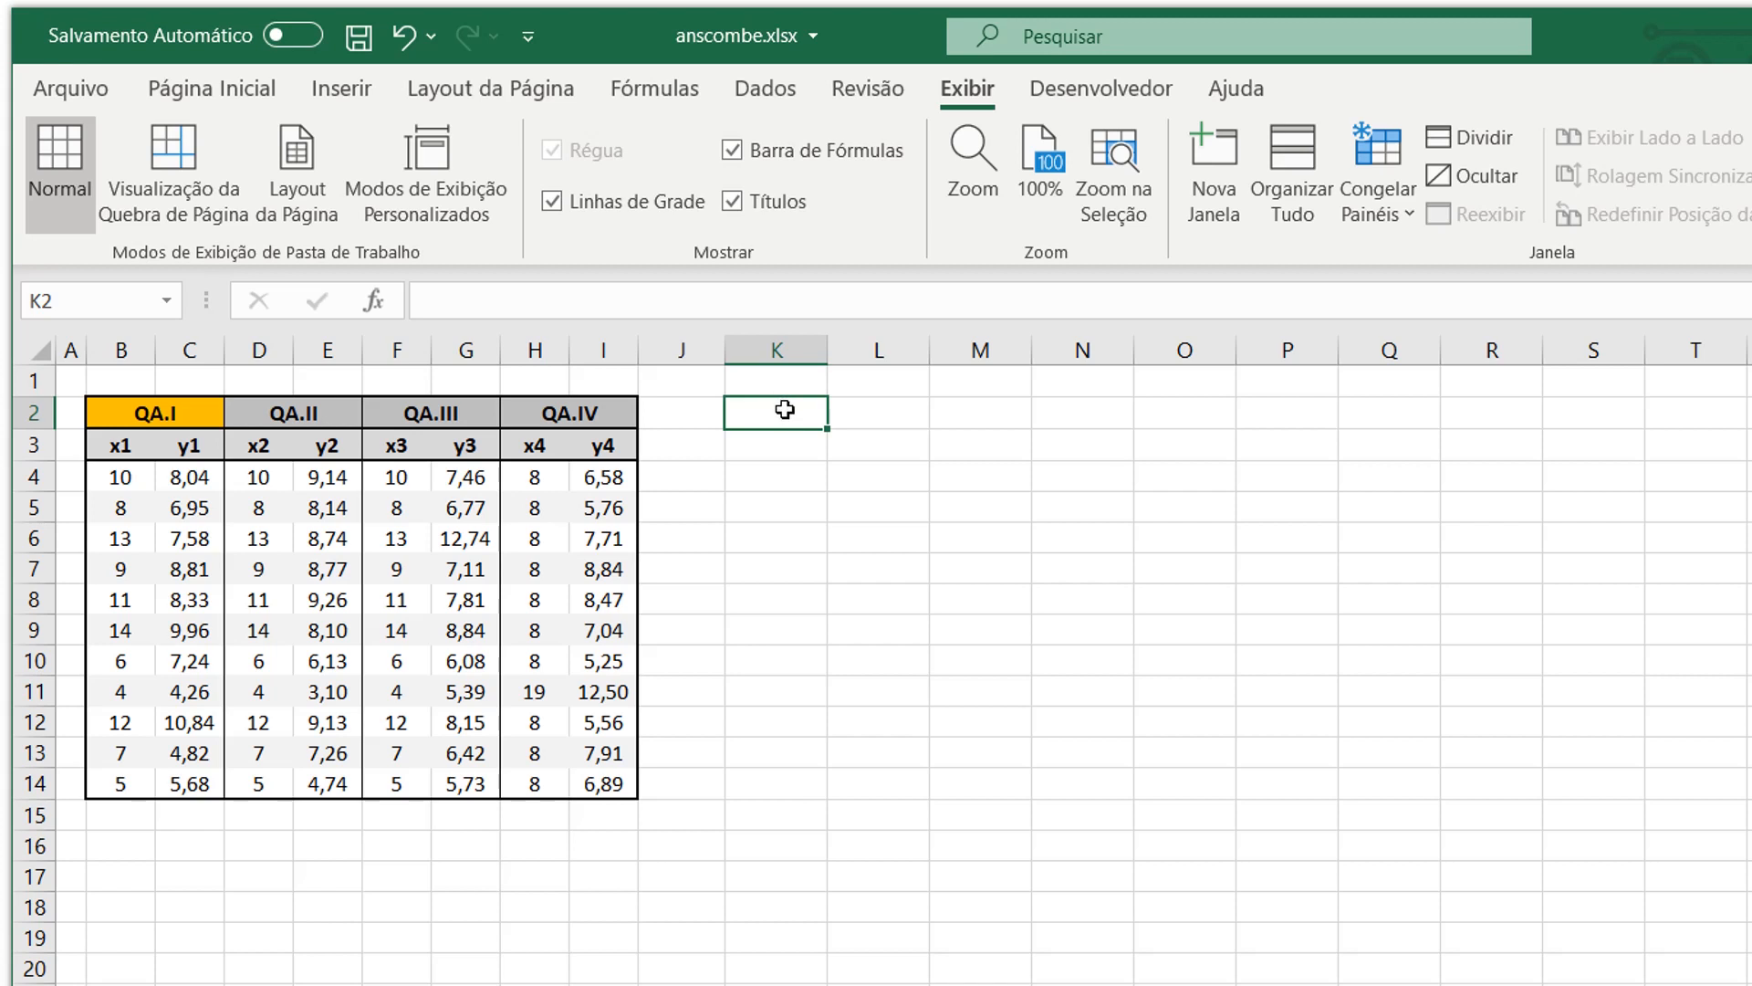
- Insert an empty markers-only scatter chart, place it beside the data table and enlarge it to span columns J to Q, rows 2 to 19
left_click(342, 92)
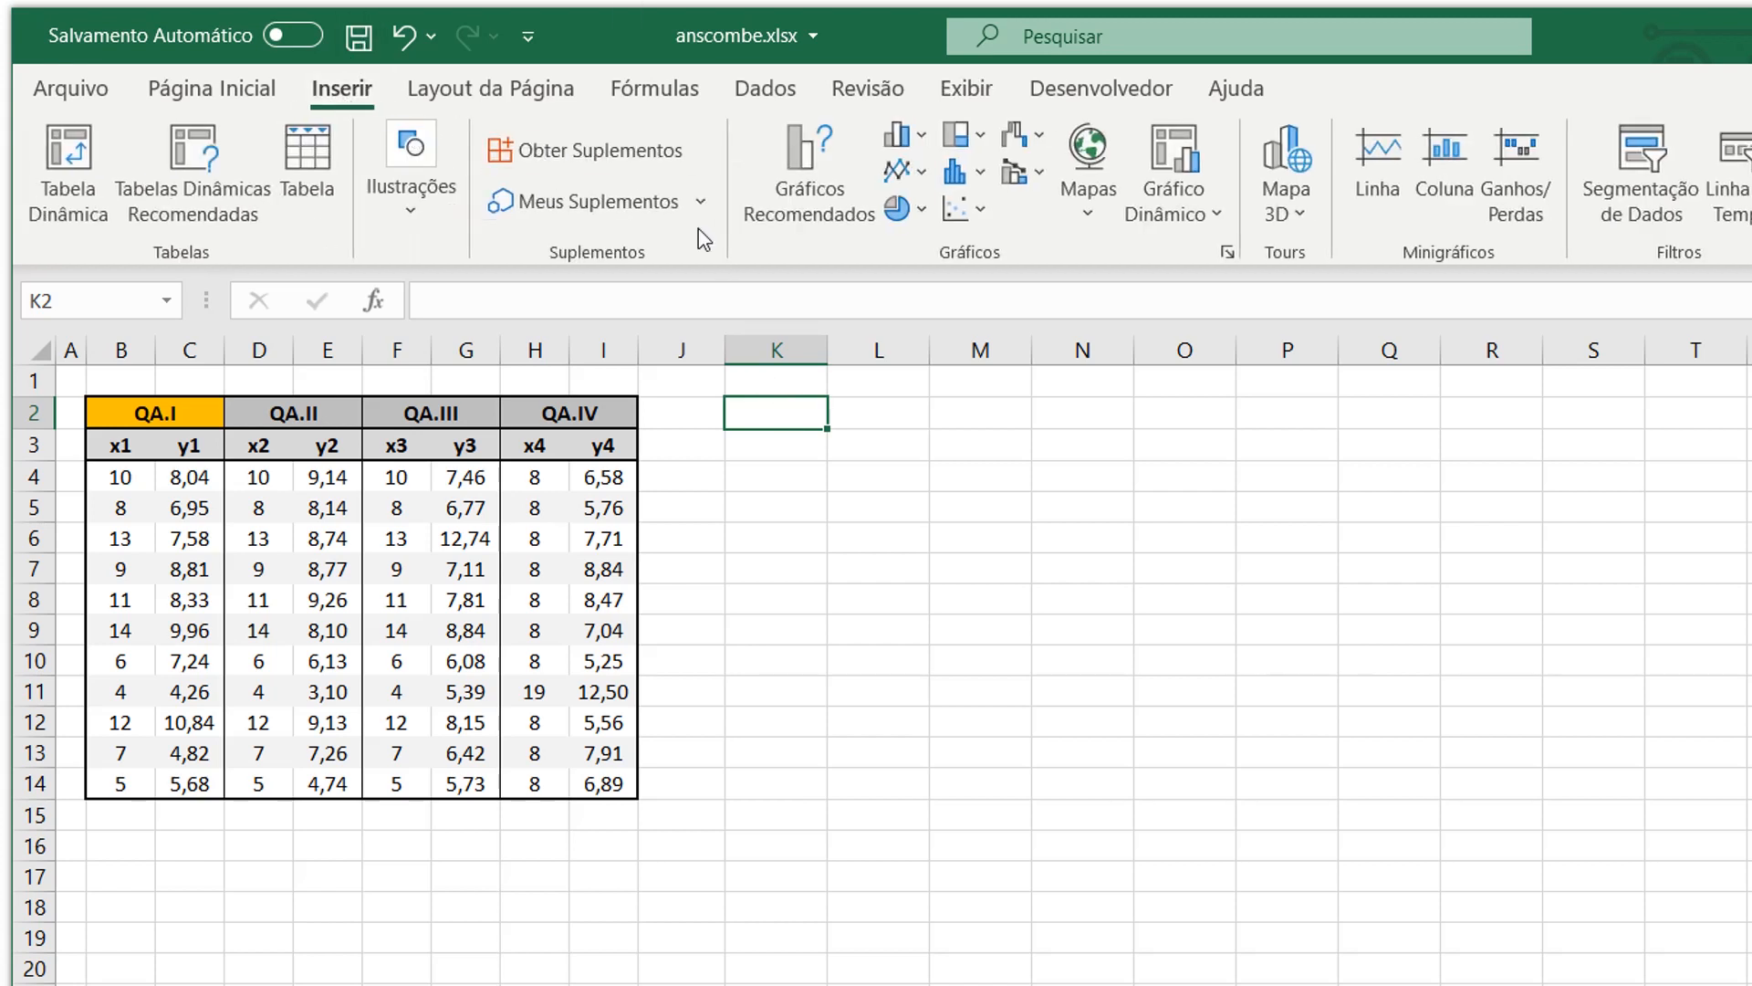
left_click(989, 211)
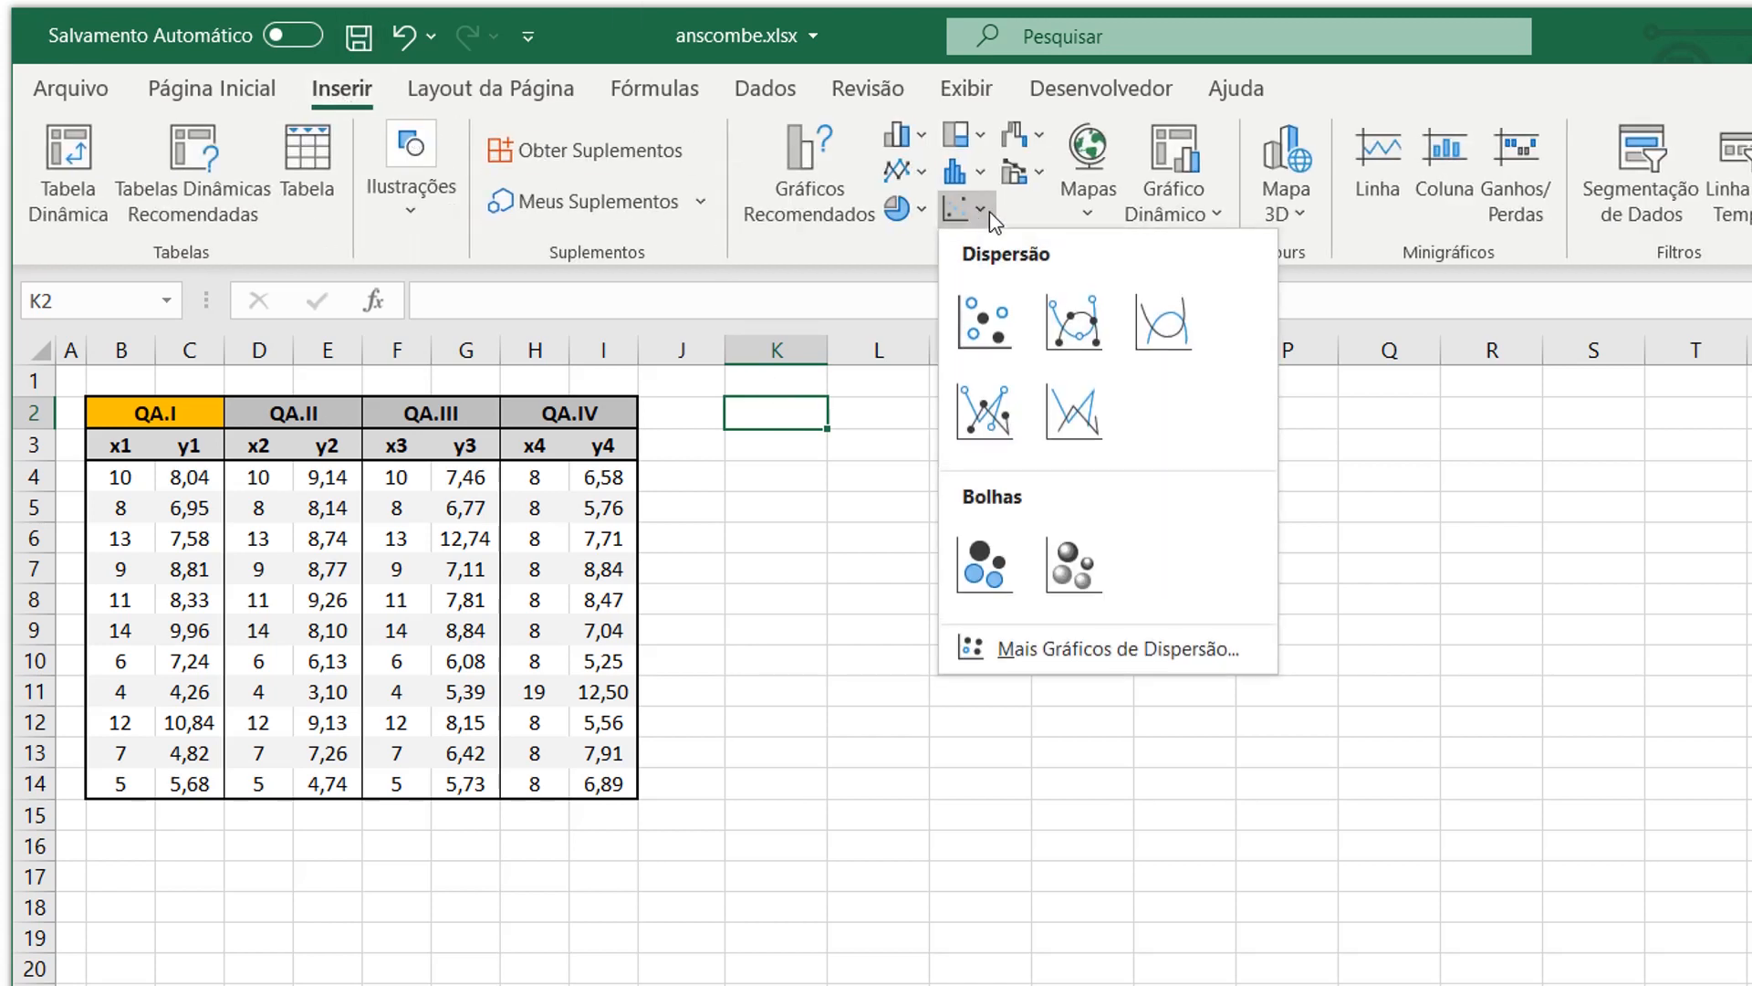
left_click(986, 325)
left_click_drag(854, 536, 794, 541)
mouse_move(1434, 860)
left_mouse_down()
mouse_move(1440, 962)
mouse_move(1440, 878)
left_mouse_up()
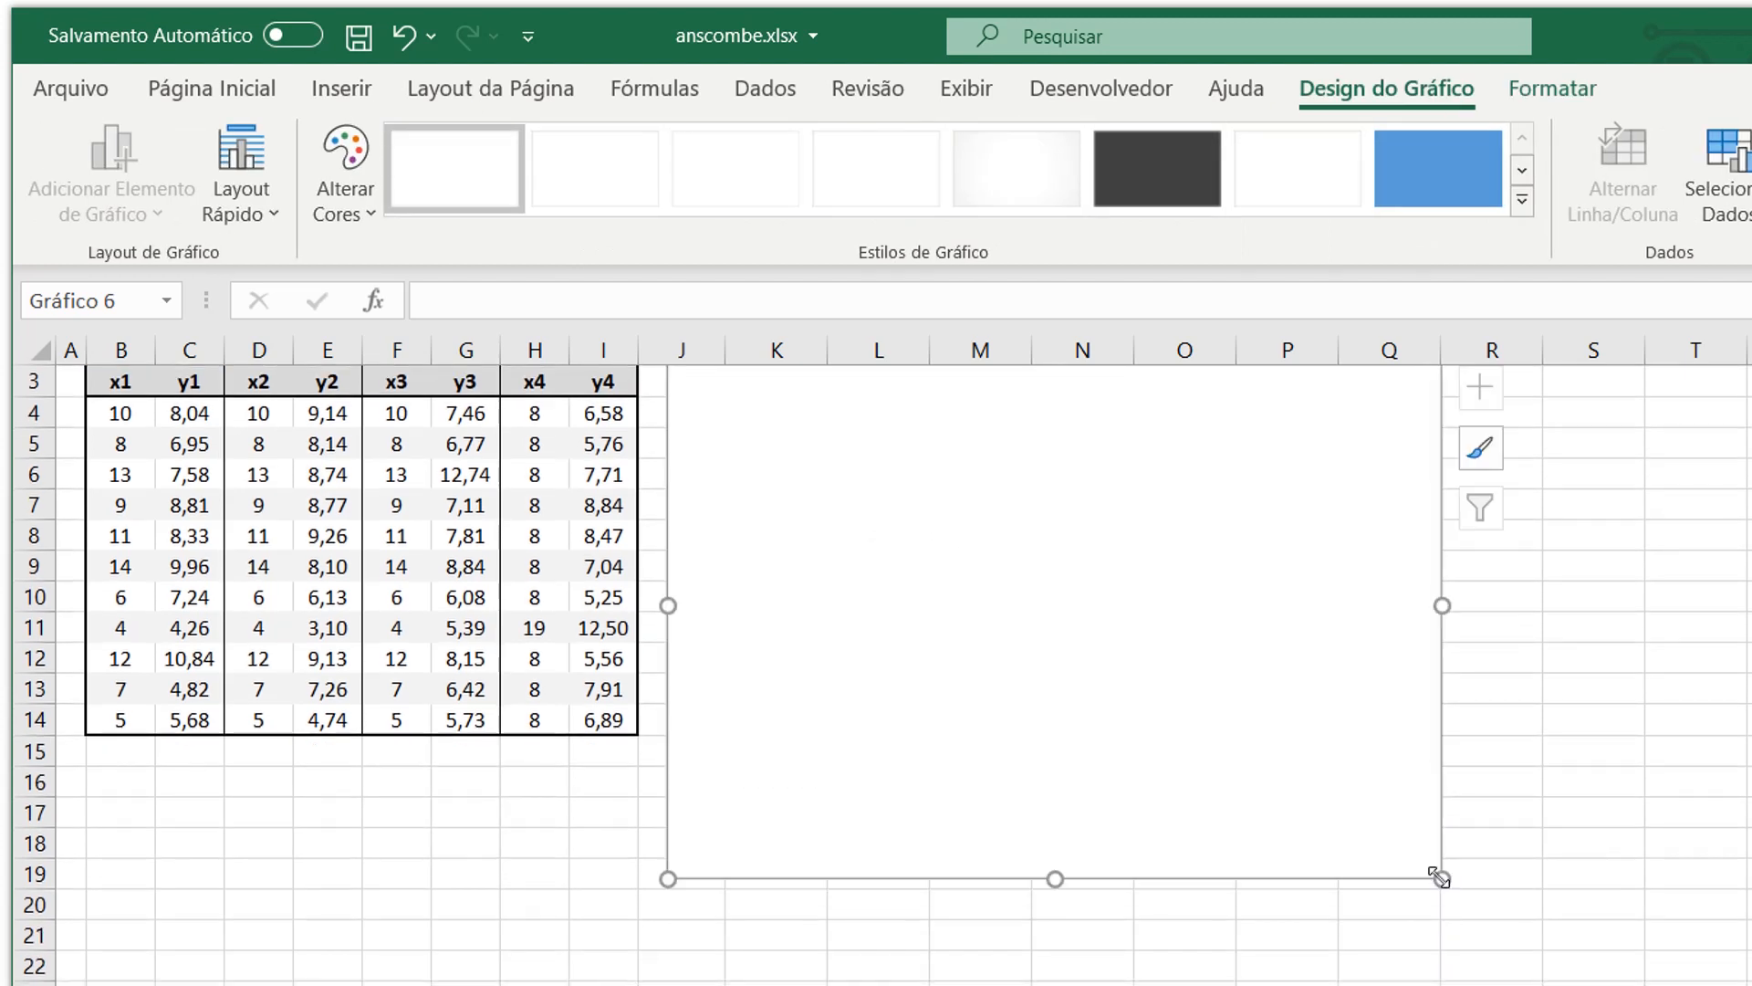
left_click_drag(1441, 942, 1442, 964)
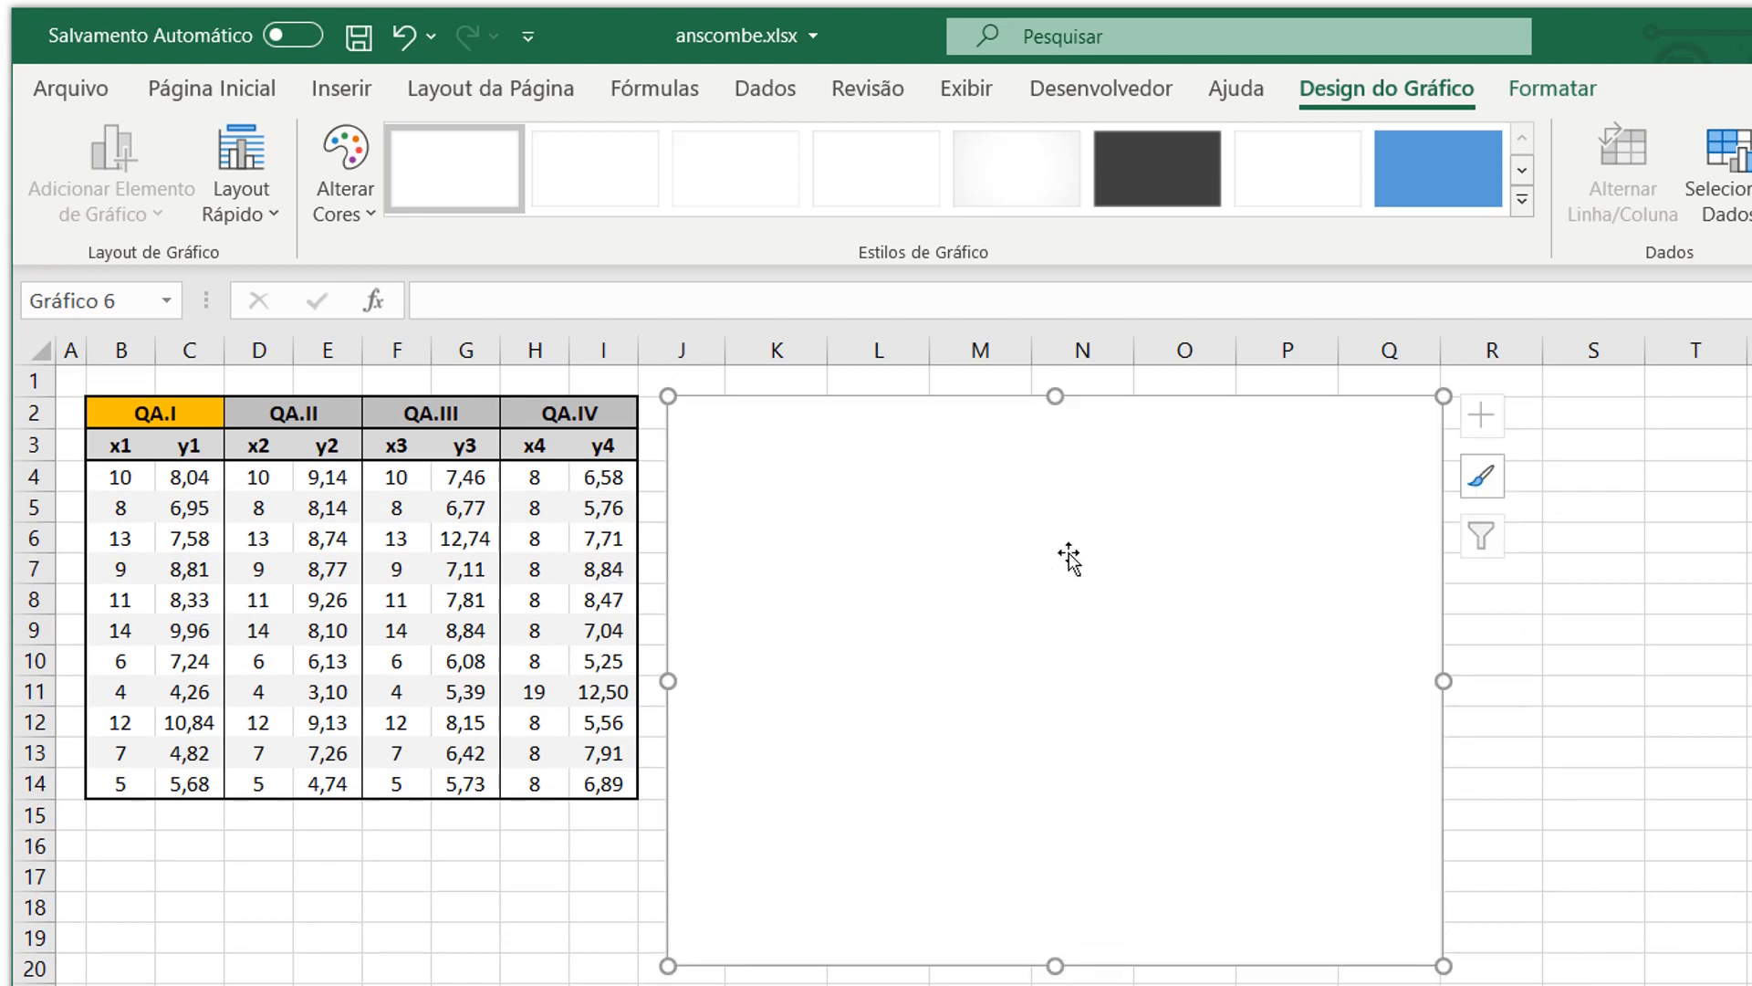
- Add a data series to the empty chart, using the x1 data in B4:B14 as its X values
right_click(839, 498)
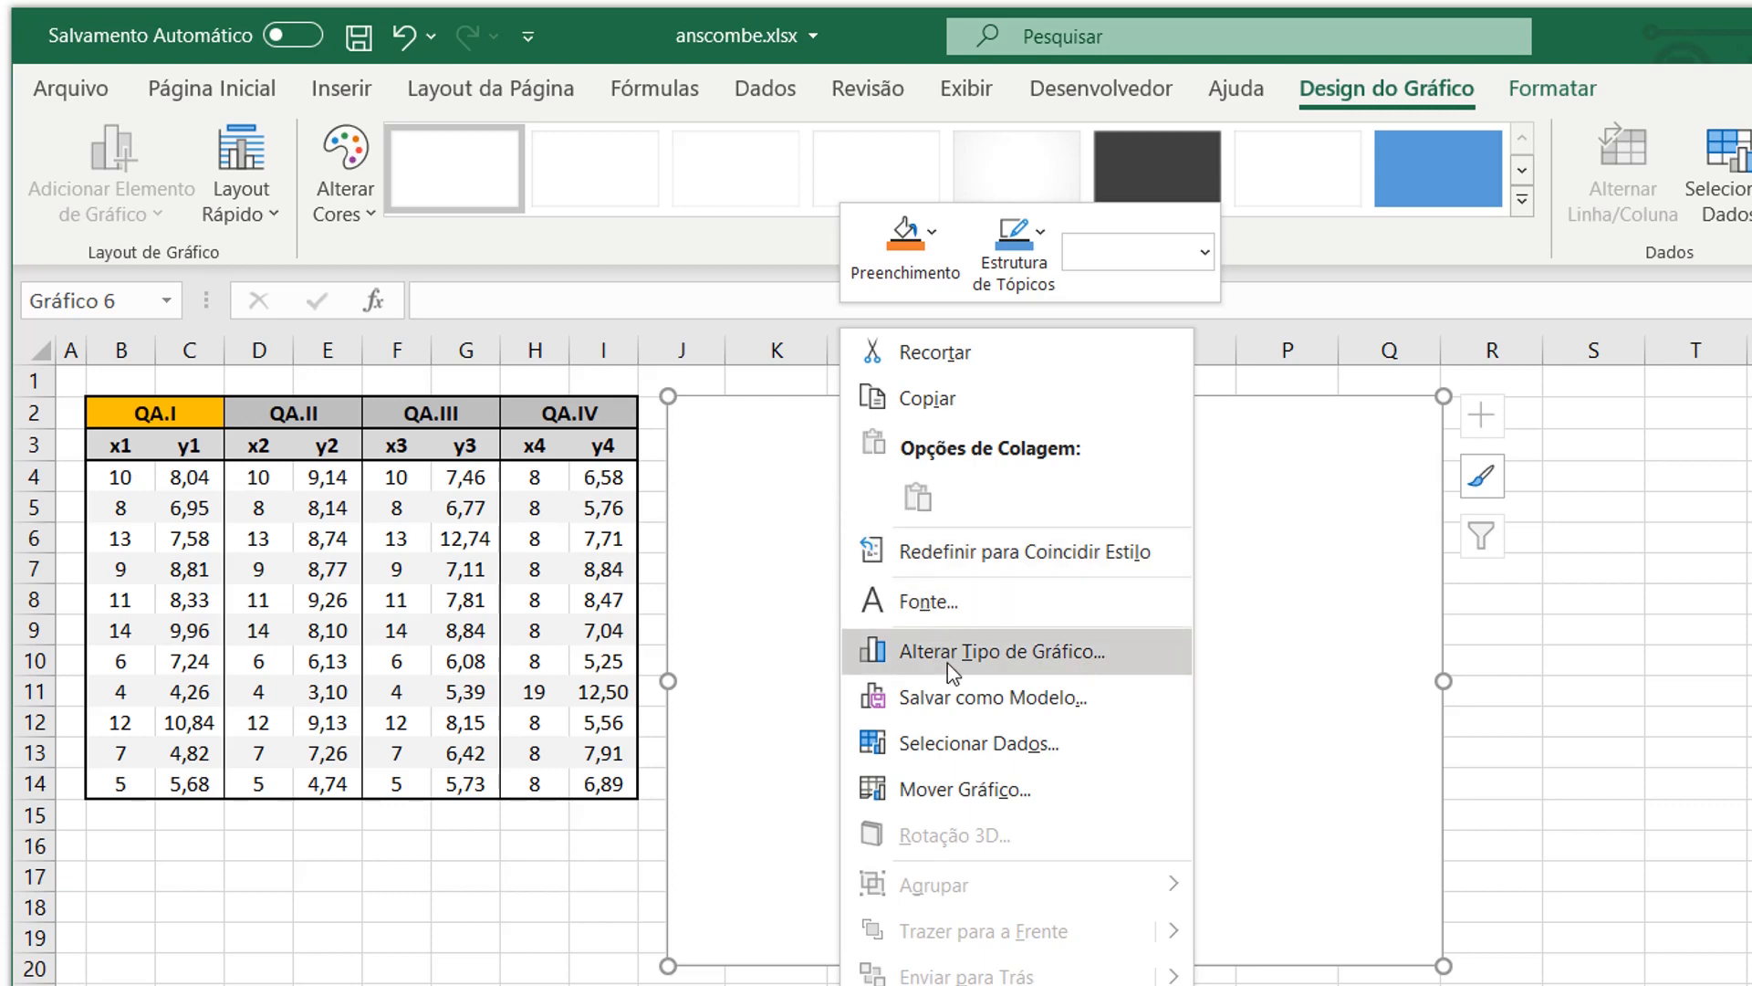
left_click(966, 748)
left_click_drag(1126, 426, 1241, 401)
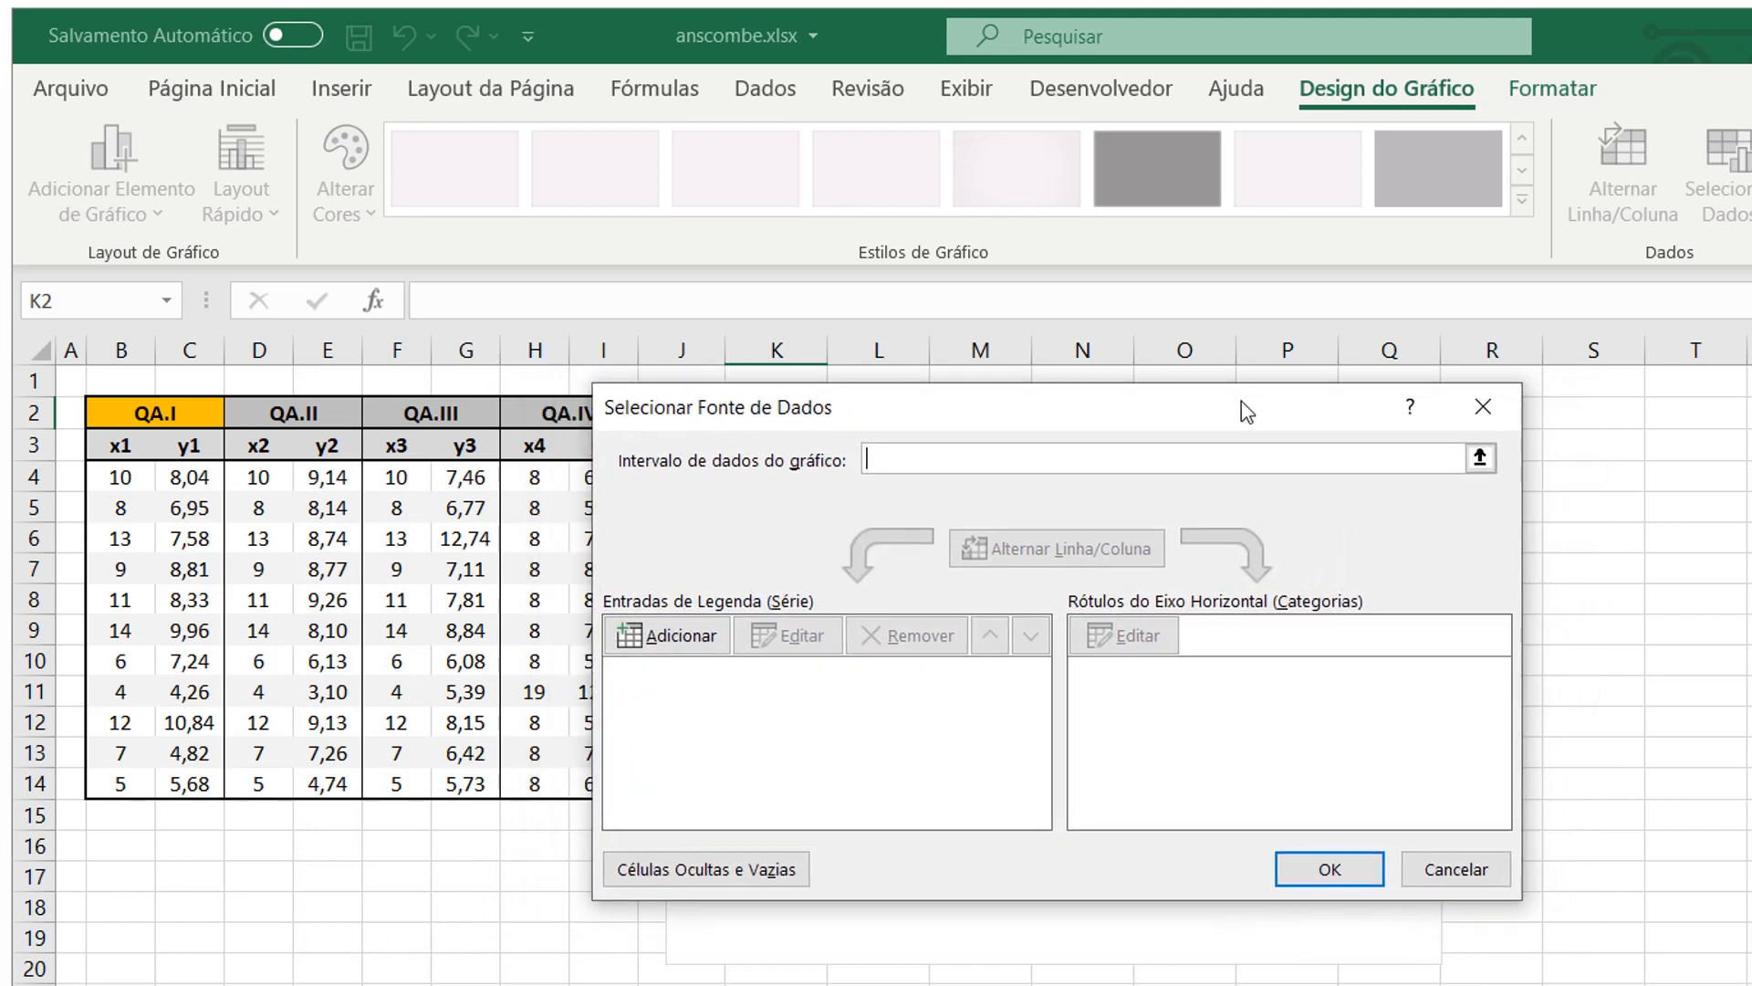
left_click(675, 637)
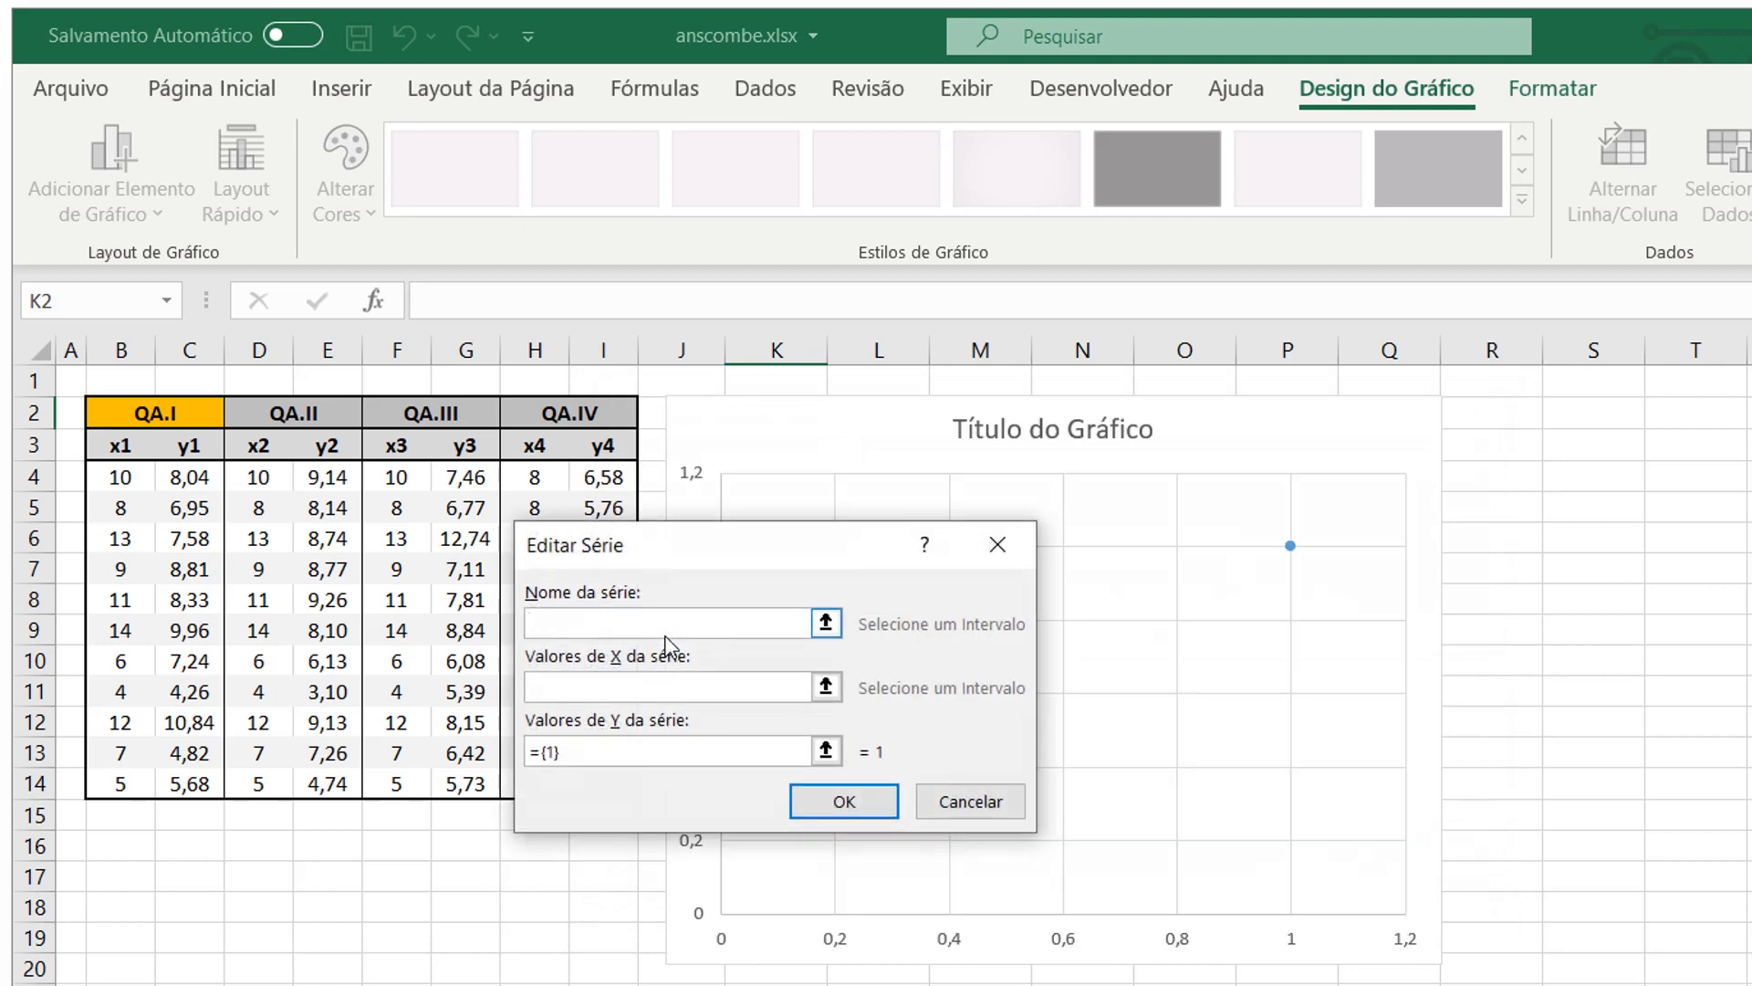
left_click(566, 687)
left_click(826, 686)
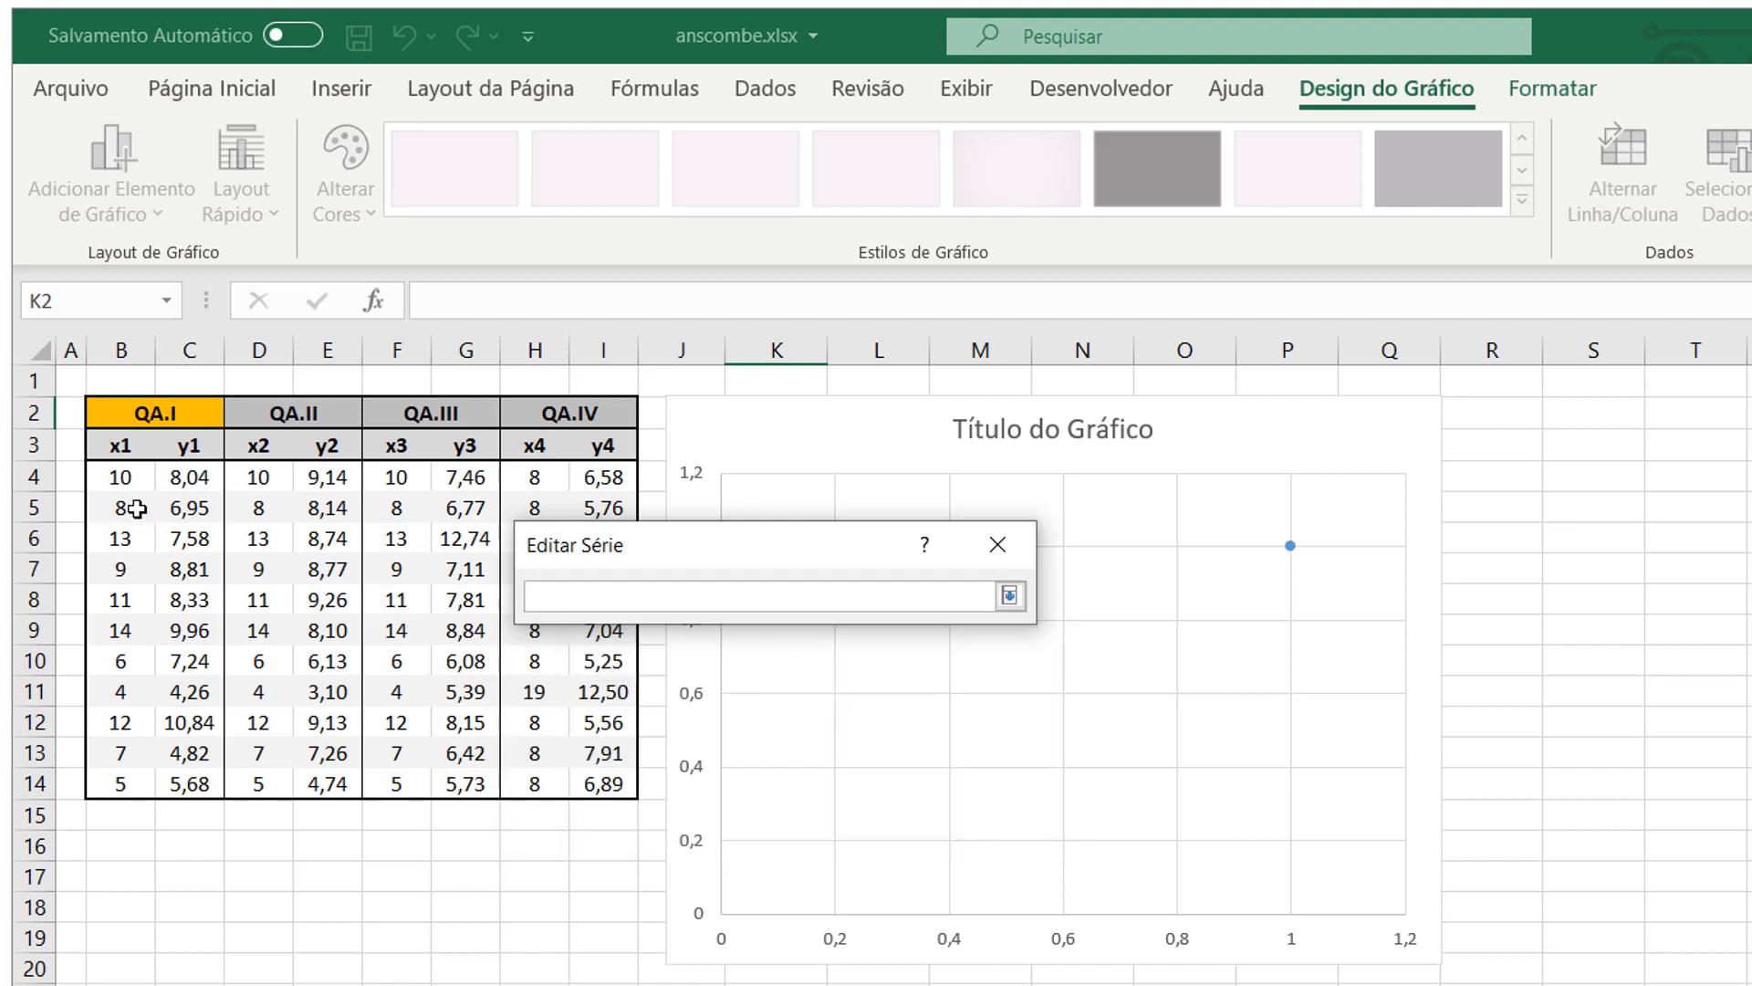
left_click_drag(119, 475, 126, 771)
left_click(1009, 596)
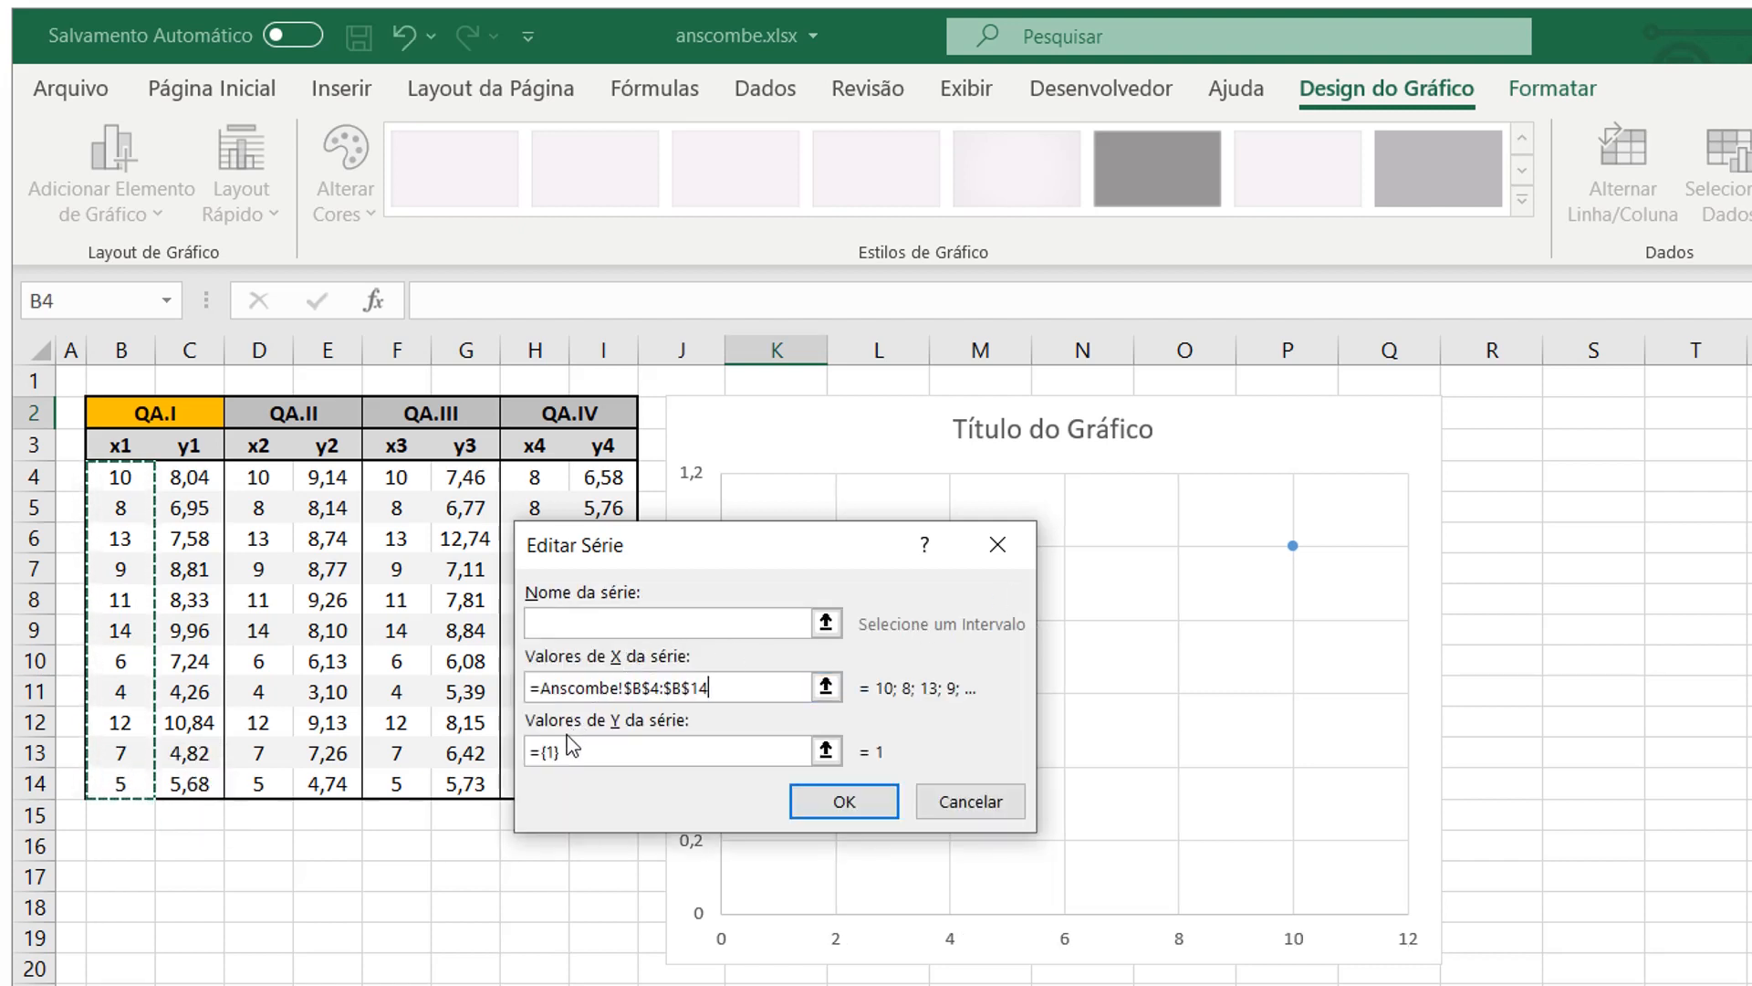
- Set the series' Y values to the y1 data in C4:C14 and apply the chart's data source
left_click(774, 753)
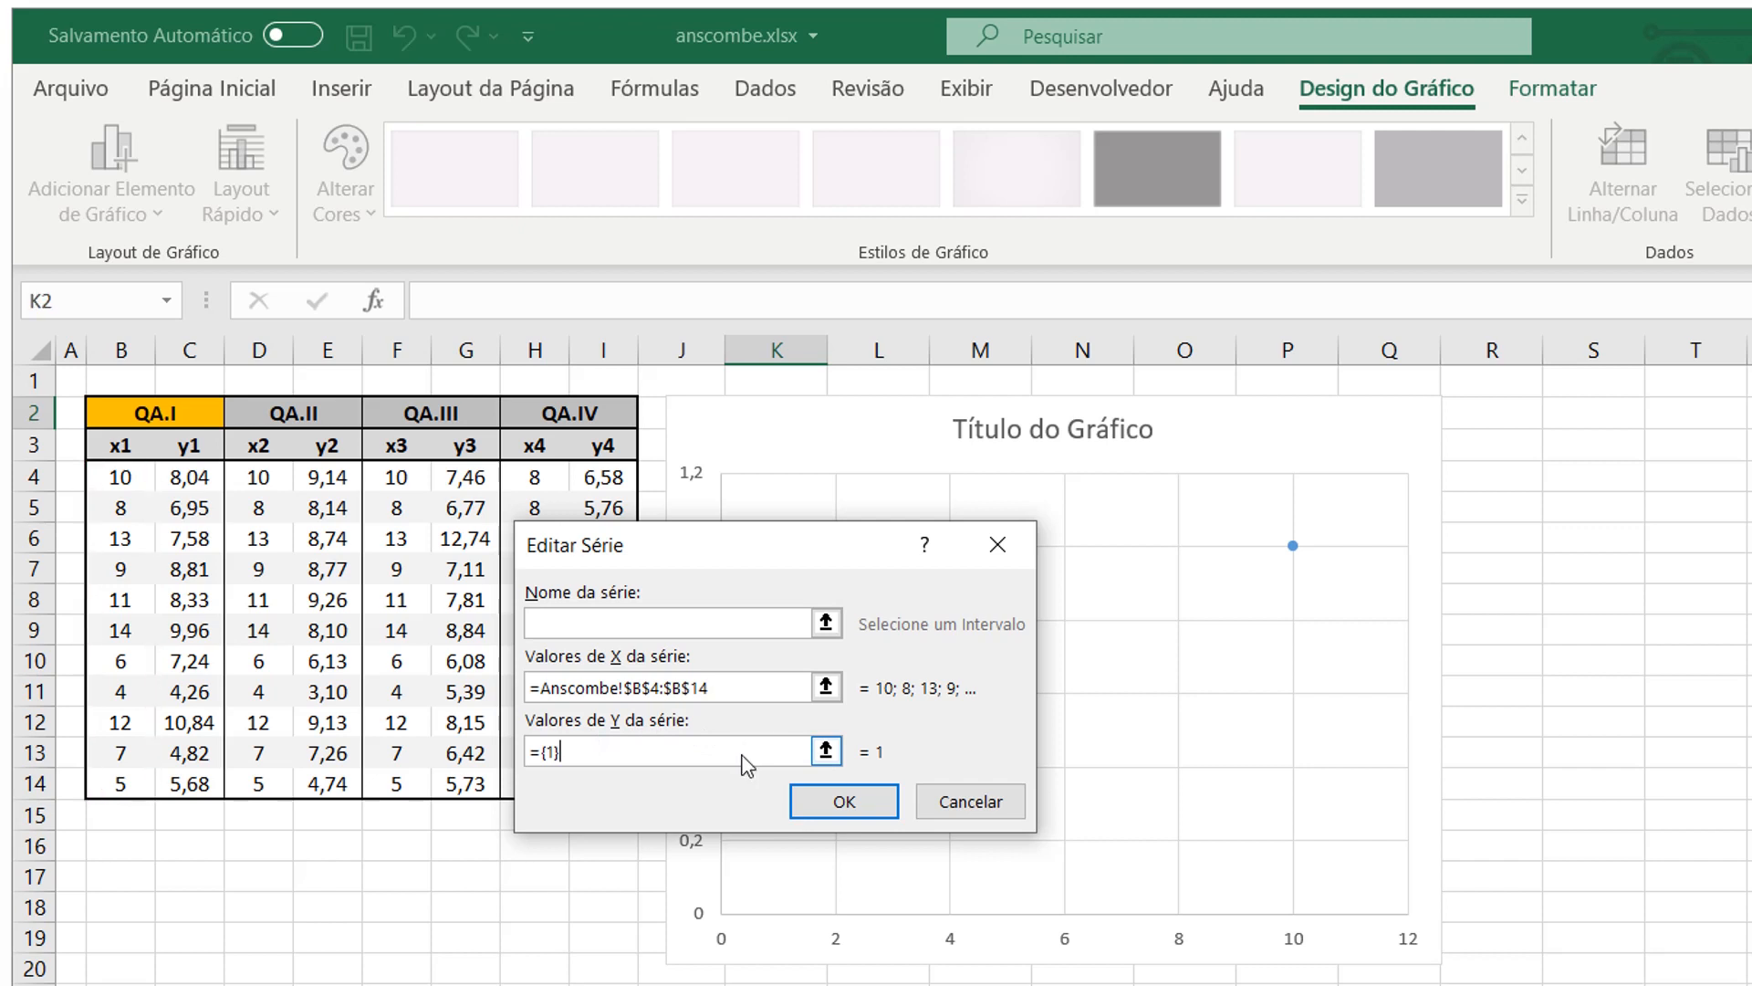
key("BackSpace")
key("BackSpace")
left_click(827, 754)
left_click_drag(189, 476, 189, 781)
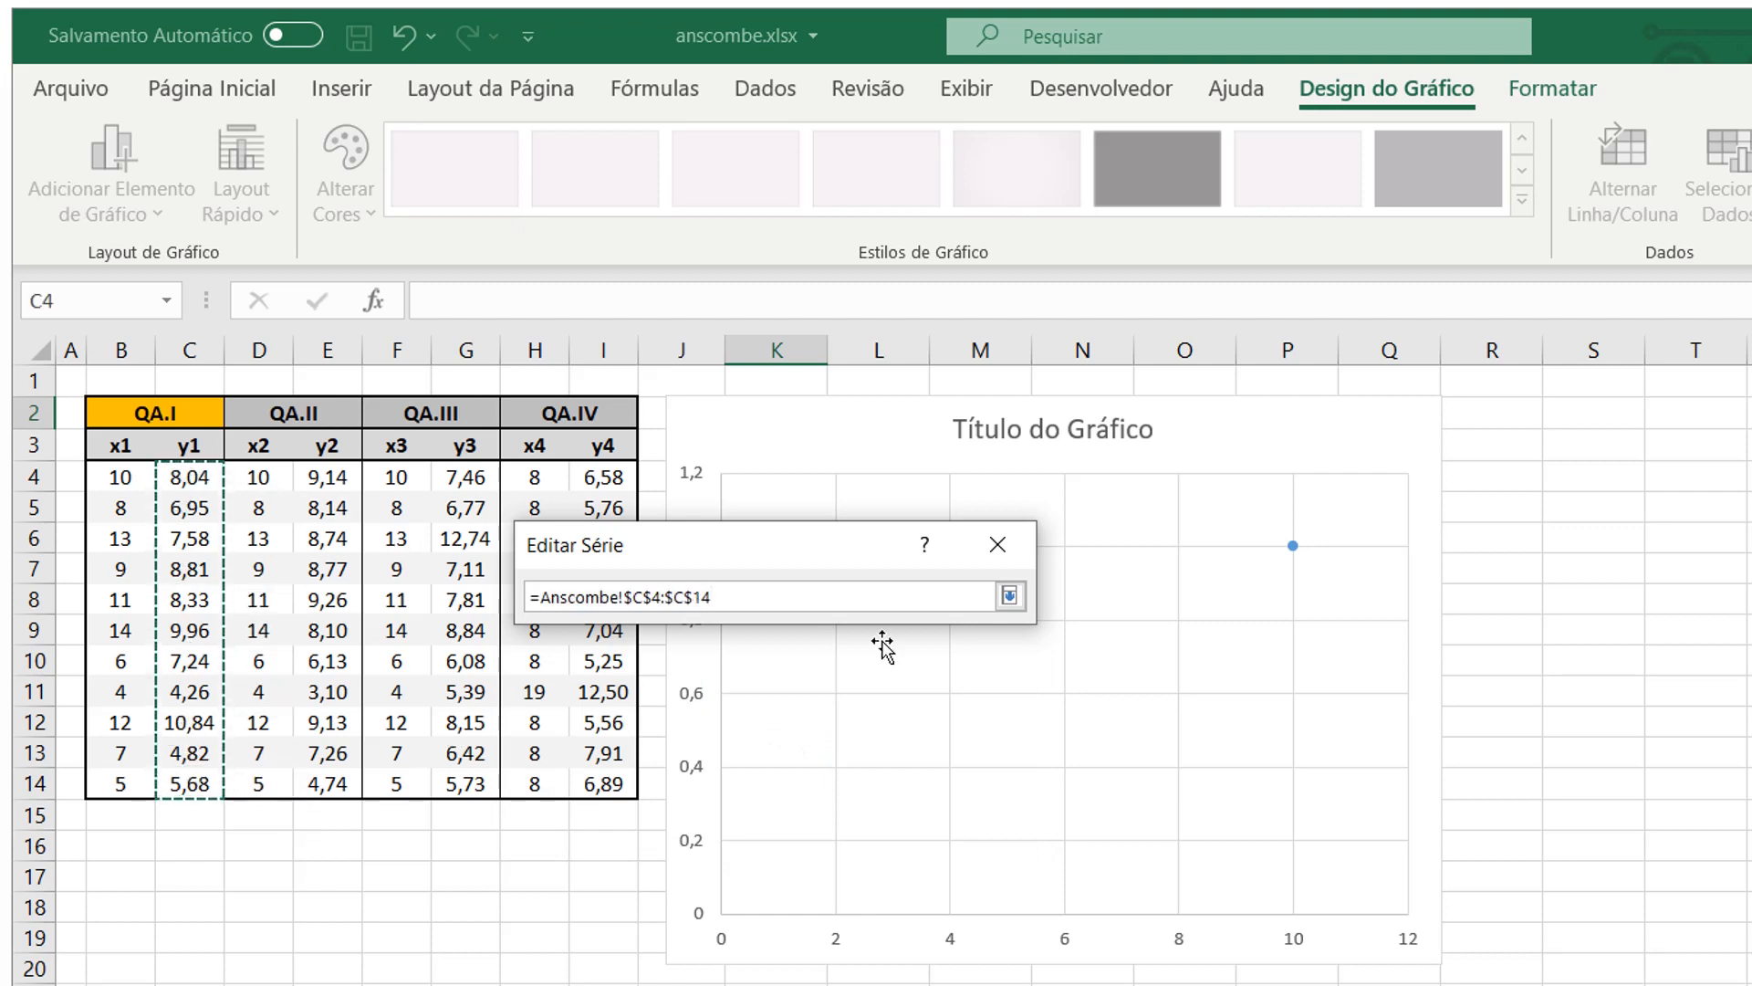
left_click(1010, 598)
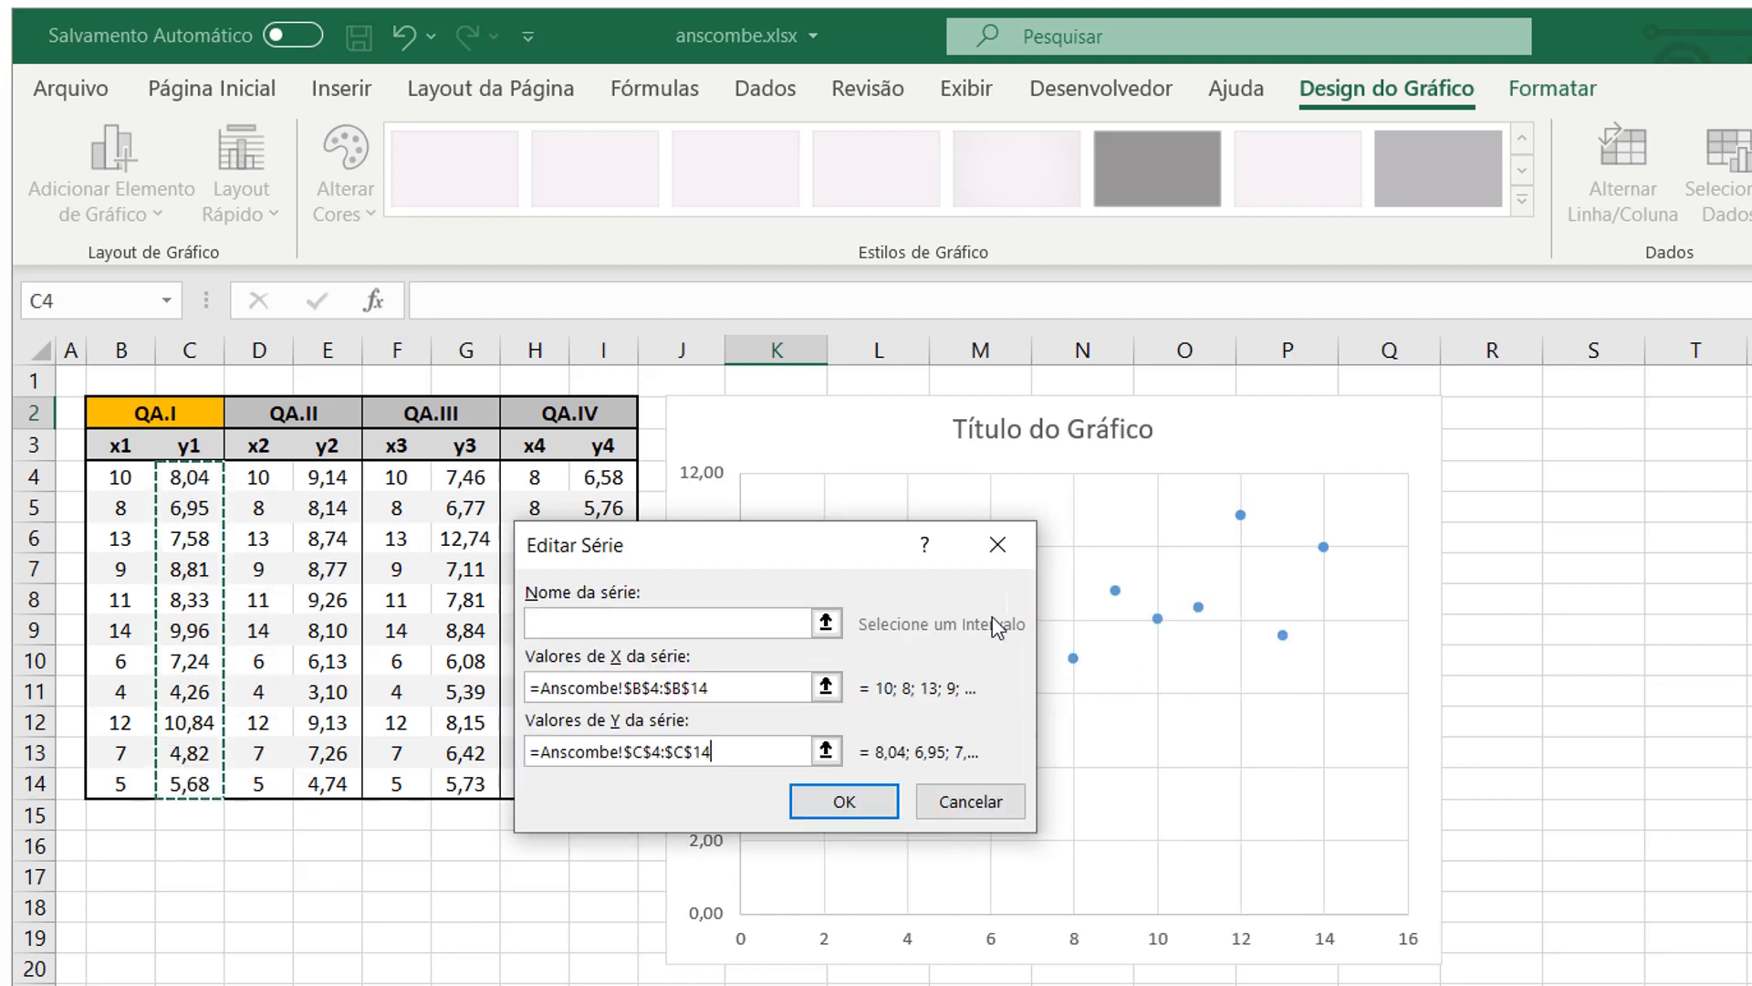
left_click(842, 810)
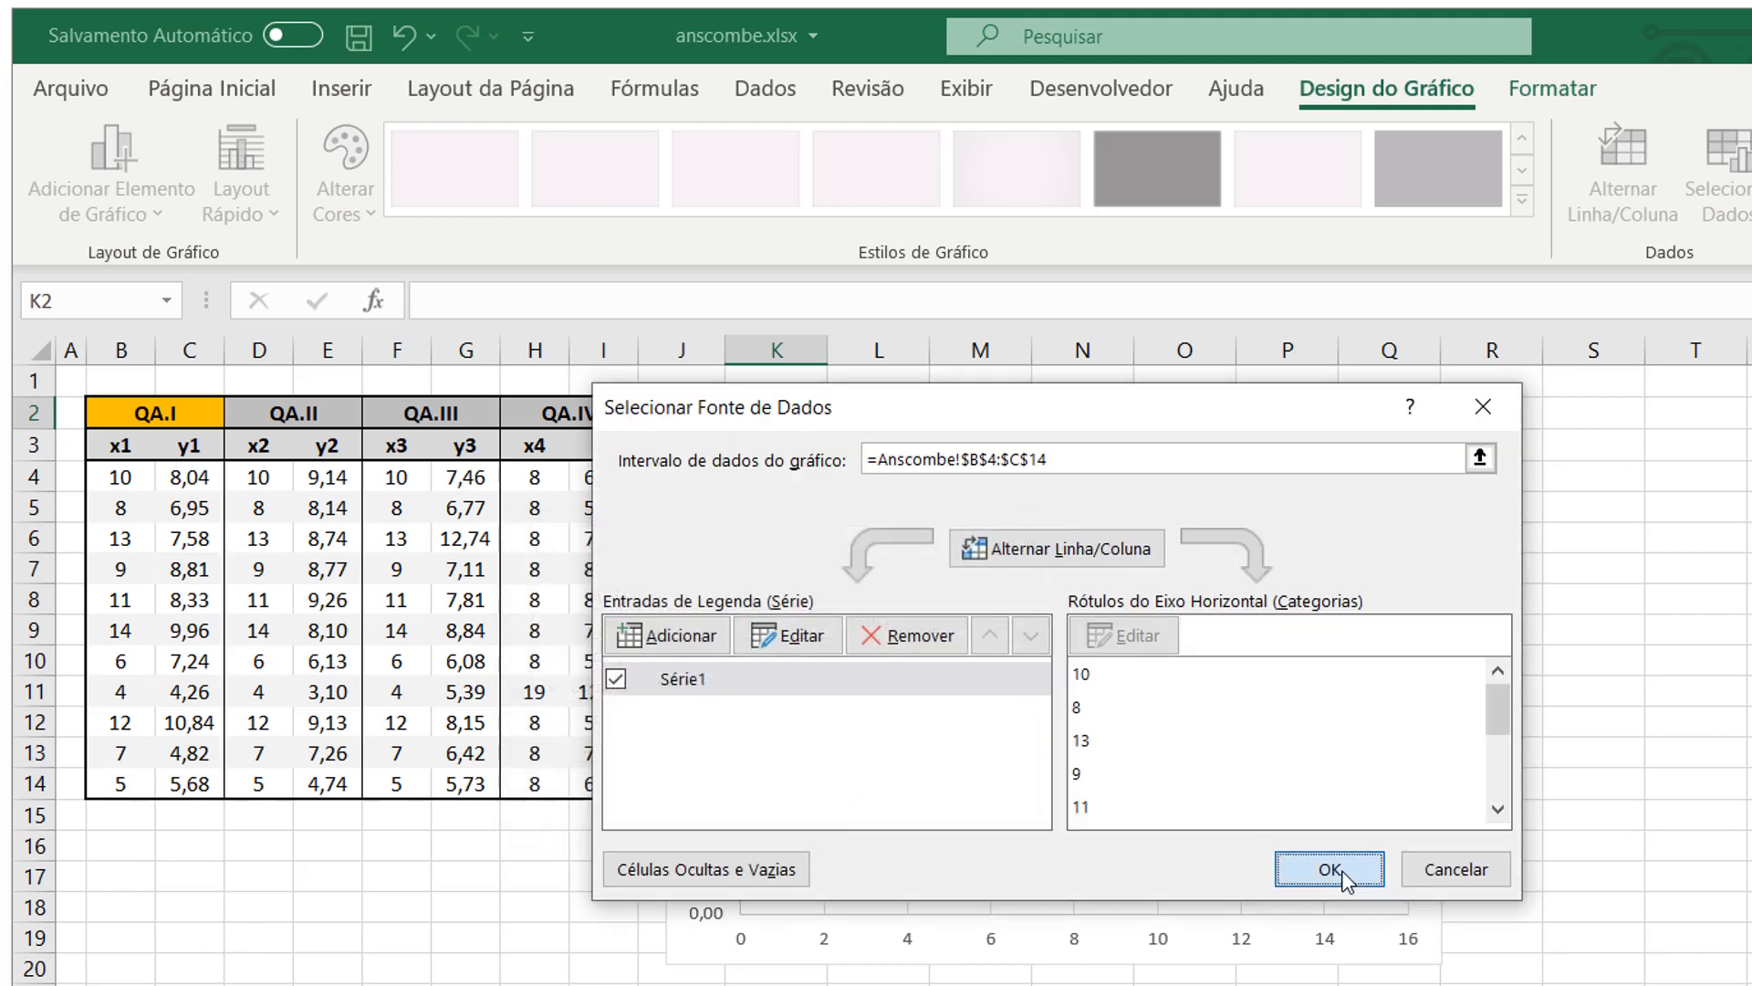
left_click(1330, 869)
- Change the chart title to "Anscombe I"
left_click(1077, 441)
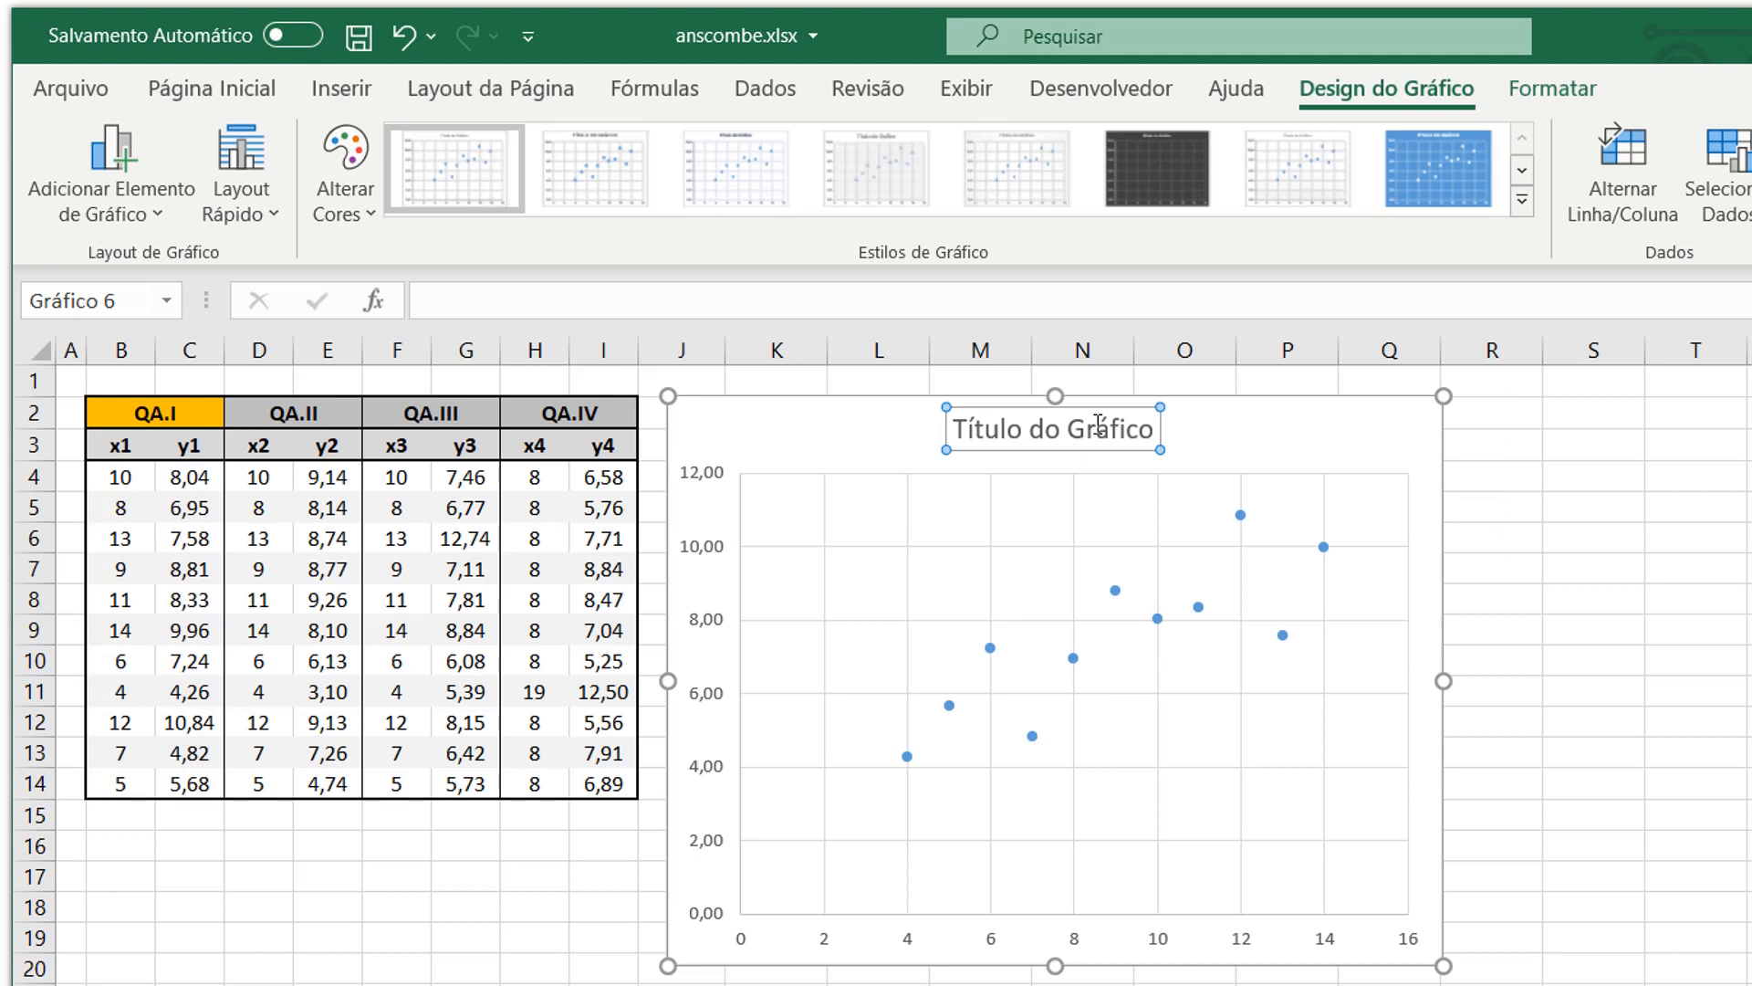
triple_click(1100, 426)
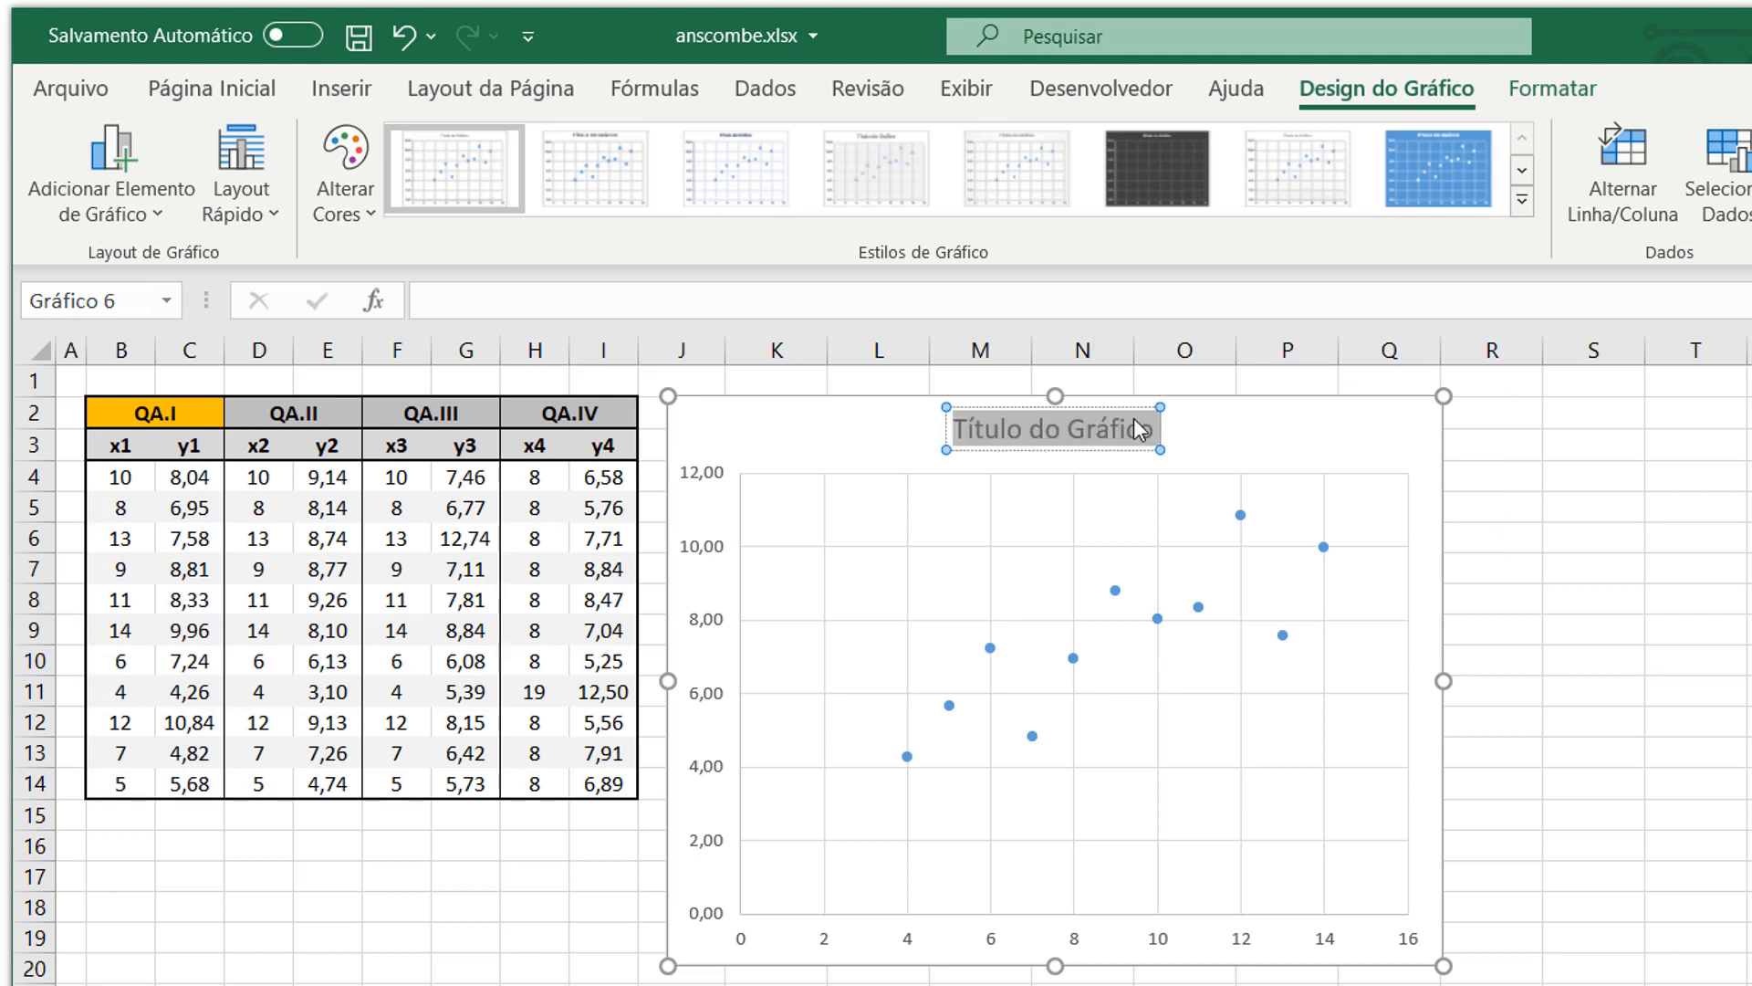
type("Anscombe")
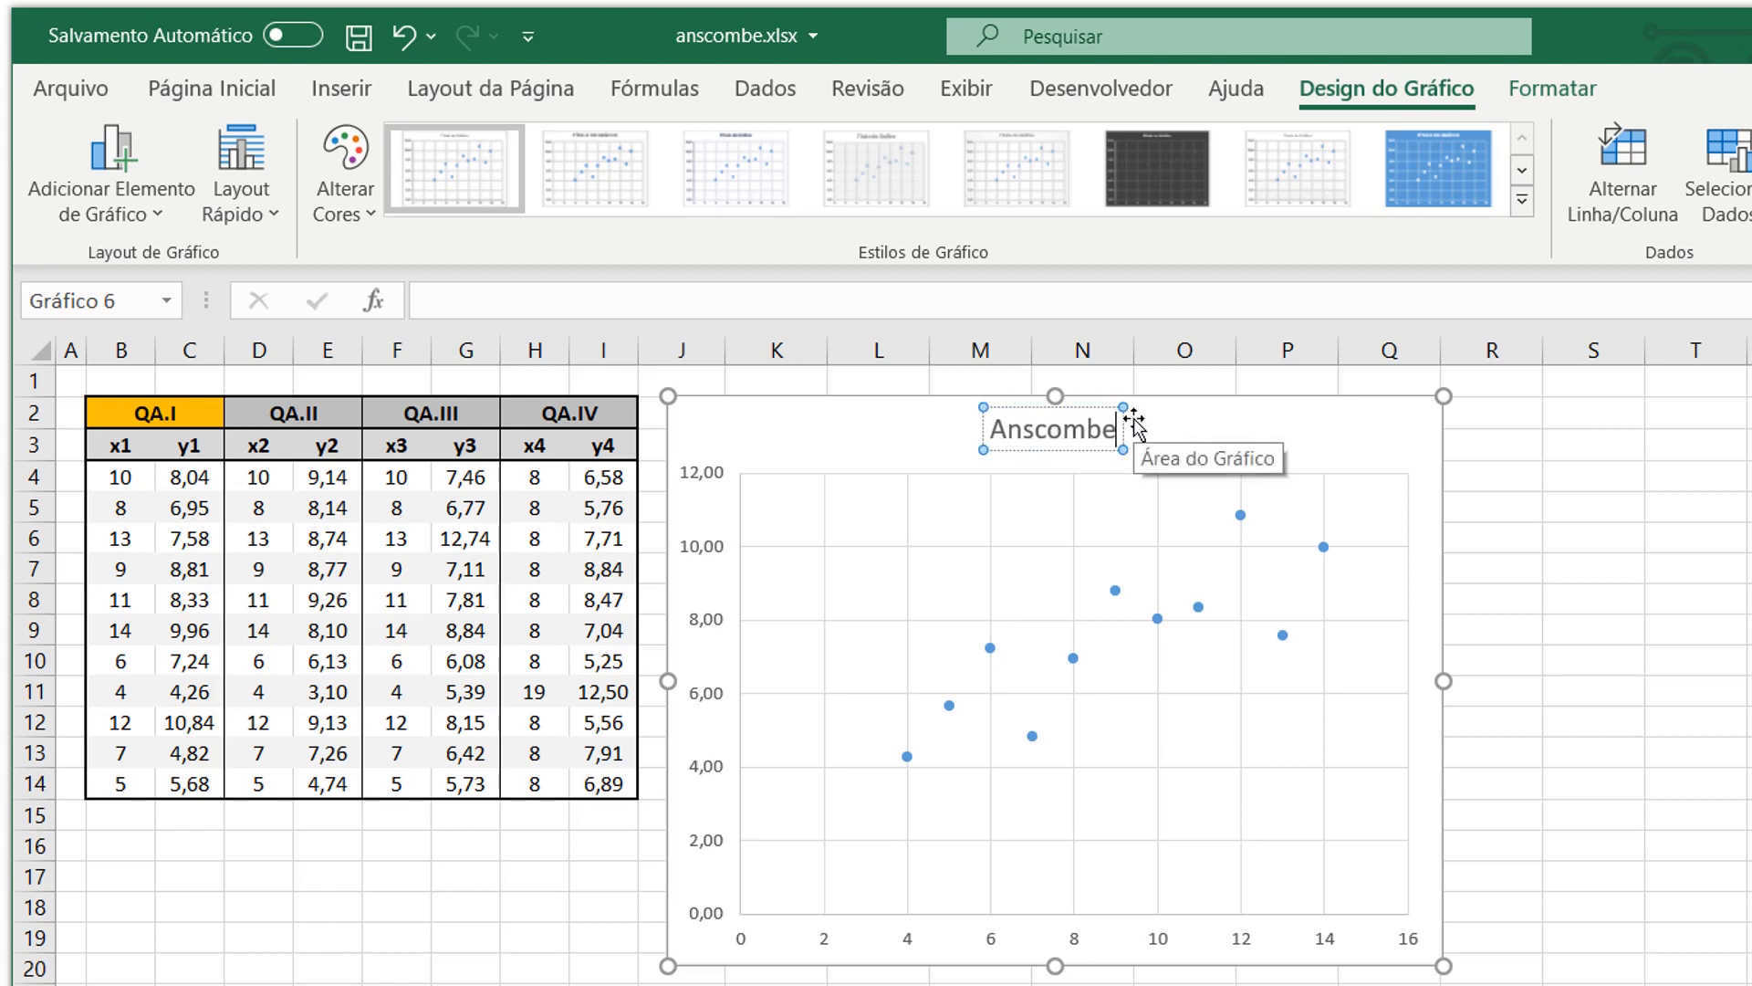
type(" I")
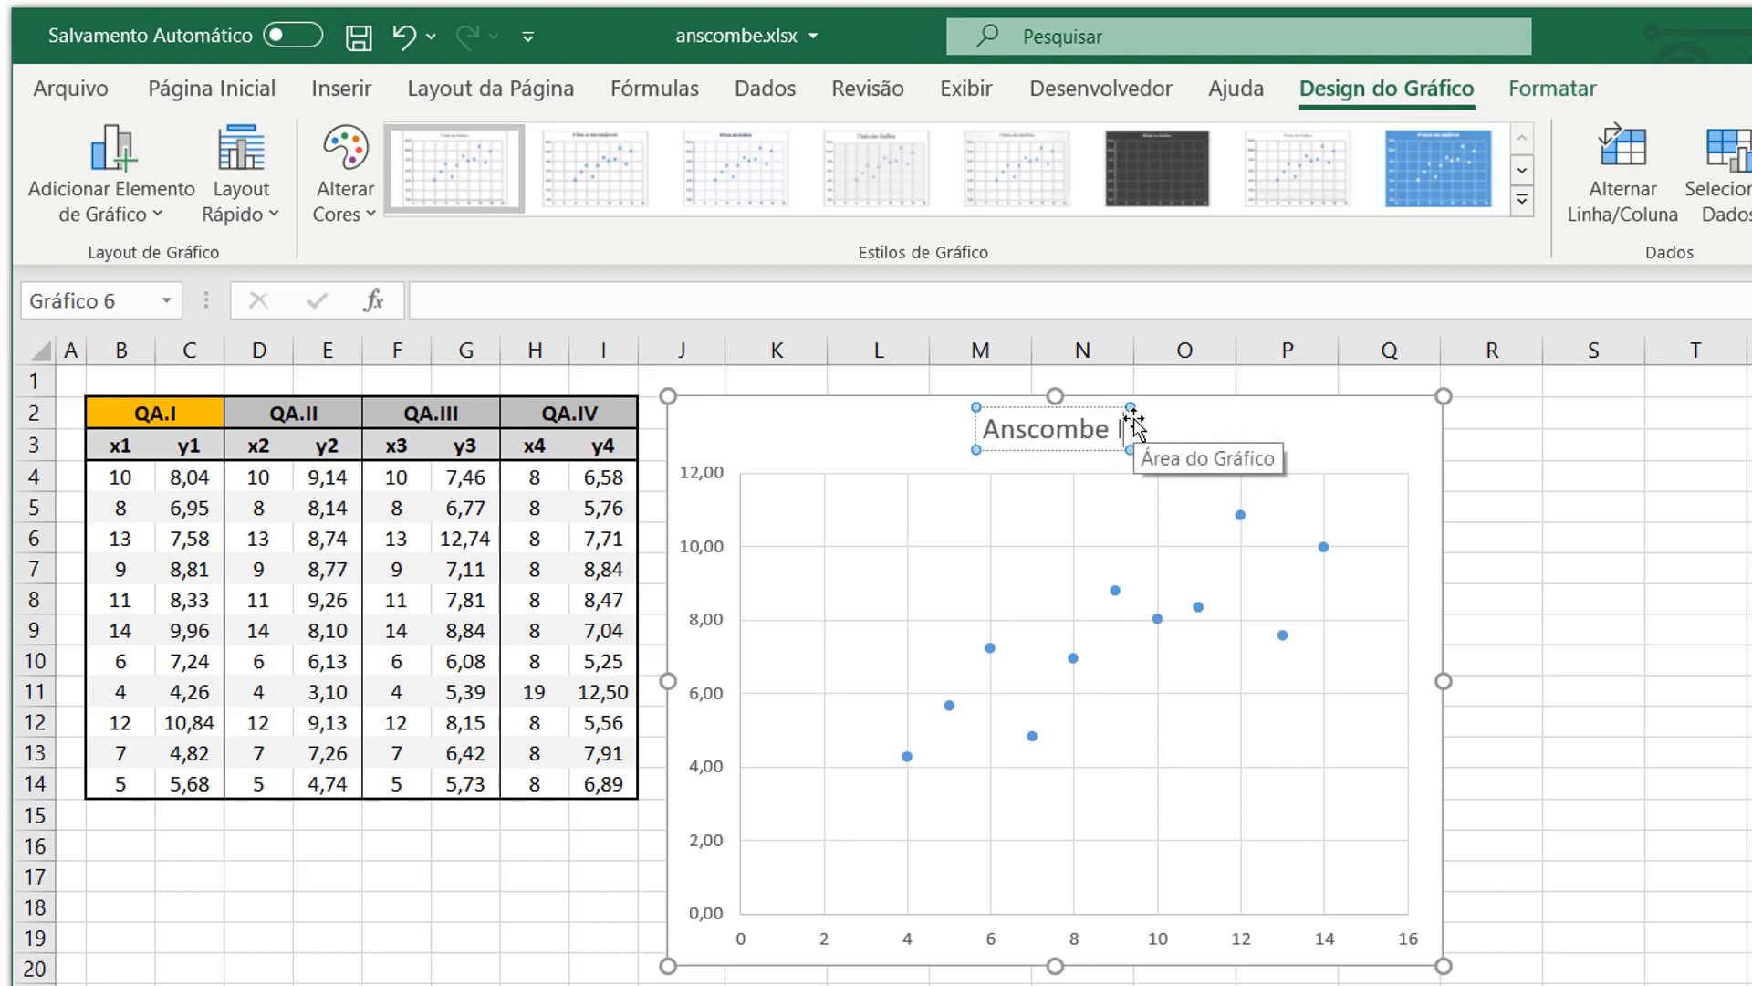
left_click(1357, 445)
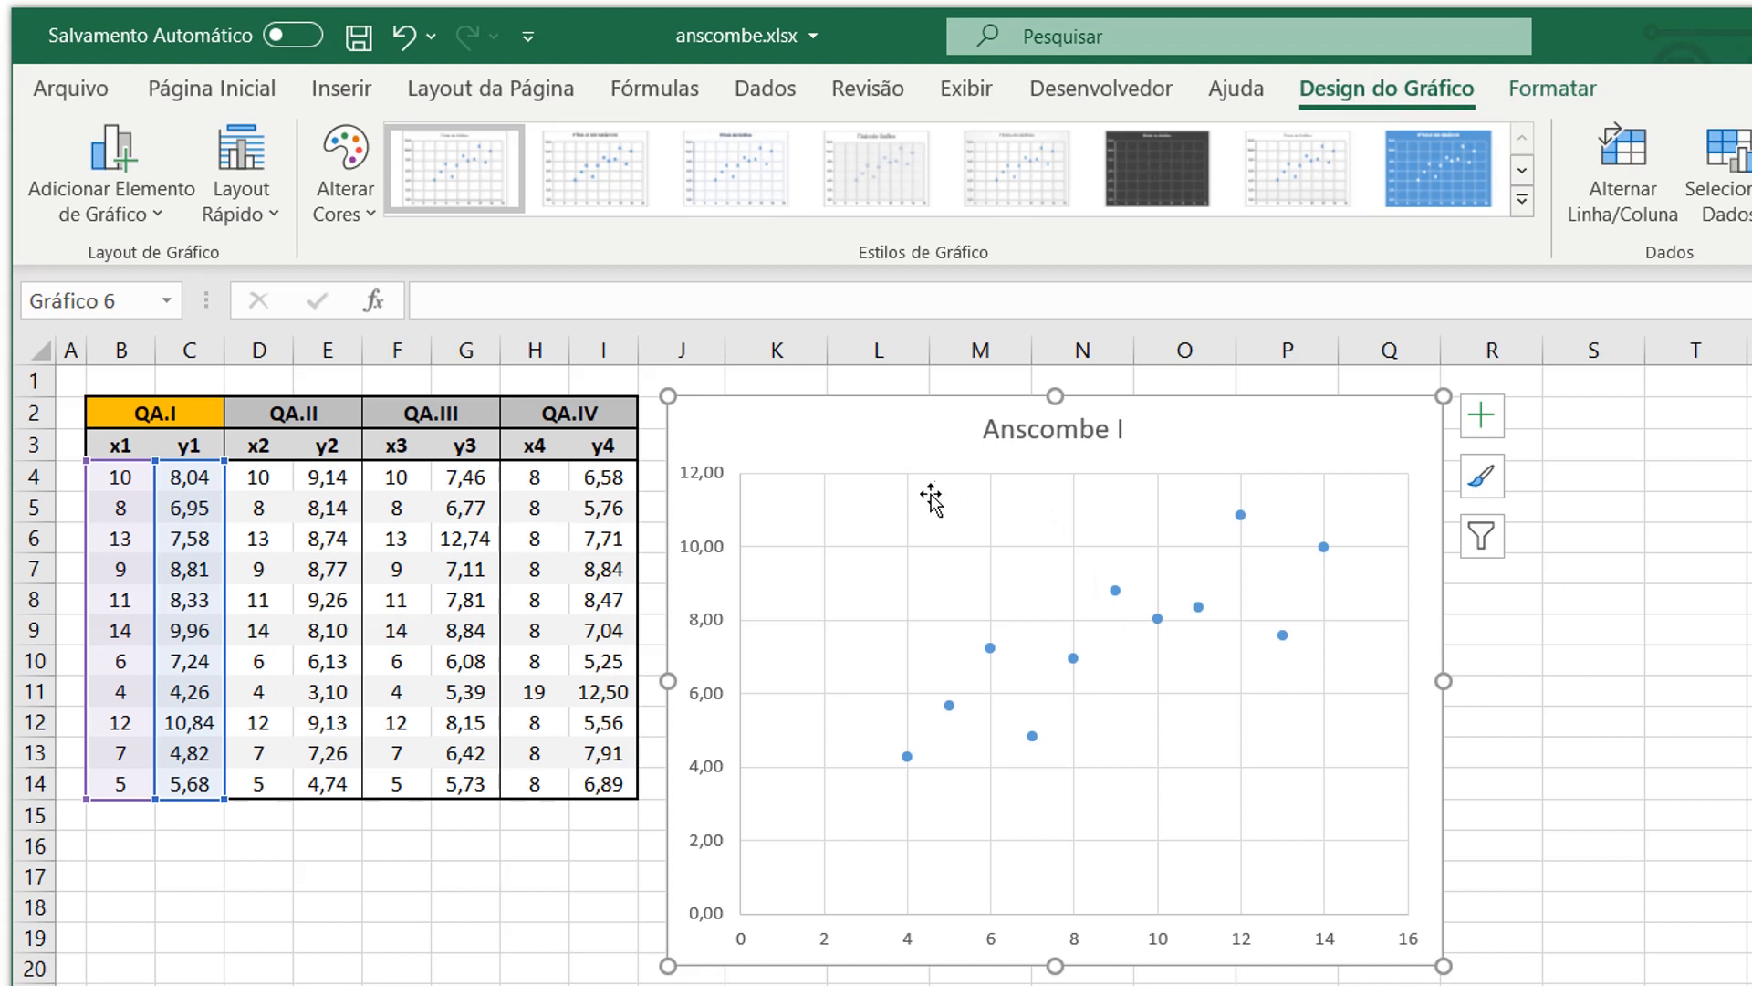
- Set the minimum bound of the chart's horizontal axis to 2
double_click(993, 947)
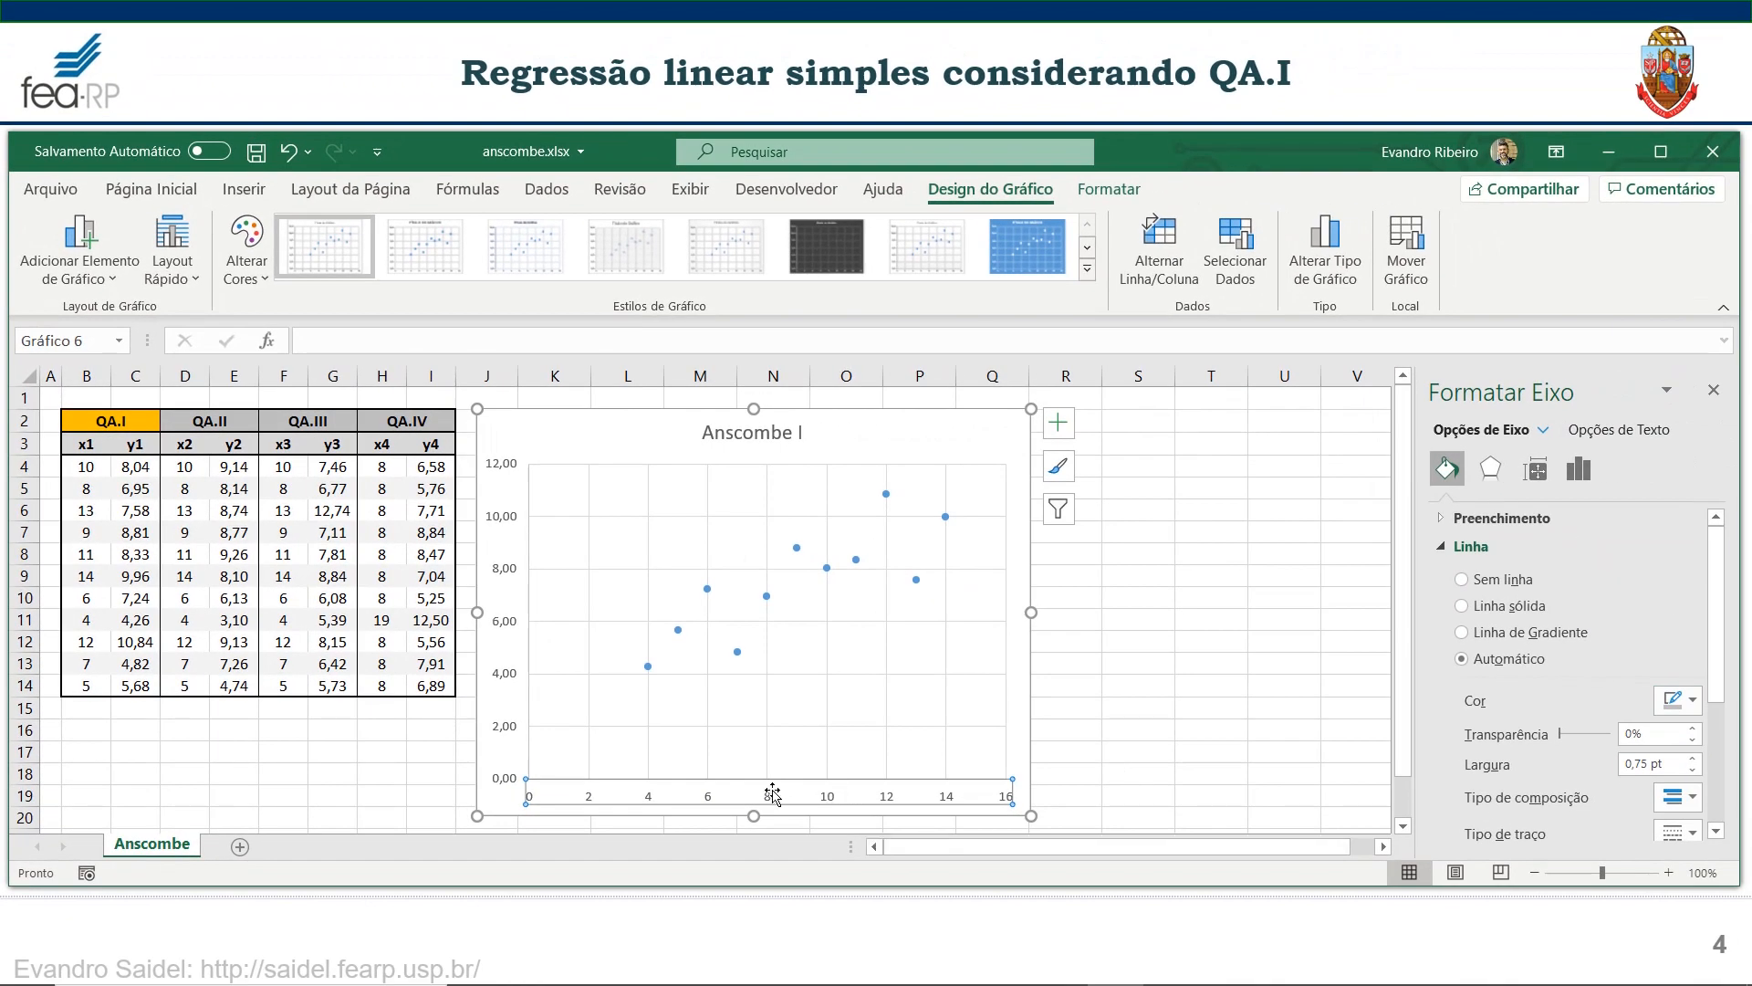
left_click(1538, 471)
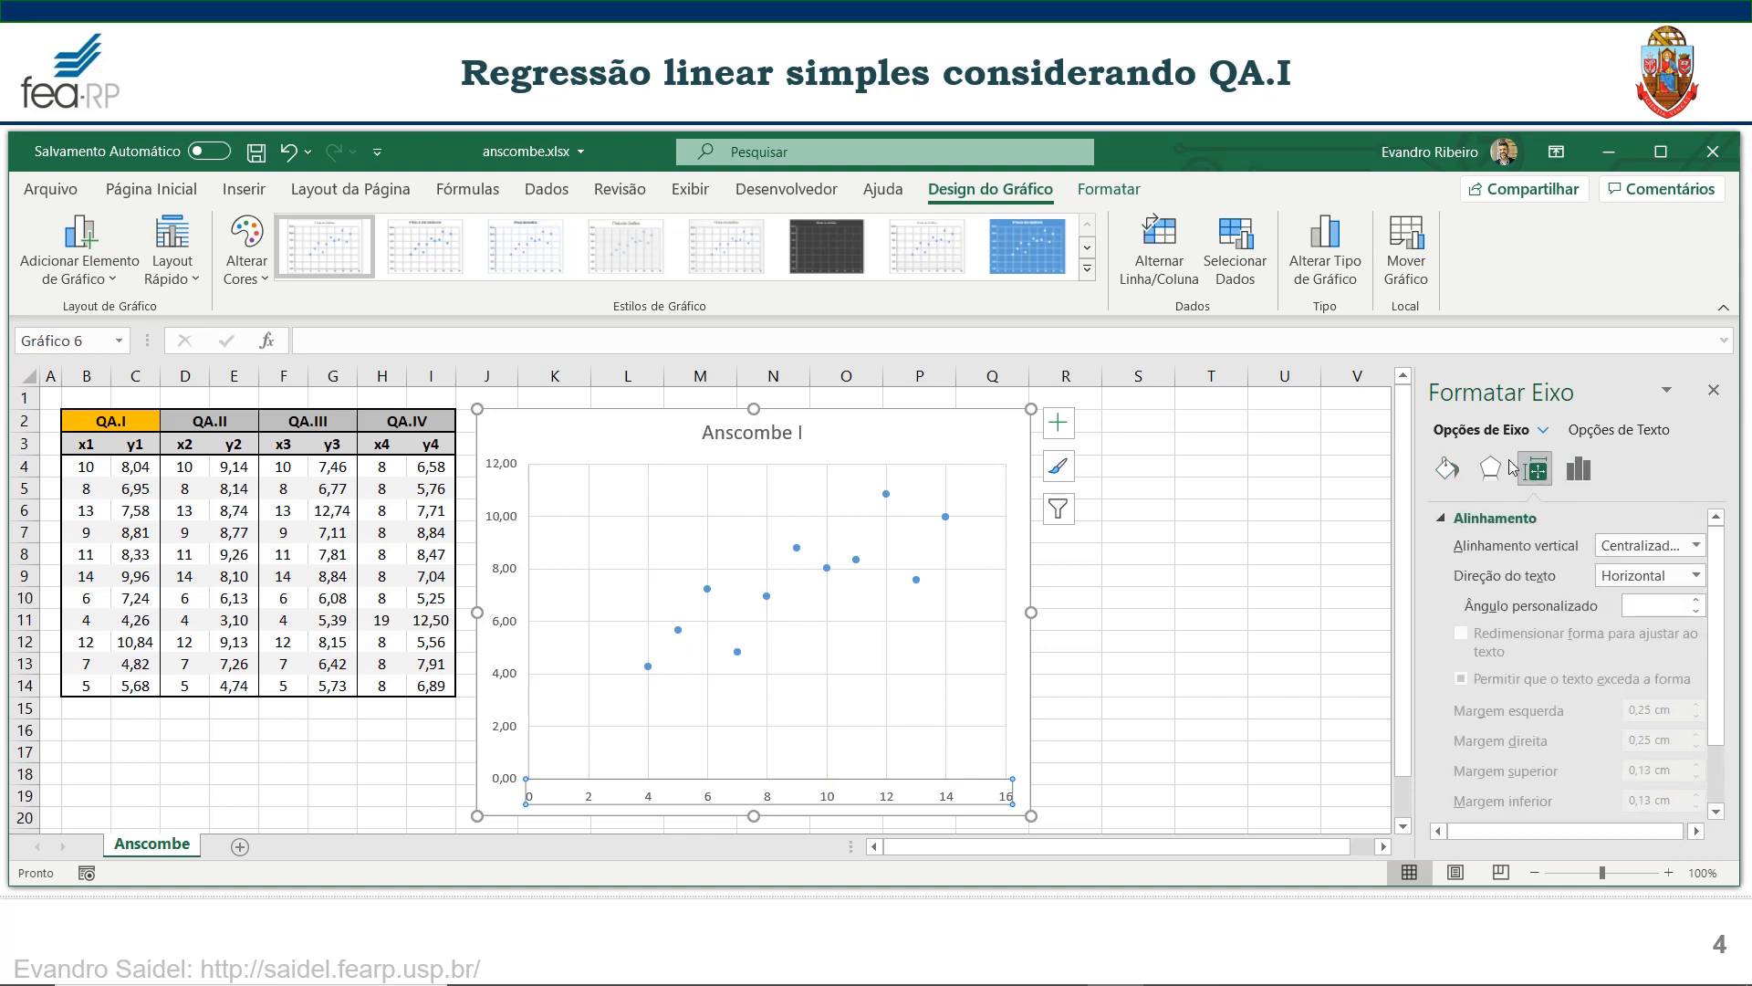
left_click(1590, 472)
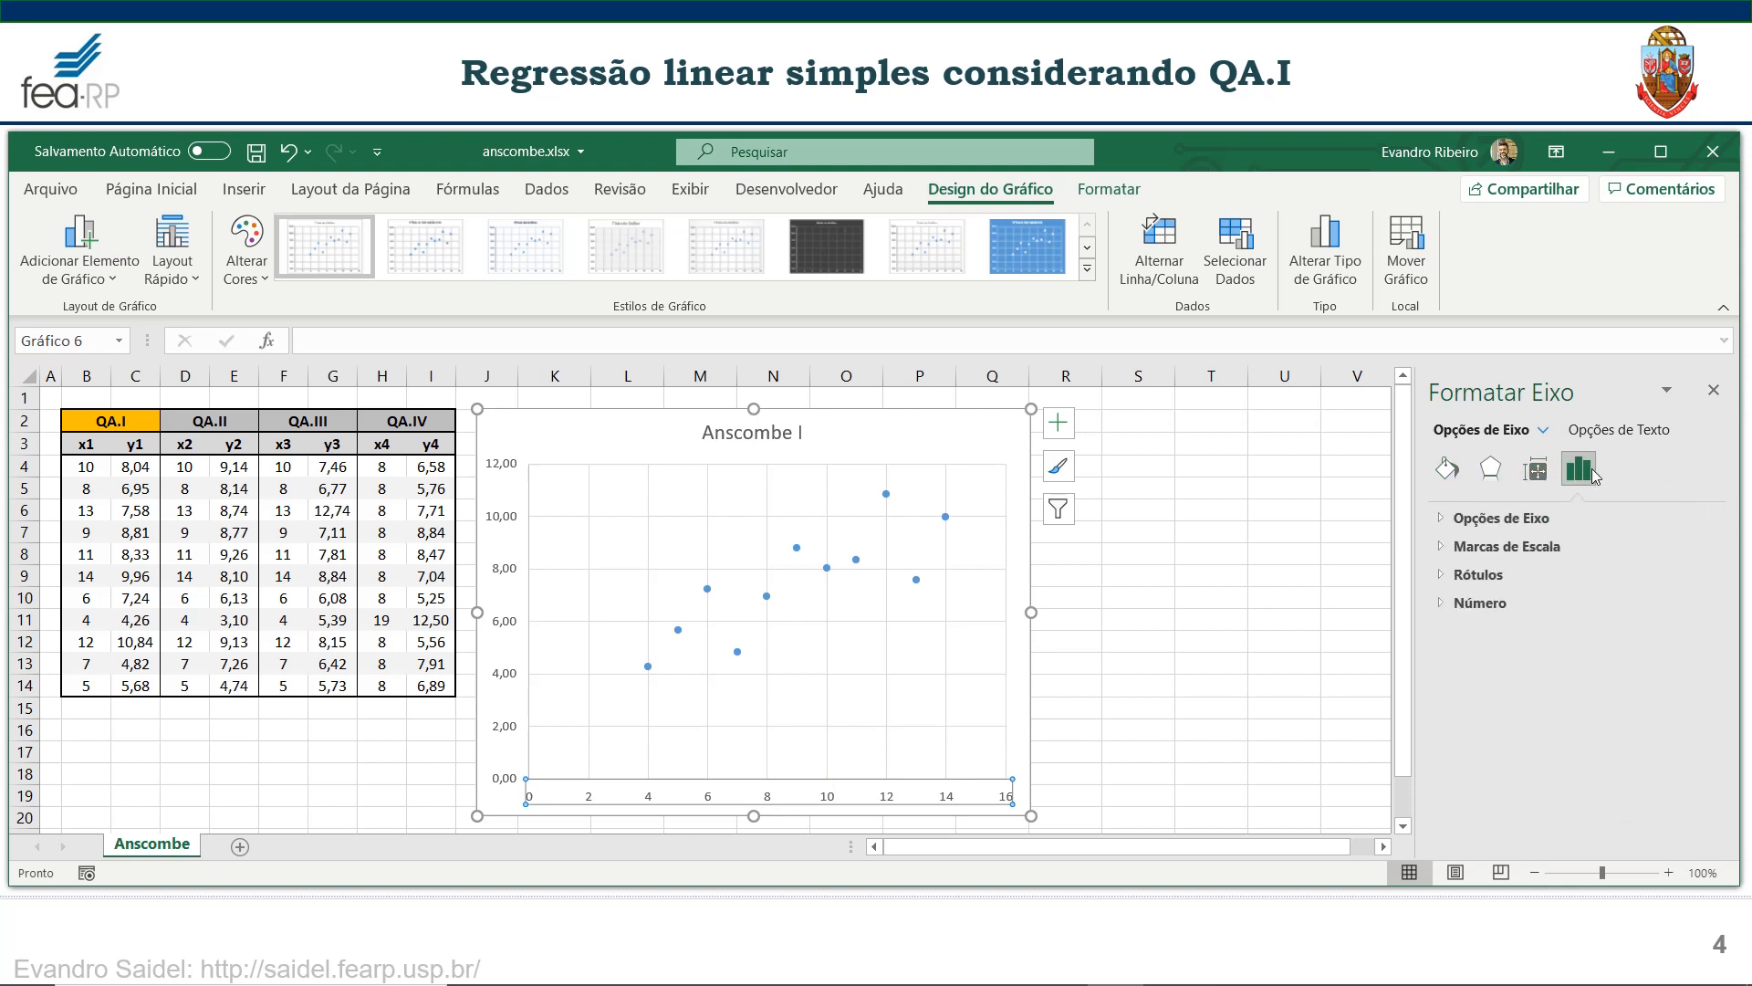
left_click(1490, 518)
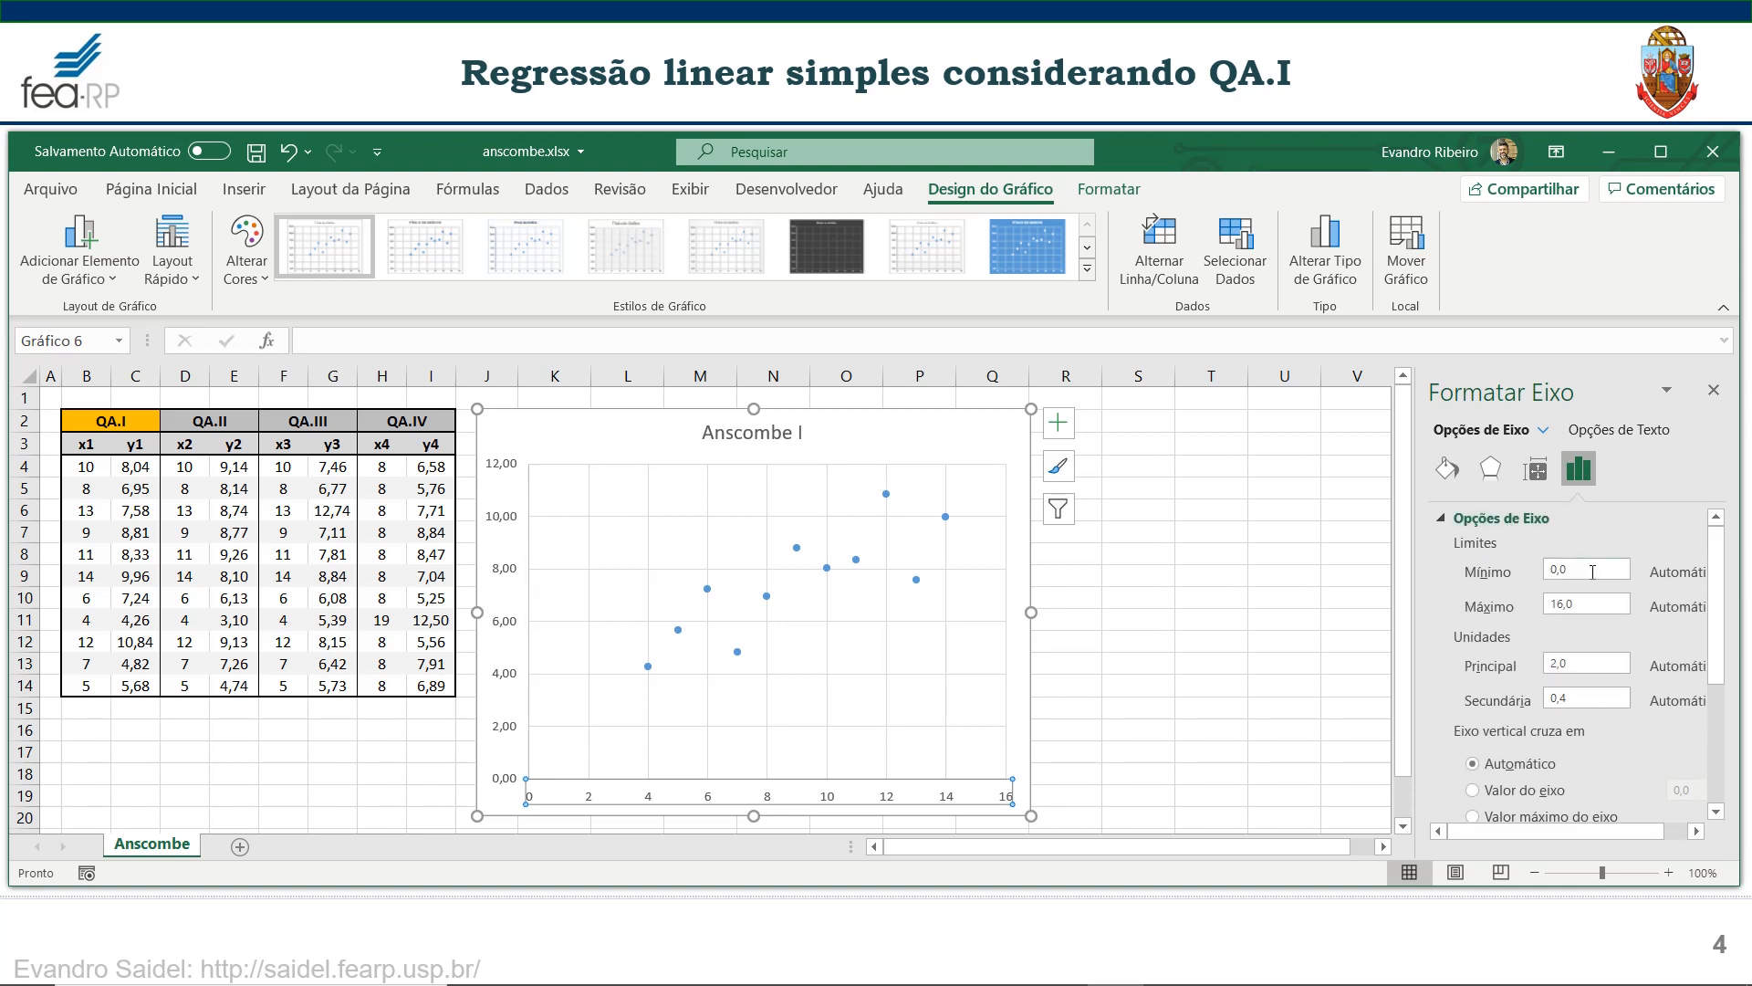
left_click_drag(1593, 572, 1540, 572)
type("2")
left_click(1600, 607)
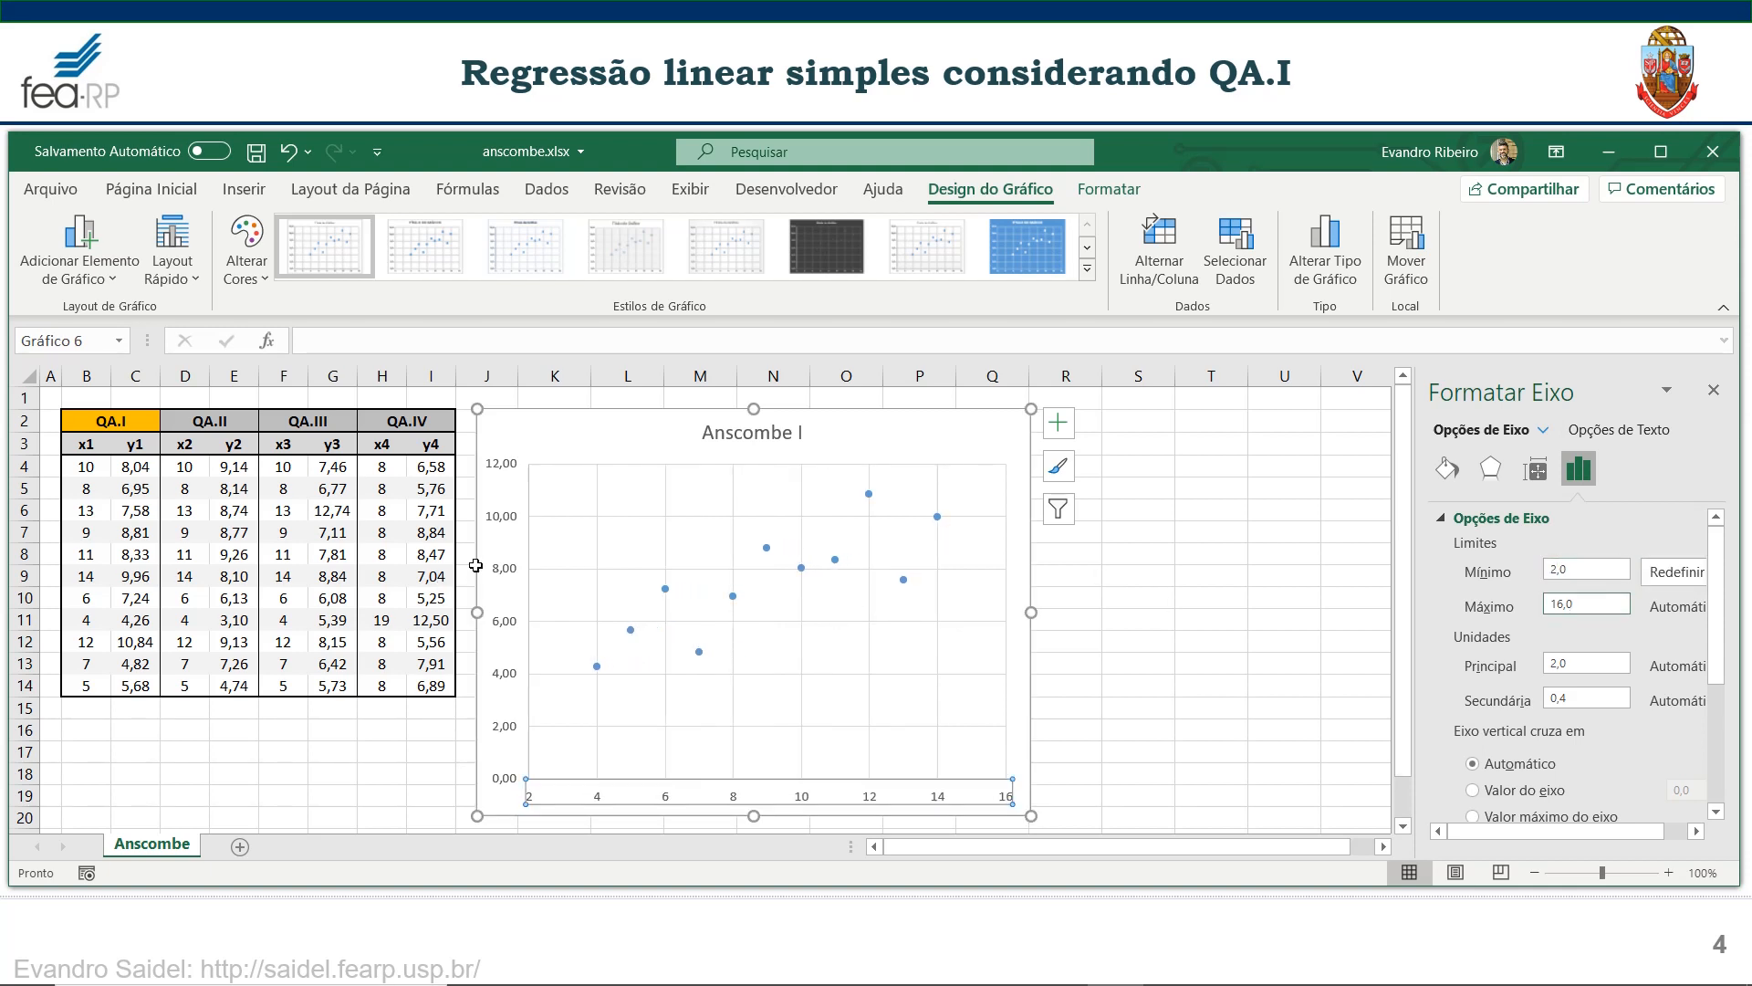
- Set the minimum bound of the chart's vertical axis to 2
left_click(512, 577)
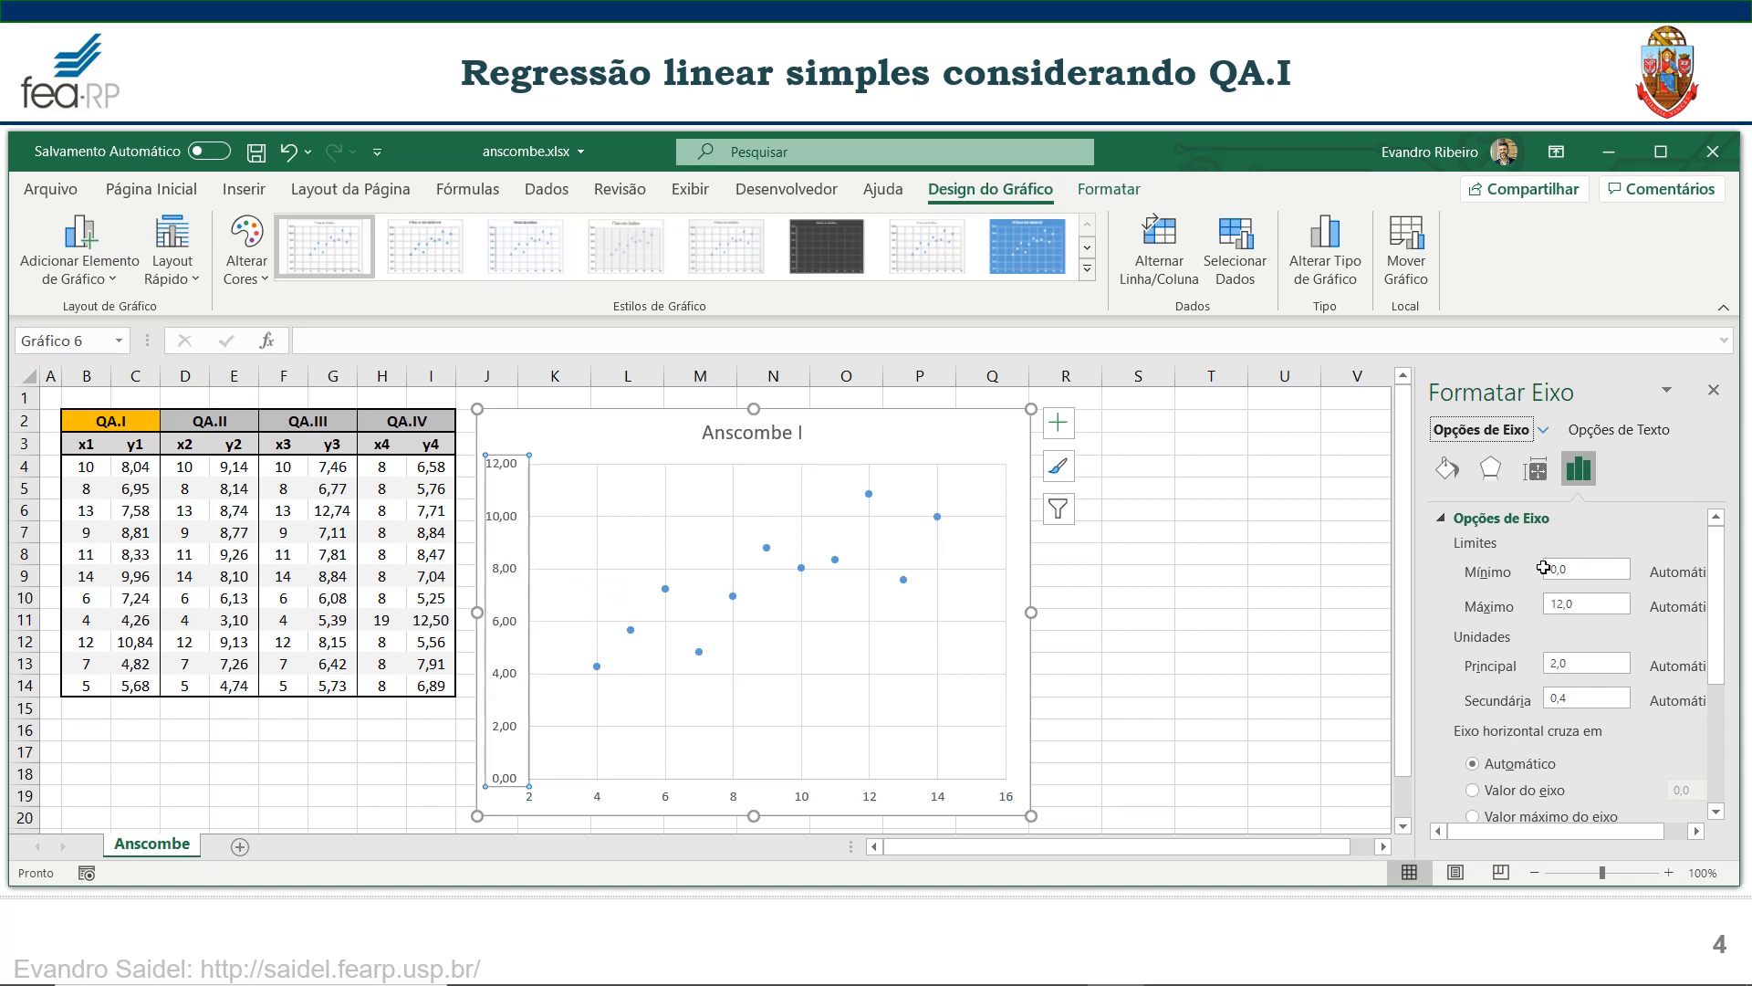
left_click_drag(1586, 571, 1539, 572)
type("2")
left_click(1588, 602)
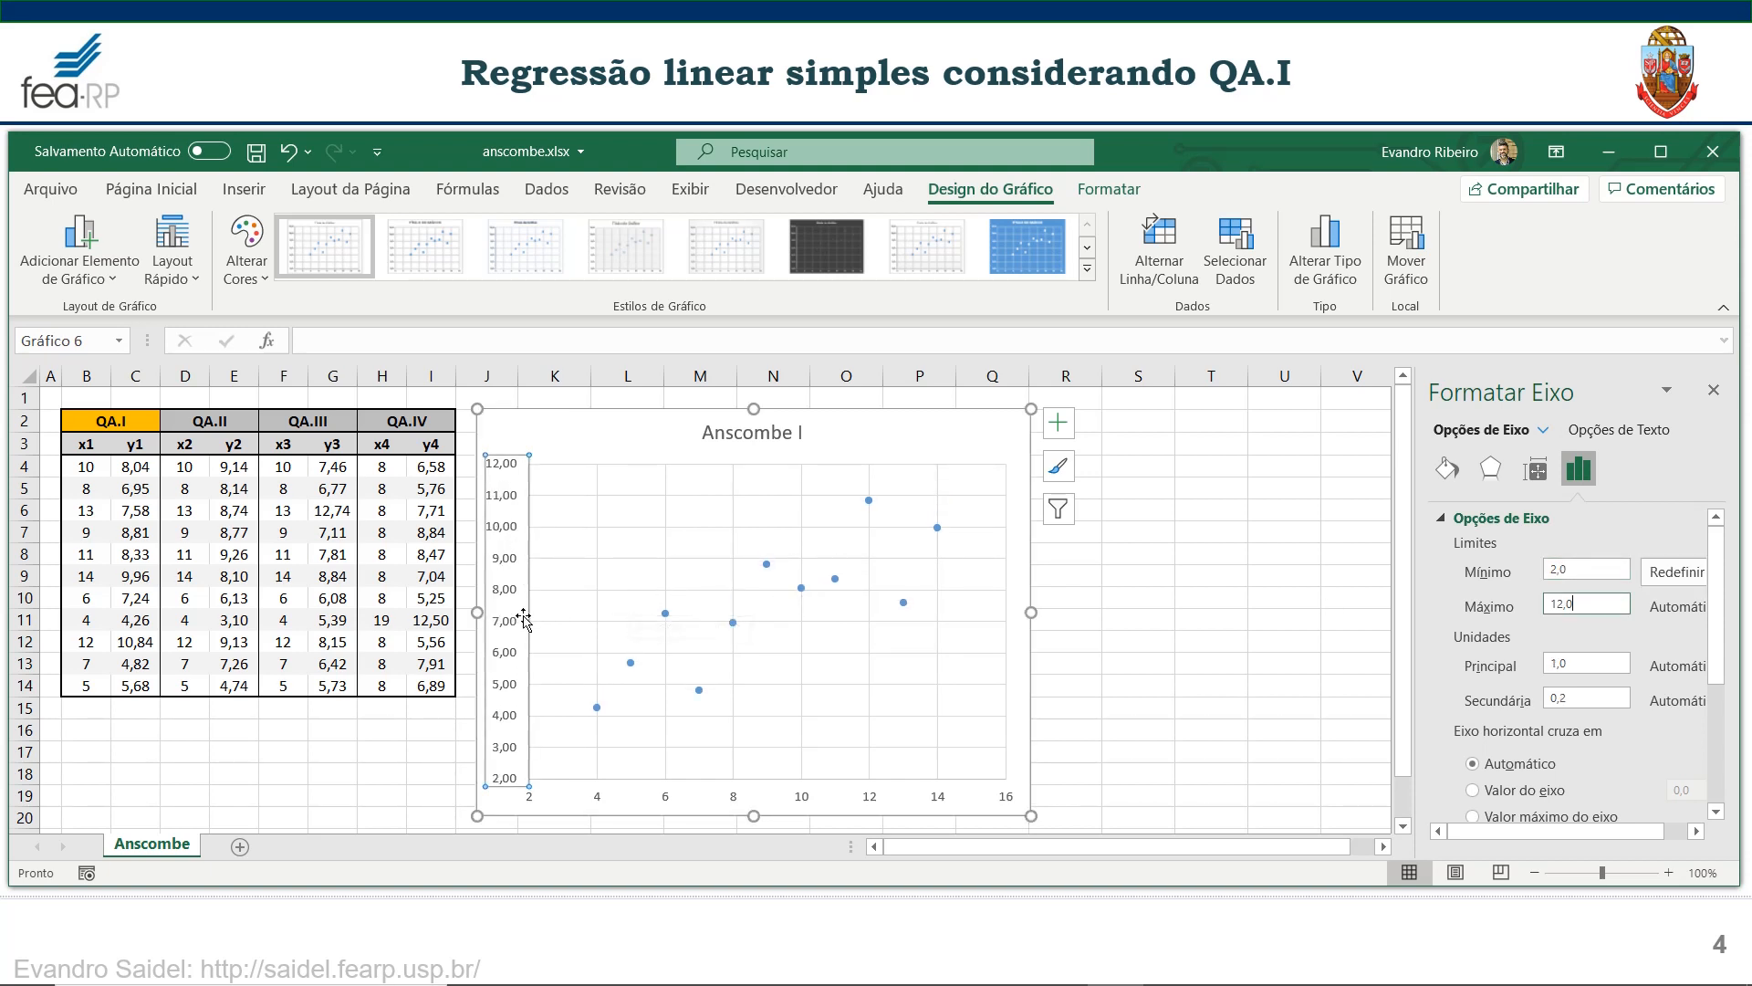
- Format the vertical axis numbers with 0 decimal places
scroll(1563, 604, "down", 3)
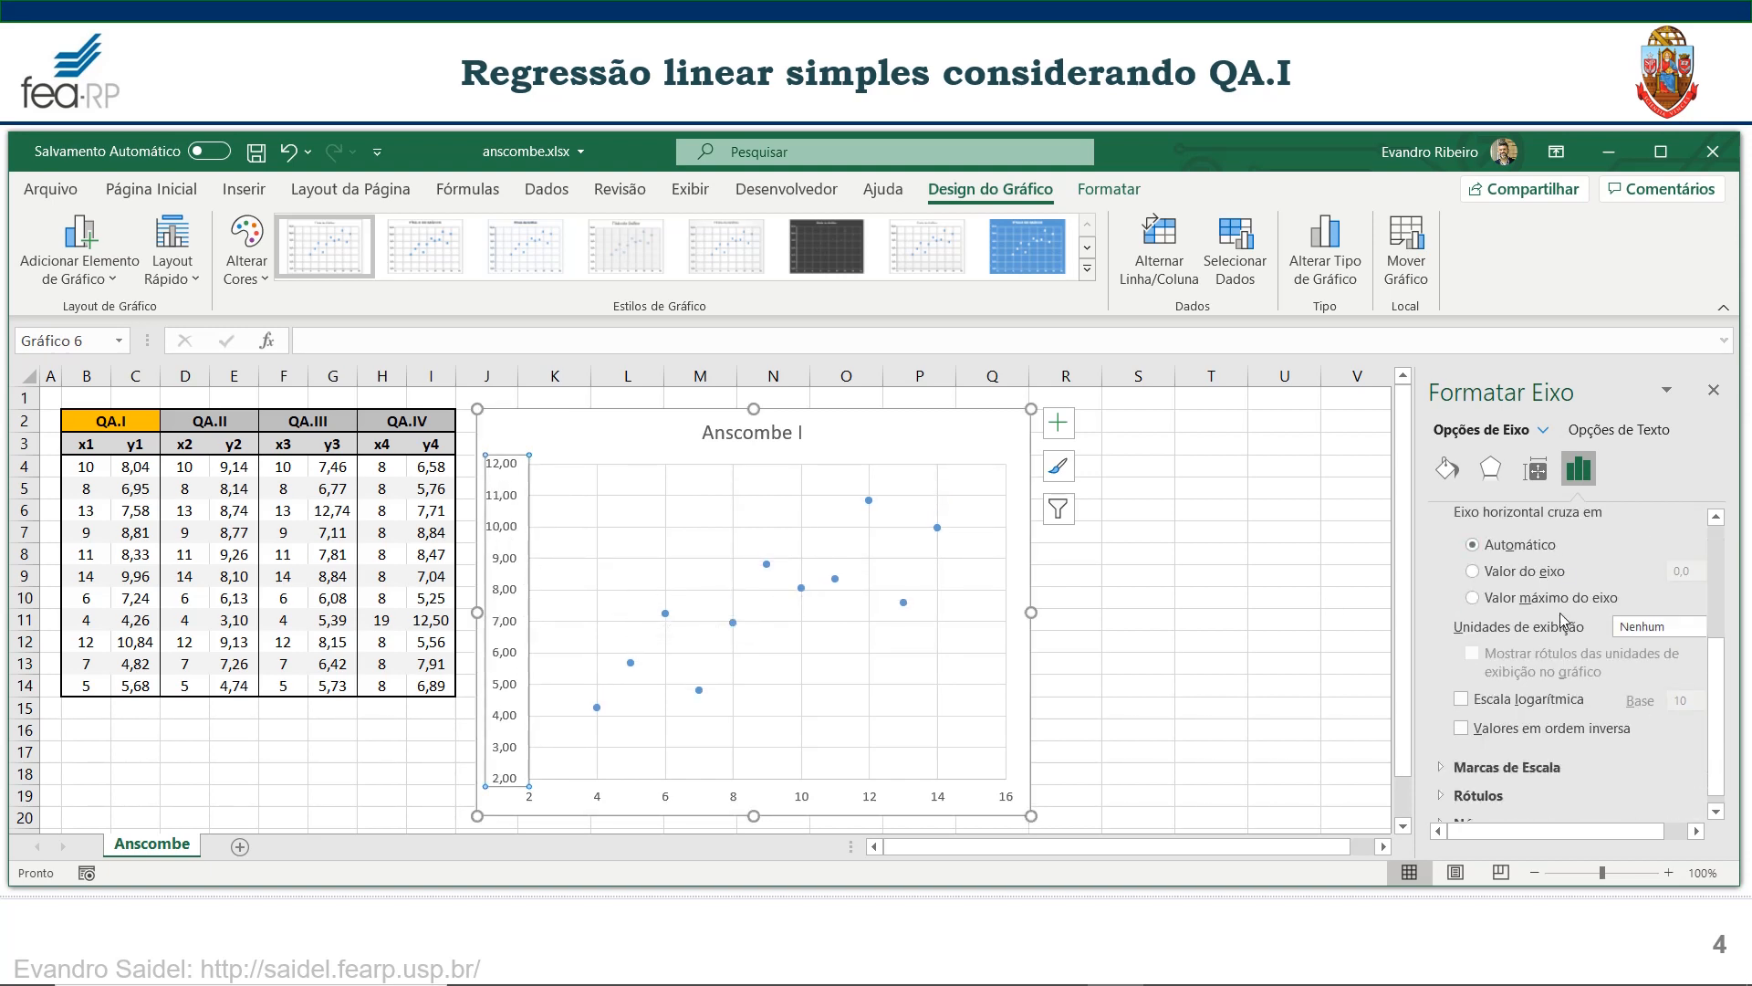
scroll(1558, 611, "down", 1)
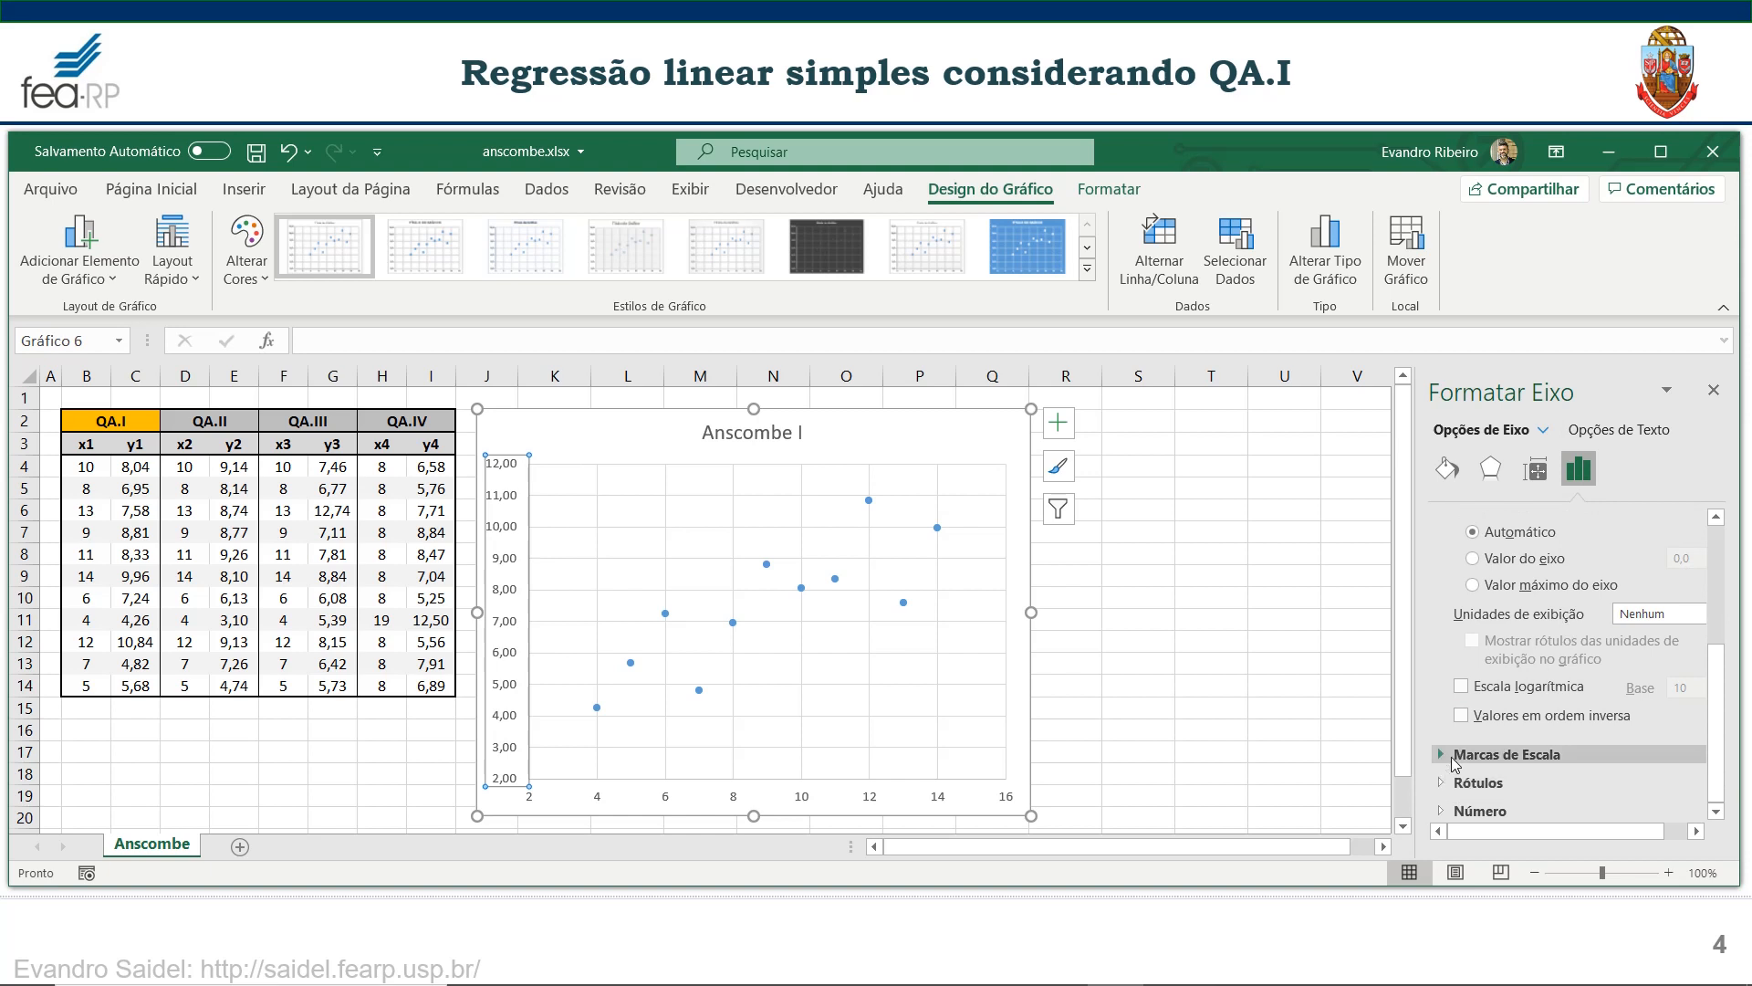
left_click(1444, 809)
left_click(1594, 730)
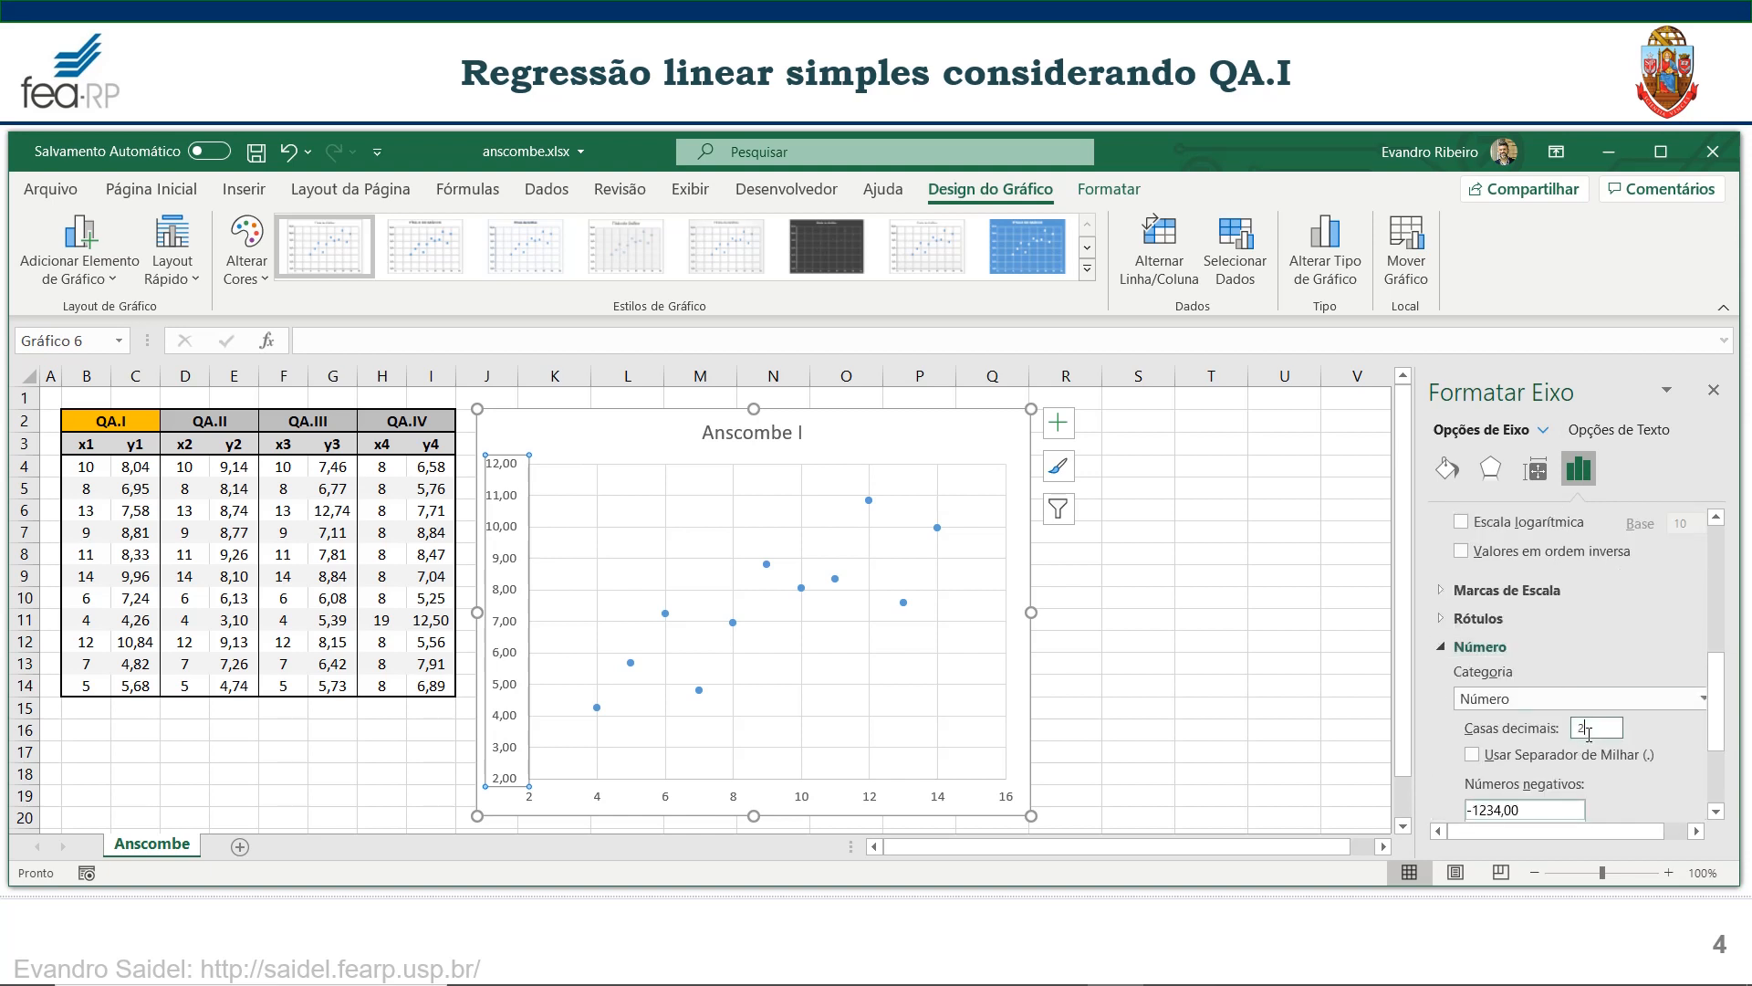
type("0")
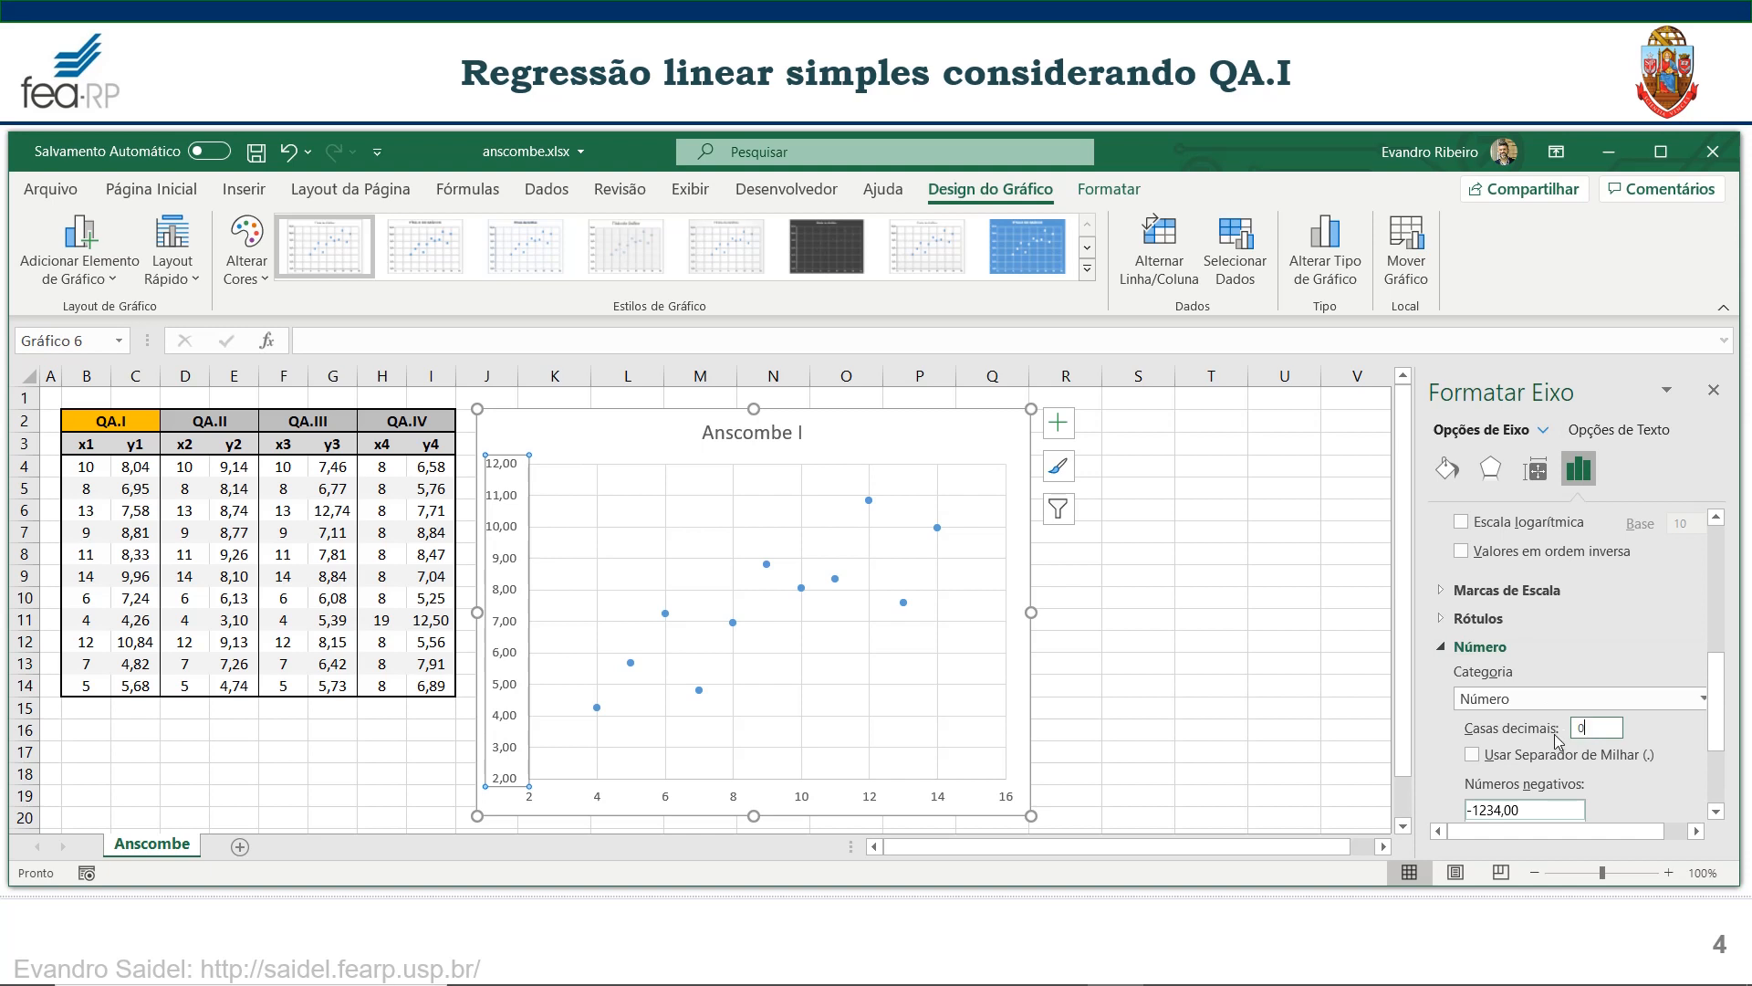
left_click(1619, 643)
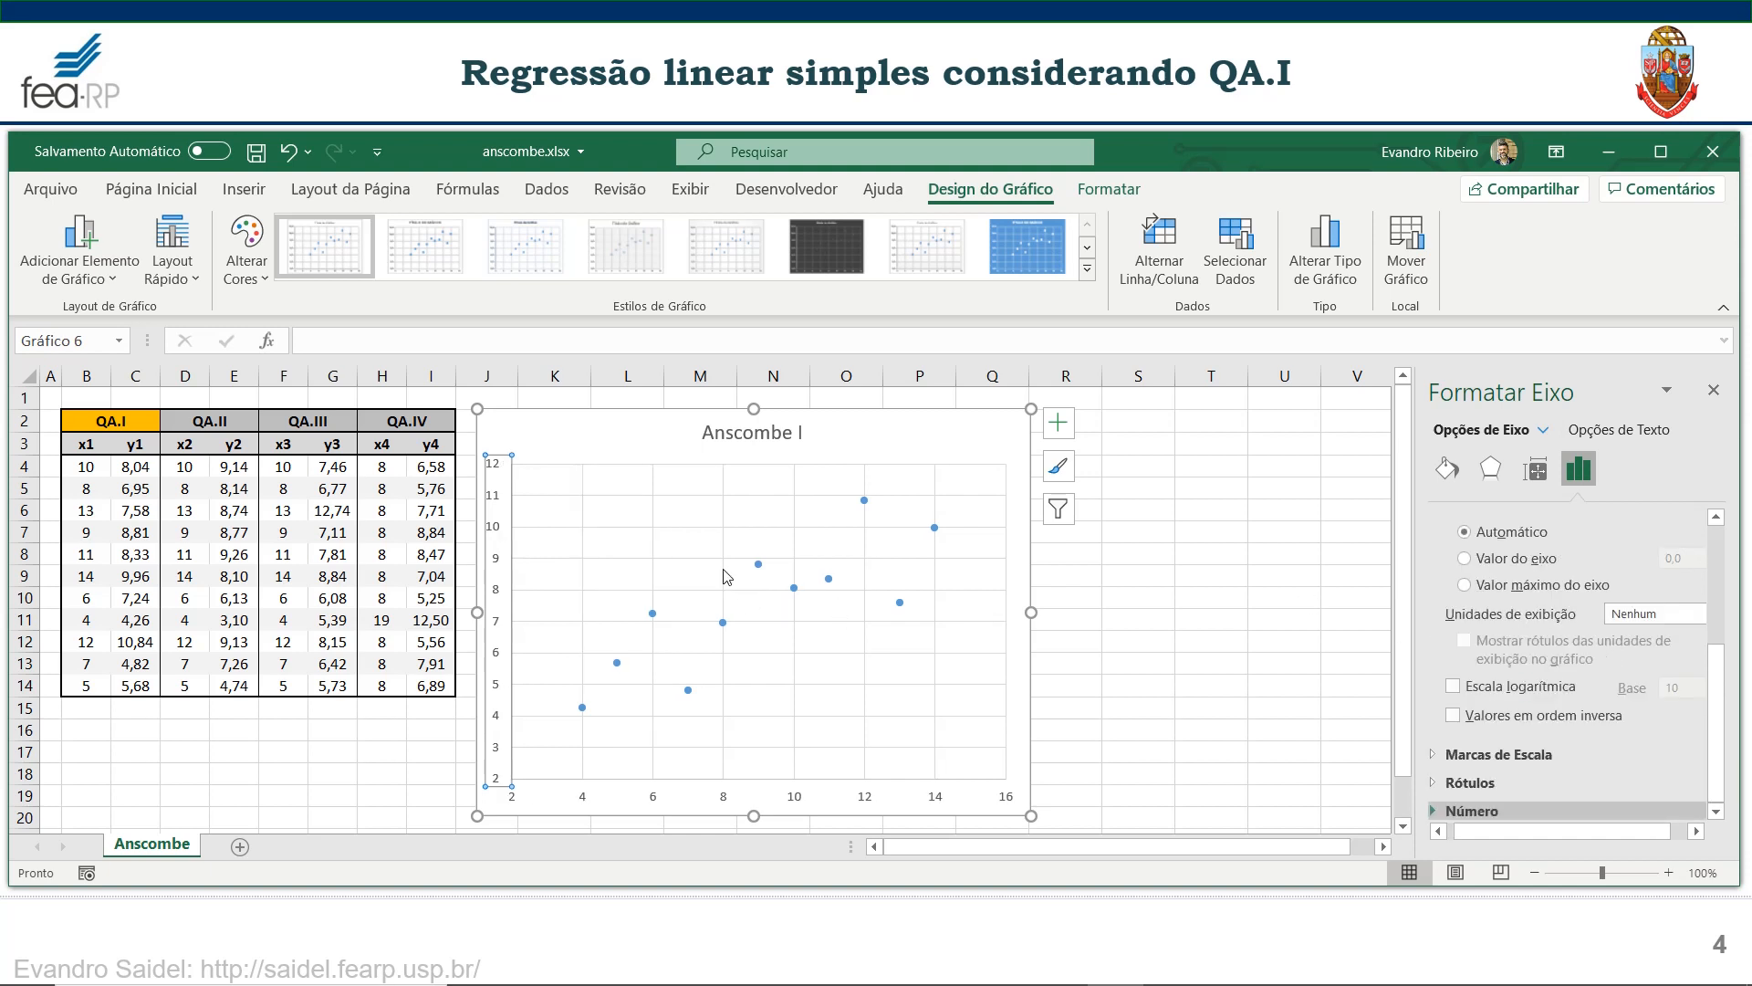
left_click(707, 511)
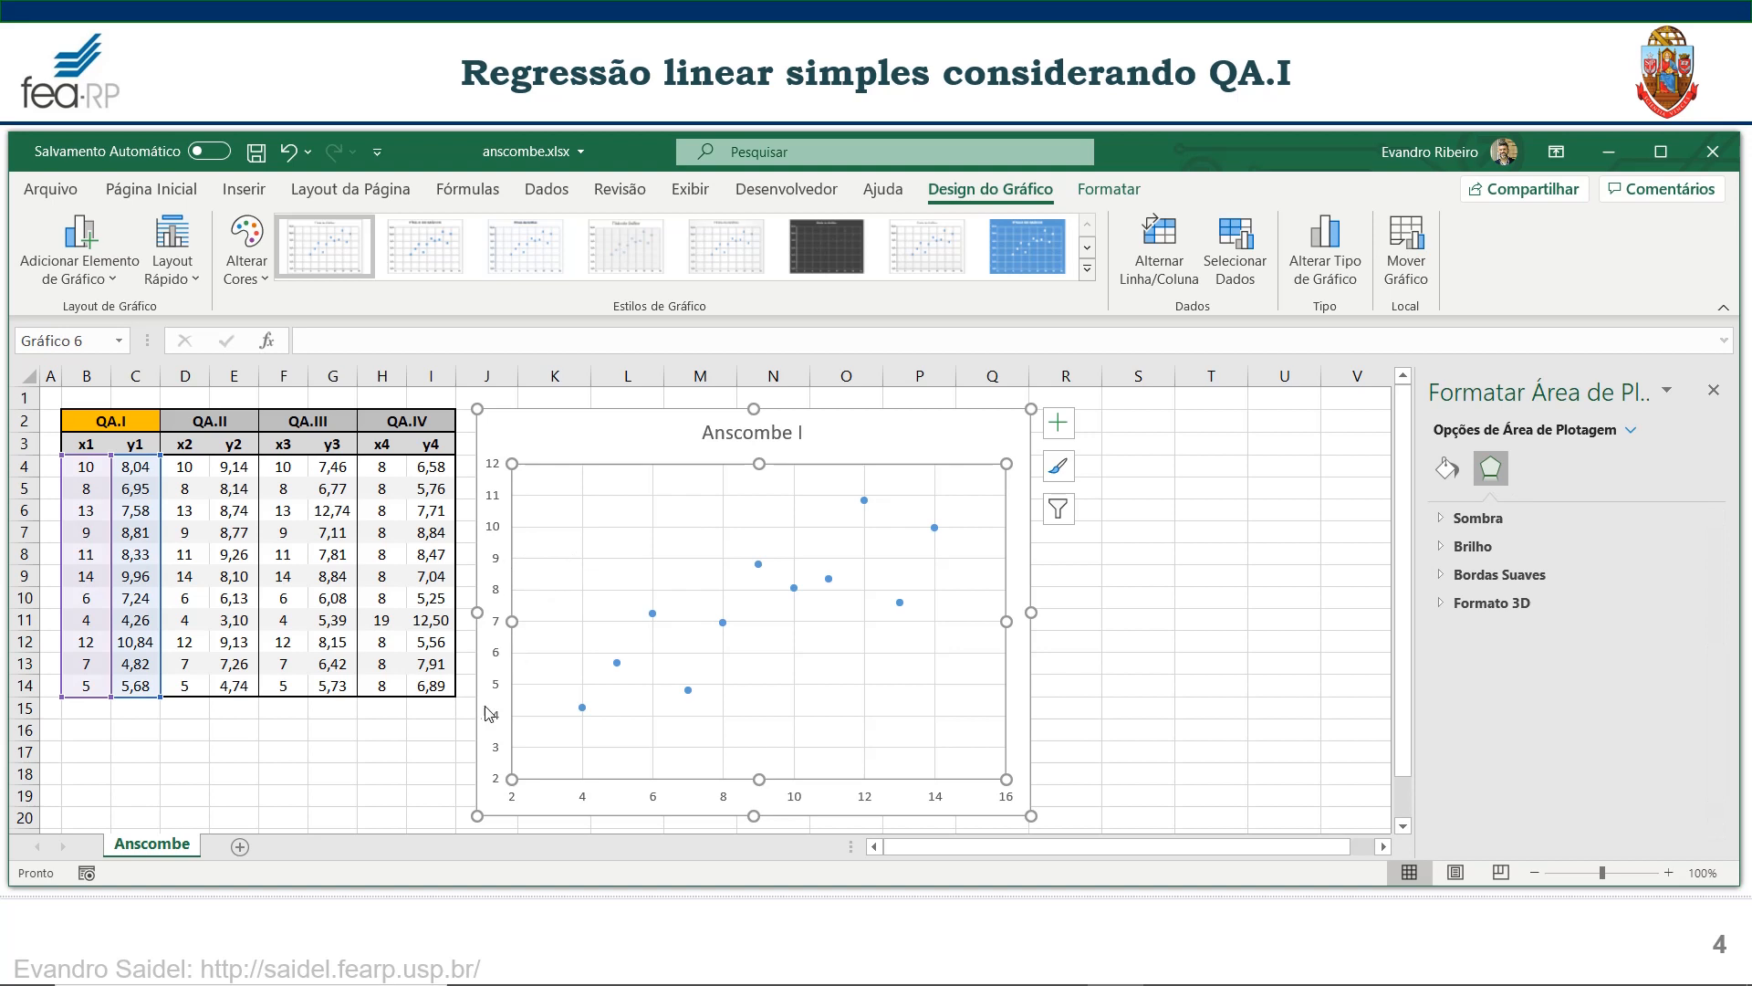
- Set the vertical axis's major unit to 2 and deselect the chart
left_click(501, 636)
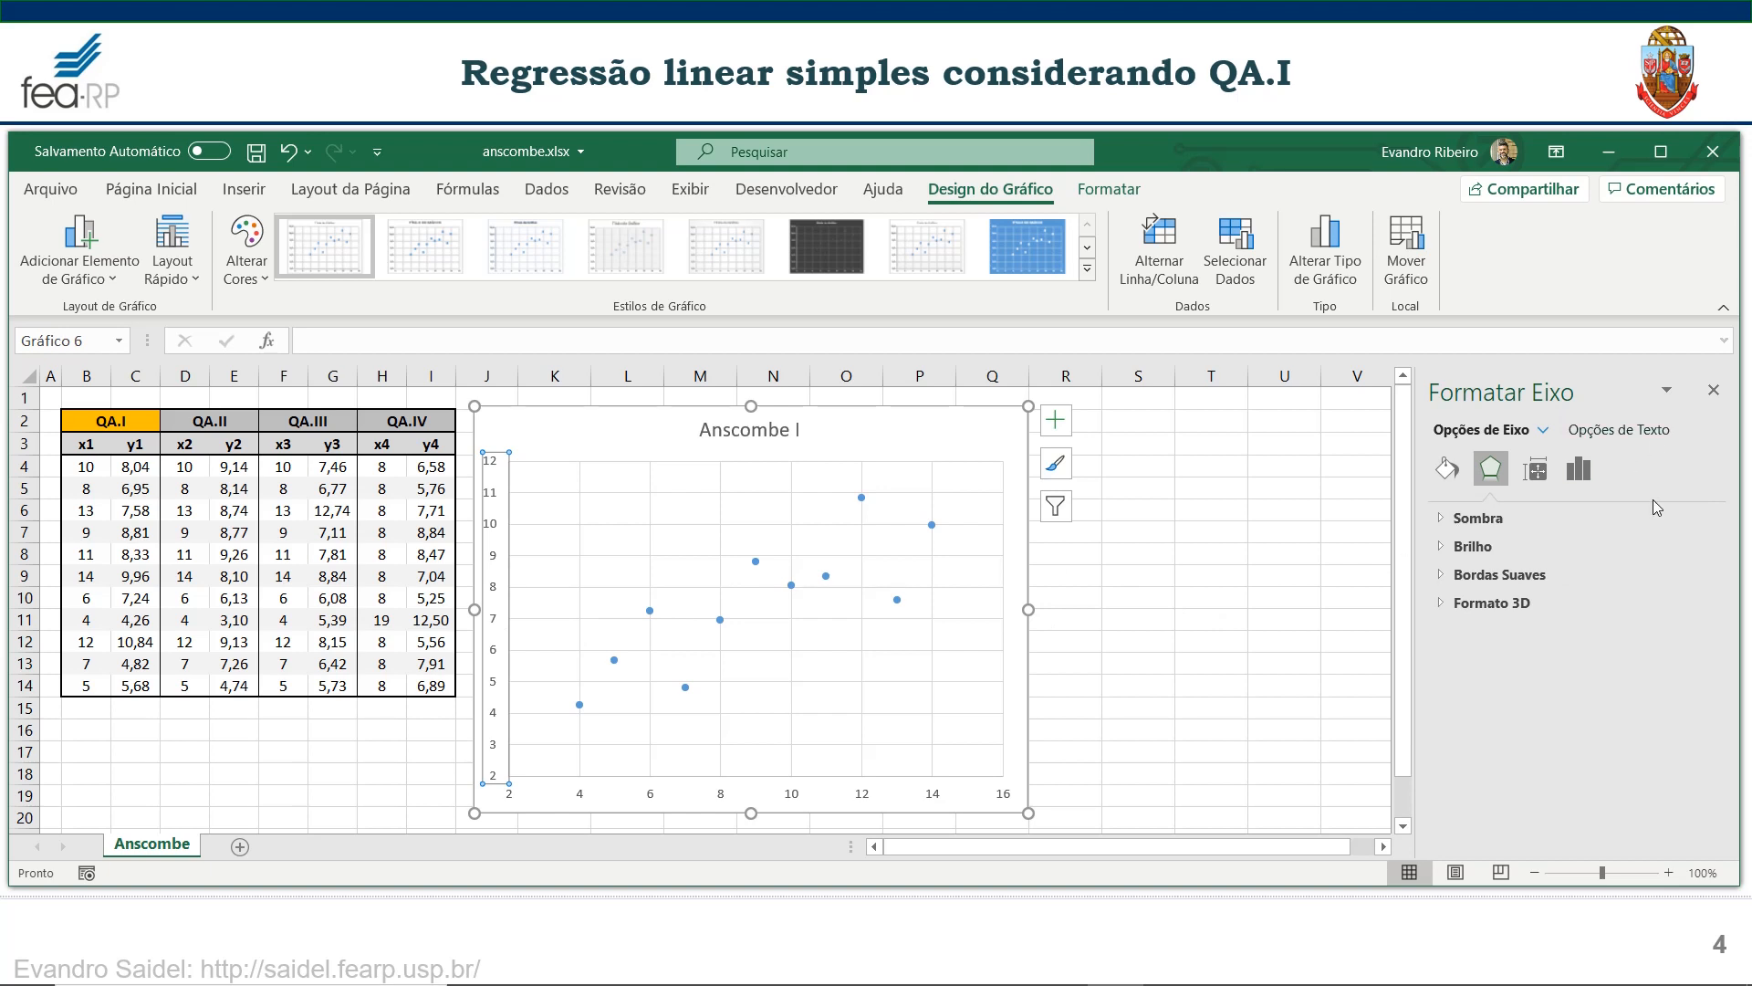
left_click(1590, 474)
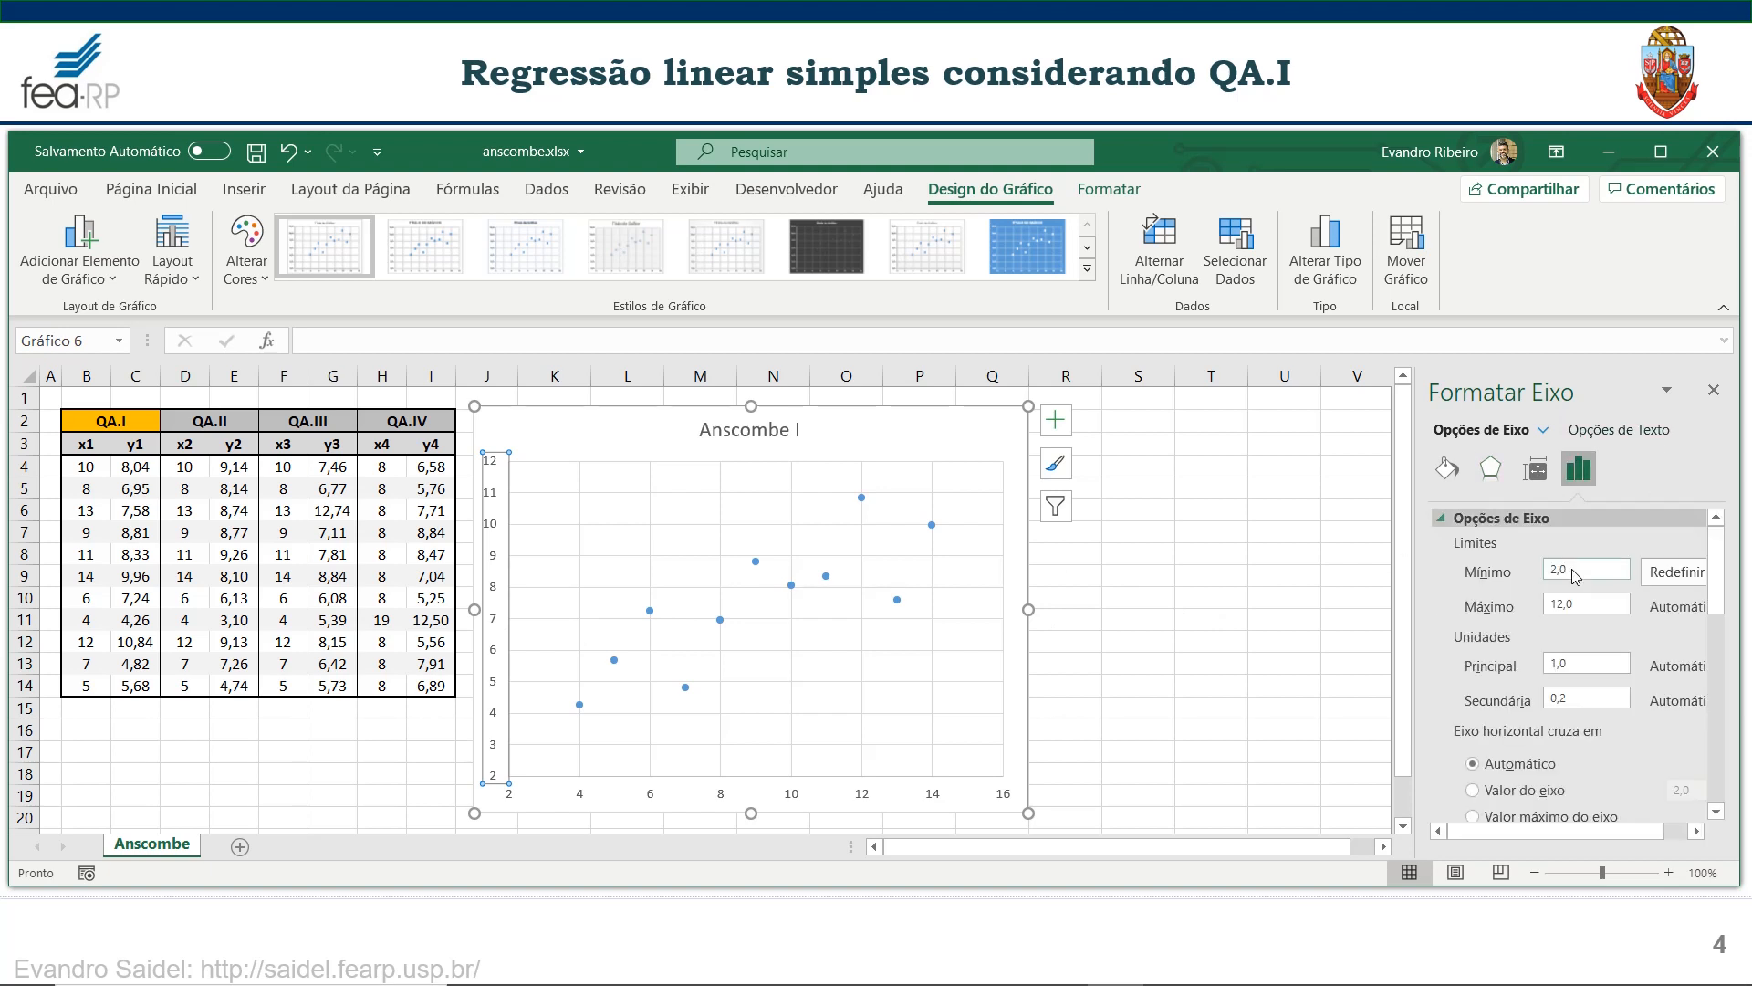
left_click(1575, 668)
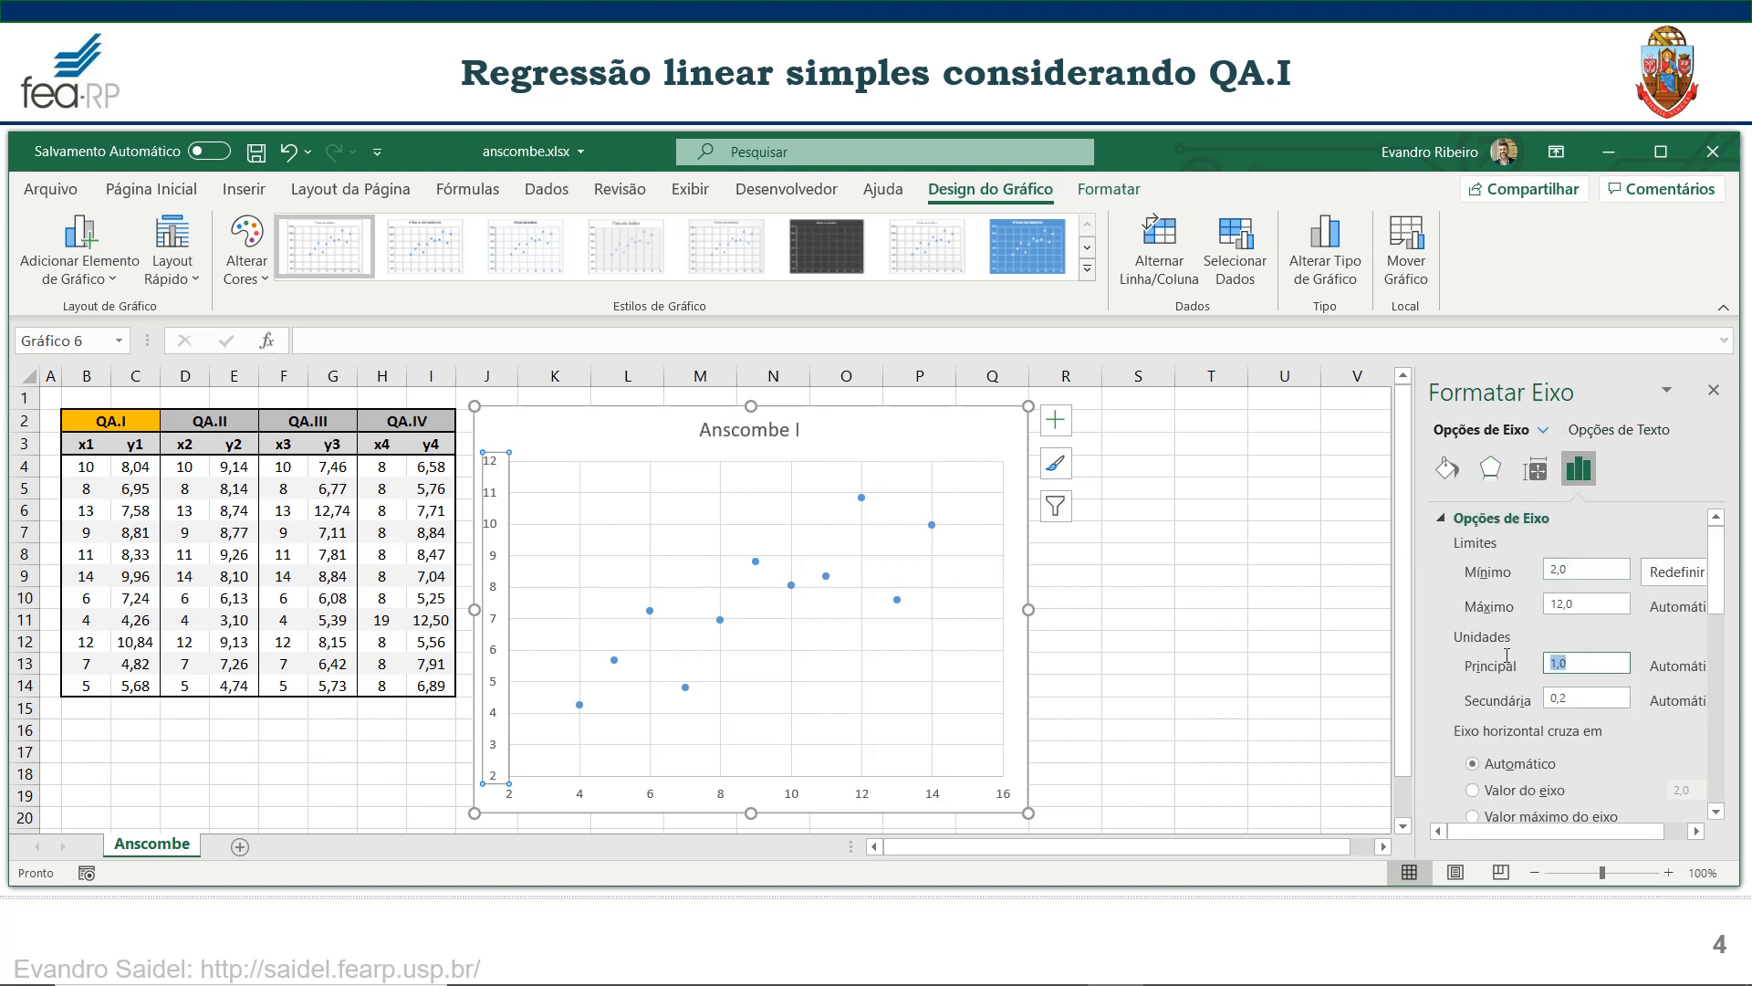
type("2")
left_click(1598, 698)
left_click(1243, 594)
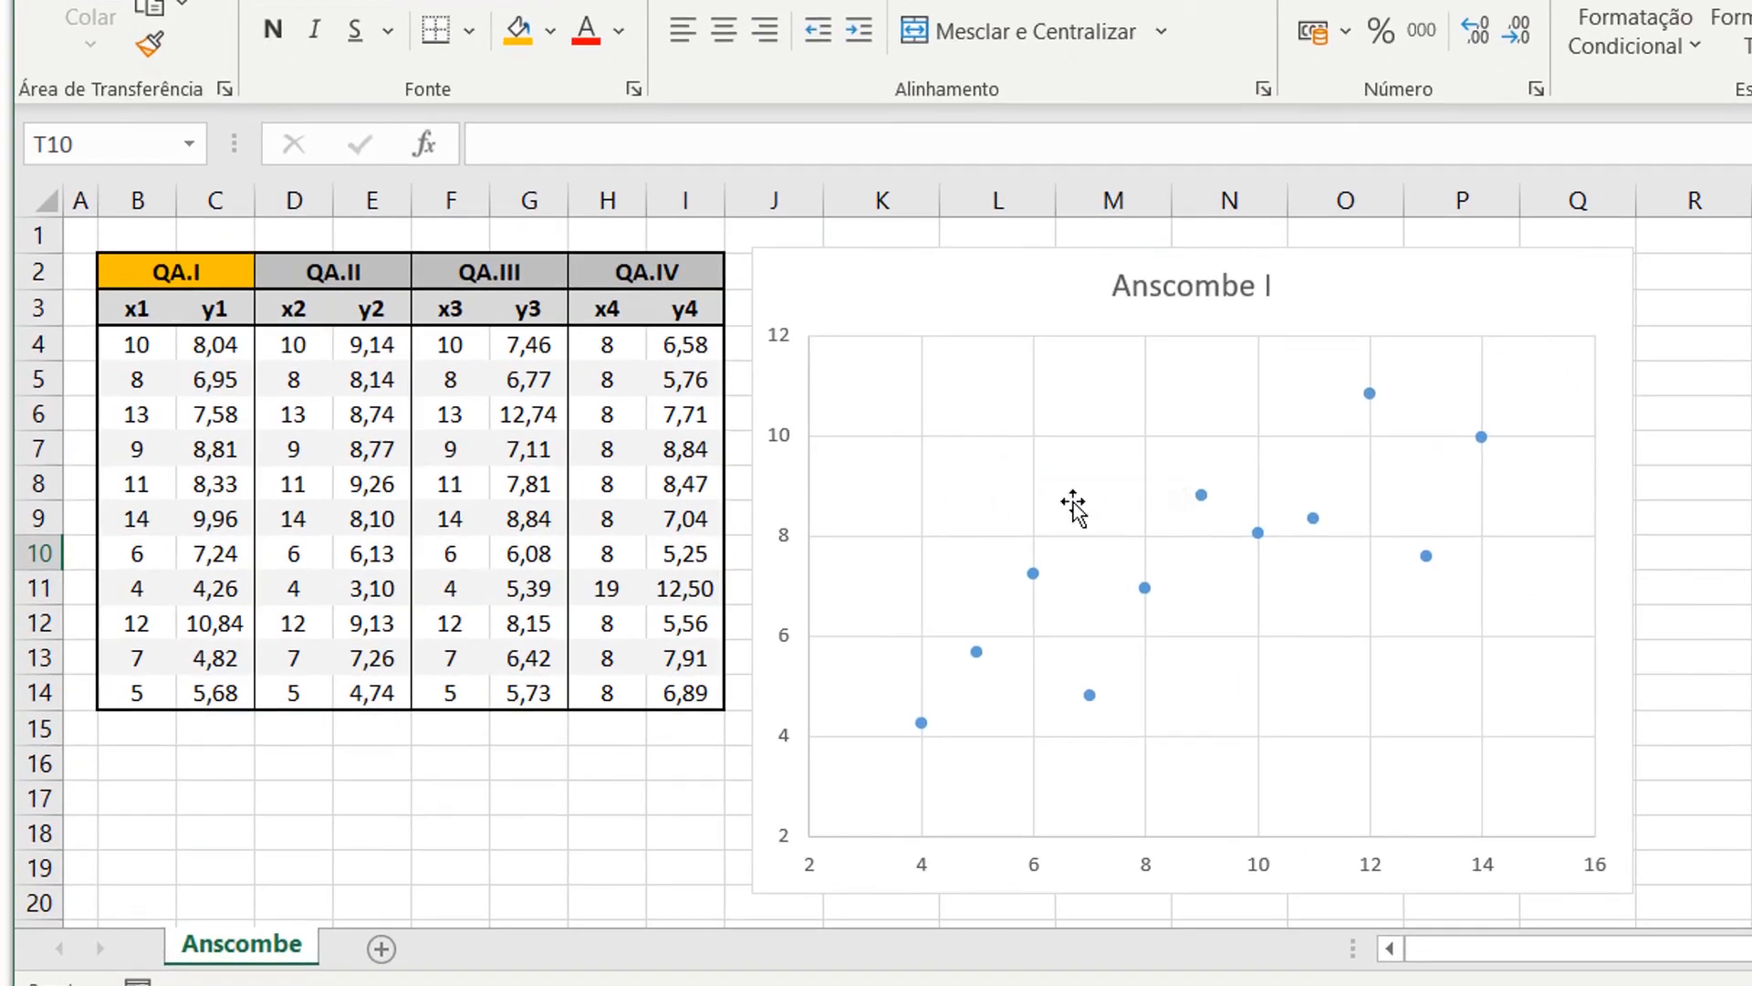
- Add a primary horizontal axis title to the chart and change its text to "x1"
left_click(1073, 505)
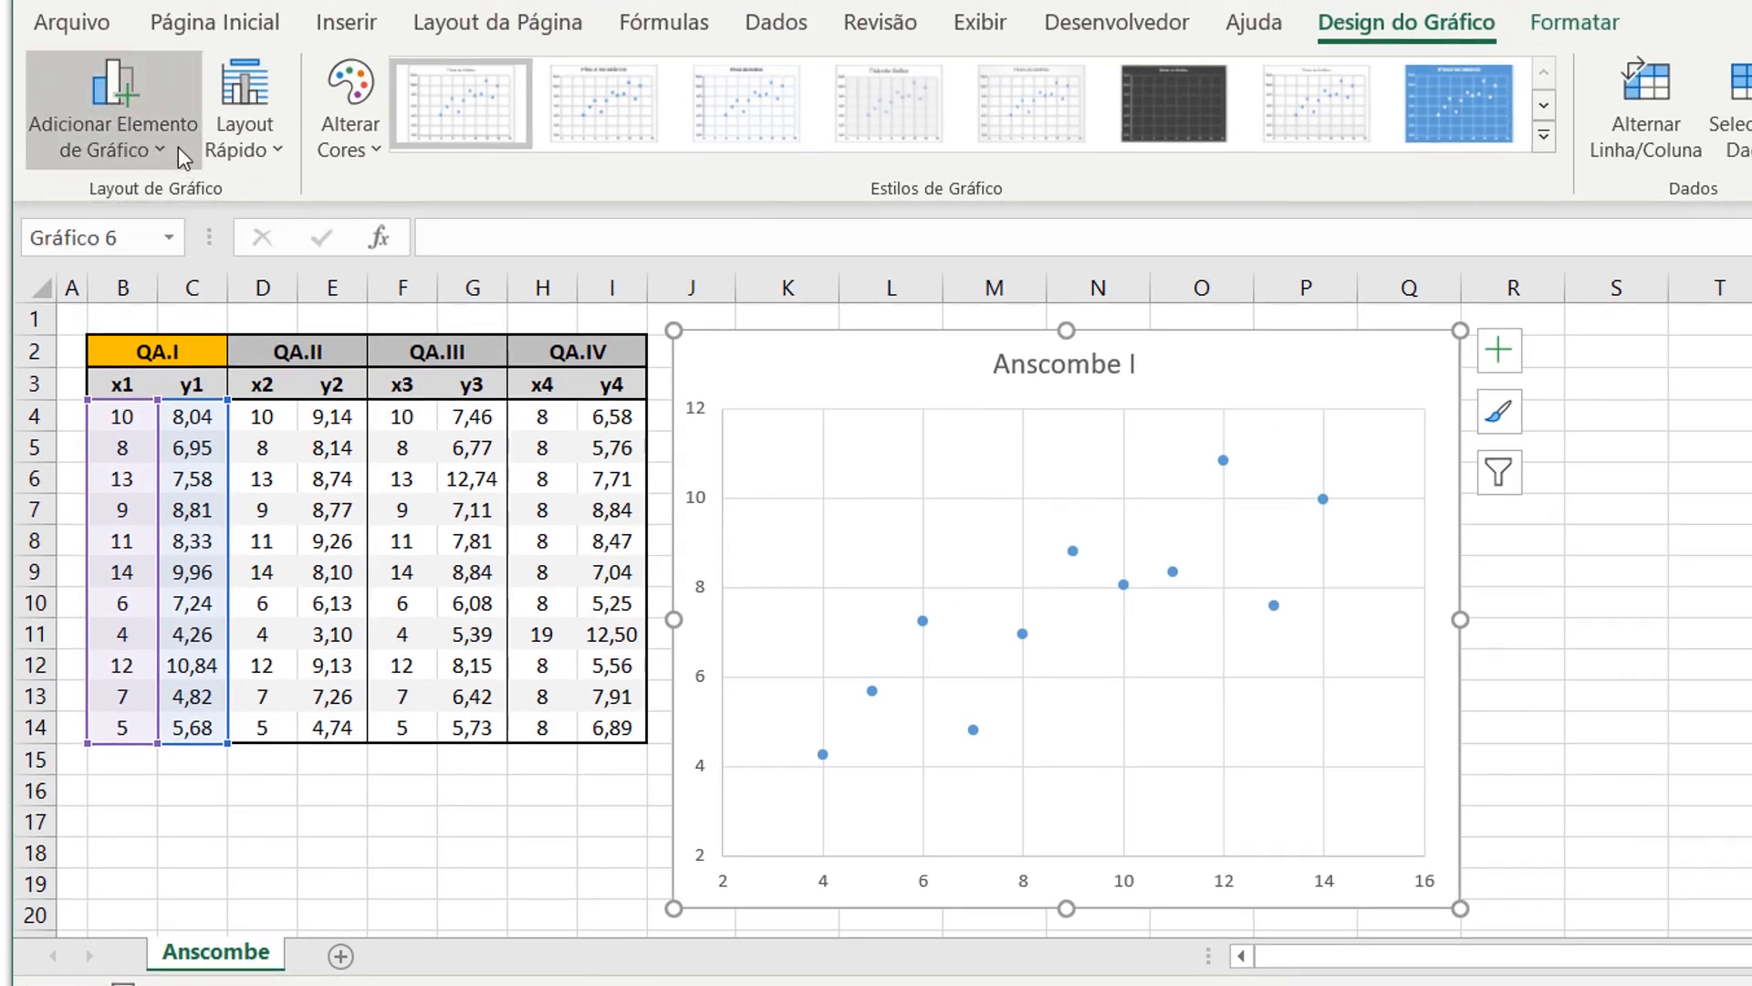
left_click(161, 142)
mouse_move(178, 250)
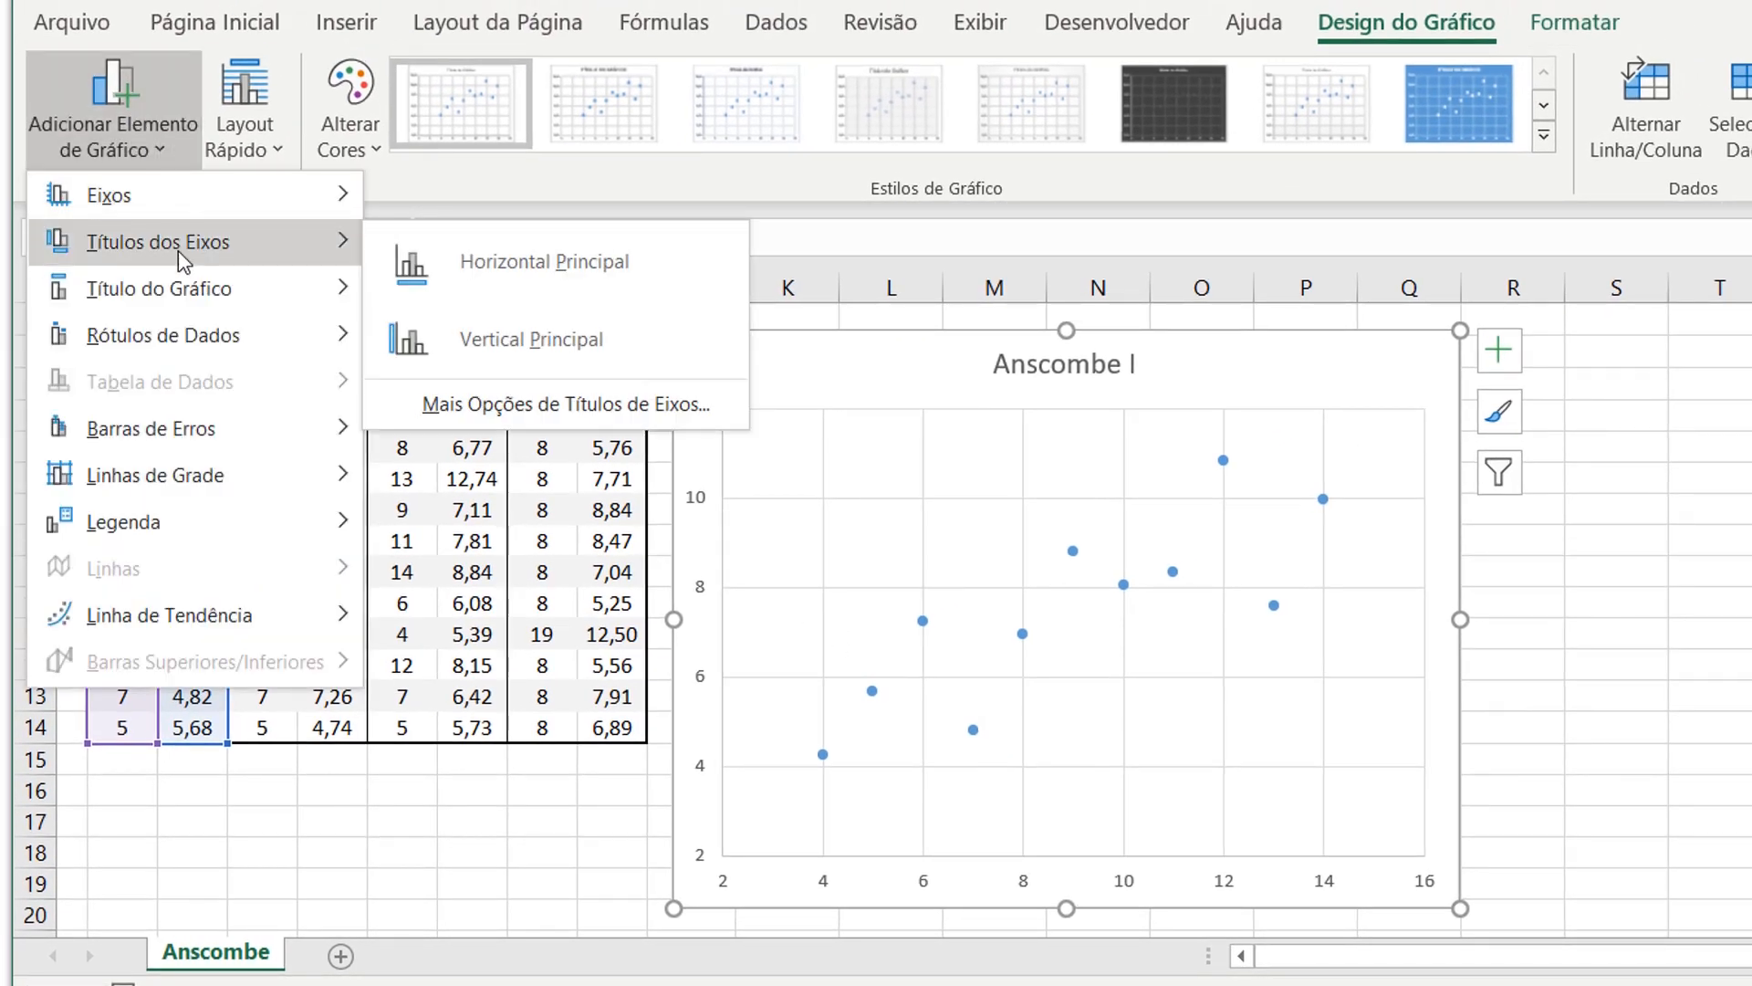
left_click(620, 266)
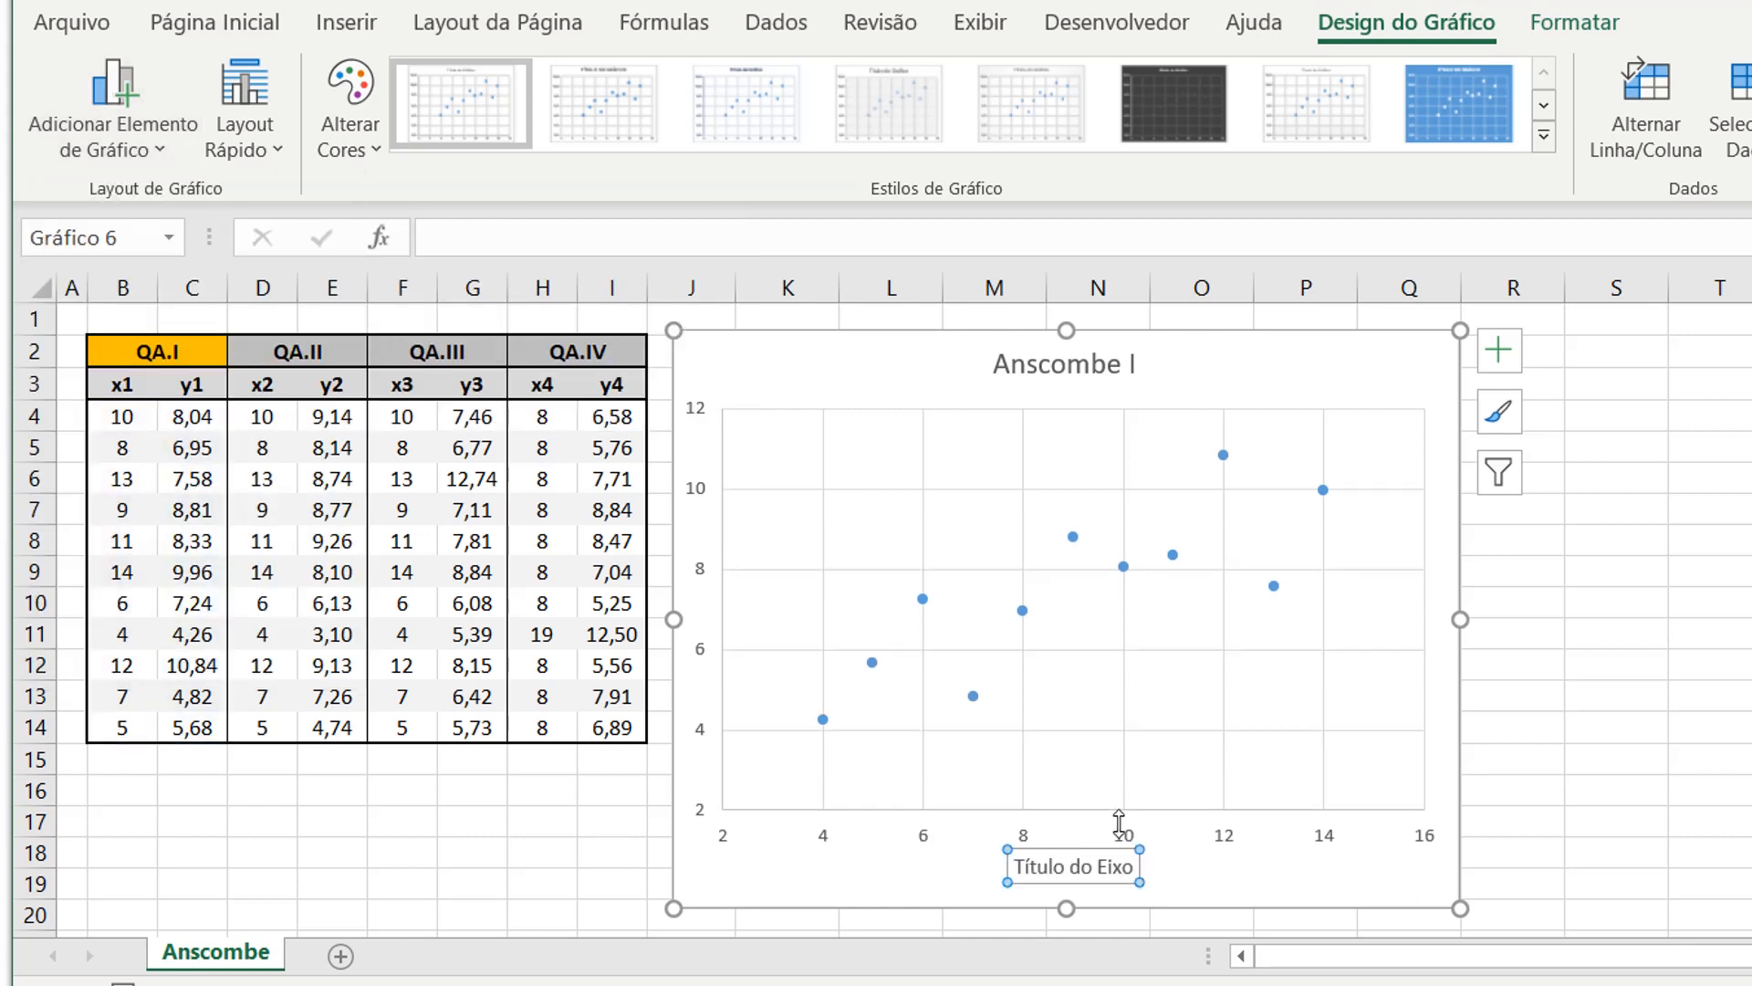
triple_click(1112, 872)
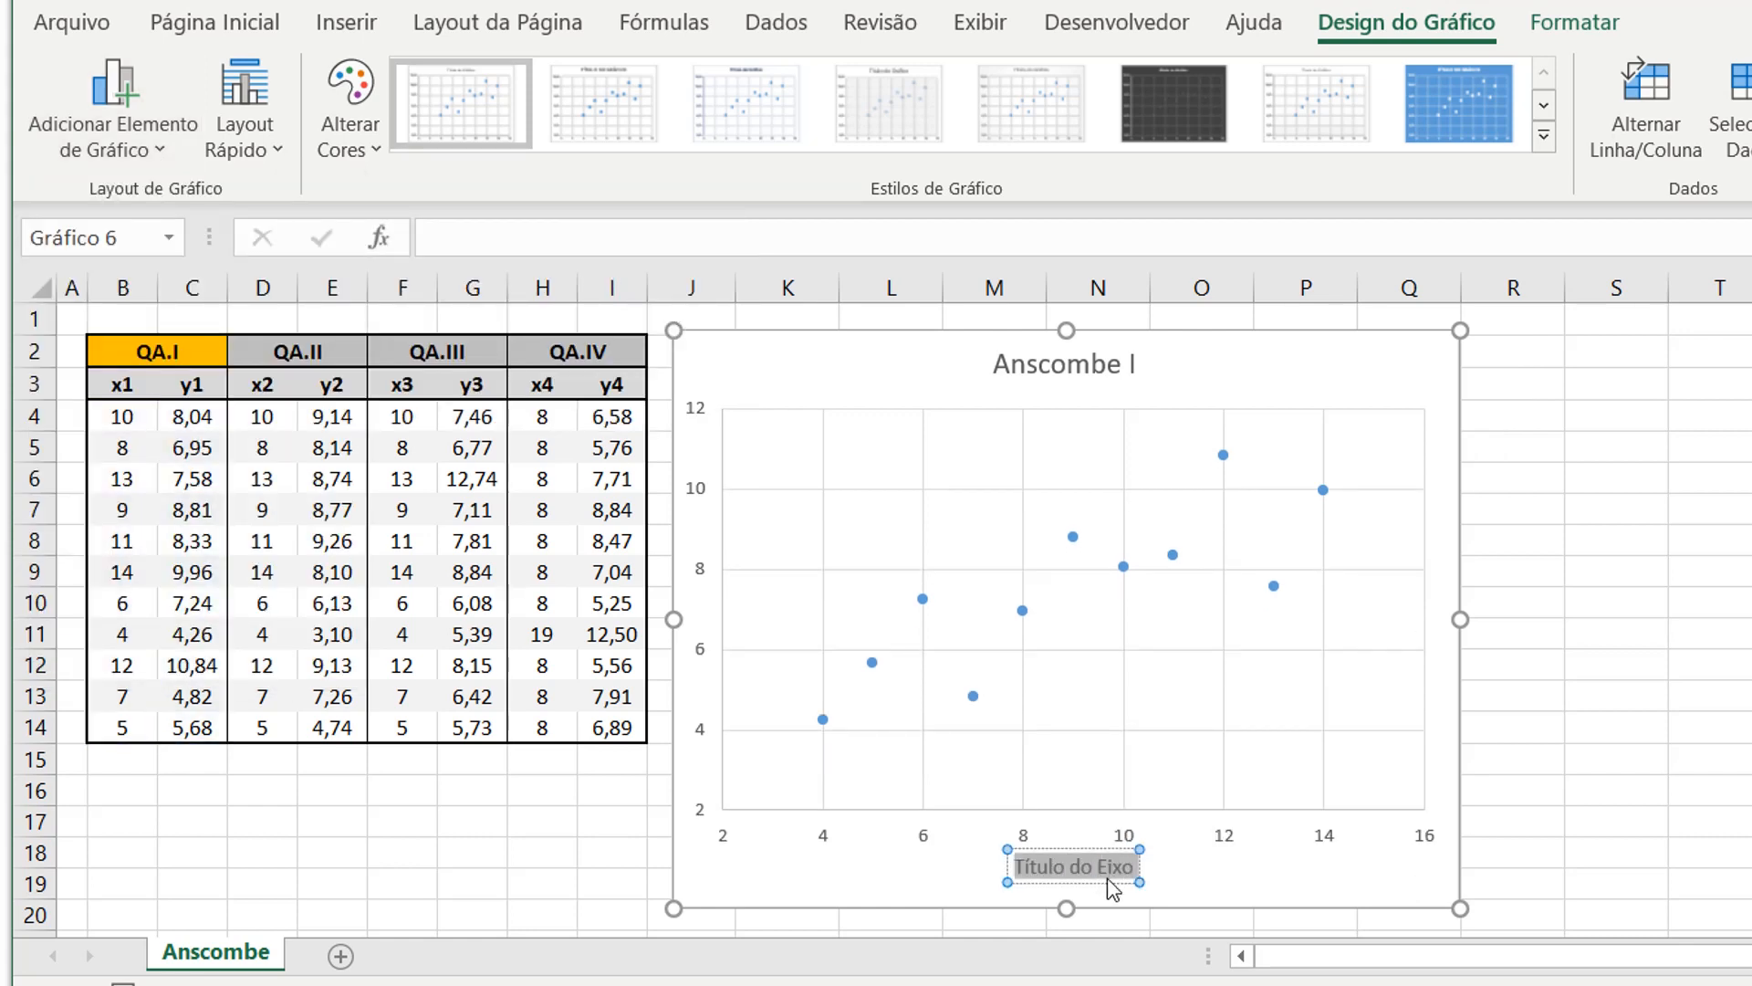
type("x1")
left_click(1240, 898)
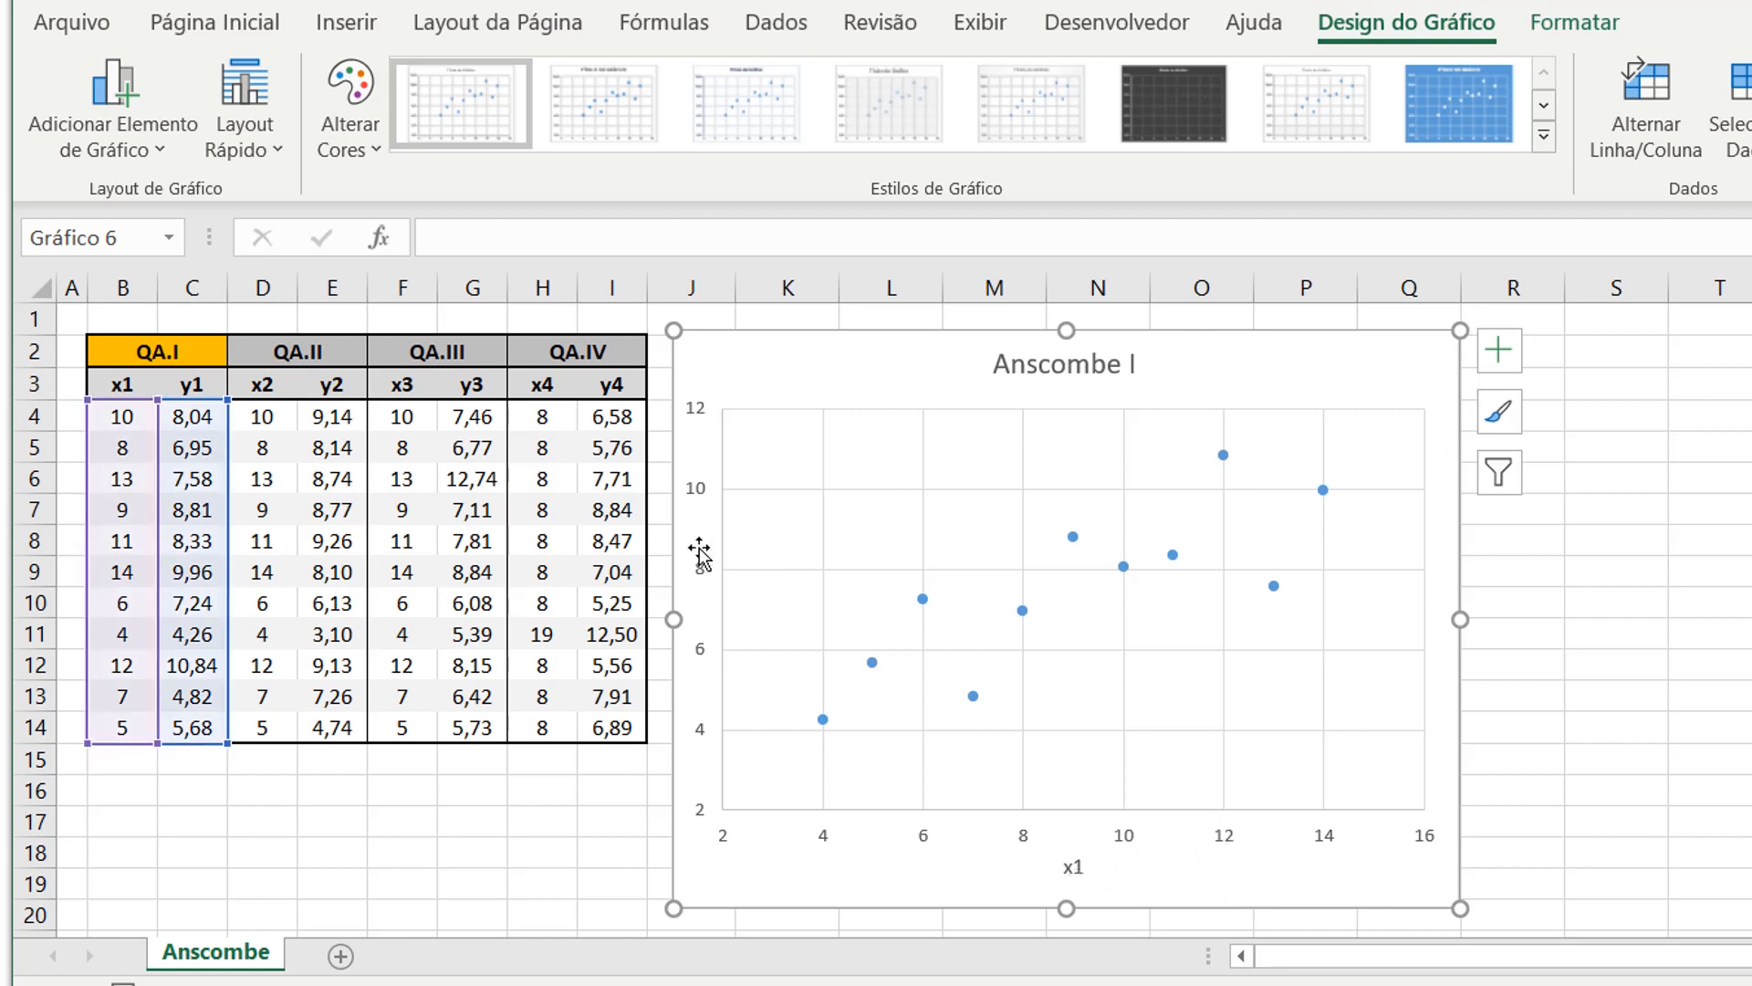
- Add a primary vertical axis title to the chart and change its text to "y1"
left_click(176, 162)
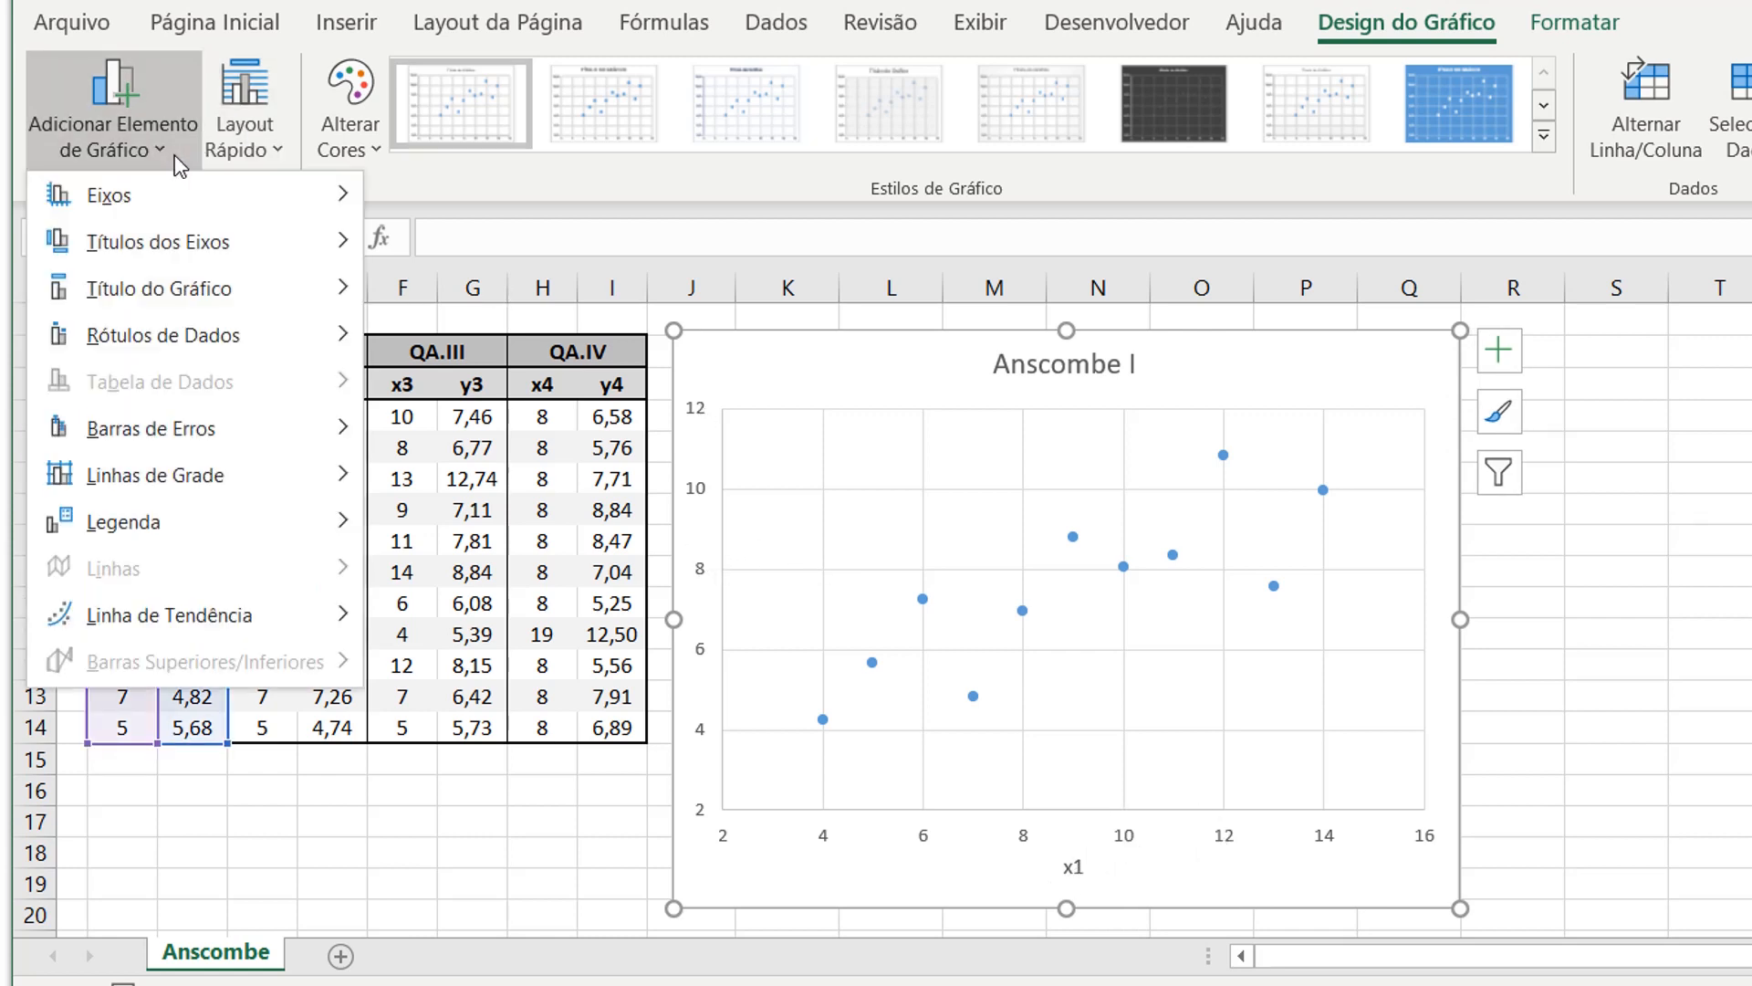
mouse_move(168, 251)
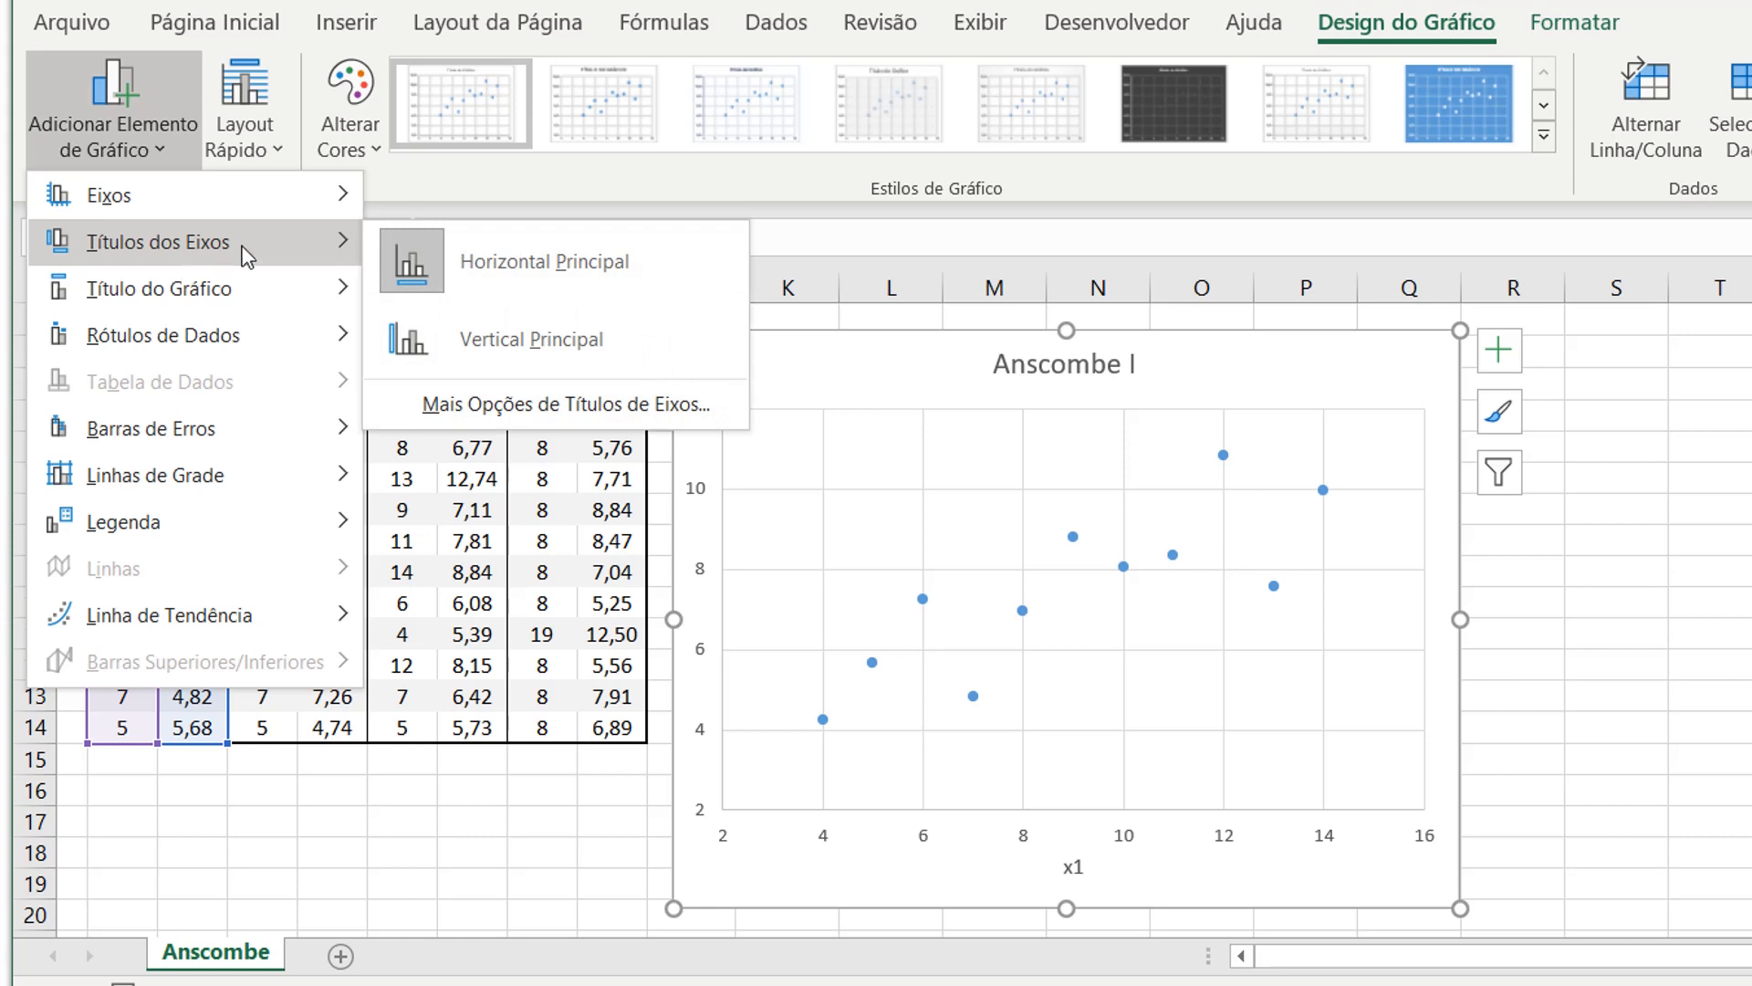
left_click(484, 337)
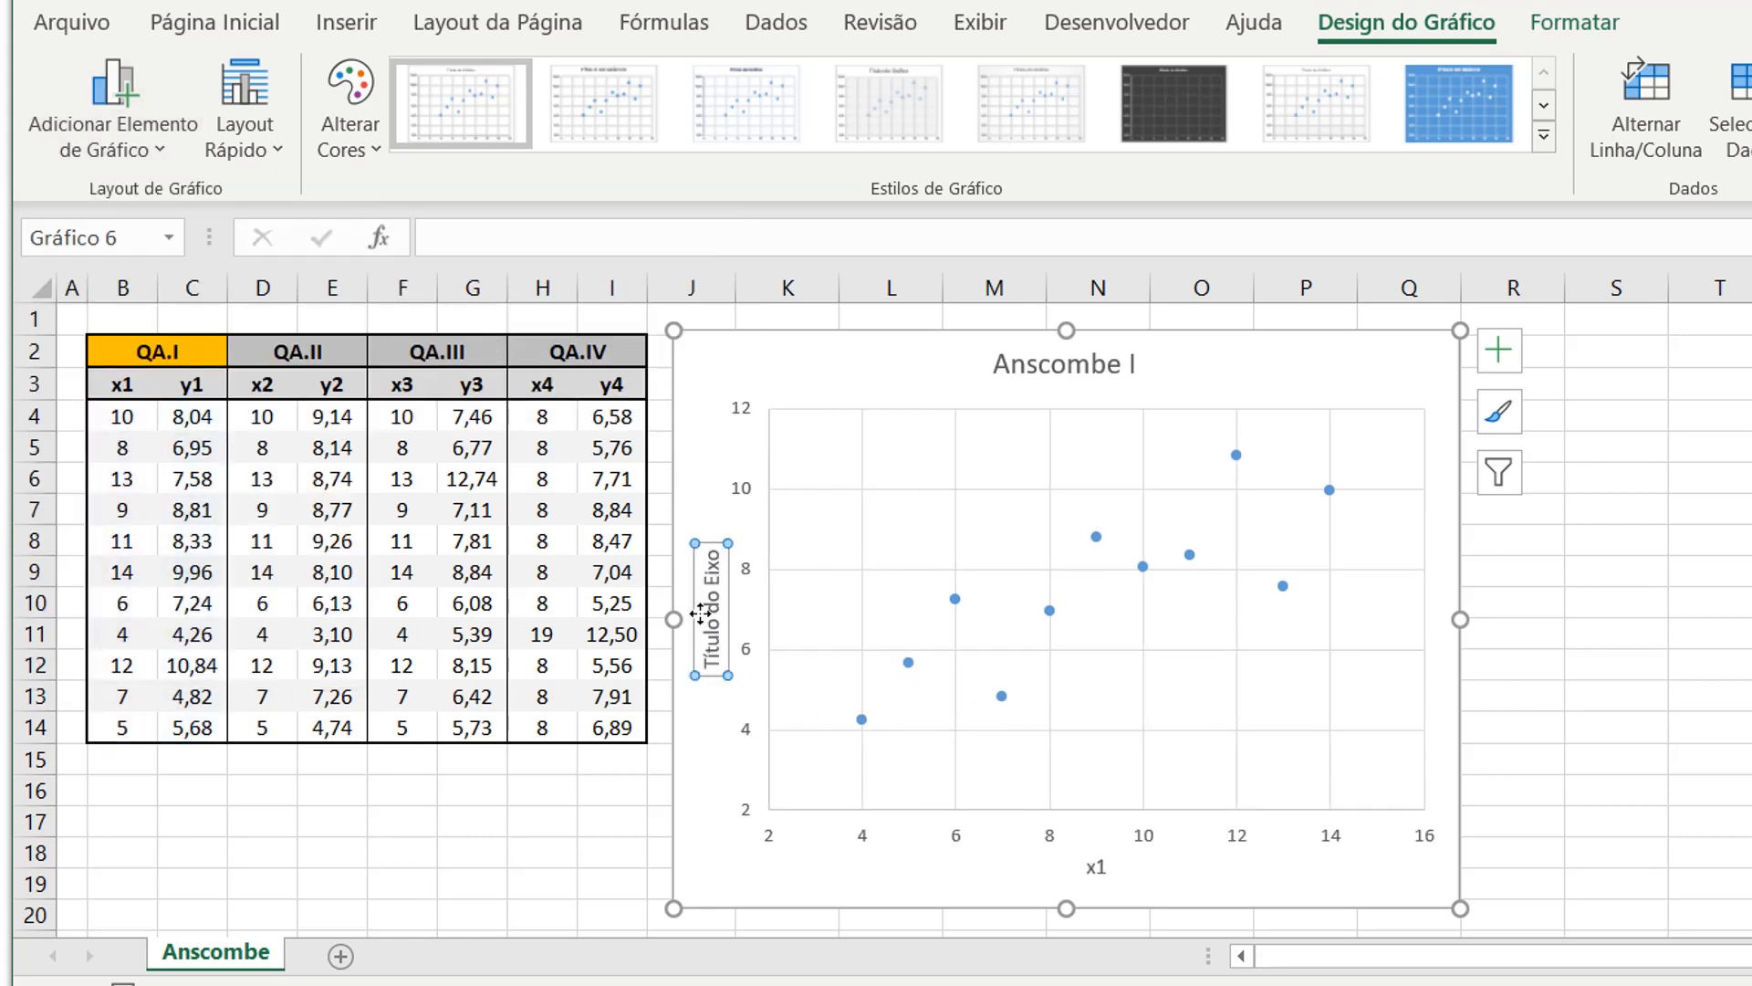
triple_click(713, 610)
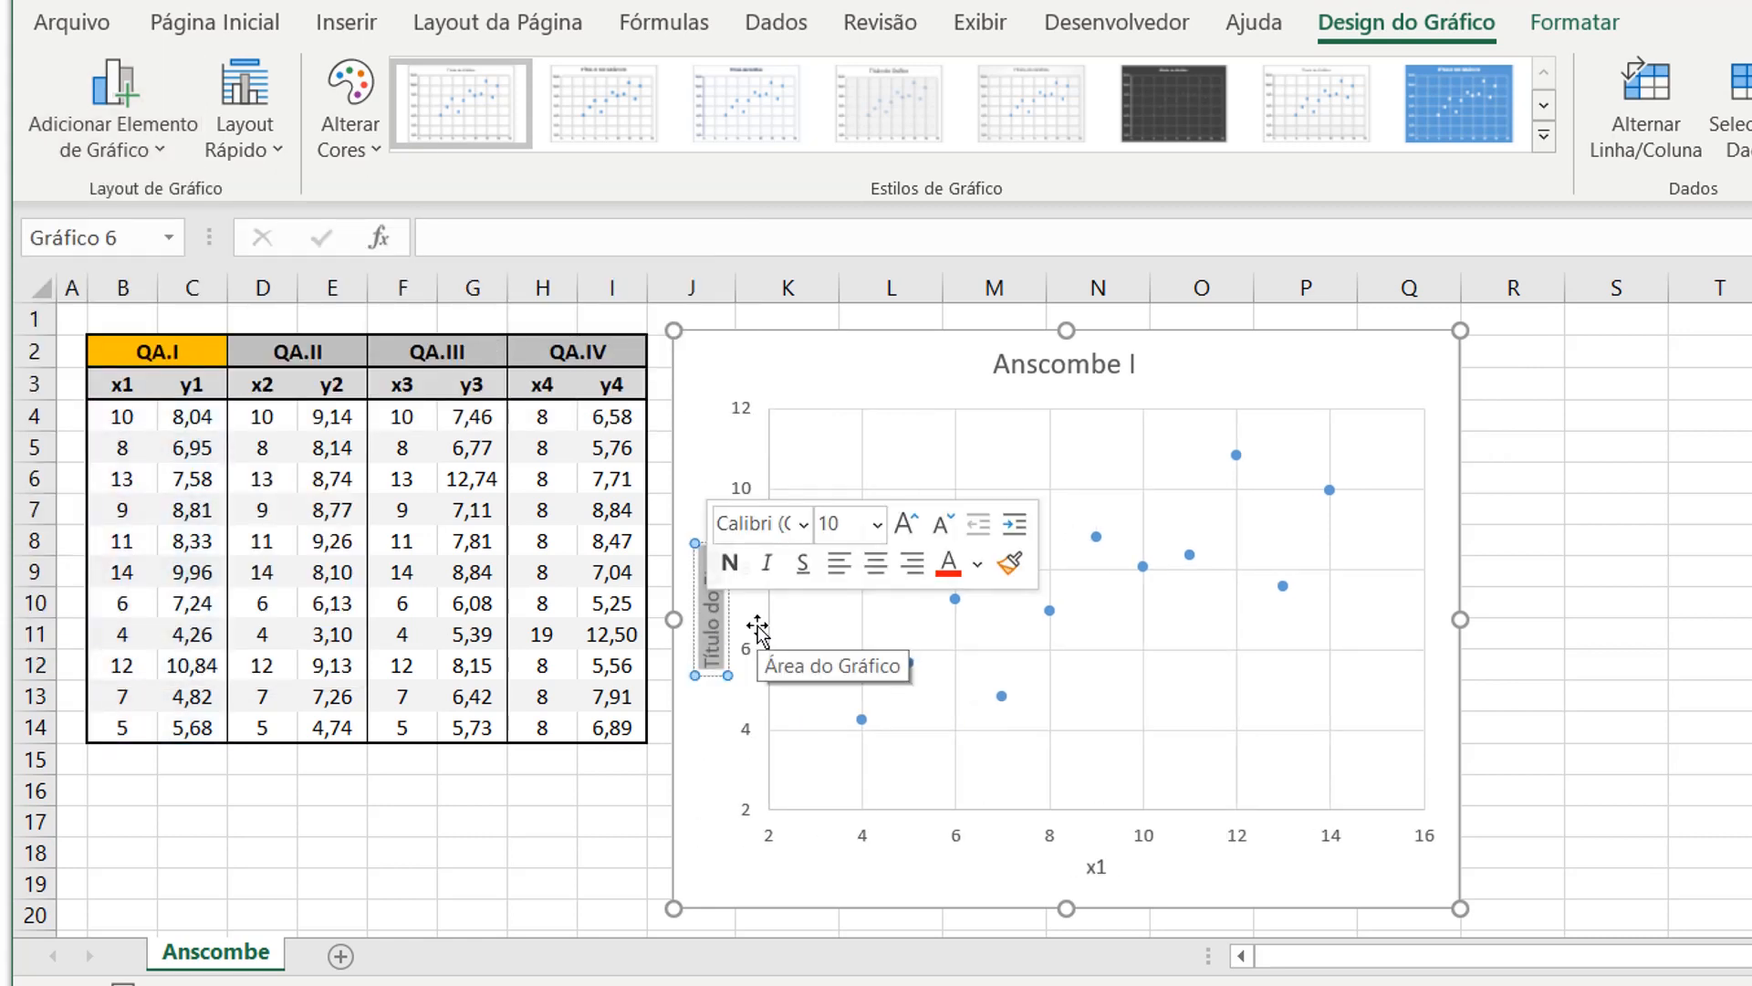
type("y1")
left_click(1162, 527)
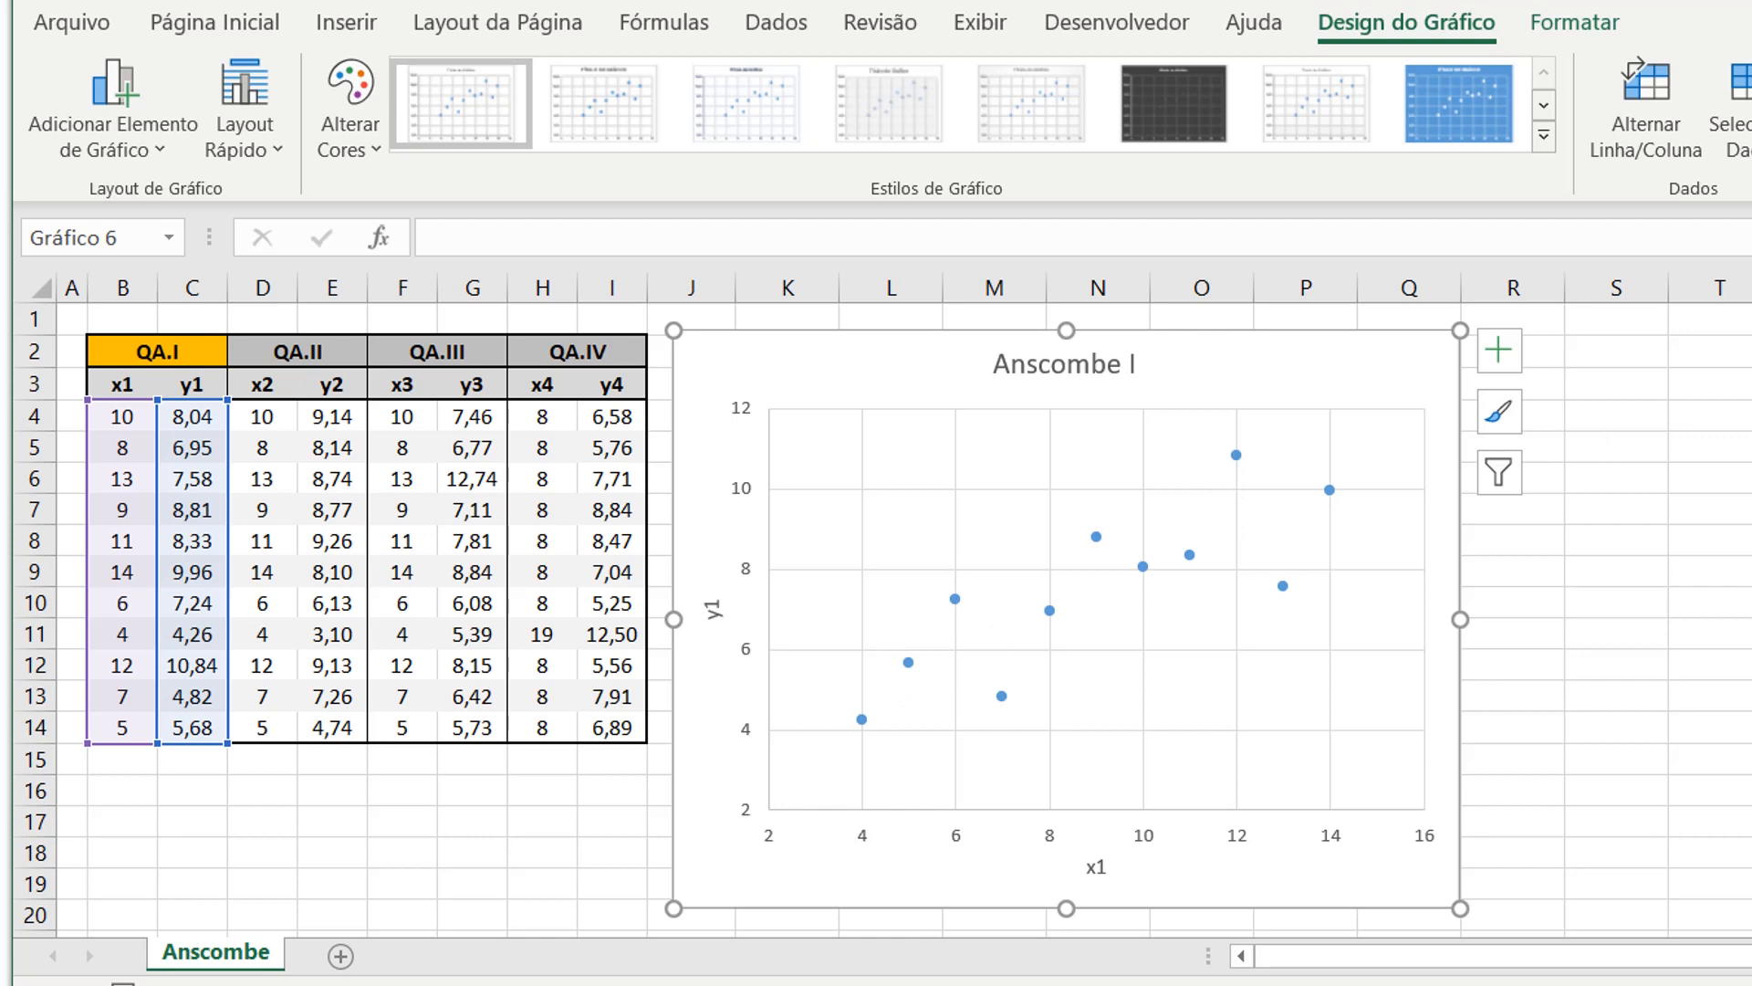
left_click(1699, 537)
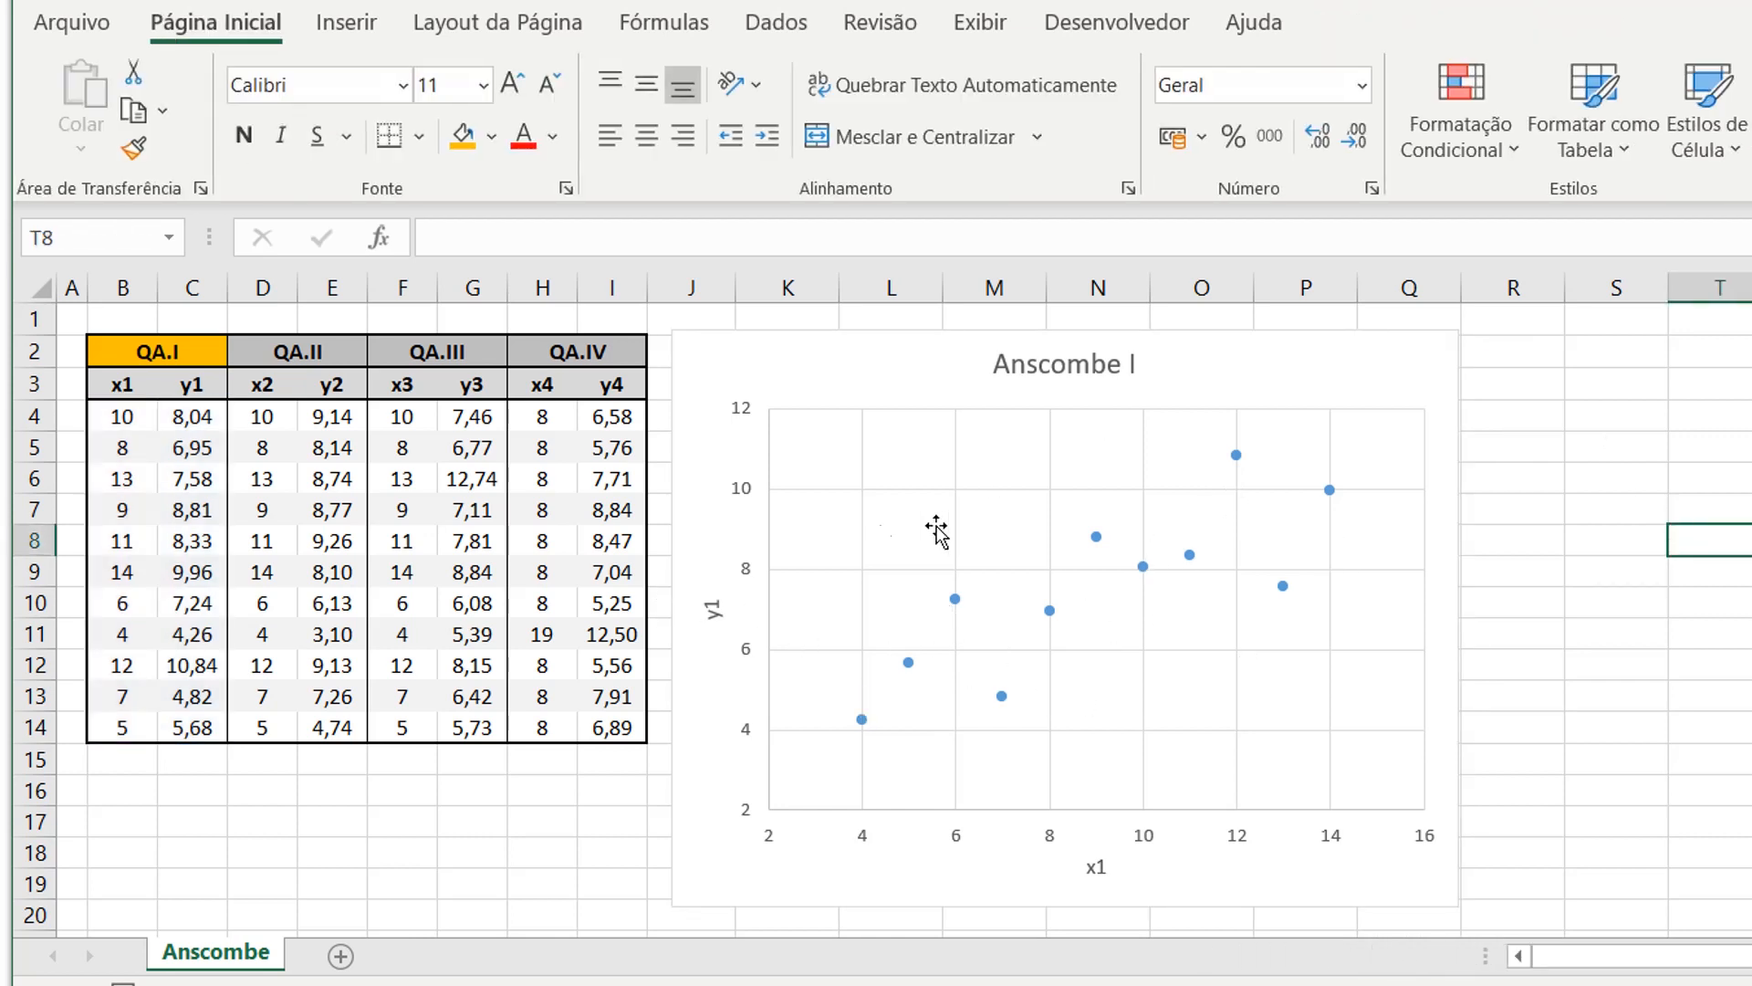
- Add a linear trendline to the chart's data series
mouse_move(1100, 540)
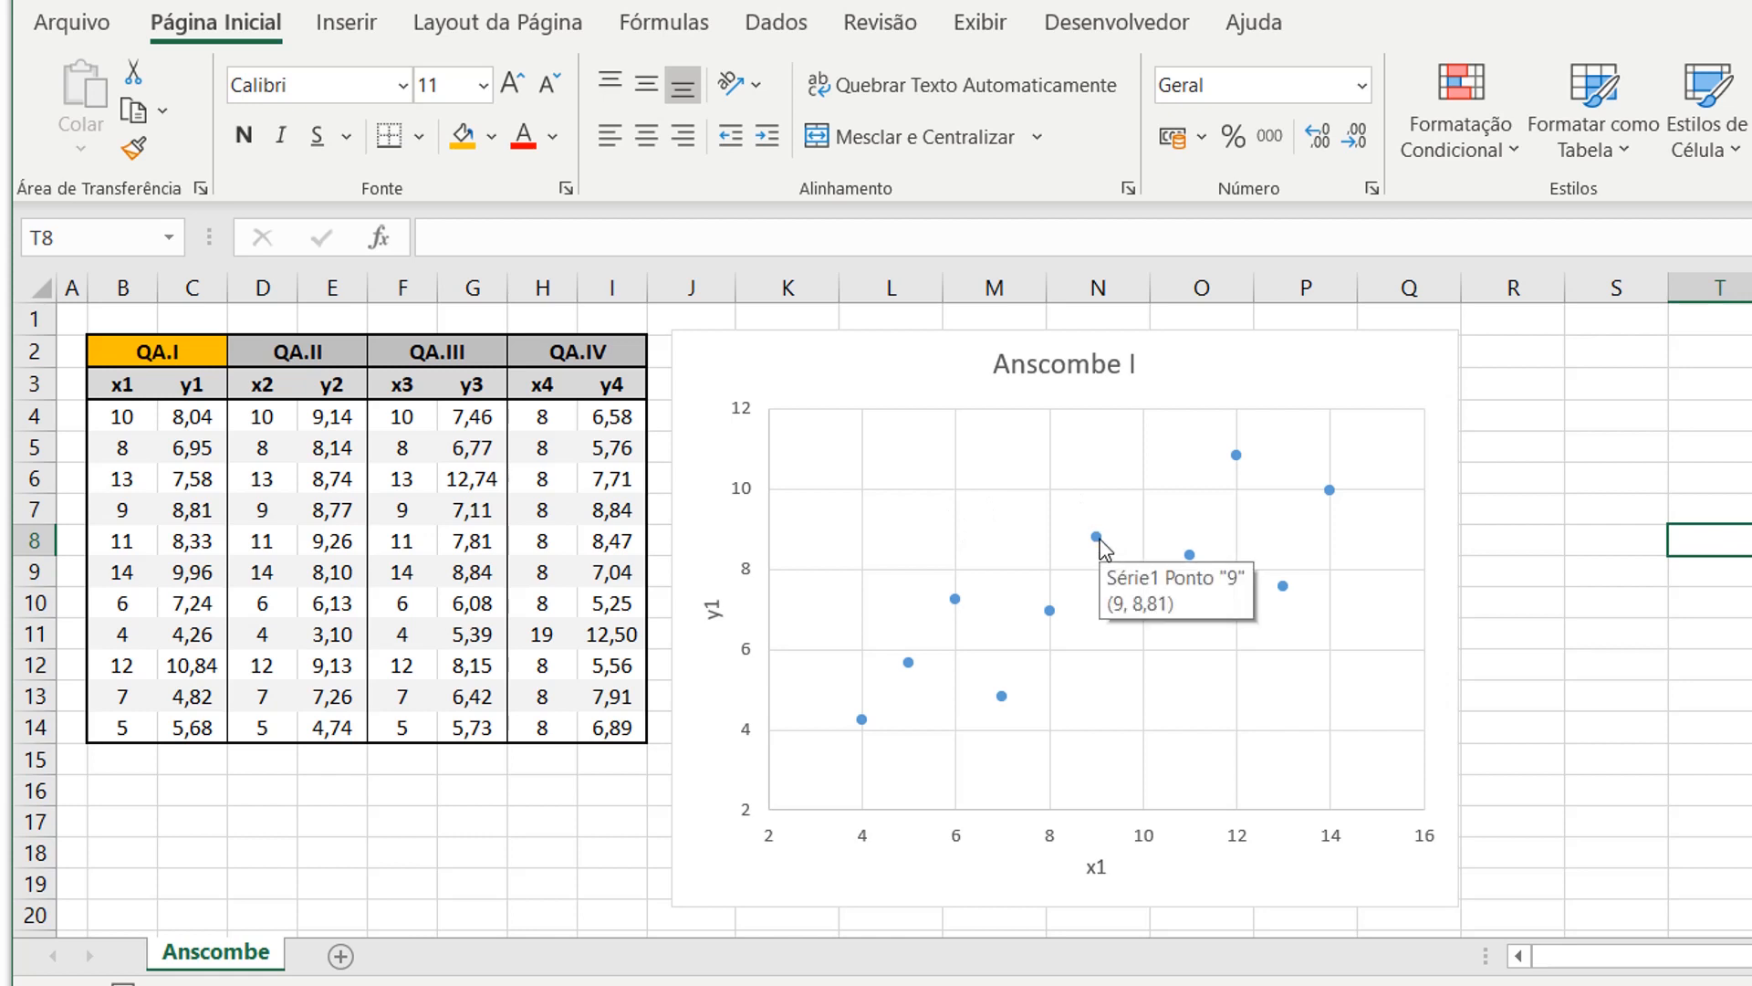
right_click(1098, 539)
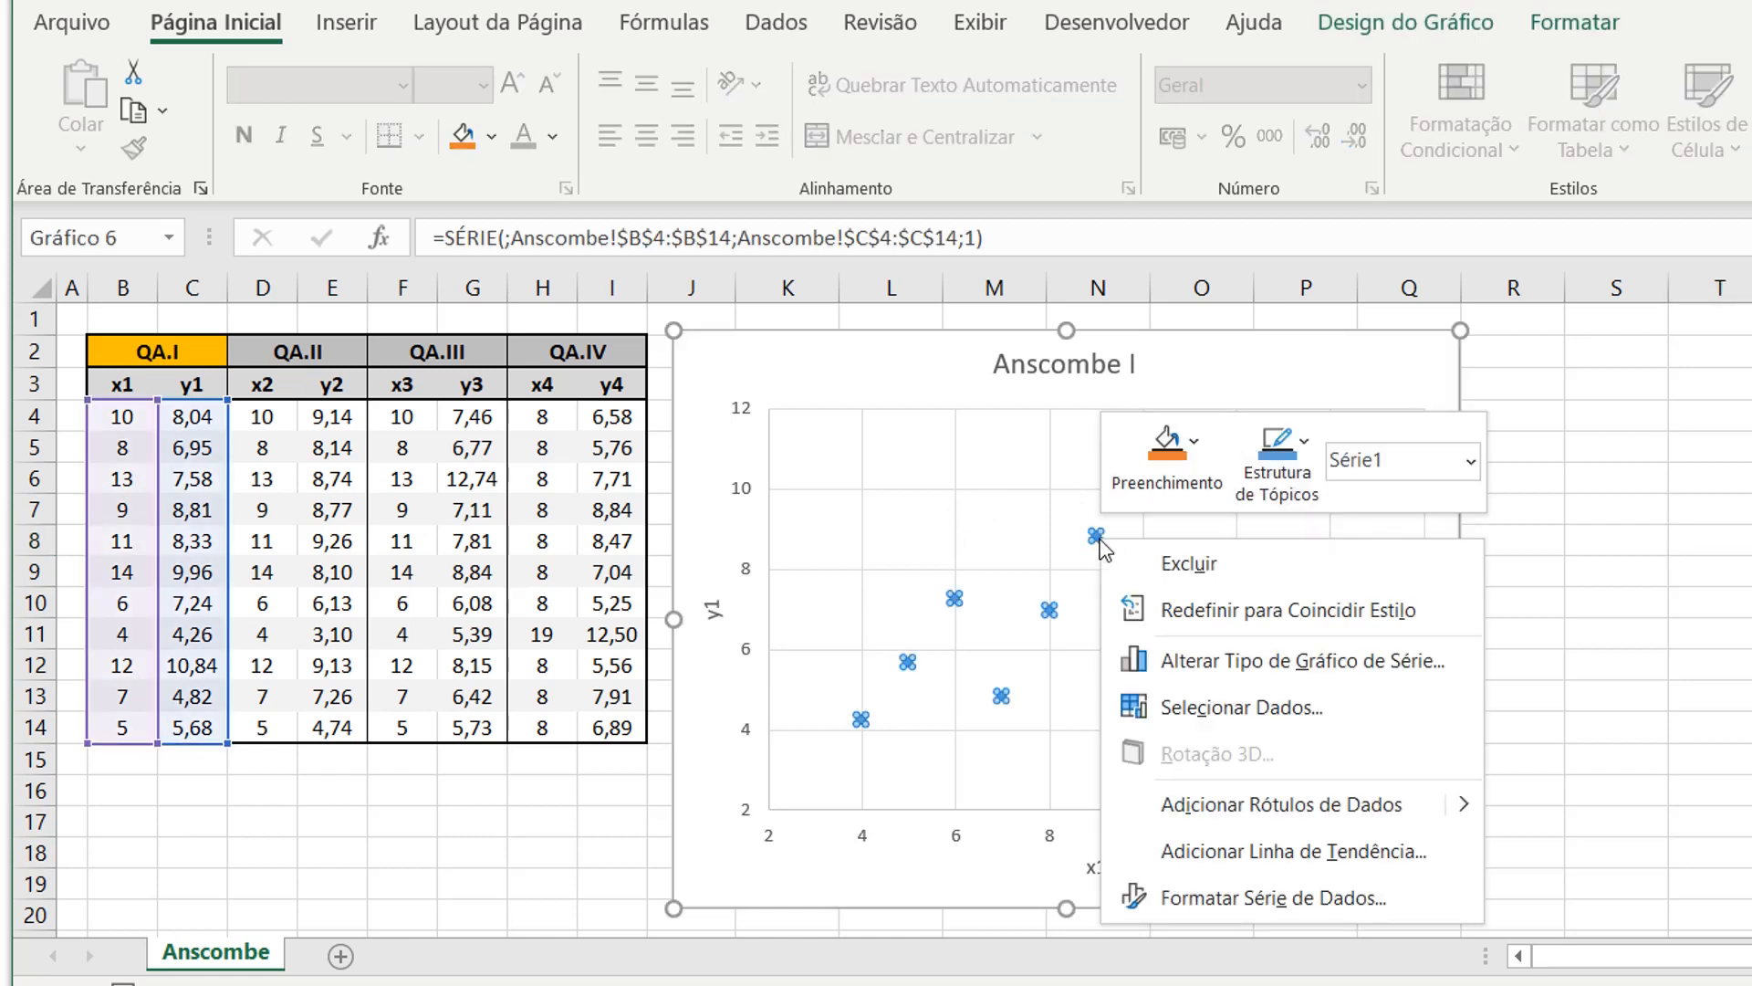
left_click(1268, 851)
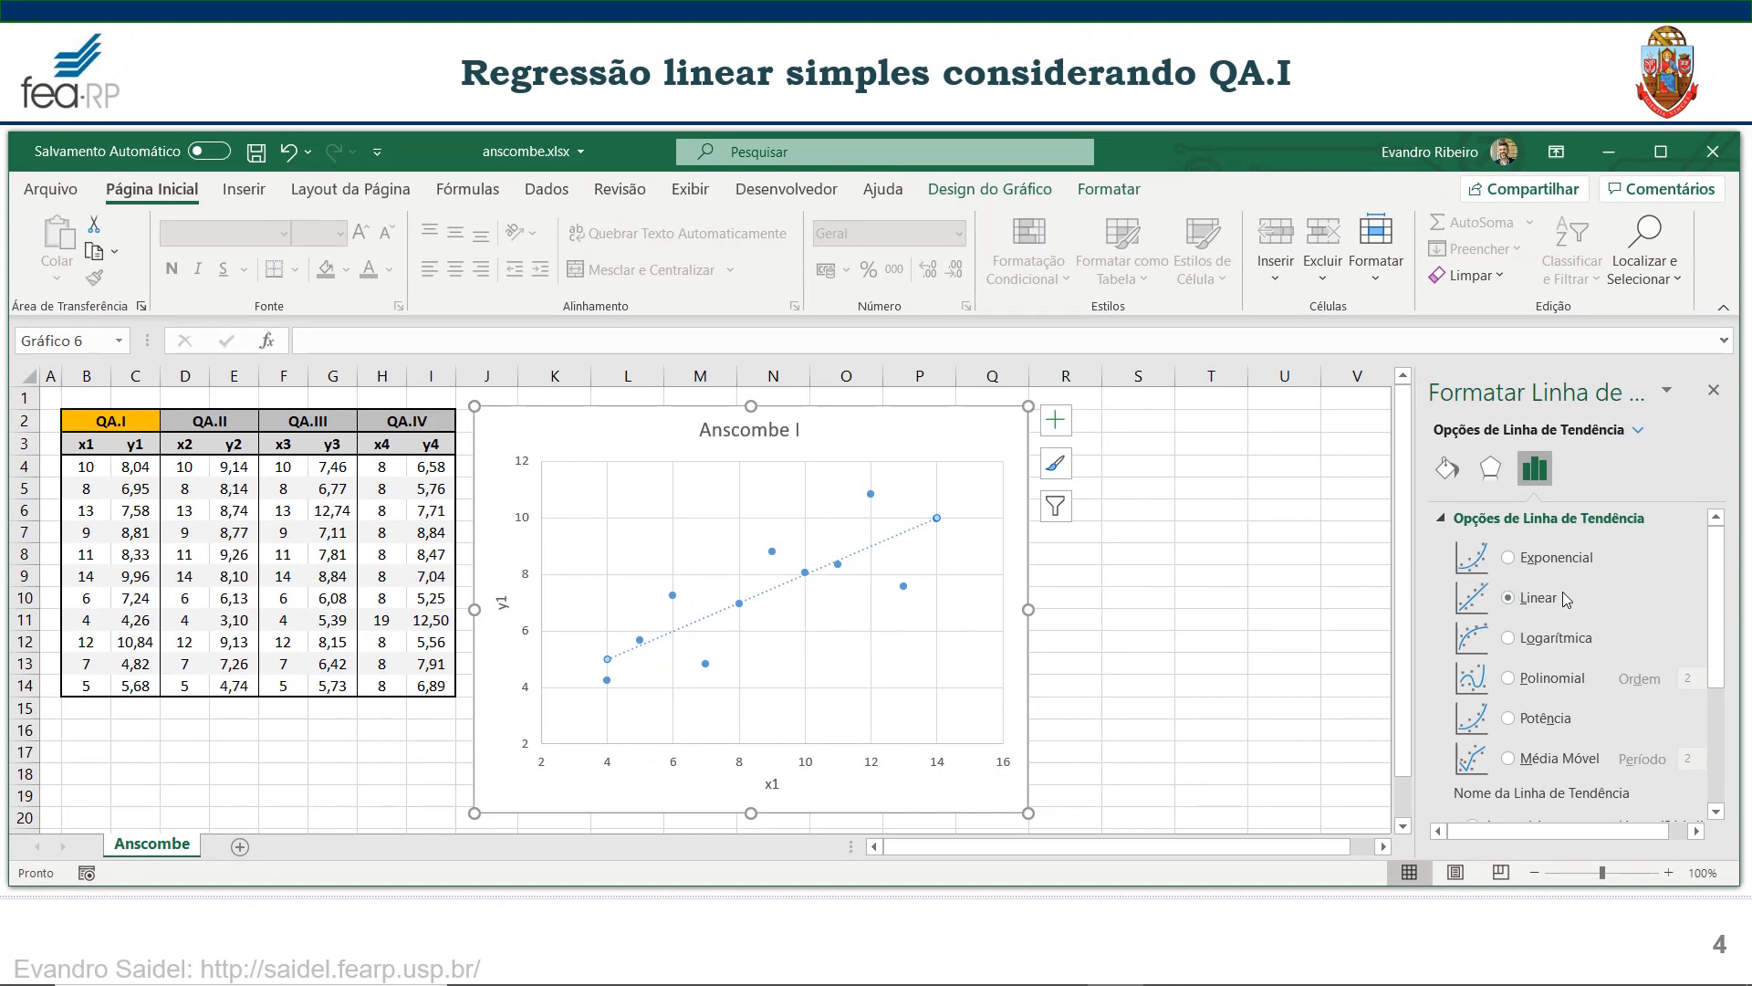
- Display the trendline's equation and R-squared value on the chart and move their label above the plot area, left of the chart title
scroll(1584, 616, "down", 5)
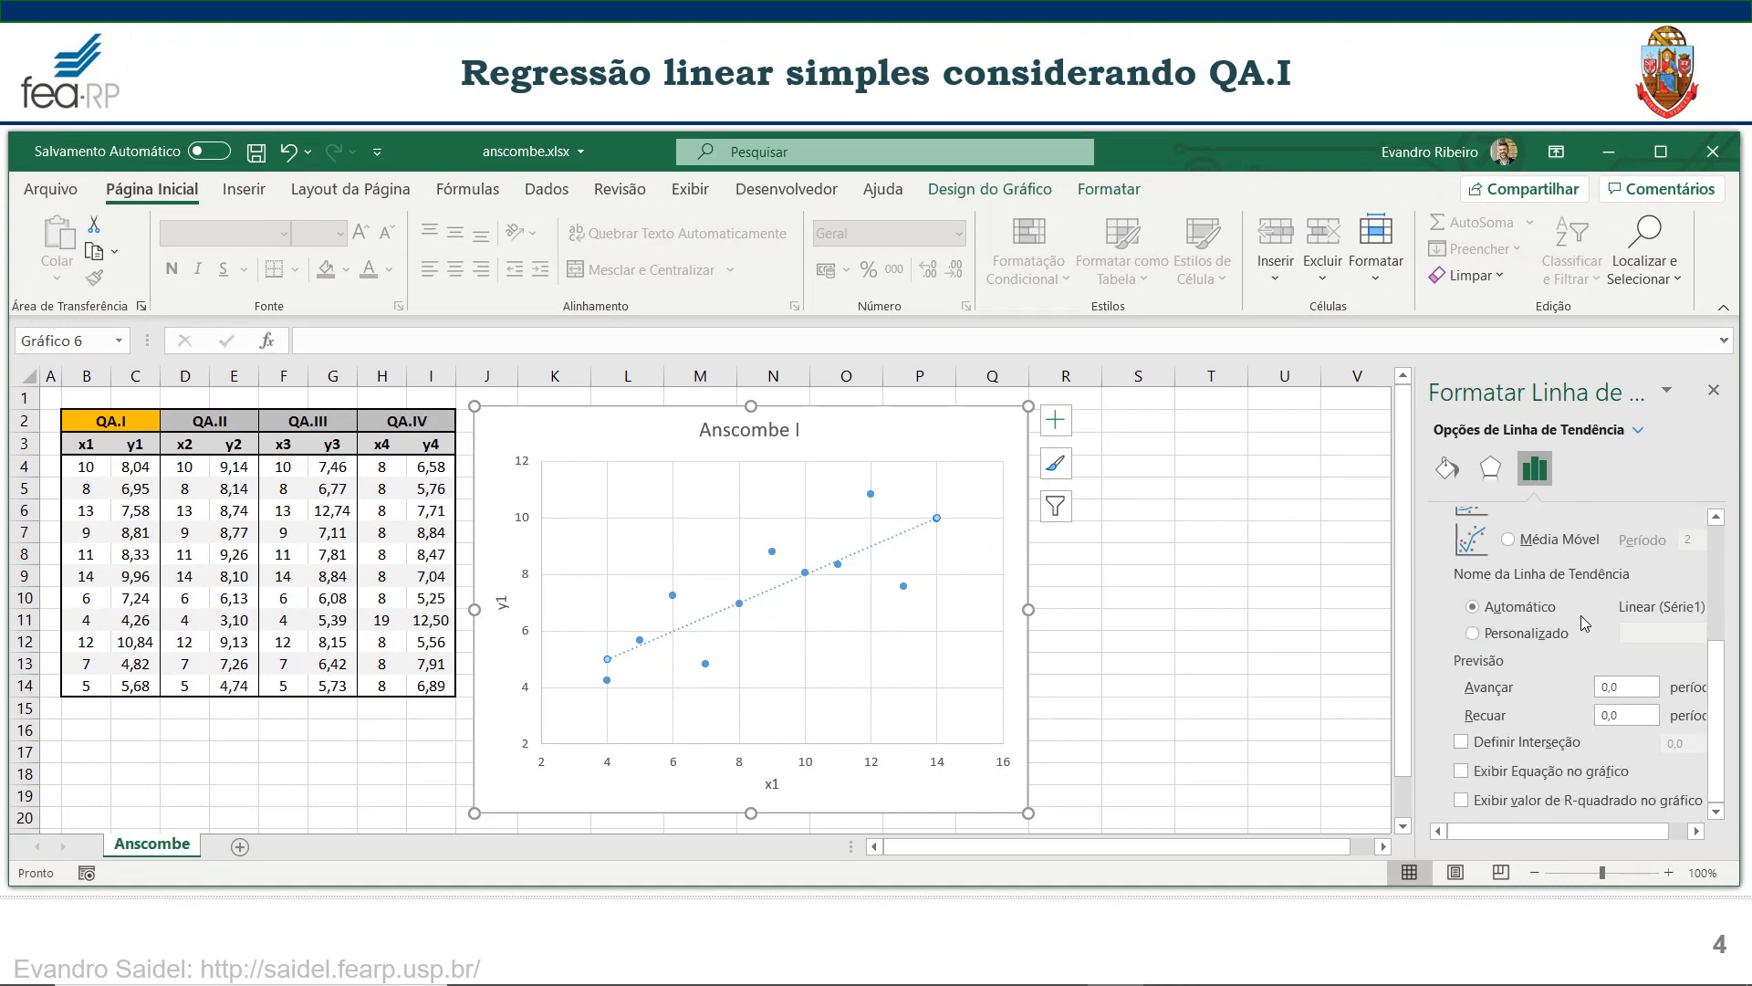
left_click(1461, 771)
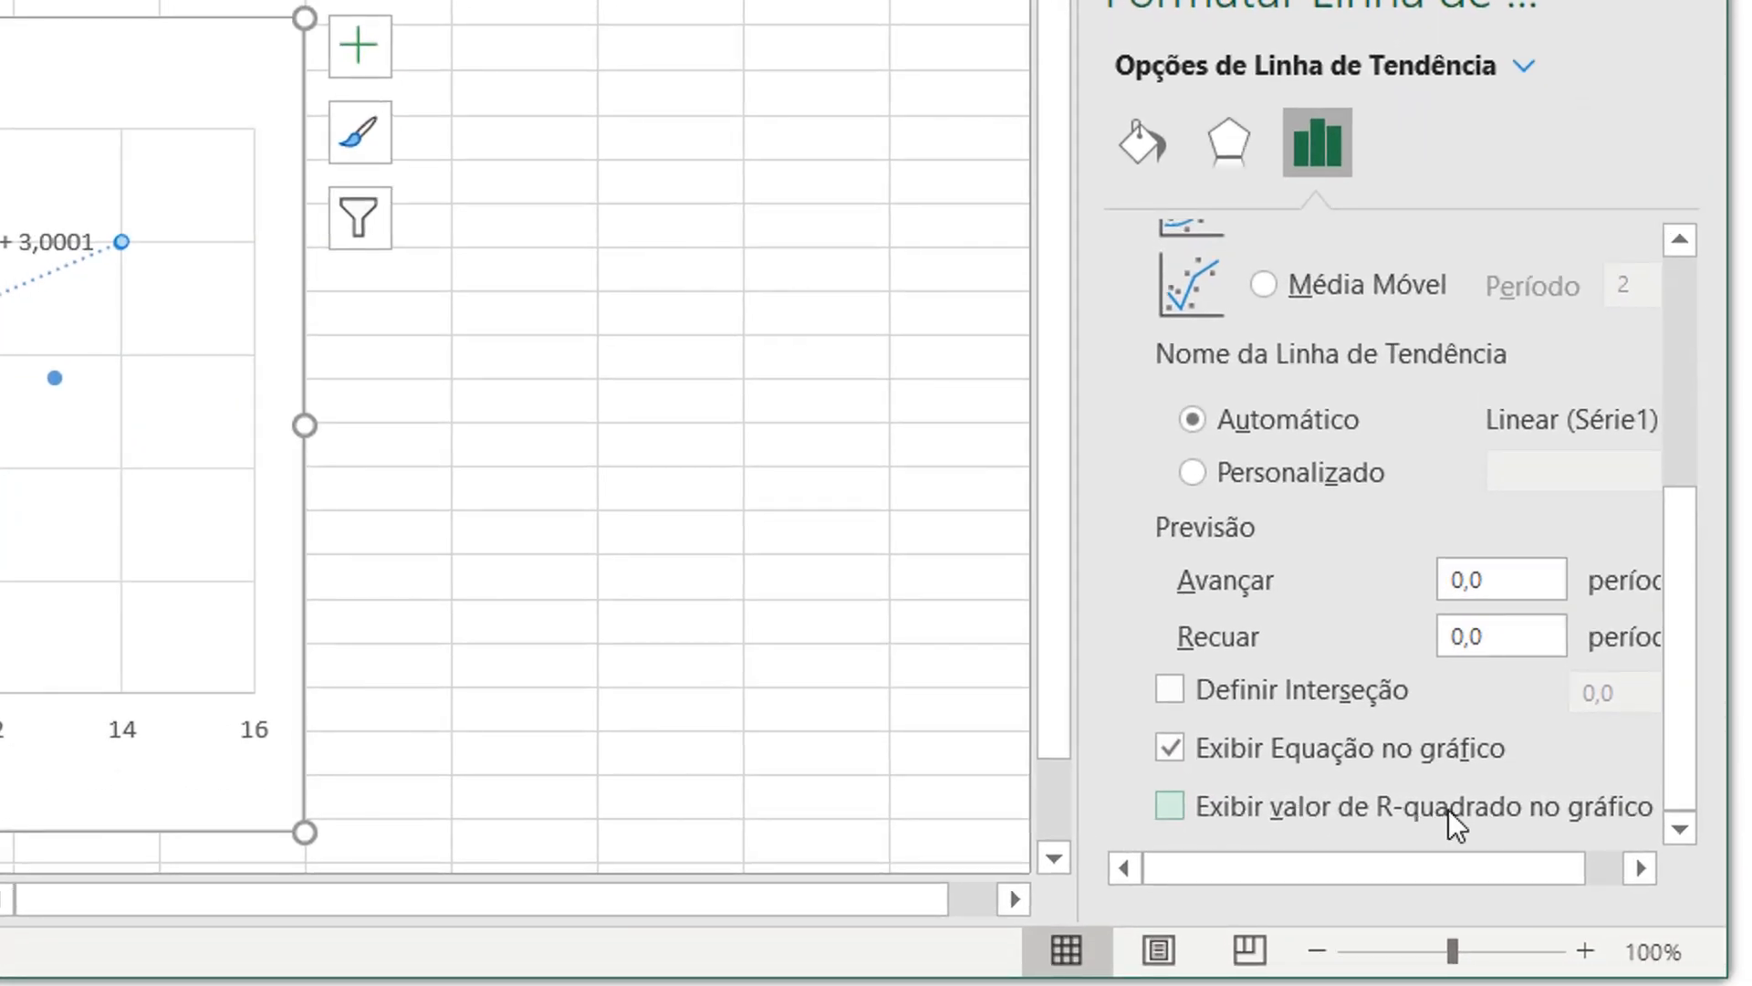
left_click(1172, 807)
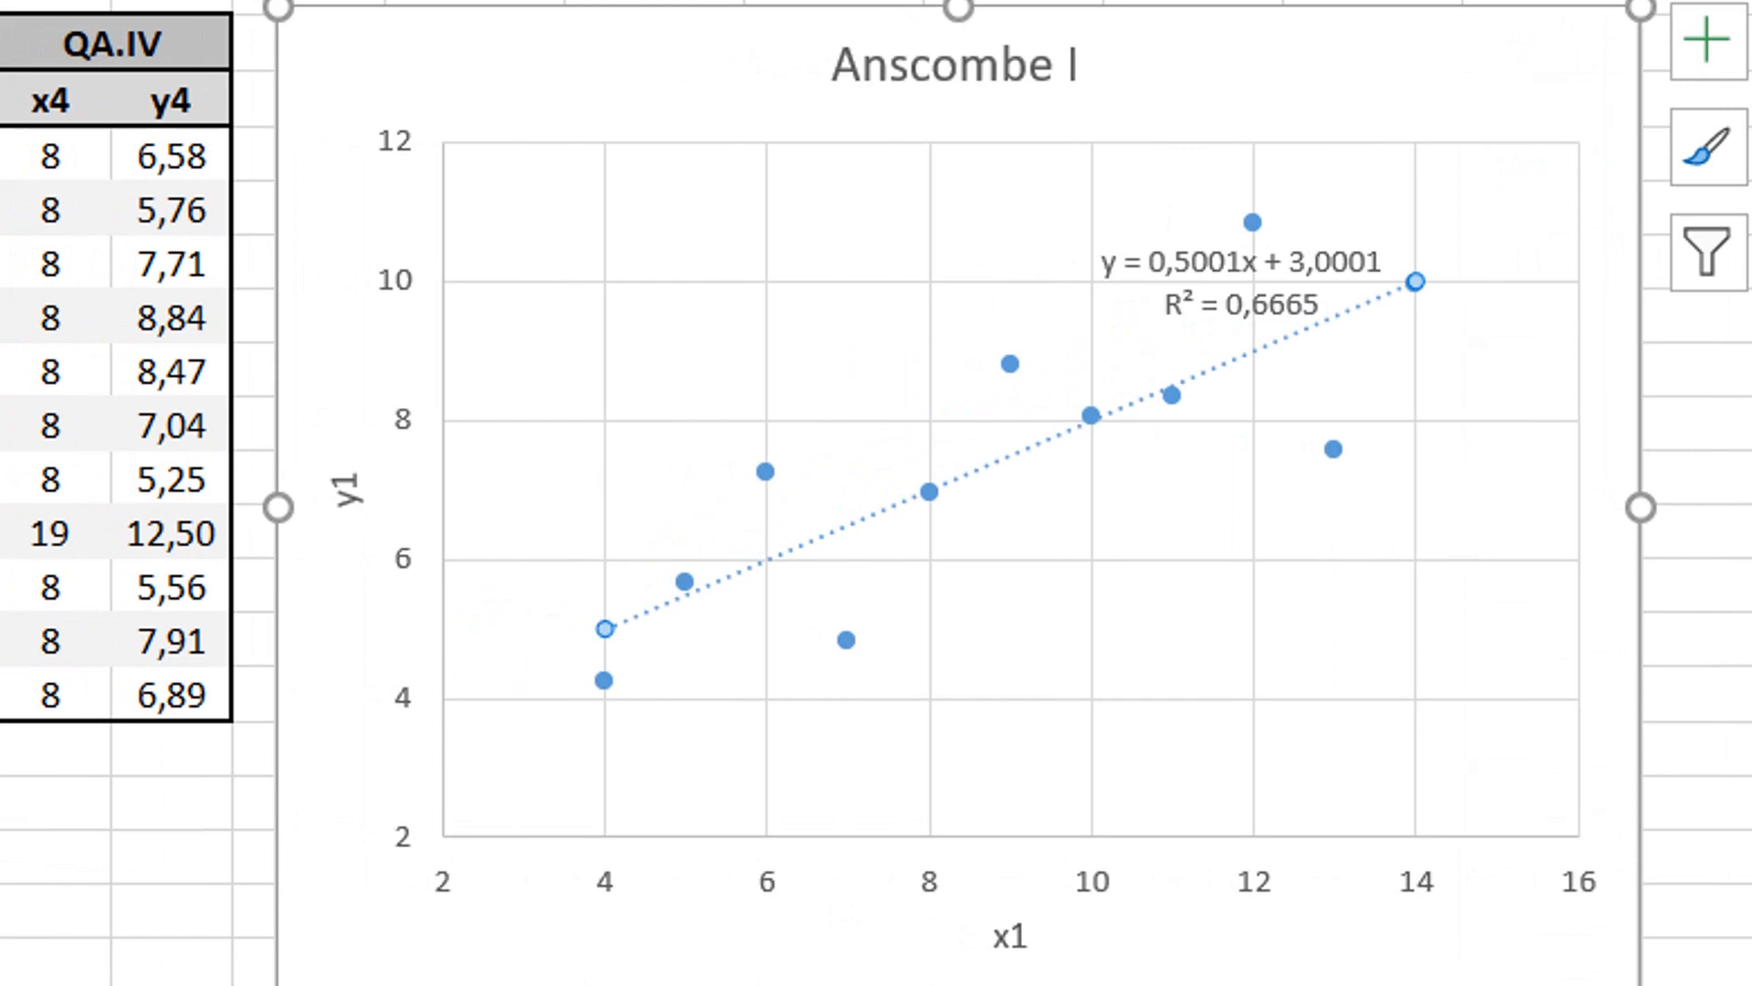
left_click(1197, 248)
left_click_drag(1321, 235, 681, 39)
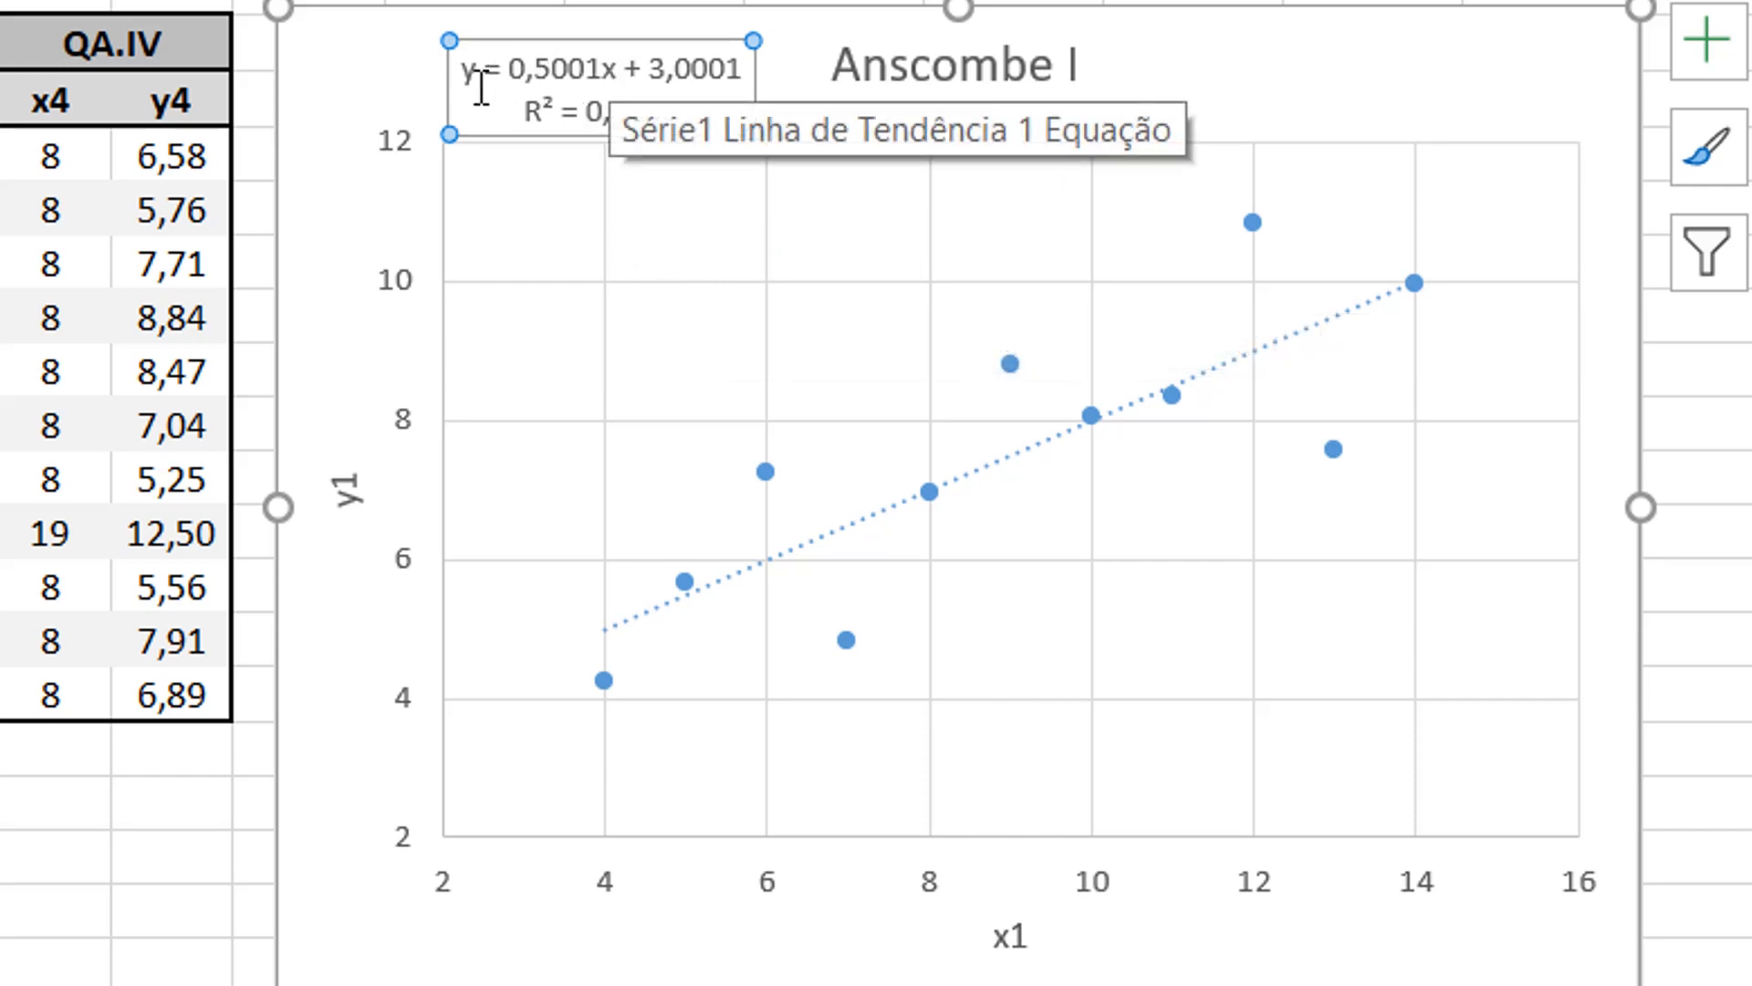
- Examine the slope and the intercept in the trendline equation label
left_click(509, 243)
left_click(508, 89)
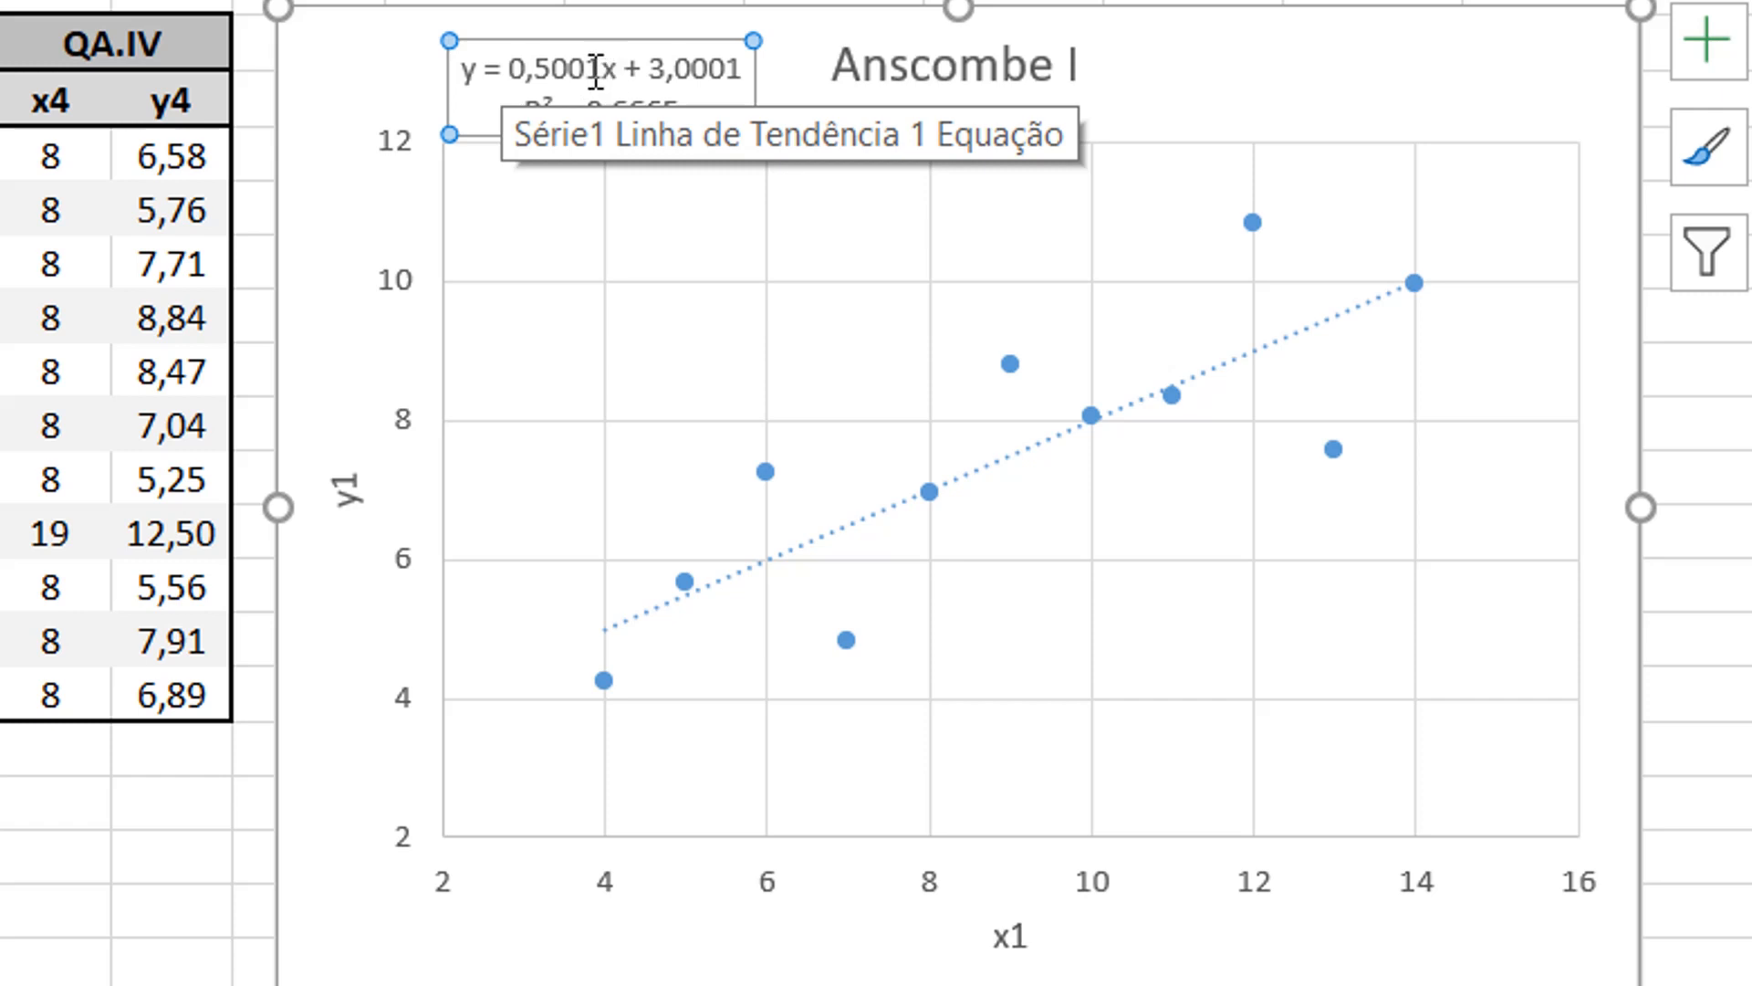
left_click_drag(601, 68, 508, 69)
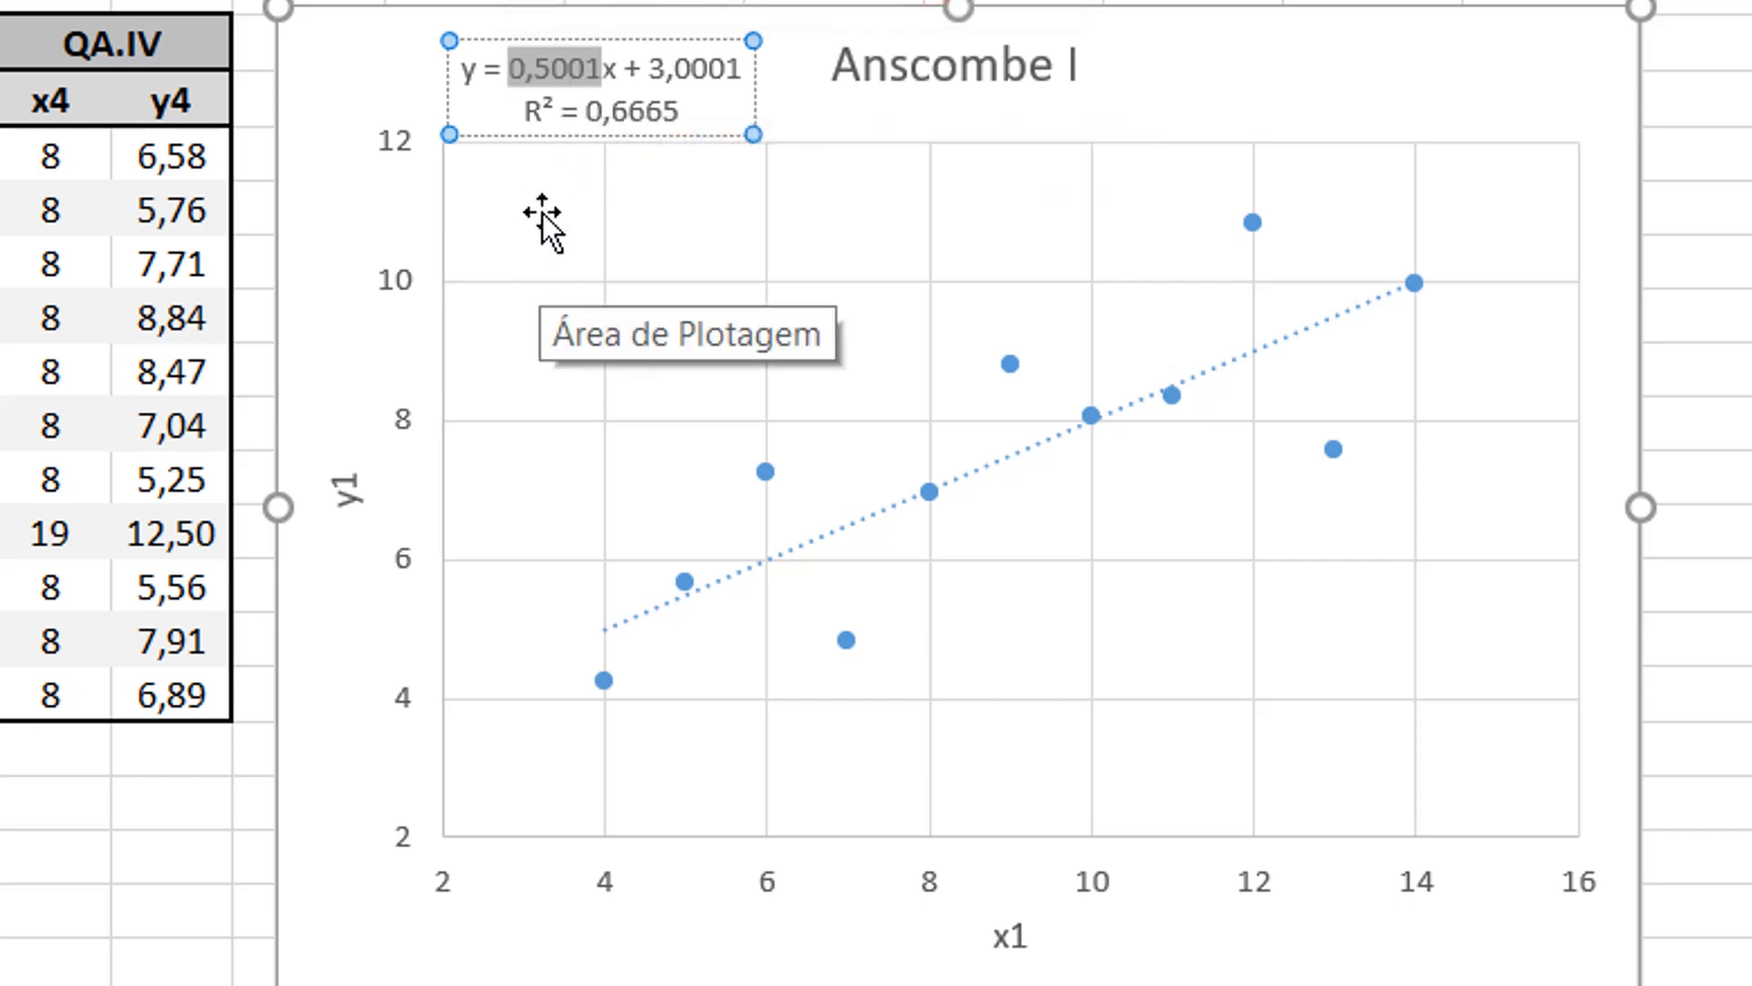
left_click(617, 69)
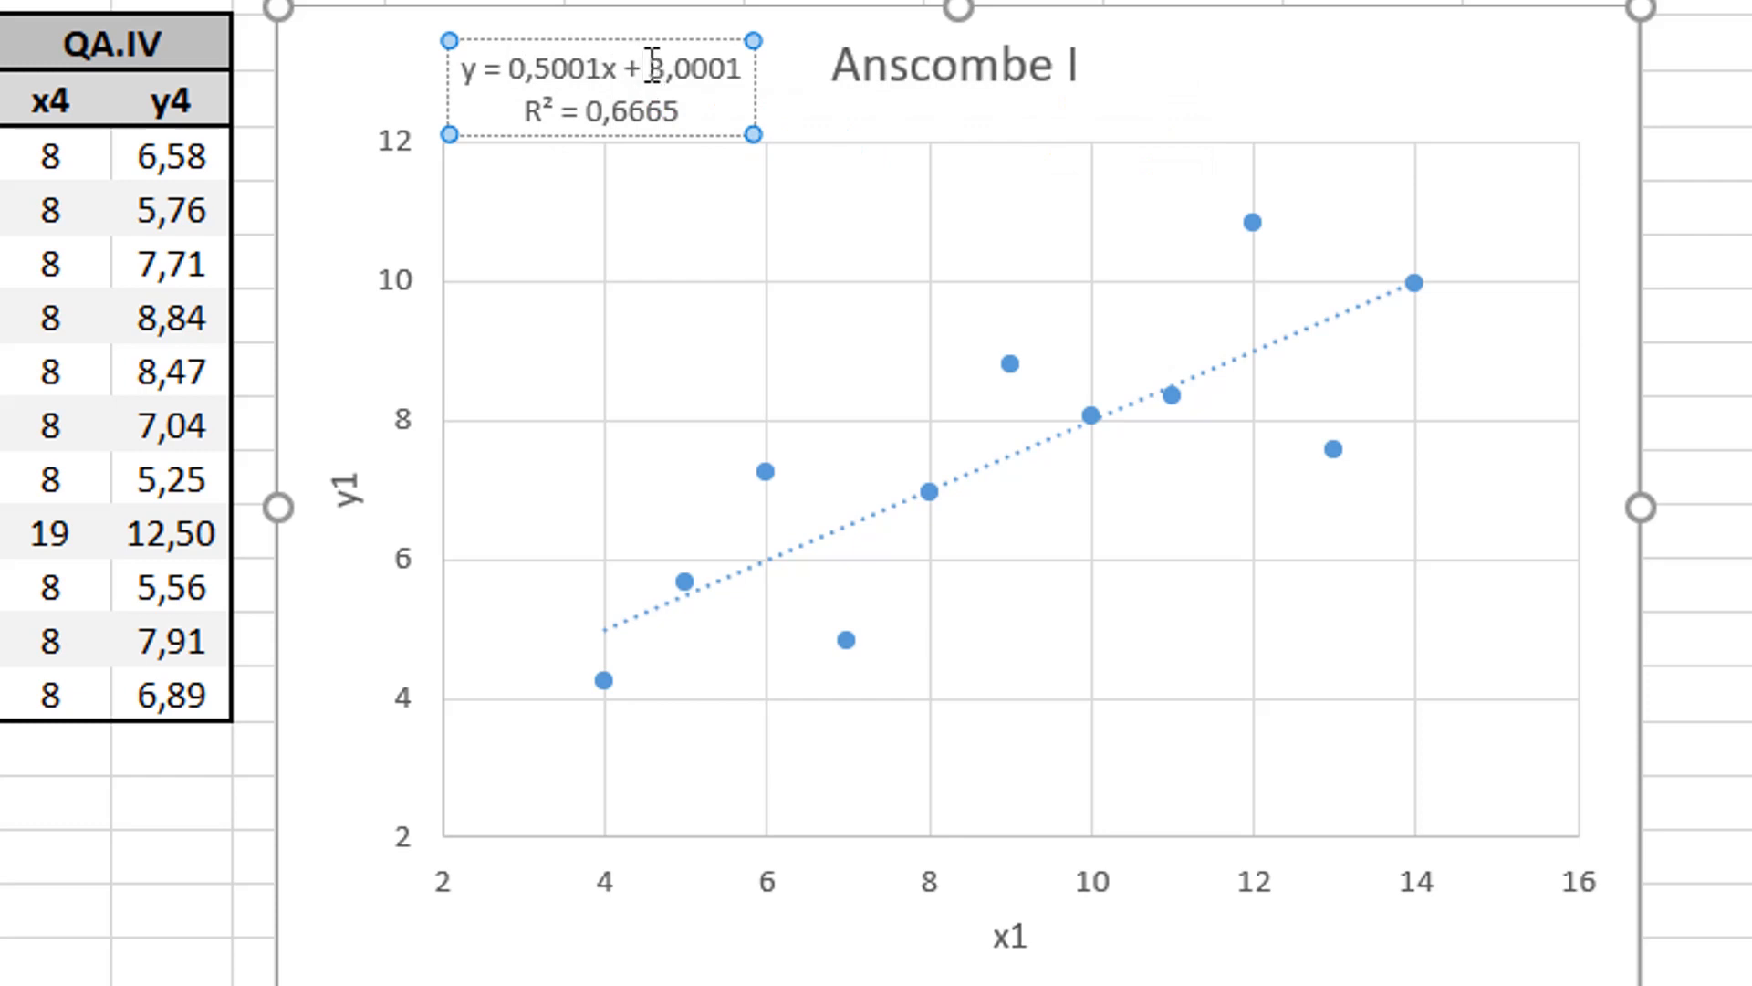
left_click_drag(650, 69, 745, 67)
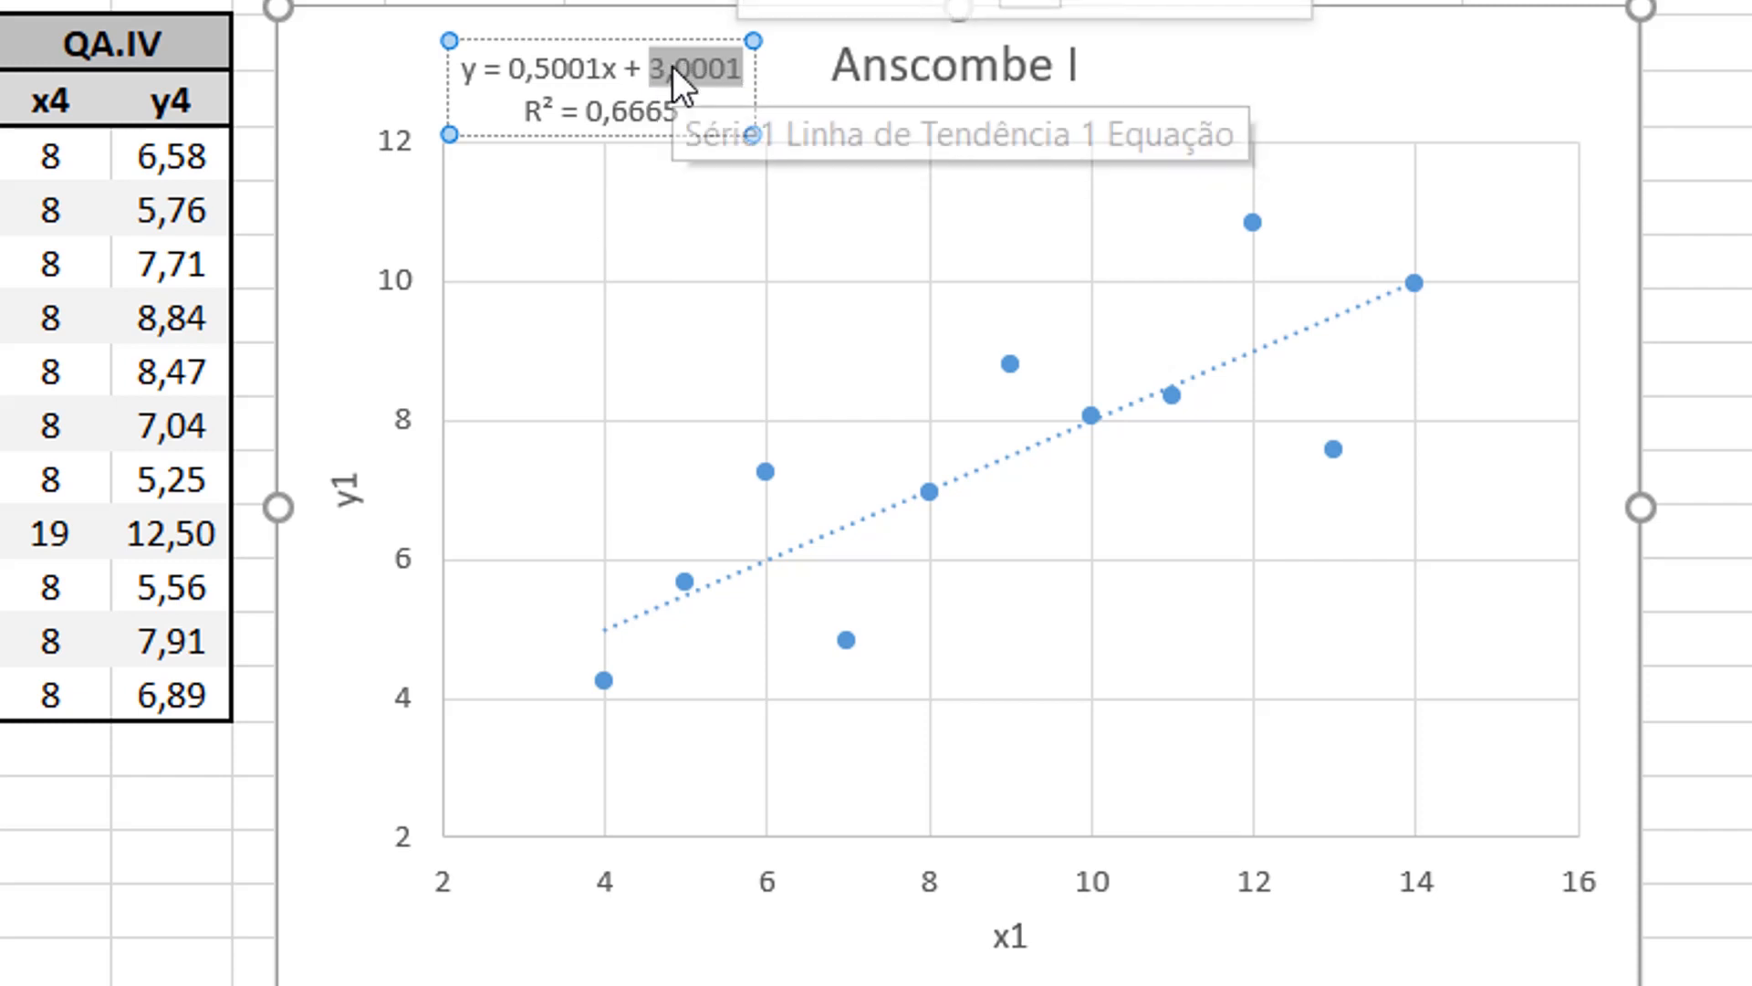
left_click(605, 280)
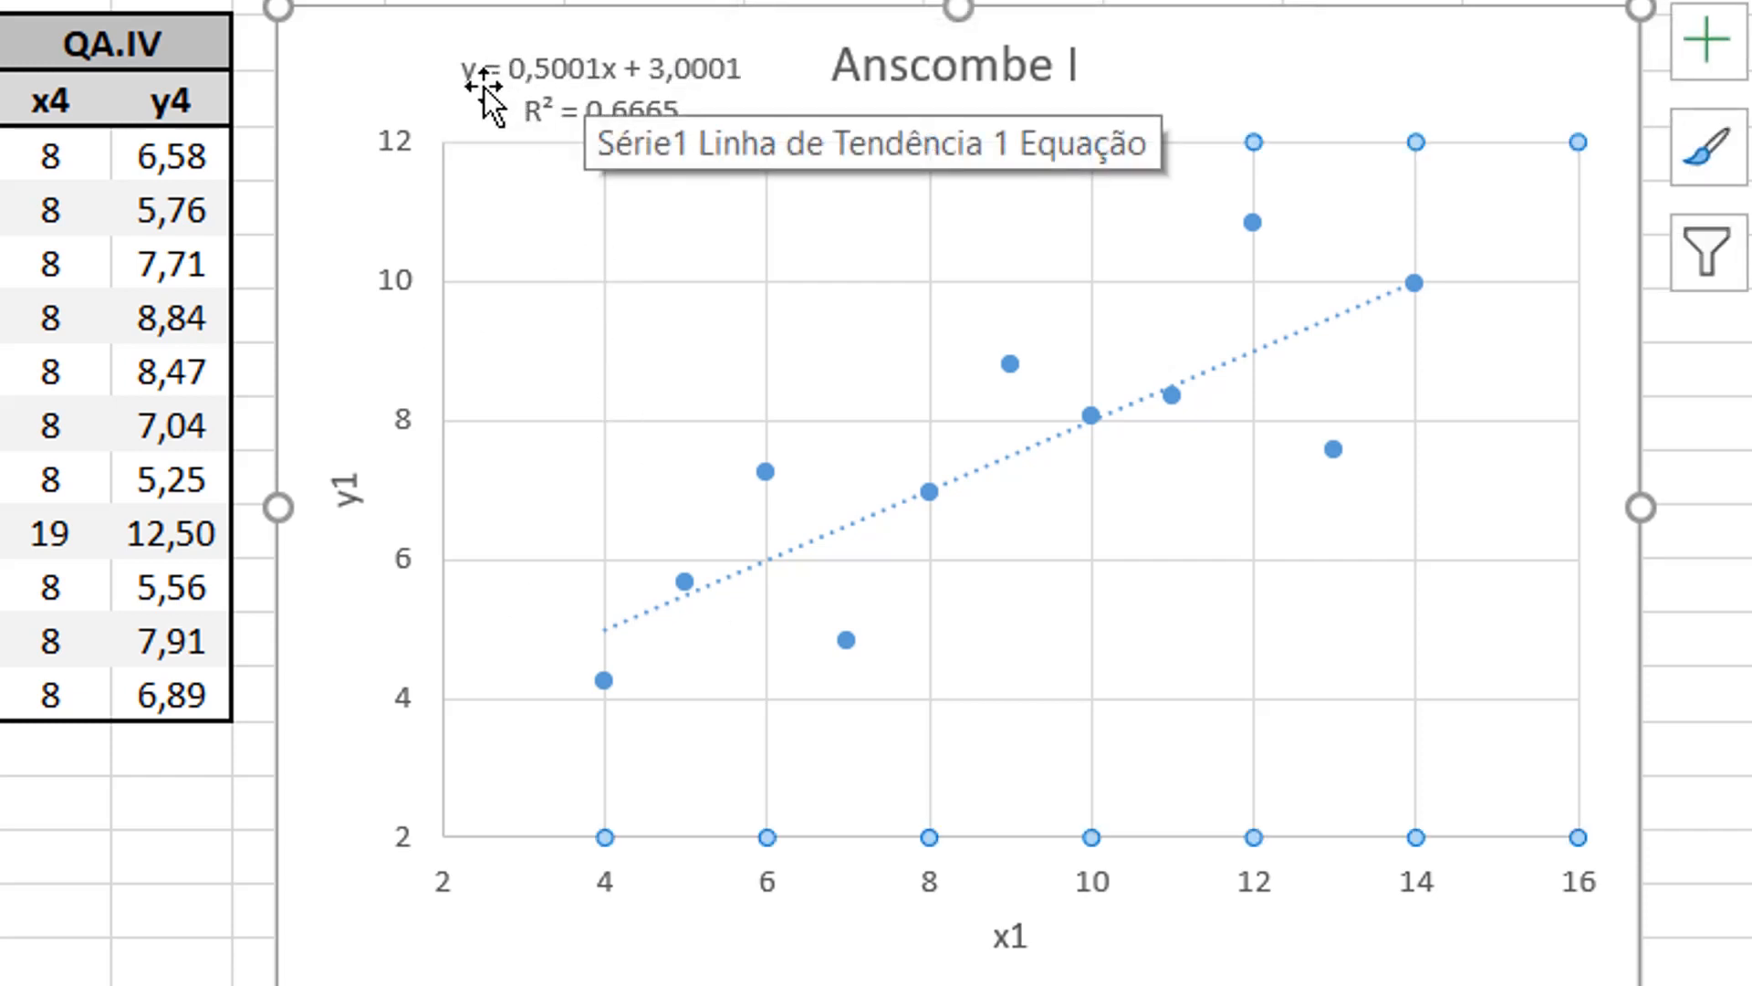
- Move the trendline equation and R-squared label inside the plot area, near its upper-left corner below the chart title
left_click(567, 91)
left_click(491, 137)
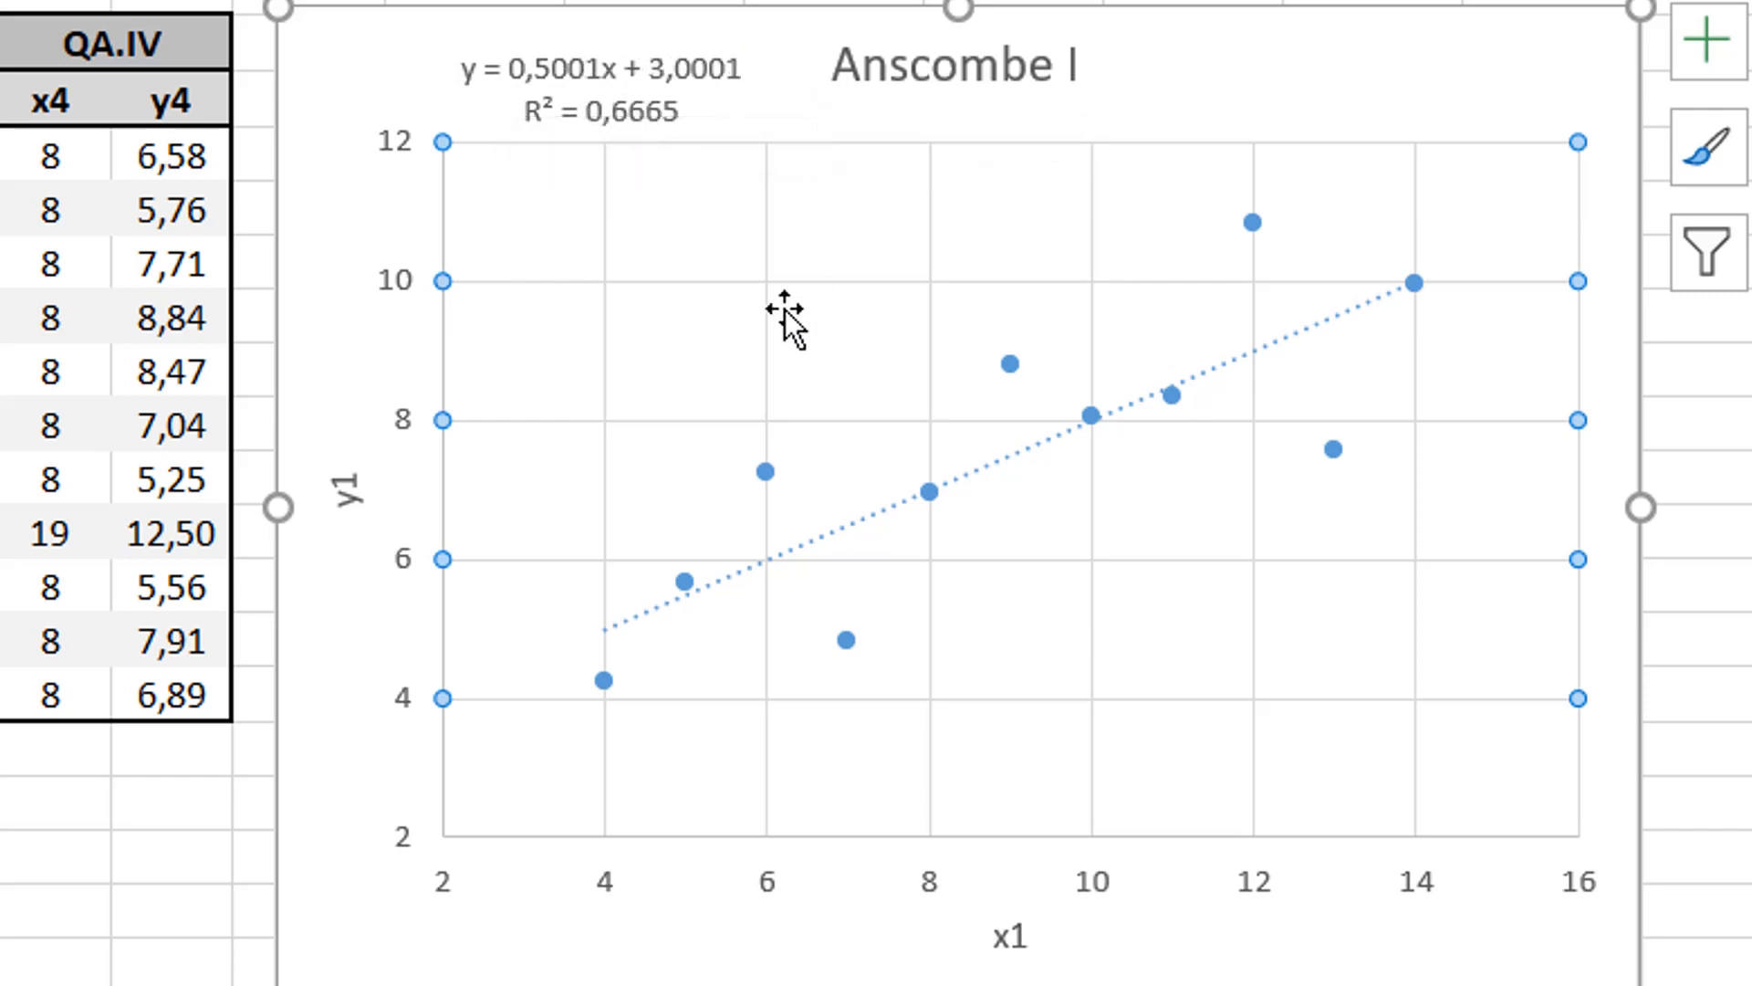
left_click(582, 217)
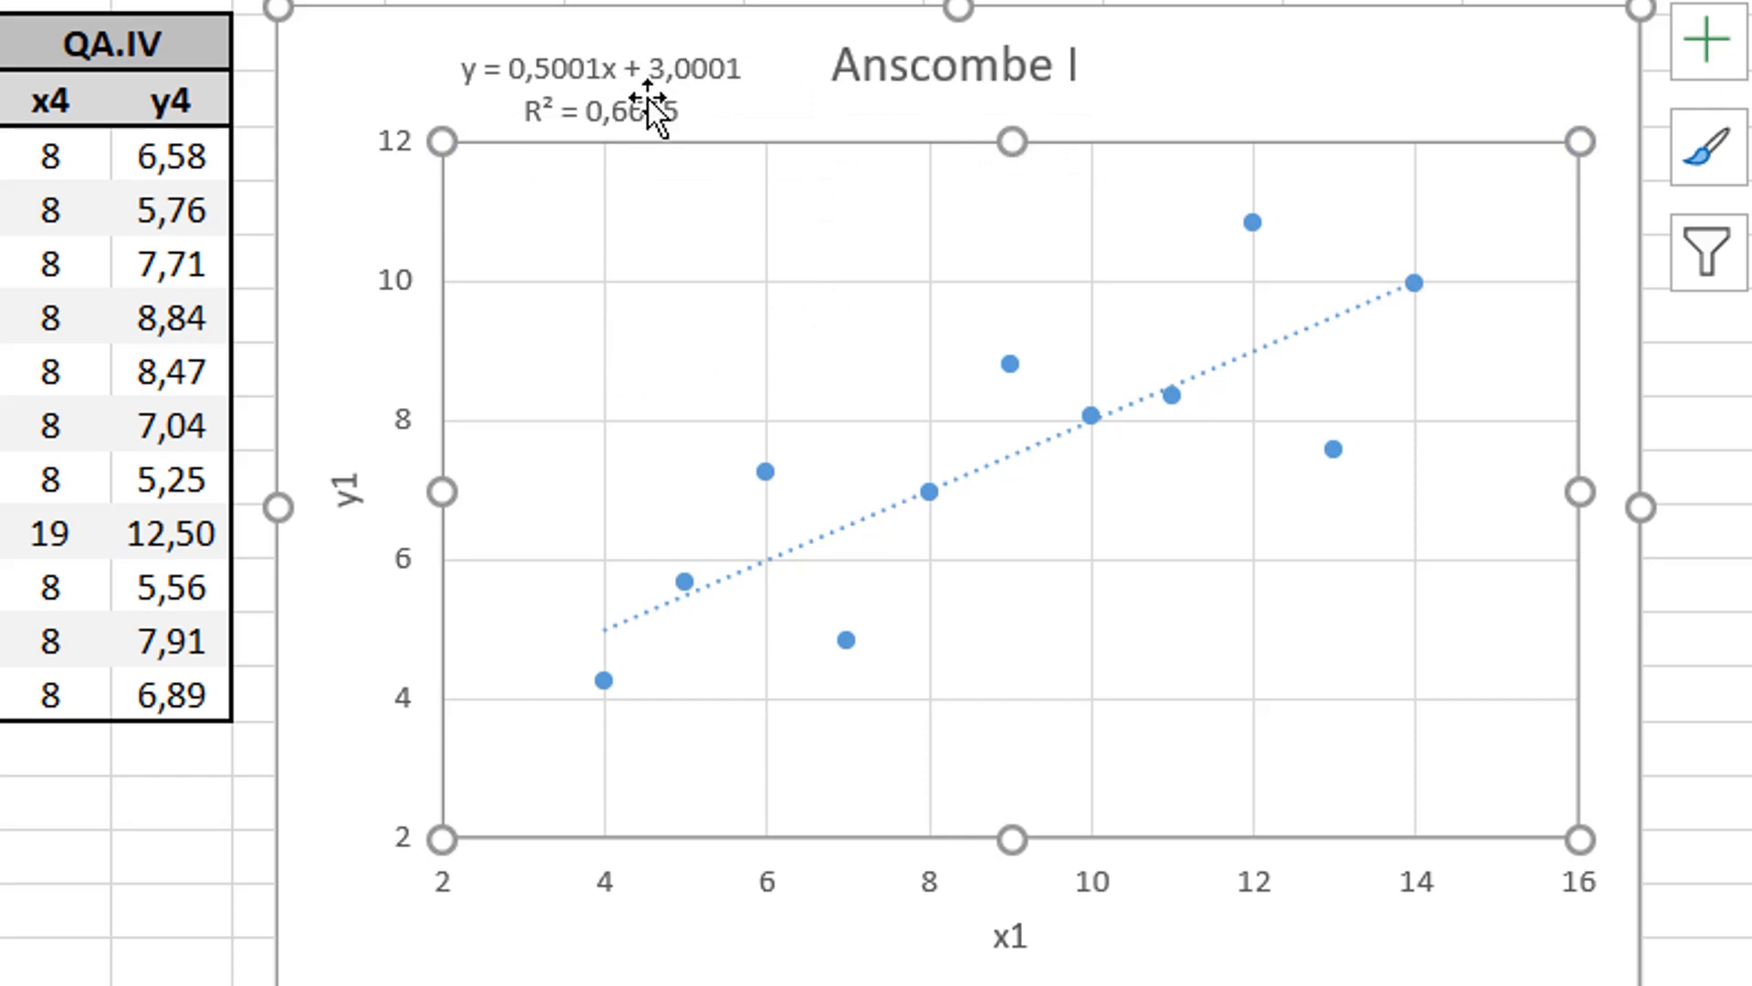
left_click(566, 70)
left_click_drag(755, 90, 767, 214)
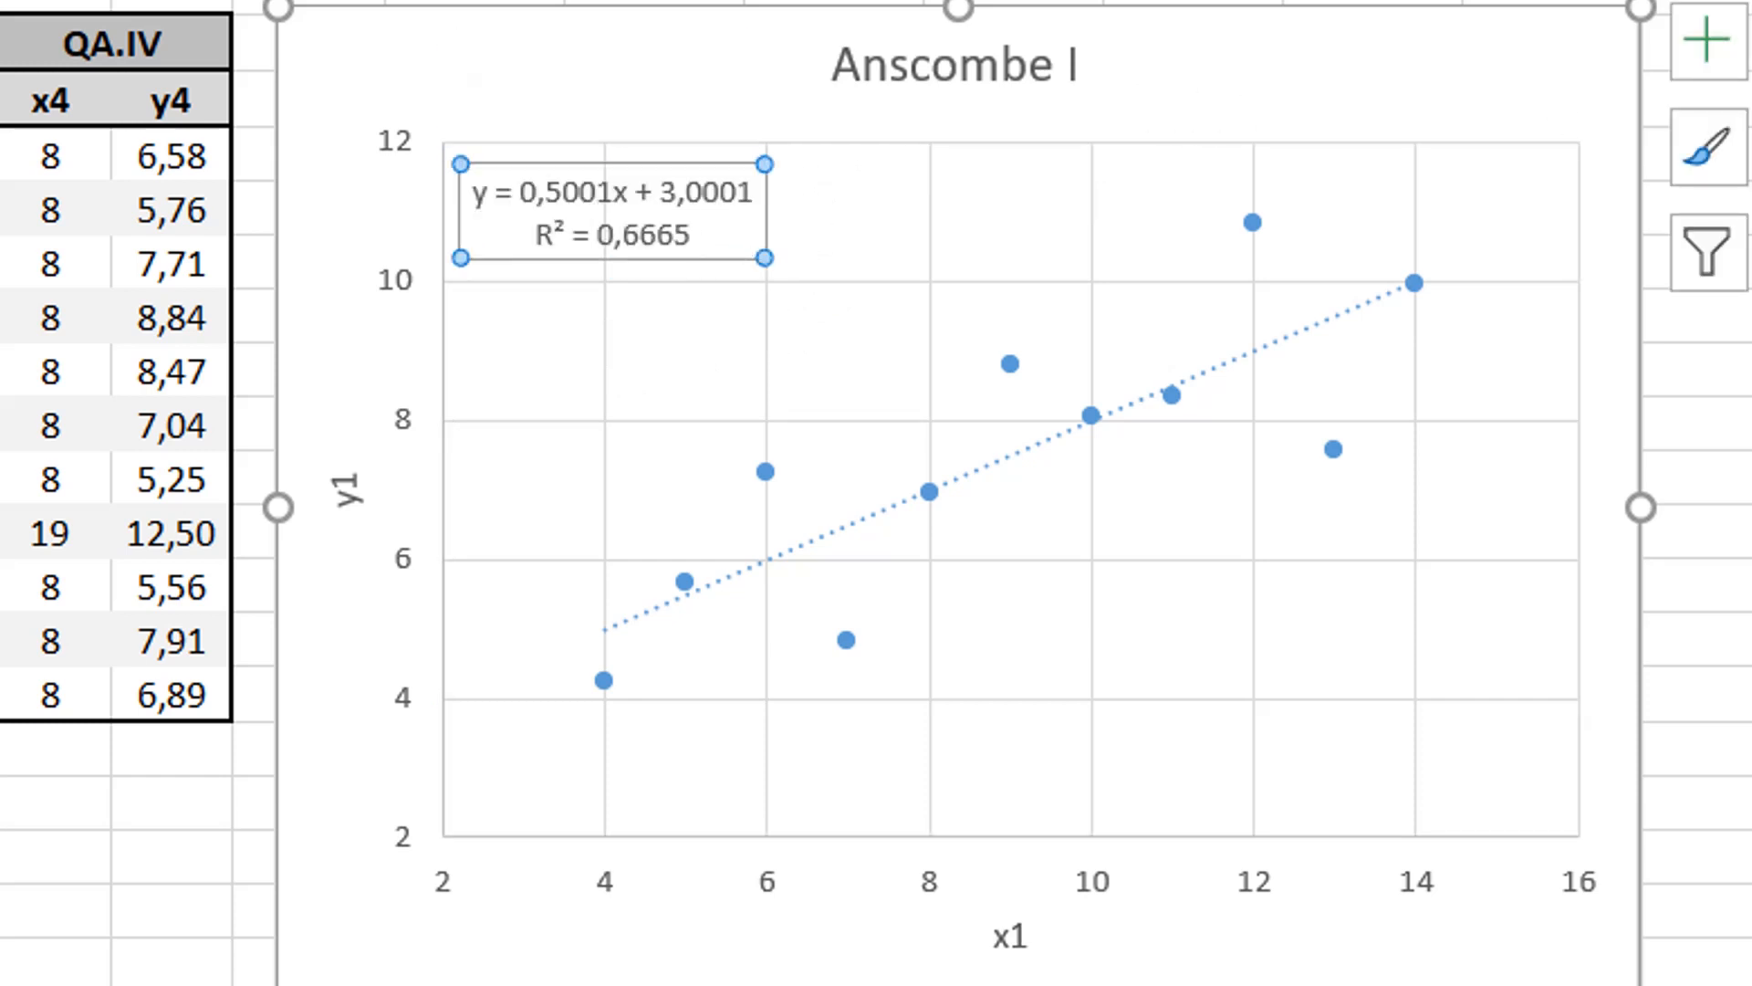
- Shrink the Anscombe I chart slightly from its upper-right corner
left_click(1363, 426)
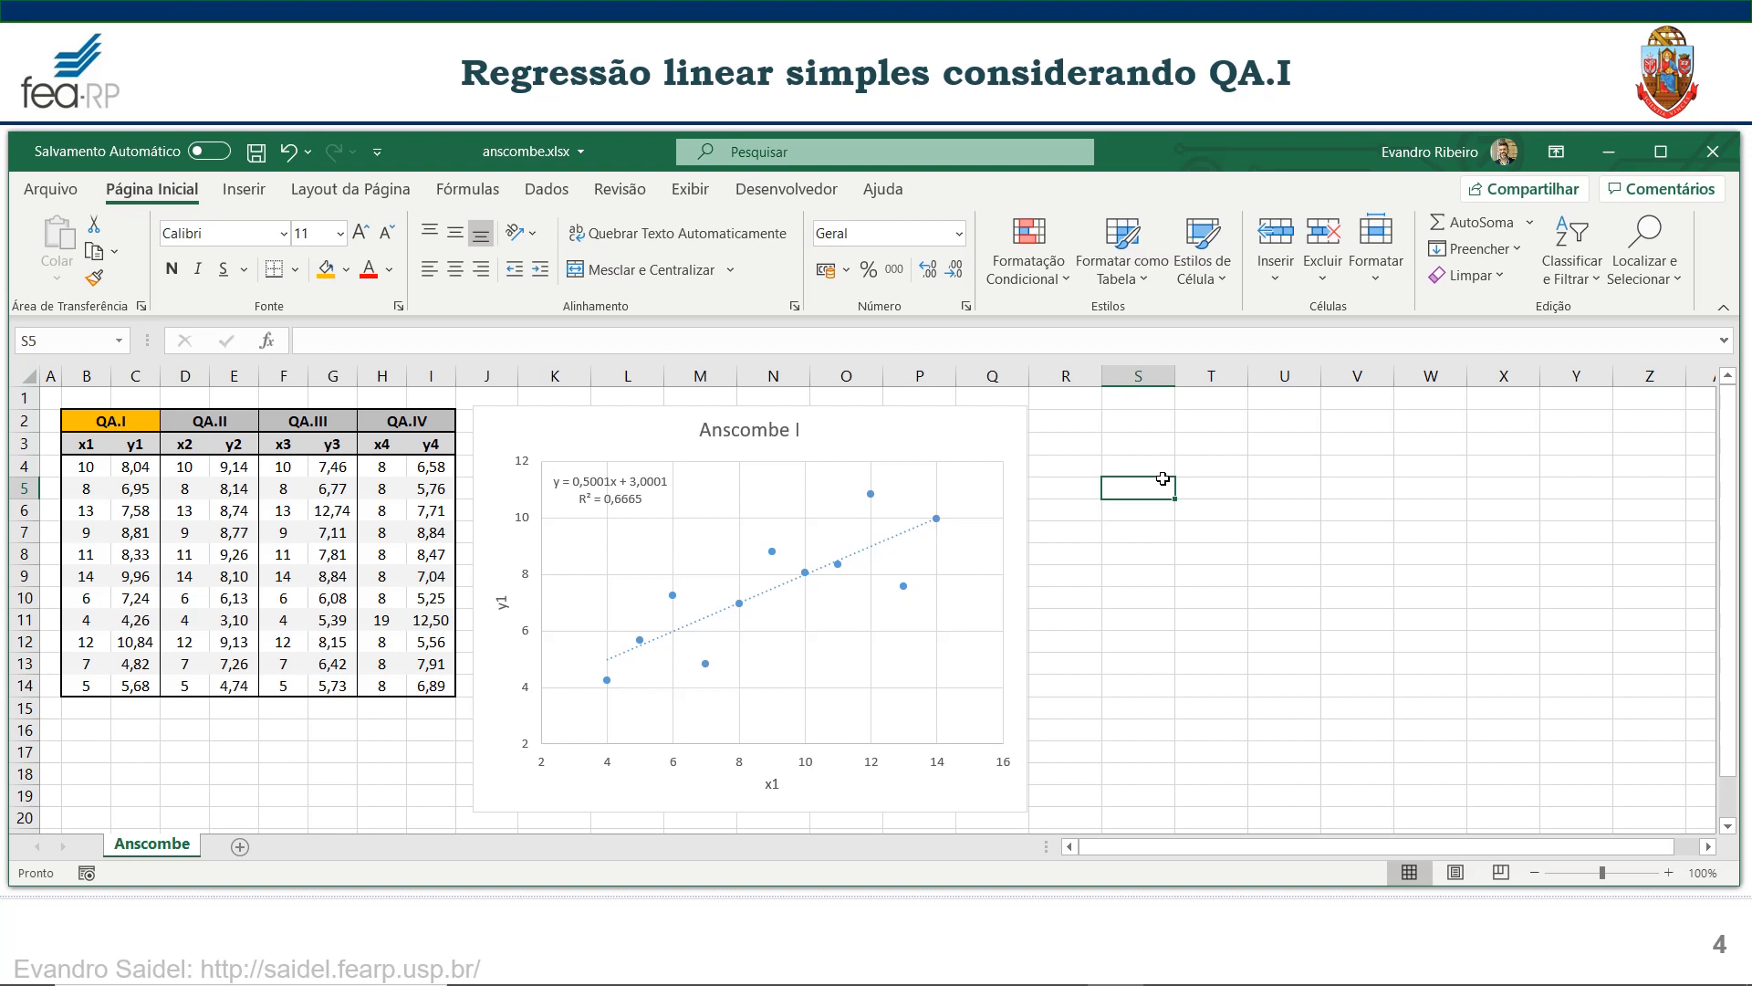
left_click(1009, 429)
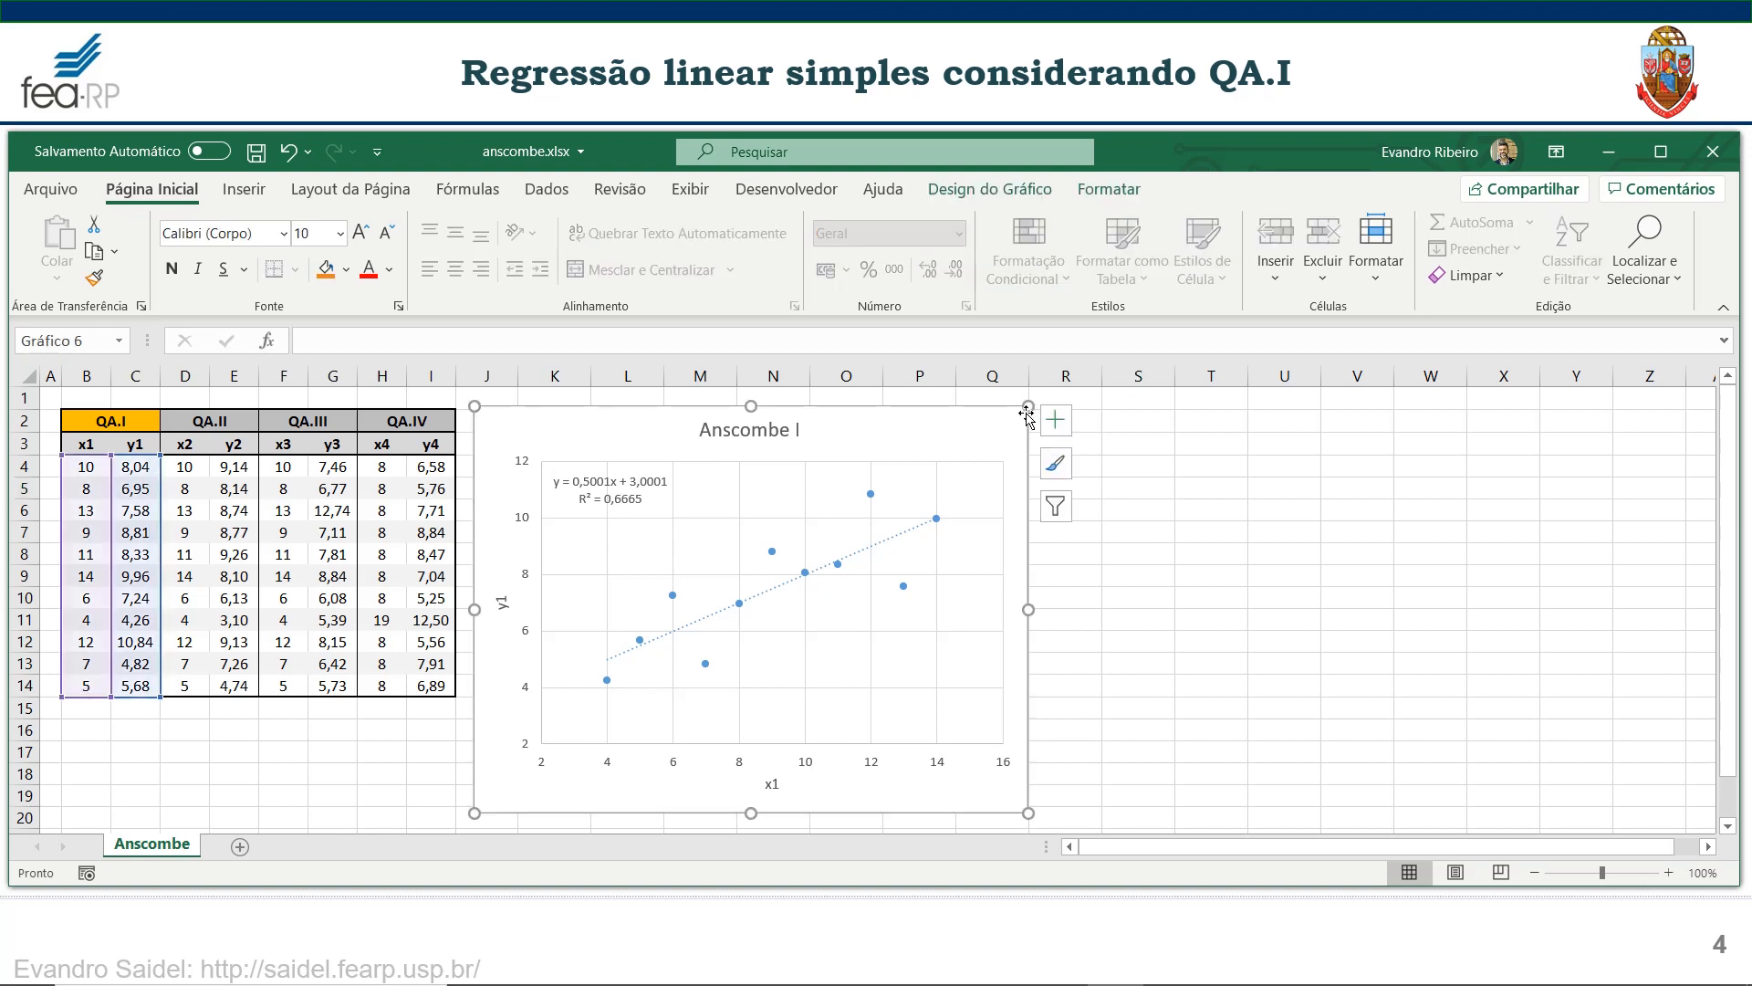
left_click_drag(1027, 410, 1025, 417)
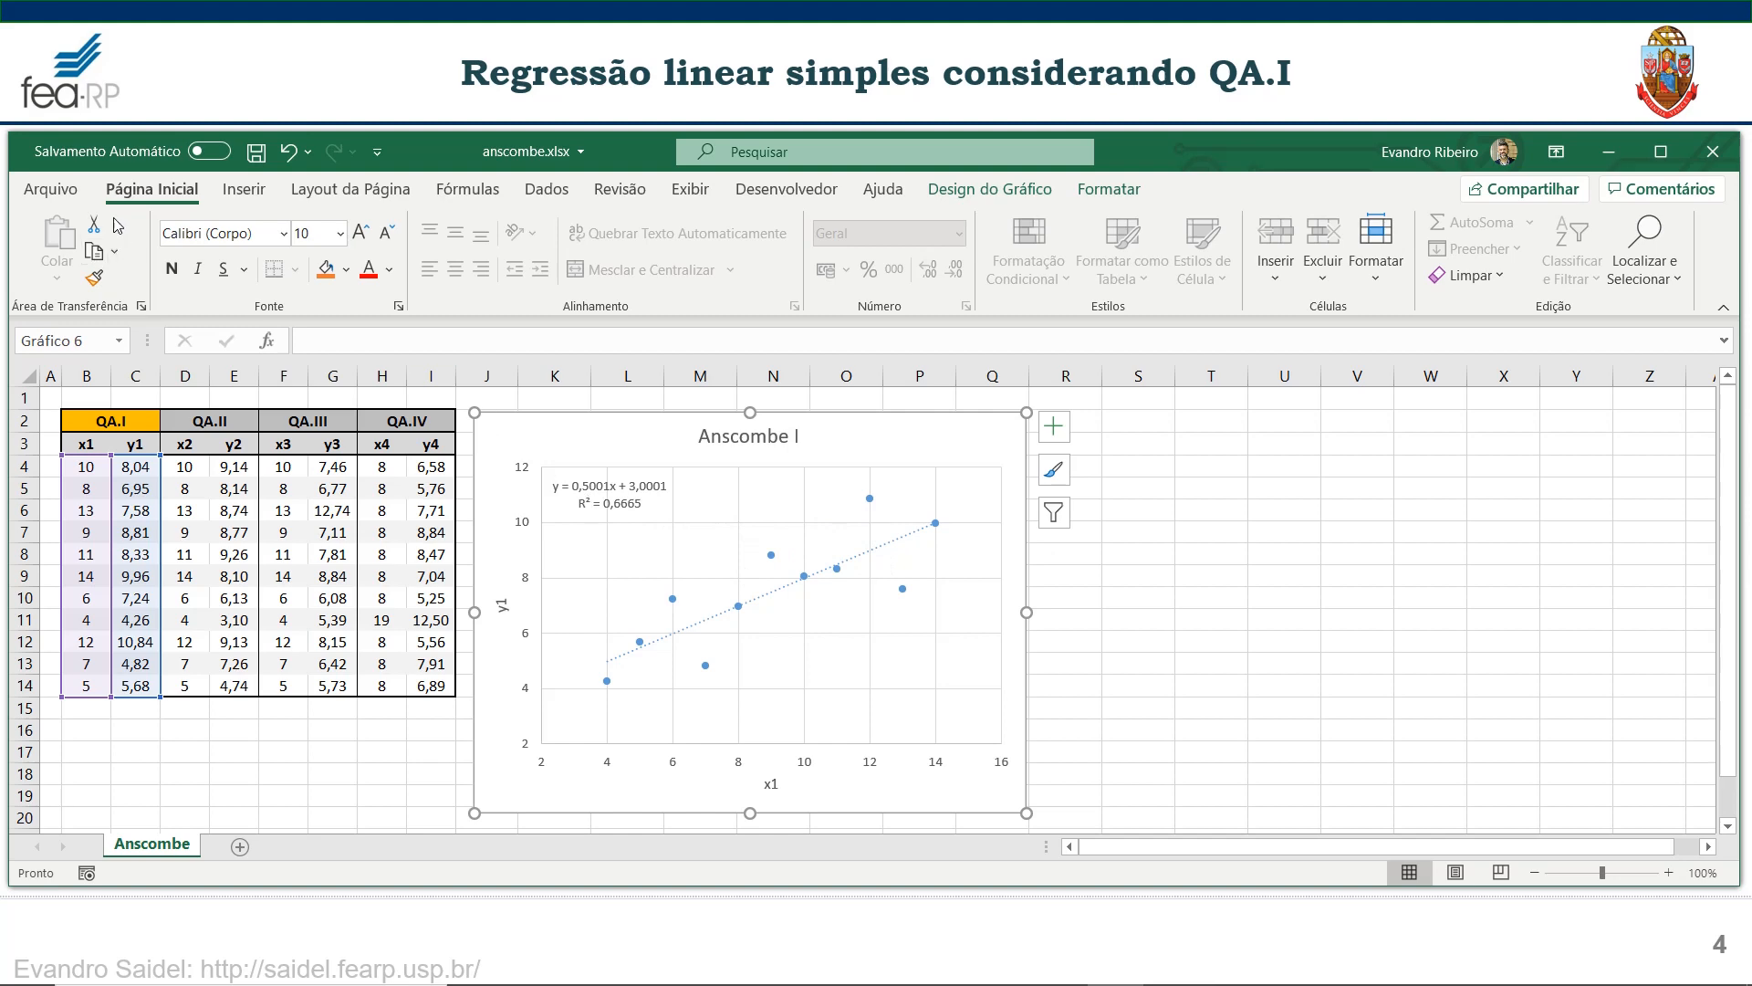
- Open the list of available Excel add-ins (Suplementos do Excel) from the program options
left_click(548, 189)
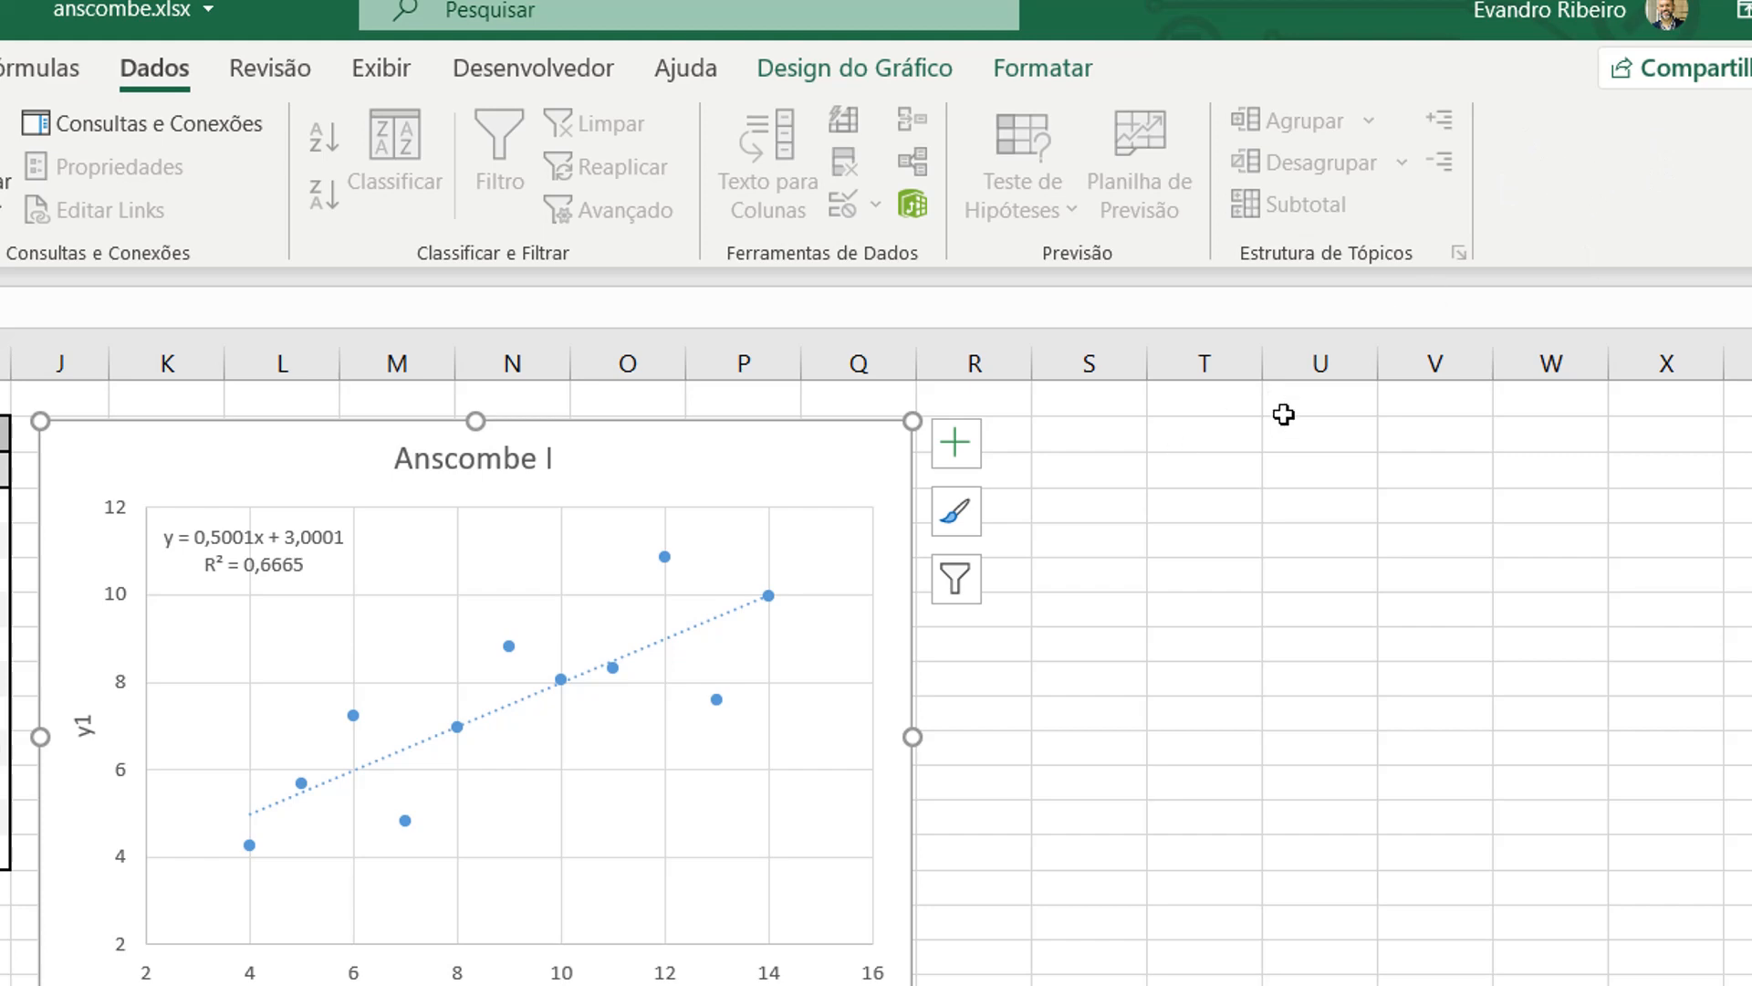
left_click(1315, 429)
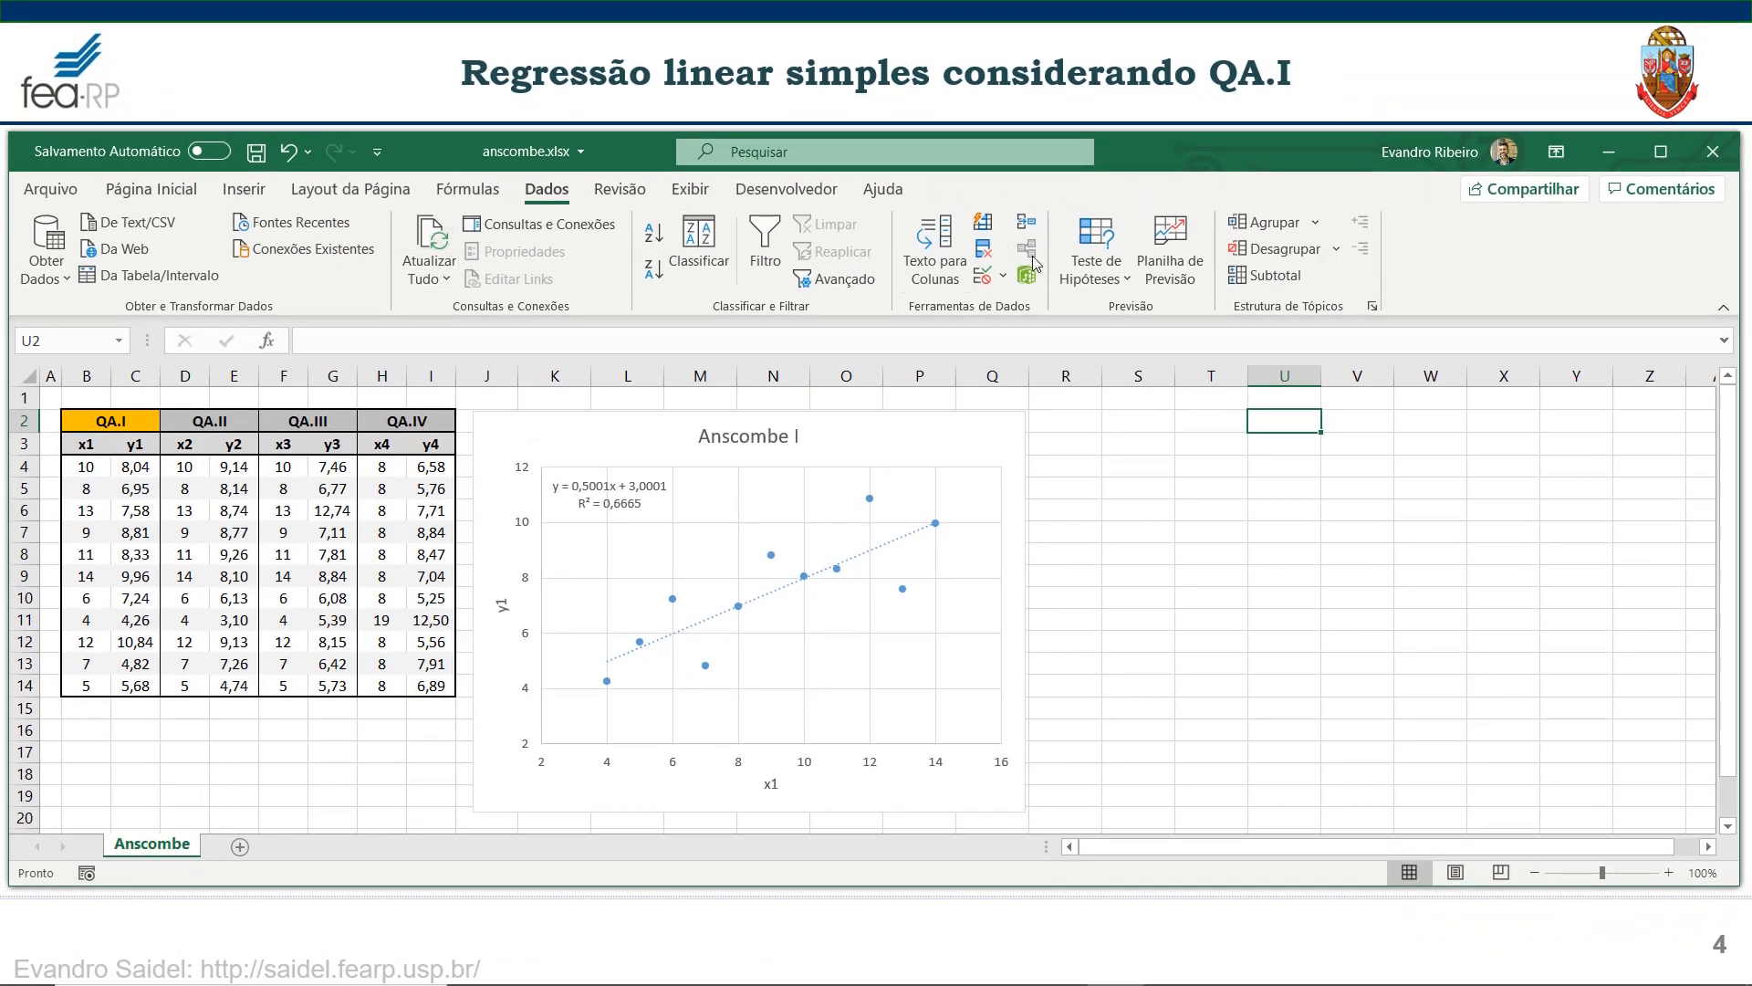
left_click(50, 190)
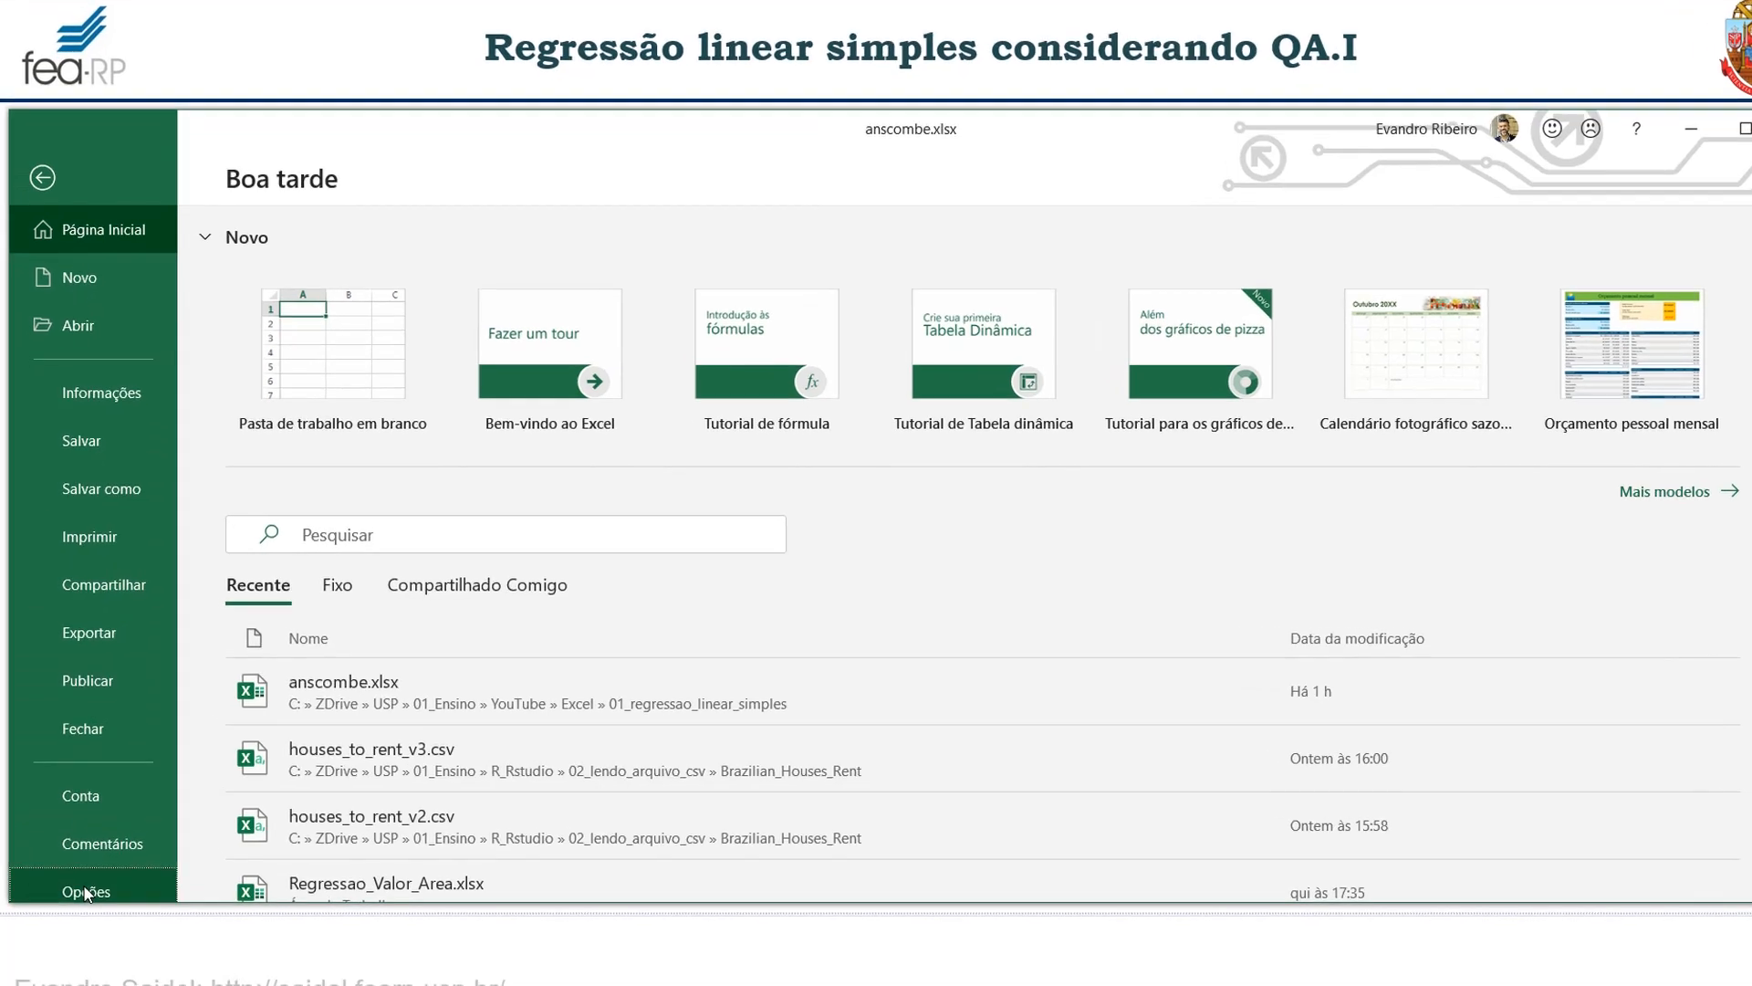
left_click(84, 891)
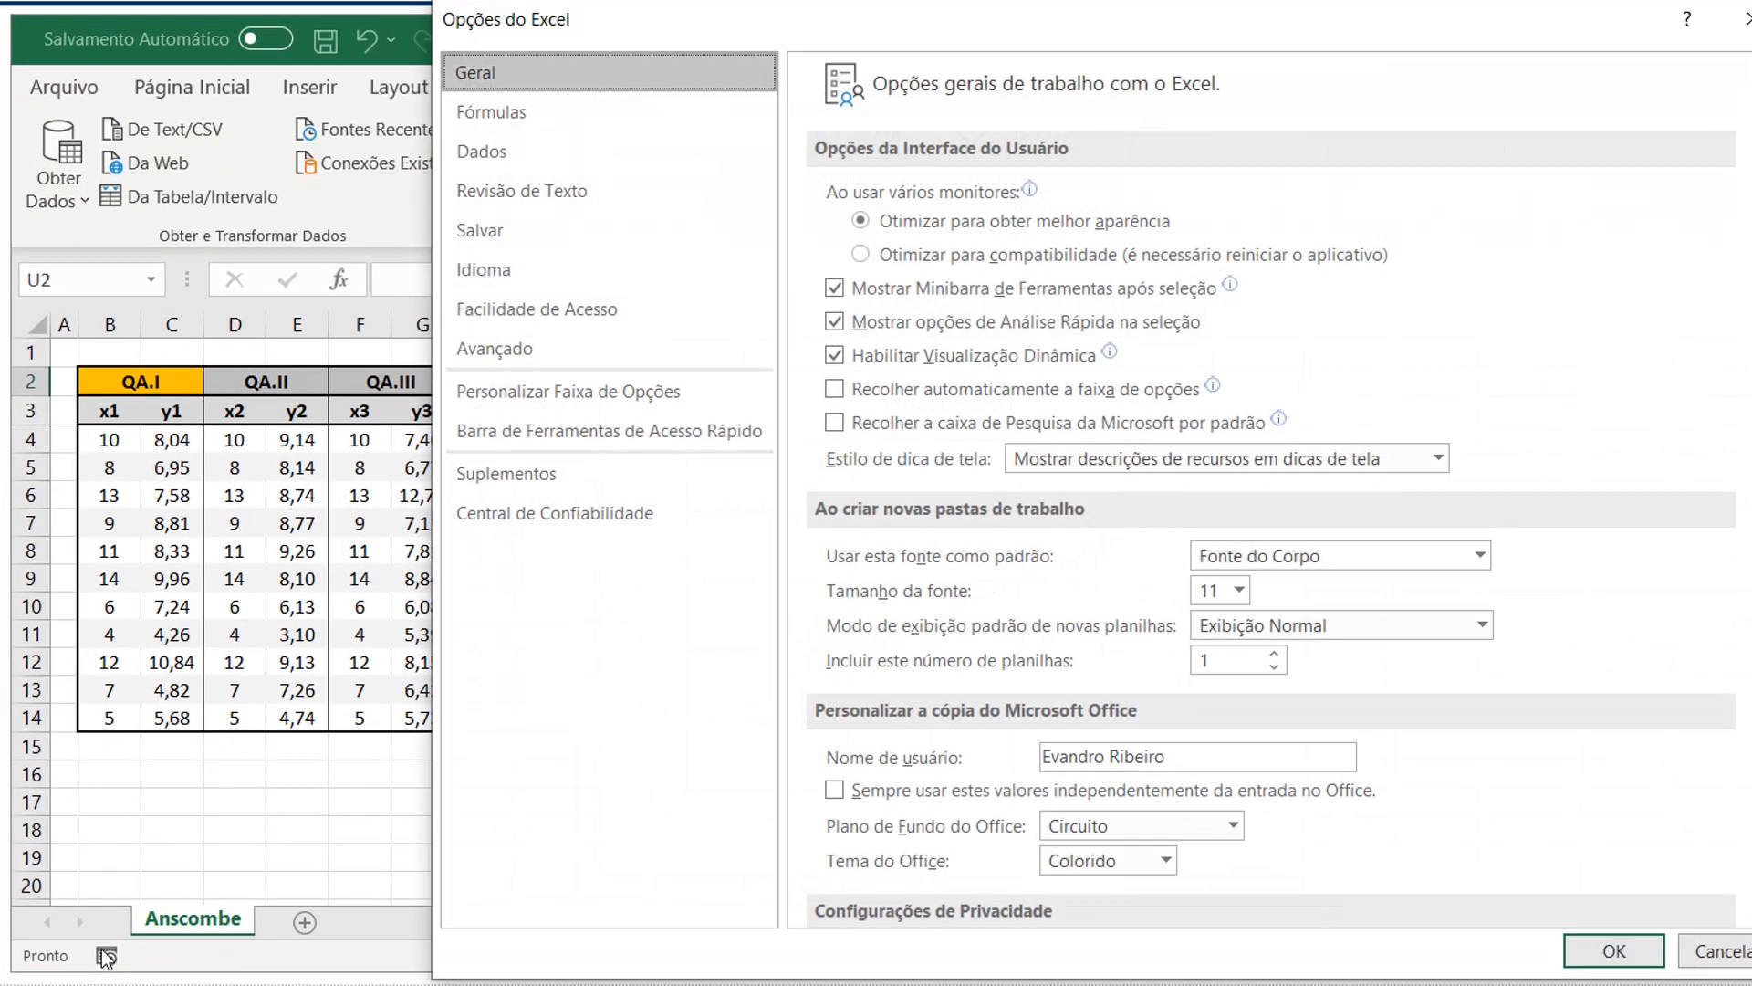
left_click_drag(1018, 39, 848, 40)
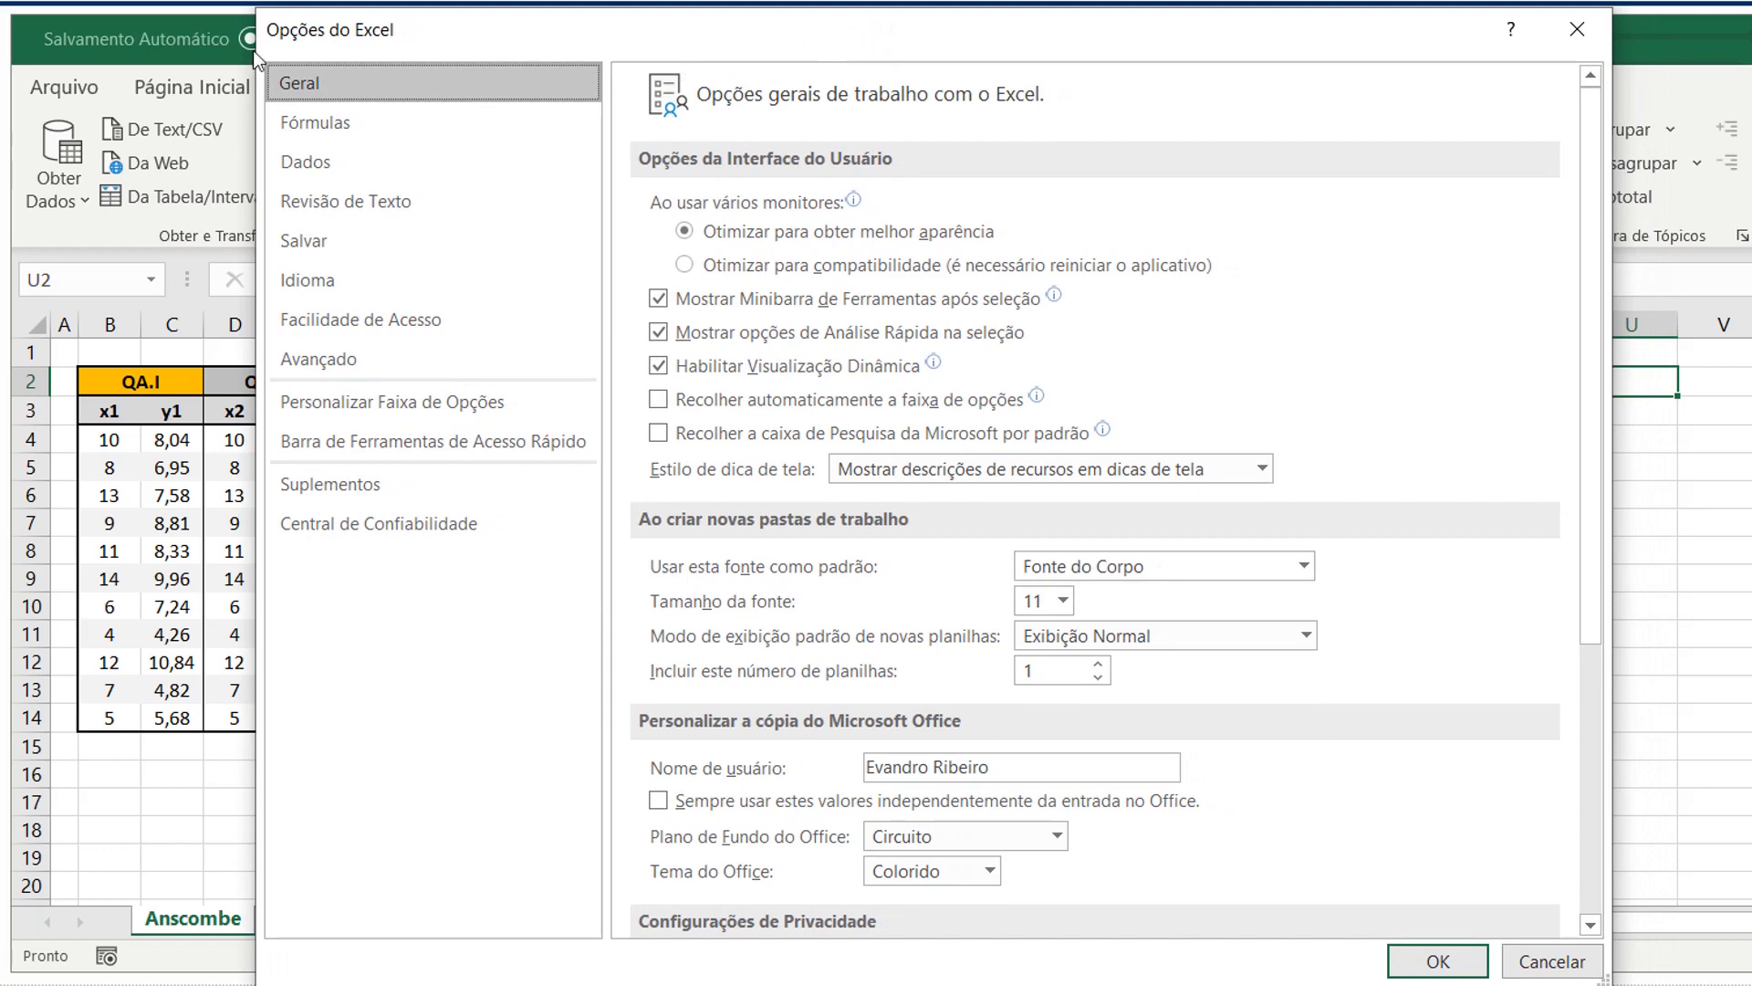
left_click(341, 490)
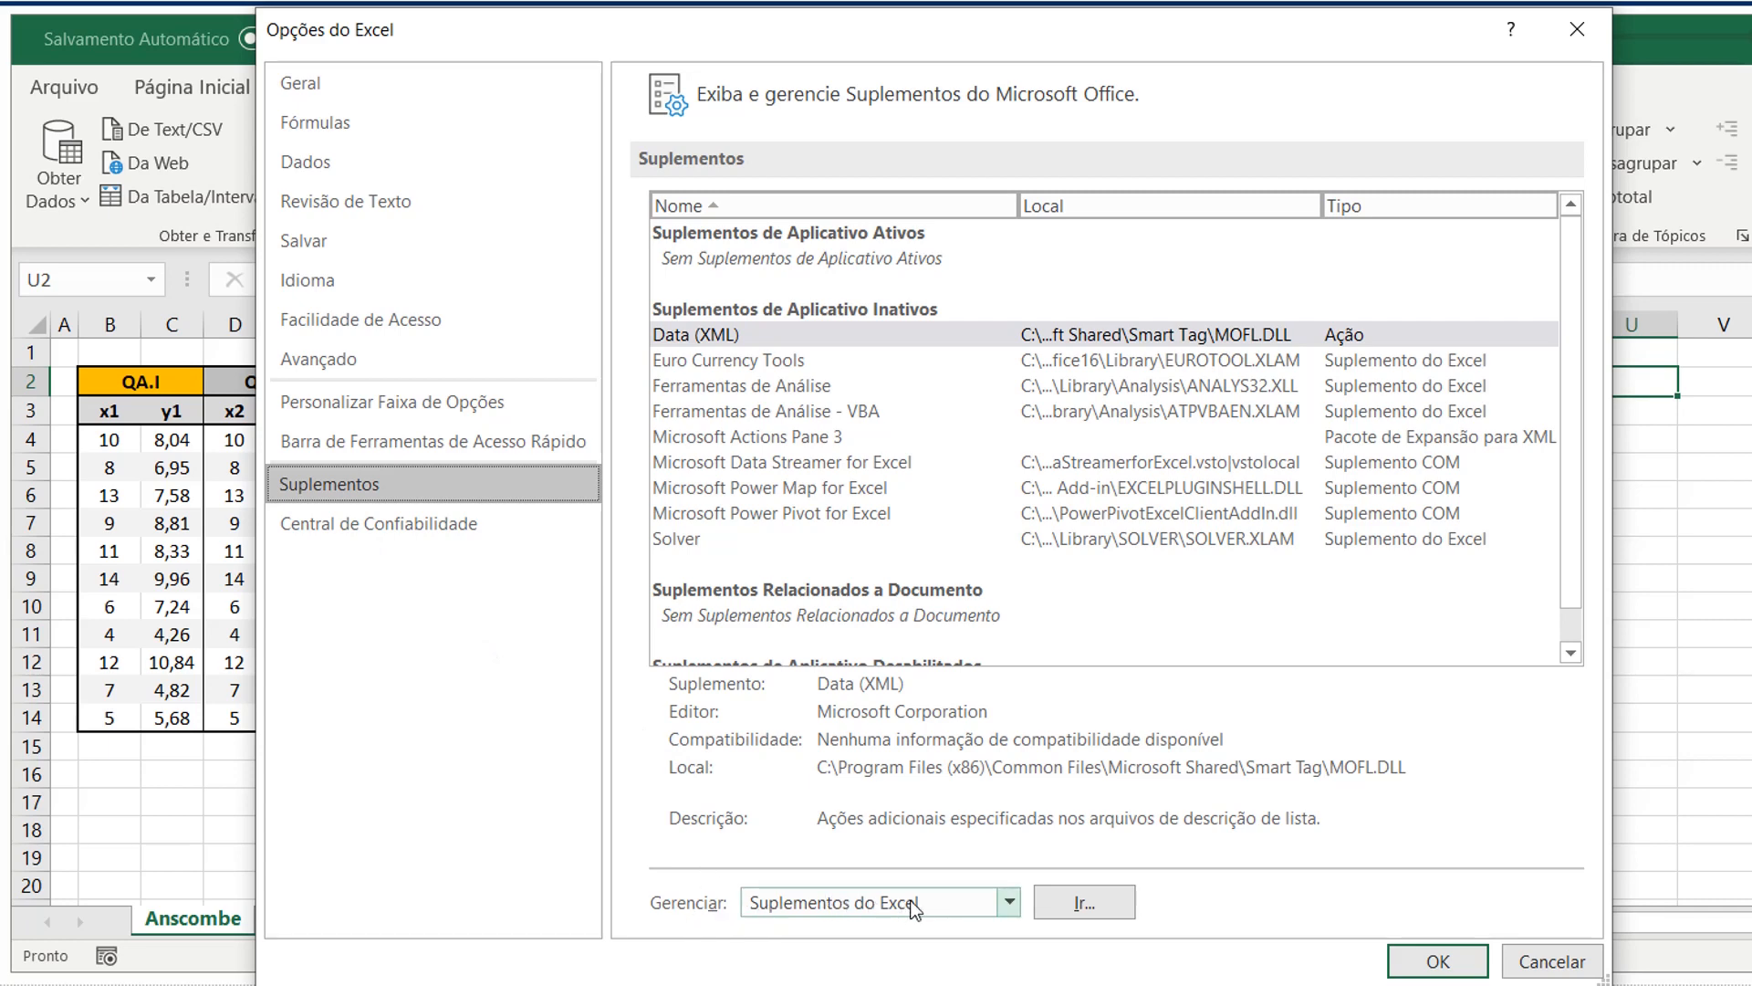
left_click(1100, 906)
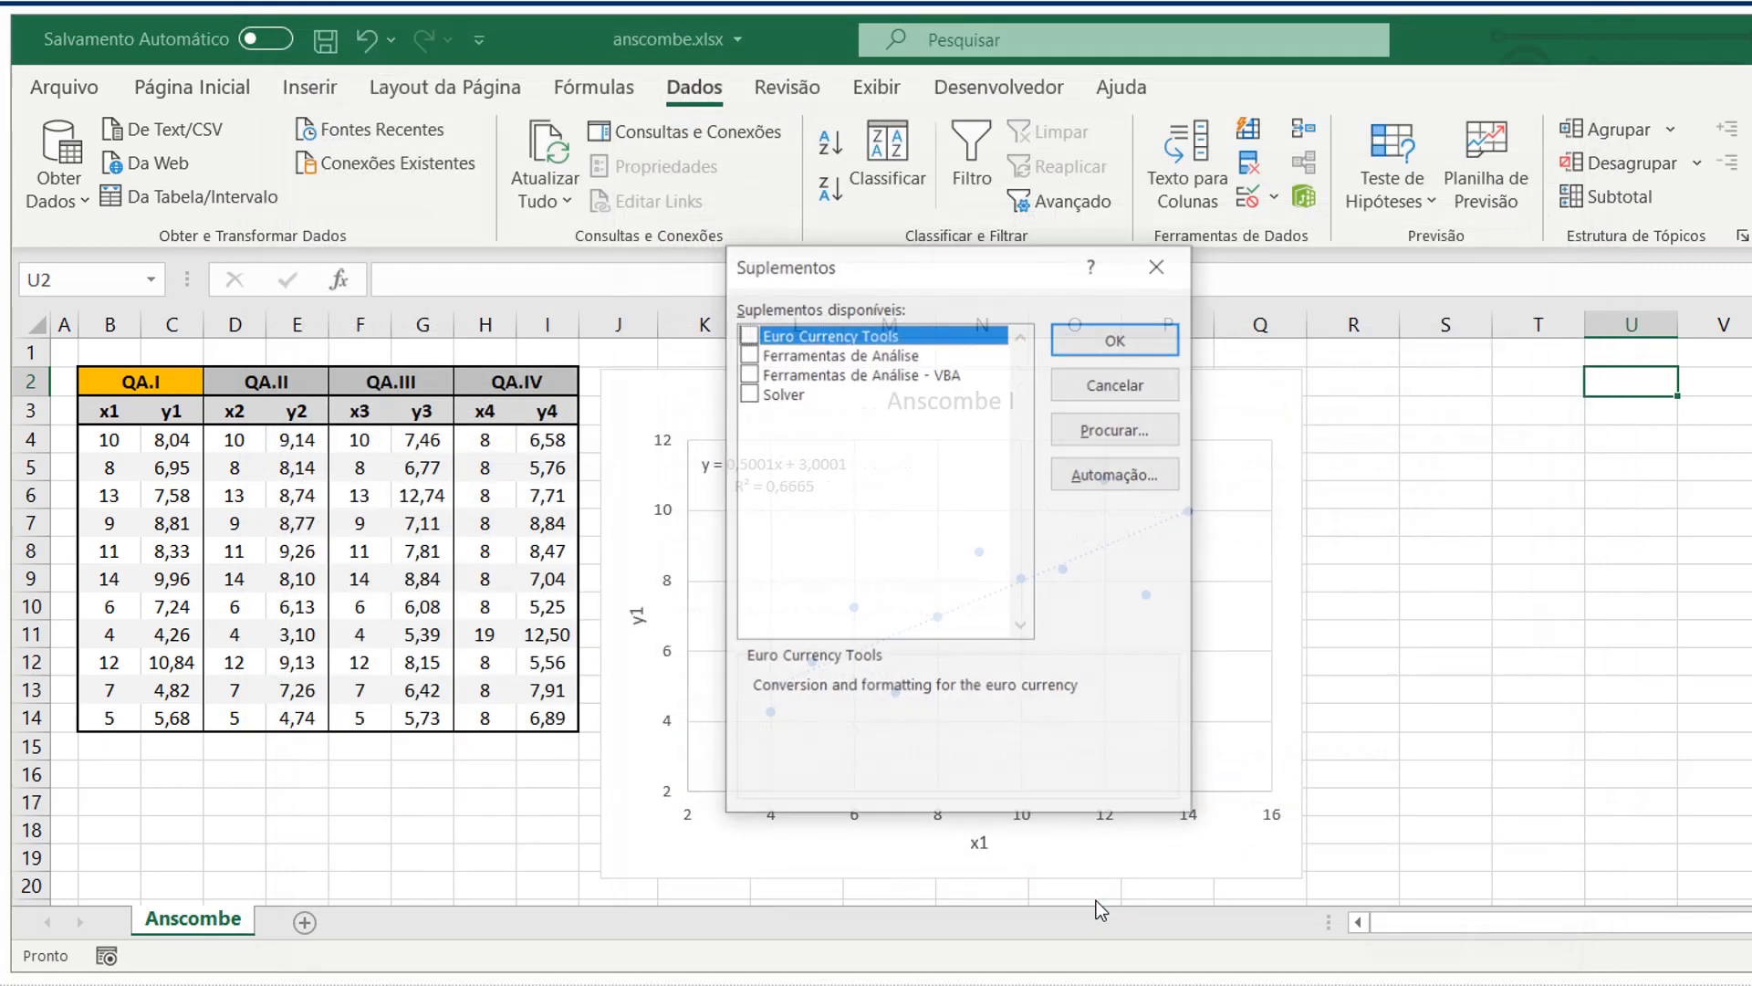
- Enable the Ferramentas de Análise and Solver add-ins
left_click_drag(1026, 269, 931, 321)
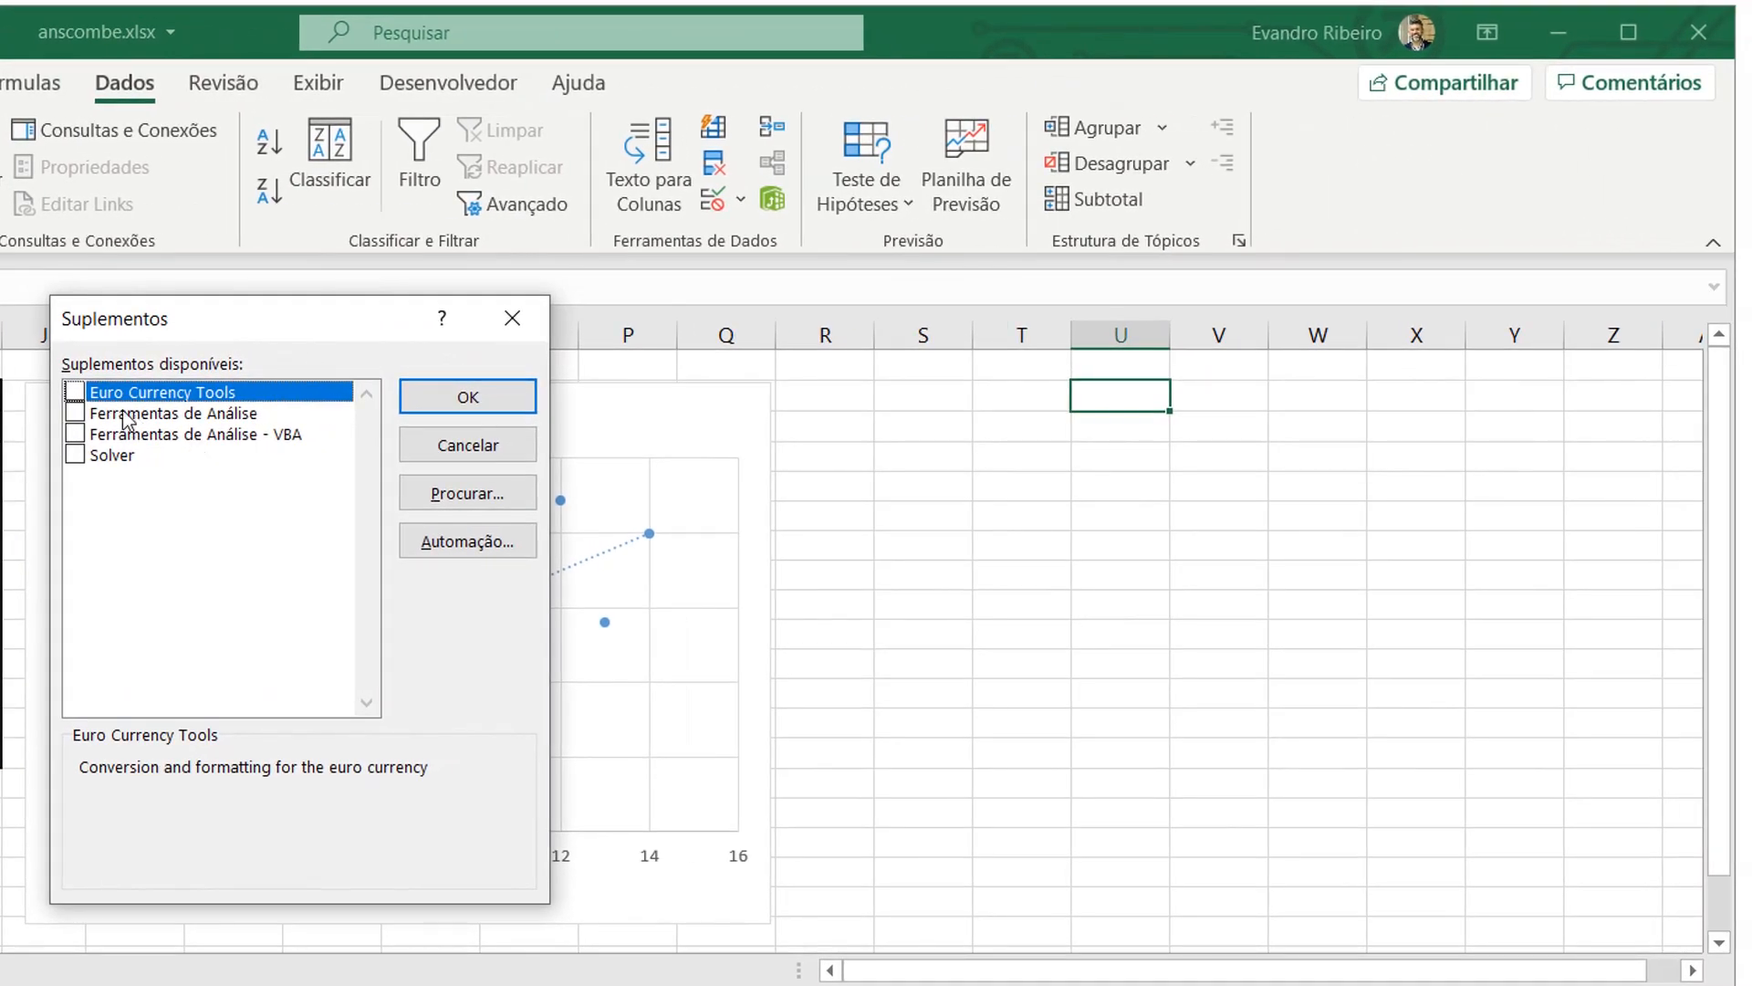
left_click(74, 415)
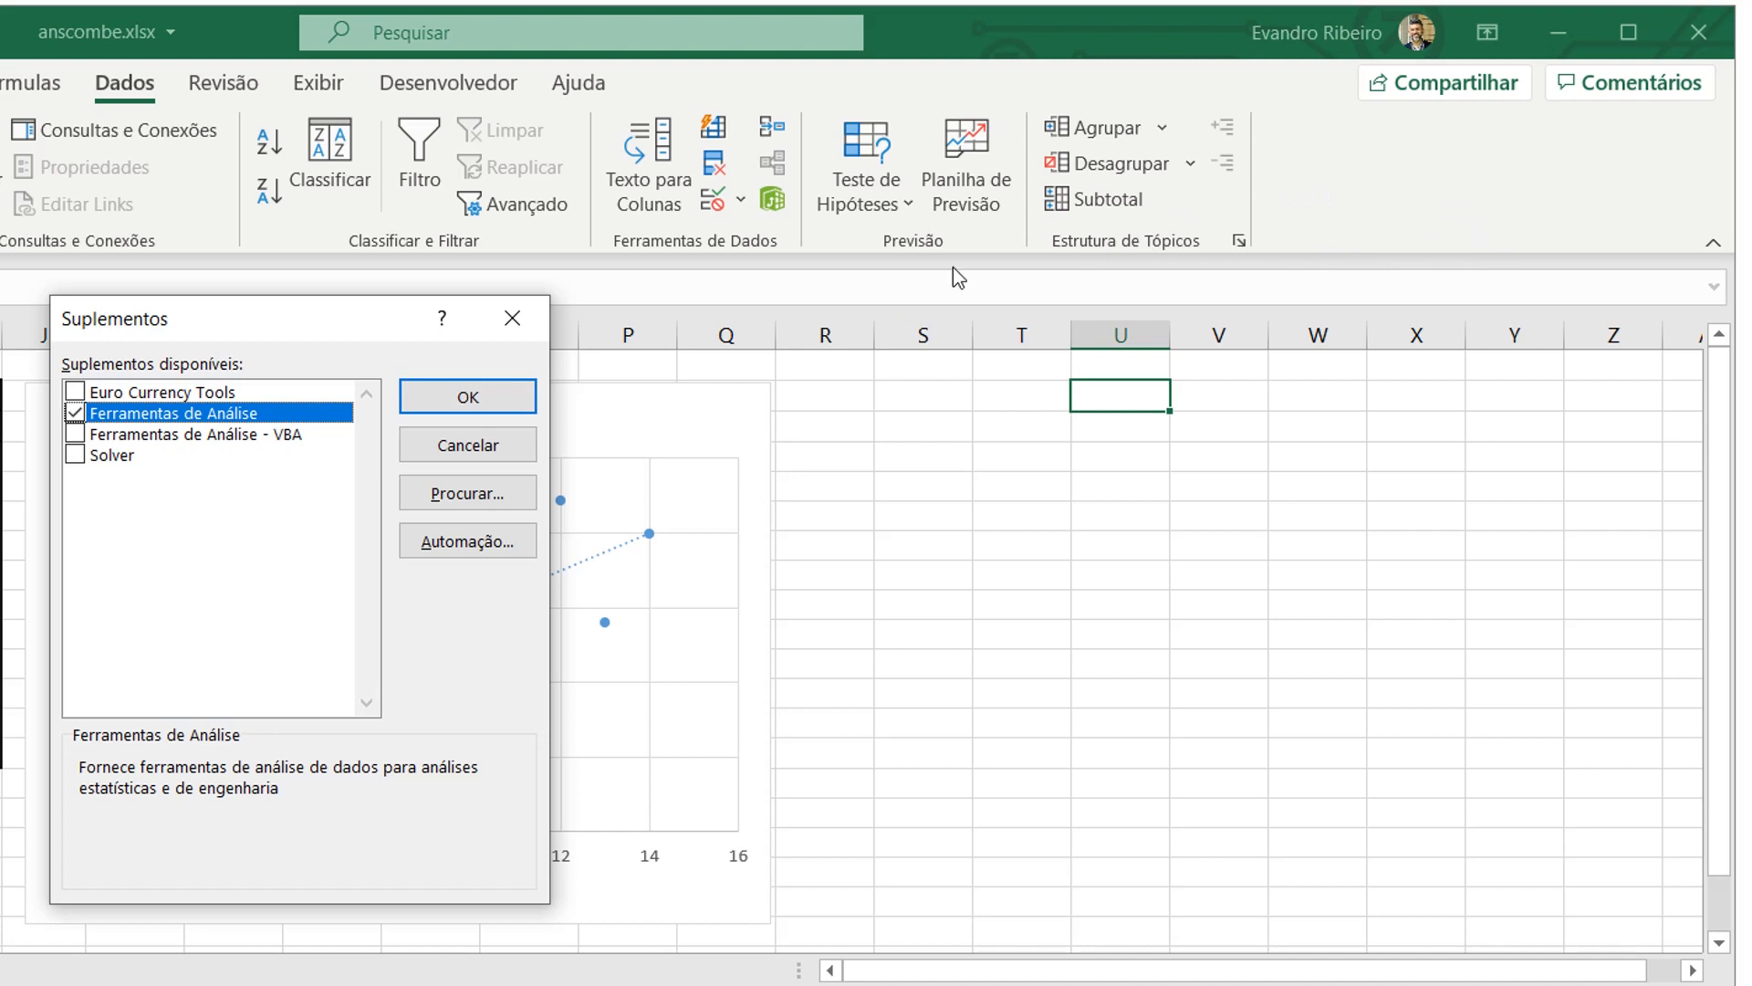
left_click(75, 455)
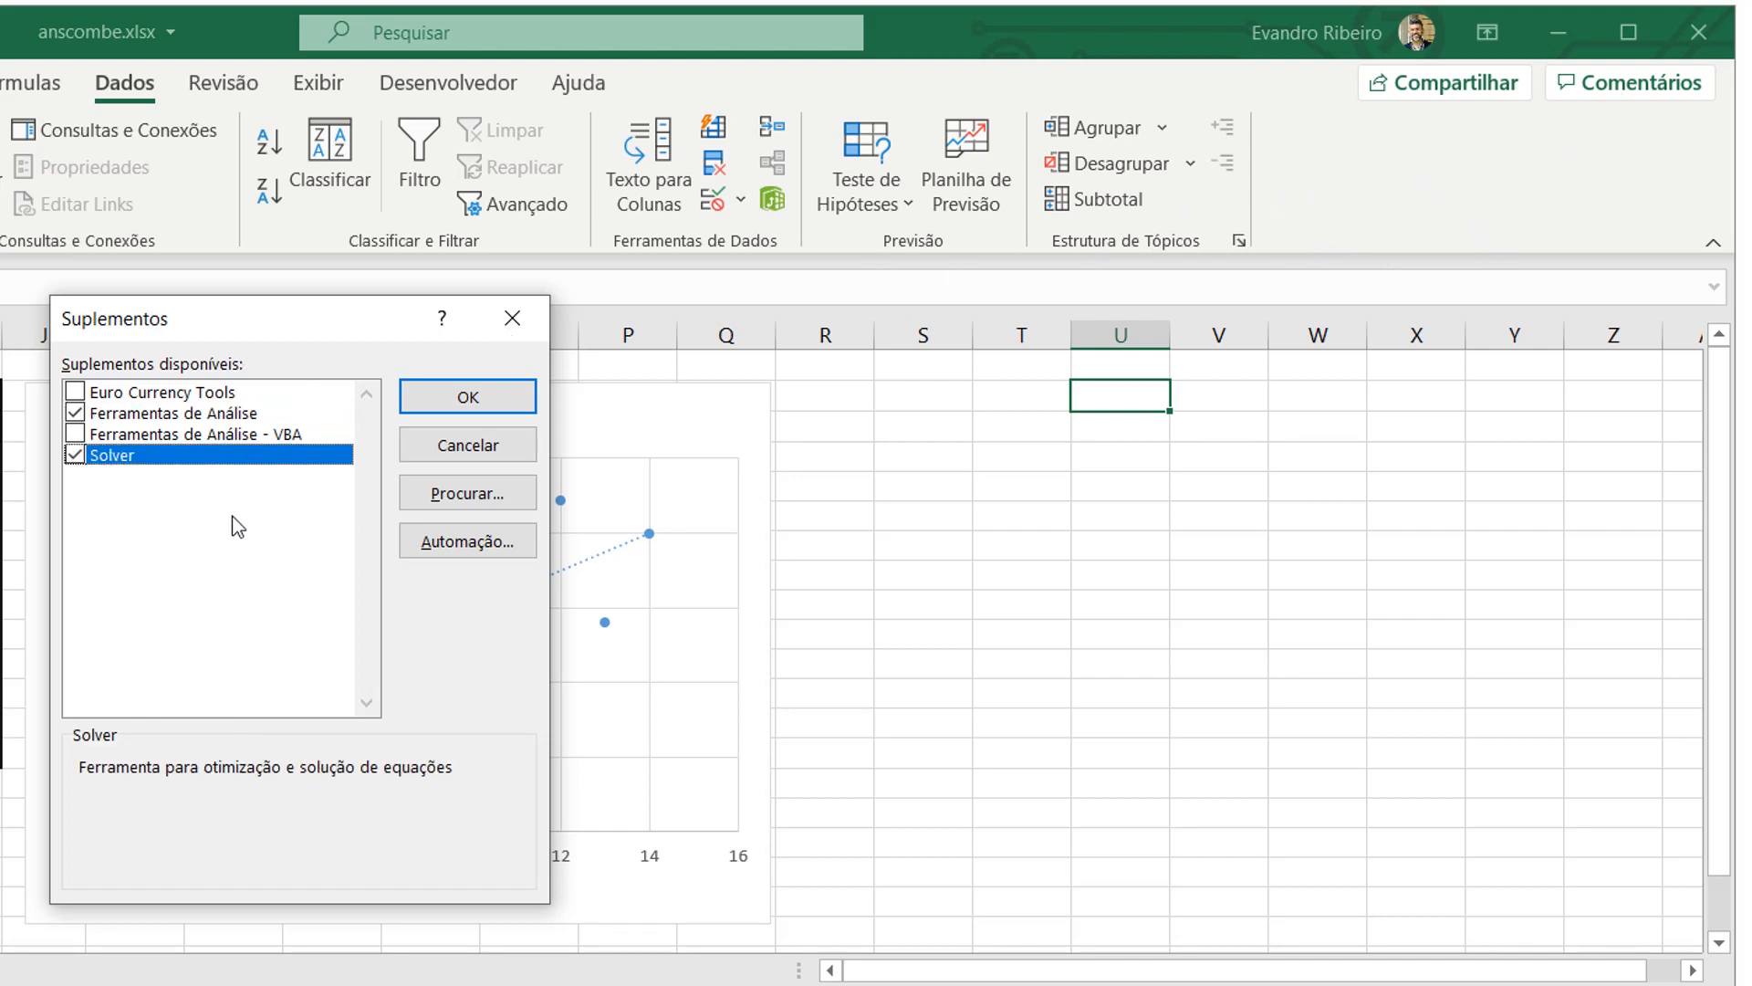
left_click(469, 396)
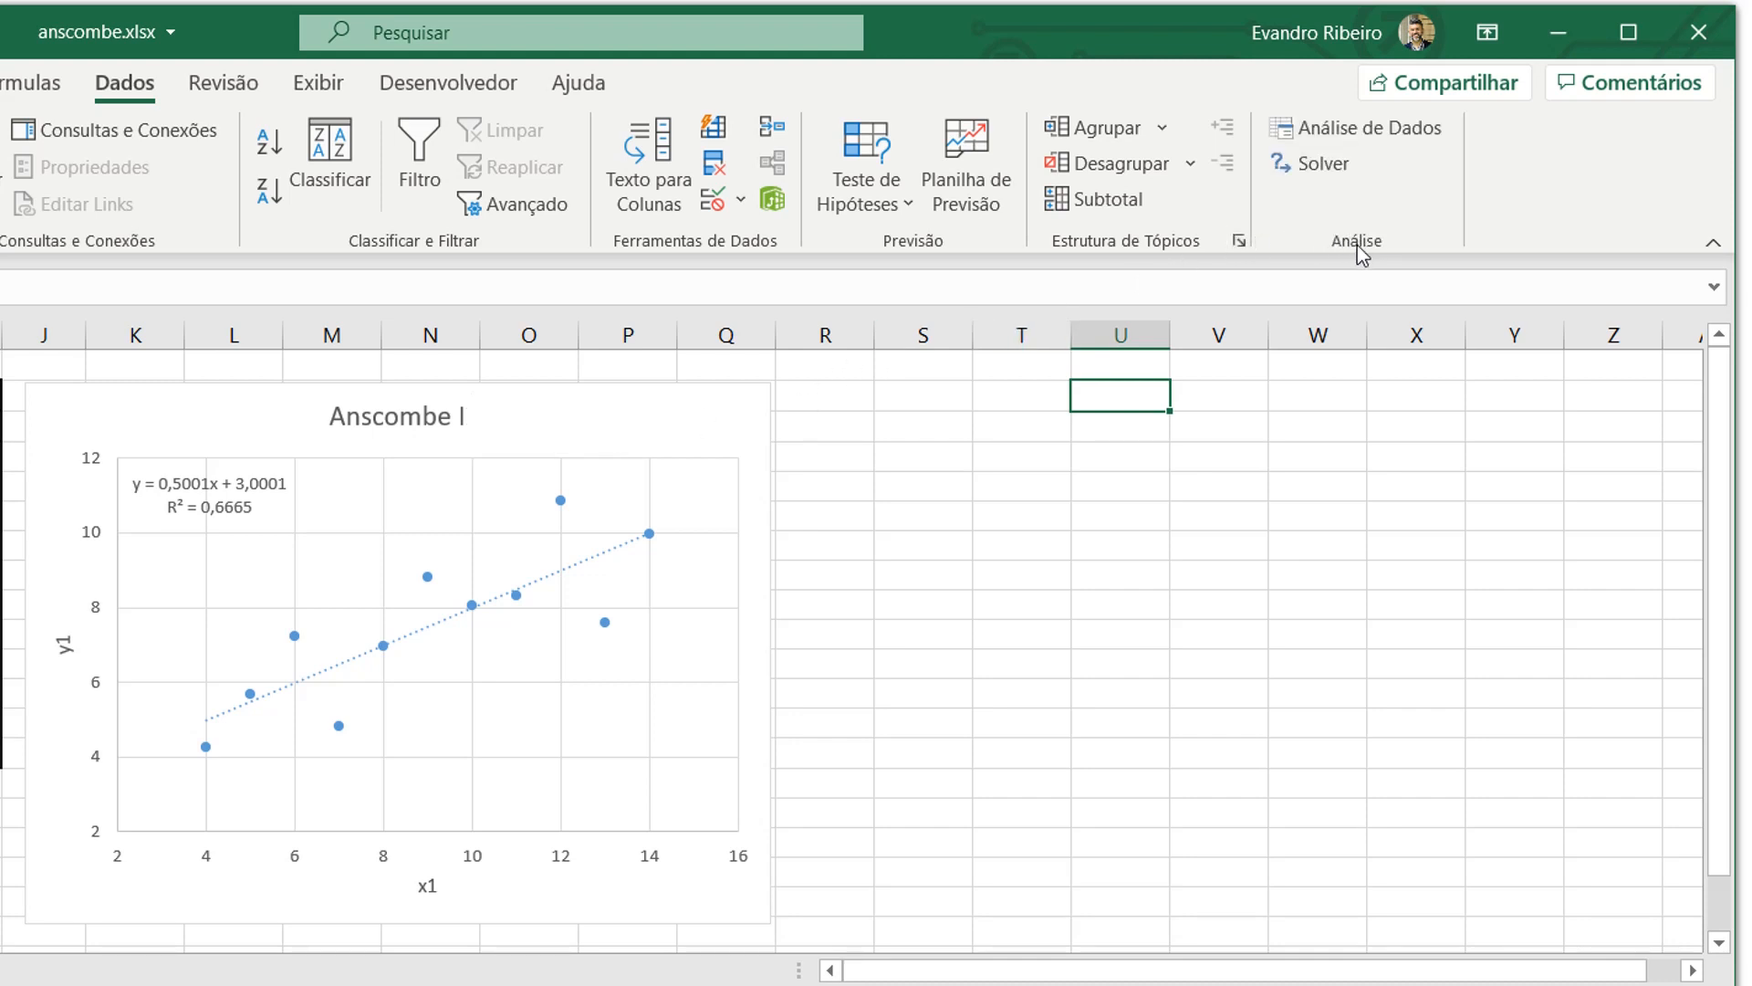
left_click(1353, 166)
left_click(2, 82)
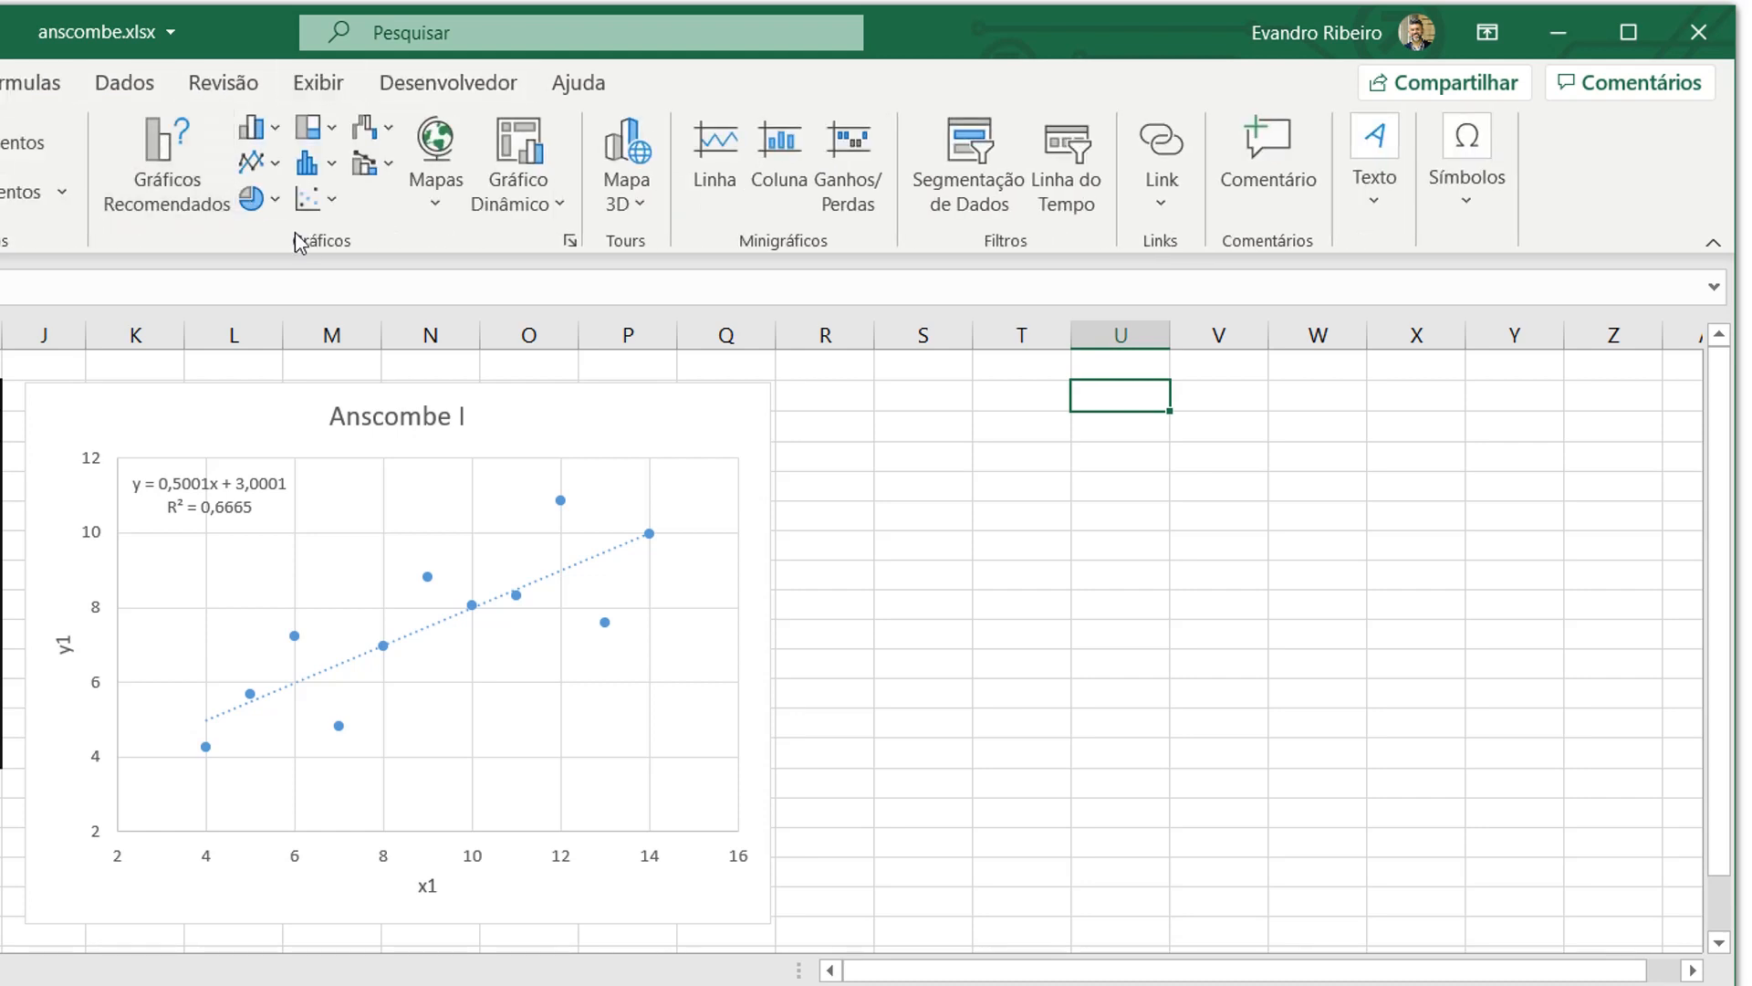
left_click(125, 84)
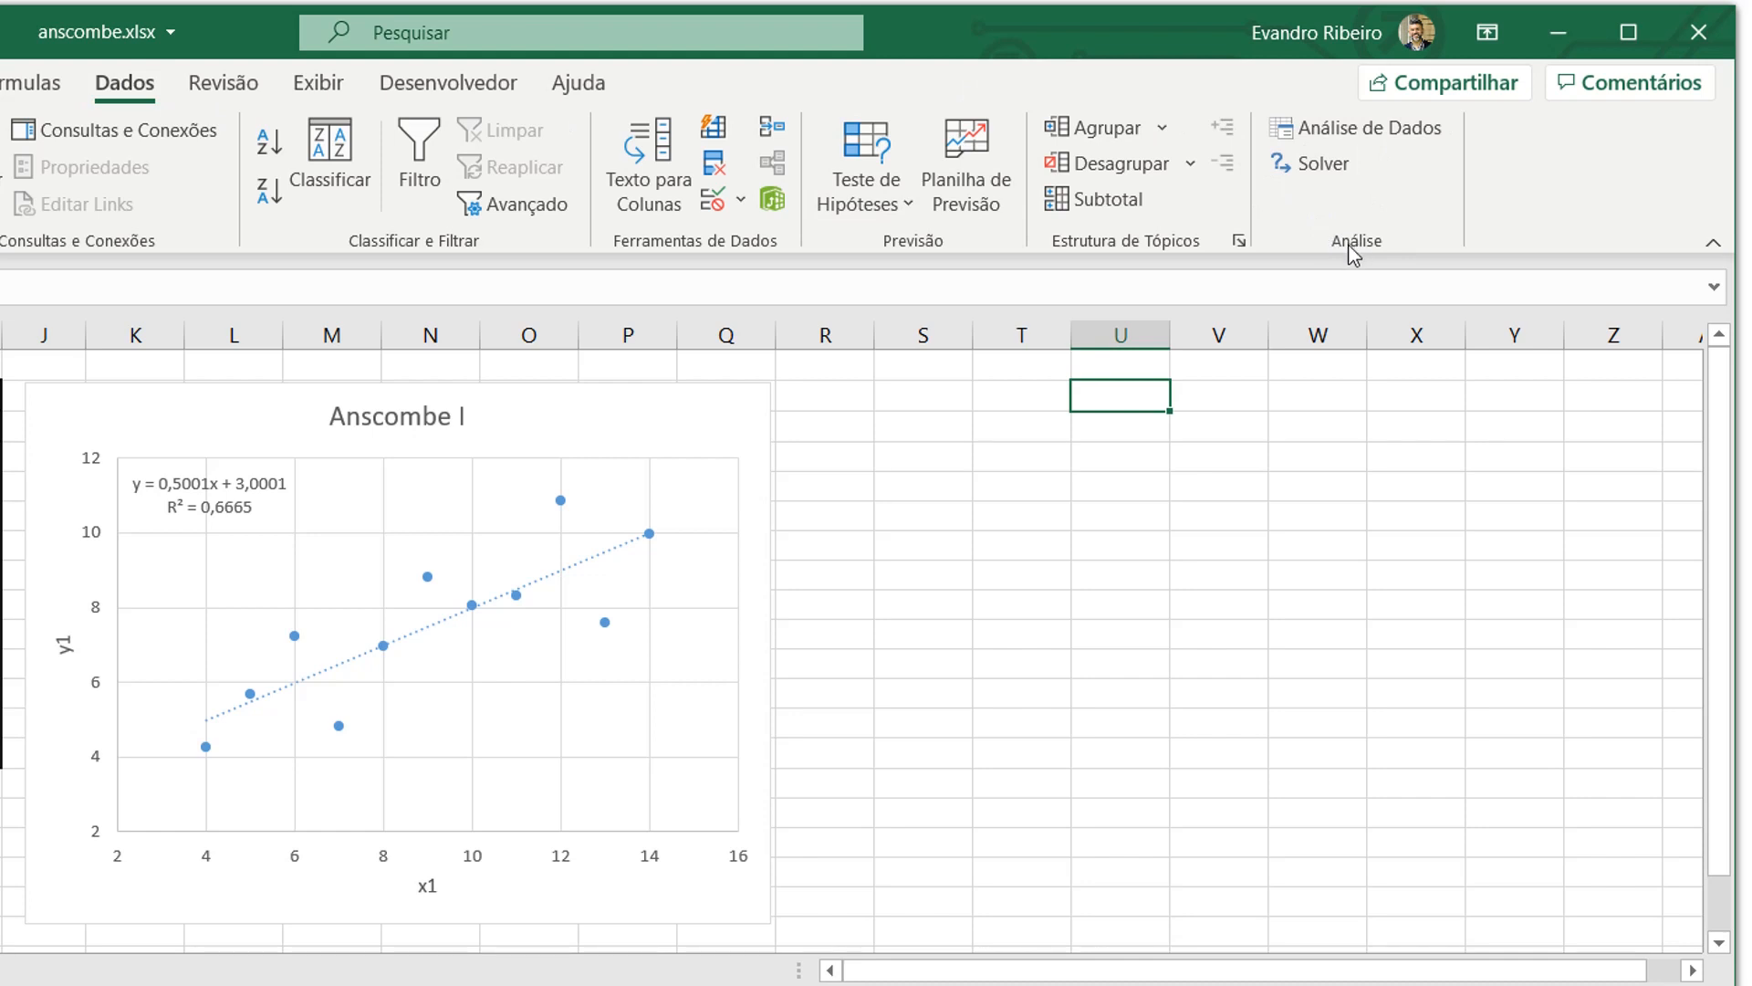
- Start the Regressão tool from Análise de Dados and place its dialog beside the data table
left_click(1367, 129)
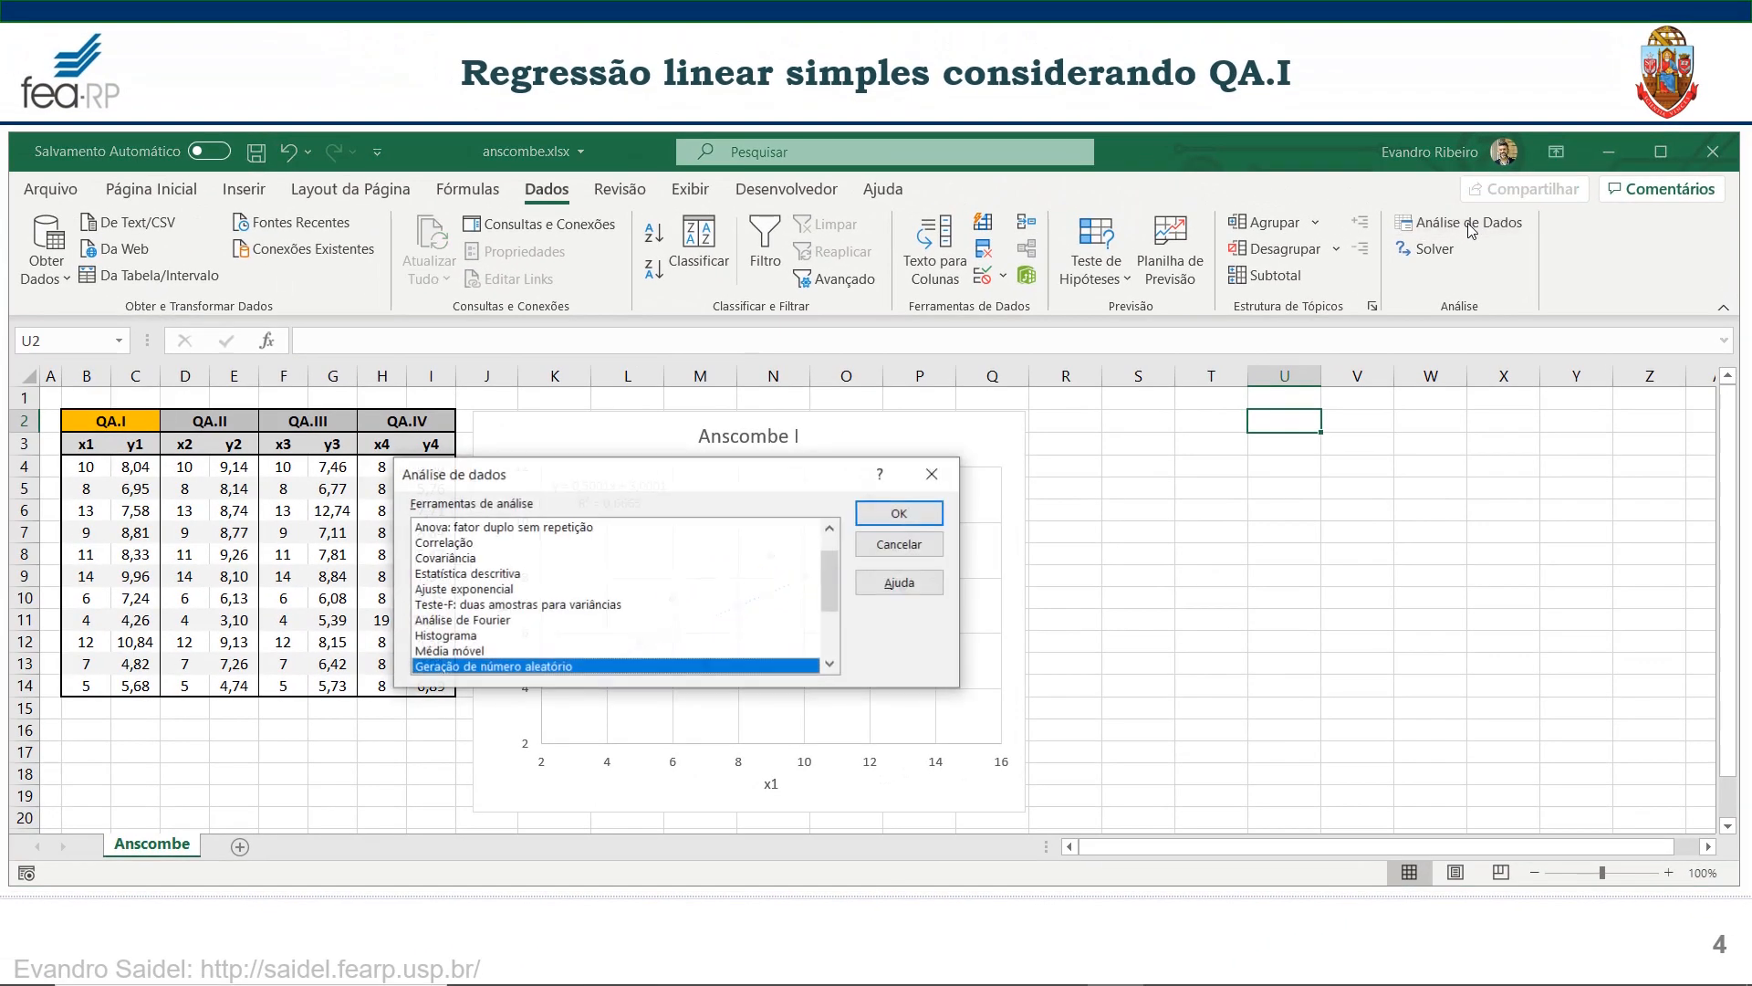
left_click_drag(694, 482, 763, 435)
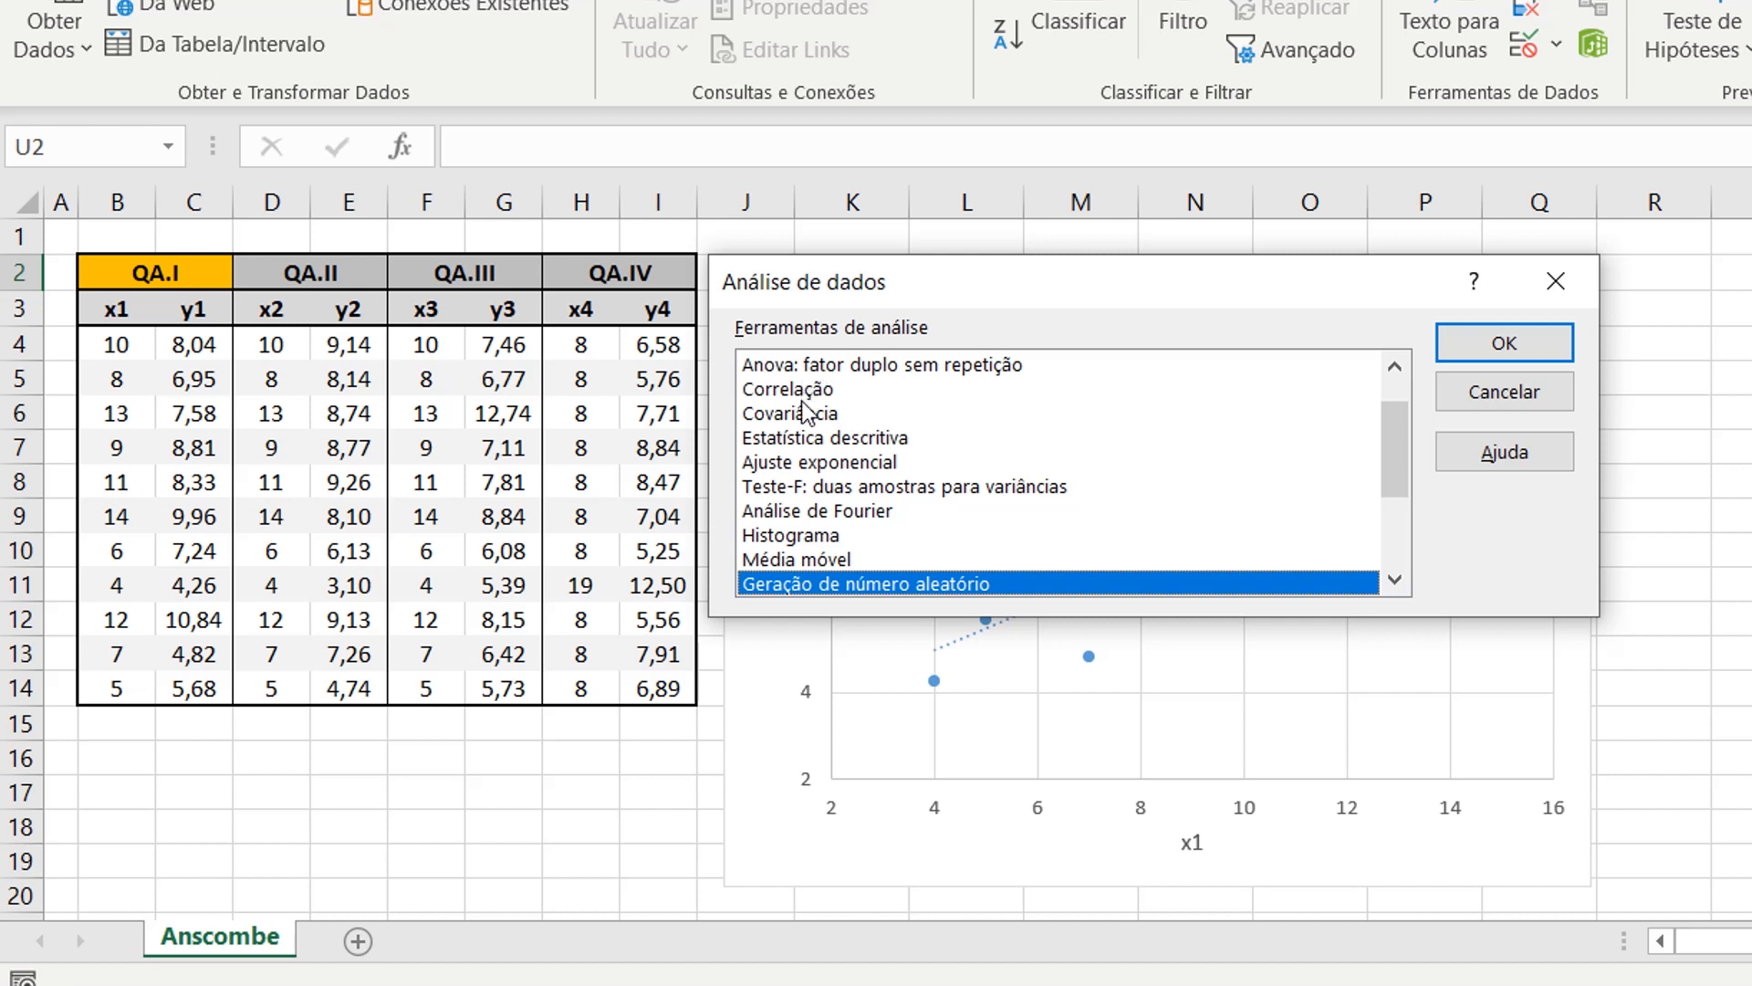
left_click_drag(1399, 442, 1398, 490)
left_click(794, 517)
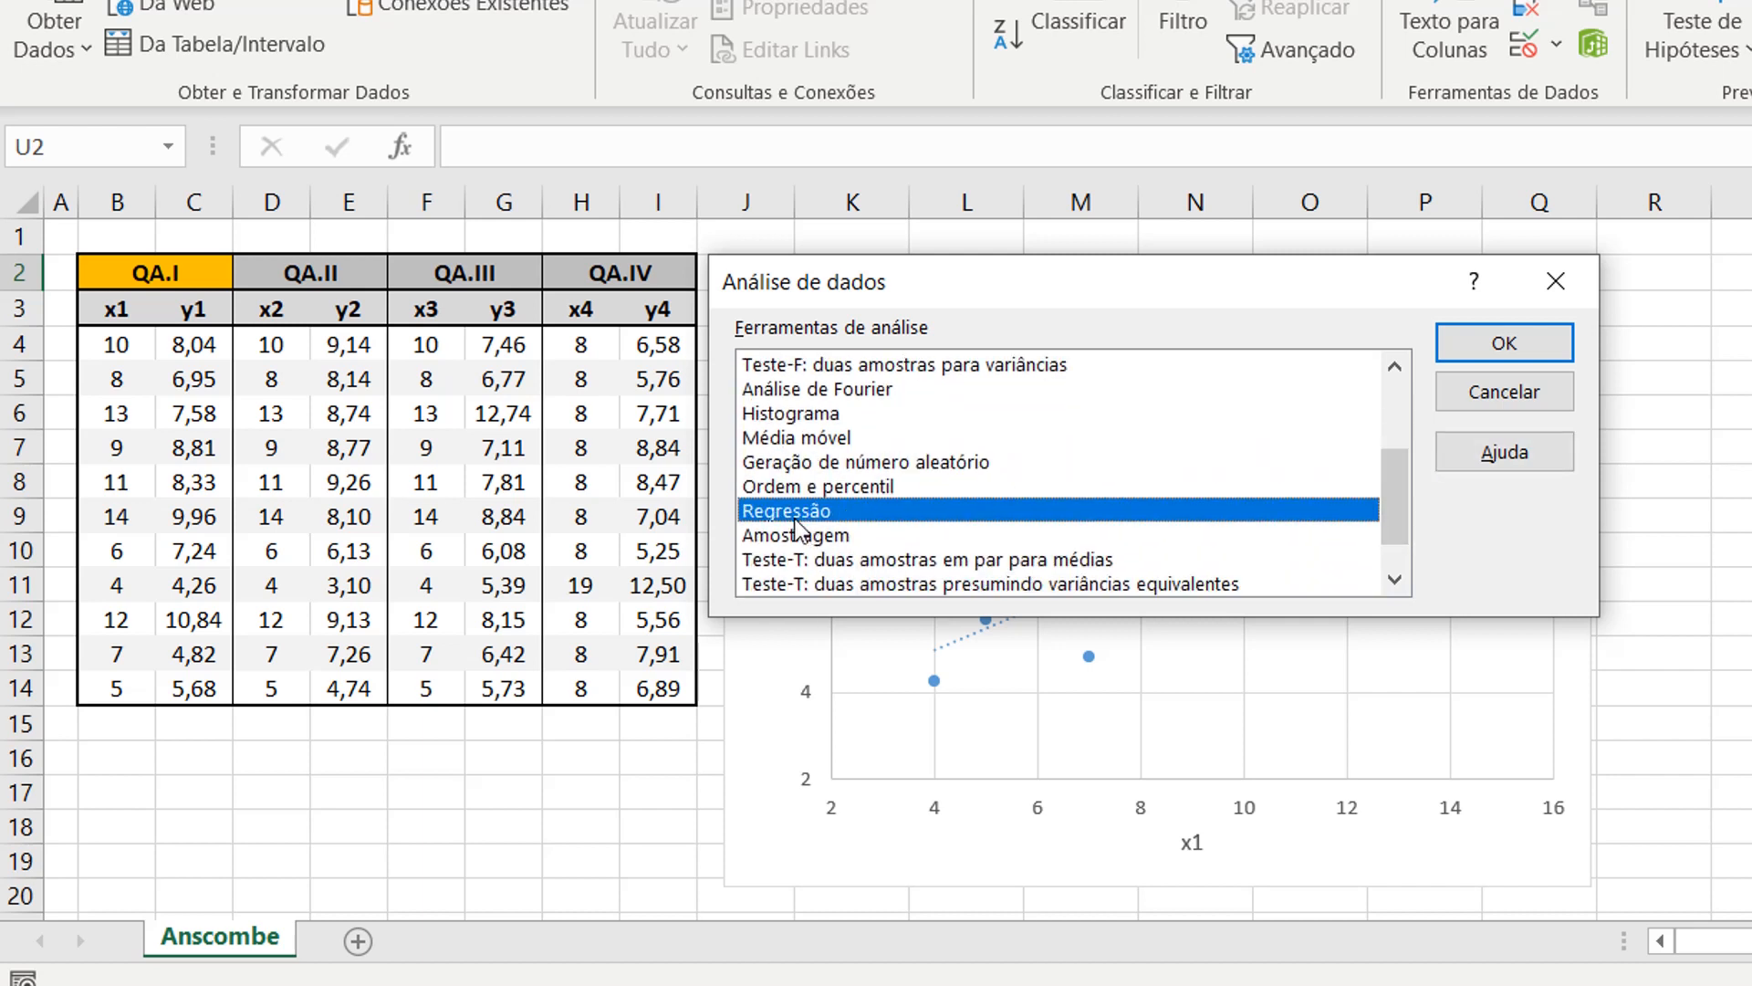
left_click(1480, 351)
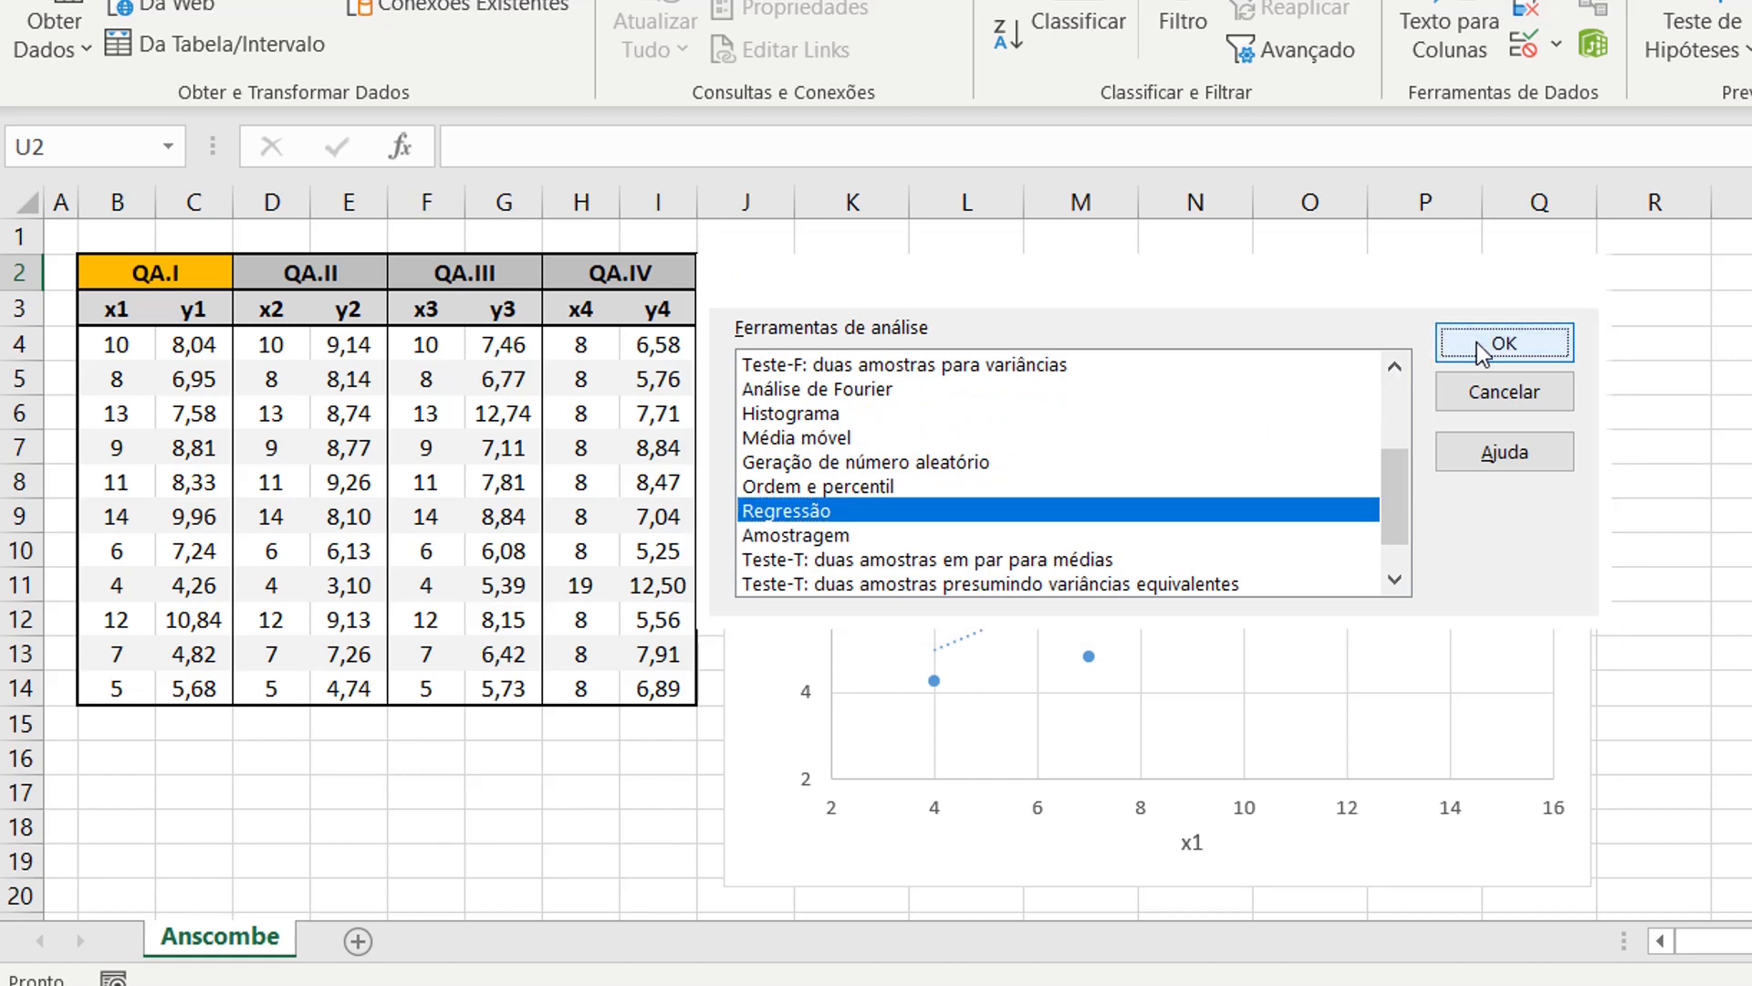
left_click_drag(1312, 126, 1314, 252)
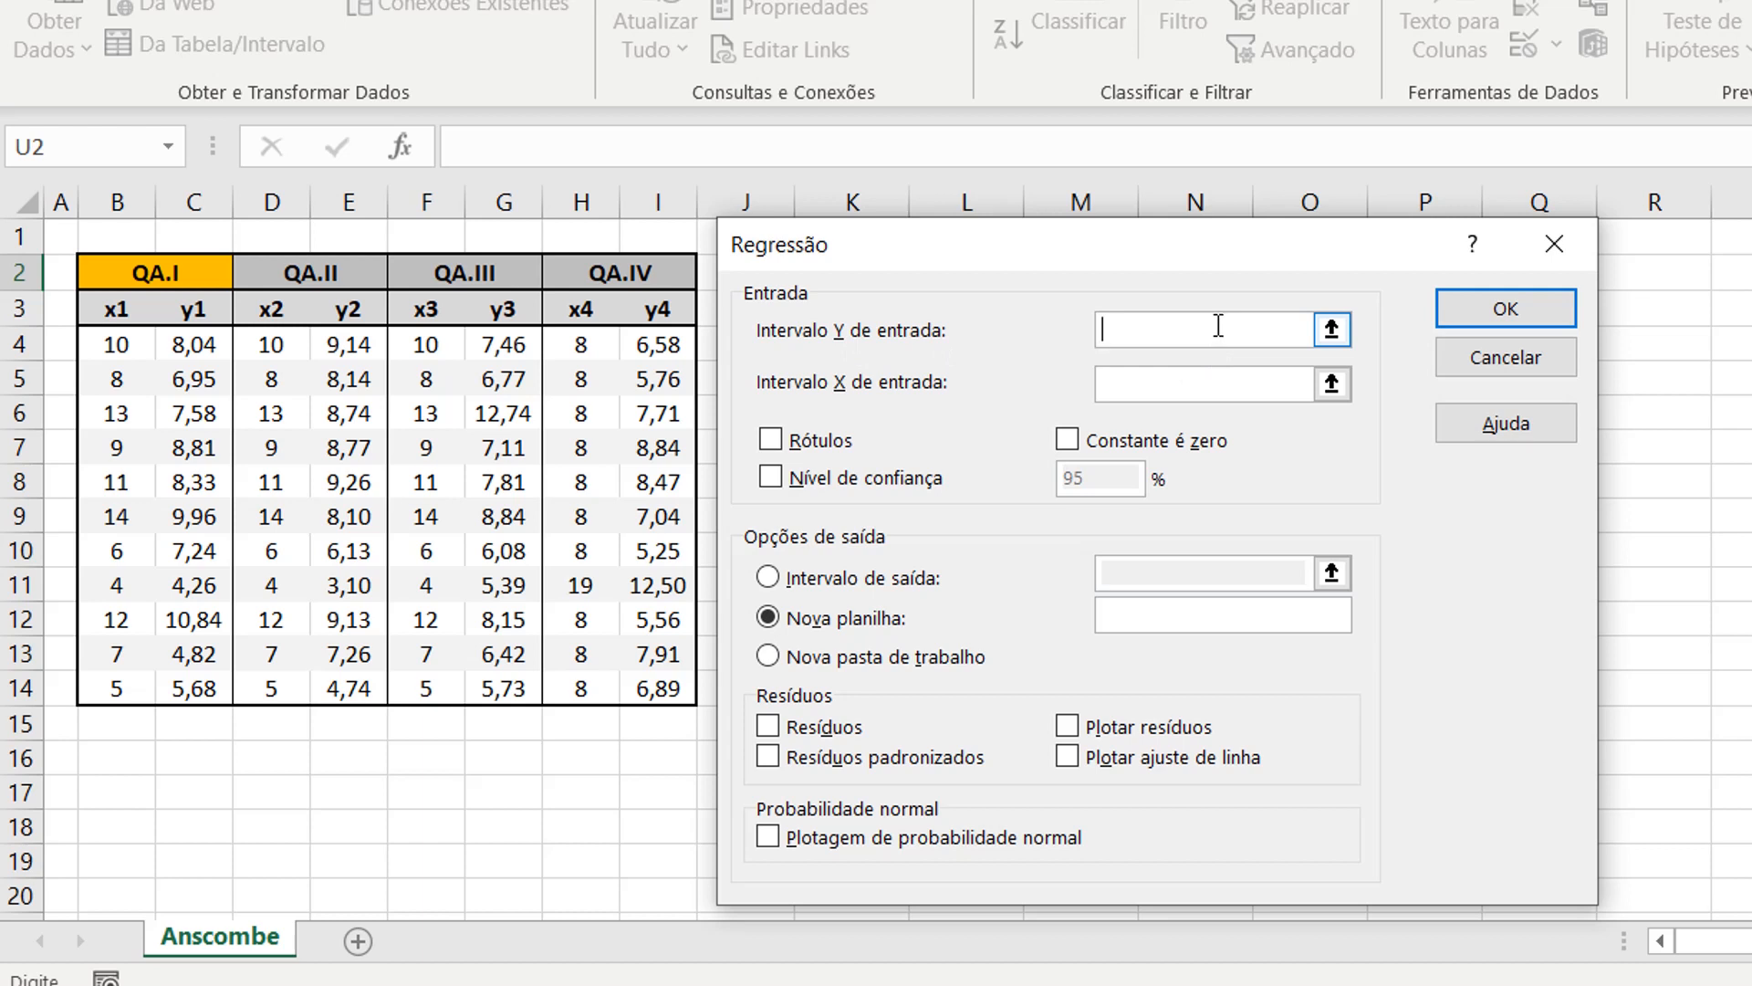
- Set the regression's Y input range to $C$3:$C$14, the y1 column of QA.I including its header
left_click(1331, 329)
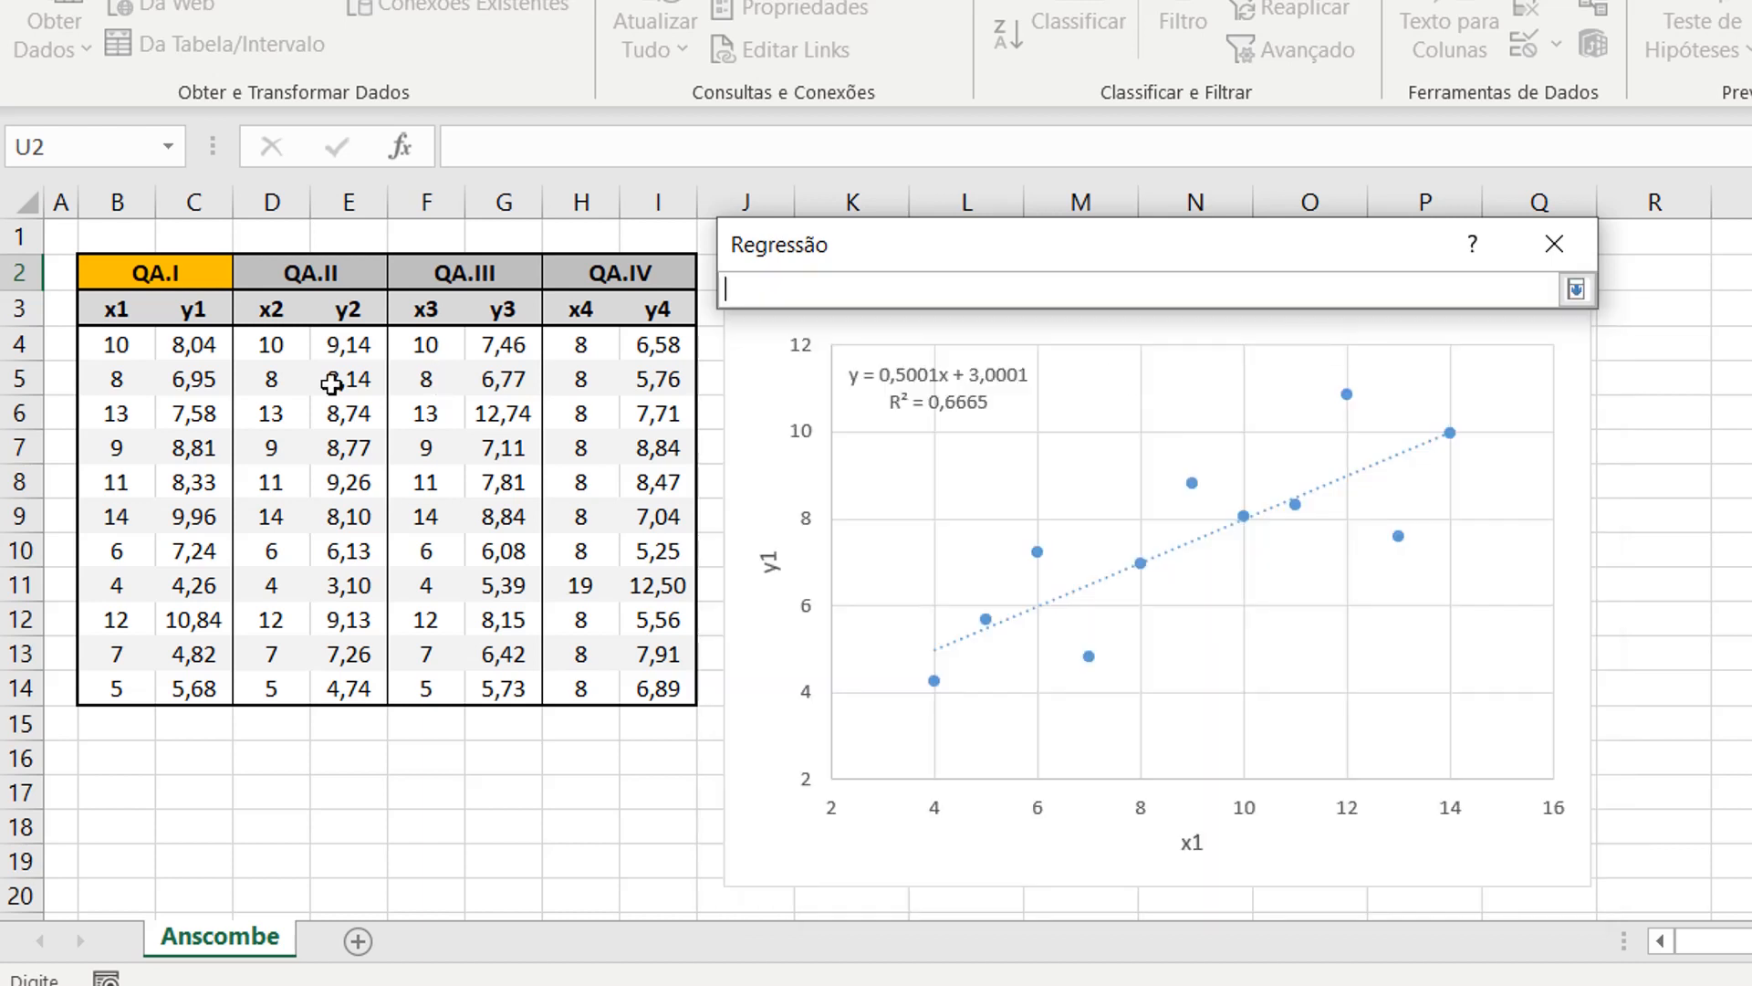
left_click(194, 310)
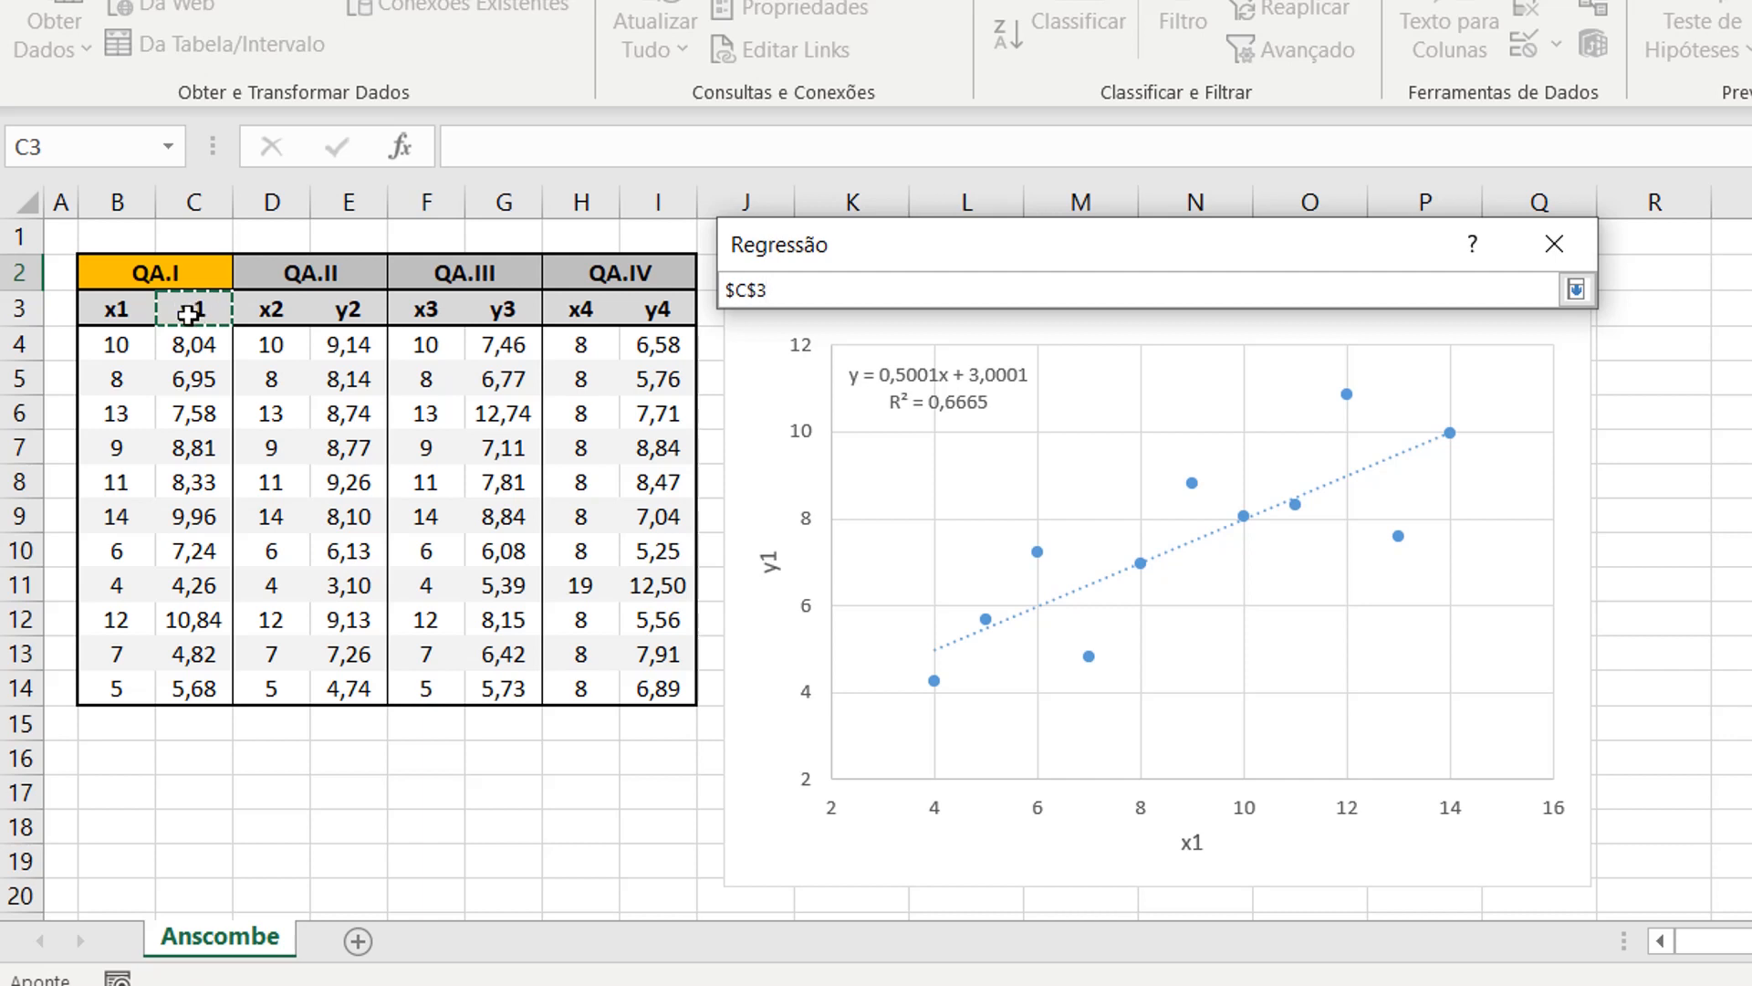
left_click_drag(196, 314, 196, 691)
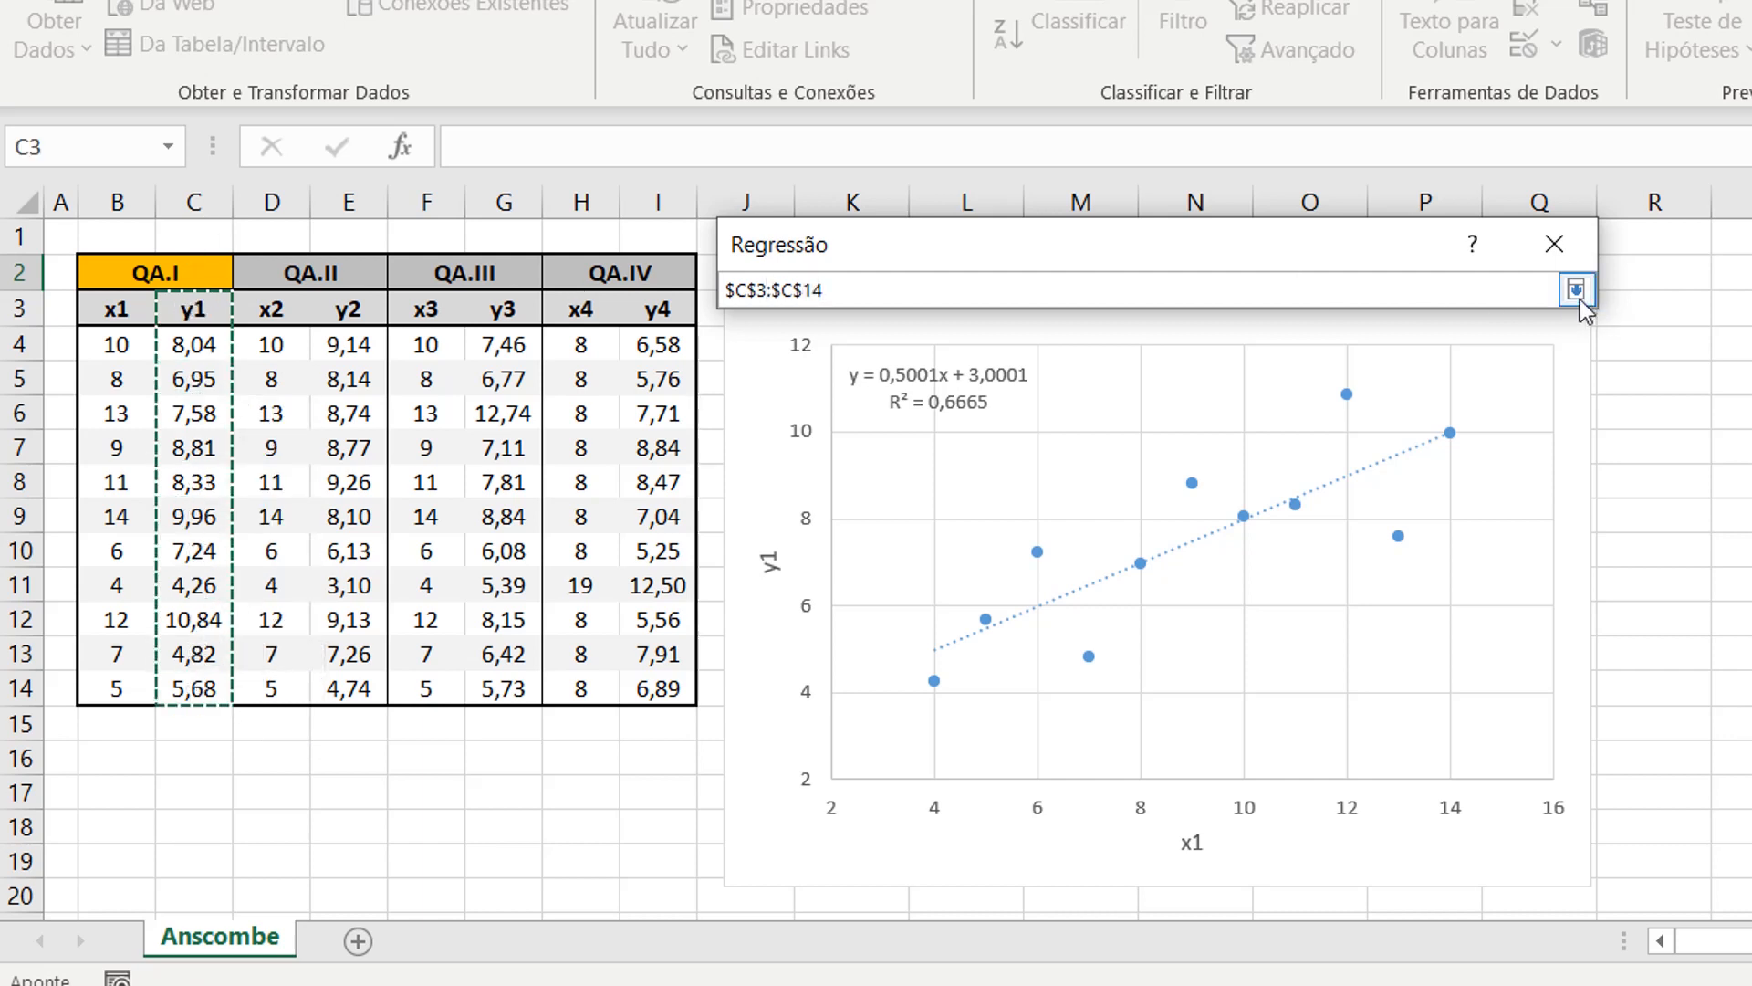
left_click(1577, 290)
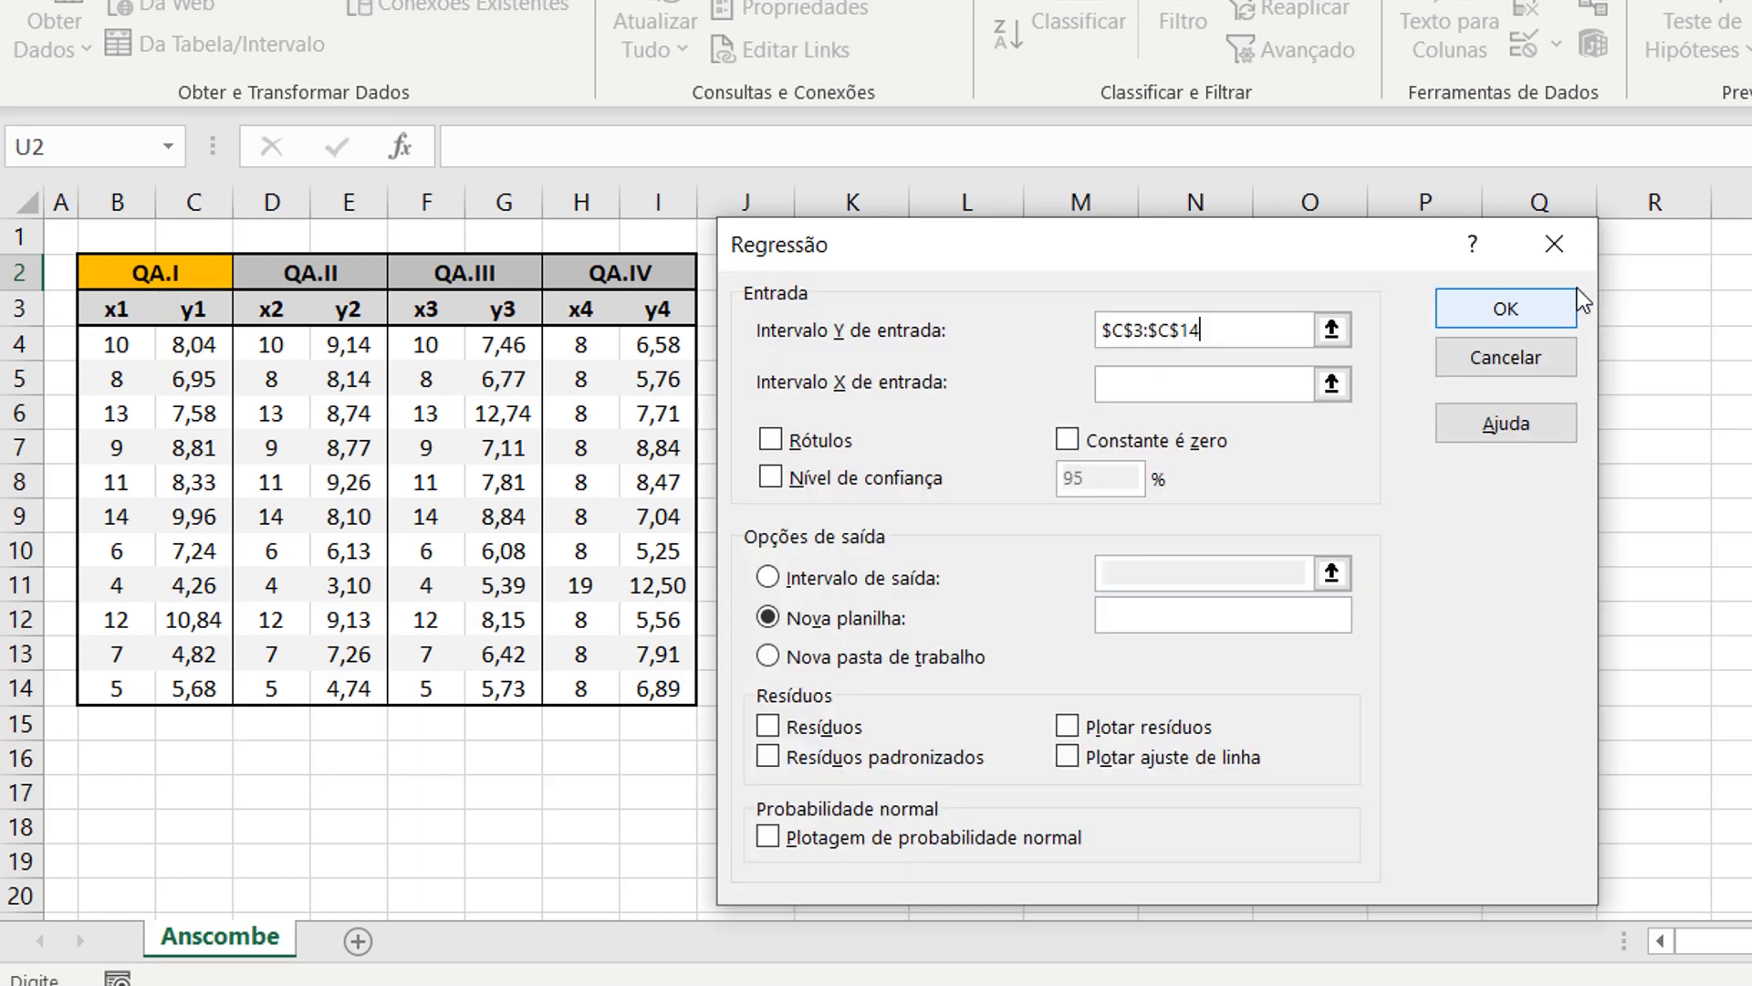
- Set the regression's X input range to $B$3:$B$14, the x1 column of QA.I including its header
left_click(1332, 385)
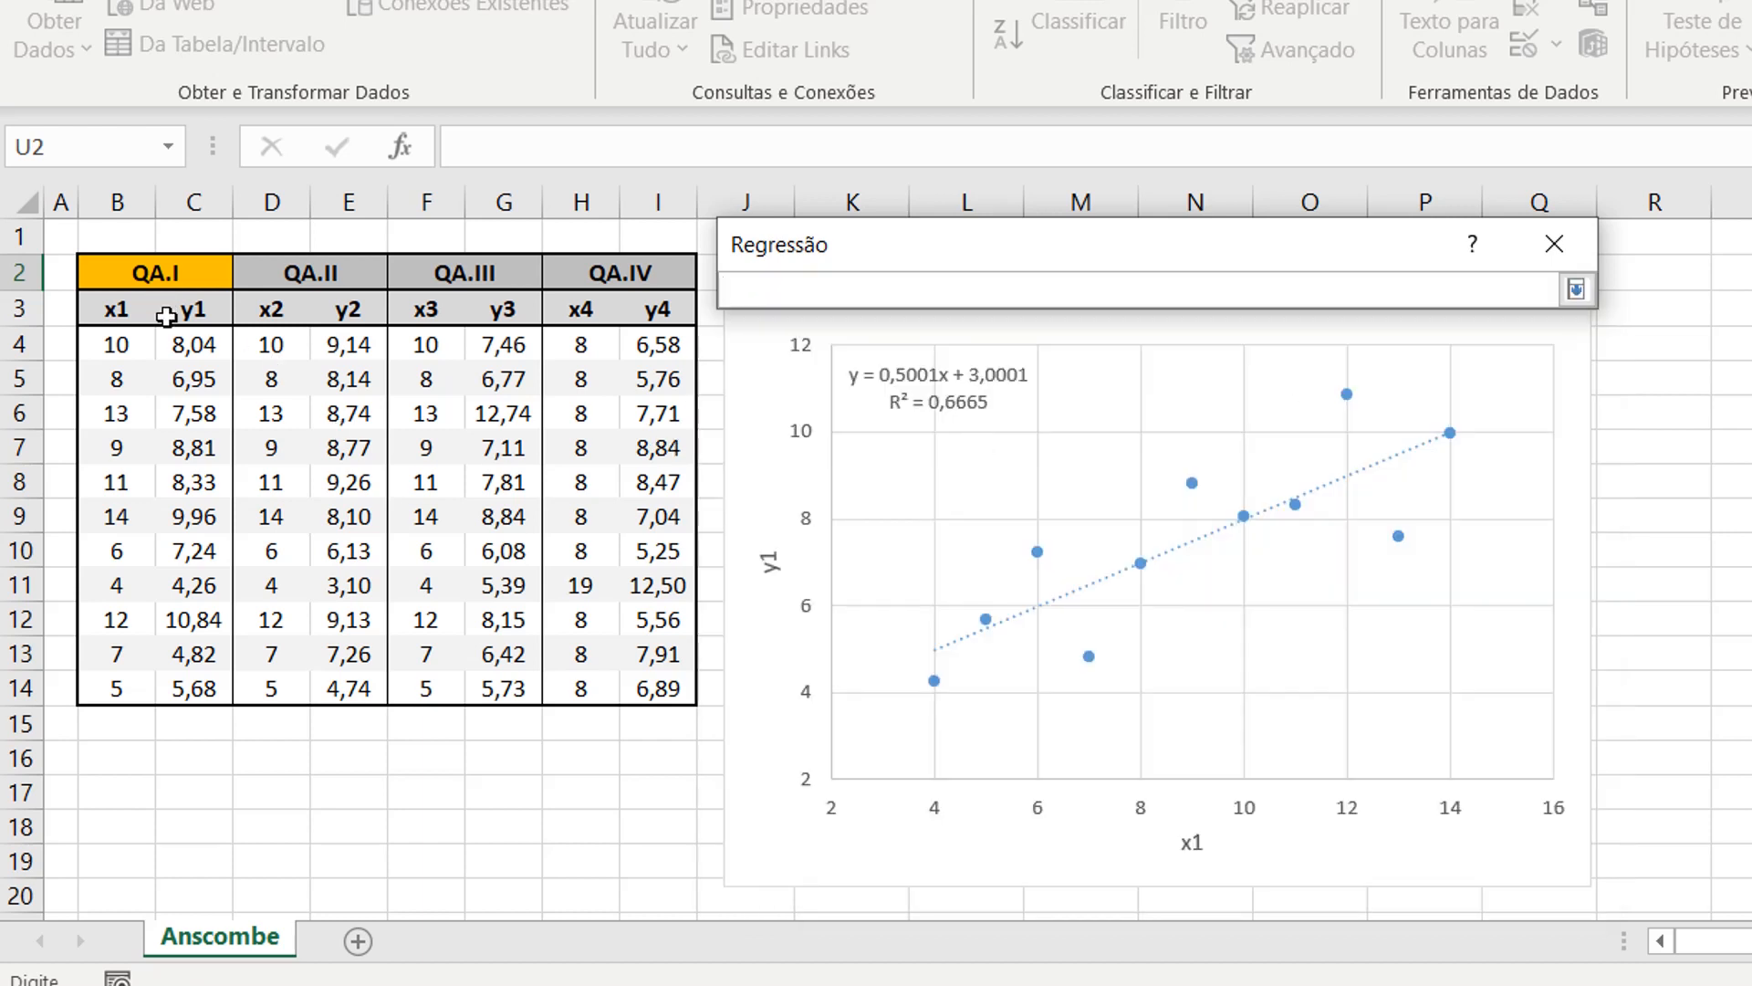
mouse_move(274, 309)
left_mouse_down()
mouse_move(577, 378)
mouse_move(575, 442)
mouse_move(356, 312)
mouse_move(293, 305)
left_mouse_up()
left_click(124, 310)
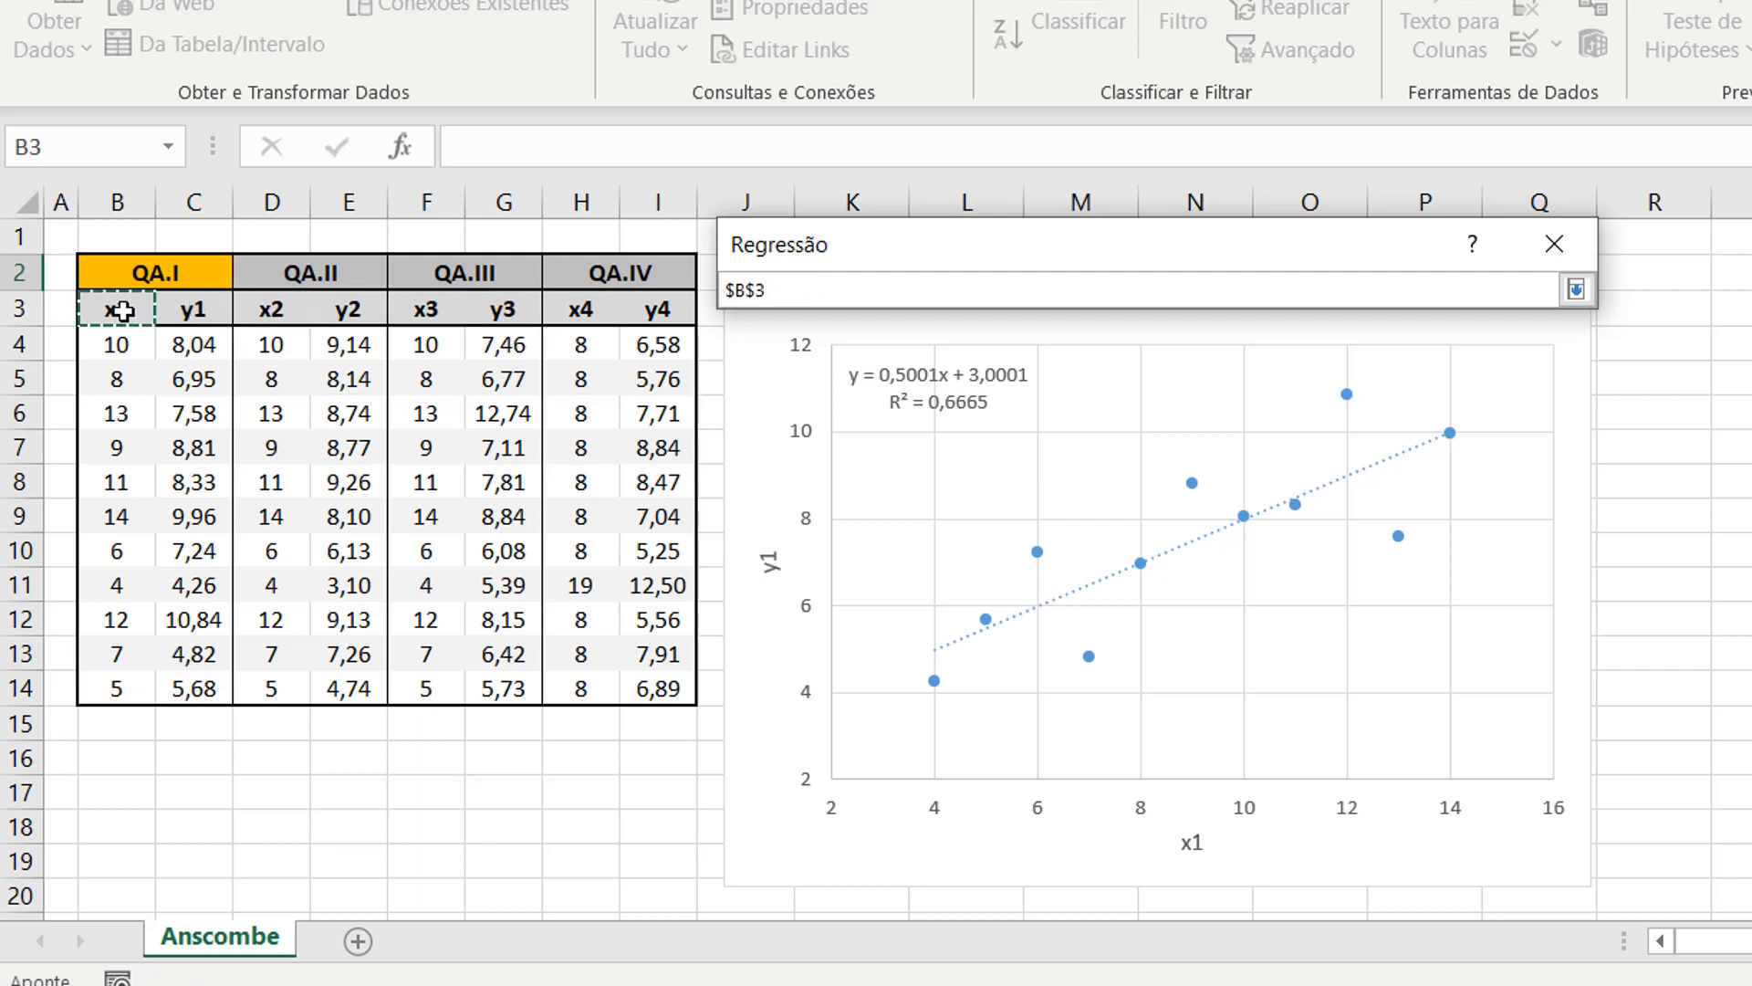
left_click_drag(124, 310, 124, 683)
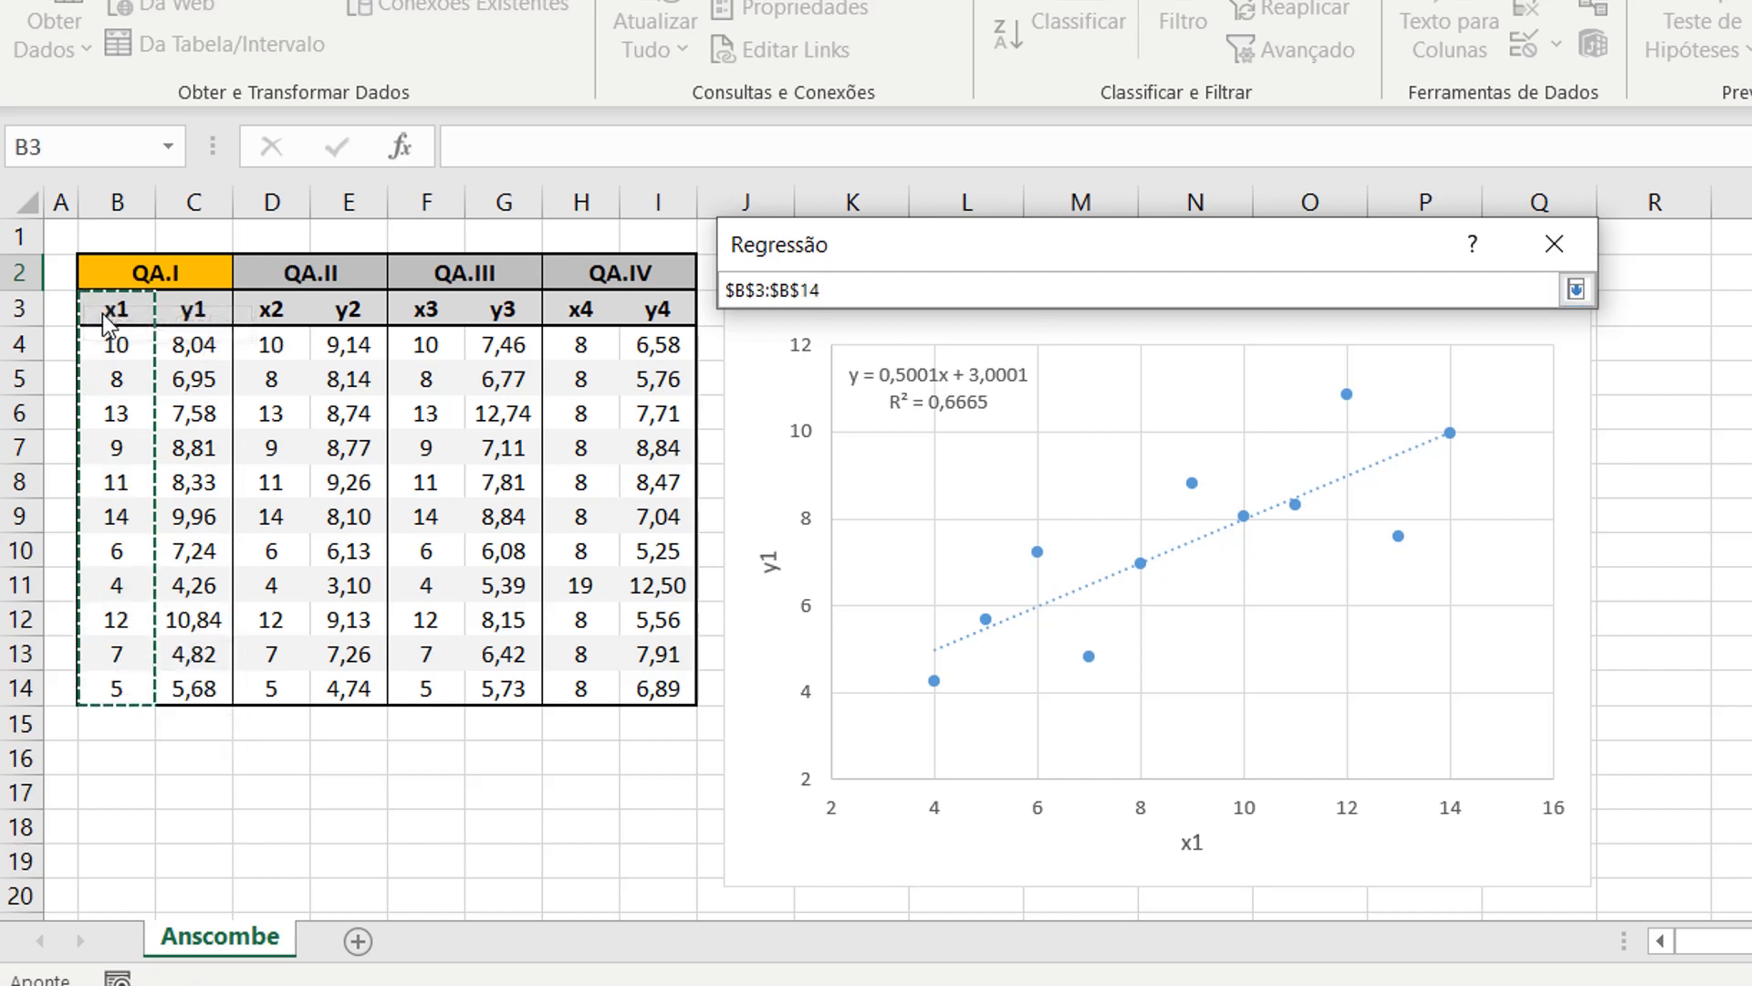
left_click(1576, 289)
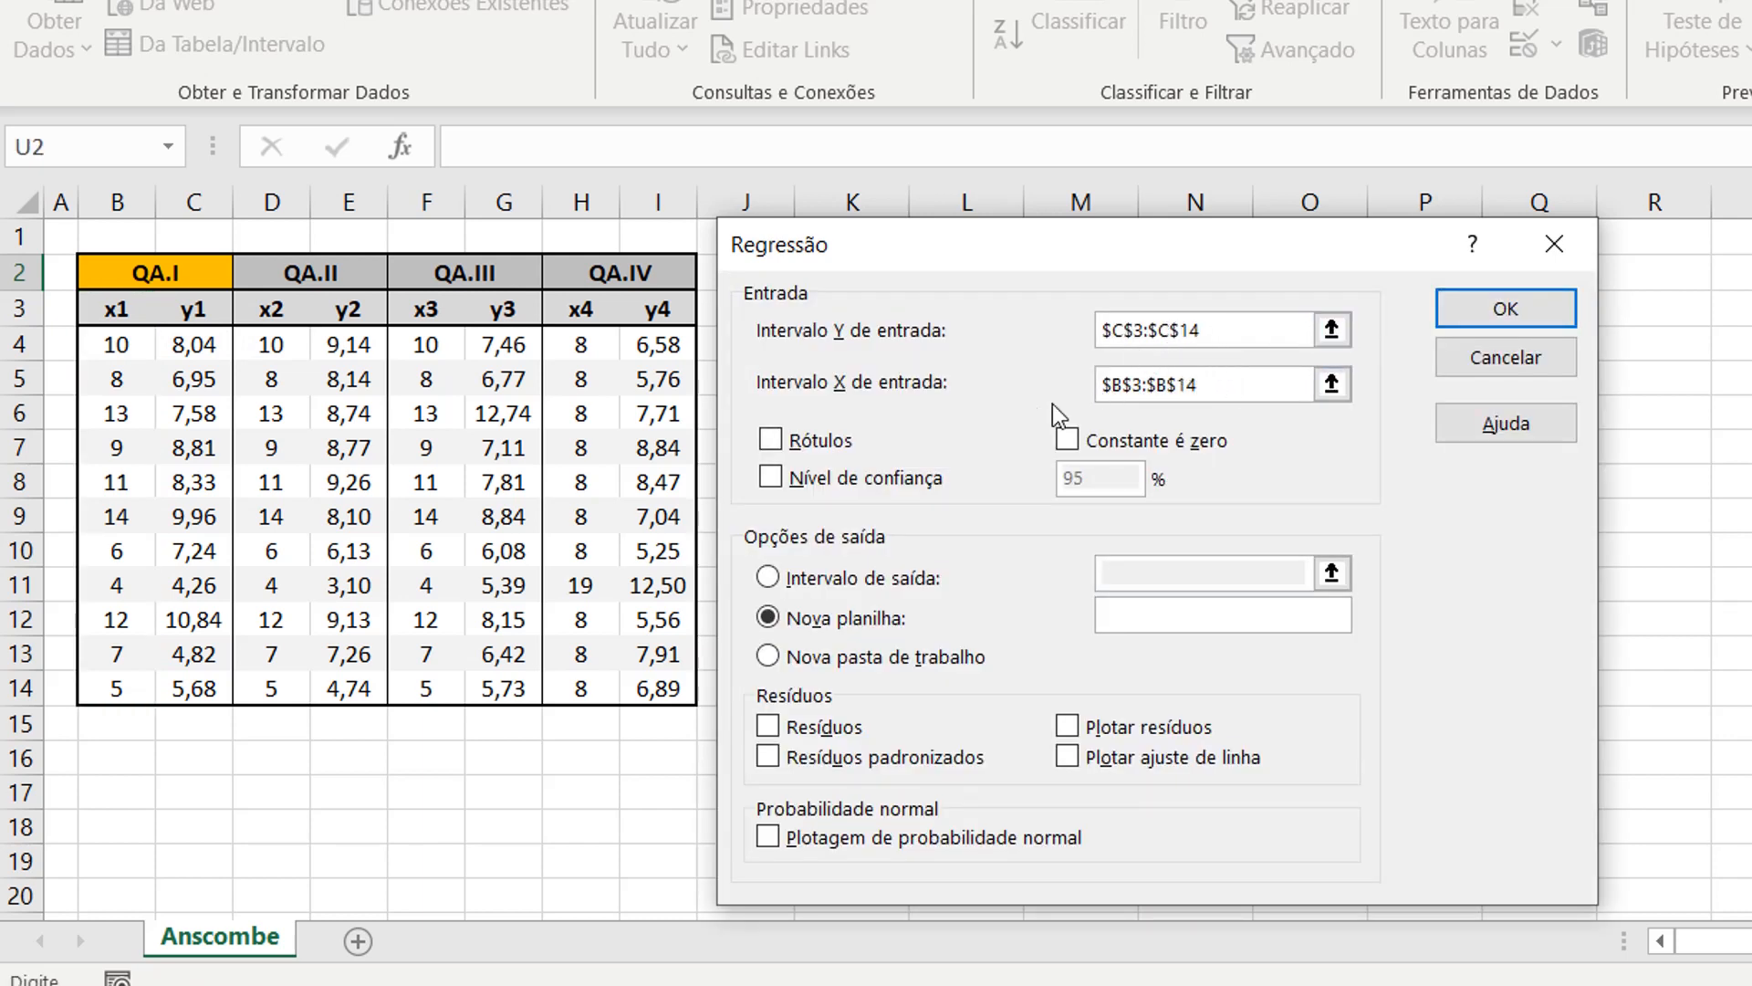
- Turn on Rótulos and Nível de confiança for the regression, with a confidence level of 90%
left_click(771, 442)
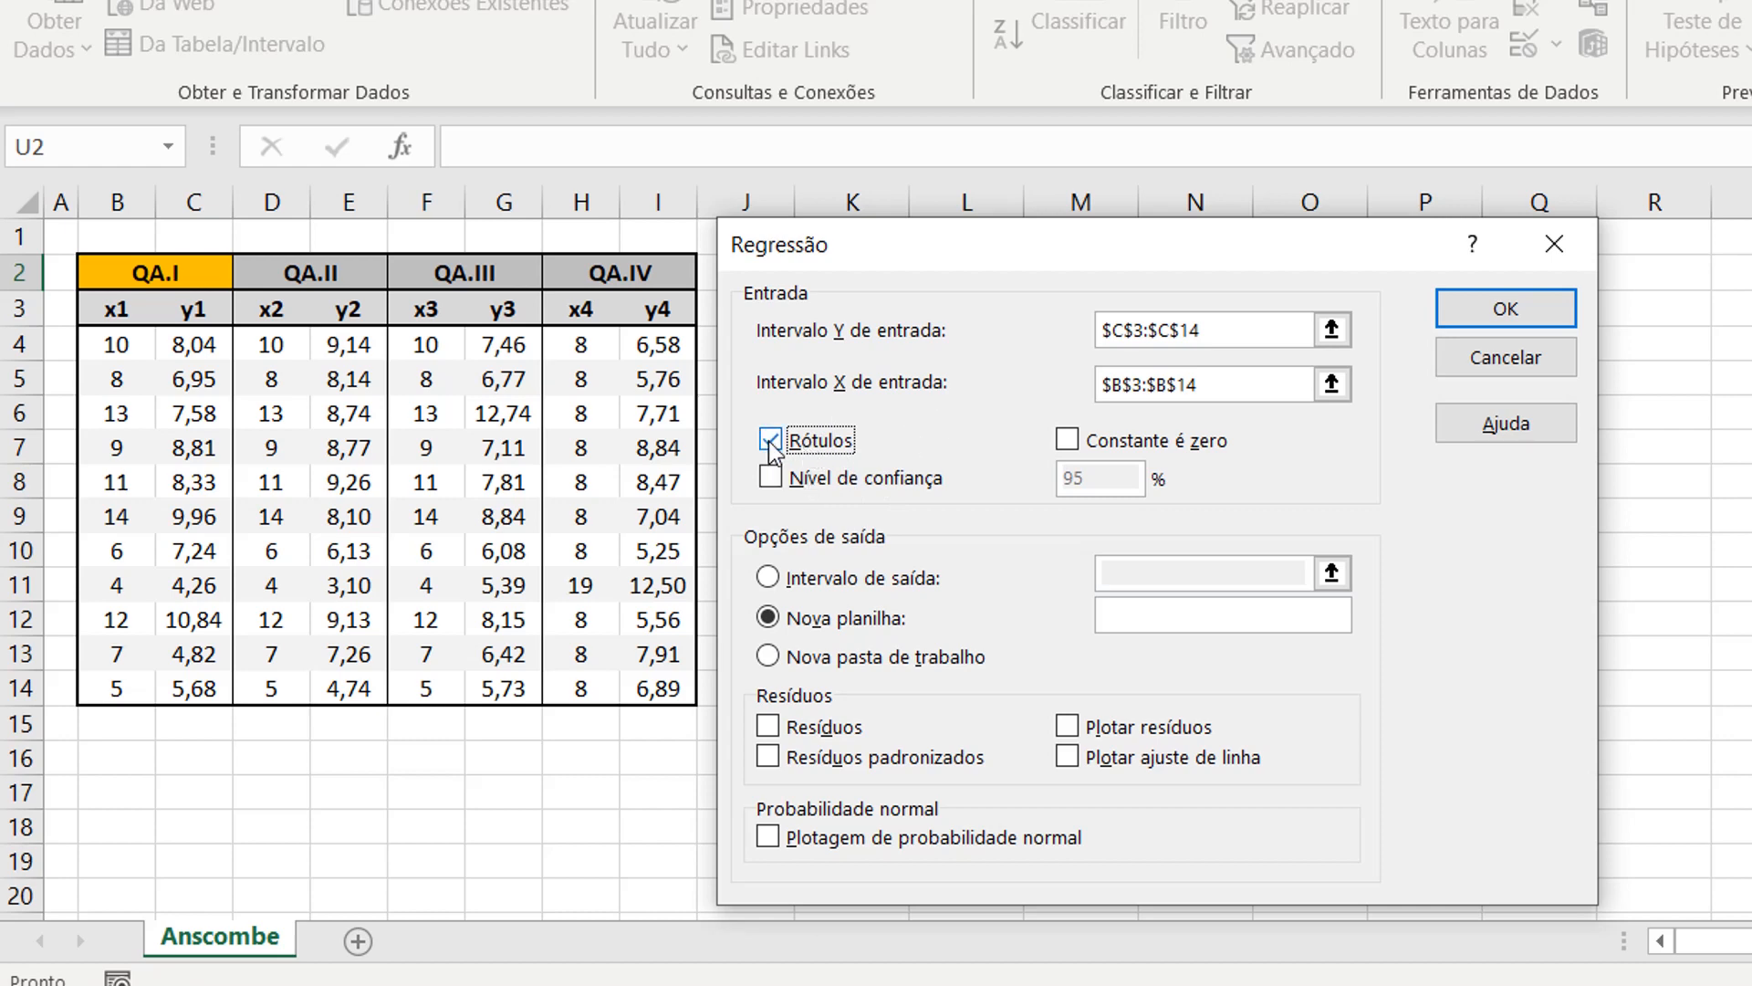
left_click(772, 480)
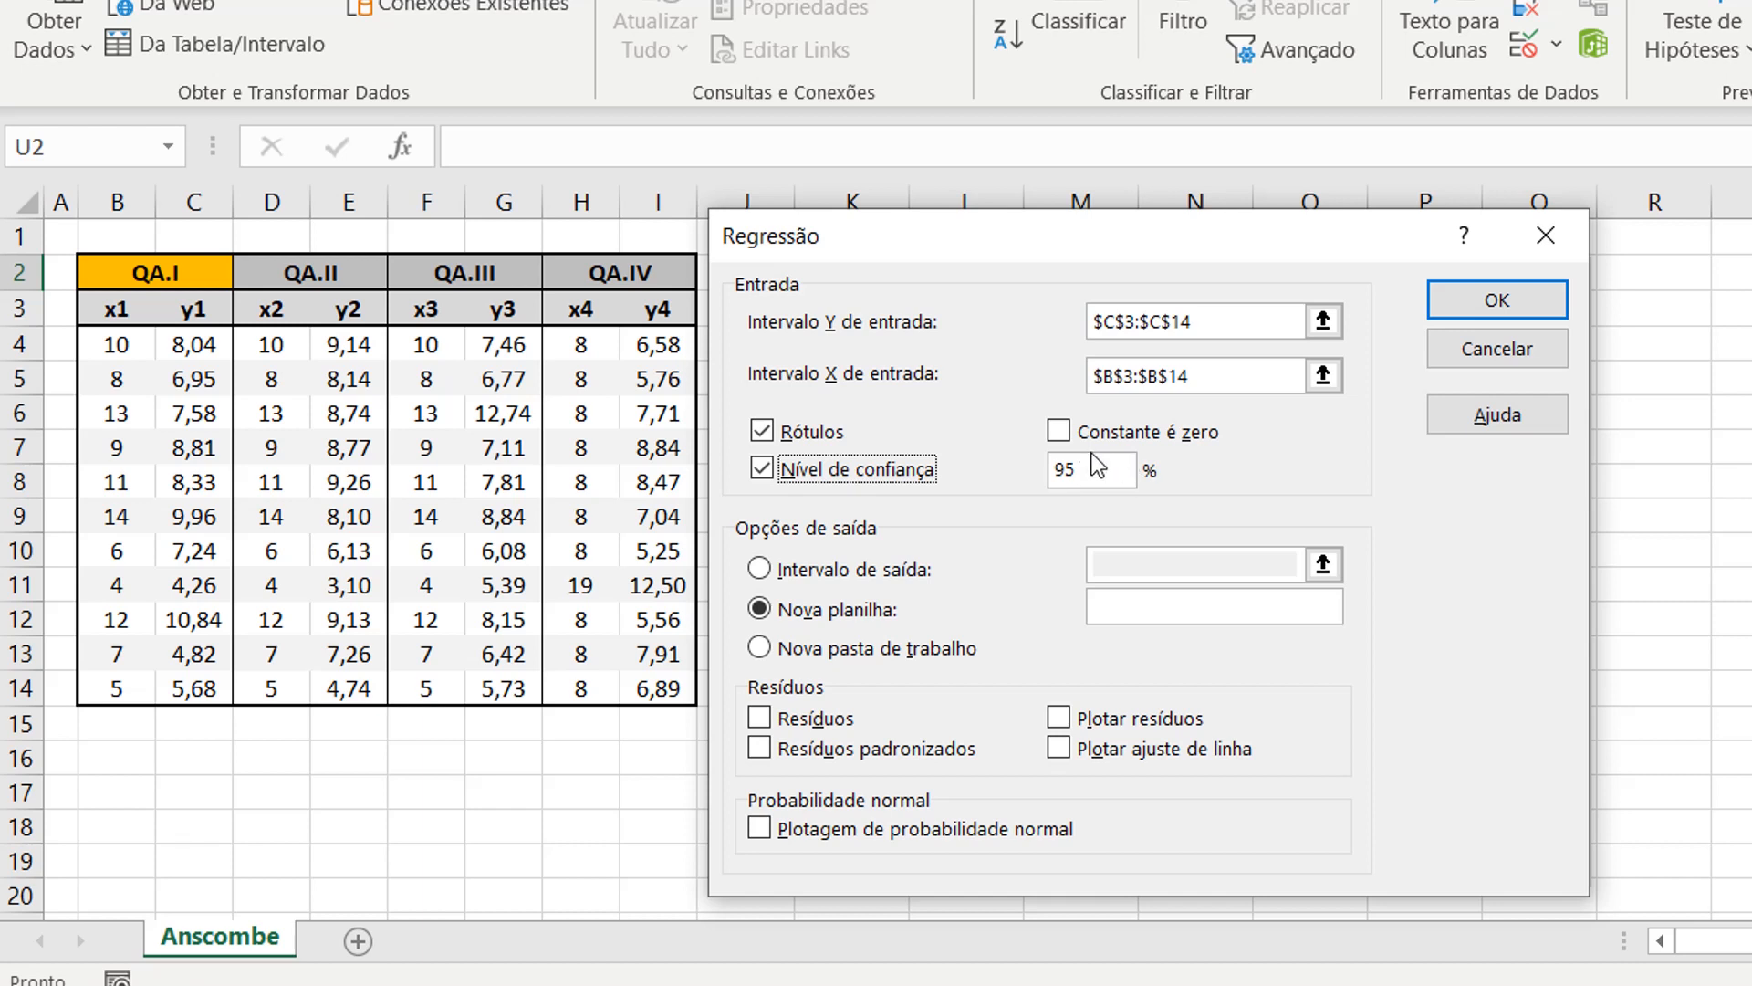
left_click(1102, 472)
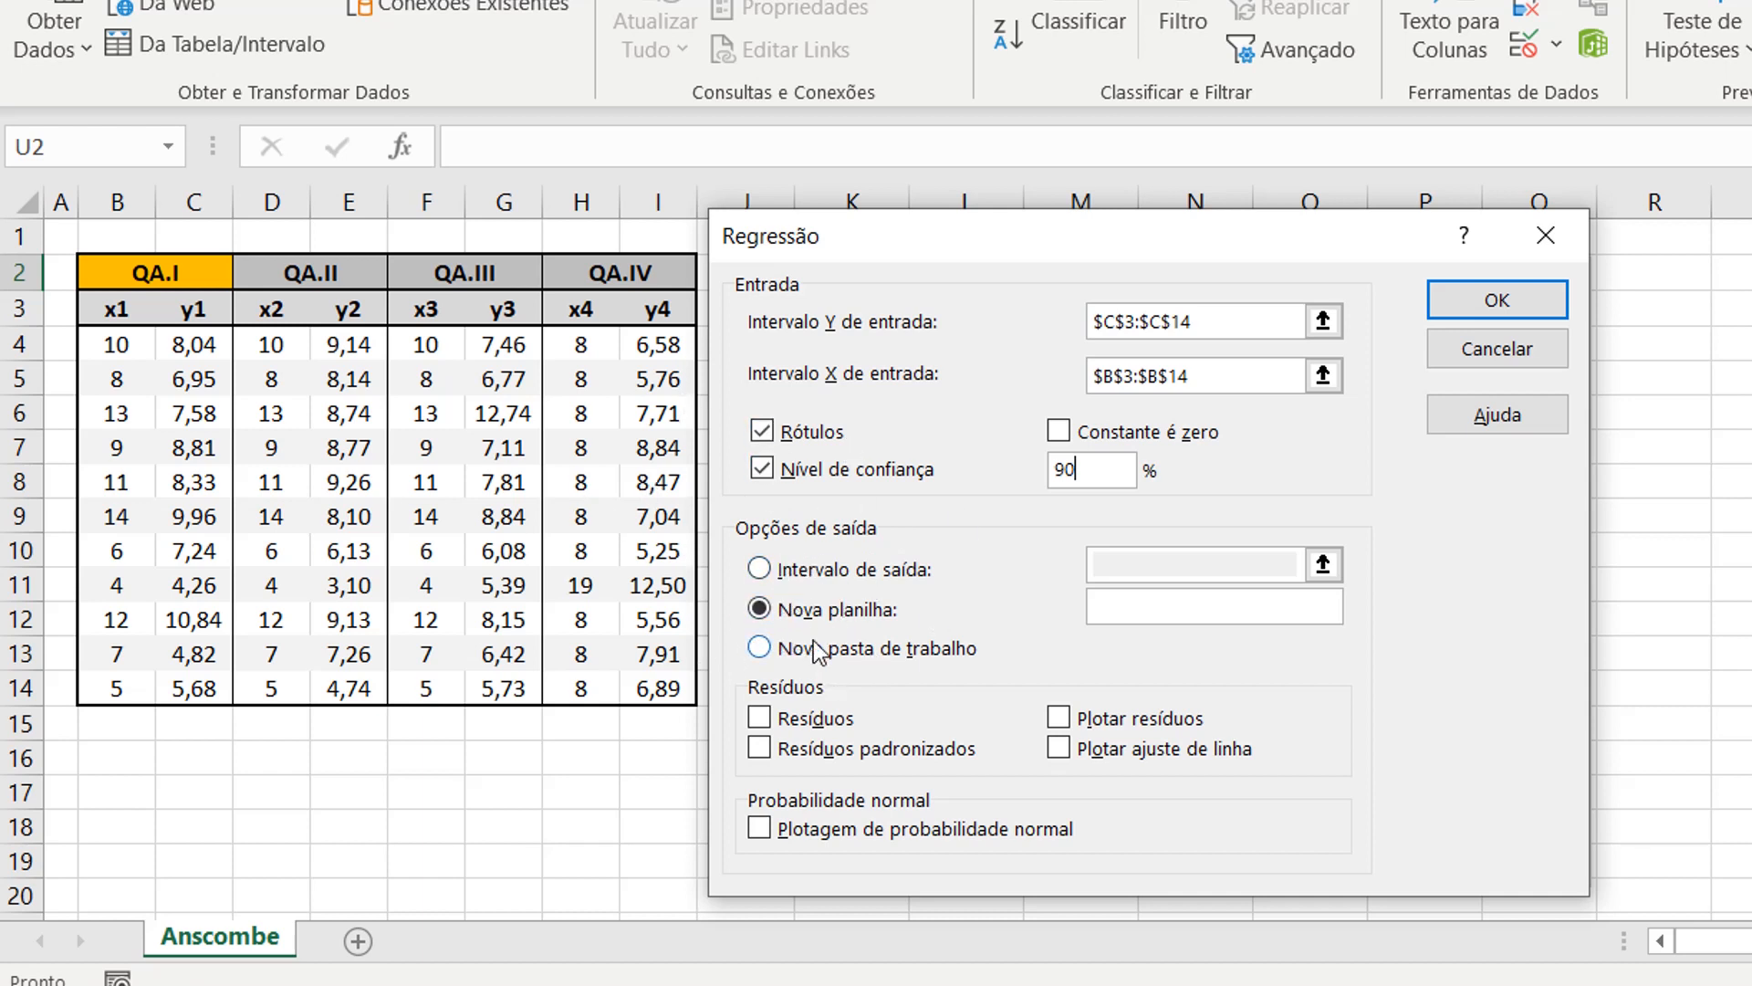
- Send the regression output to the current sheet, starting at cell $R$1
left_click(762, 569)
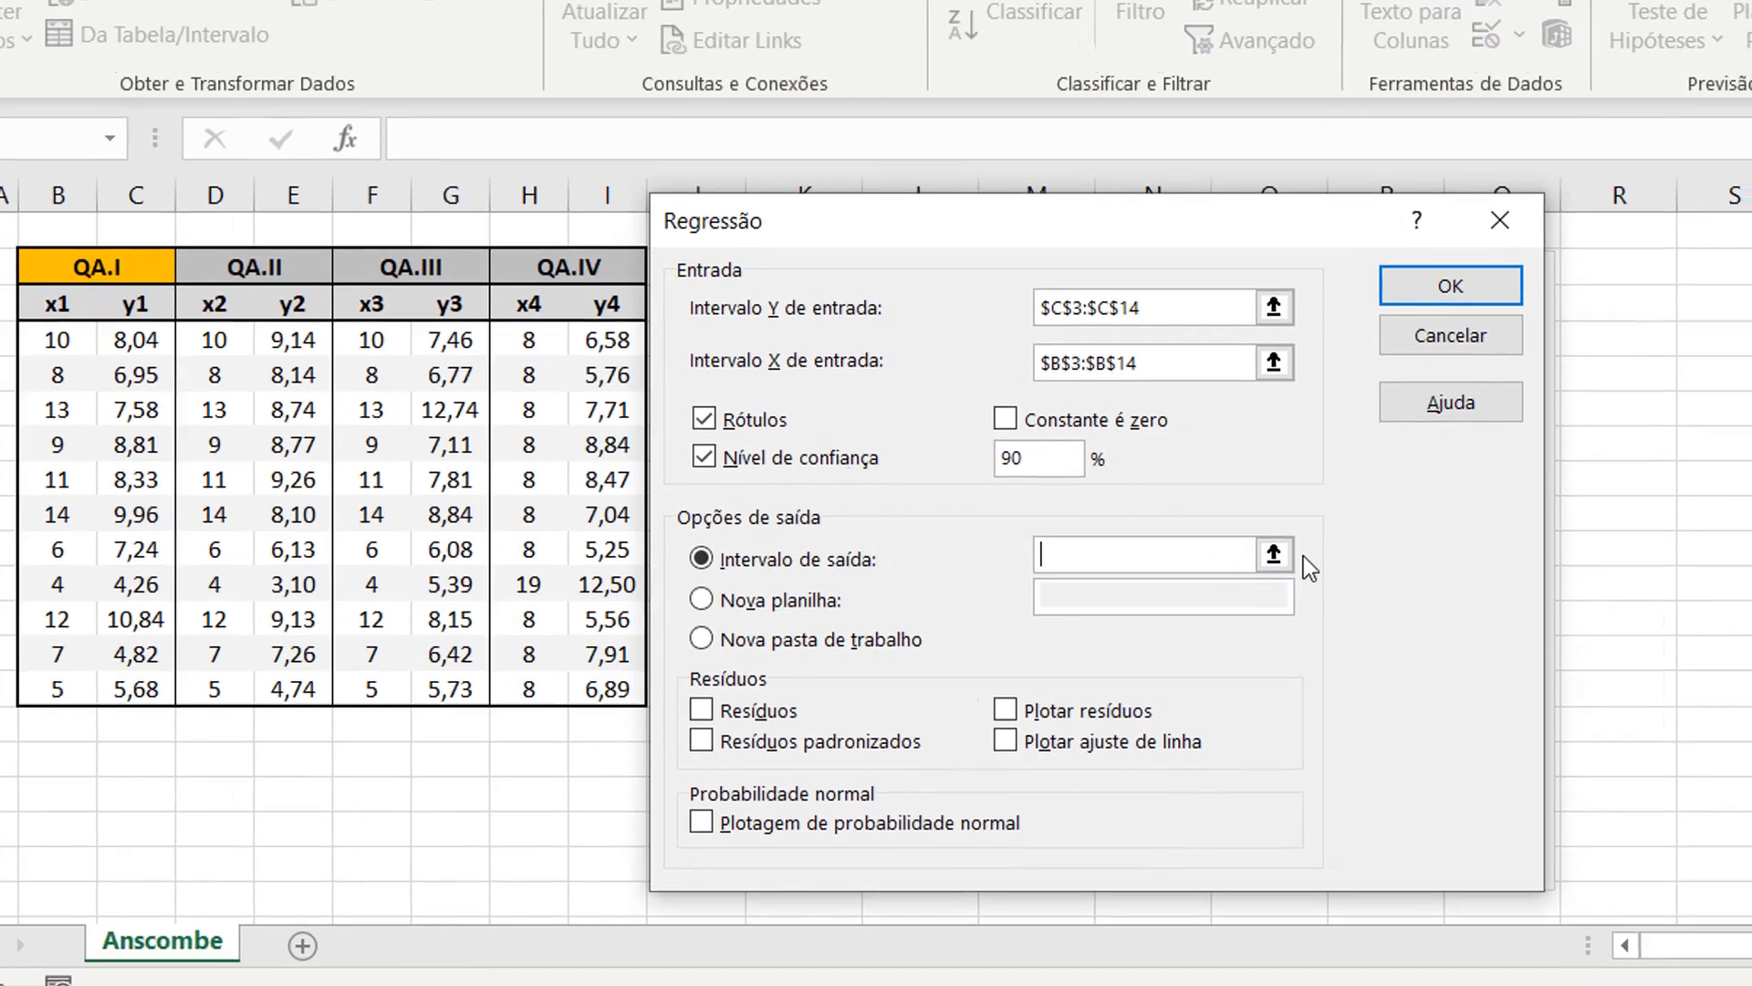
left_click(1314, 556)
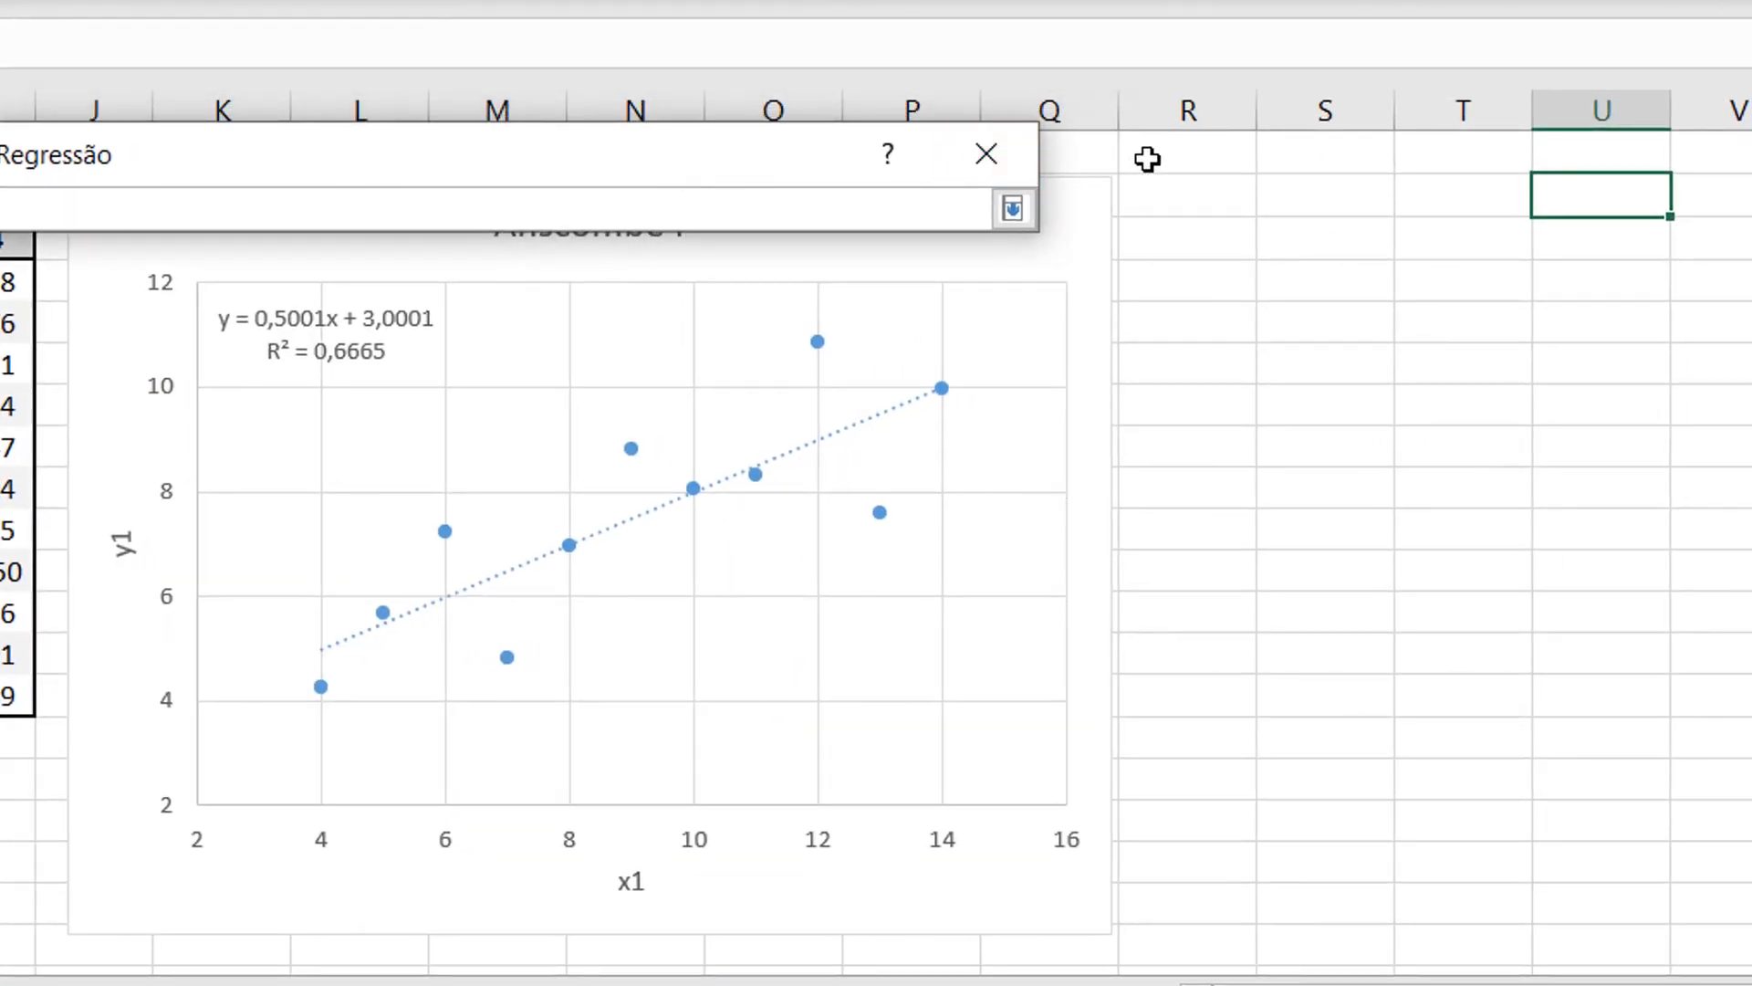
left_click(1197, 160)
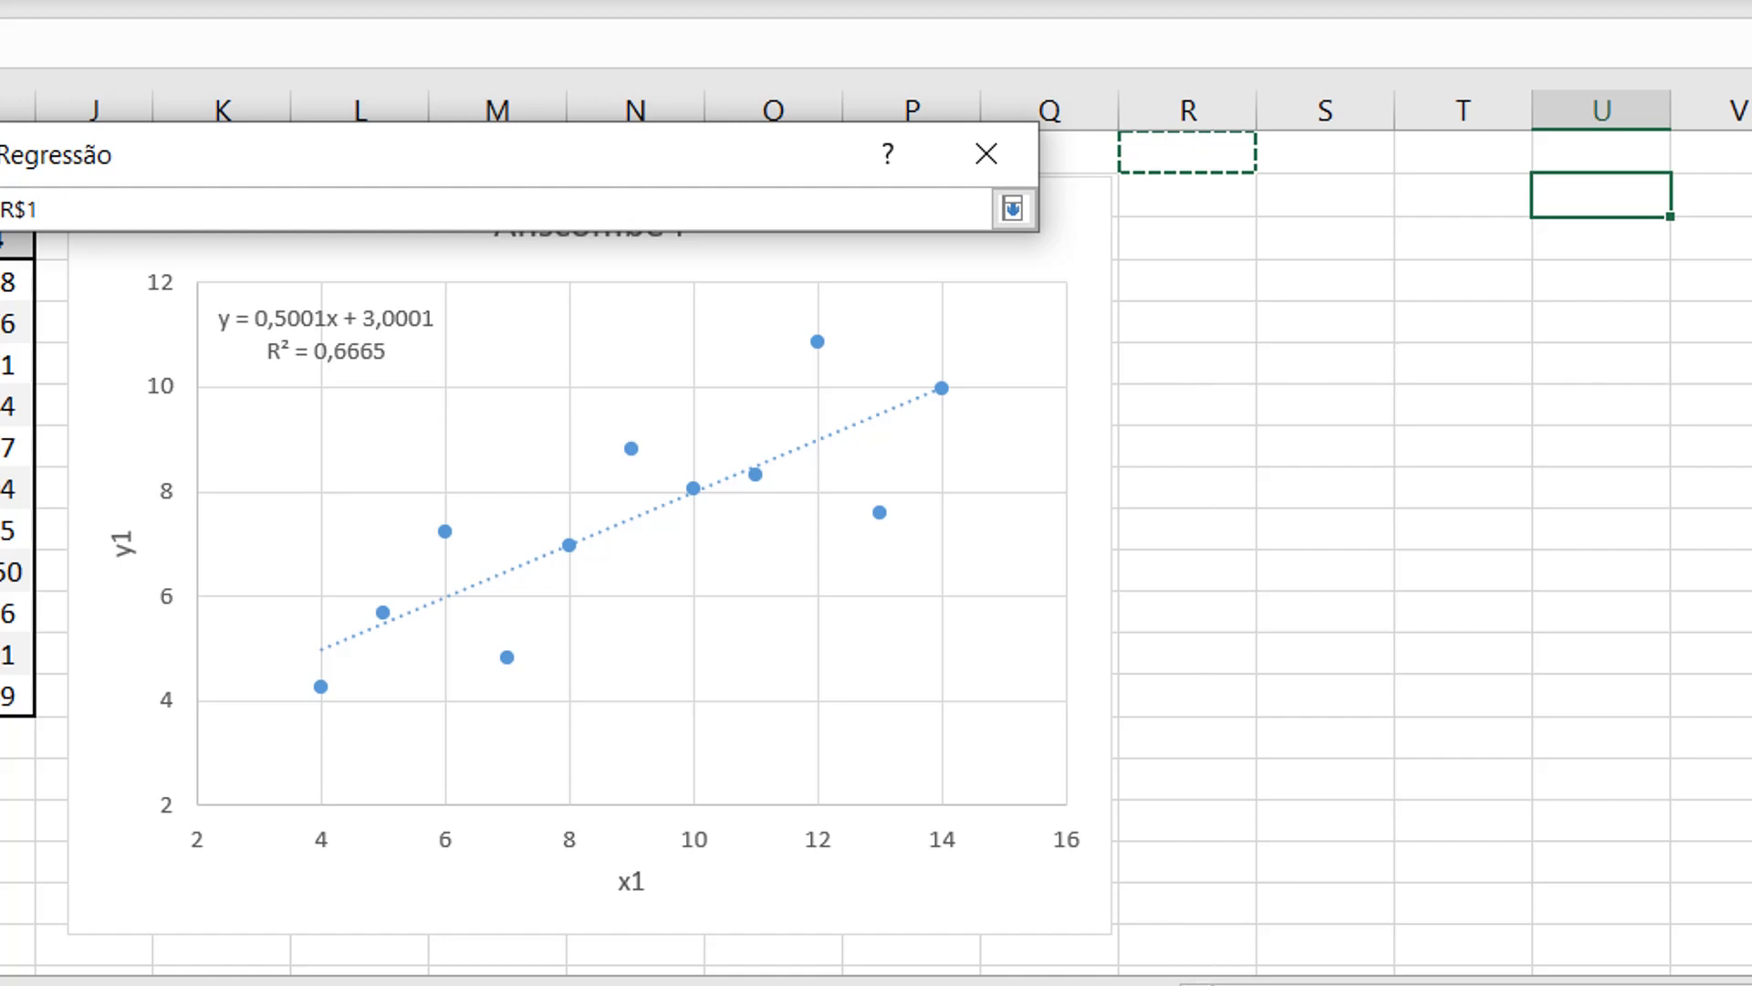
left_click(1013, 212)
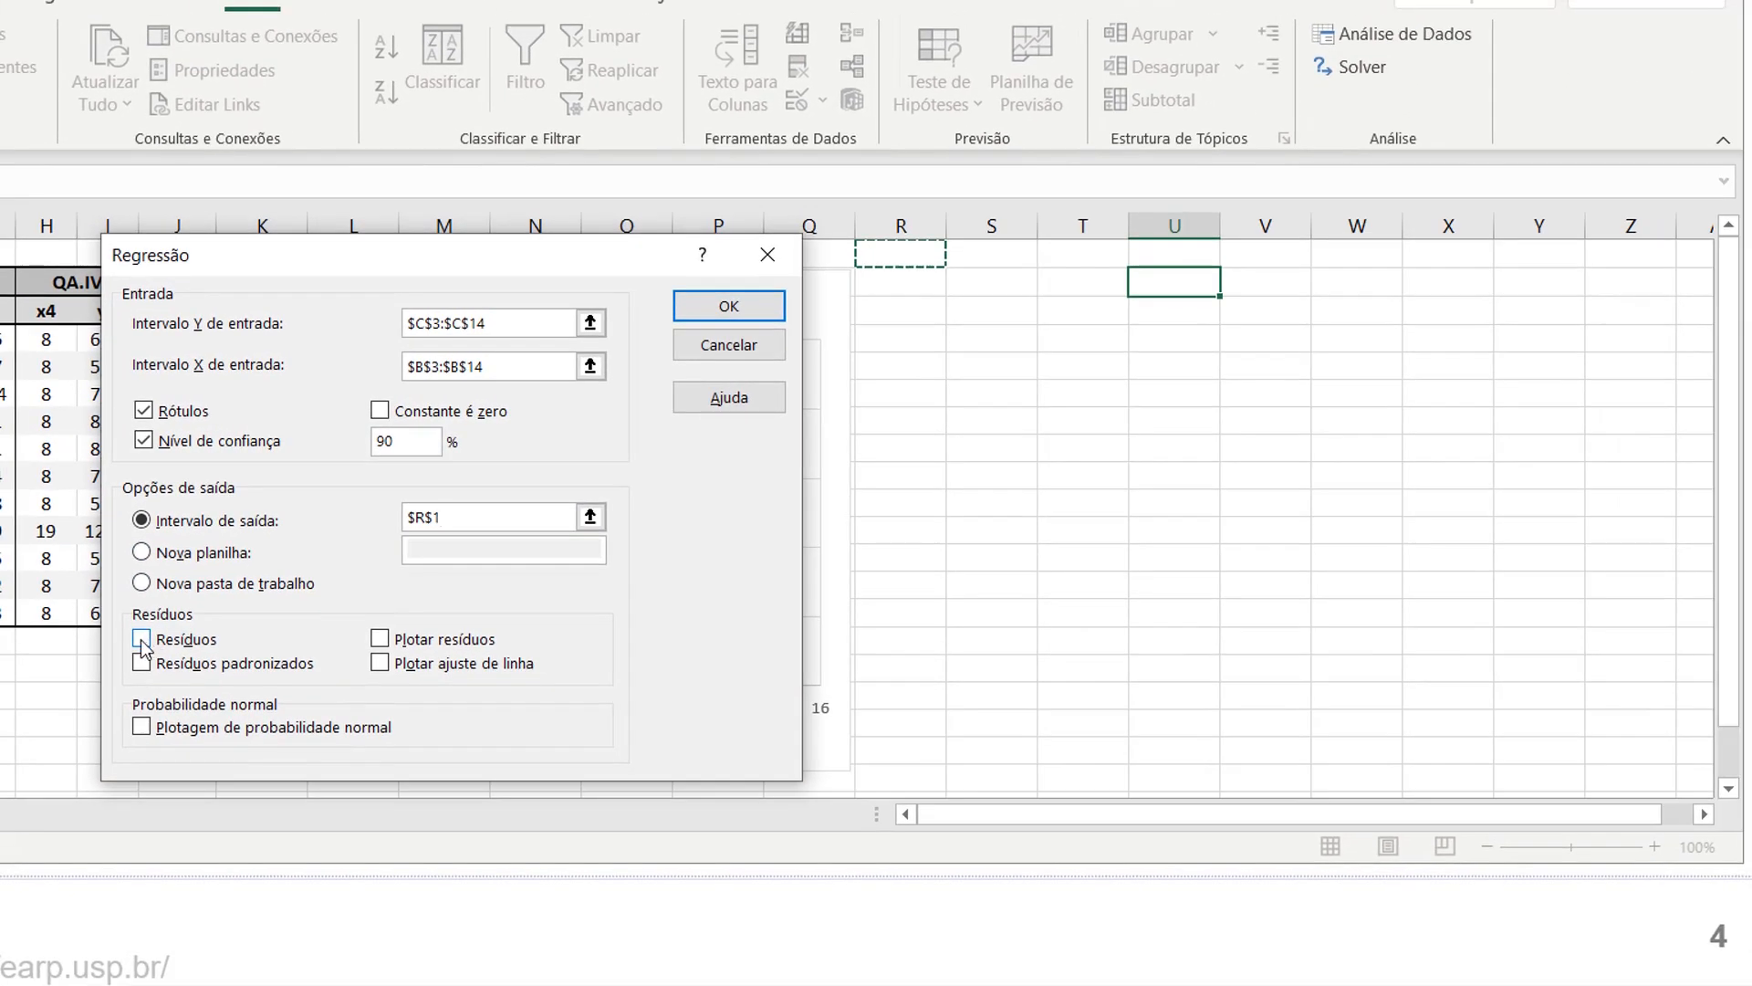
- Enable Resíduos, Resíduos padronizados, Plotar resíduos, Plotar ajuste de linha and Plotagem de probabilidade normal, and run the regression
left_click(142, 640)
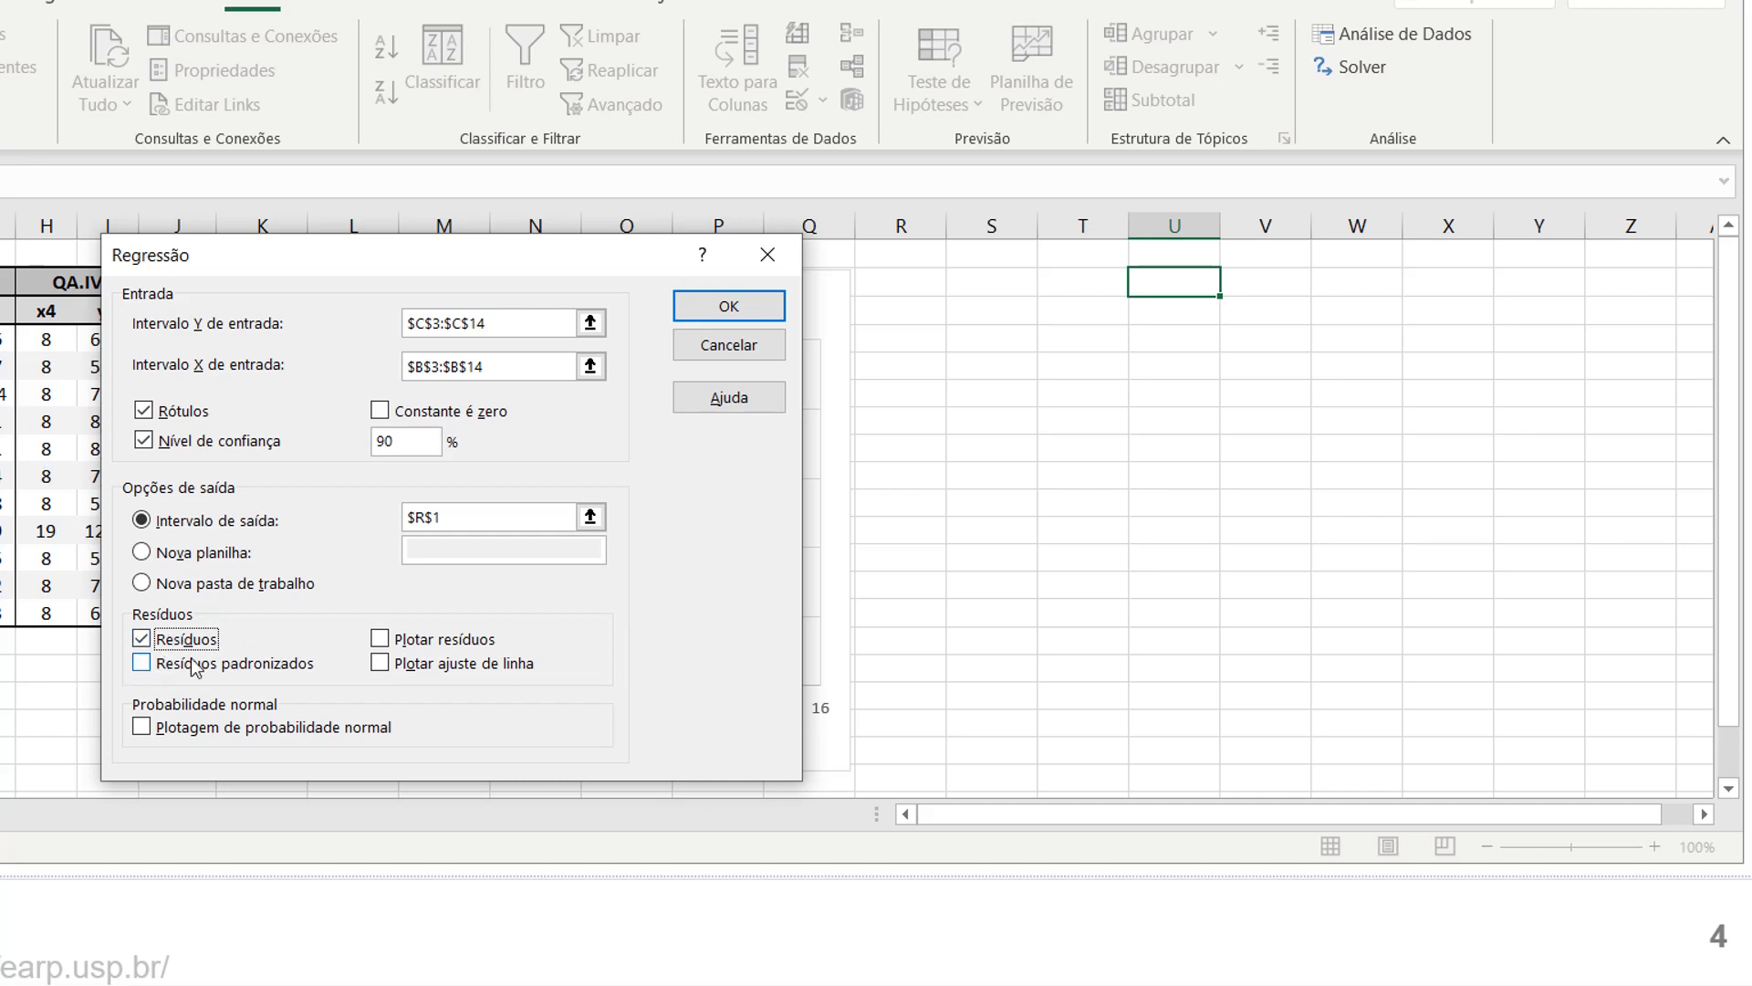
left_click(140, 660)
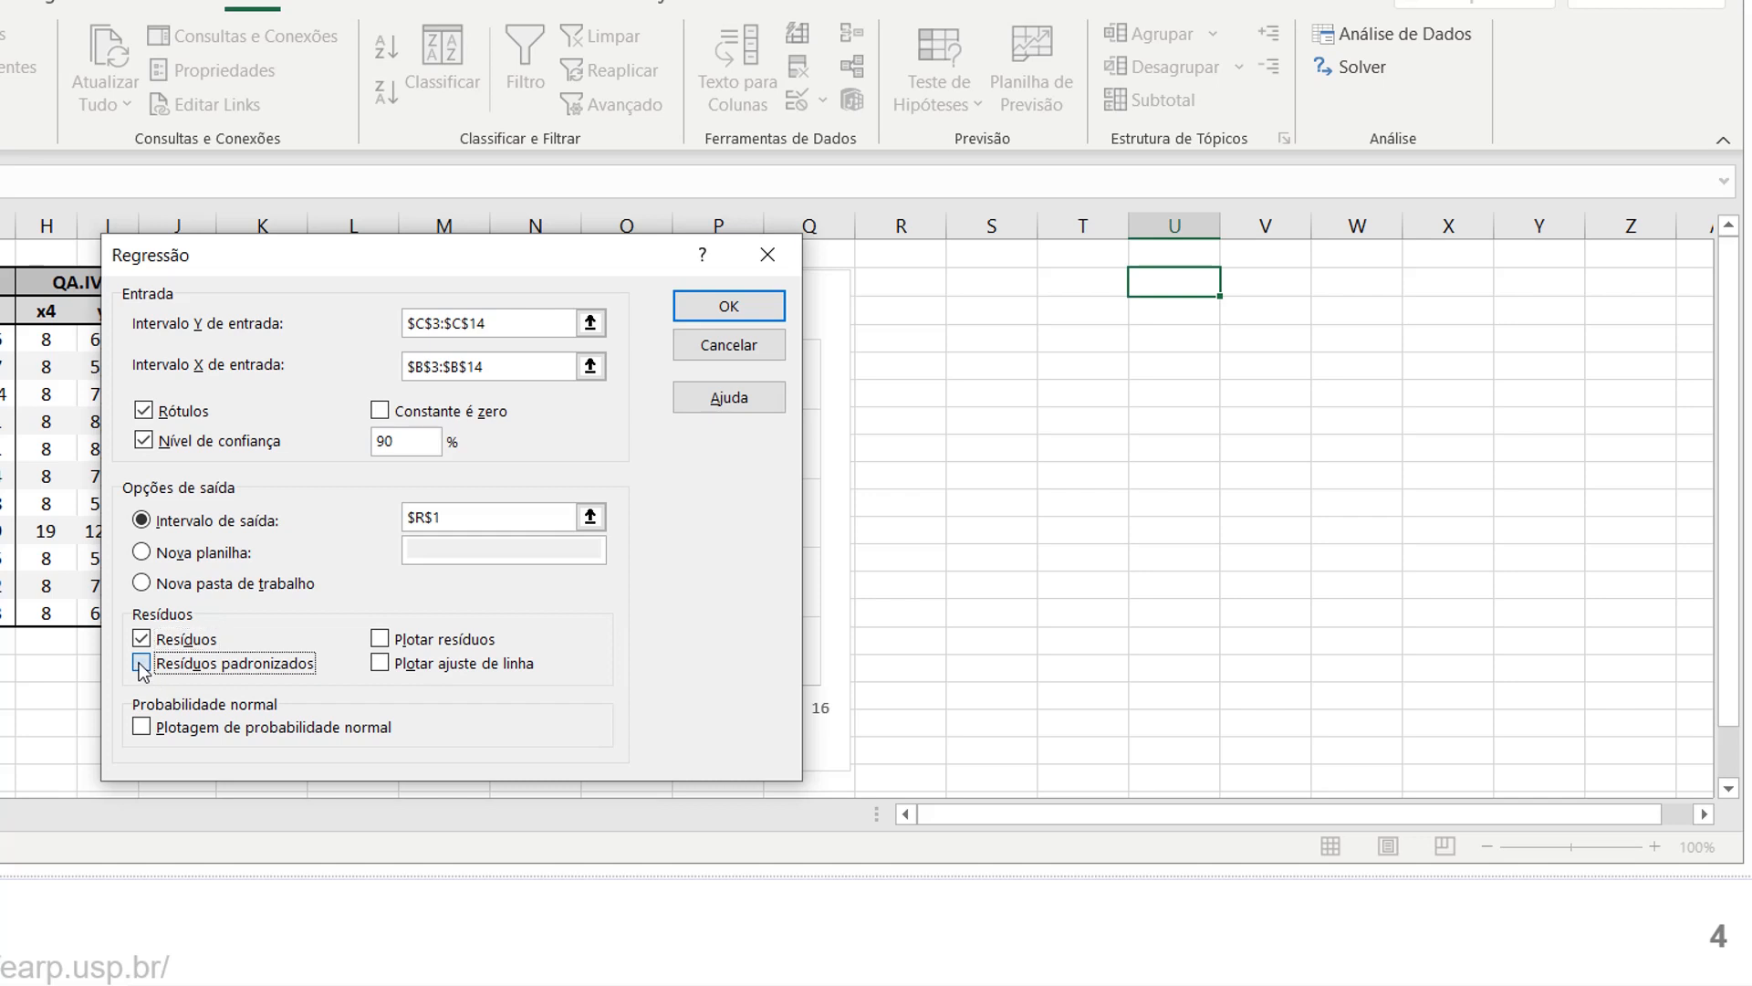
left_click(380, 639)
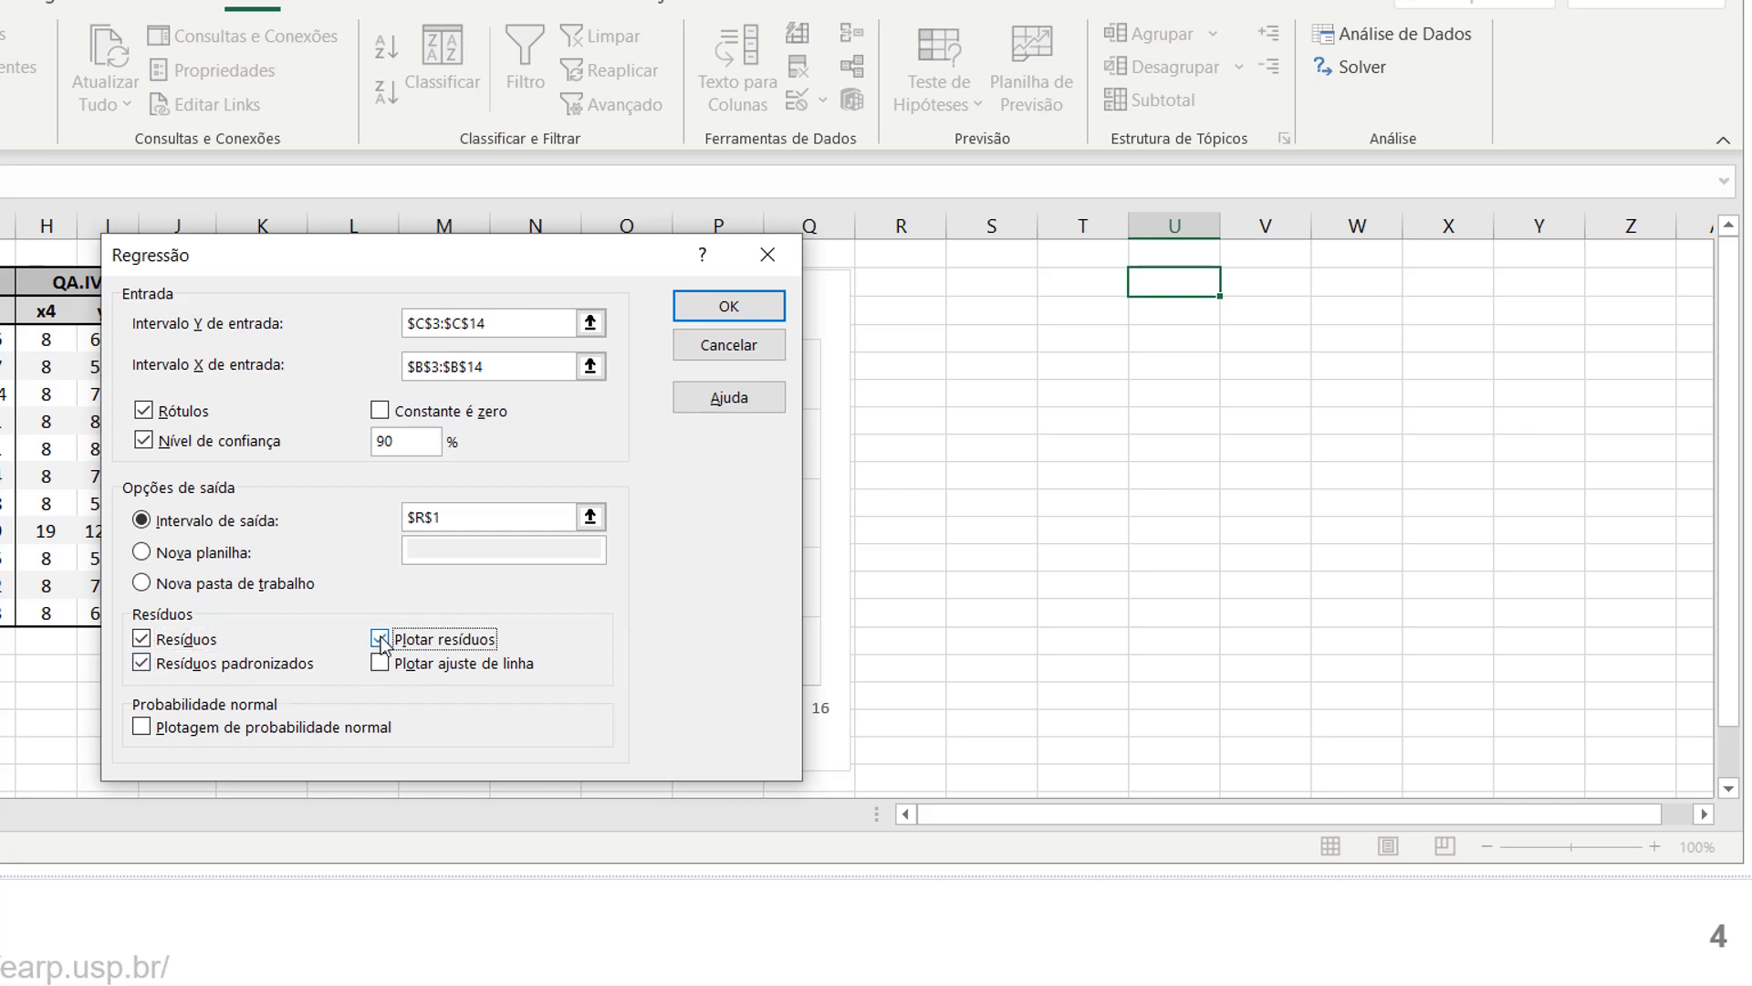
left_click(380, 663)
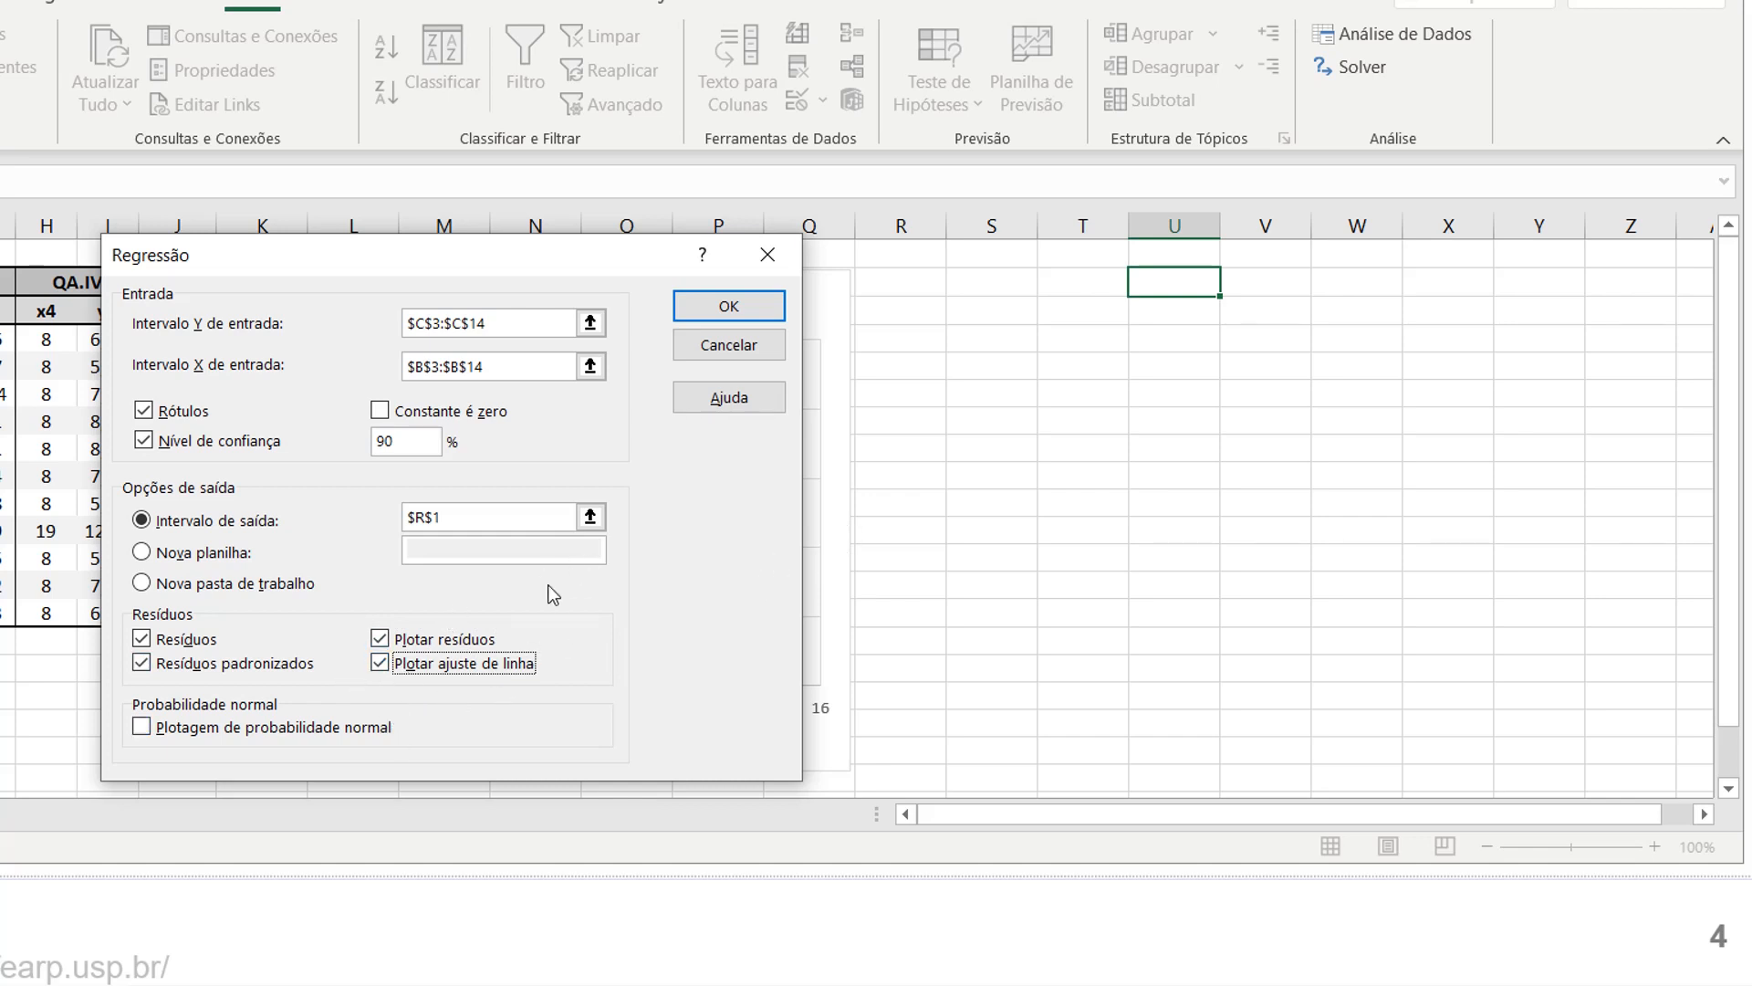
left_click(142, 731)
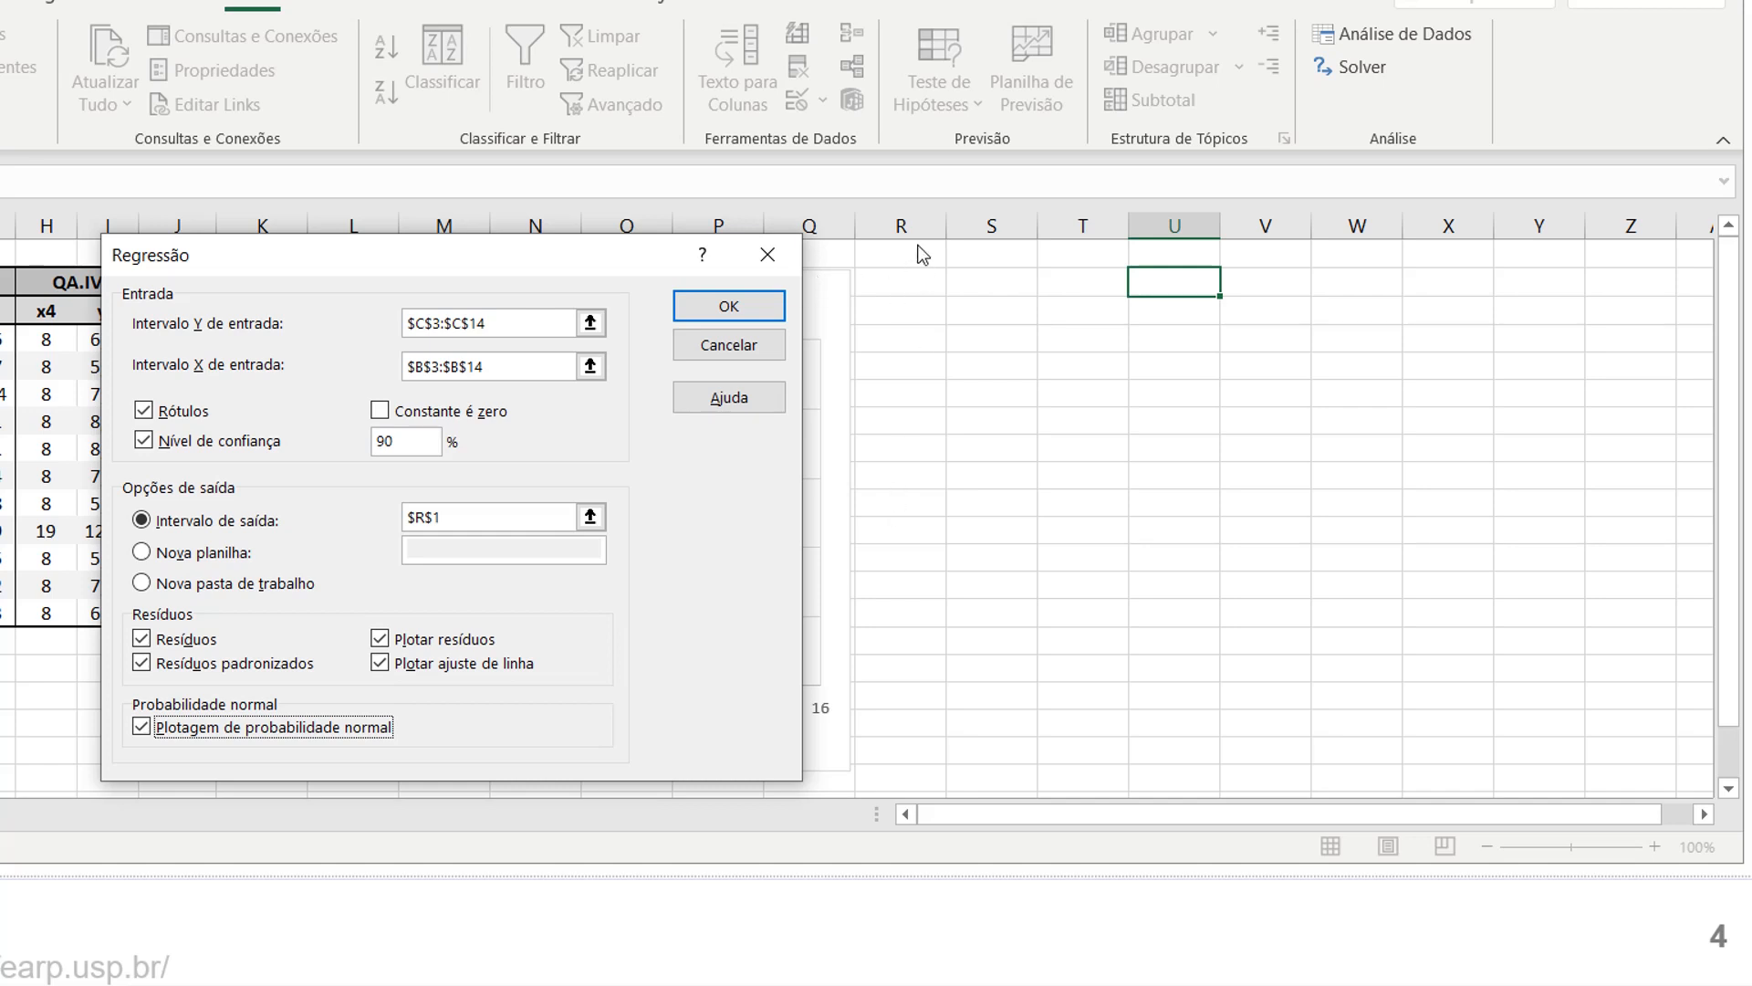
left_click(742, 310)
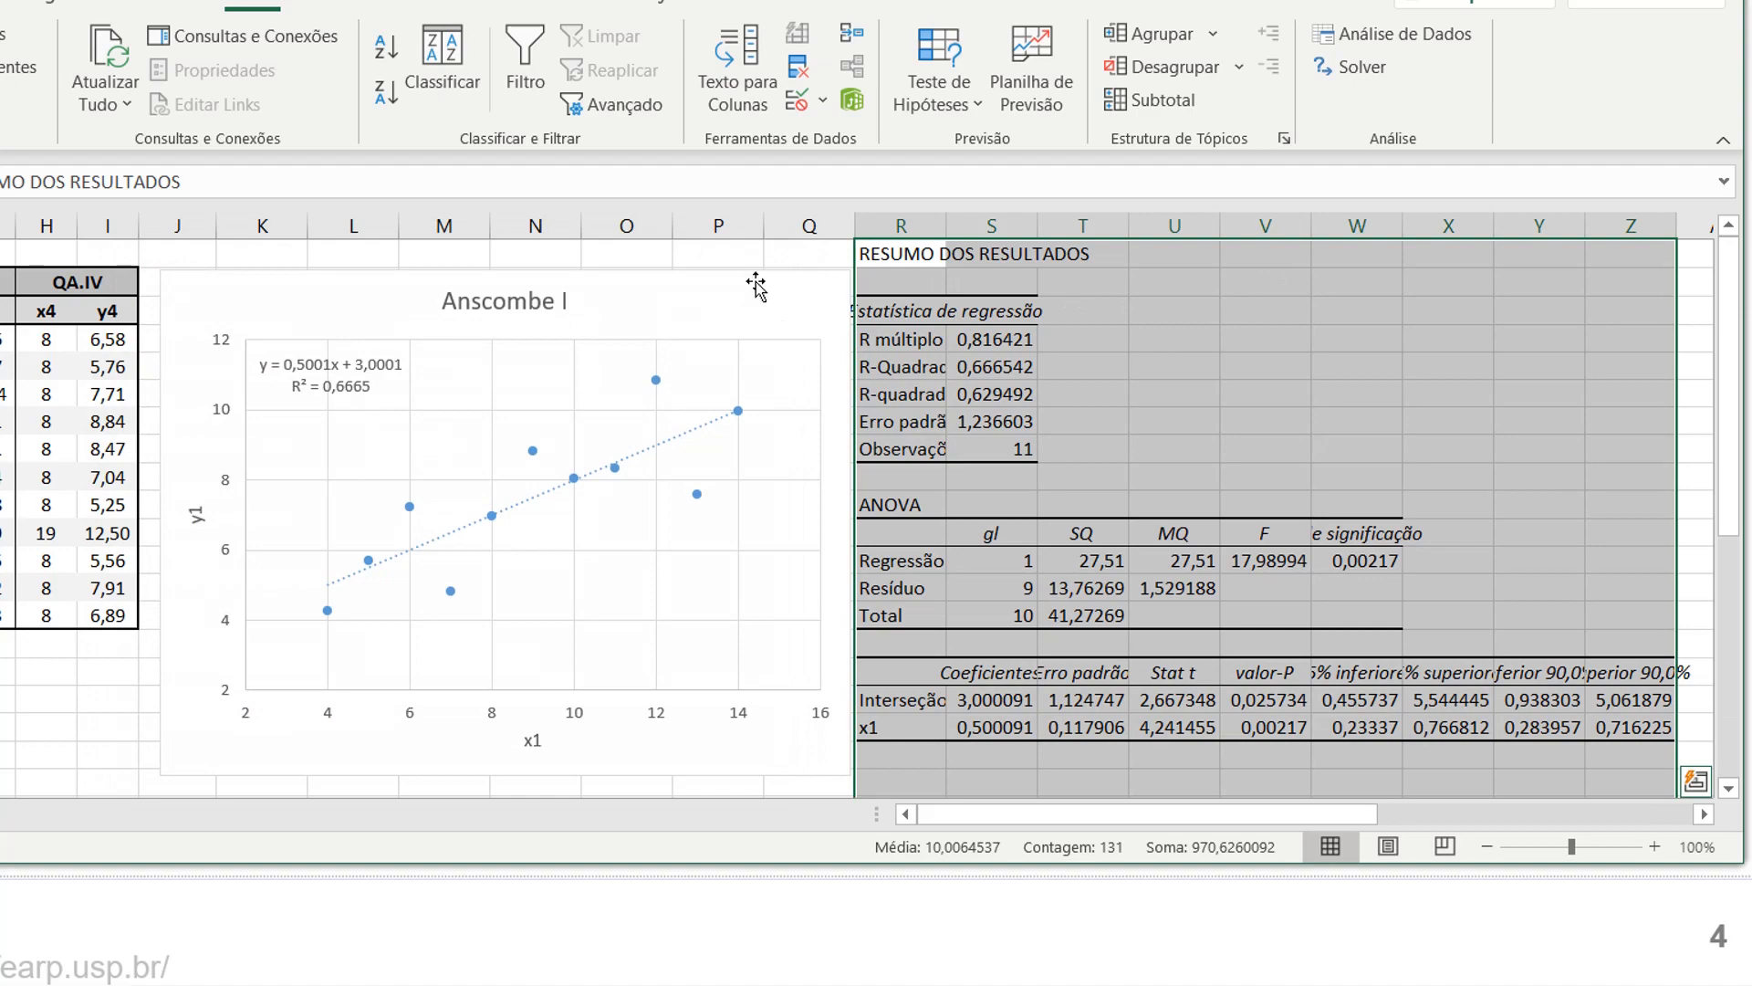
- Narrow the Anscombe I chart so that its right edge ends within column P, clear of column Q
left_click(755, 285)
left_click_drag(847, 268, 792, 269)
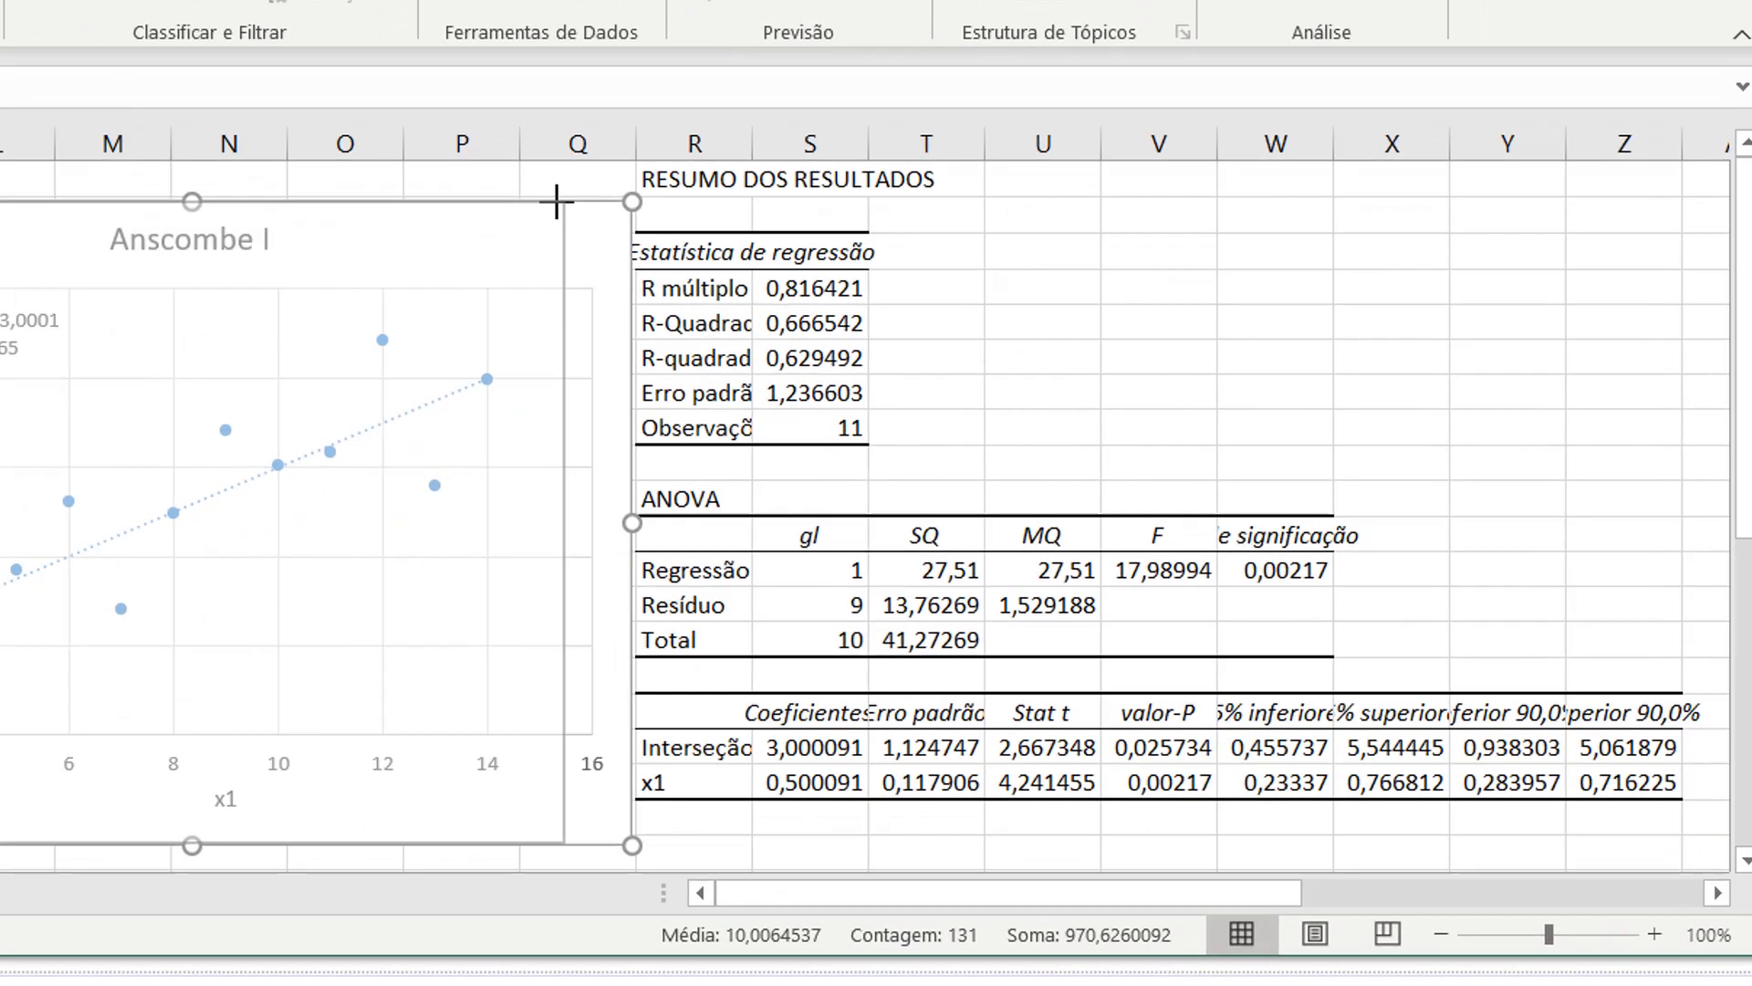
left_click_drag(557, 199, 504, 200)
left_click_drag(210, 117, 211, 117)
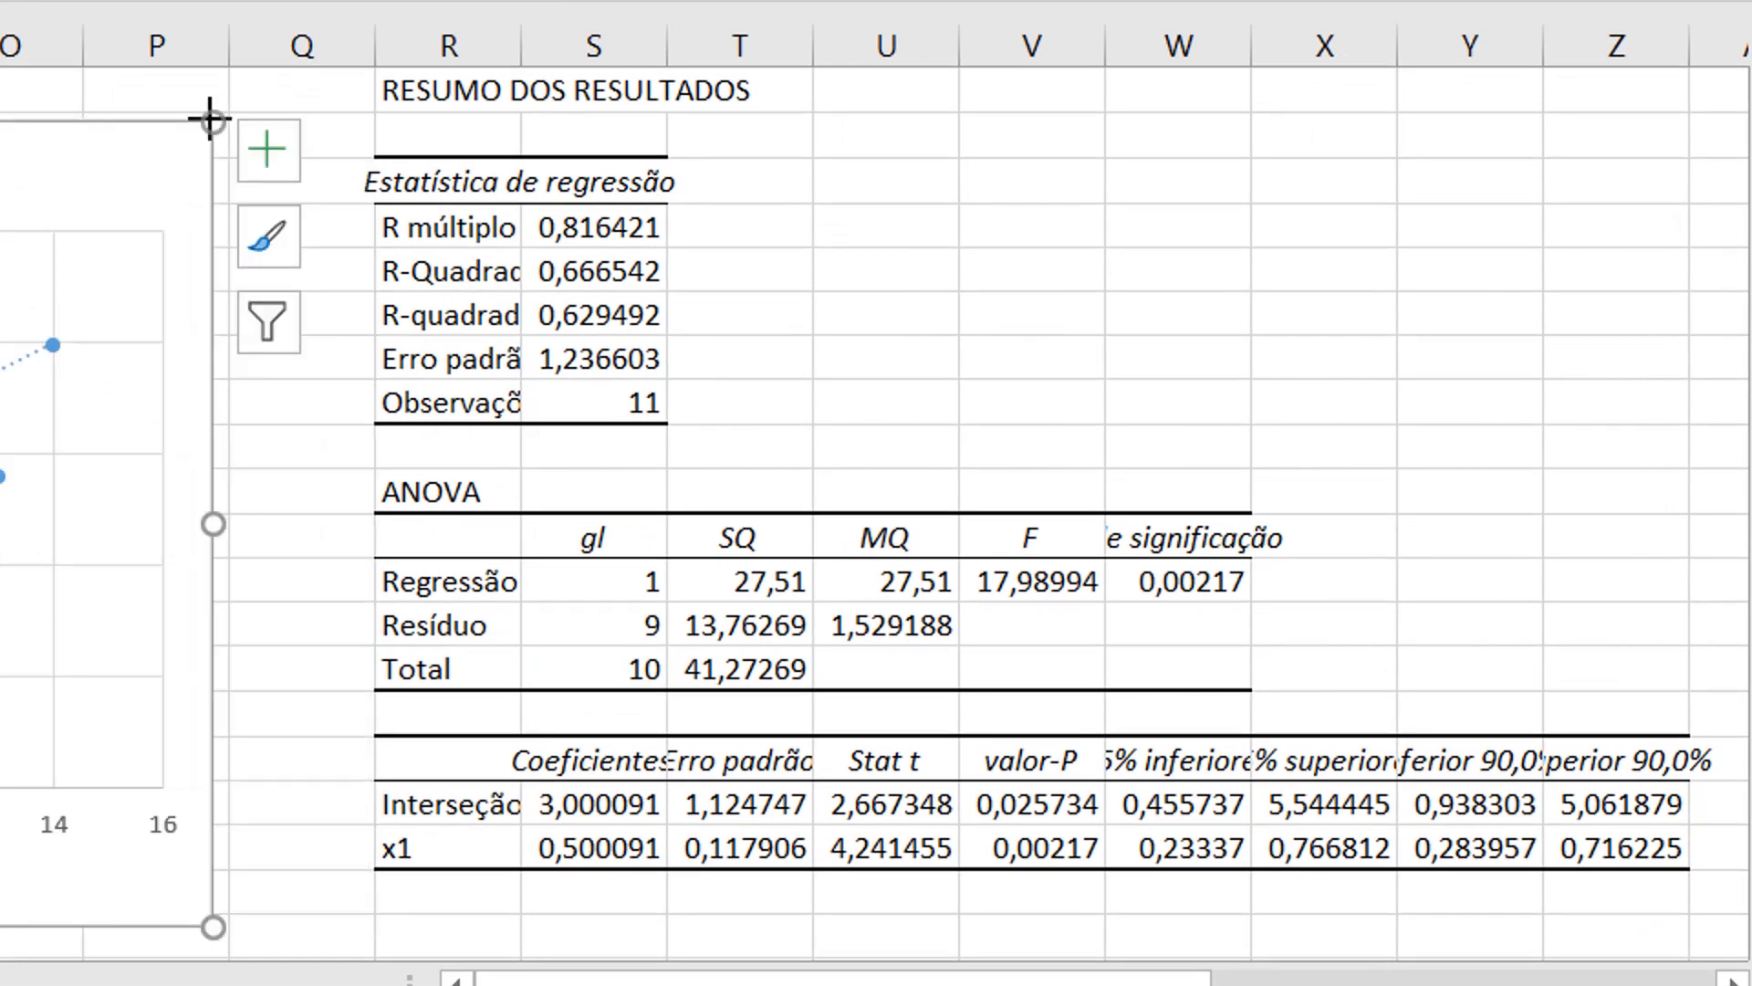
- Delete the empty column Q between the chart and the regression output
left_click(296, 39)
right_click(297, 39)
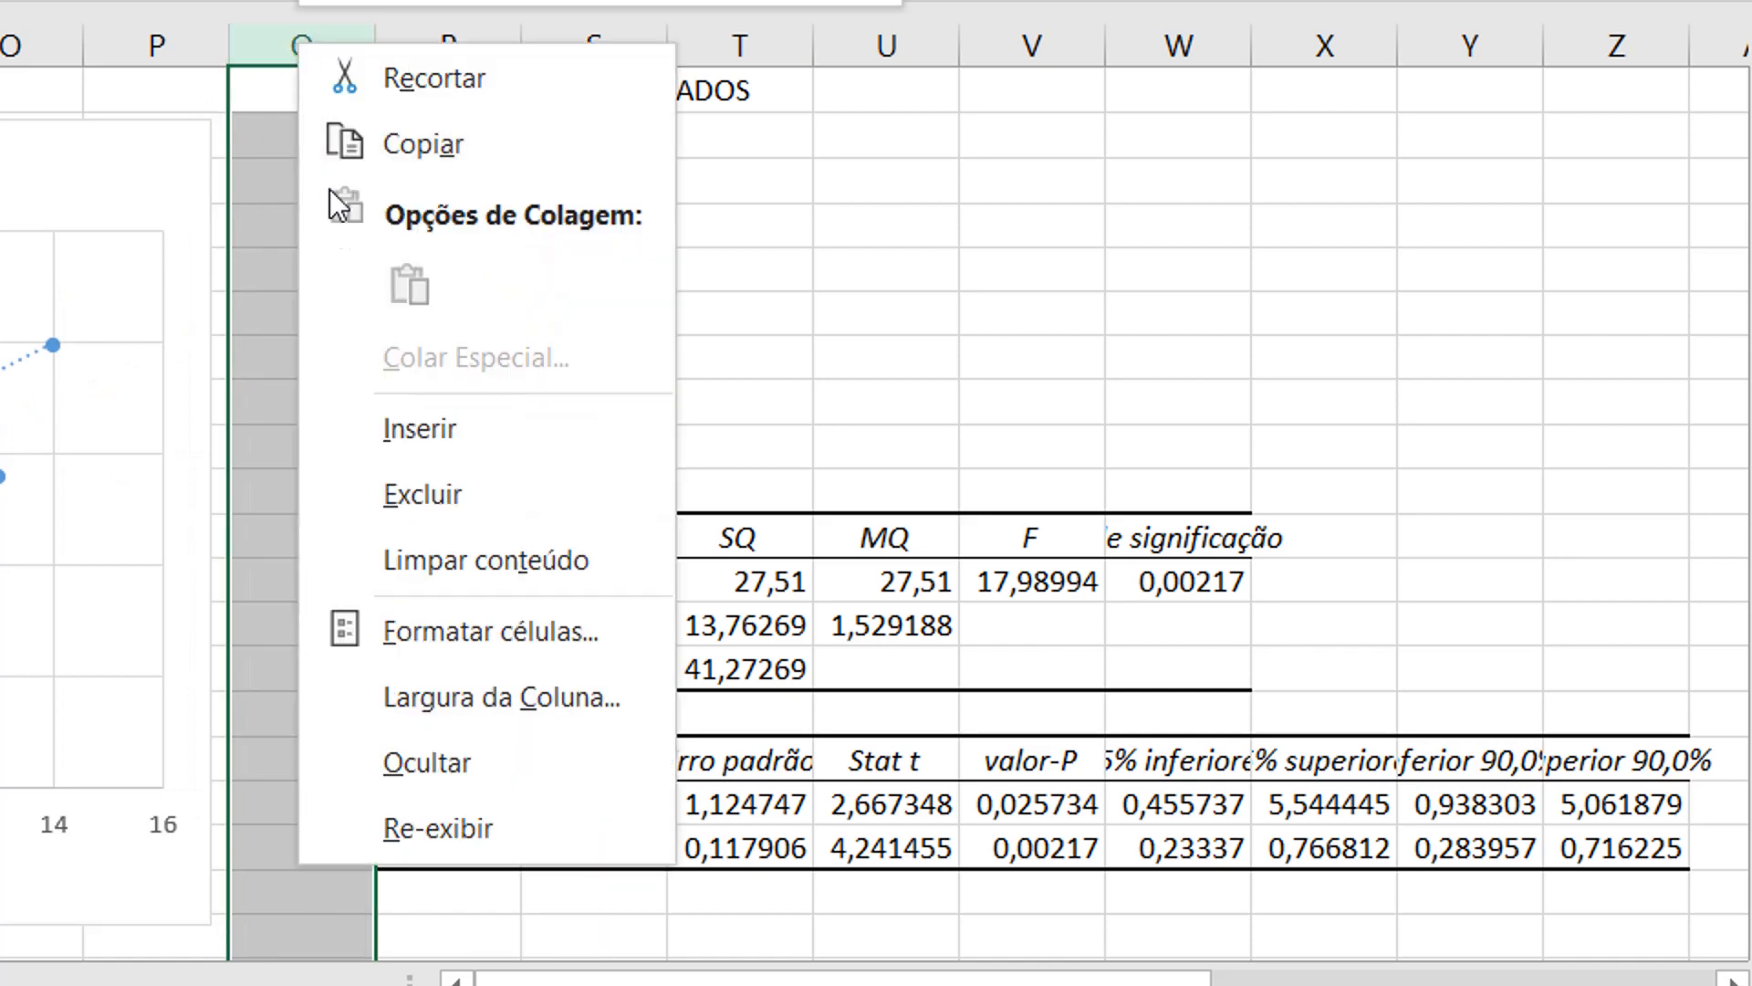
left_click(414, 486)
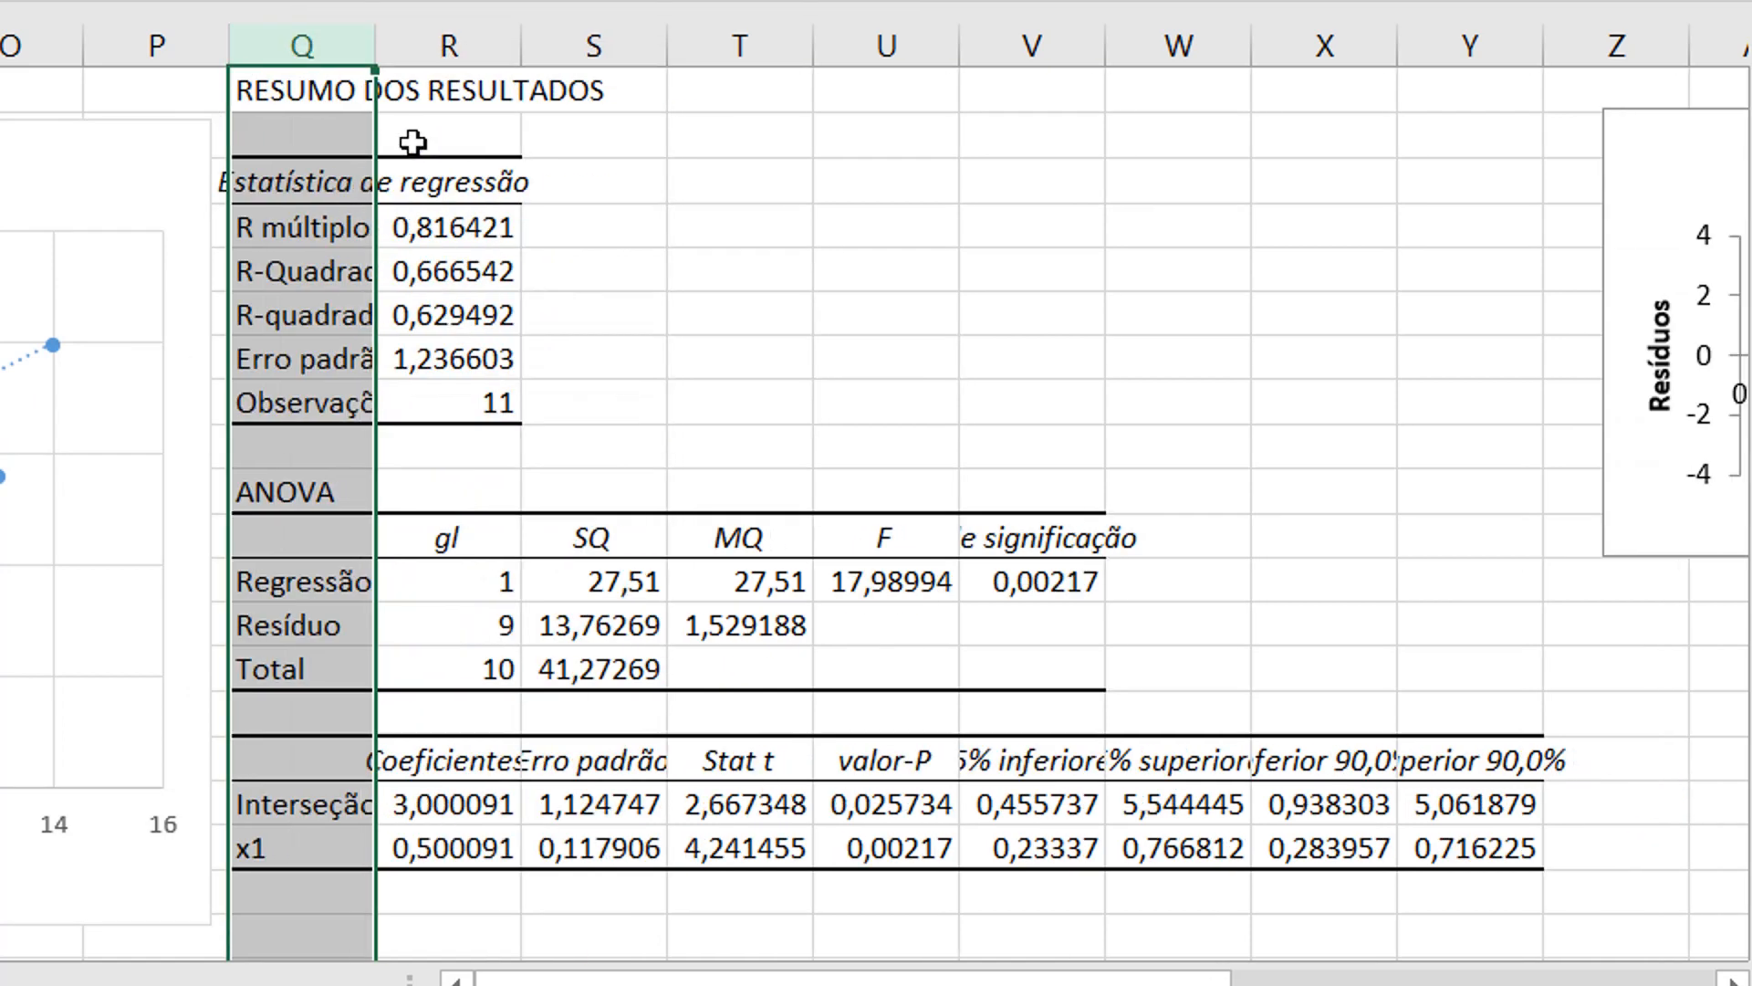
- Autofit the widths of columns Q to Y and bring the whole regression summary into view
left_click_drag(352, 56, 1472, 91)
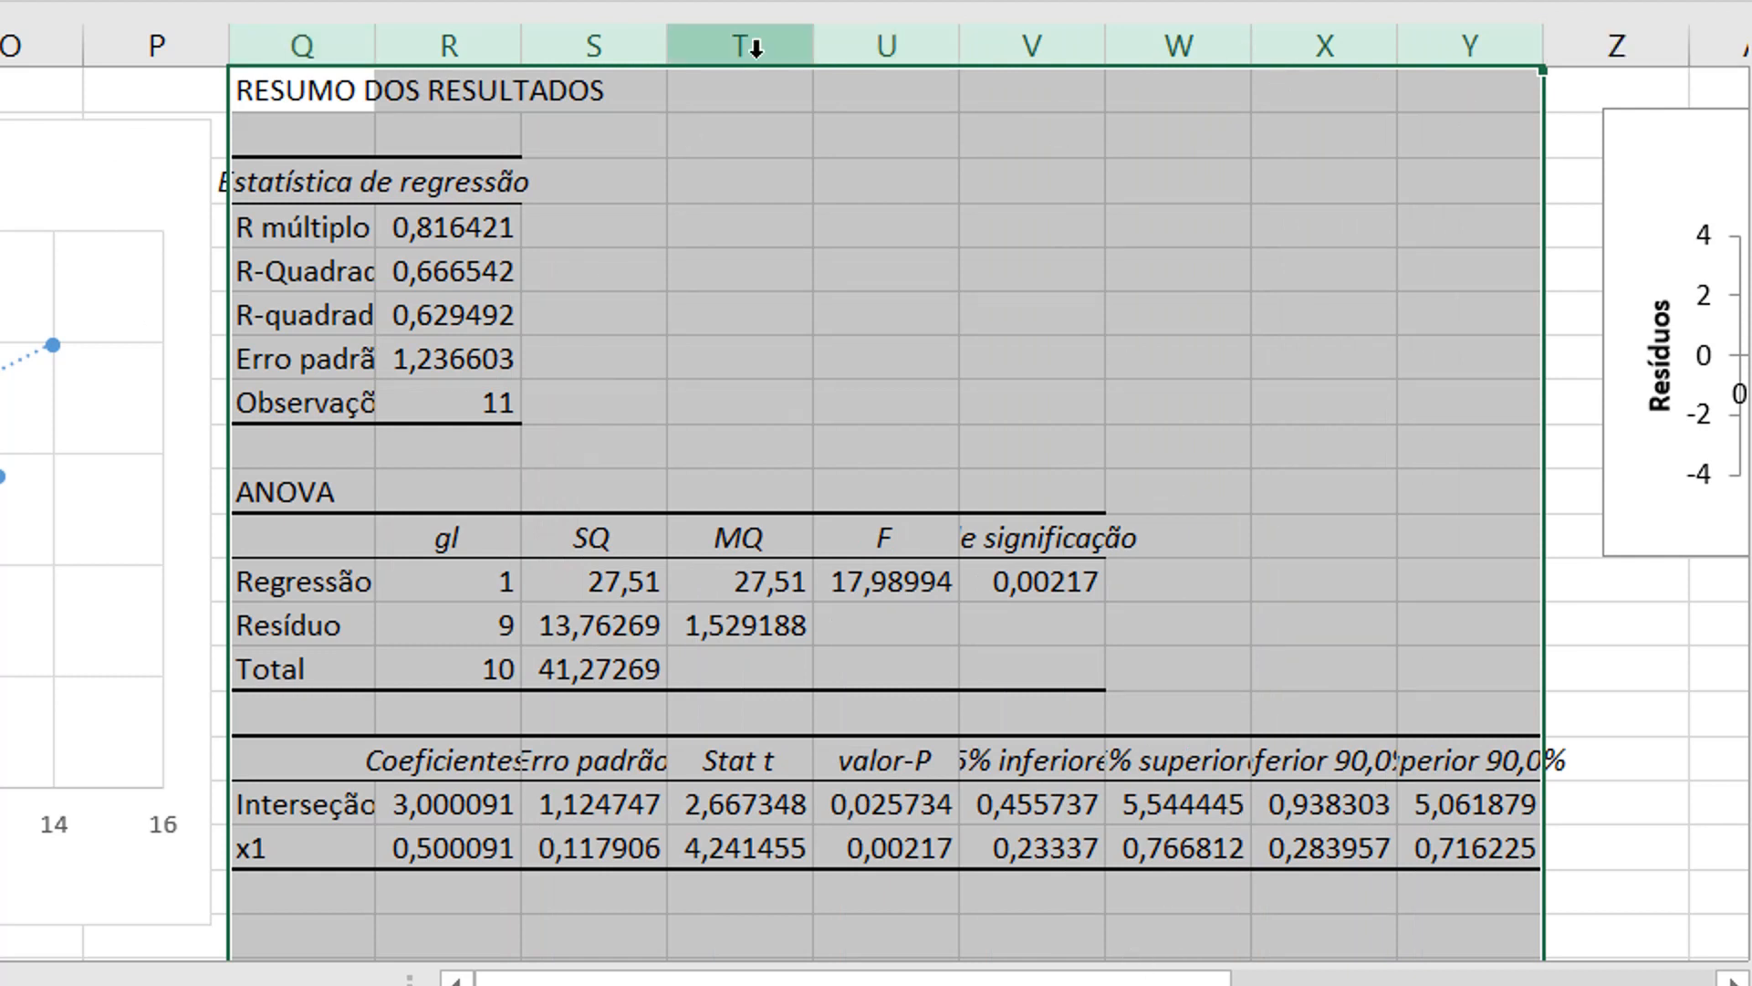
double_click(812, 46)
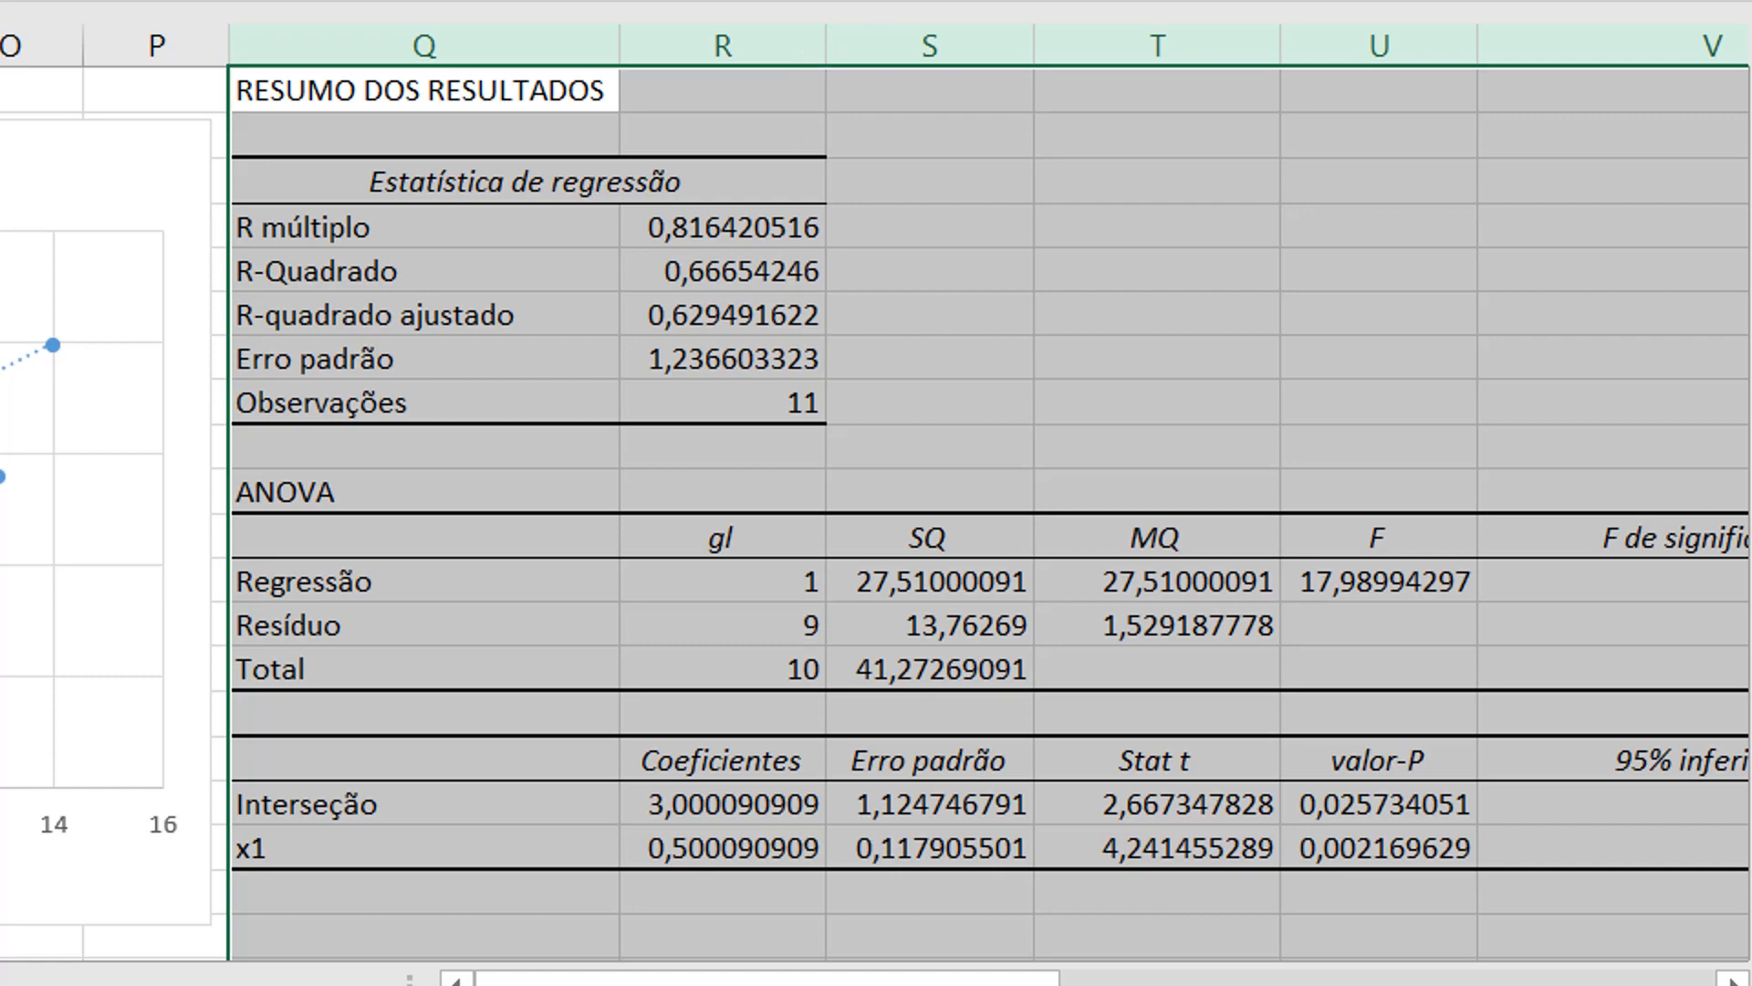
left_click(757, 894)
scroll(758, 904, "right", 2)
left_click_drag(835, 978, 1252, 976)
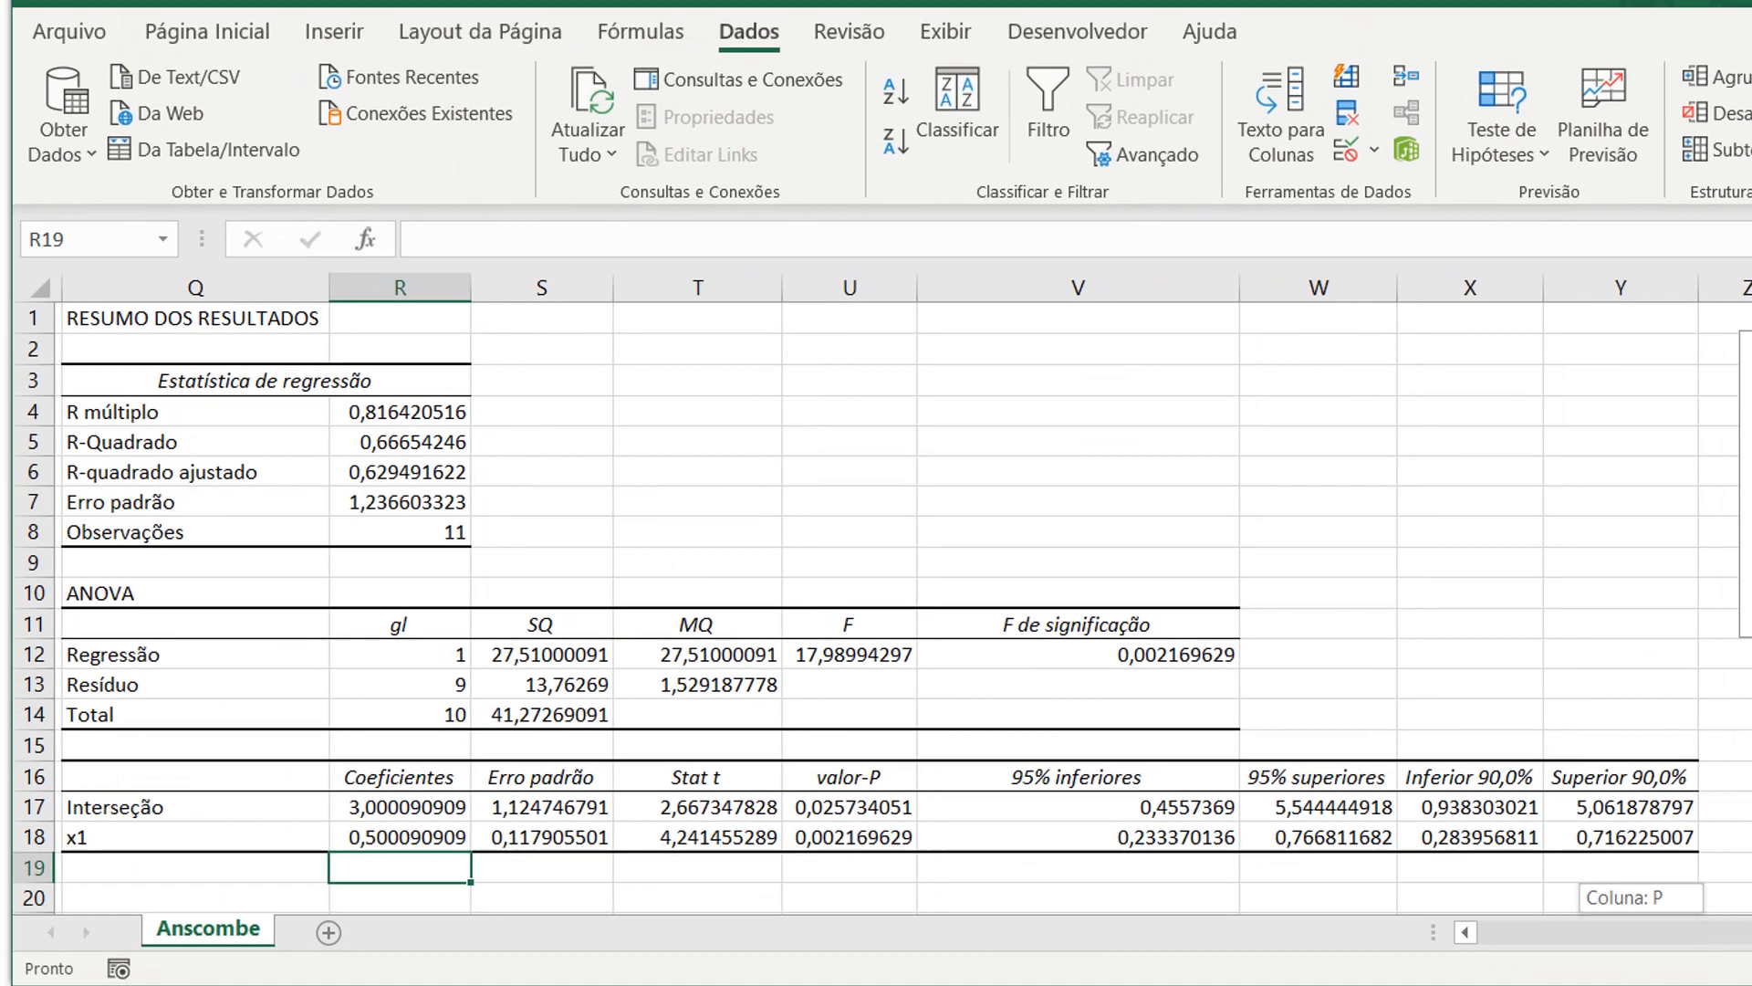
left_click_drag(1641, 932, 1663, 932)
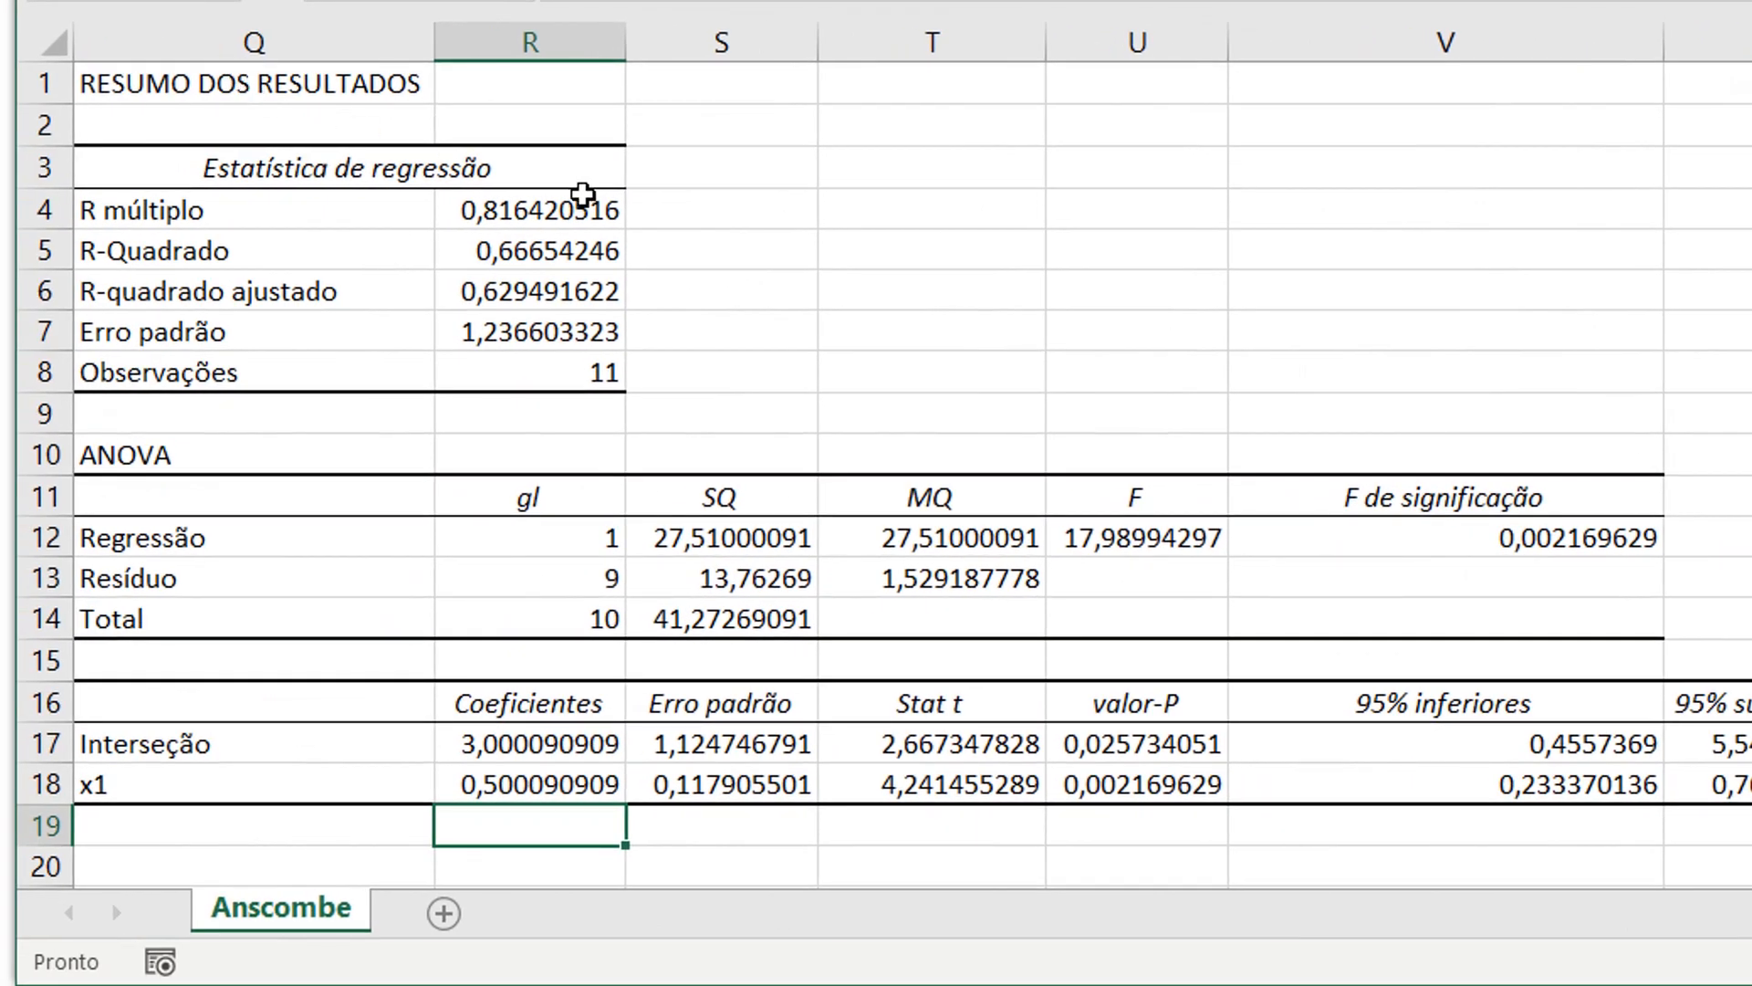
- Reduce the regression statistics in R4:R7, from R múltiplo to Erro padrão, to four decimal places
left_click(579, 188)
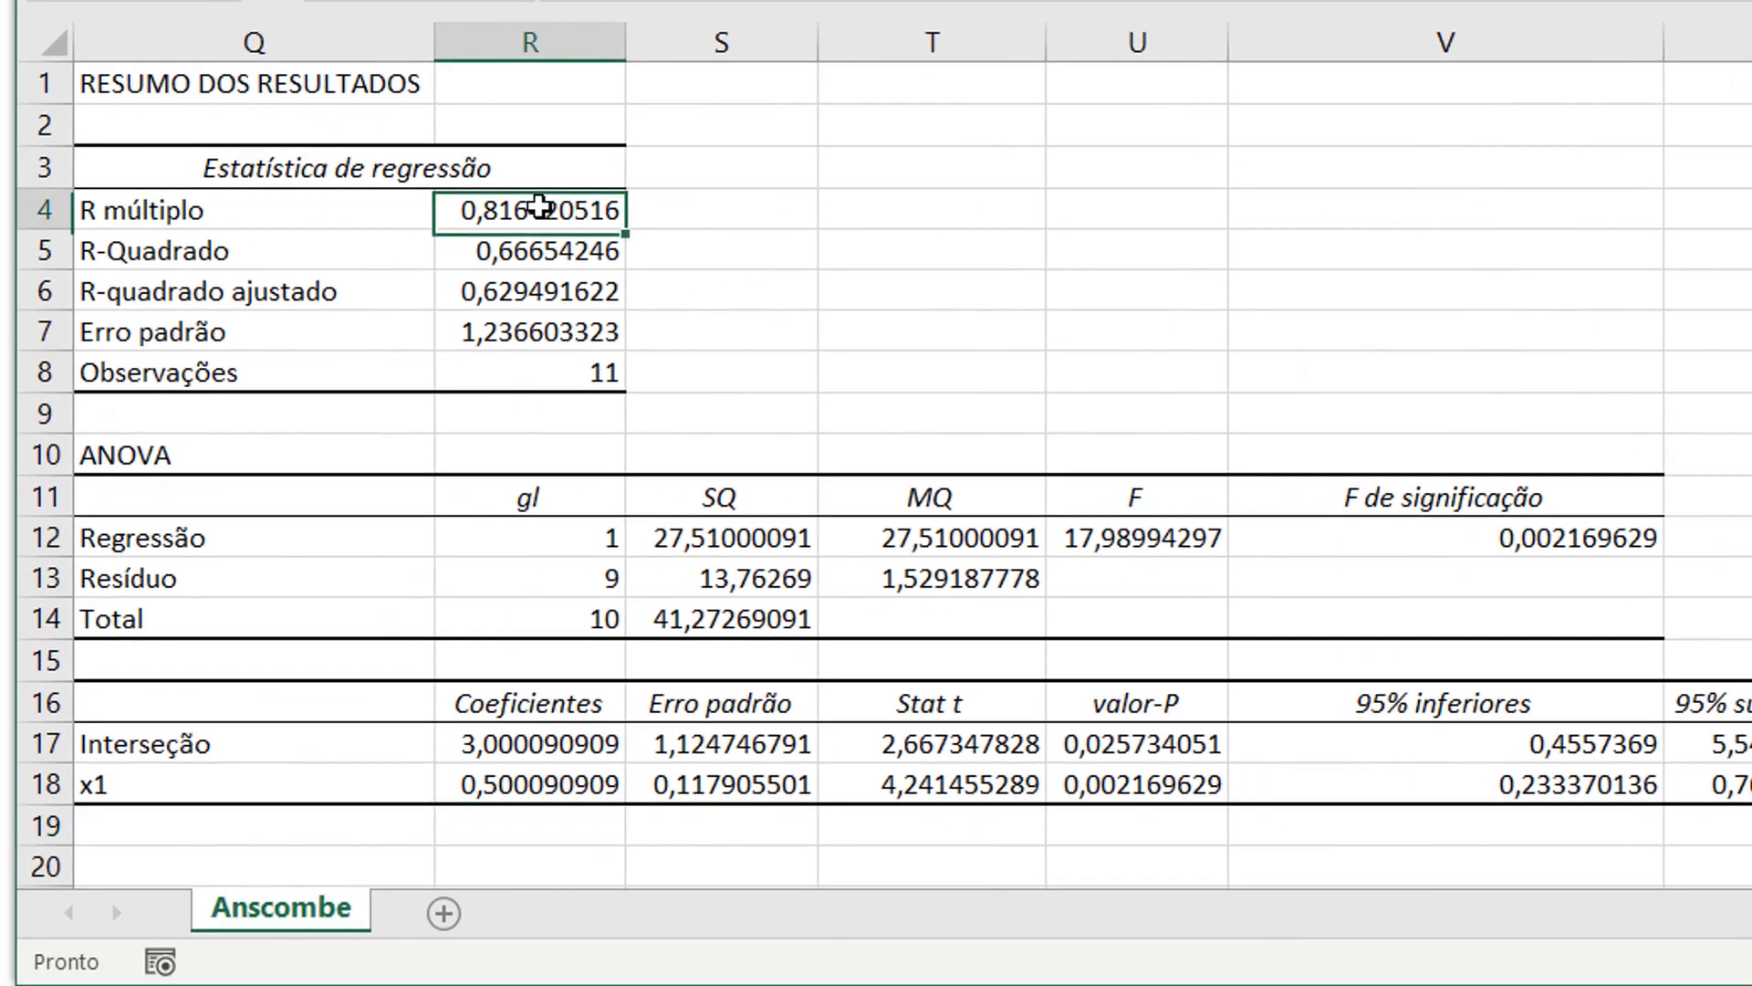
left_click_drag(538, 206, 513, 335)
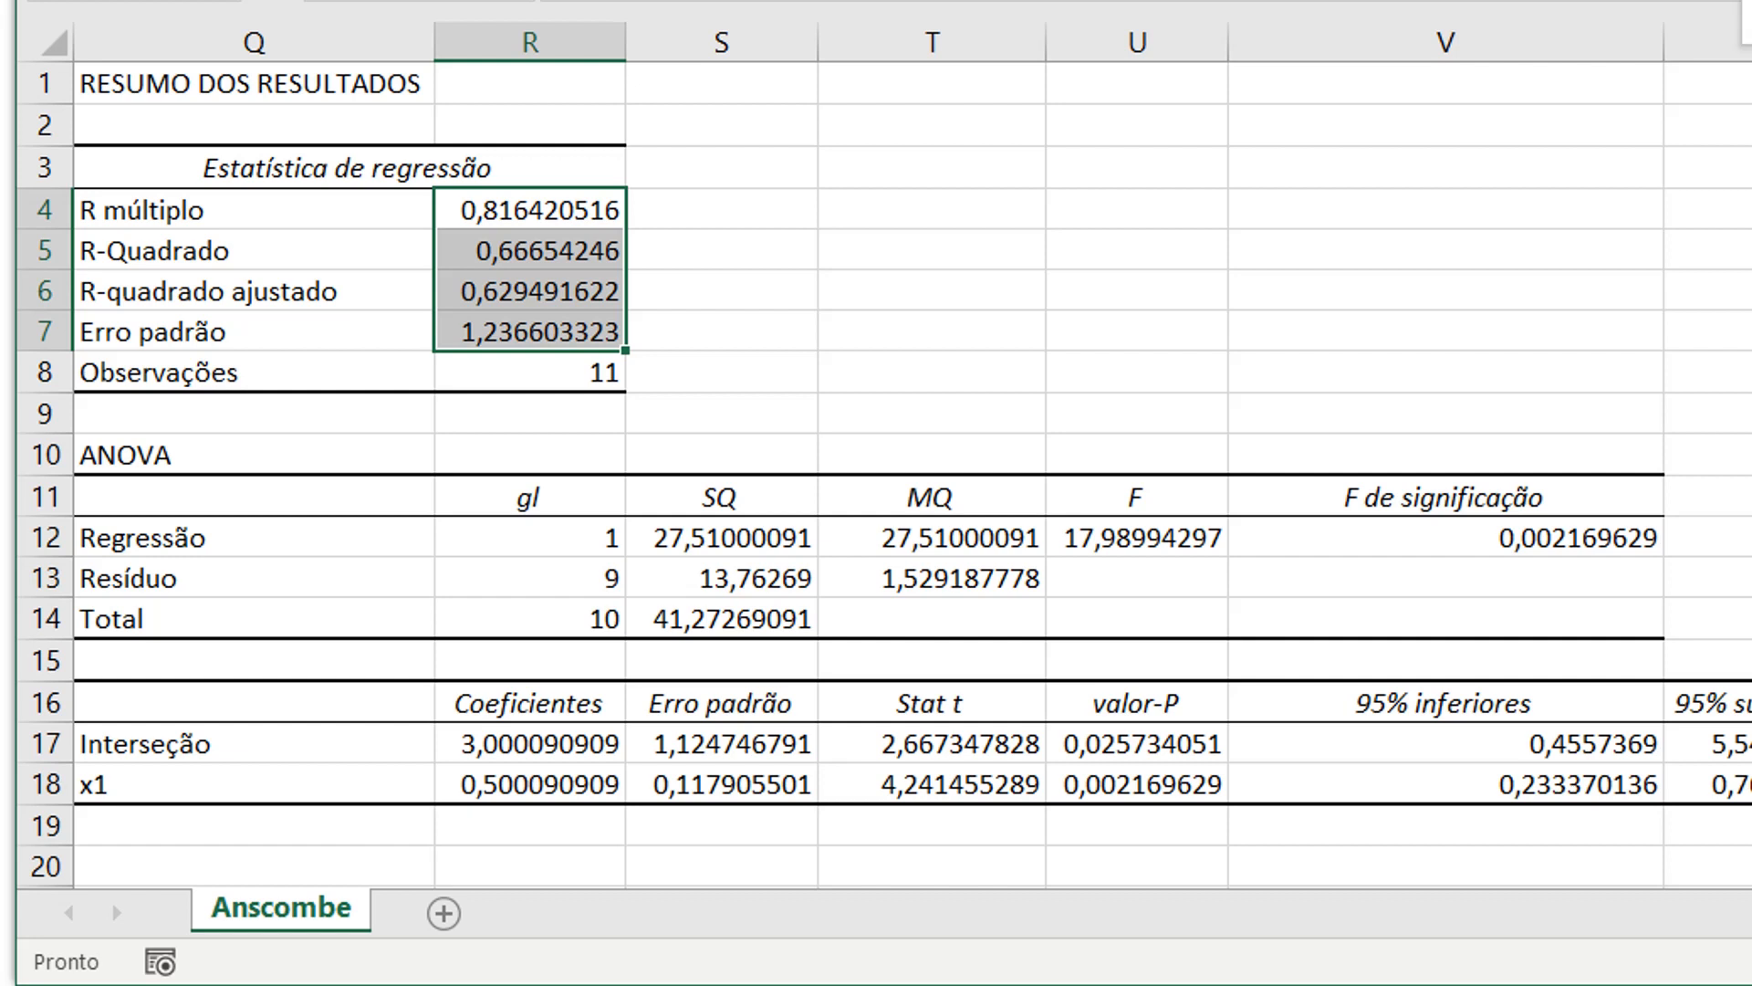
key("alt+h")
key("9")
key("alt+h")
key("9")
key("alt+h")
key("9")
key("alt+h")
key("9")
key("alt+h")
key("9")
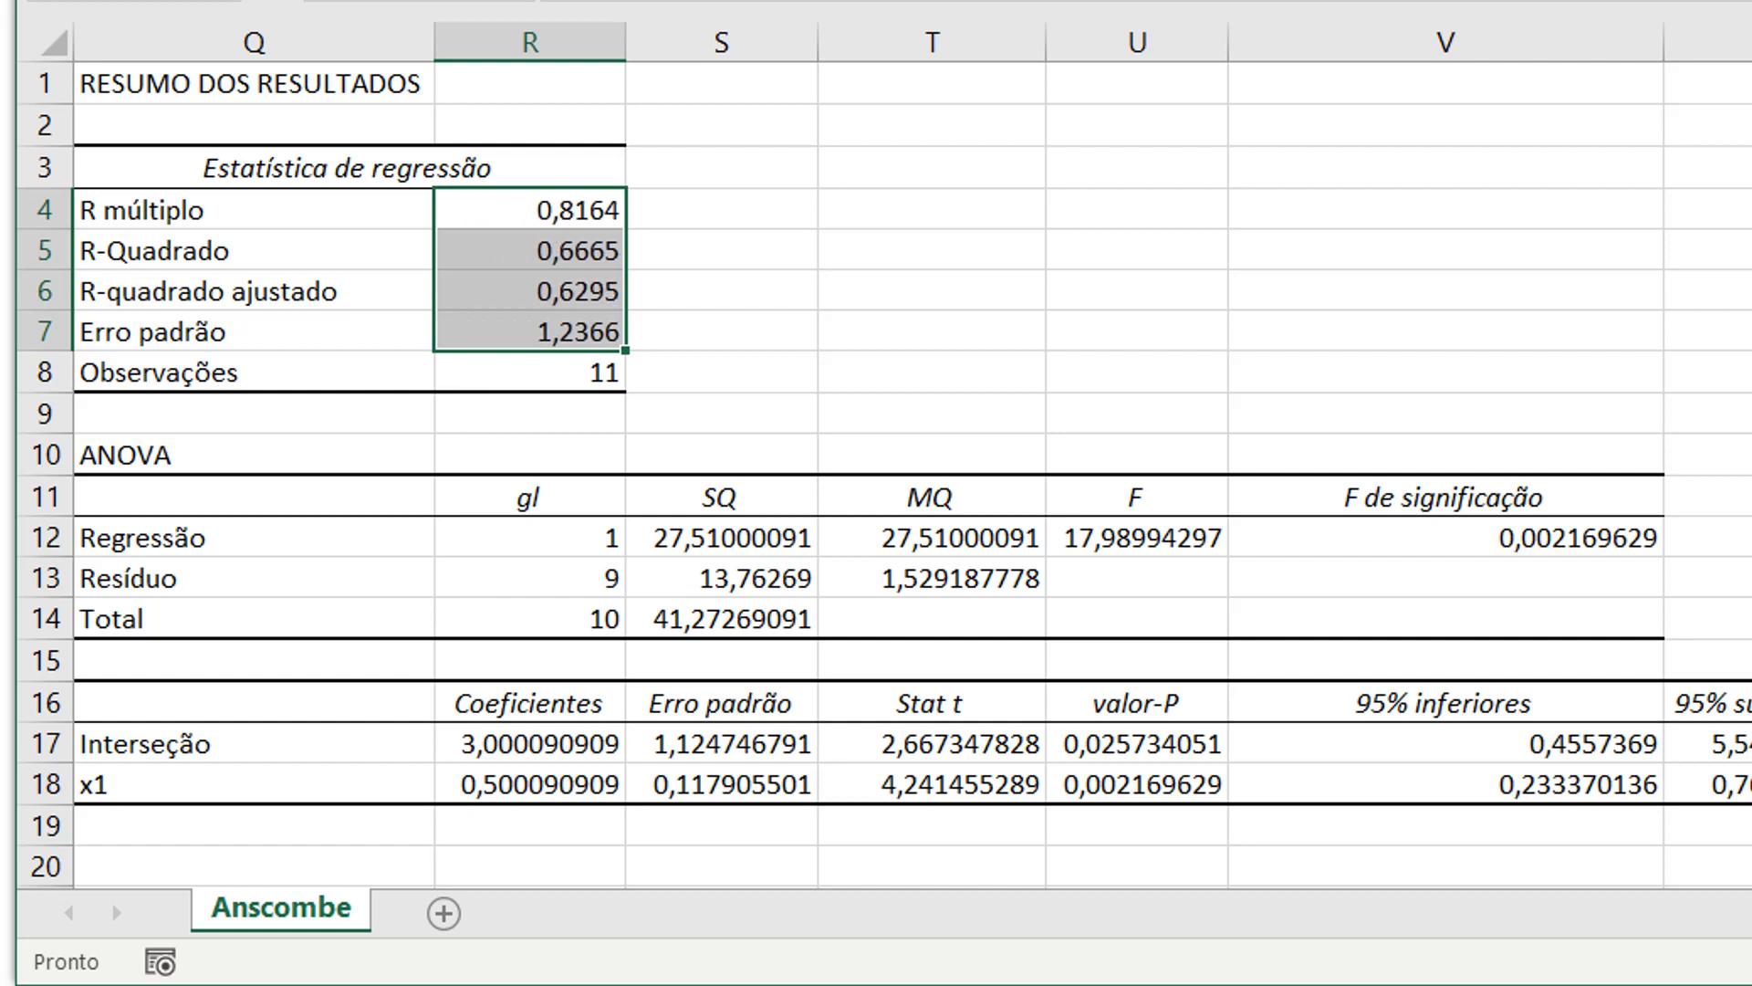
left_click(901, 263)
- Compare the R-Quadrado statistic in R5 with the chart's R² and fill that cell yellow
left_click(559, 247)
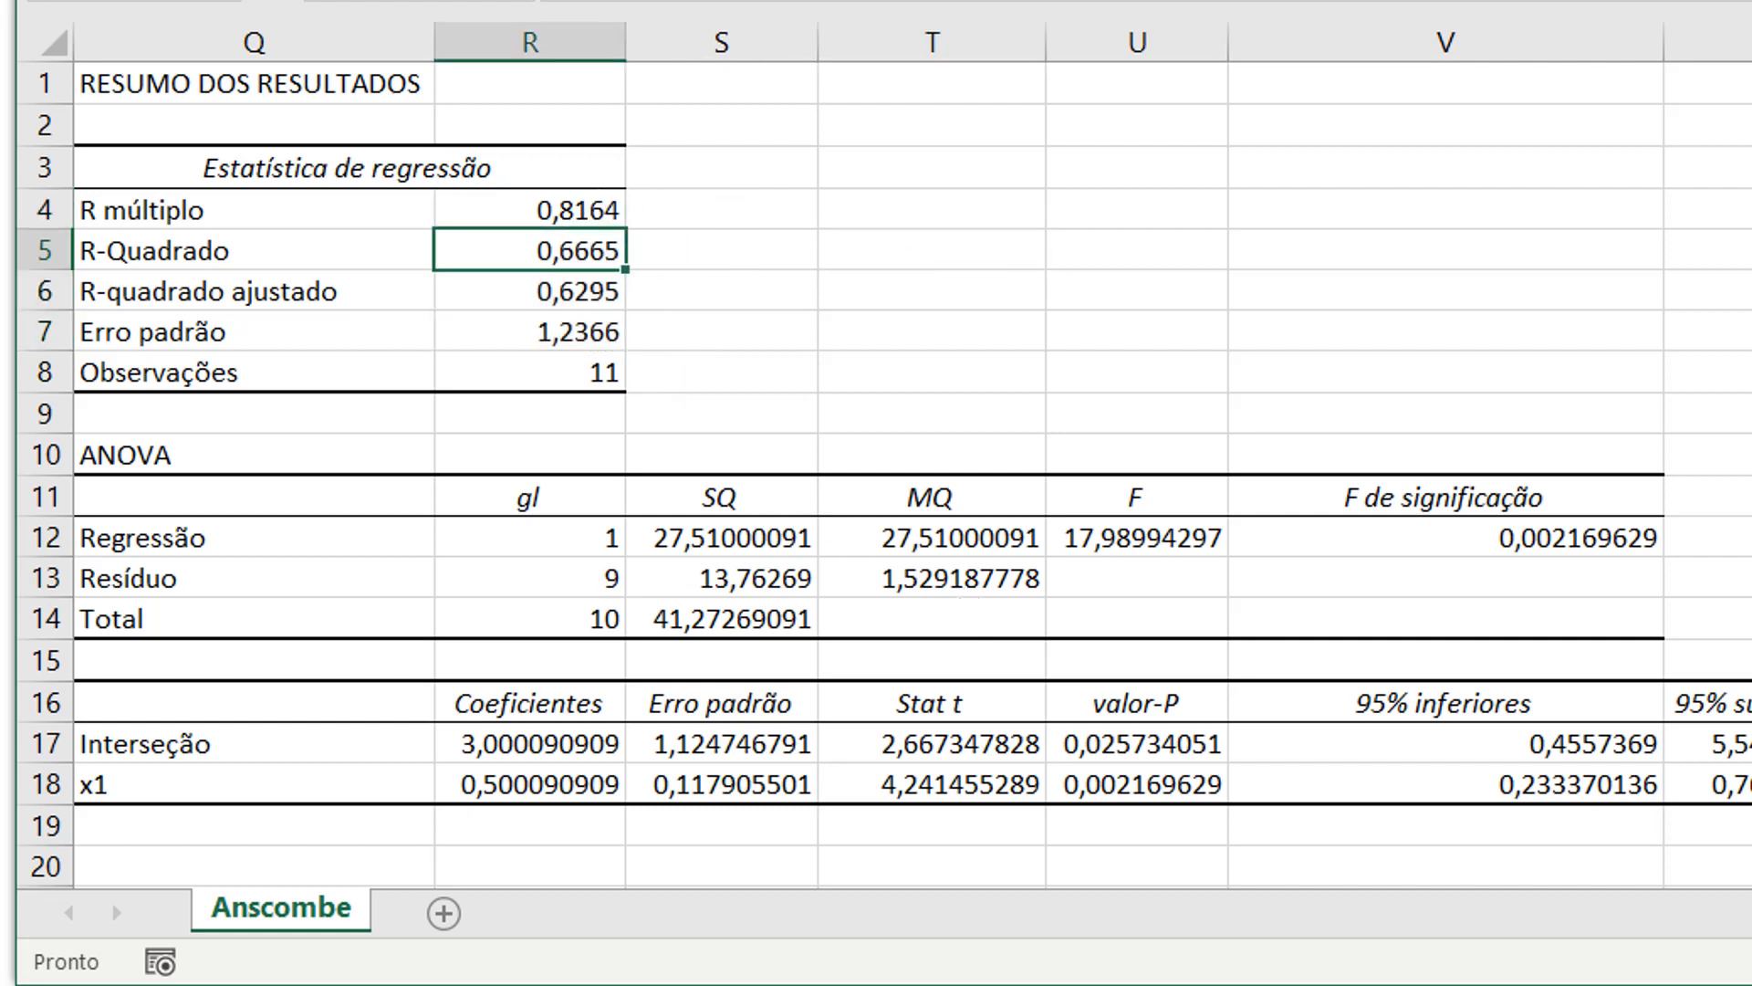
scroll(911, 456, "left", 7)
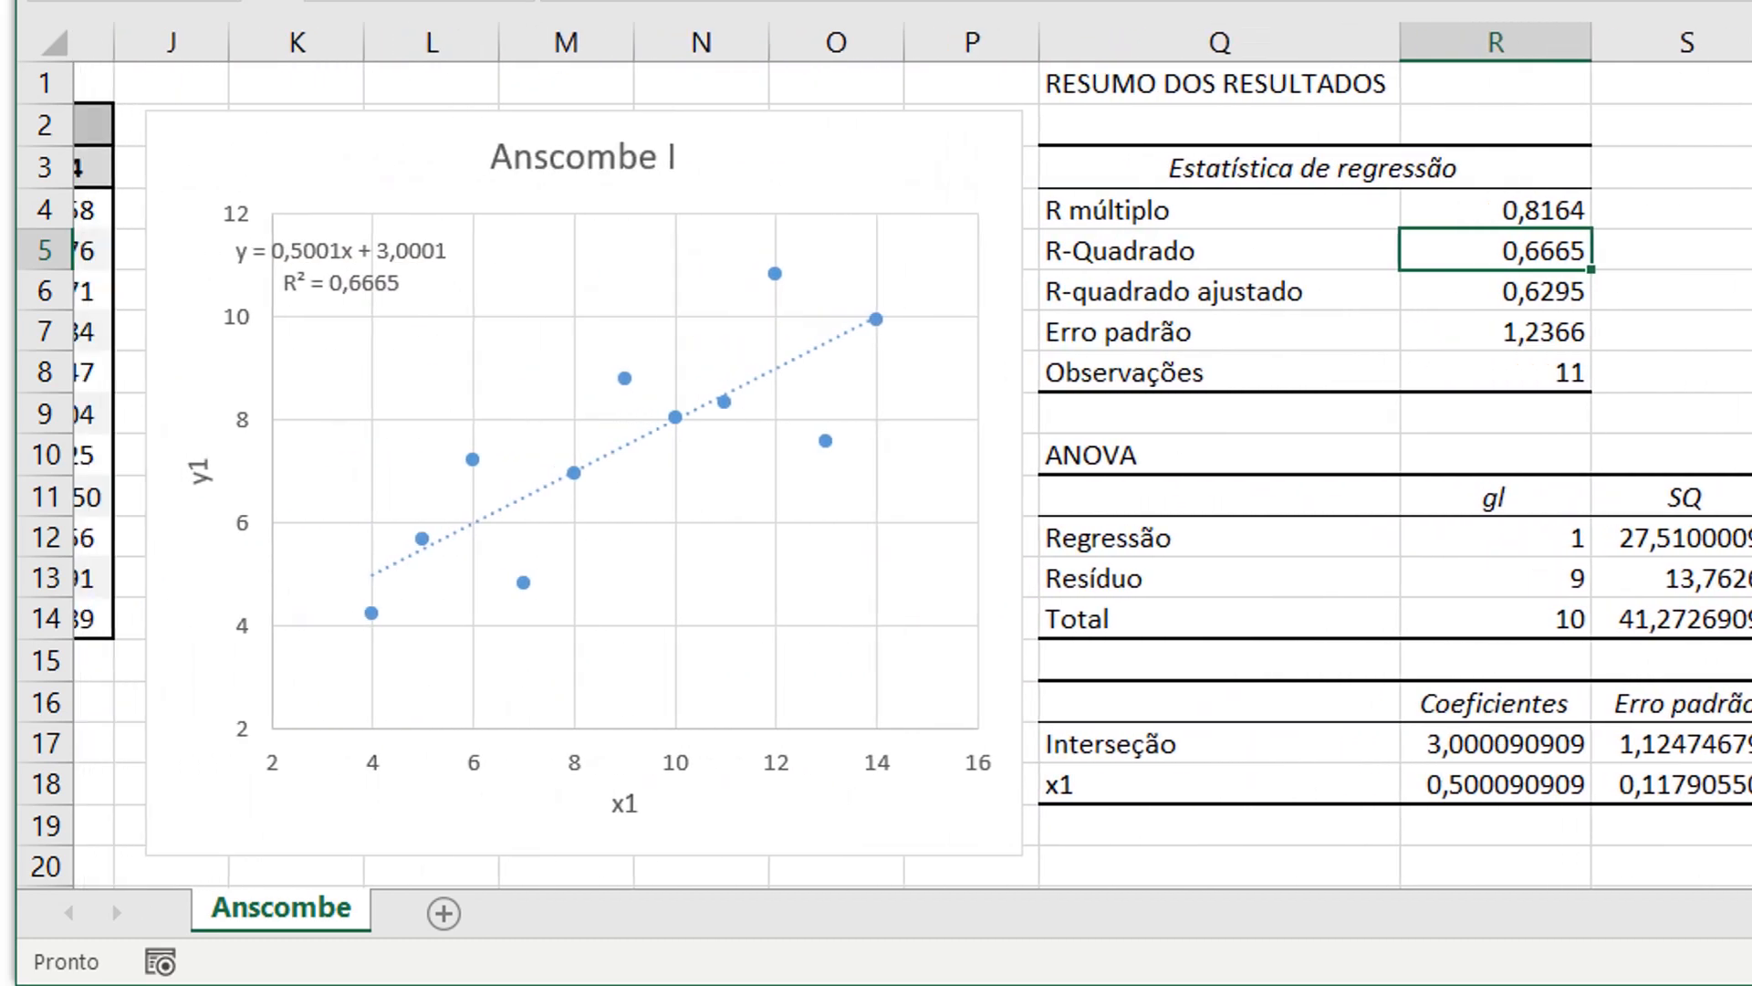
scroll(912, 474, "left", 1)
scroll(912, 474, "right", 1)
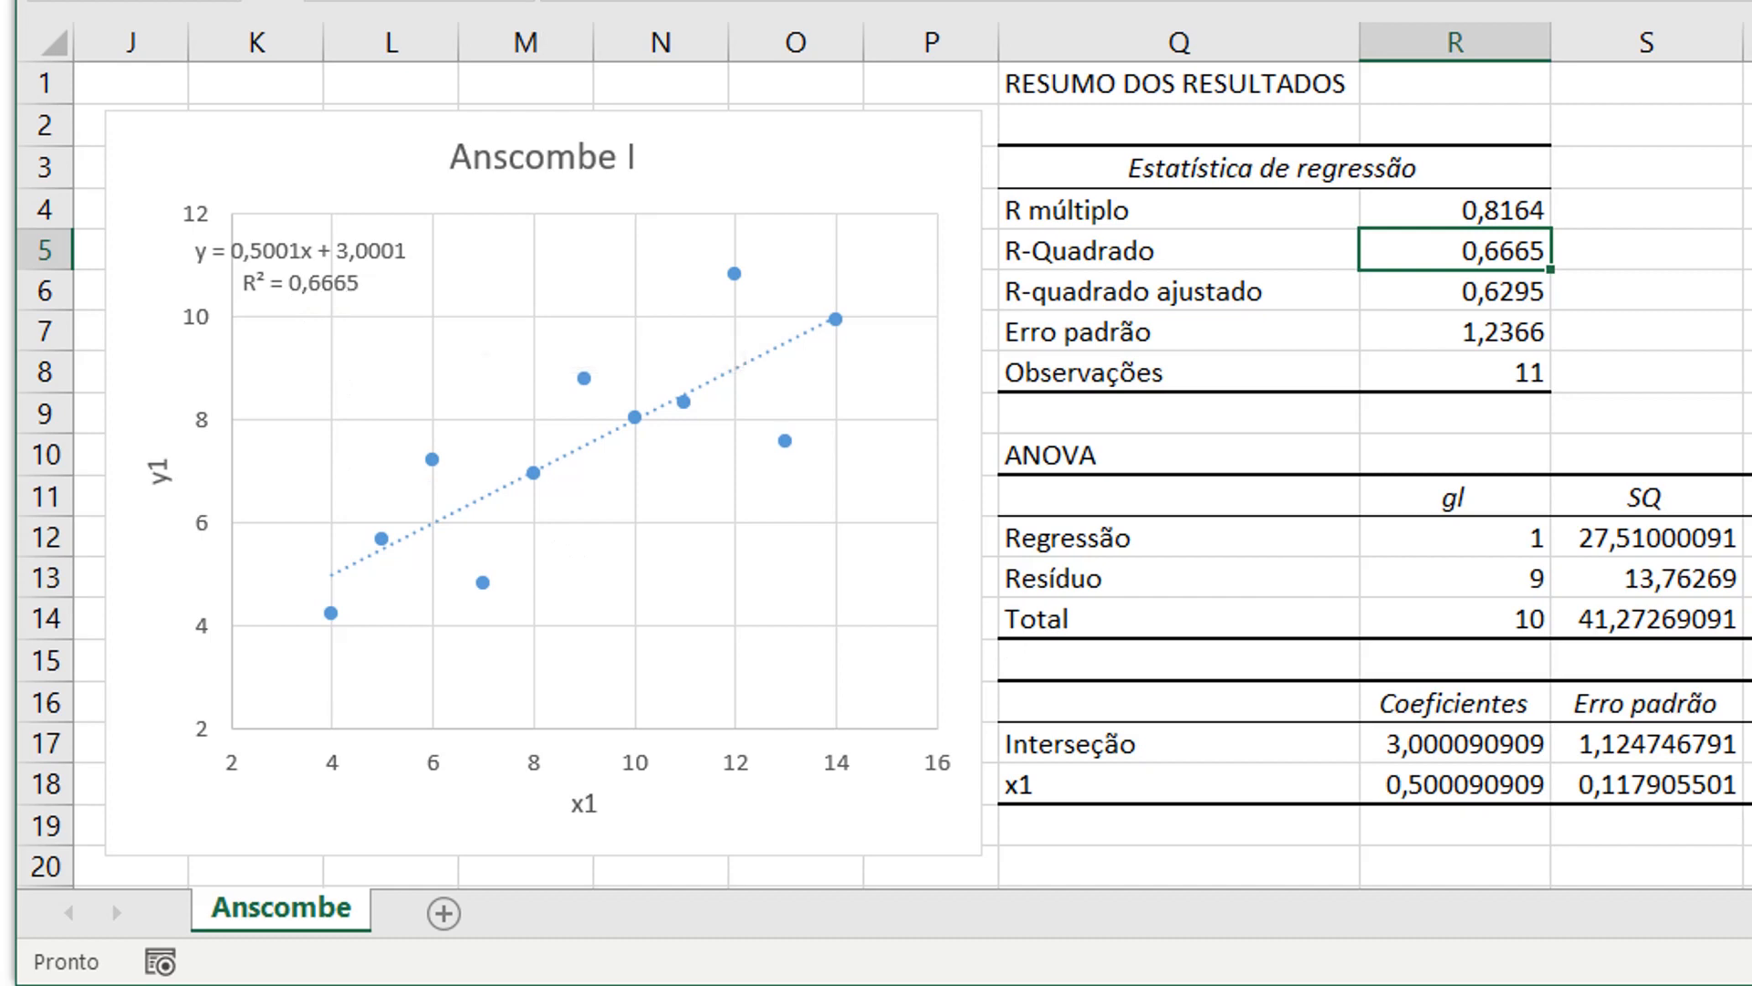
scroll(912, 456, "right", 7)
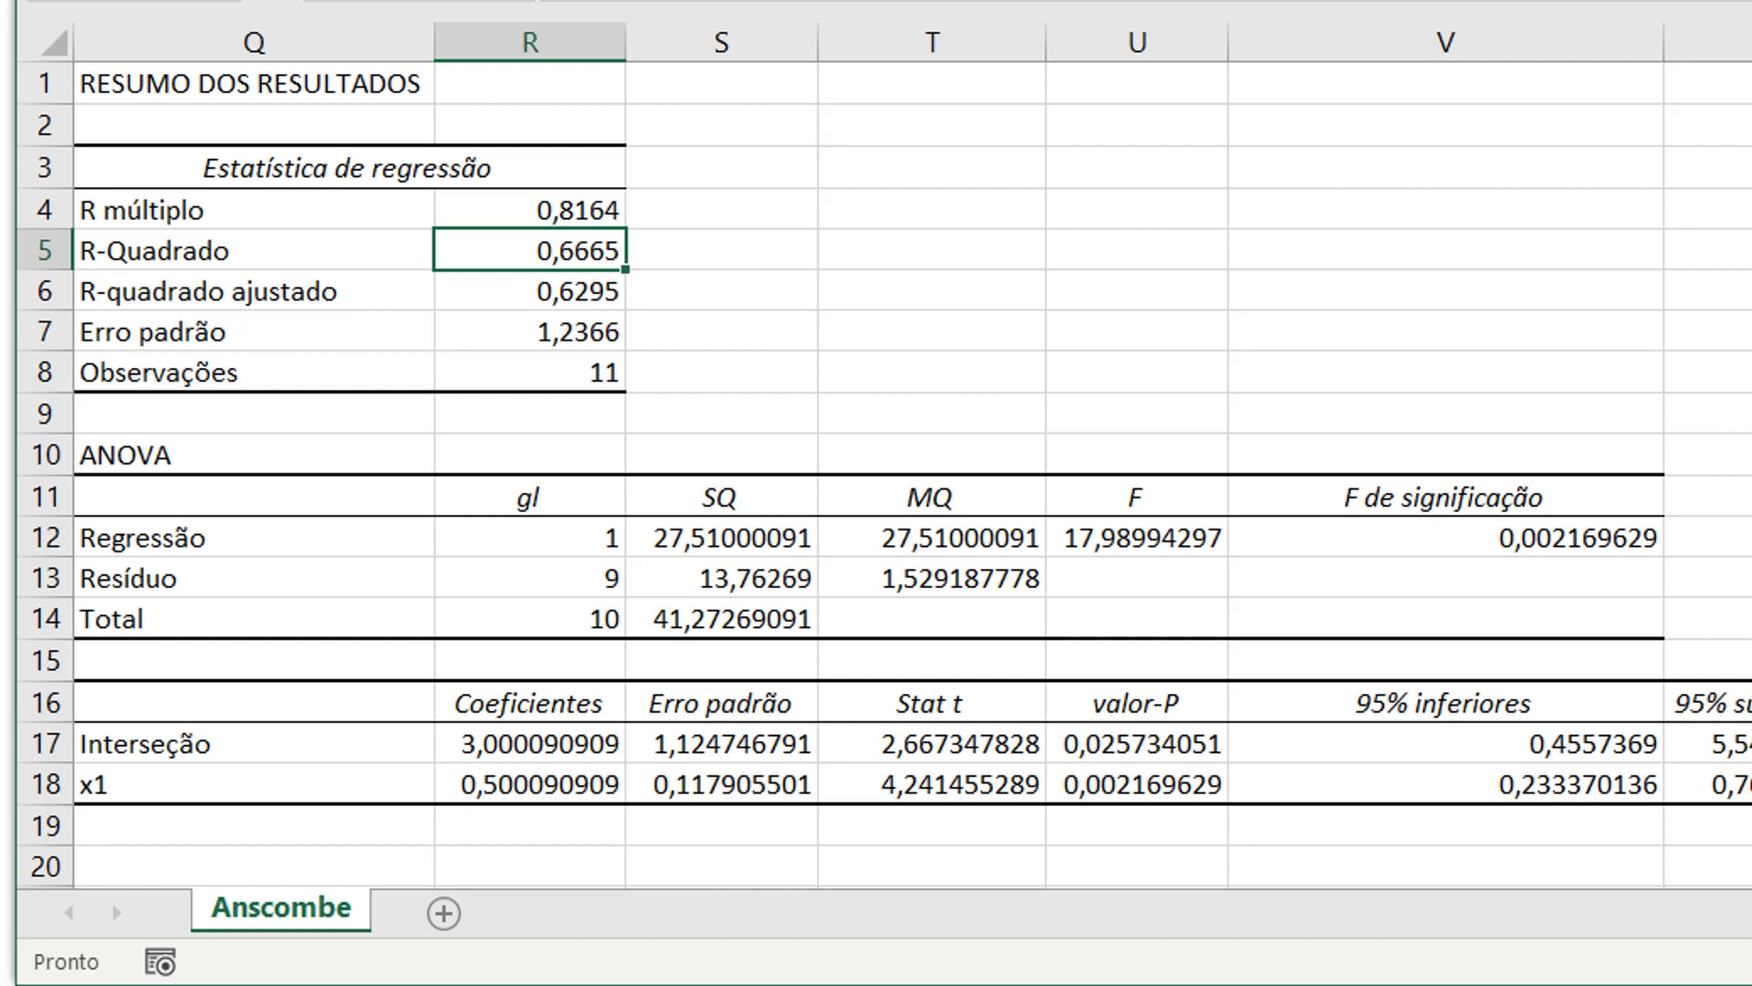
left_click(699, 242)
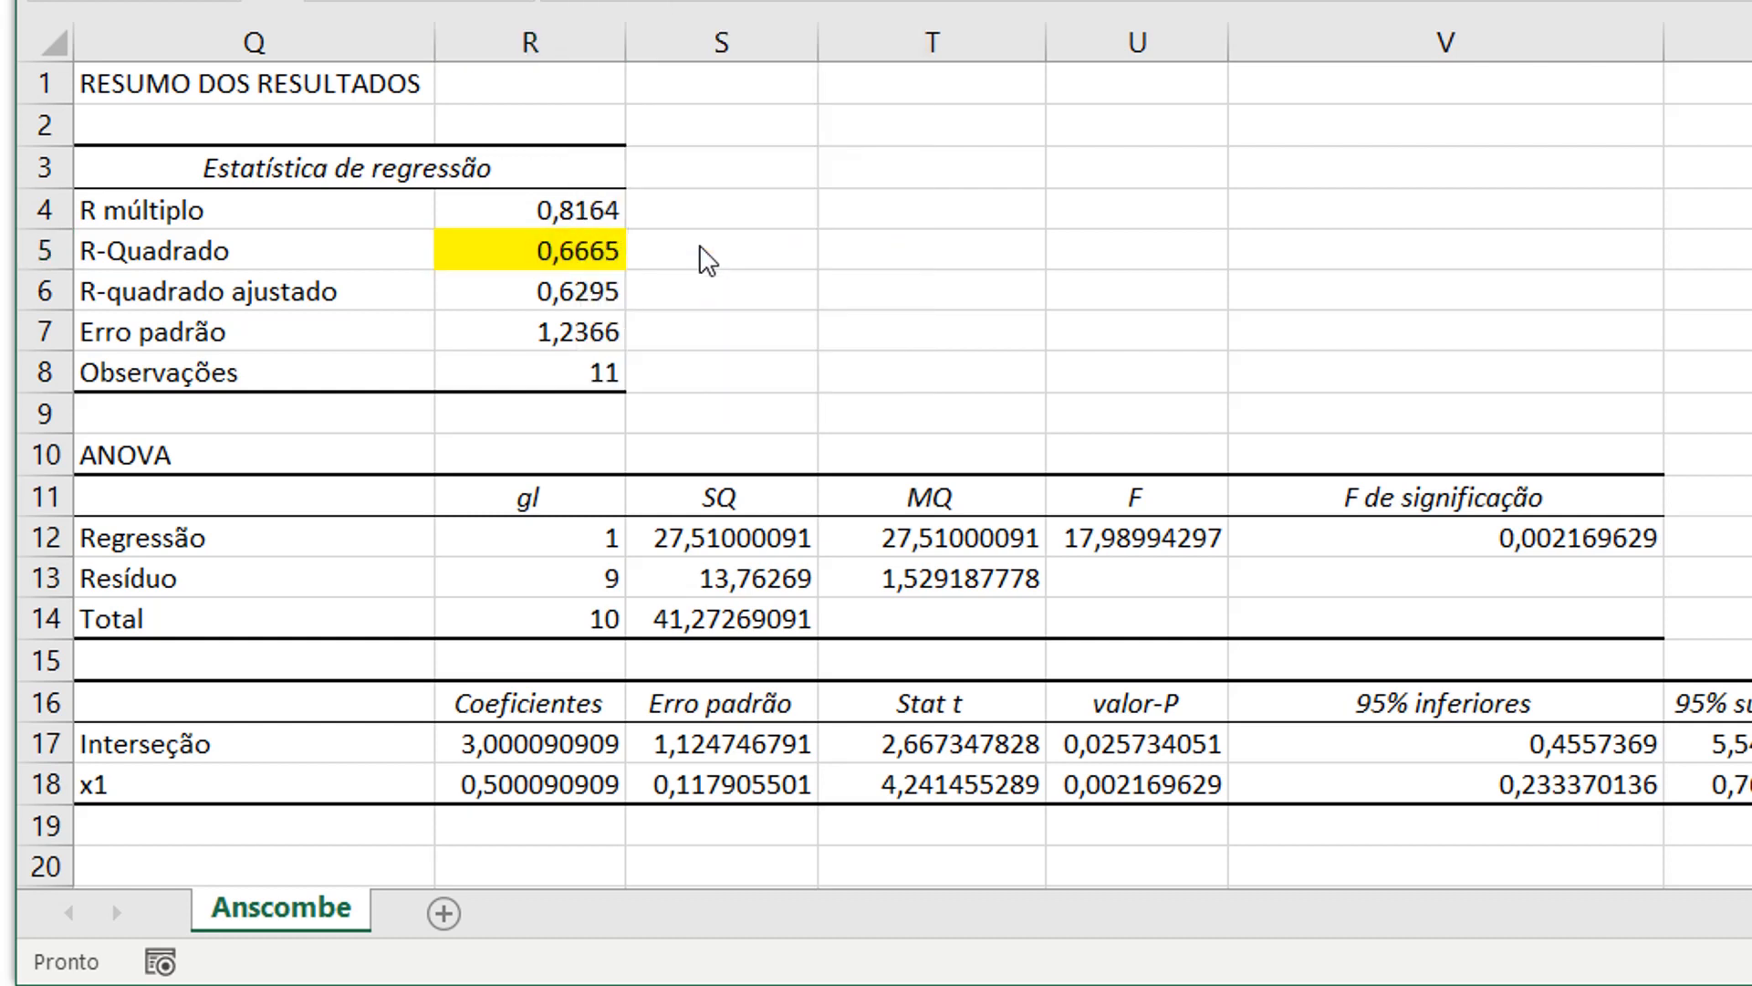
left_click(680, 280)
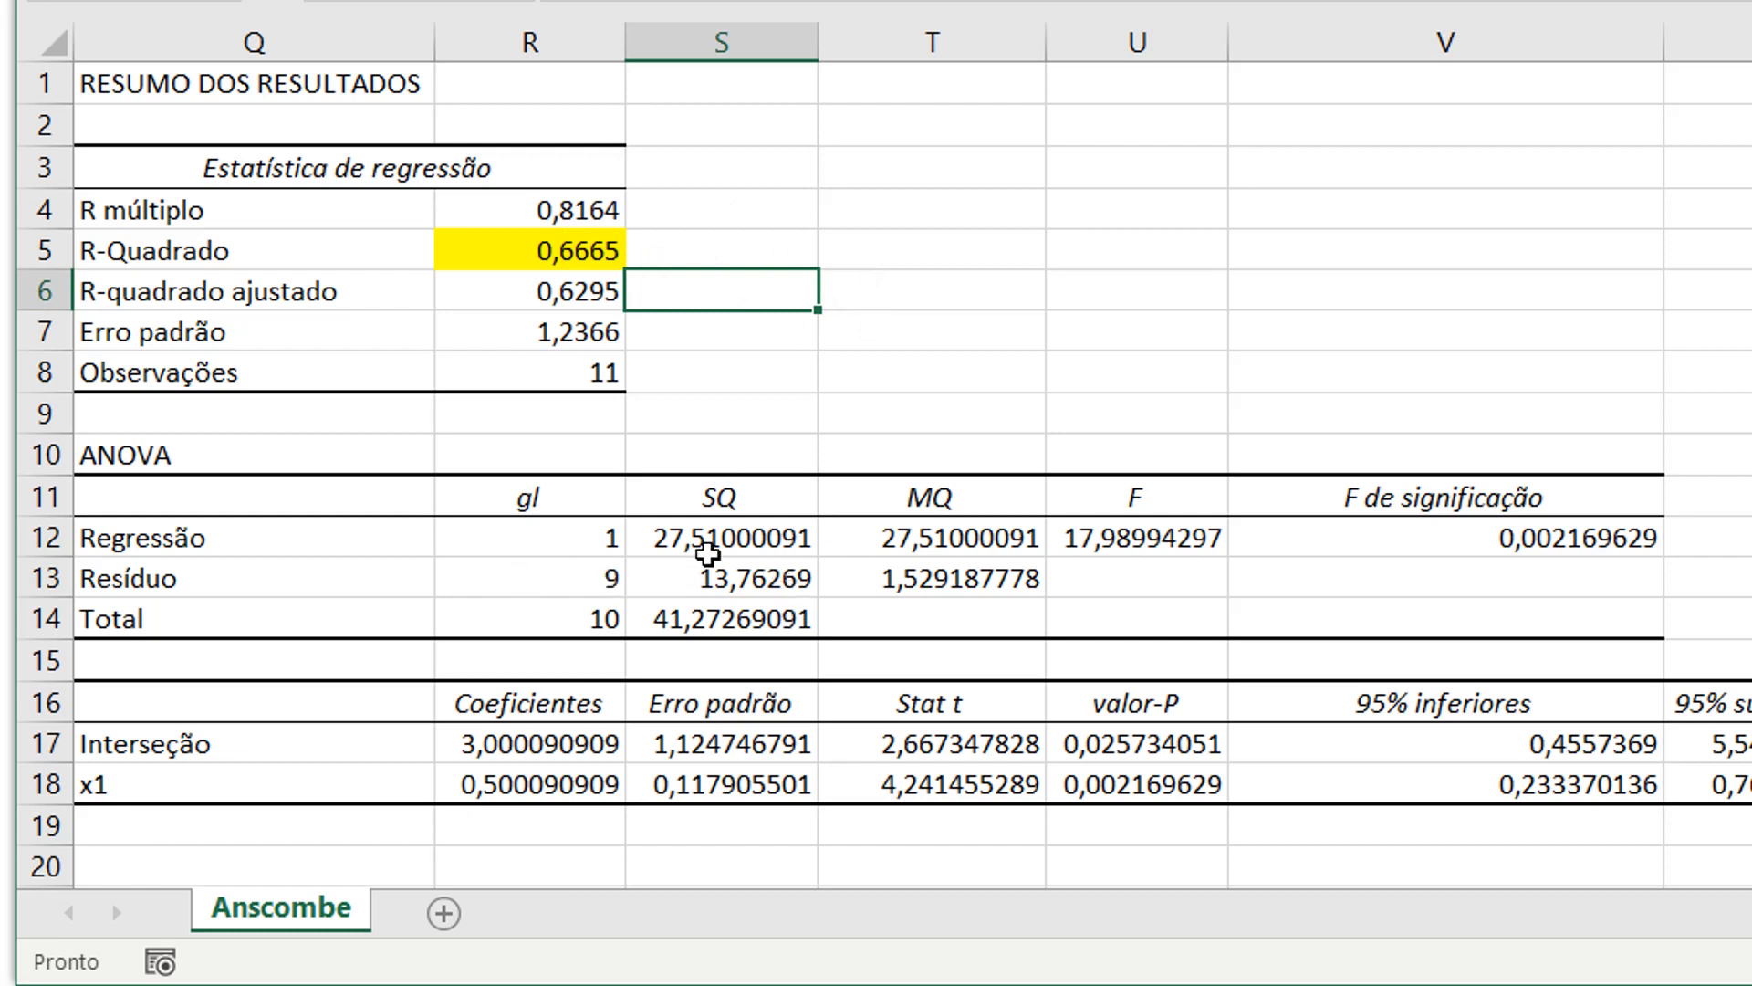
- Reduce the Interseção and x1 coefficients in R17:R18 to four decimal places
left_click(553, 750)
left_click_drag(552, 750, 557, 783)
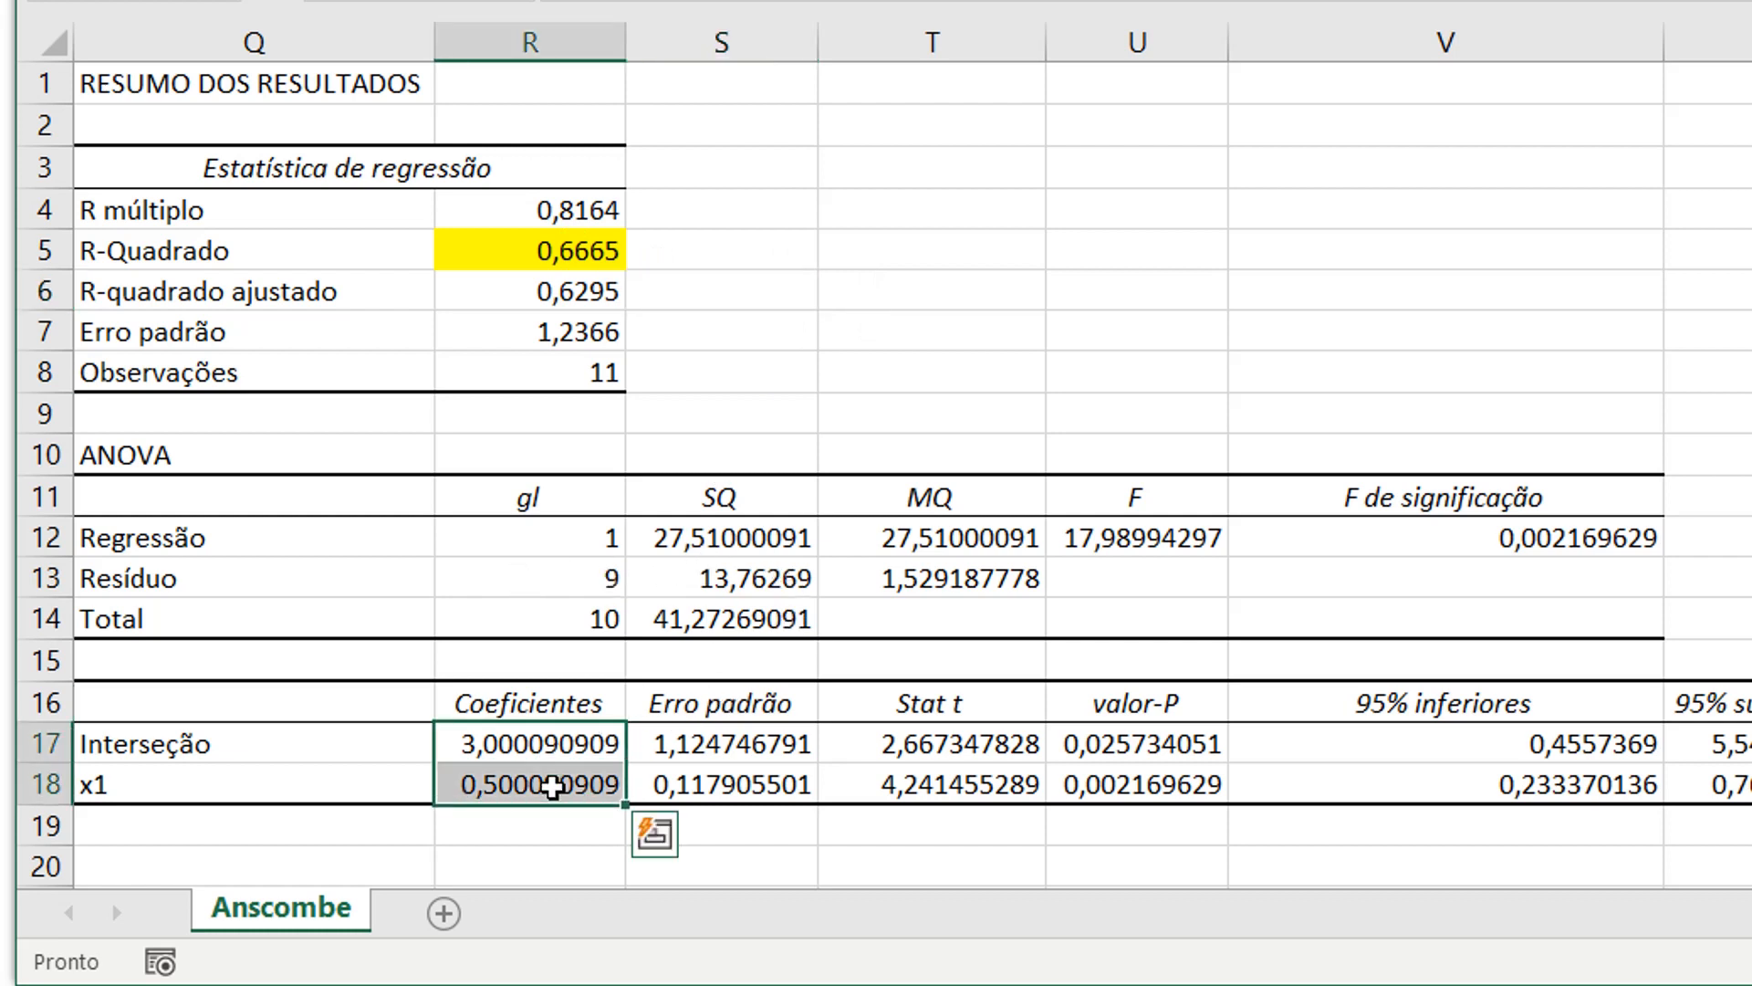
left_click(206, 743)
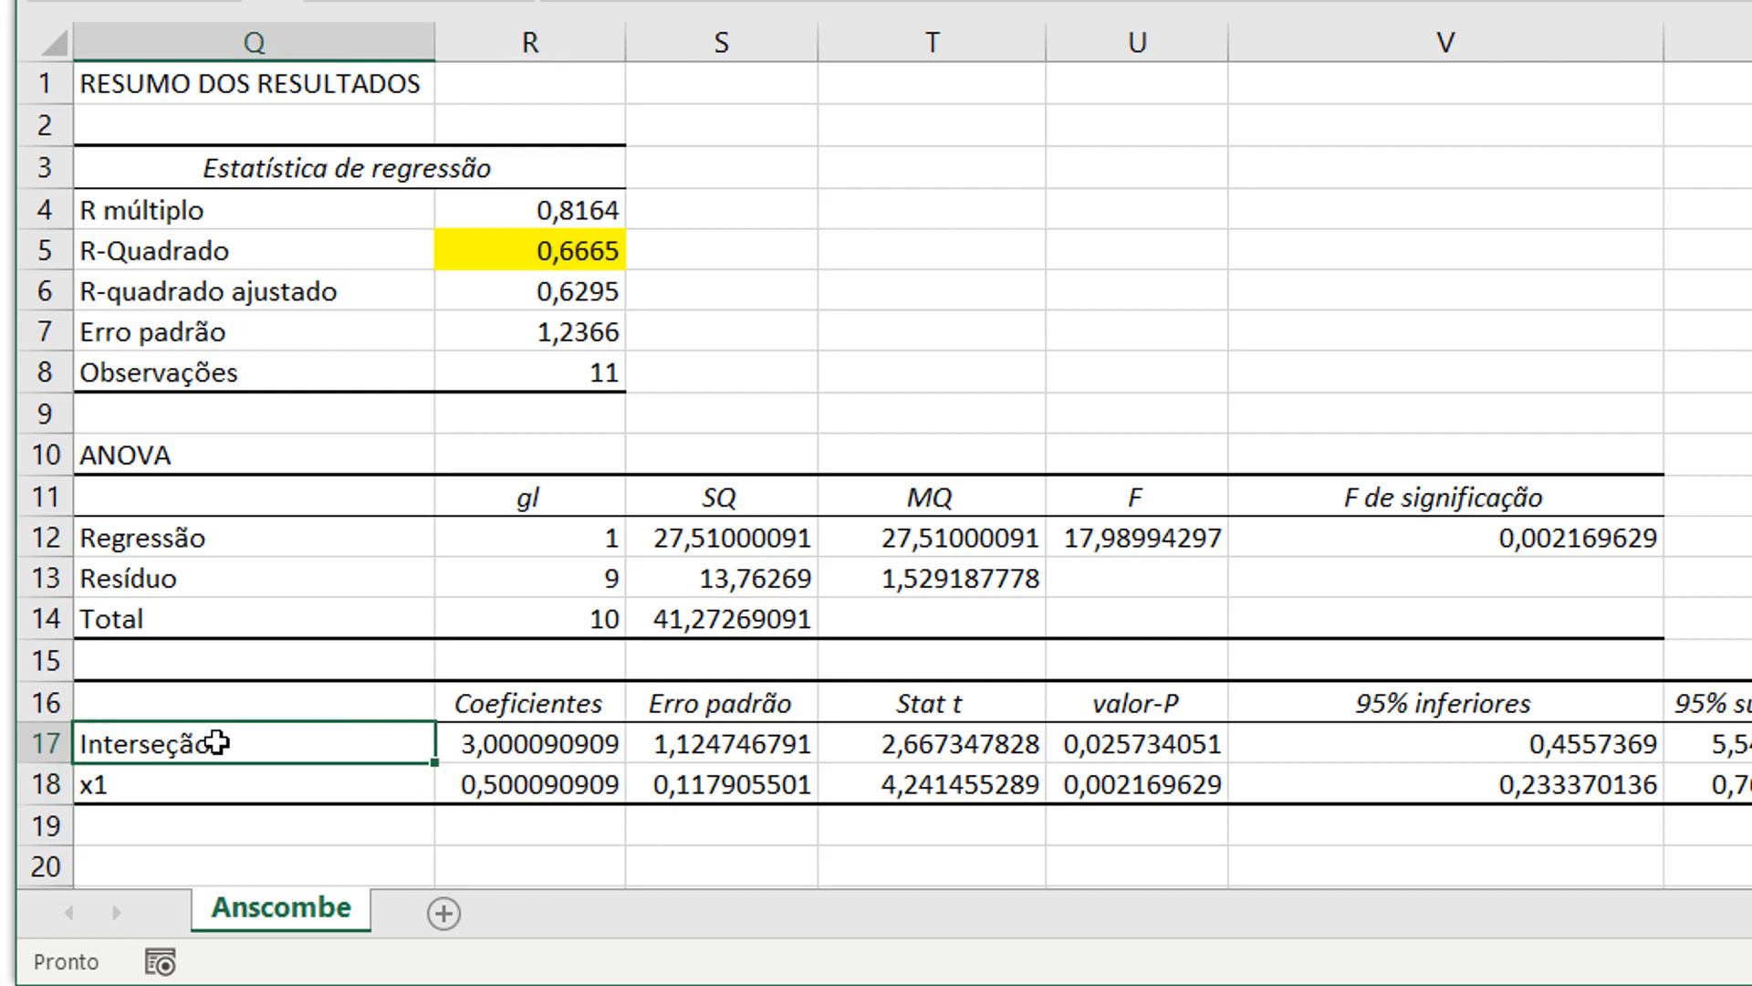
left_click(511, 744)
left_click(272, 796)
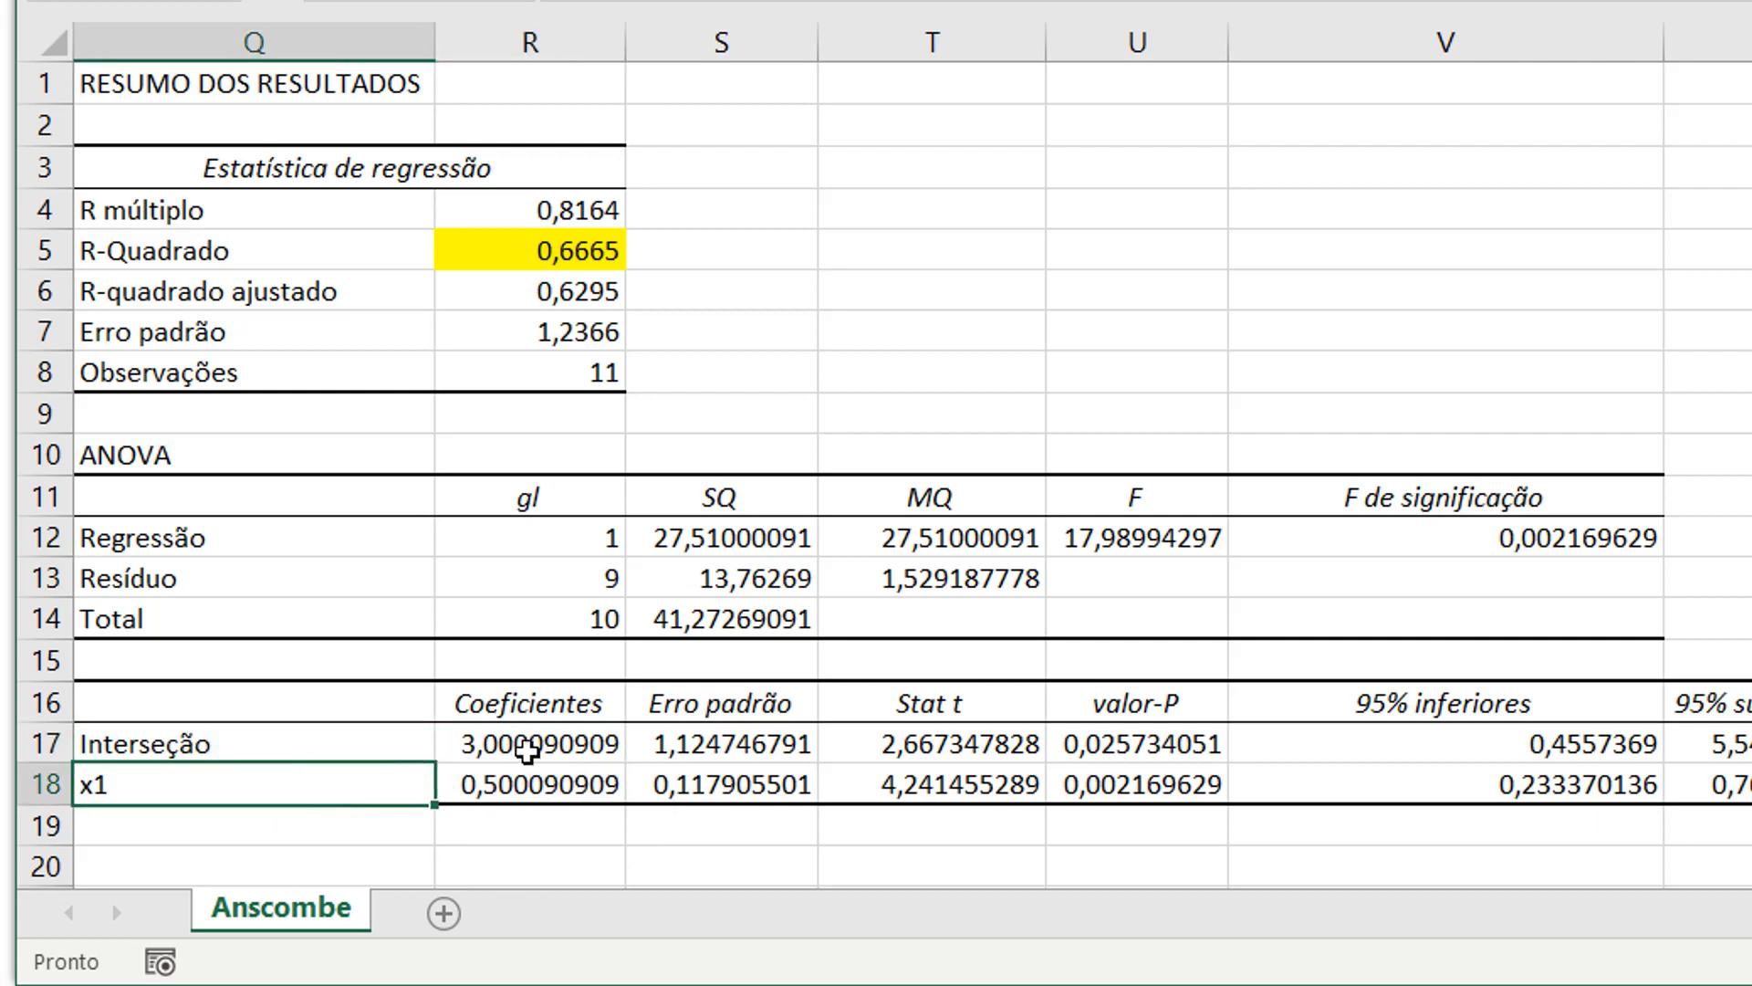
left_click(532, 762)
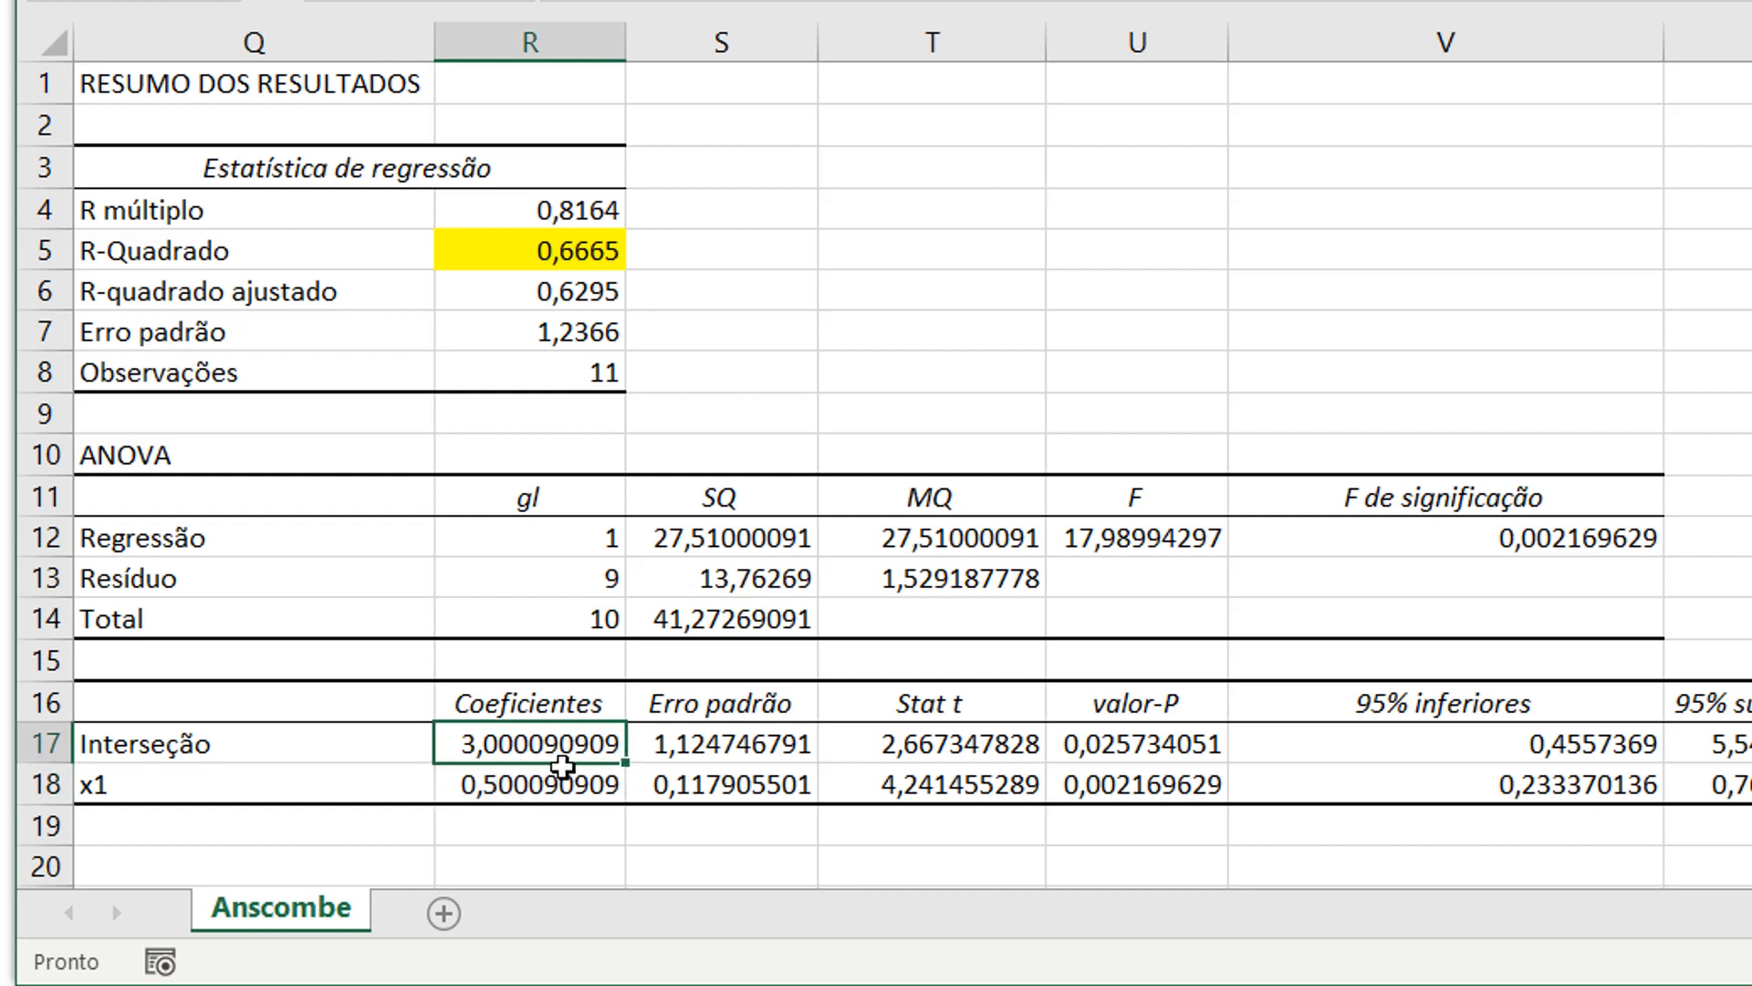
left_click(540, 790)
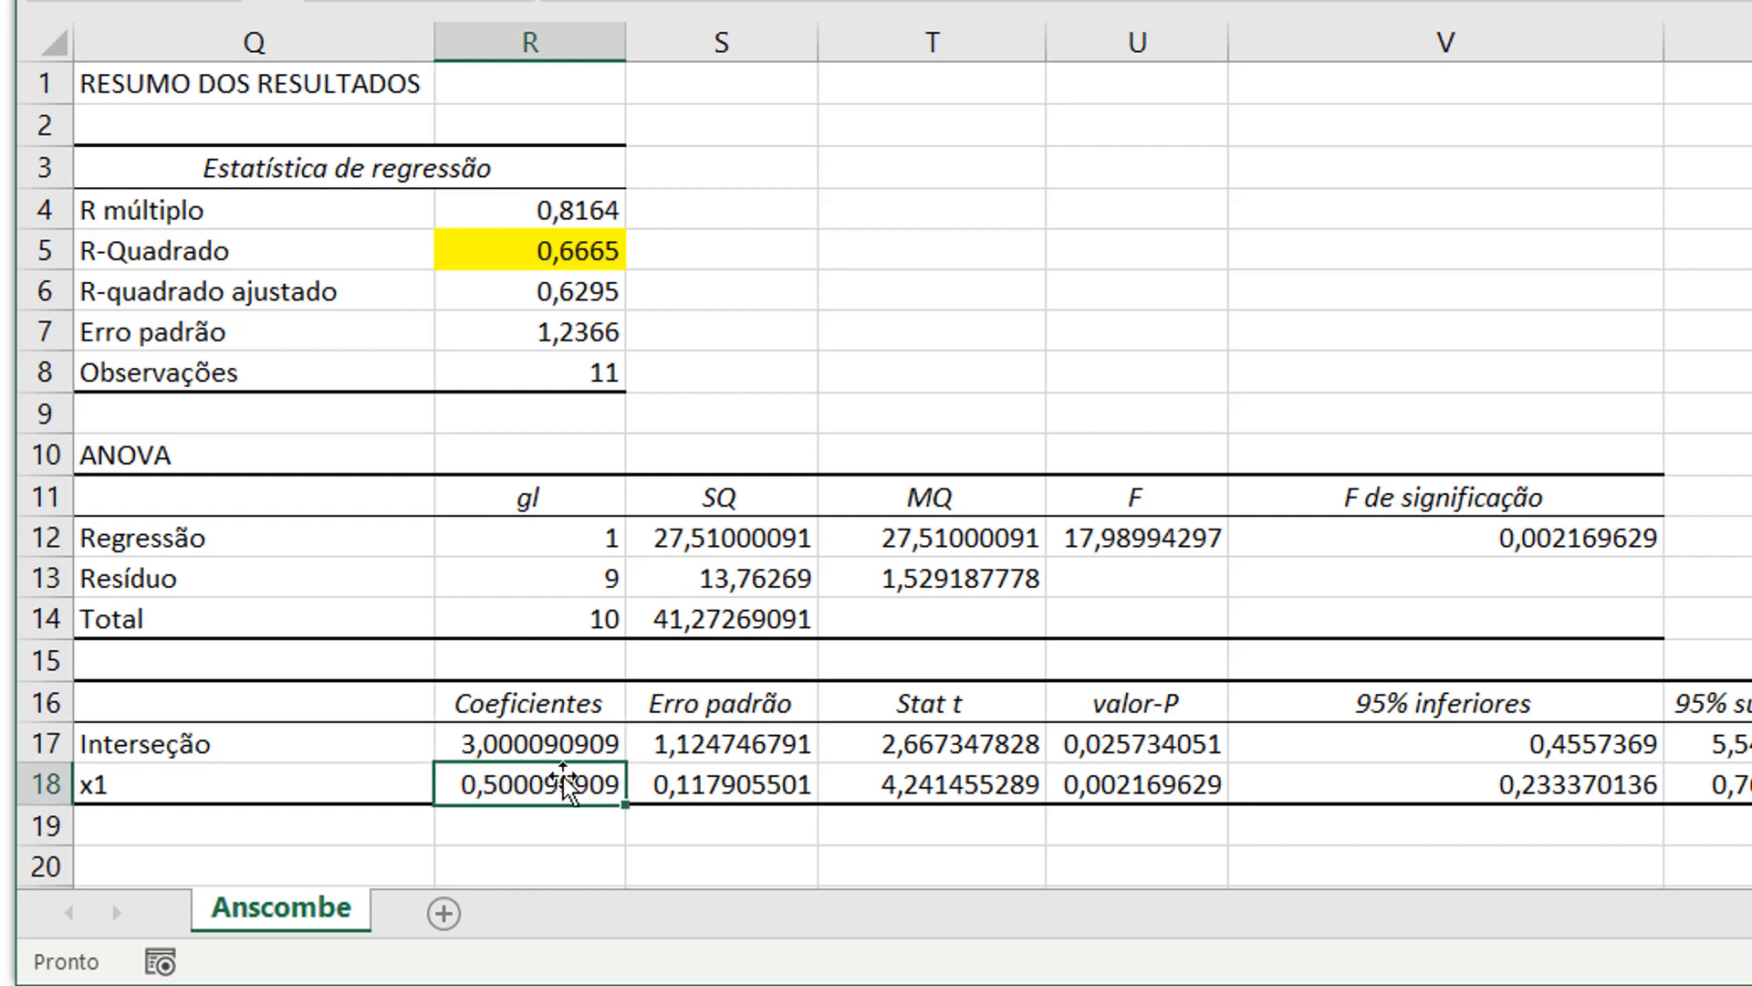
left_click_drag(555, 748, 561, 783)
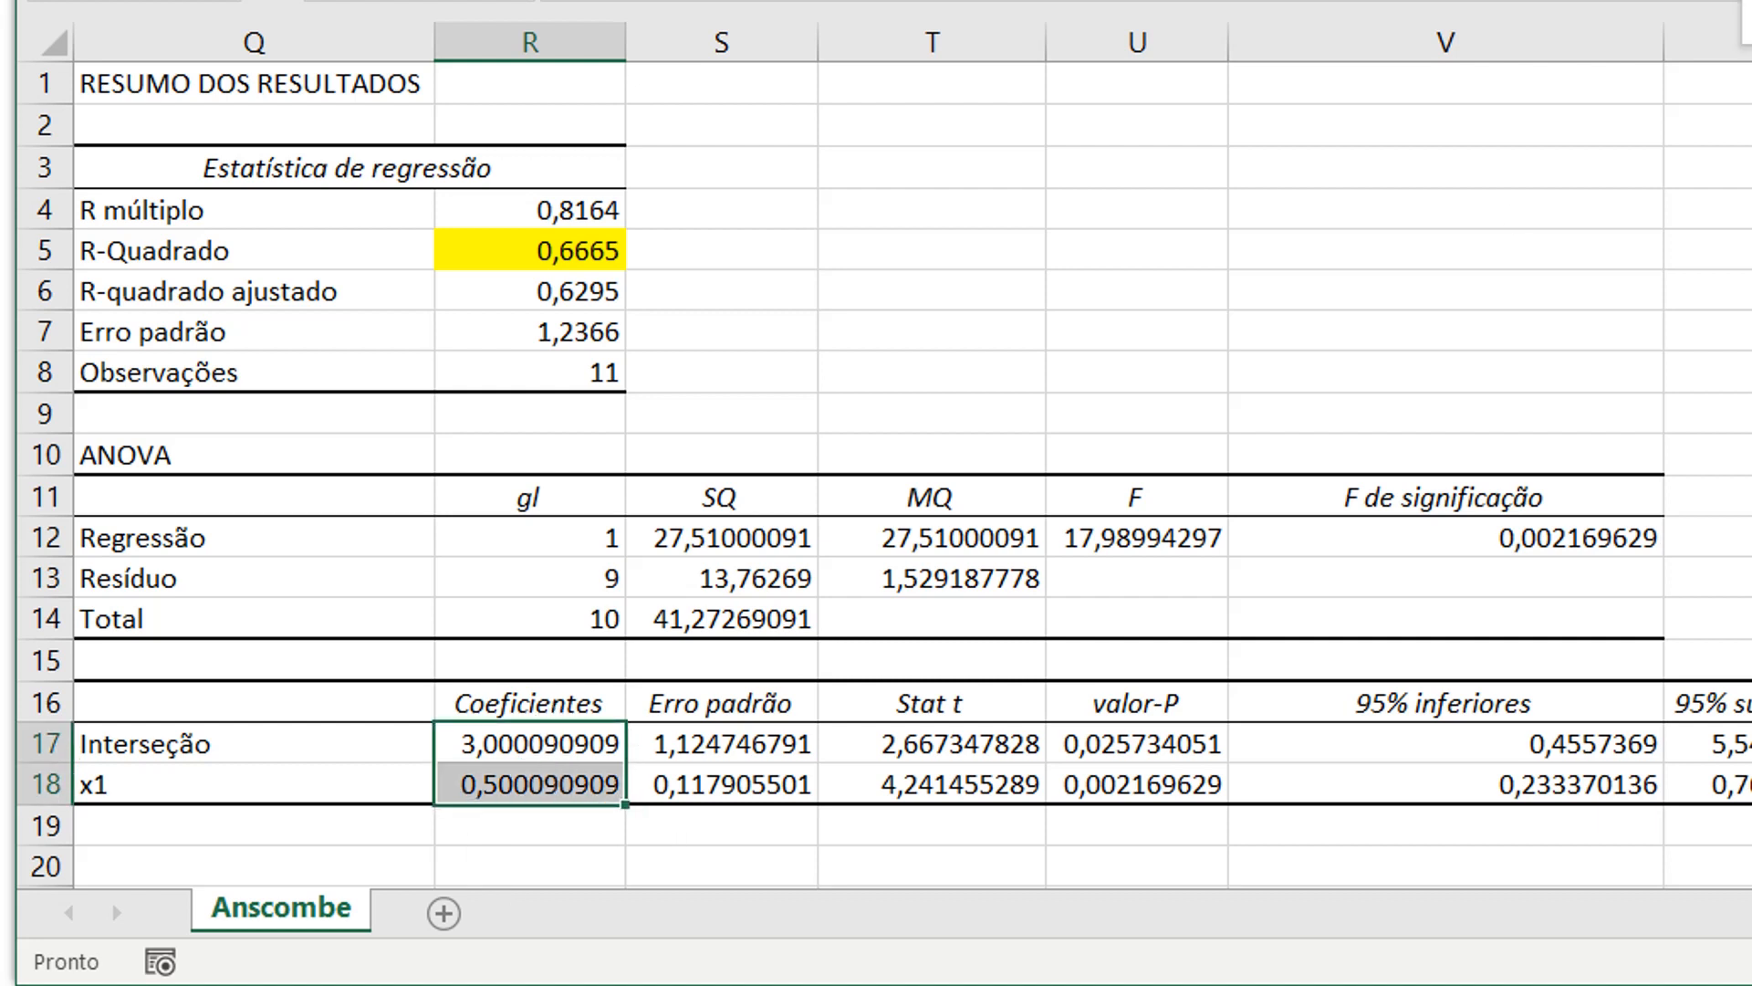
key("alt+h")
key("9")
key("alt+h")
key("9")
key("alt+h")
key("9")
key("alt+h")
key("9")
key("alt+h")
key("9")
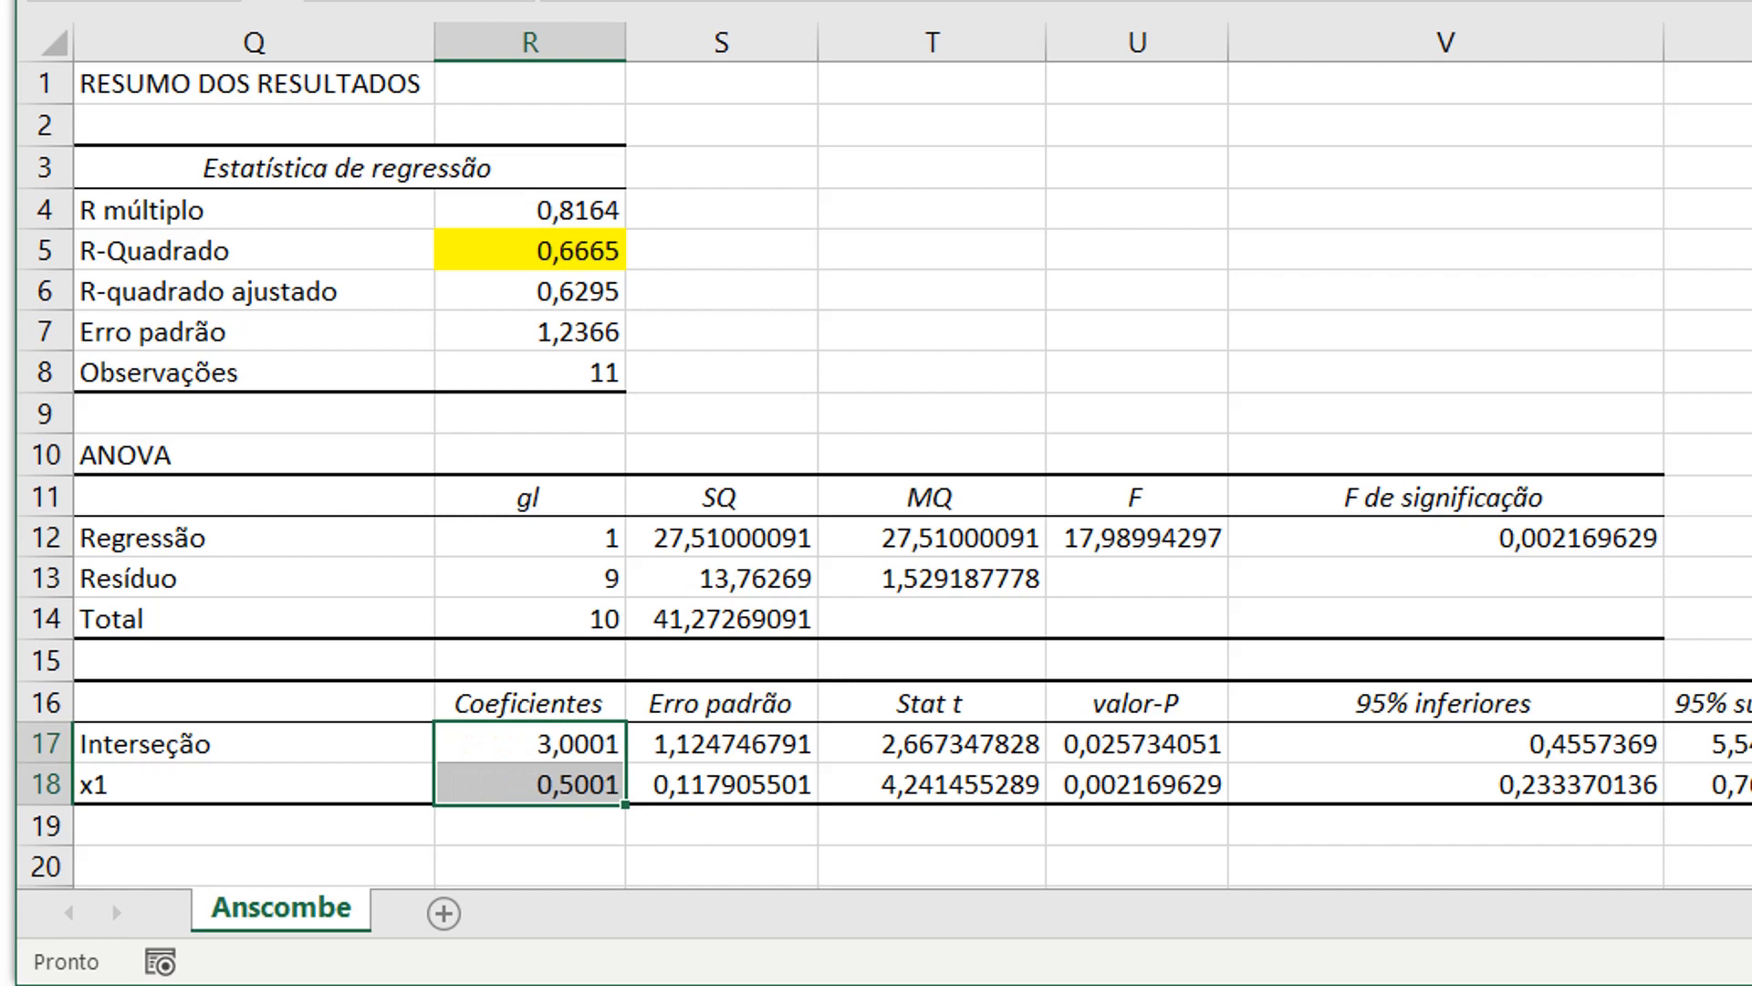
- Compare the Interseção and x1 coefficients in R17:R18 with the trendline equation on the Anscombe I chart
scroll(913, 475, "left", 3)
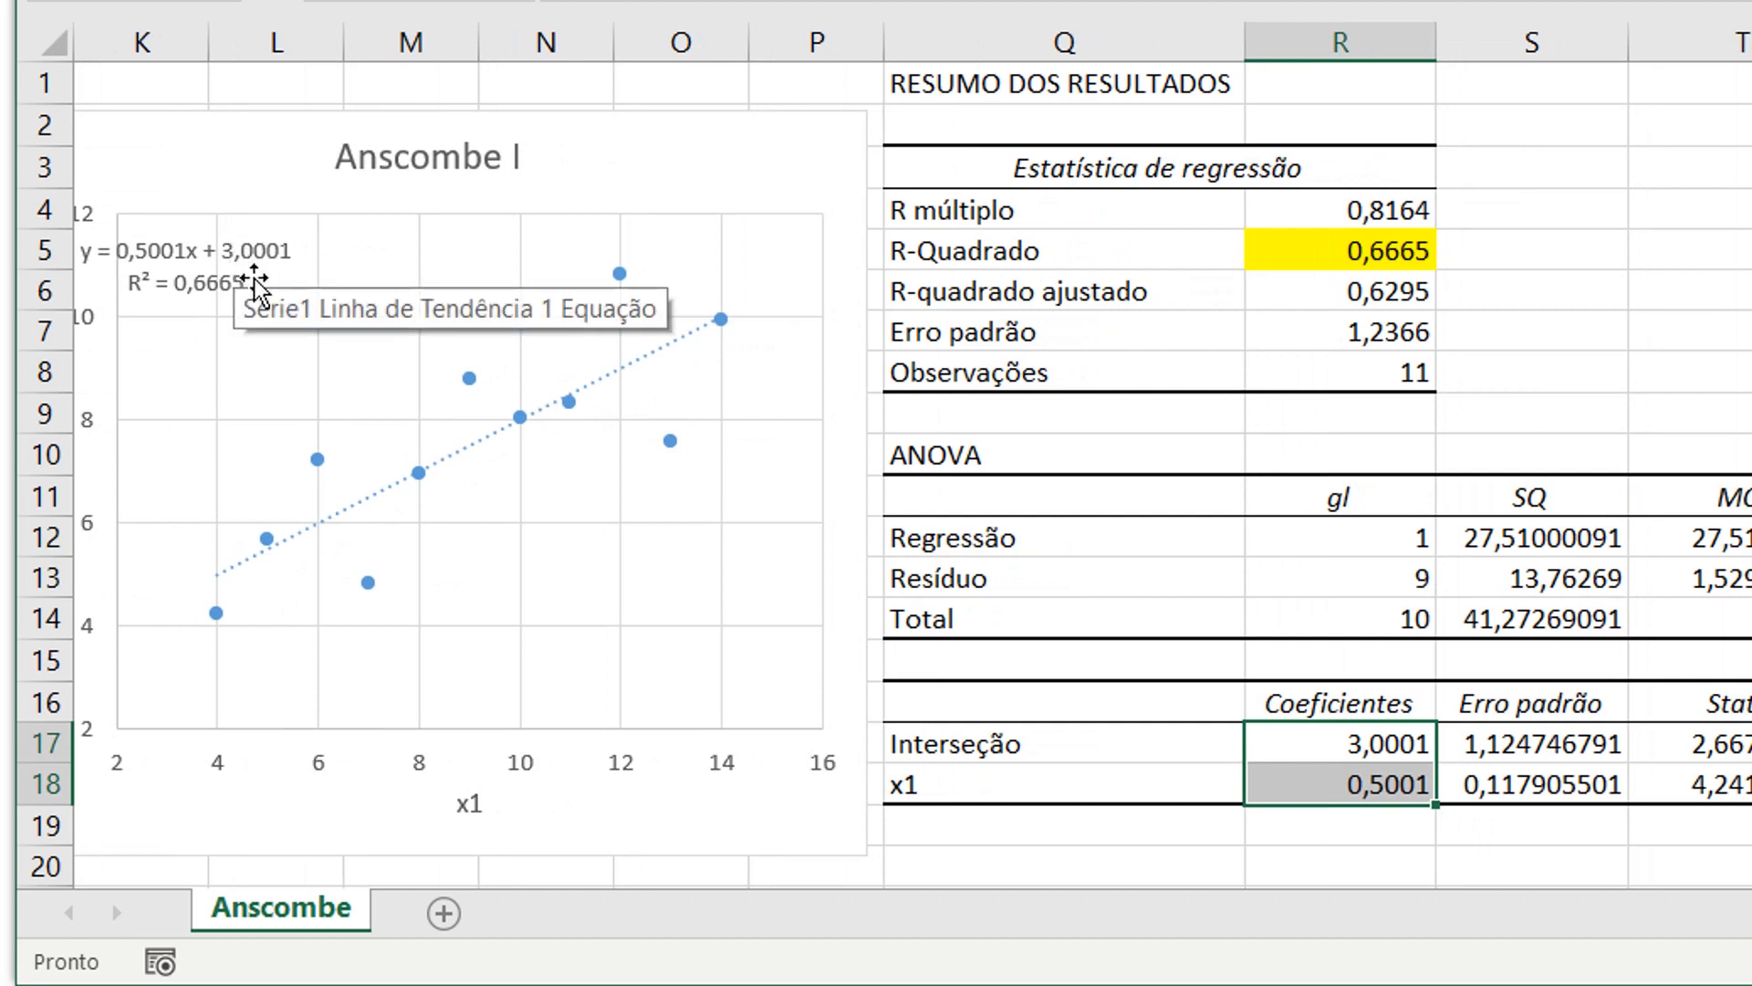
left_click(1398, 735)
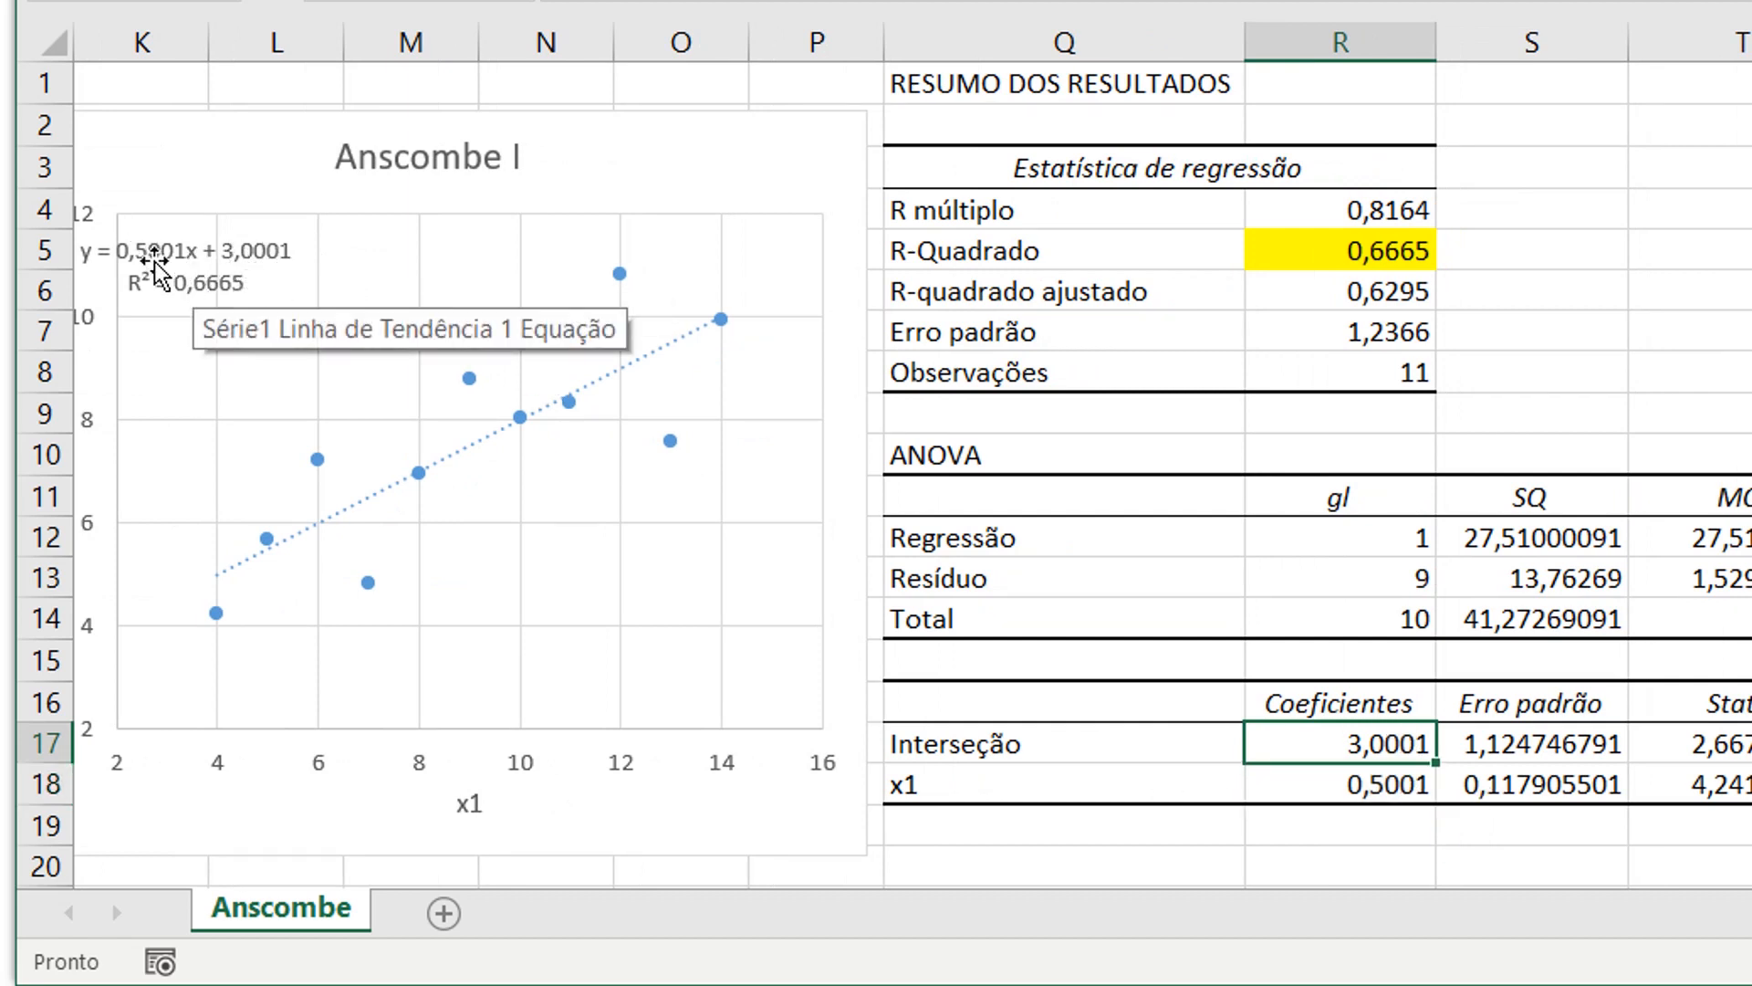
left_click(1355, 783)
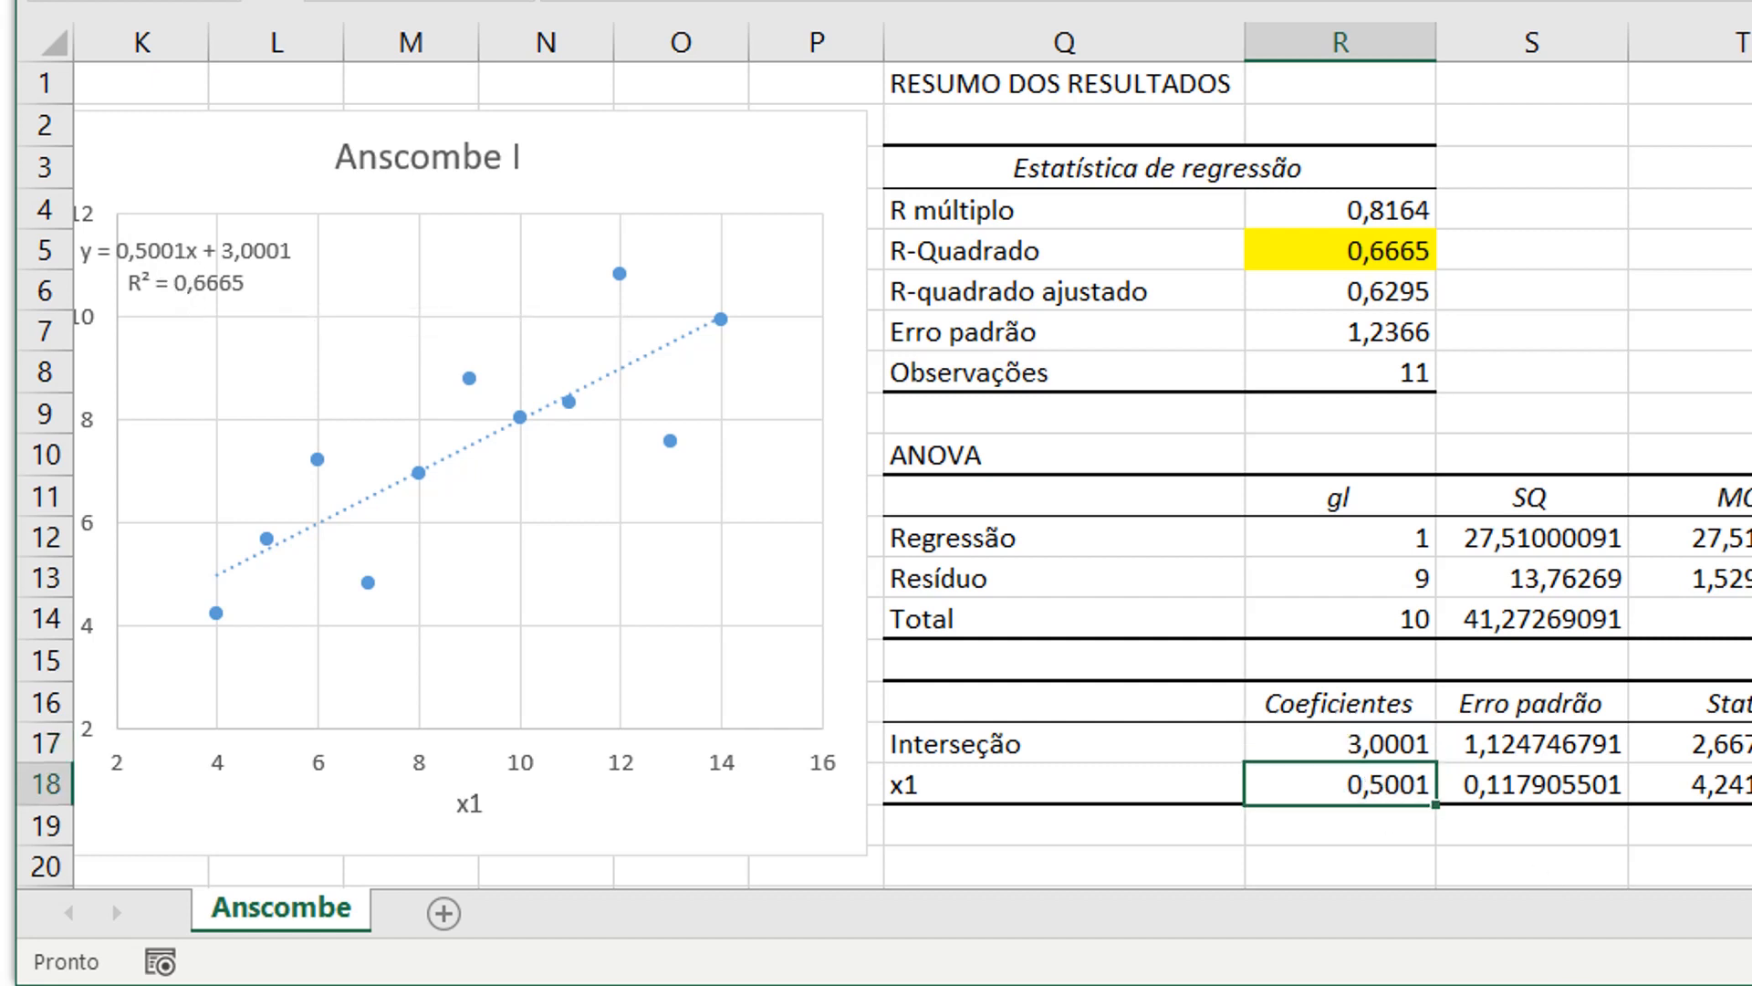
scroll(912, 456, "right", 6)
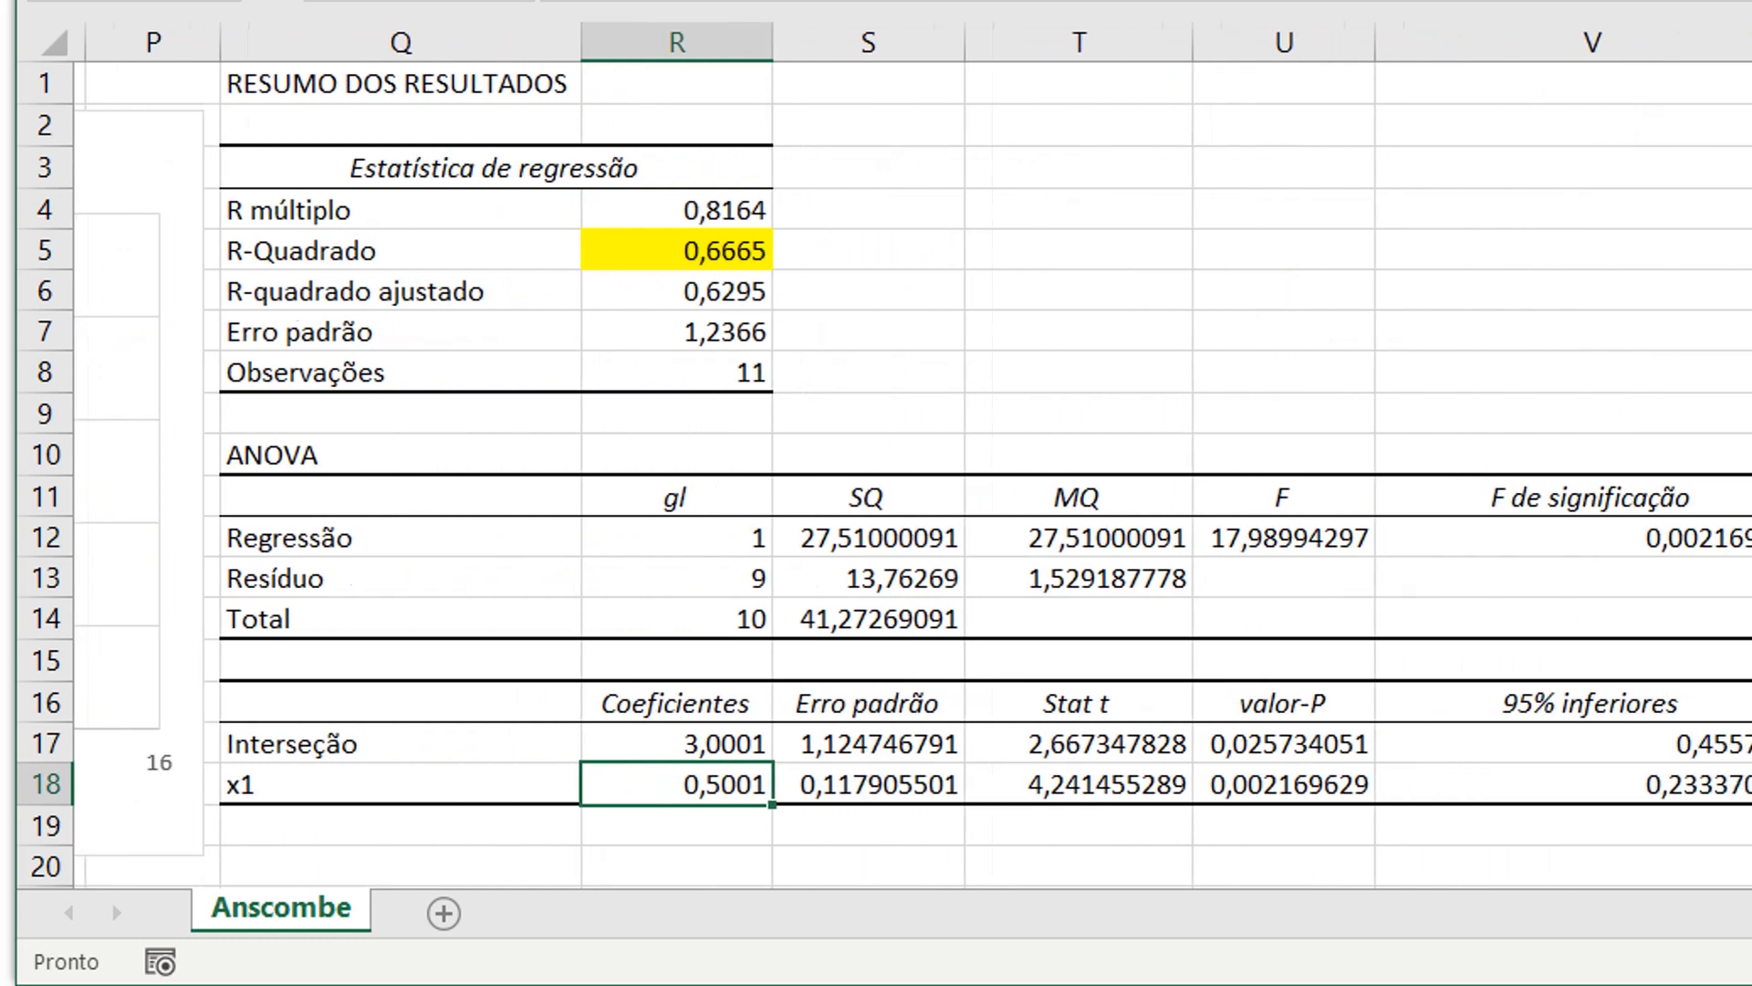
scroll(912, 456, "left", 1)
scroll(912, 456, "right", 1)
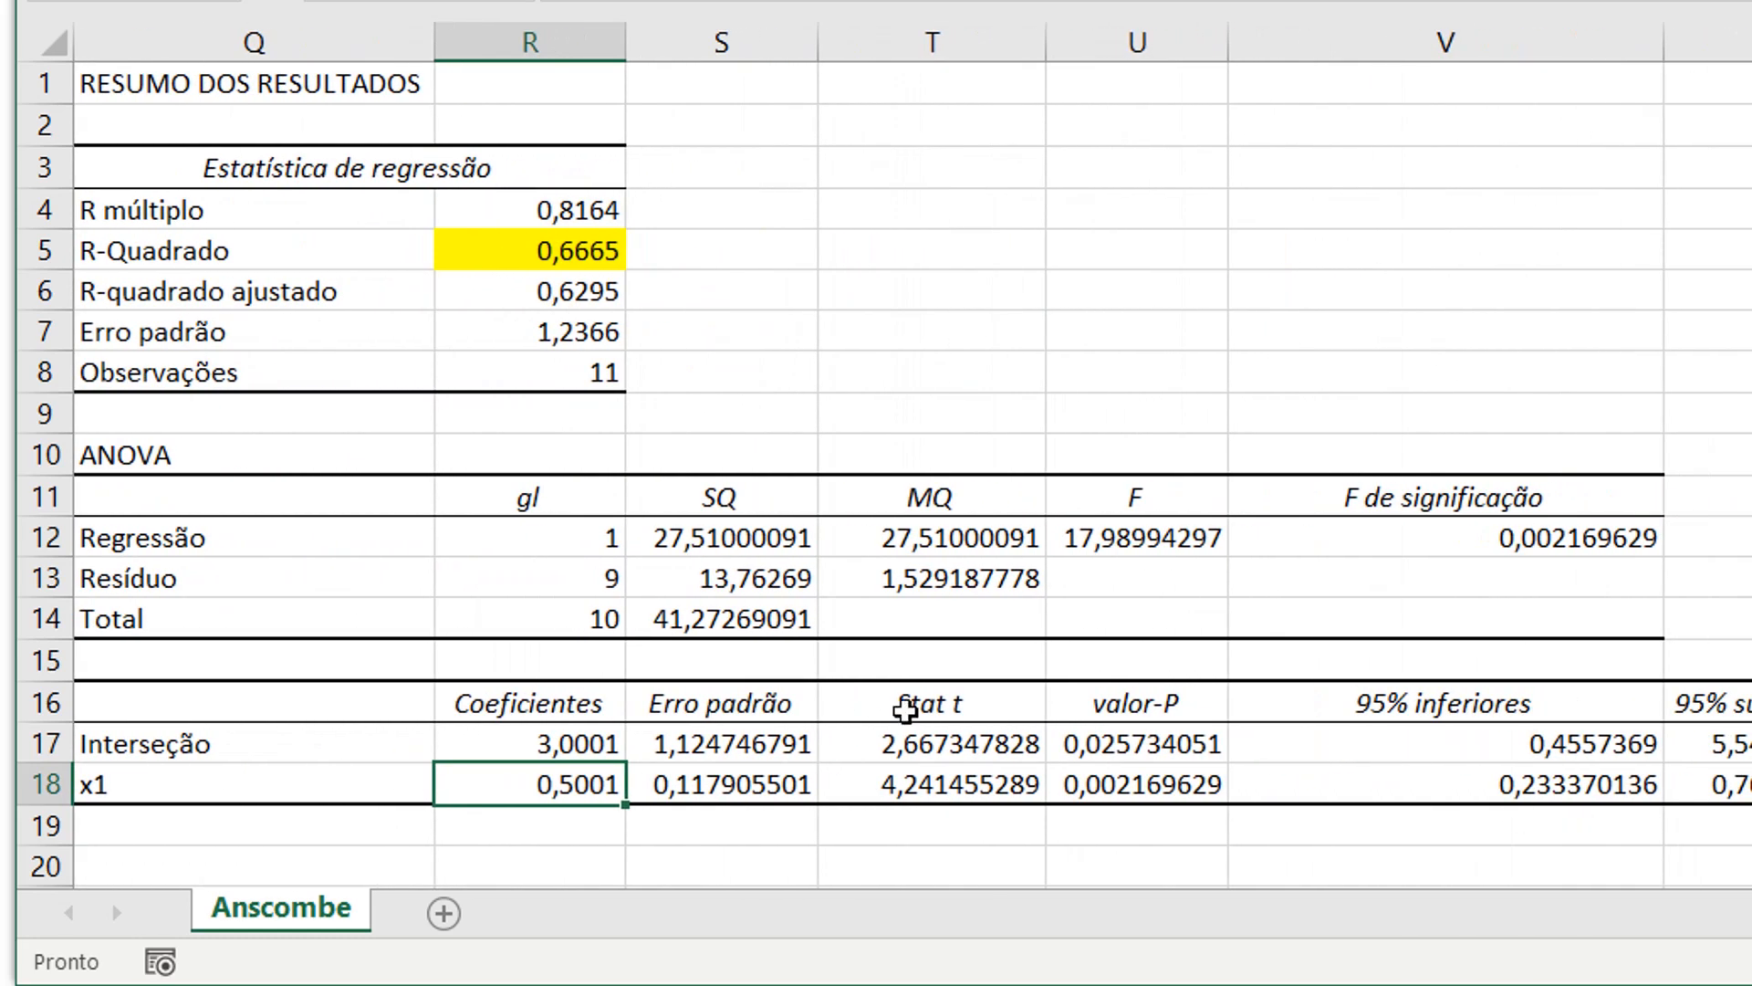
- Fill the Coeficientes header in R16 and the valor-P header in U16 yellow
left_click(581, 737)
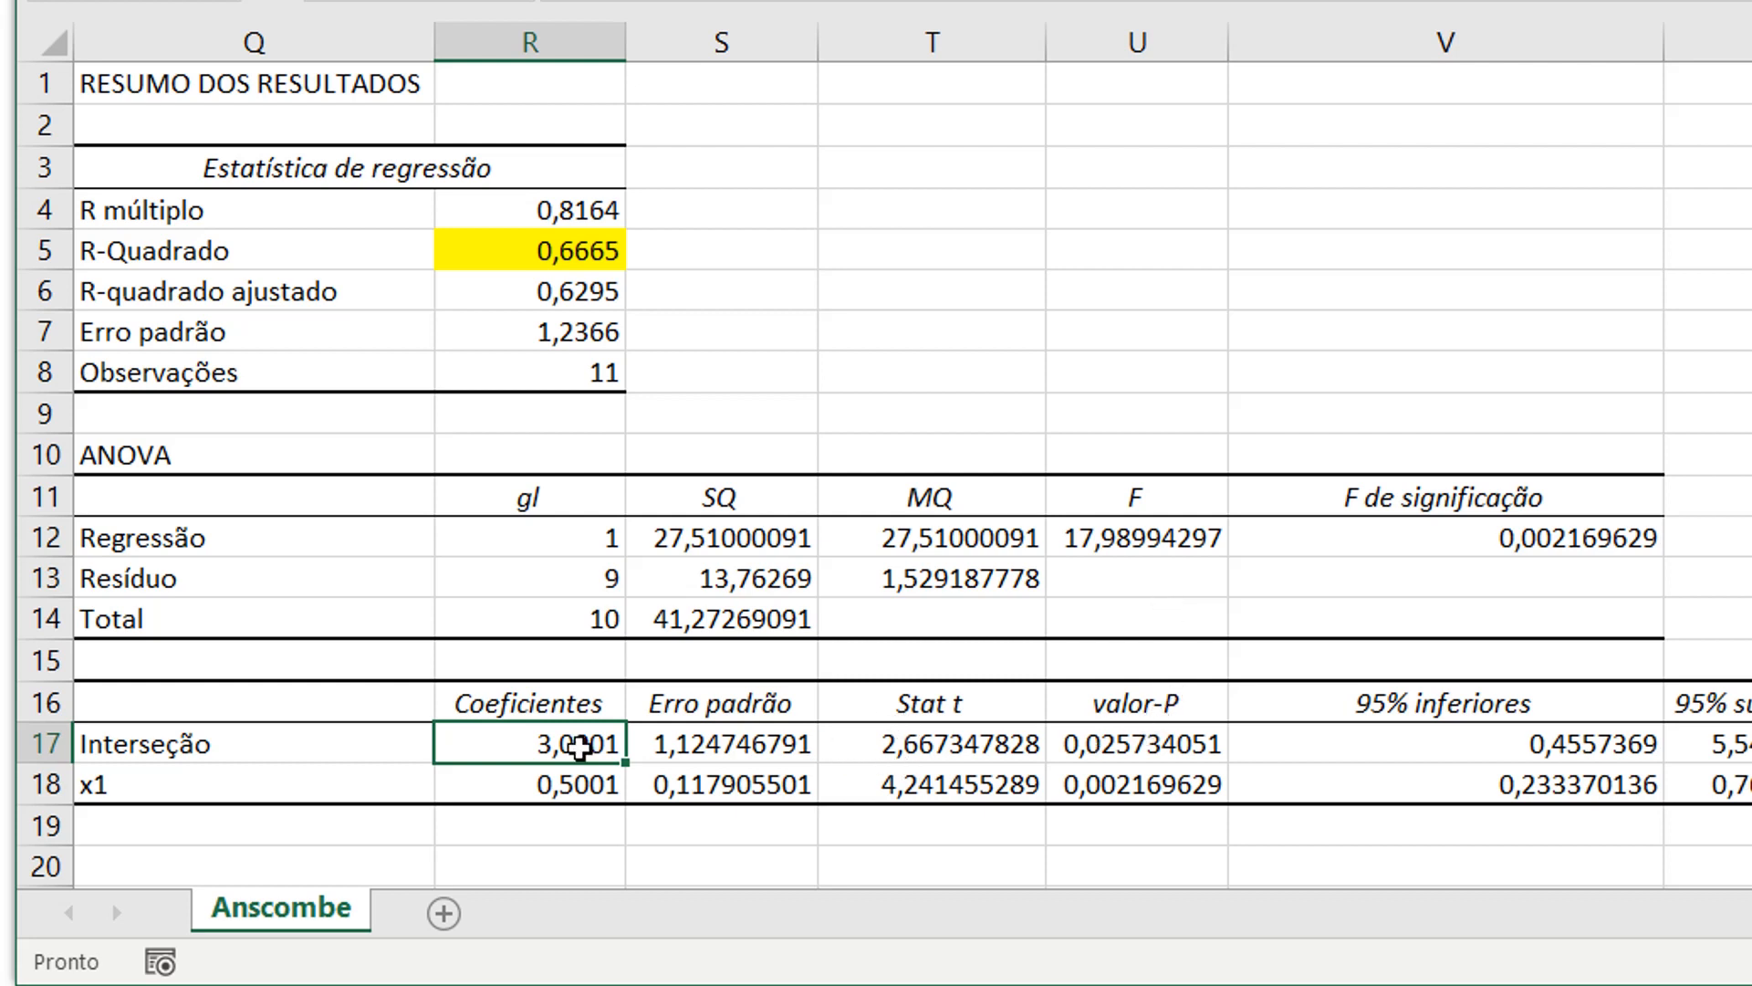
left_click(559, 704)
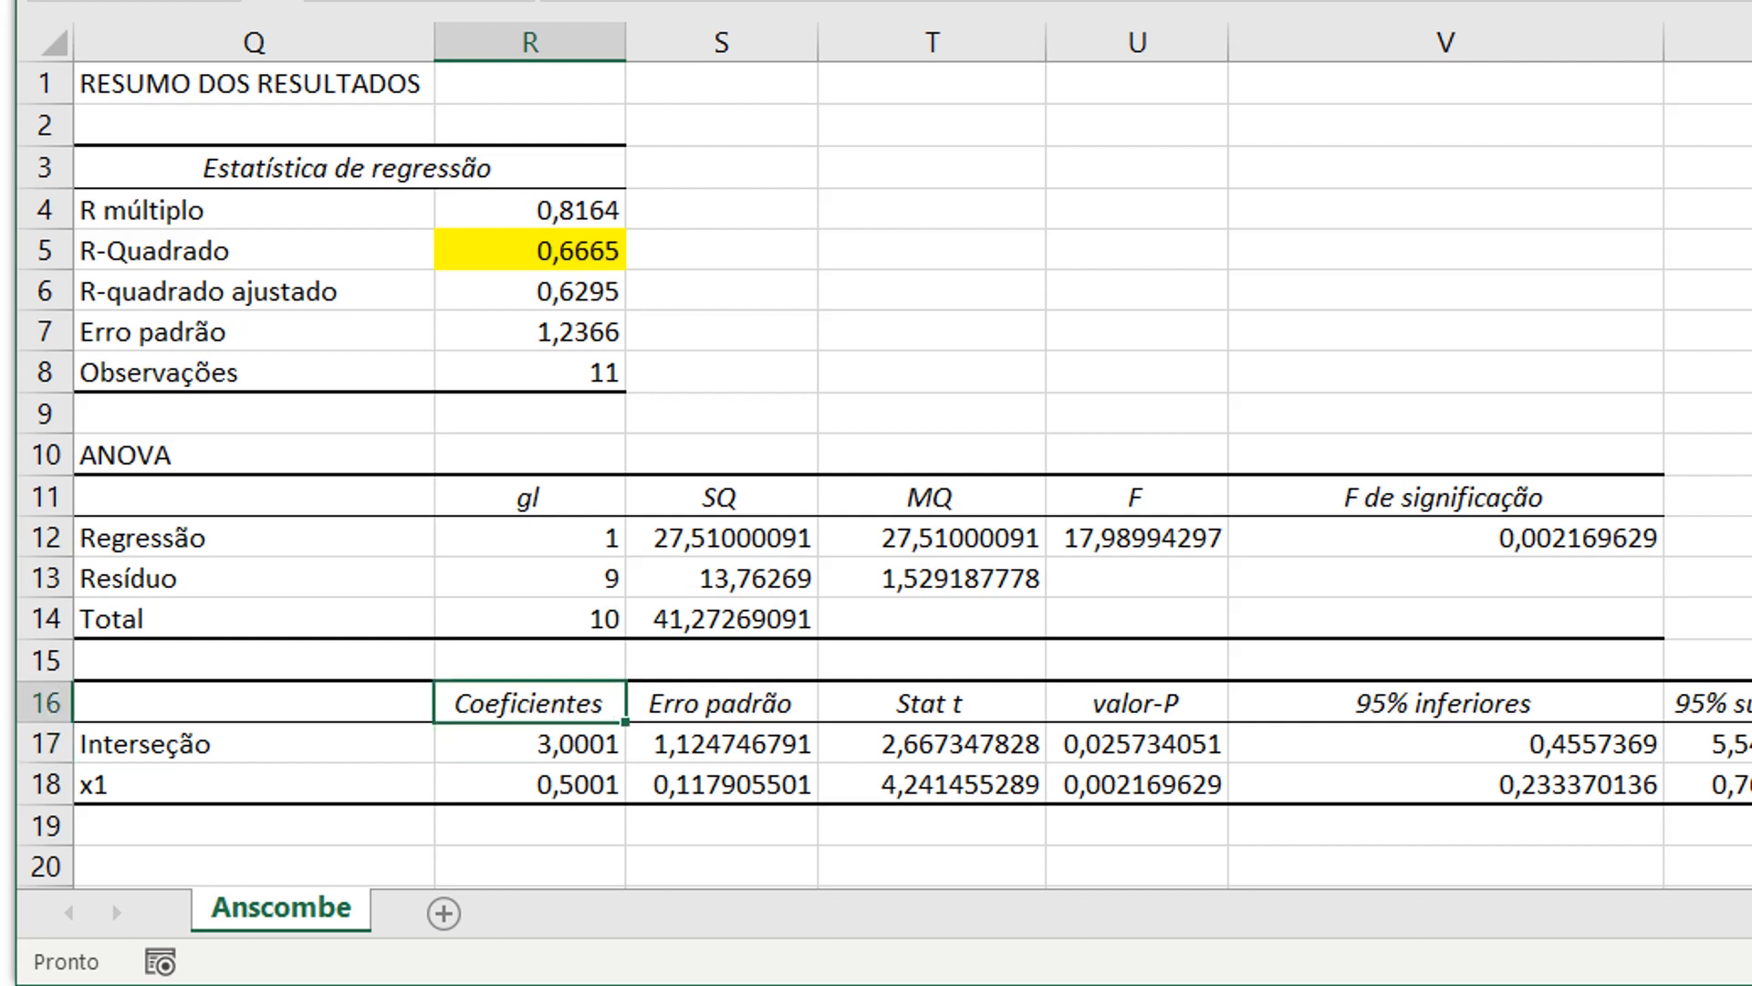
key("F4")
left_click(1154, 712)
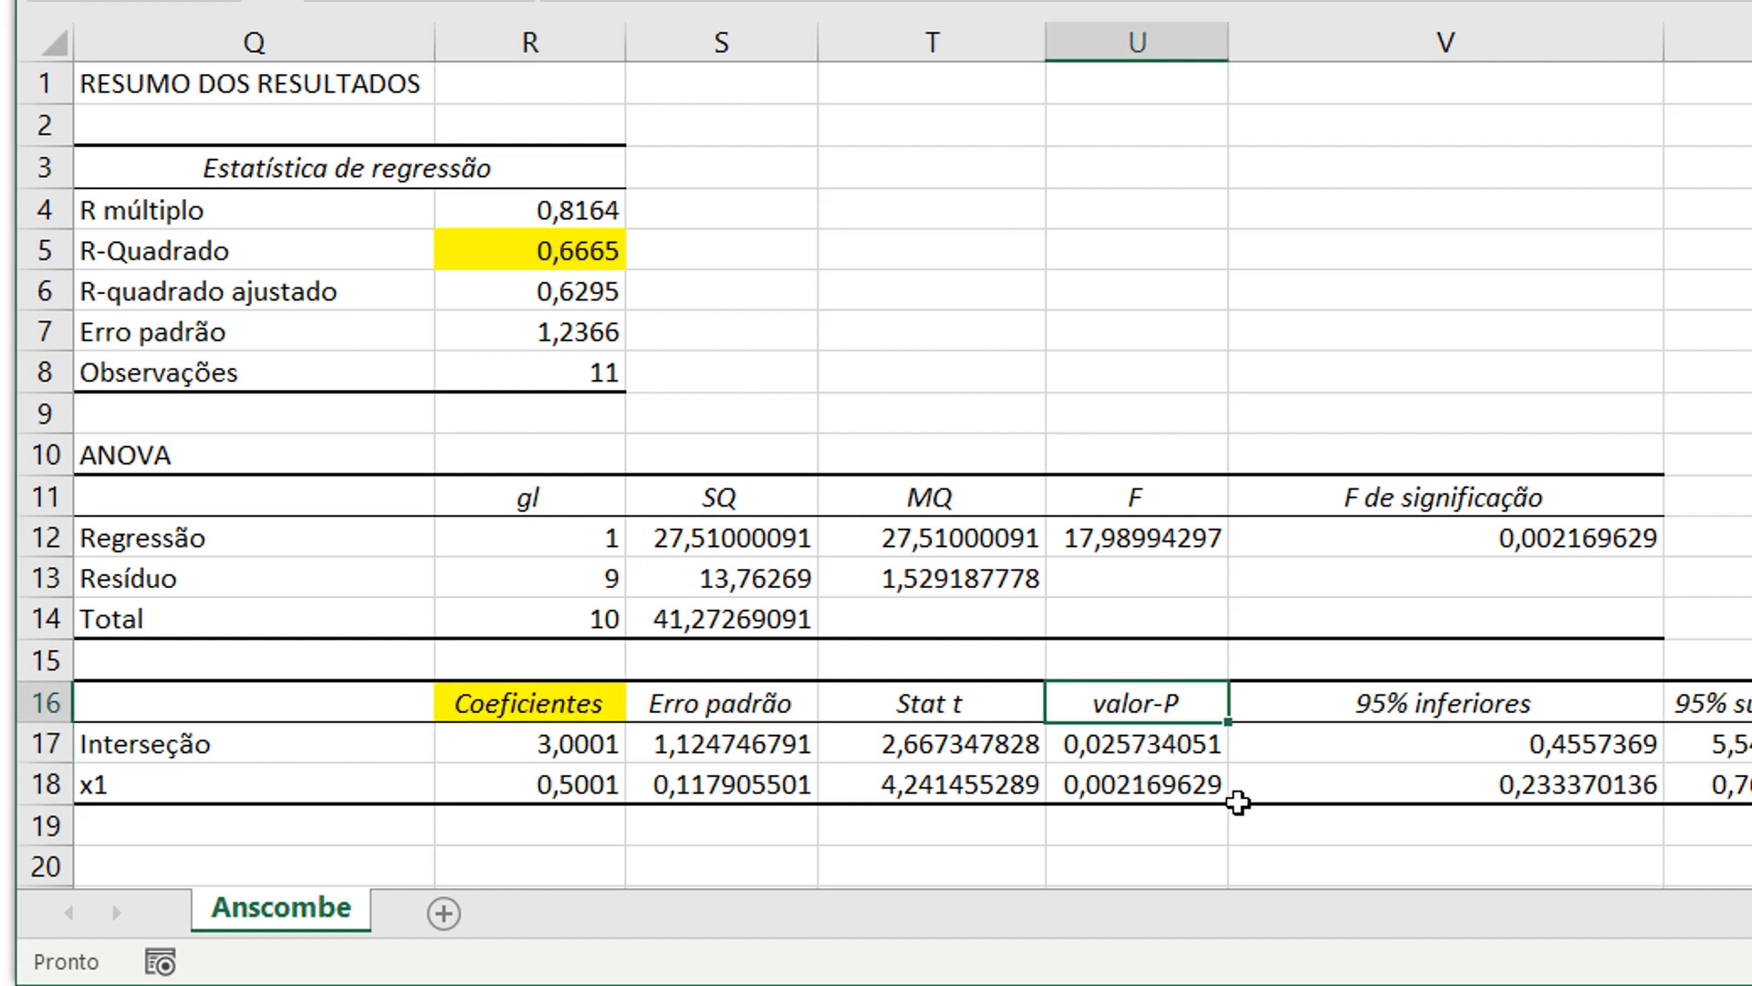
key("F4")
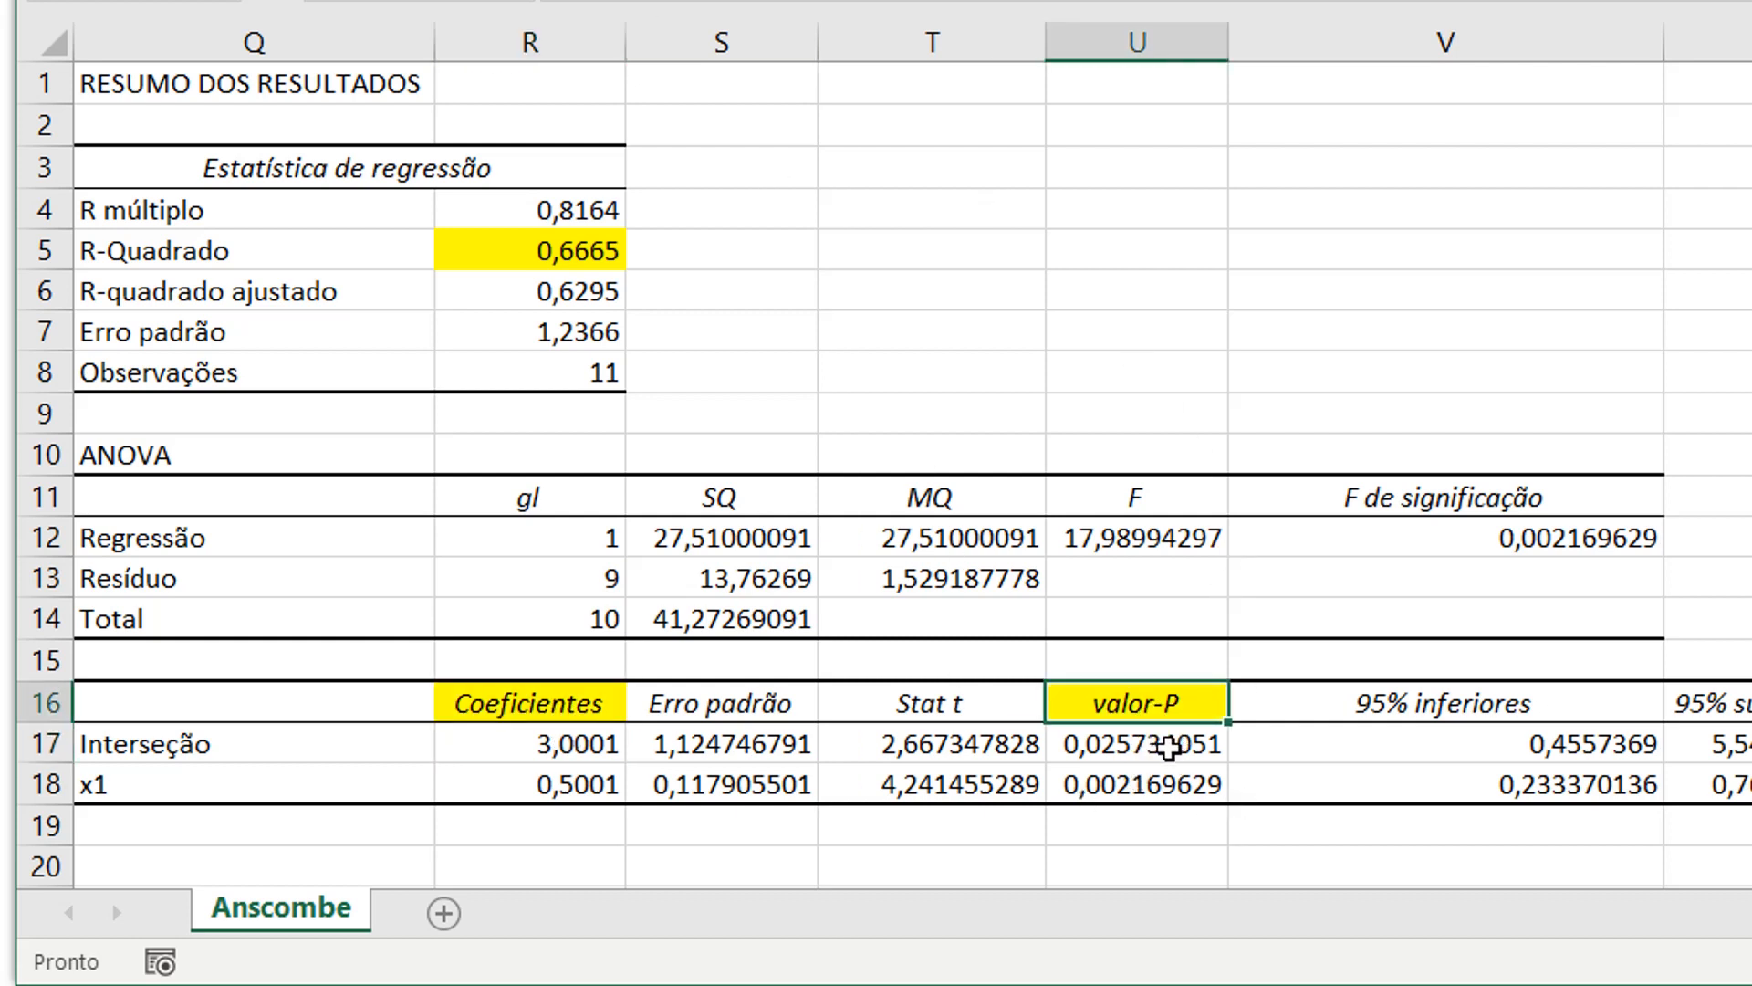
- Reduce the p-values of Interseção and x1 in U17:U18 to three decimal places
left_click_drag(1179, 745, 1174, 778)
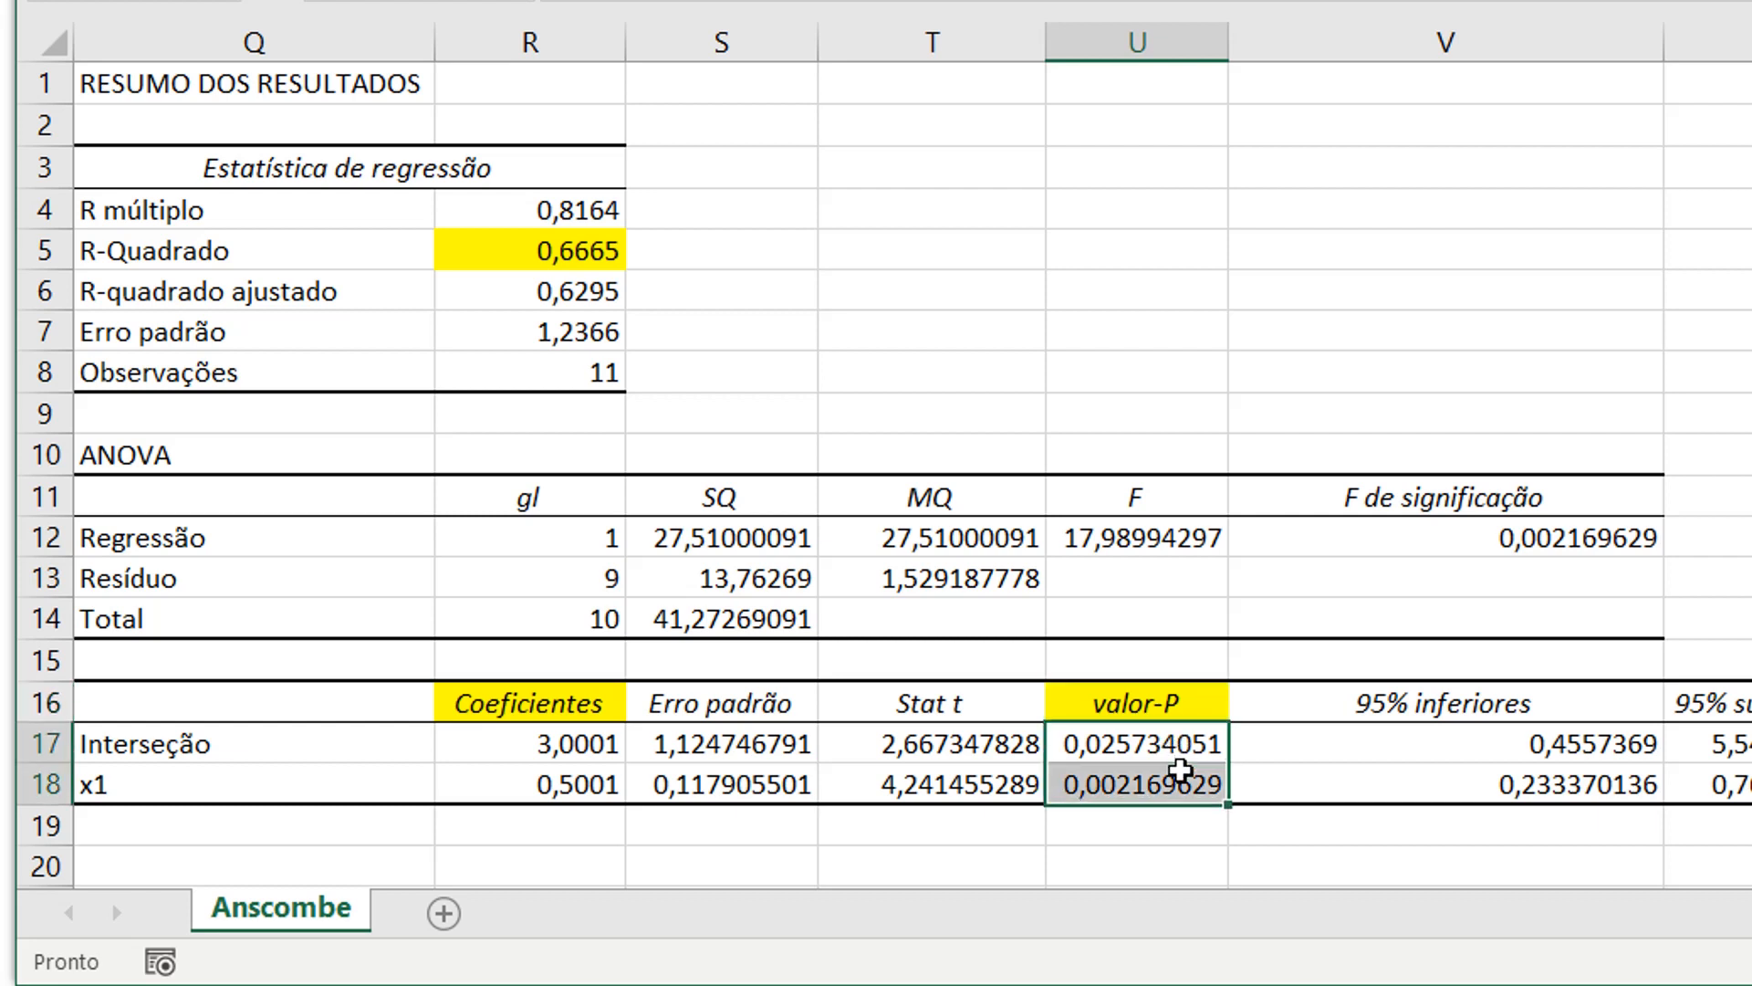
key("alt+c")
key("9")
key("alt+c")
key("9")
key("alt+c")
key("9")
key("alt+c")
key("9")
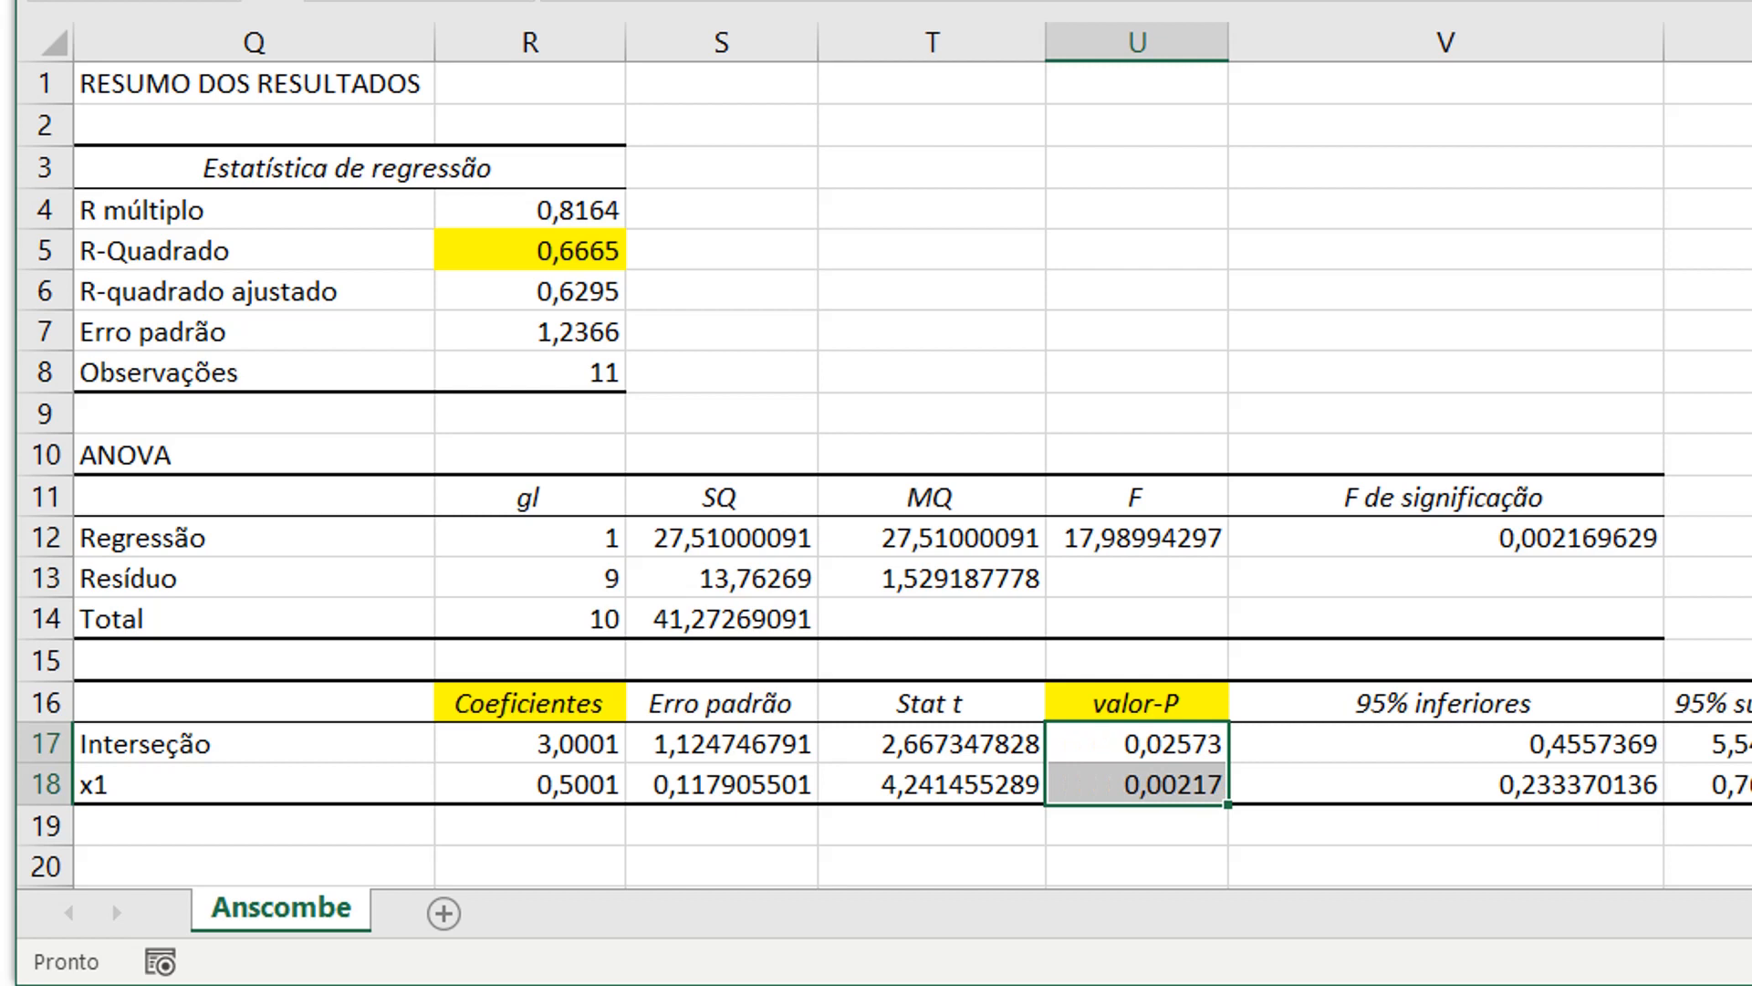
key("alt+c")
key("9")
key("alt+c")
key("9")
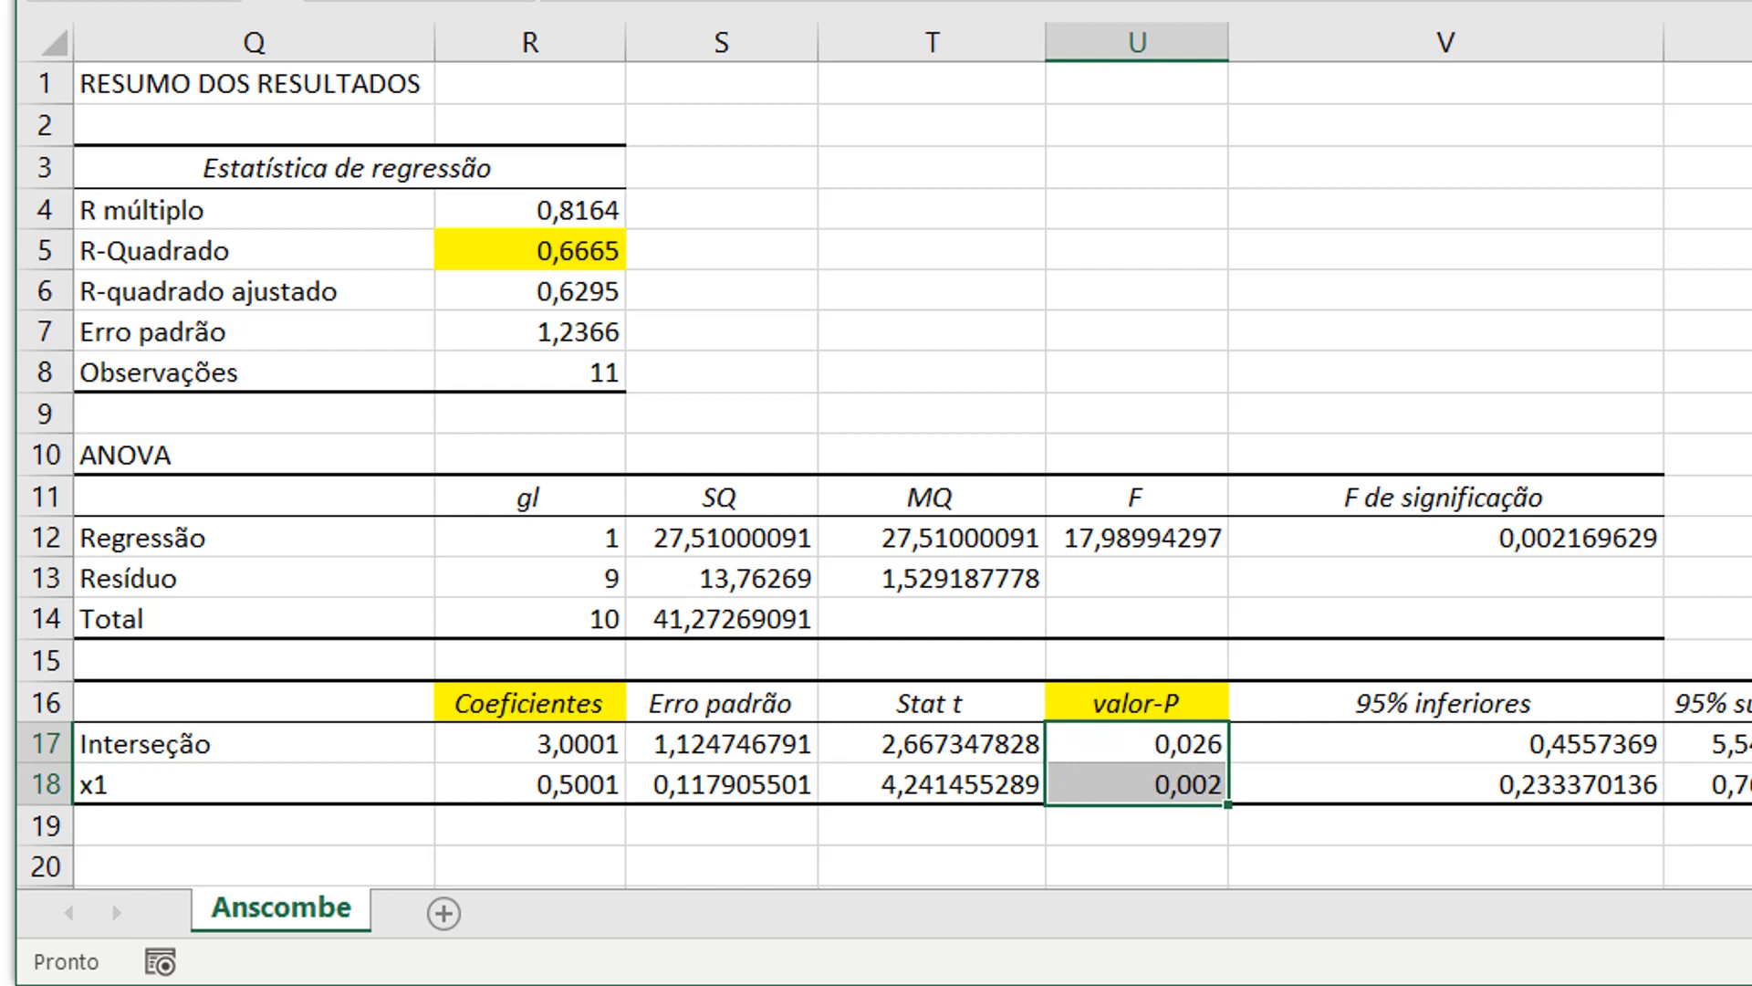
- Reduce the Stat t values of Interseção and x1 in T17:T18 to three decimal places
left_click(1162, 763)
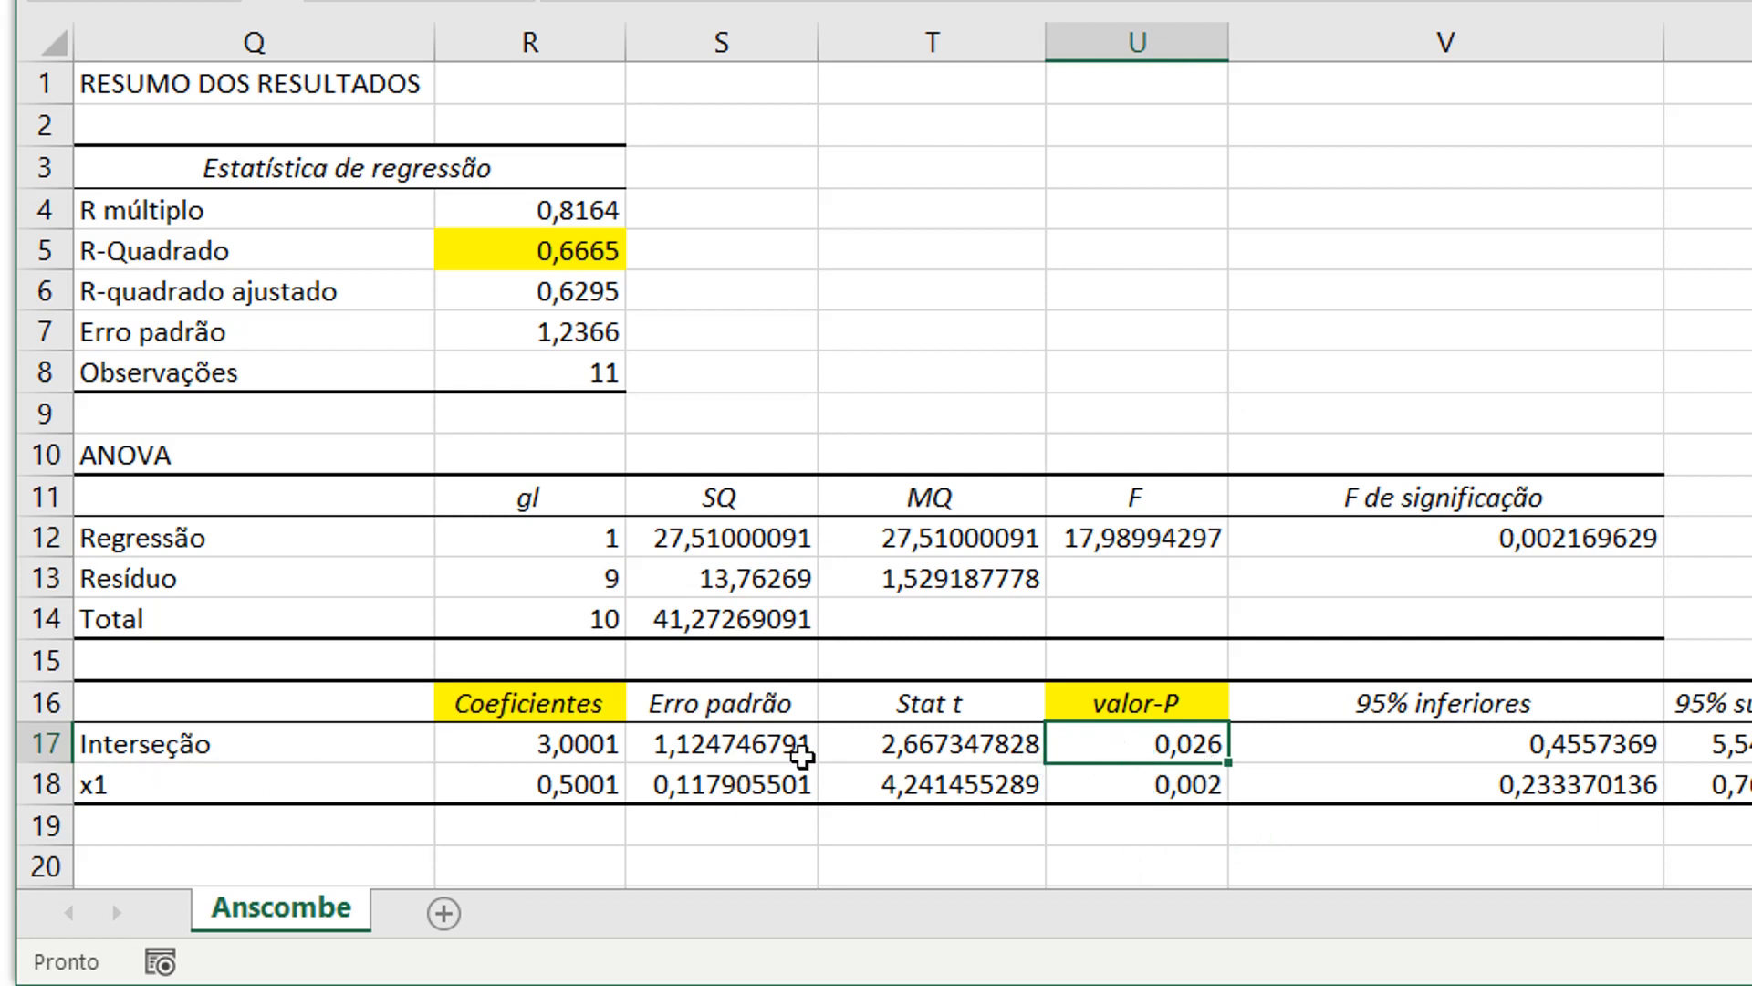
left_click(552, 732)
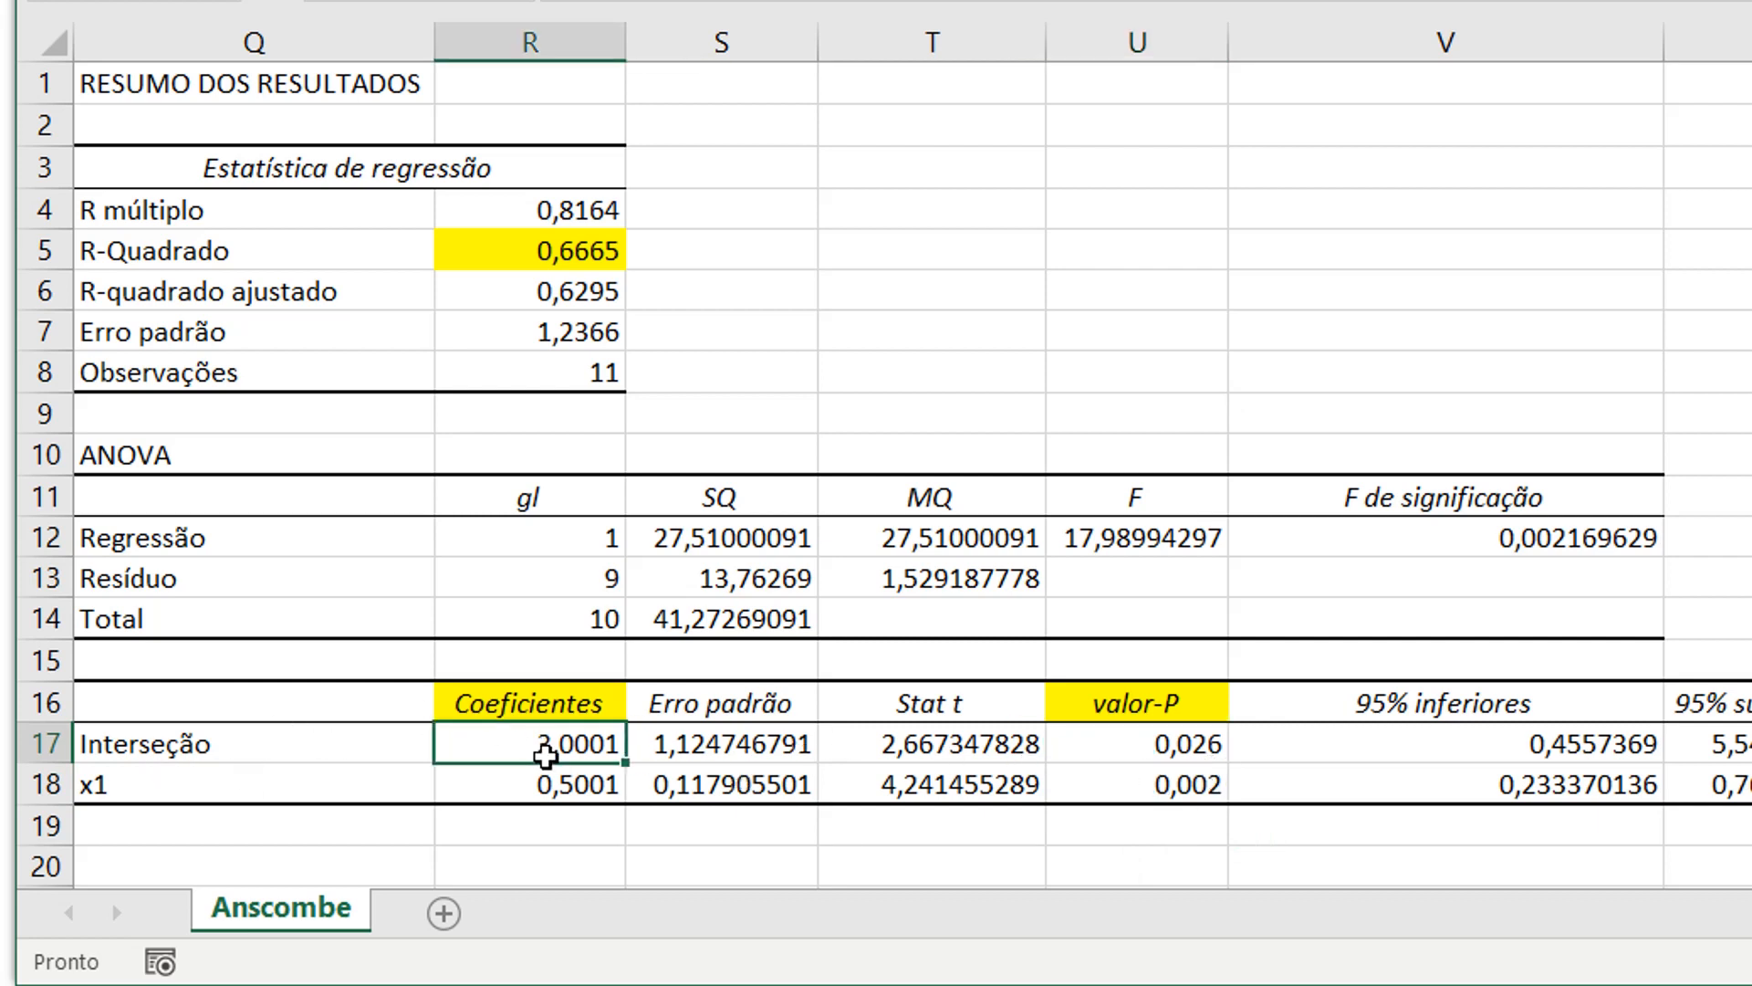
left_click(935, 747)
left_click_drag(949, 744, 944, 783)
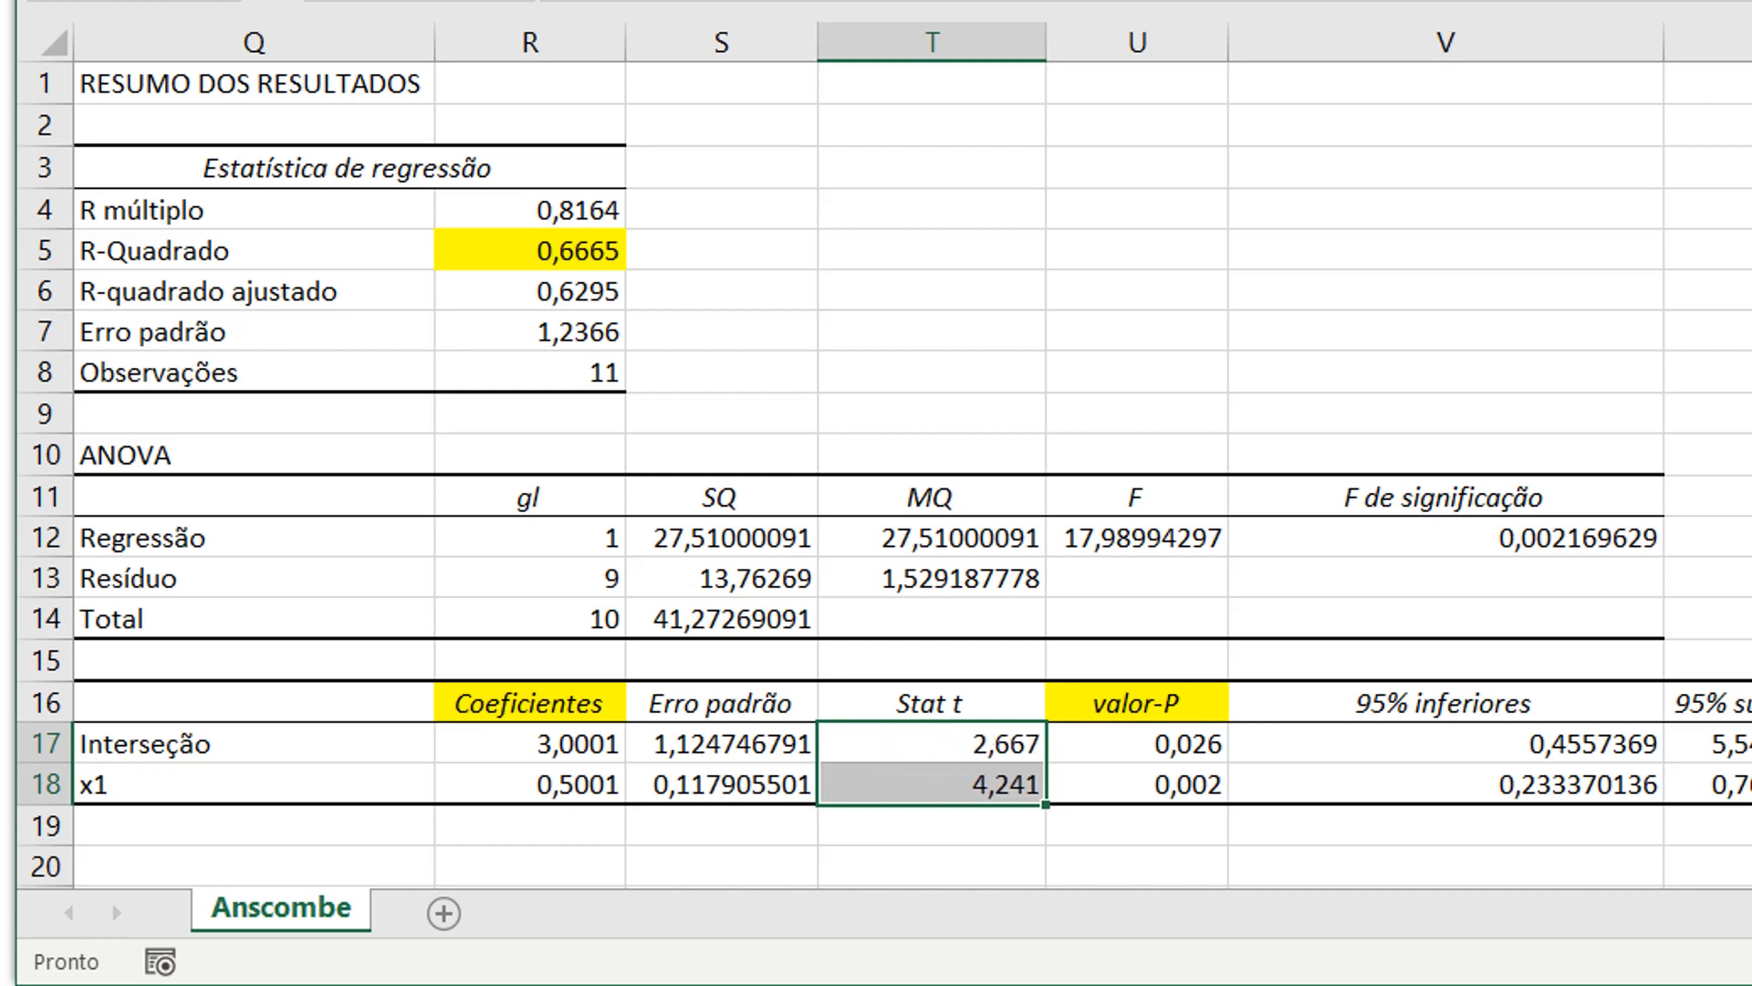
- Examine the intercept's t statistic in T17 and the p-values of both coefficients in U17:U18
left_click(945, 745)
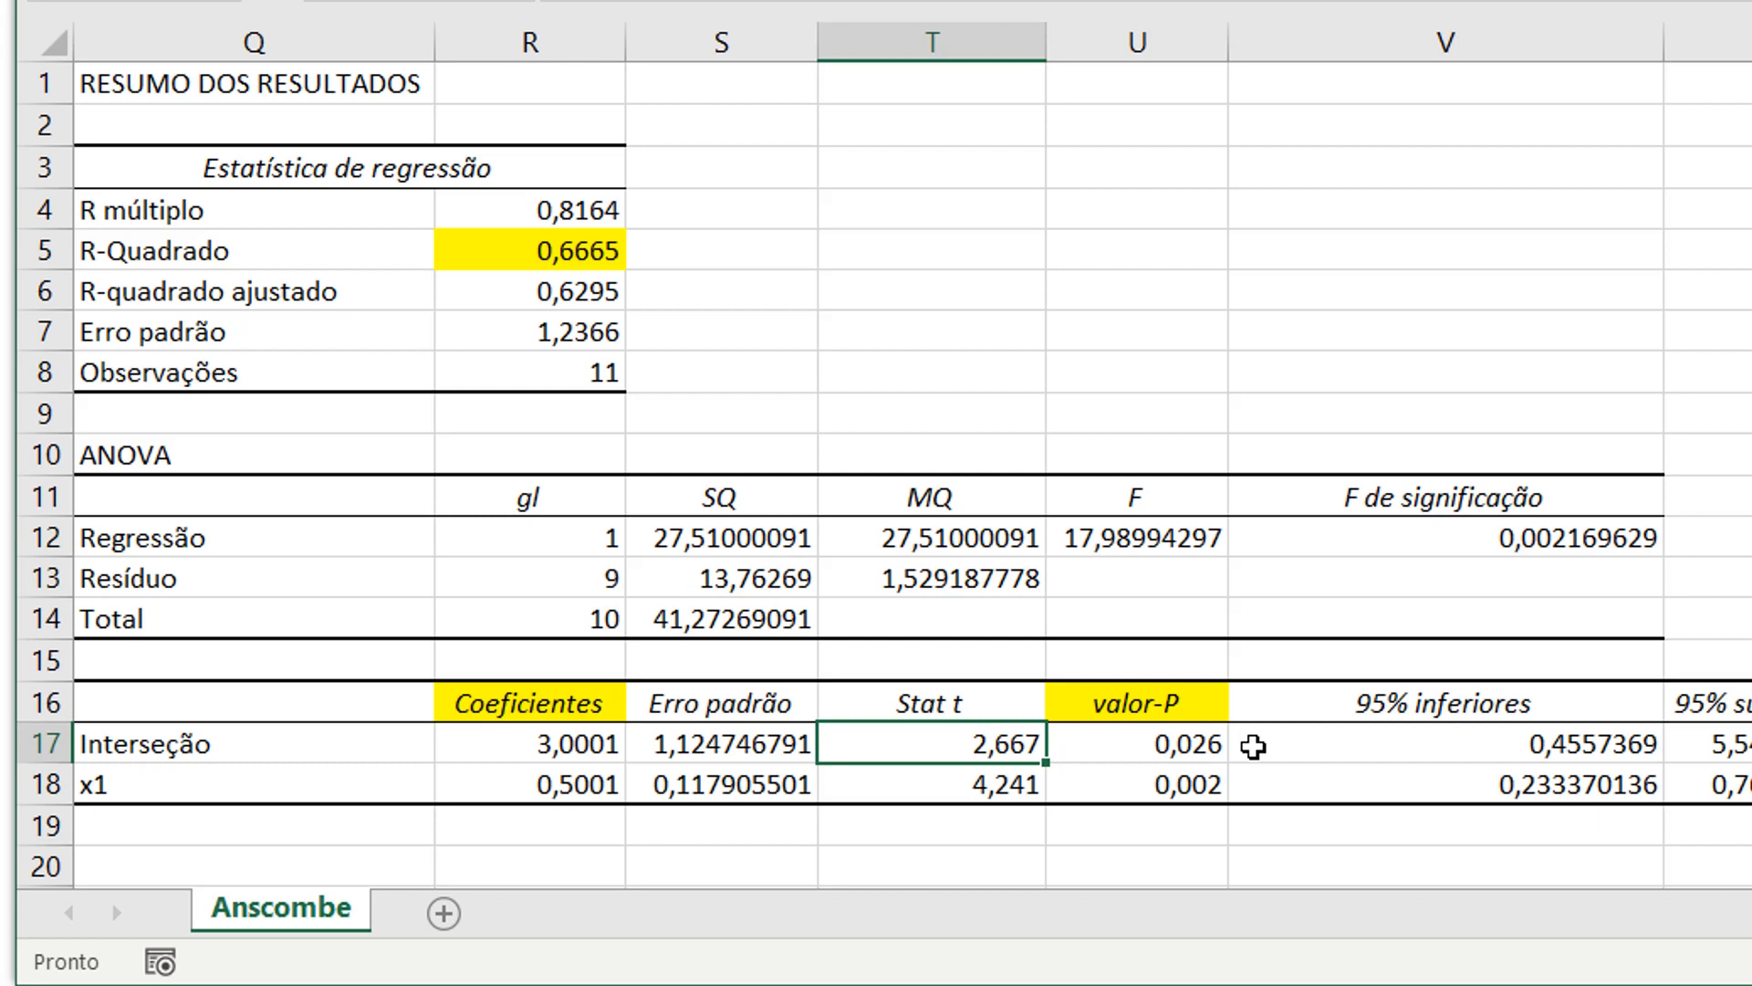
left_click(1191, 741)
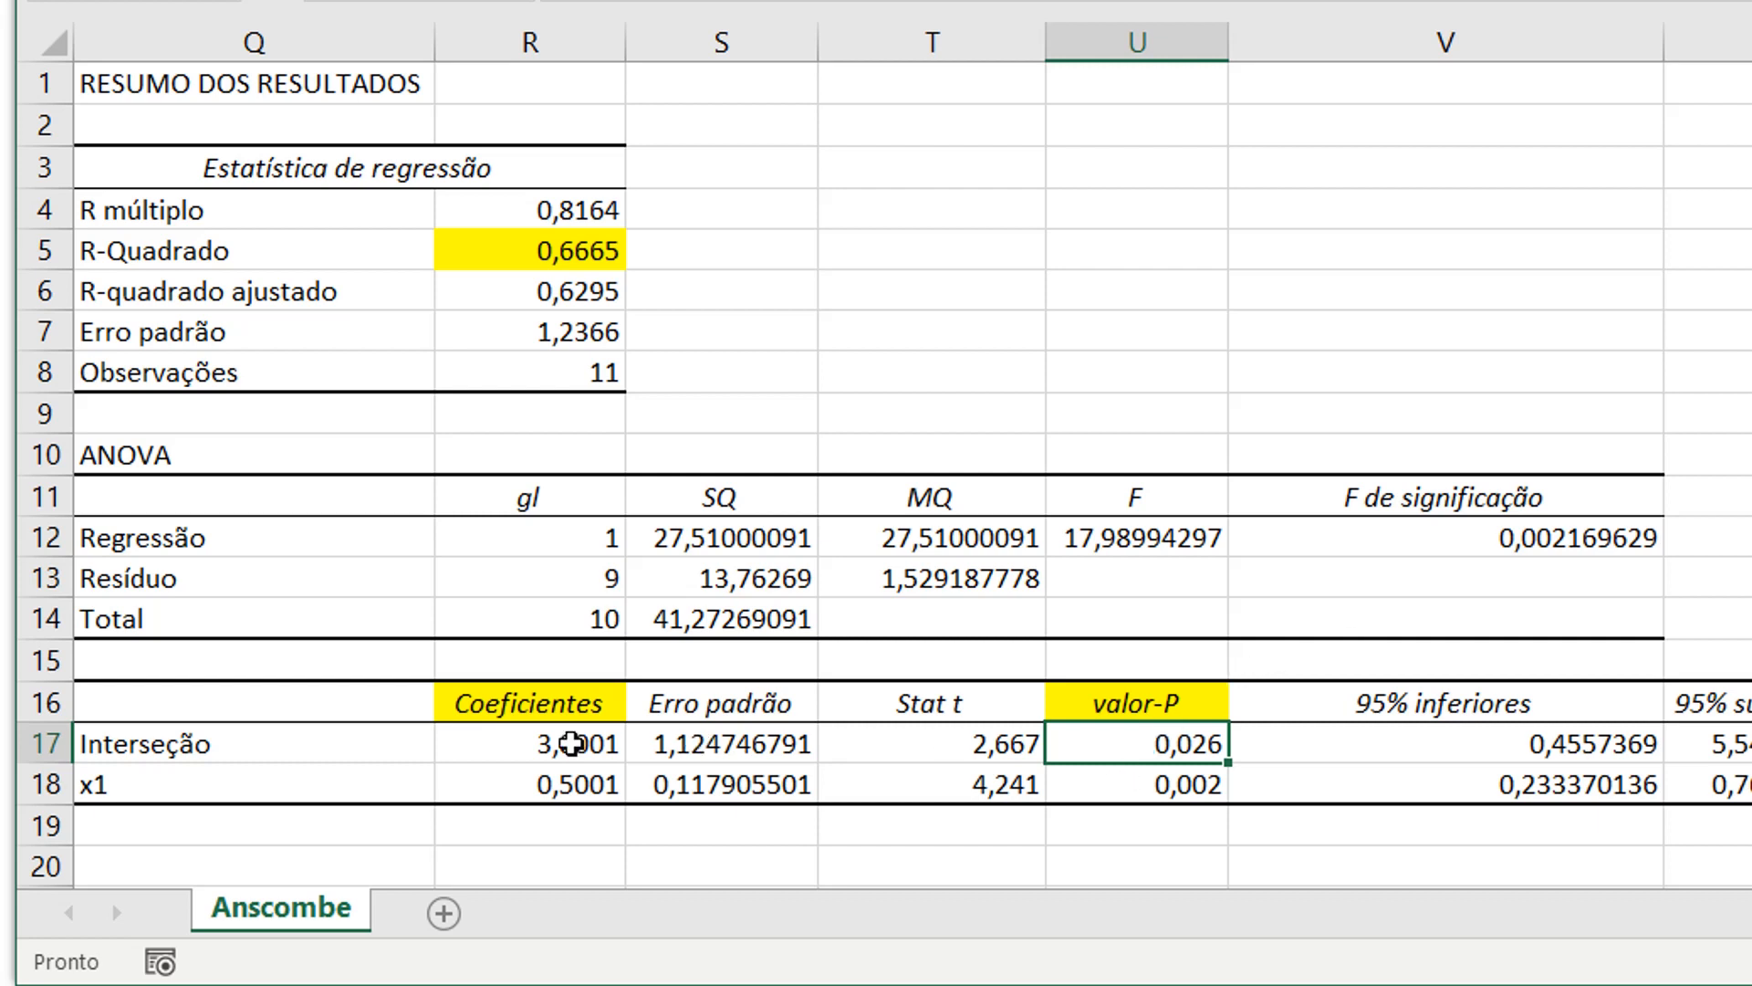
left_click(1179, 787)
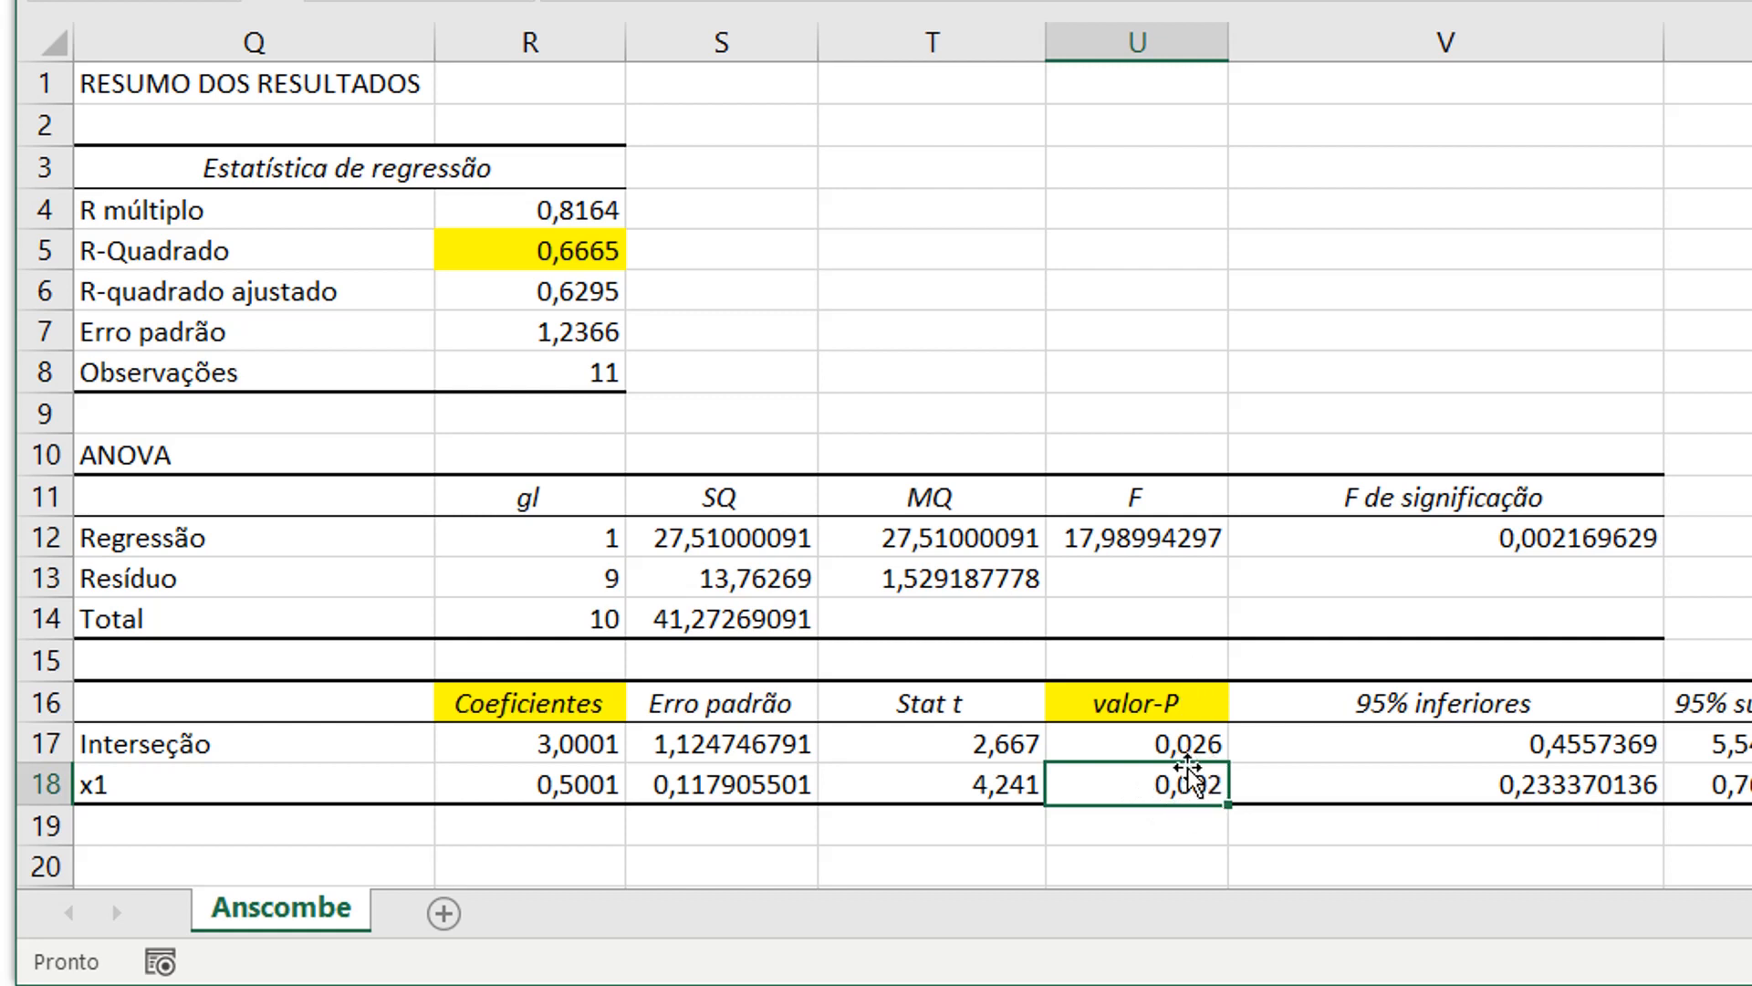
left_click(1163, 830)
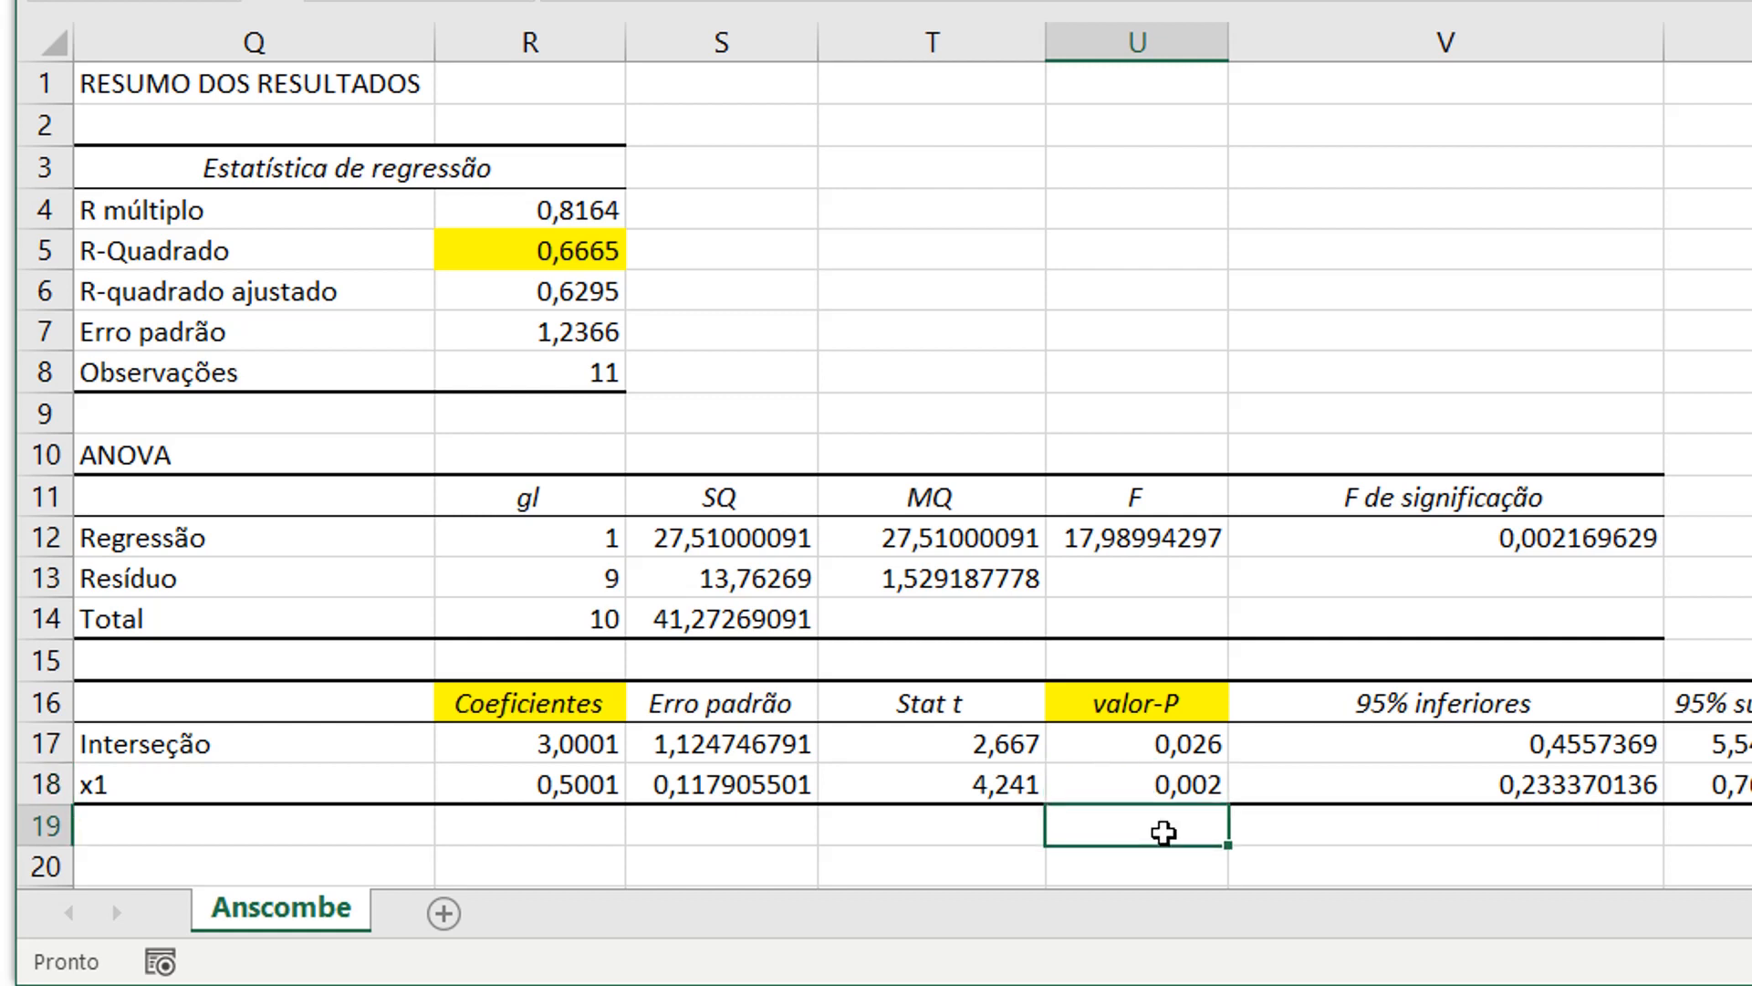
left_click(1171, 791)
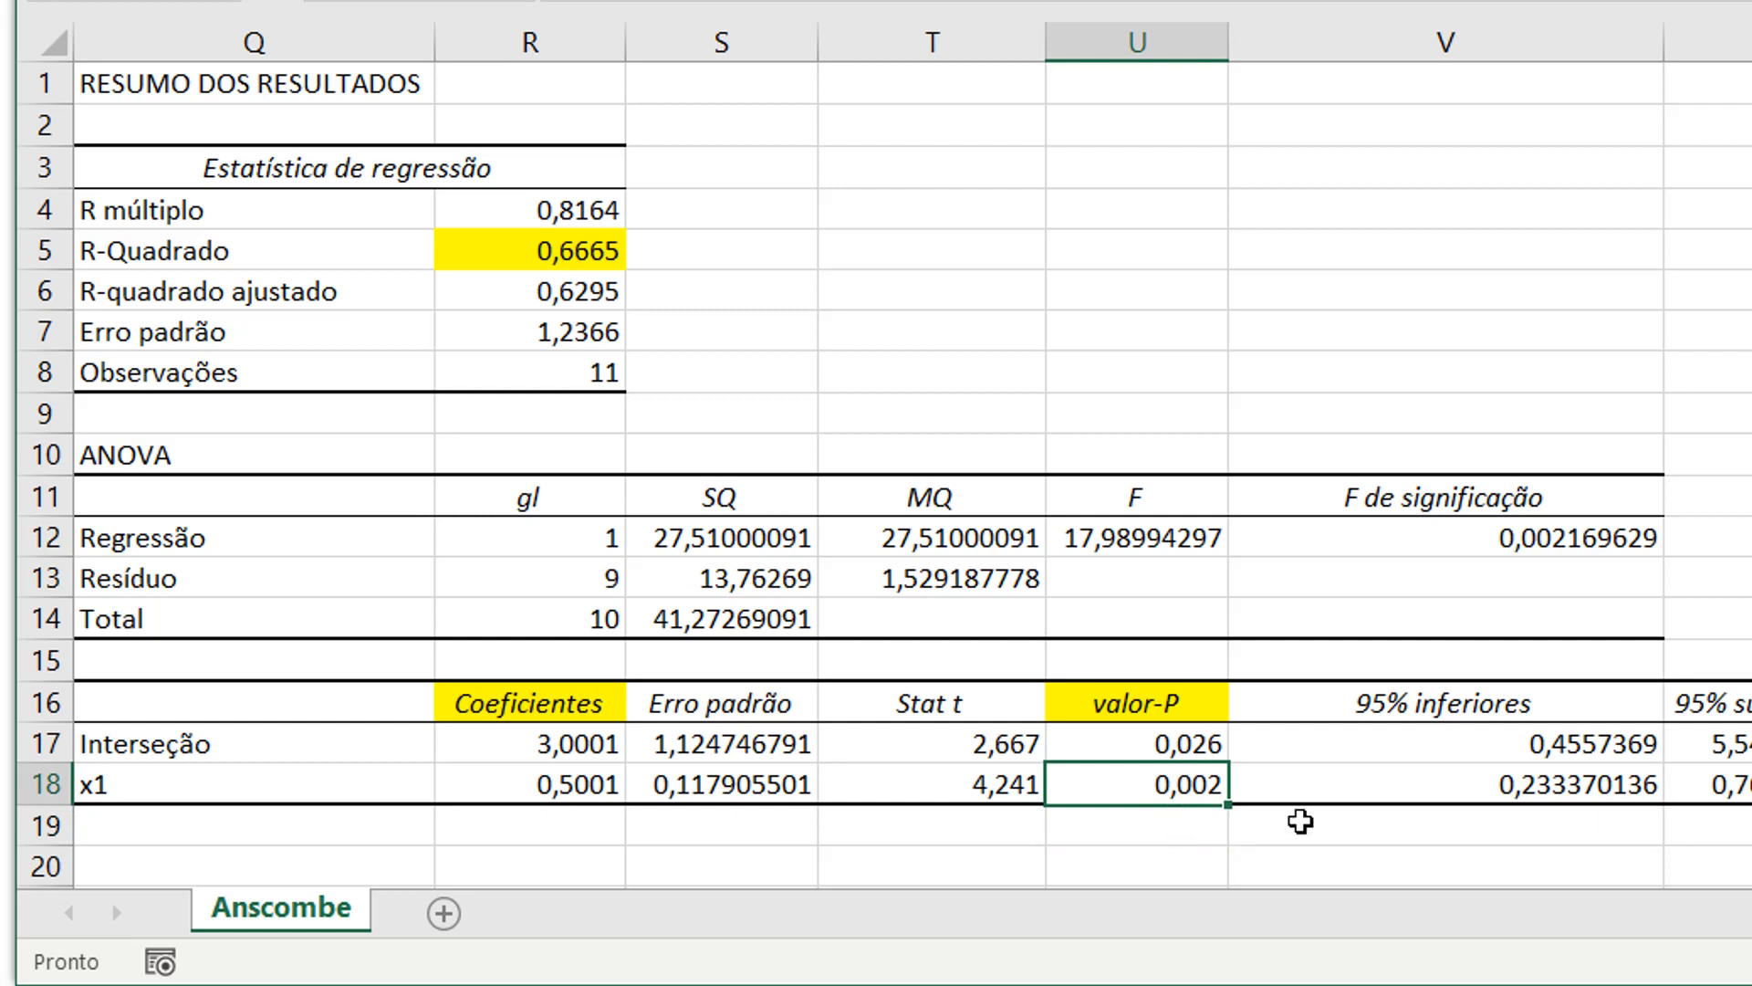
- Autofit the widths of columns V and W containing the 95% confidence limits
left_click(1468, 749)
left_click_drag(1471, 751, 1744, 780)
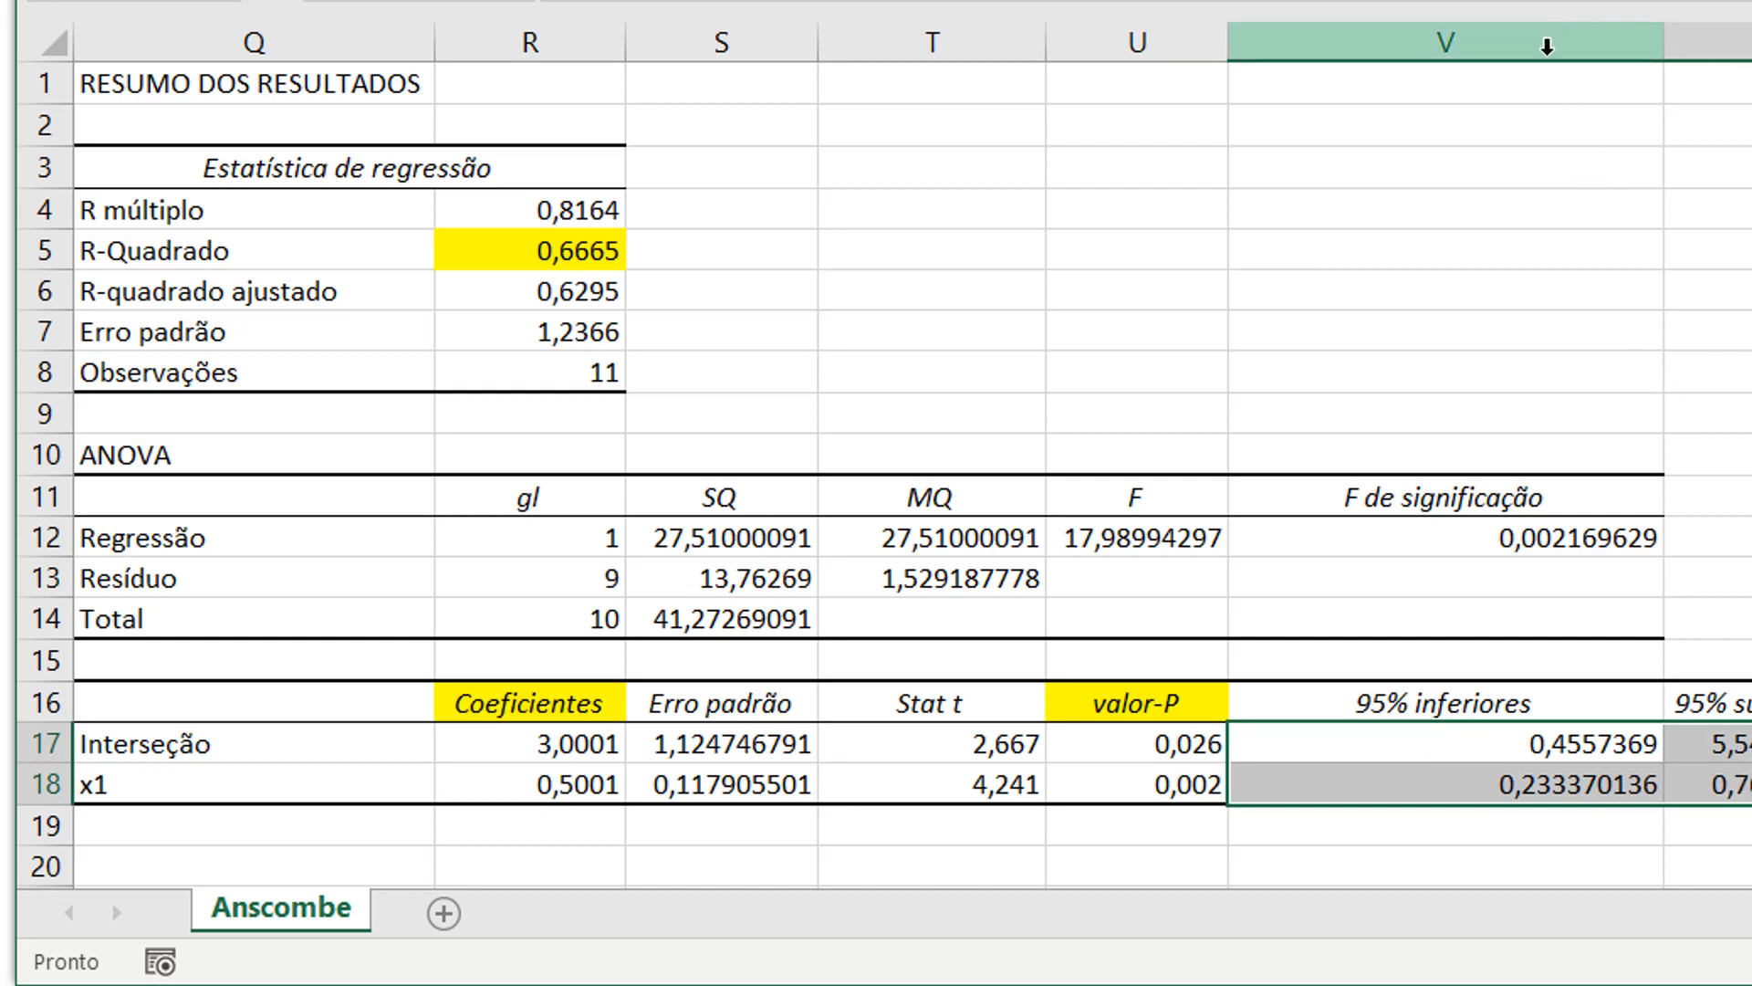
left_click_drag(1539, 27, 1747, 35)
double_click(1663, 42)
- Reduce the 95% lower and upper confidence limits in V17:W18 to four decimal places
left_click_drag(1374, 750, 1504, 778)
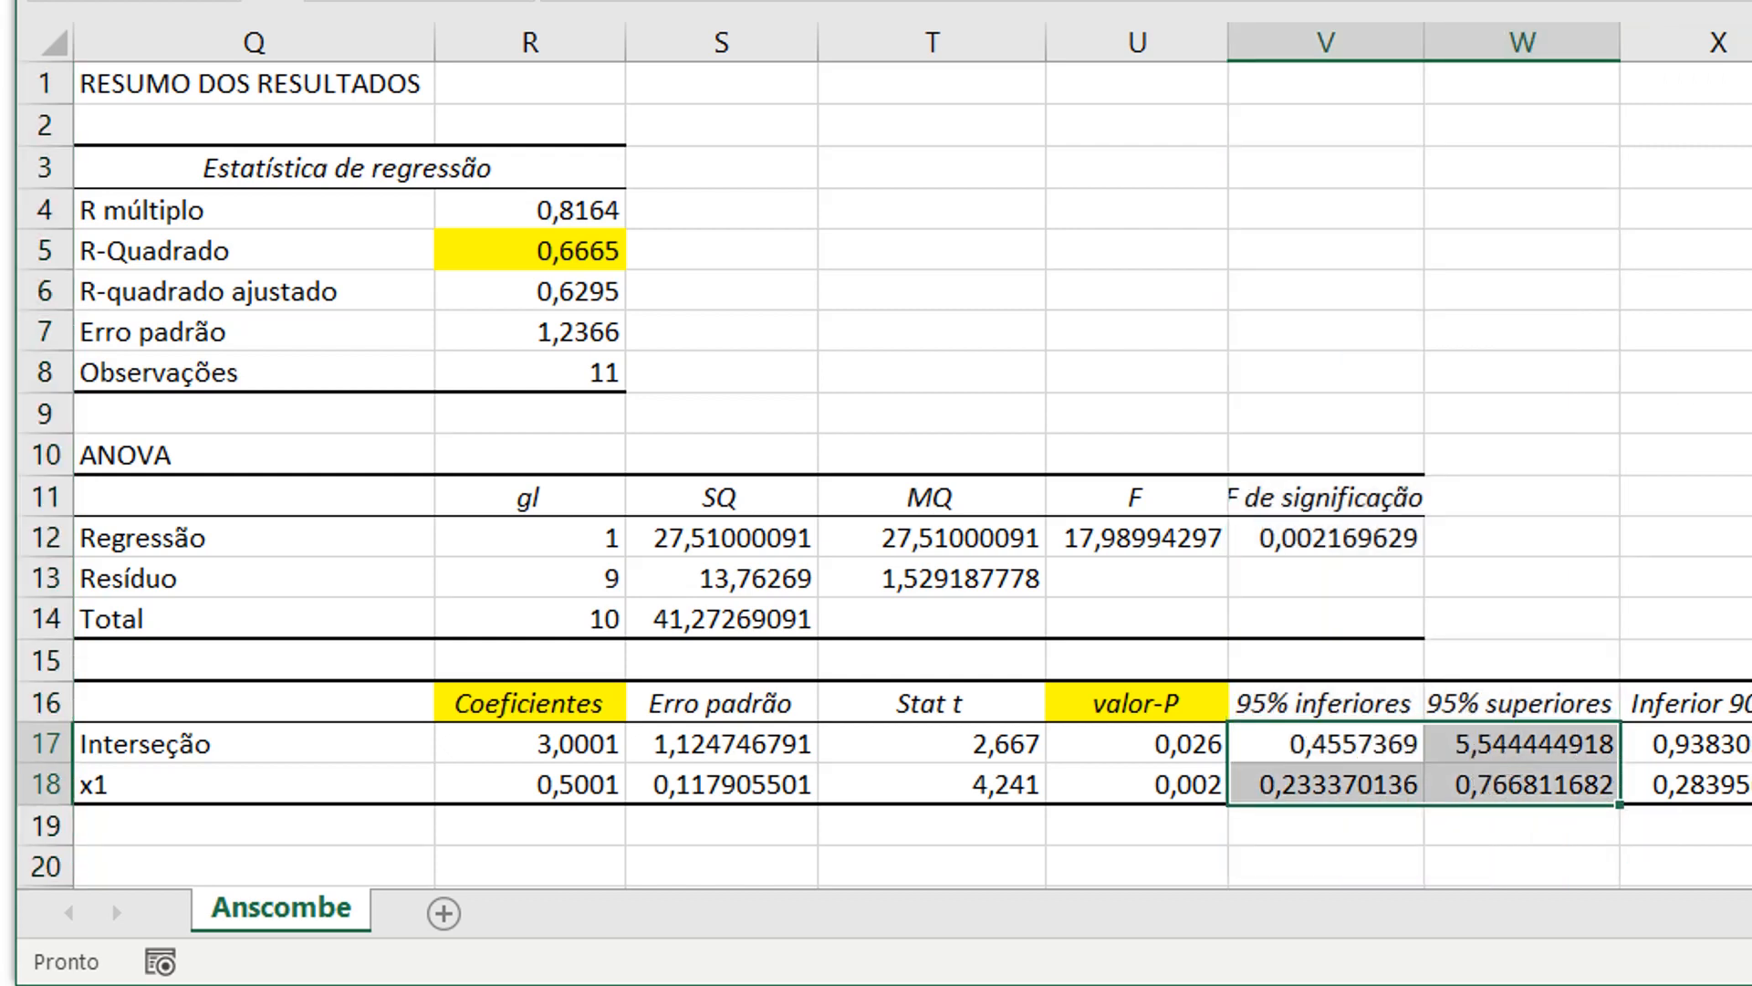
key("alt+h")
key("9")
key("alt+h")
key("9")
key("alt+h")
key("9")
key("alt+h")
key("9")
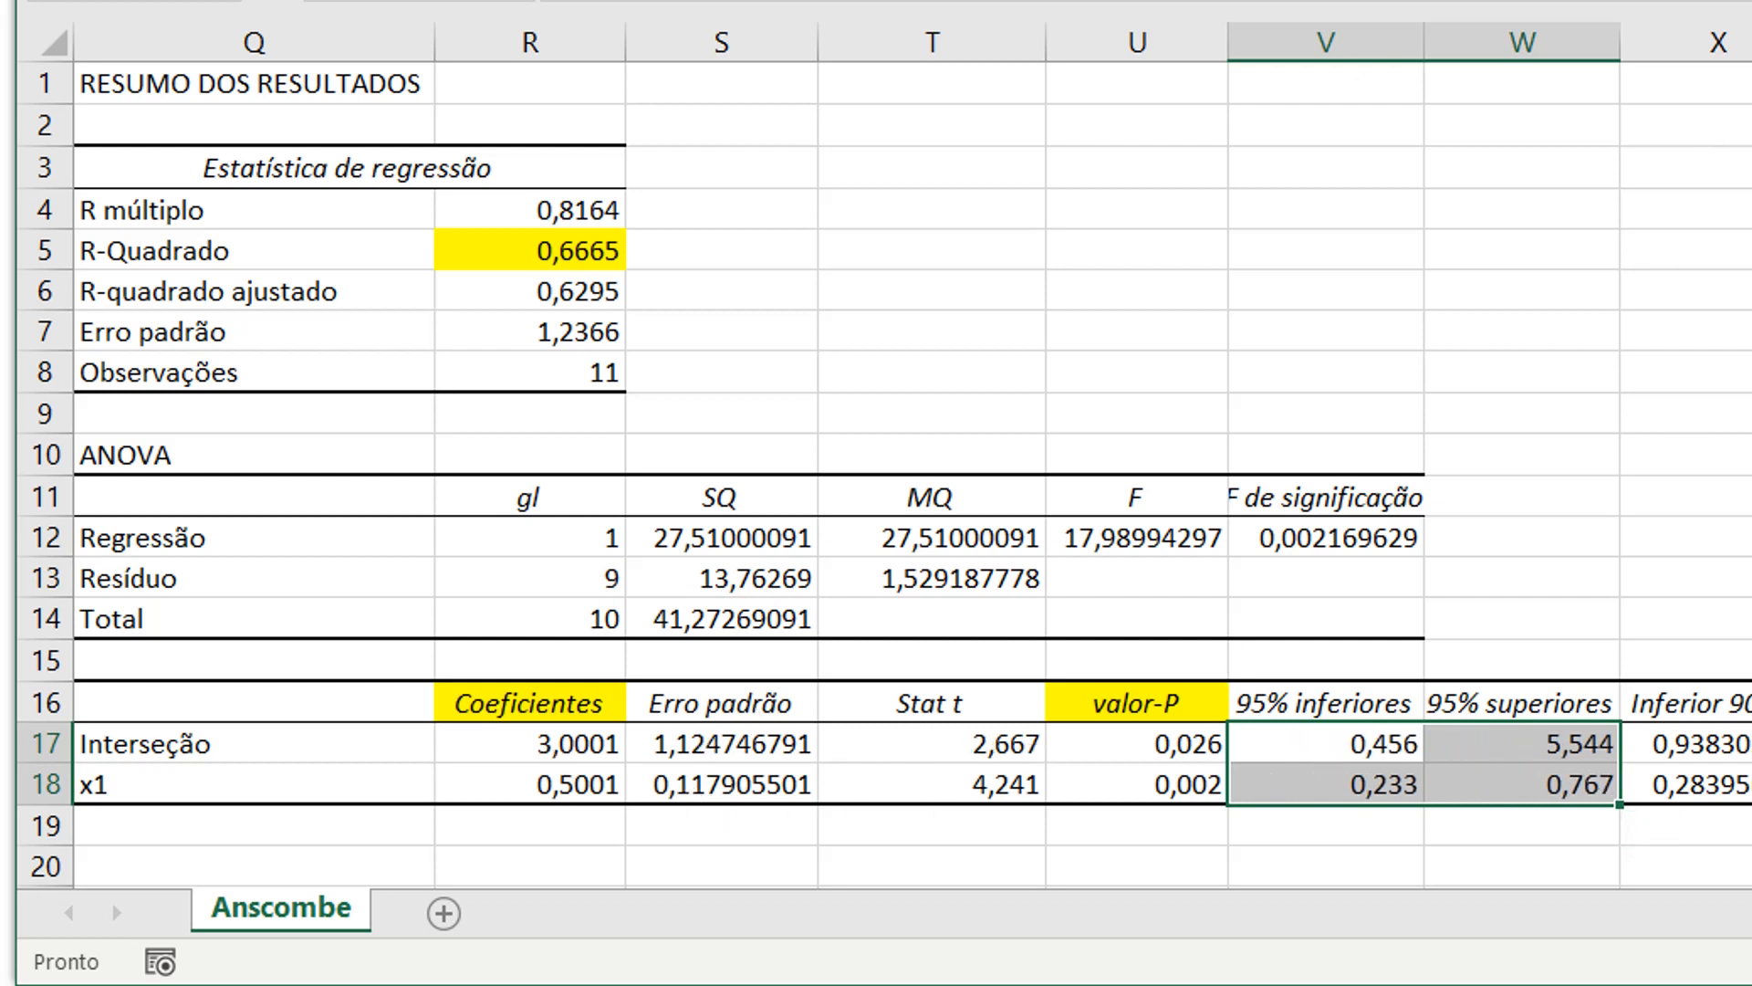
key("alt+h")
key("0")
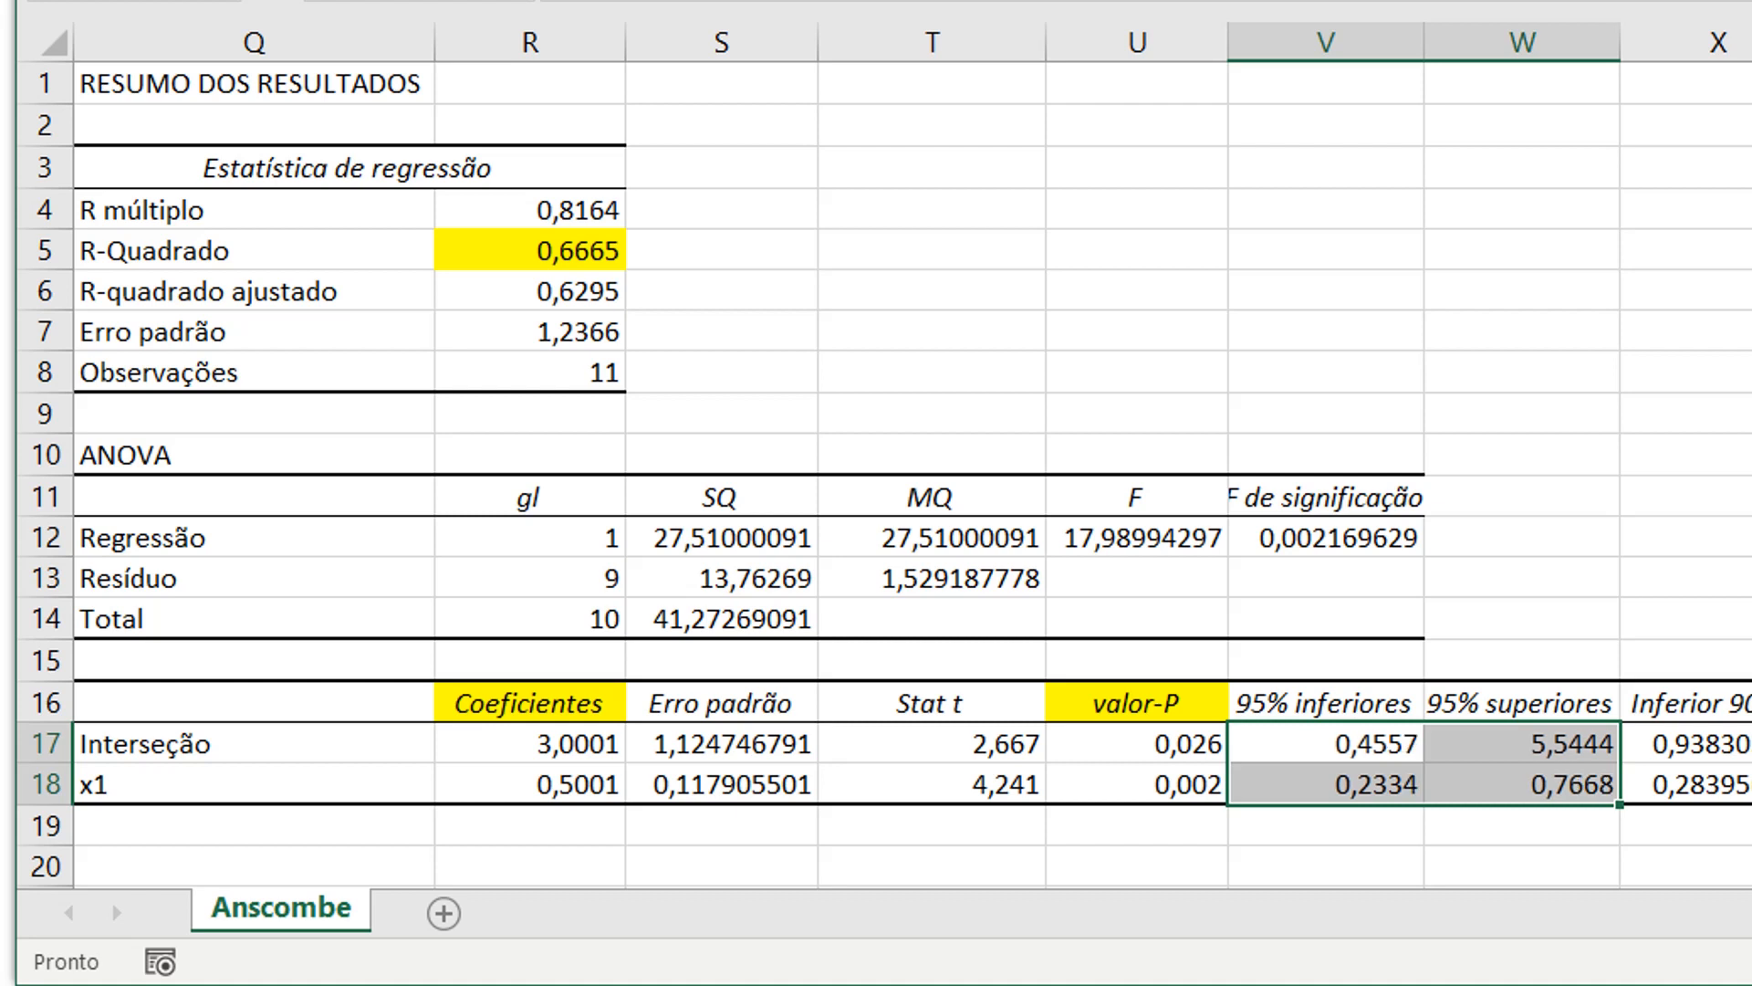
- Fill the intercept's 95% confidence limits in V17:W17 yellow and select the x1 limits in V18:W18
left_click(577, 748)
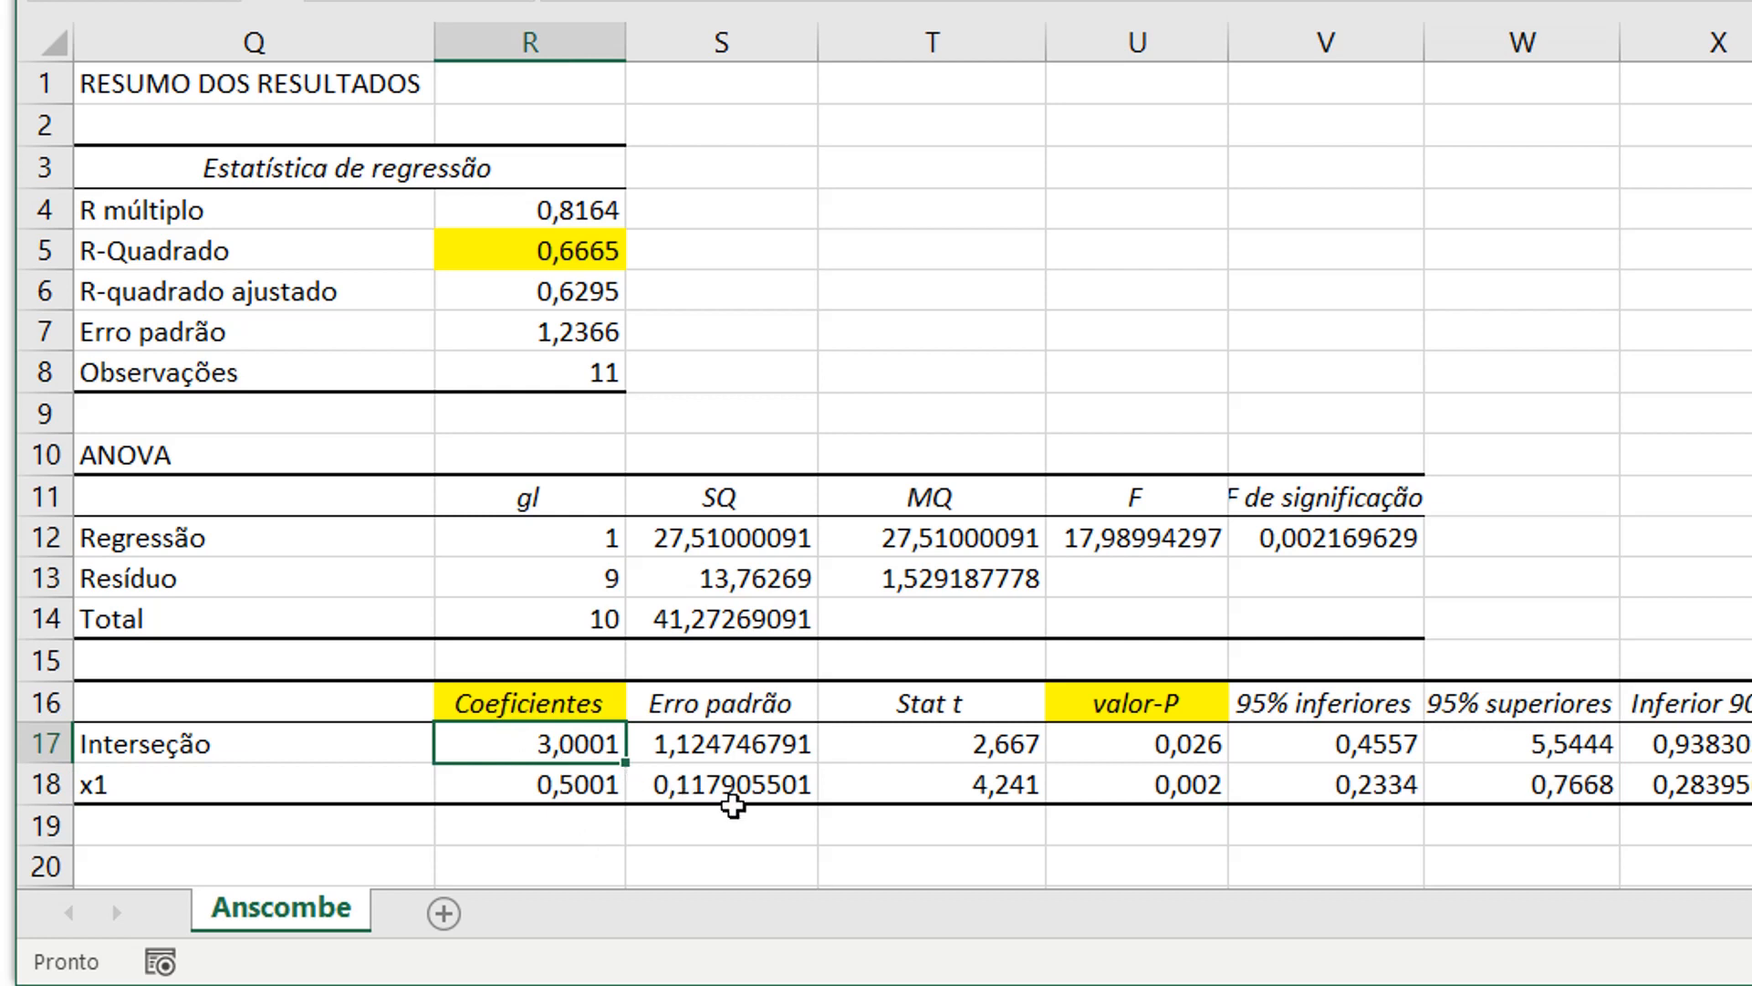
left_click_drag(1350, 749, 1521, 744)
key("F4")
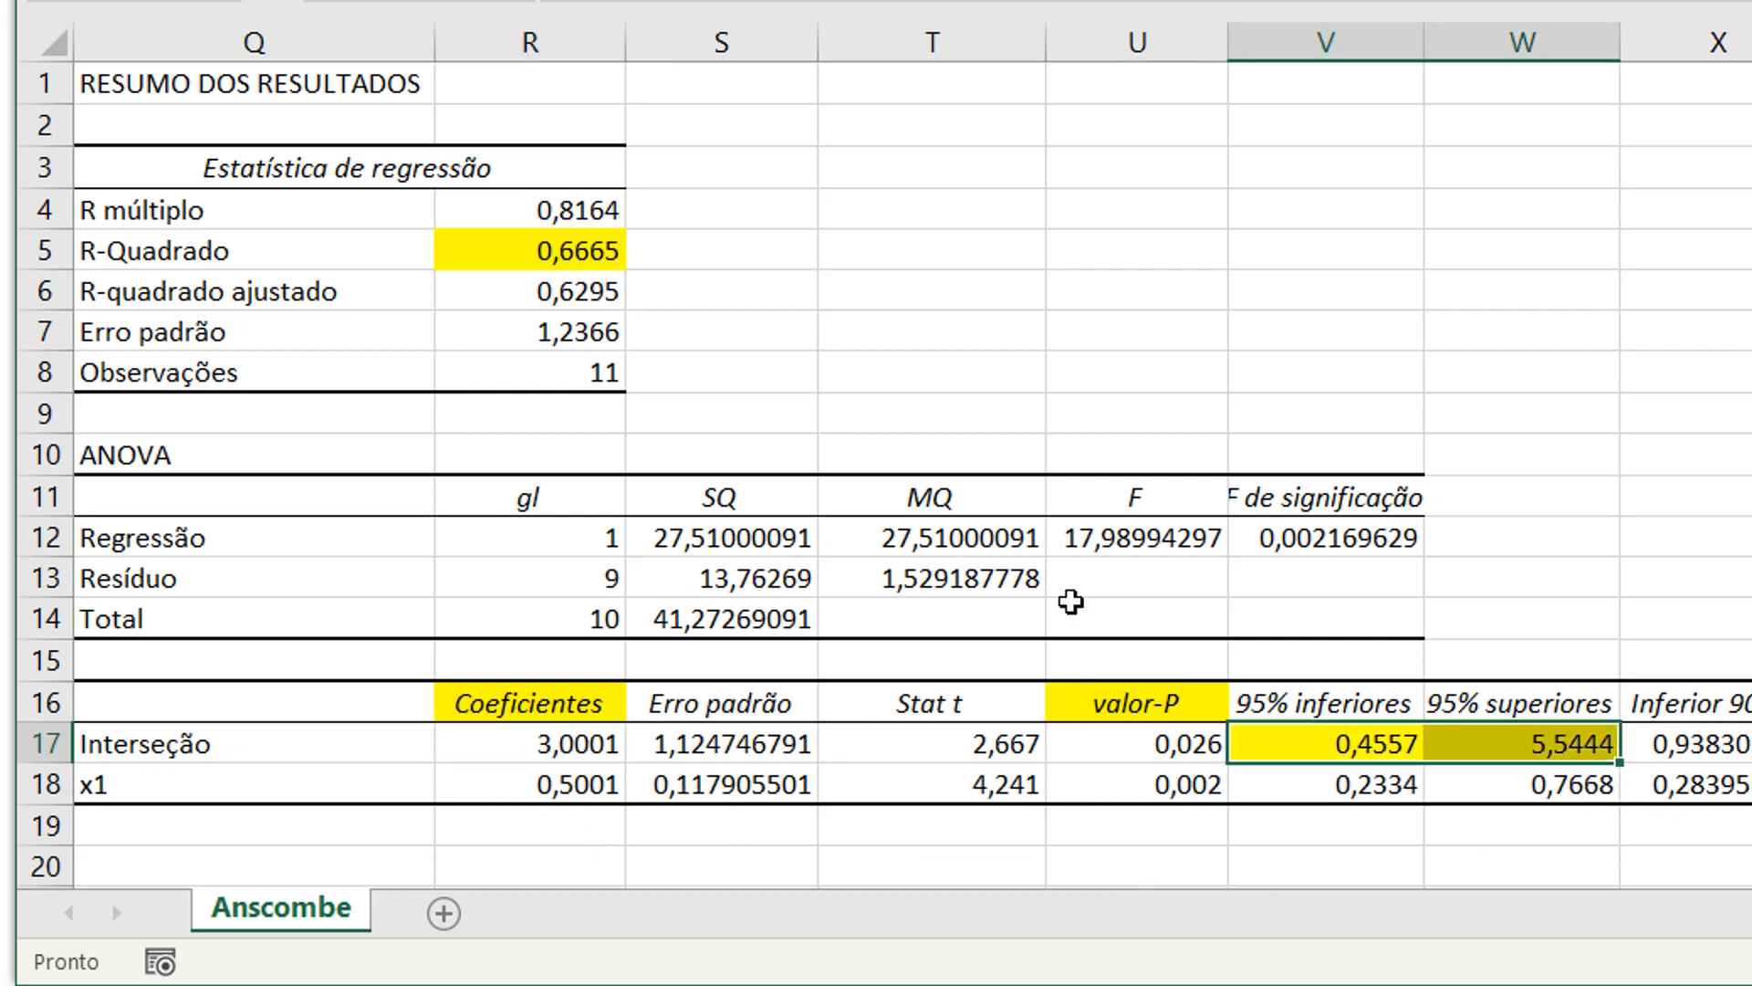
left_click(1385, 752)
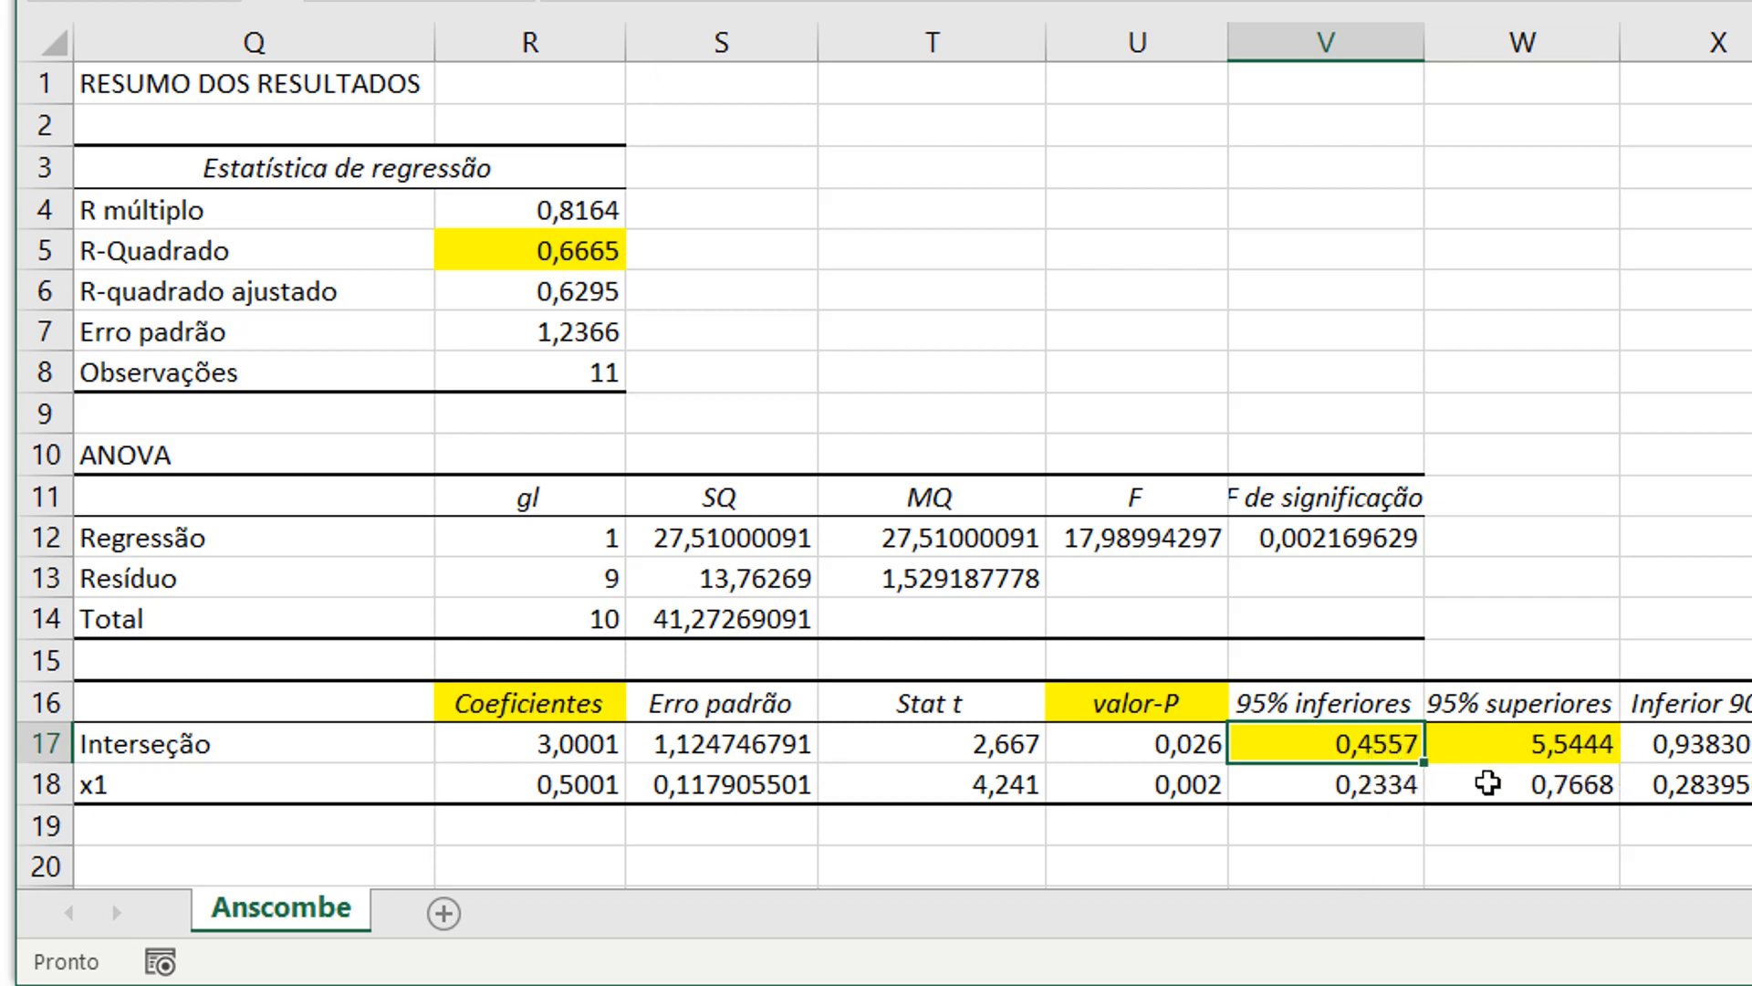
left_click_drag(1337, 785, 1439, 778)
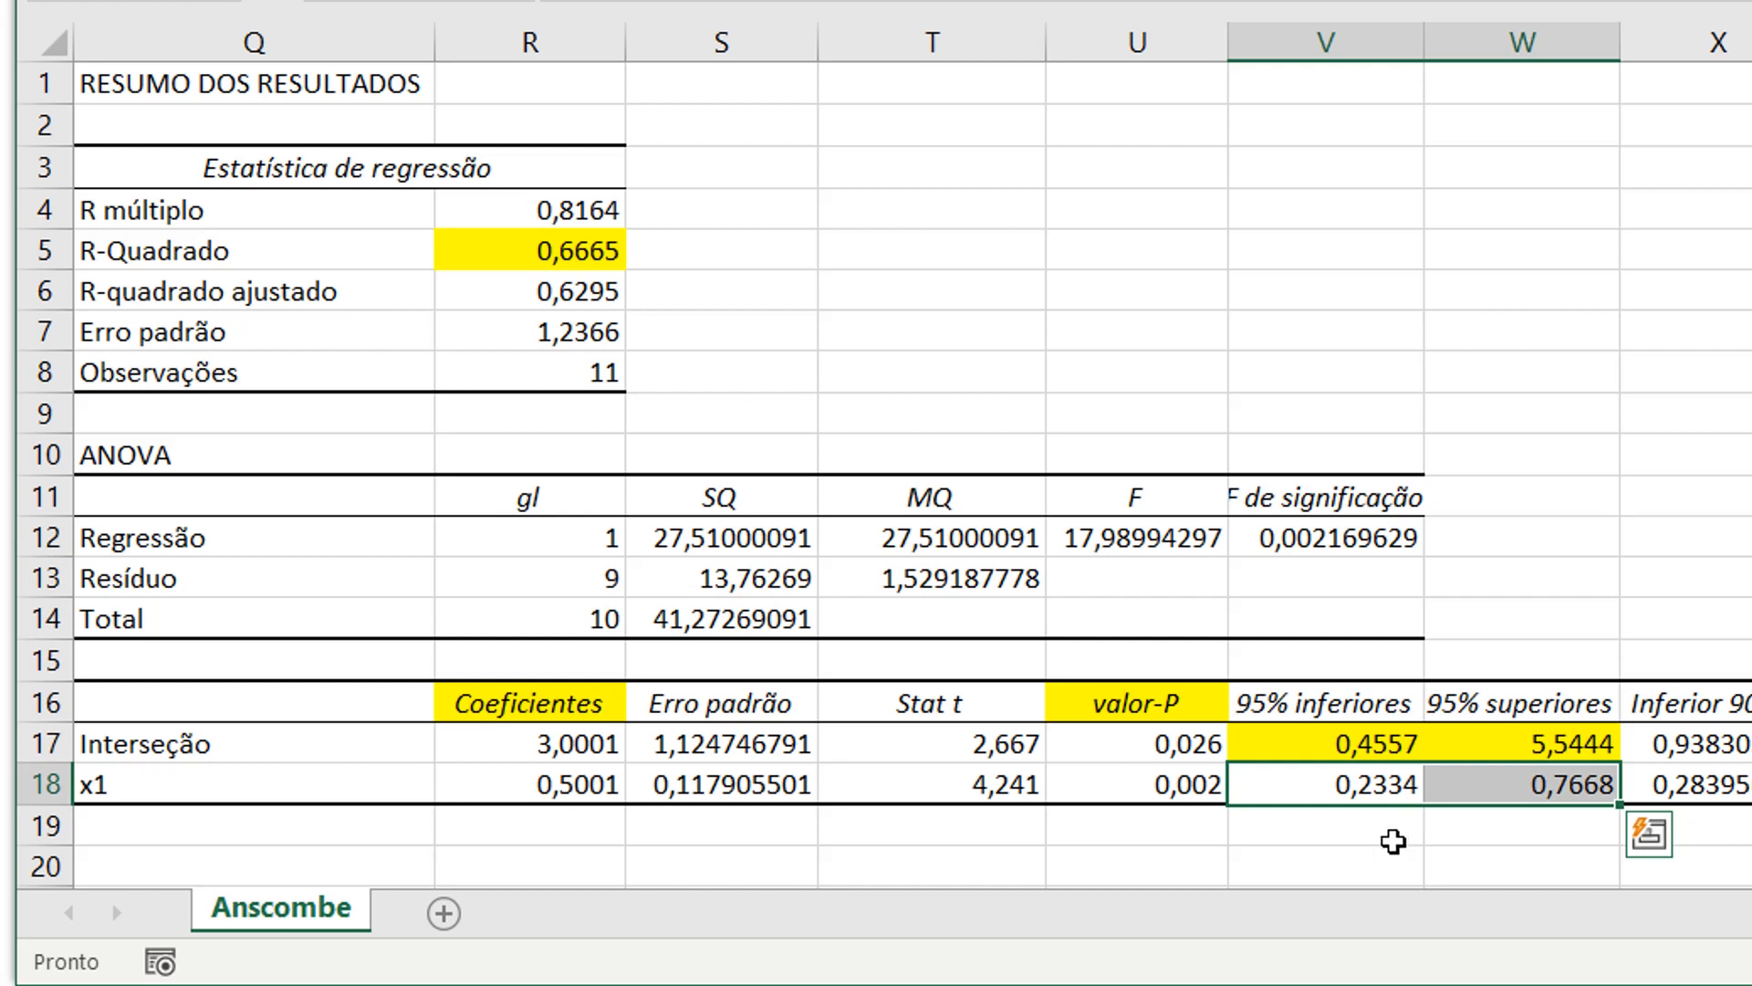
- Compare the x1 coefficient in R18 with its 95% confidence limits in V18:W18
left_click(548, 822)
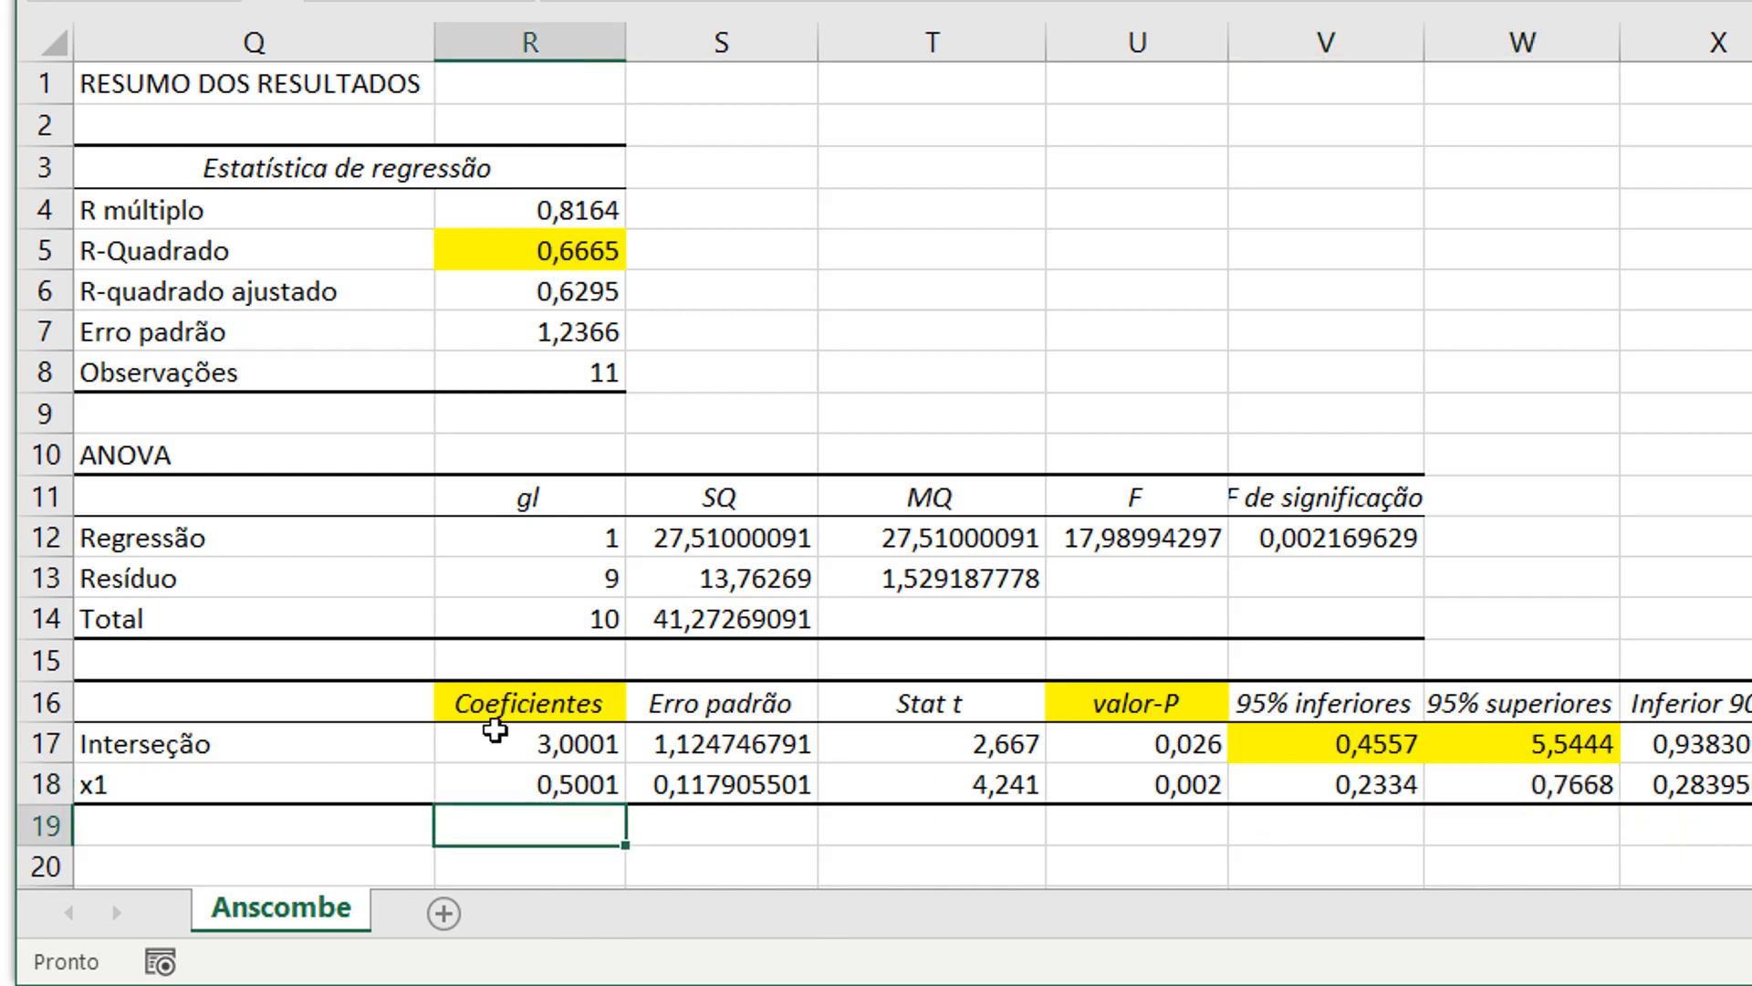
left_click(548, 789)
left_click_drag(1323, 785, 1506, 783)
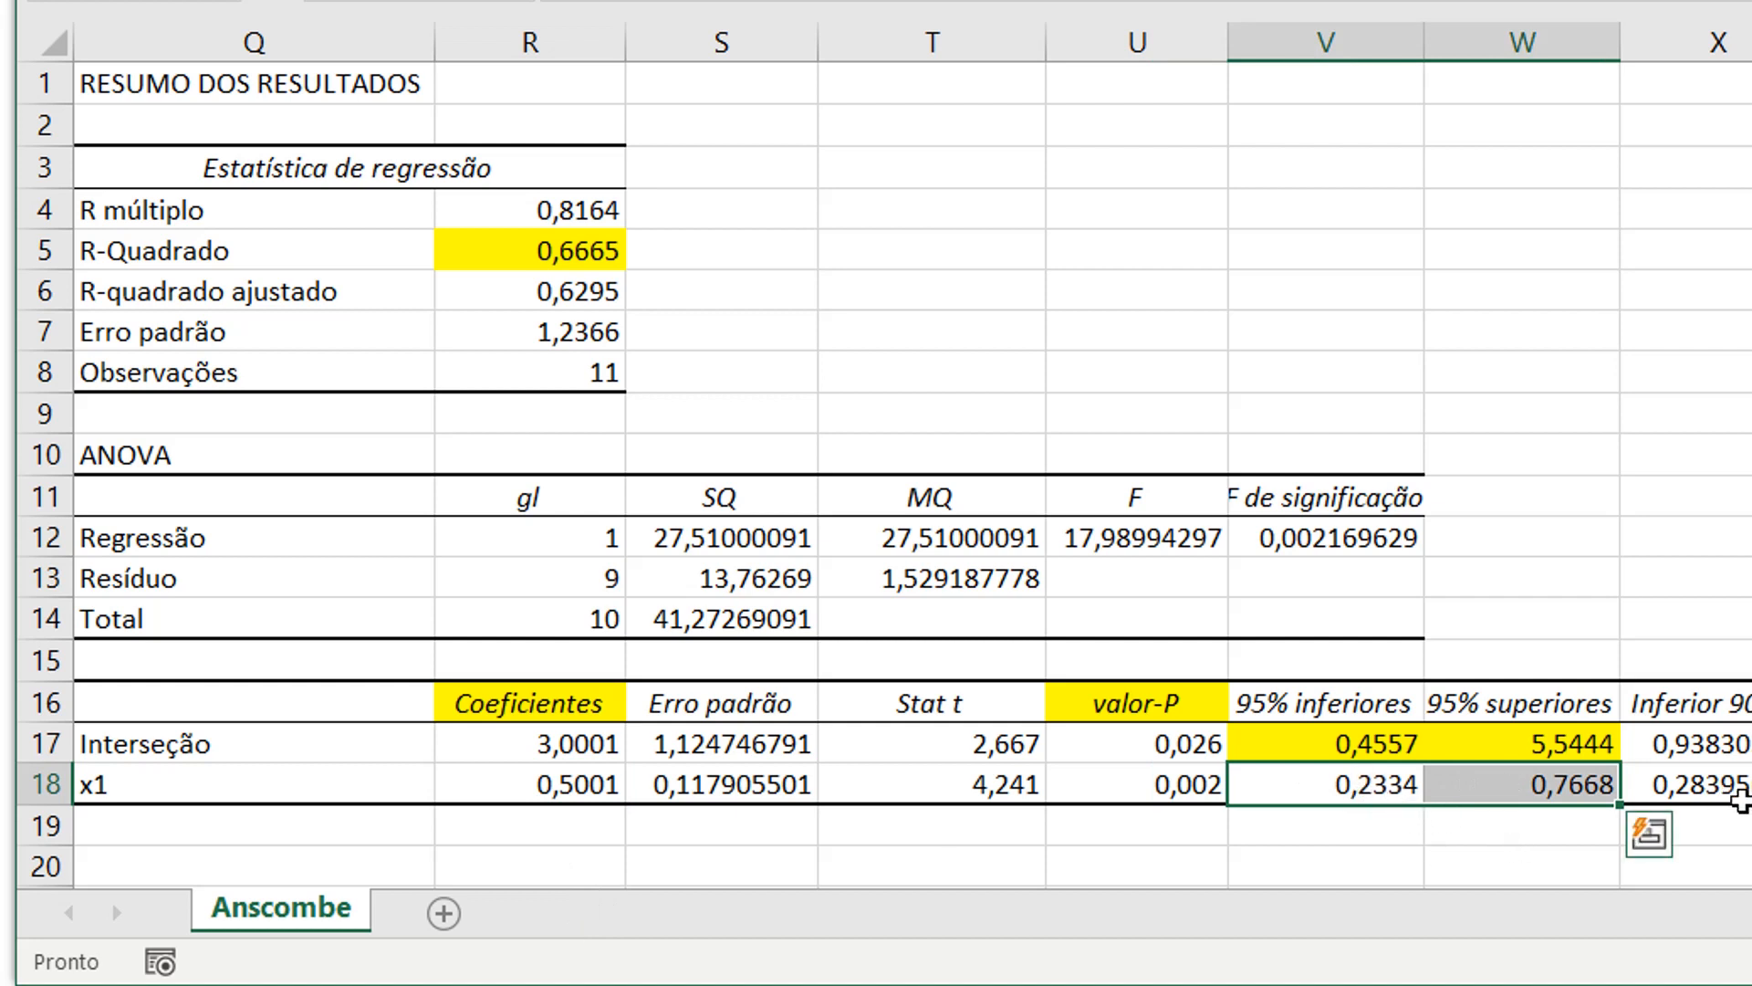
- Reduce the 95% confidence limits in V17:W18 to two decimal places
left_click_drag(1366, 735, 1474, 767)
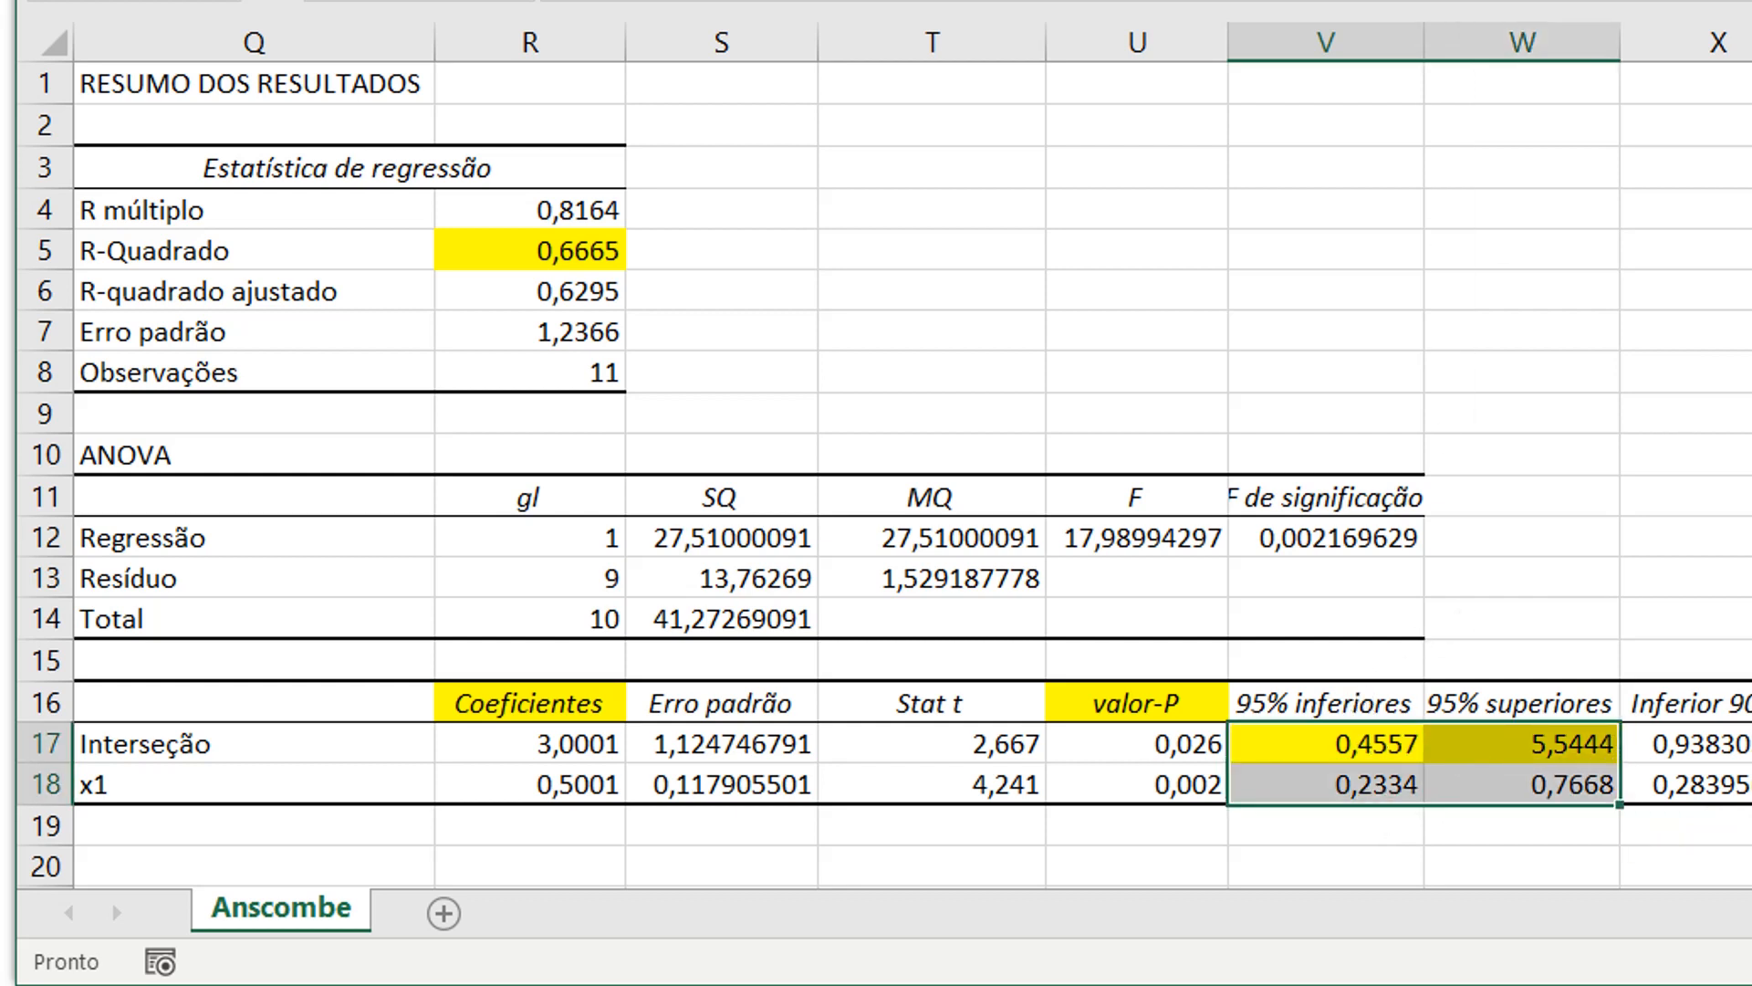
key("alt+h")
key("9")
key("alt+h")
key("9")
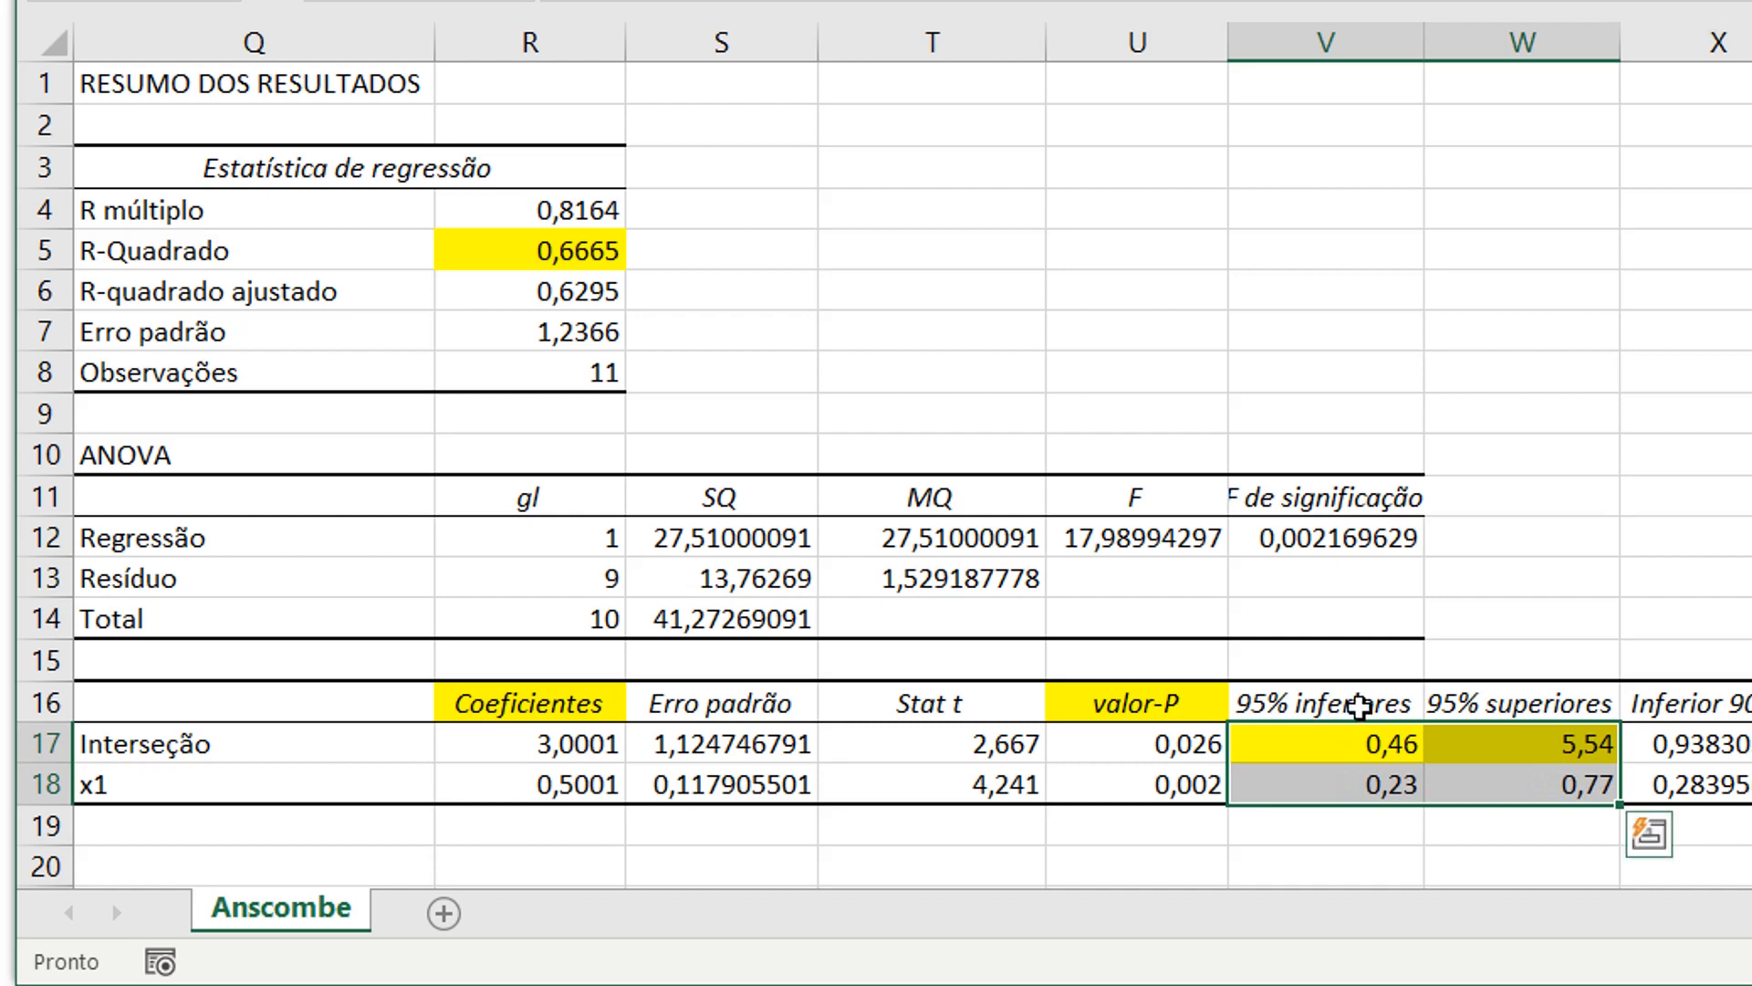
left_click(1570, 783)
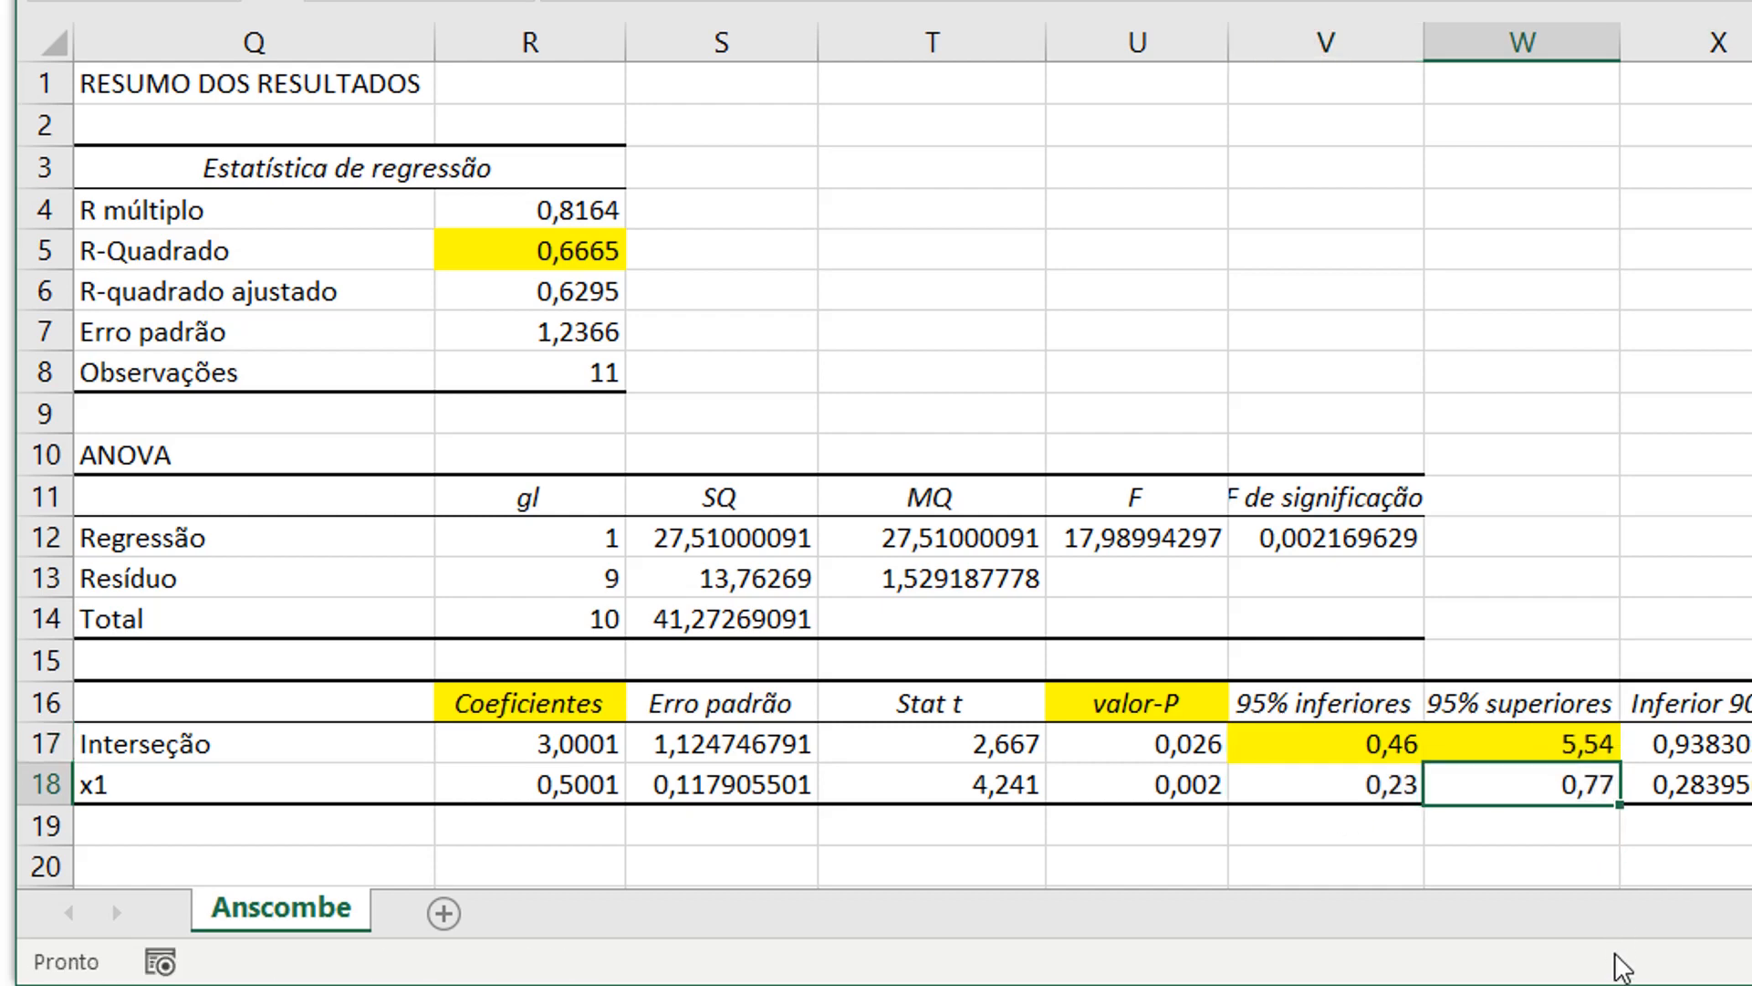
- Reduce the 90% lower and upper confidence limits in X17:Y18 to two decimal places
left_click(1710, 744)
left_click_drag(1710, 744, 1710, 785)
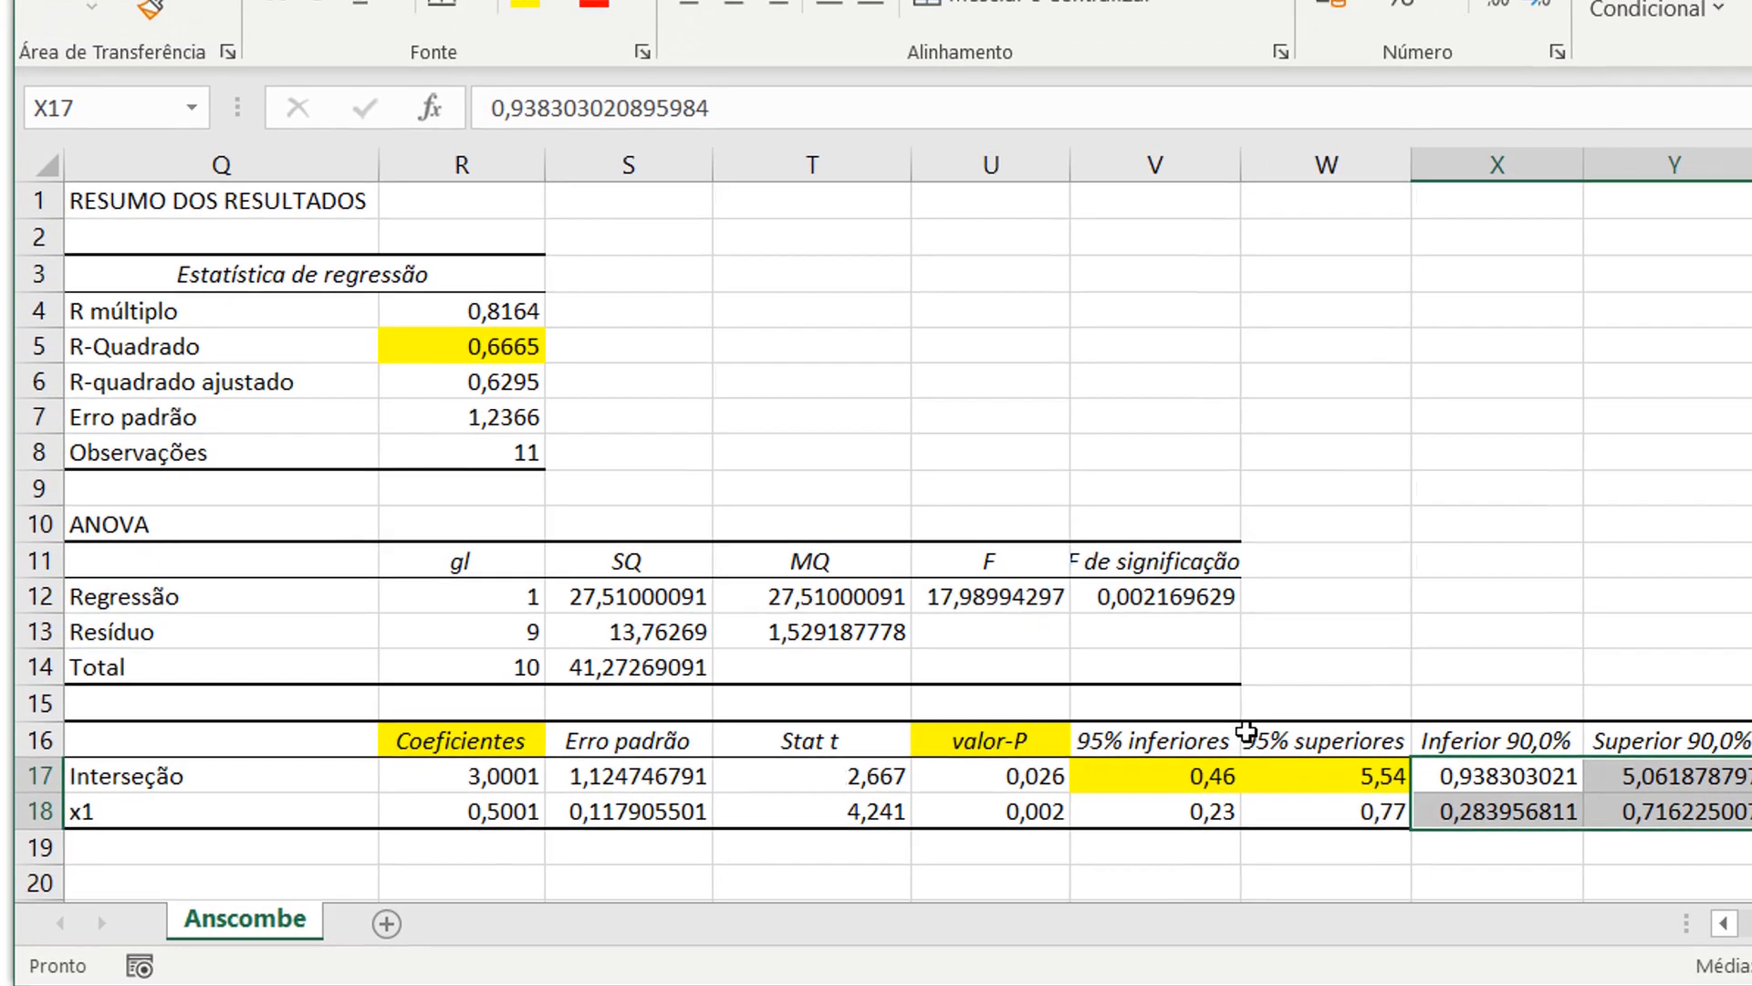
left_click_drag(1371, 695, 1462, 686)
left_click_drag(1264, 725, 1264, 726)
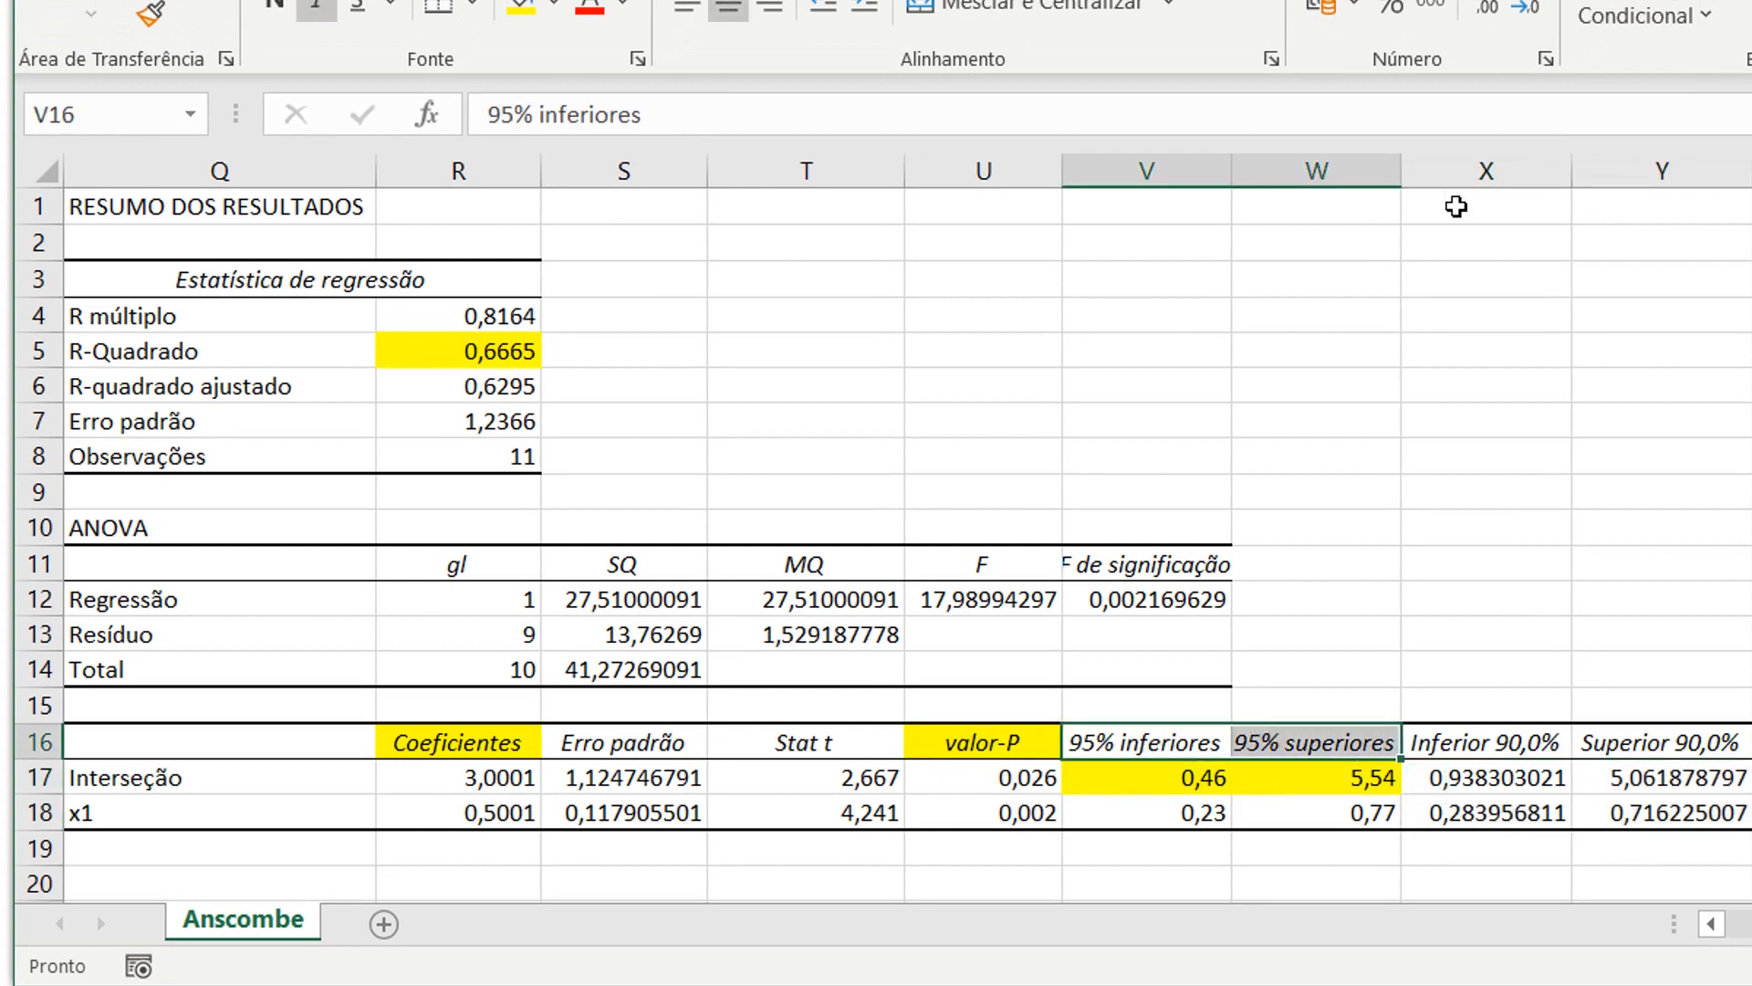
left_click_drag(1501, 777, 1621, 777)
left_click_drag(1467, 775, 1632, 813)
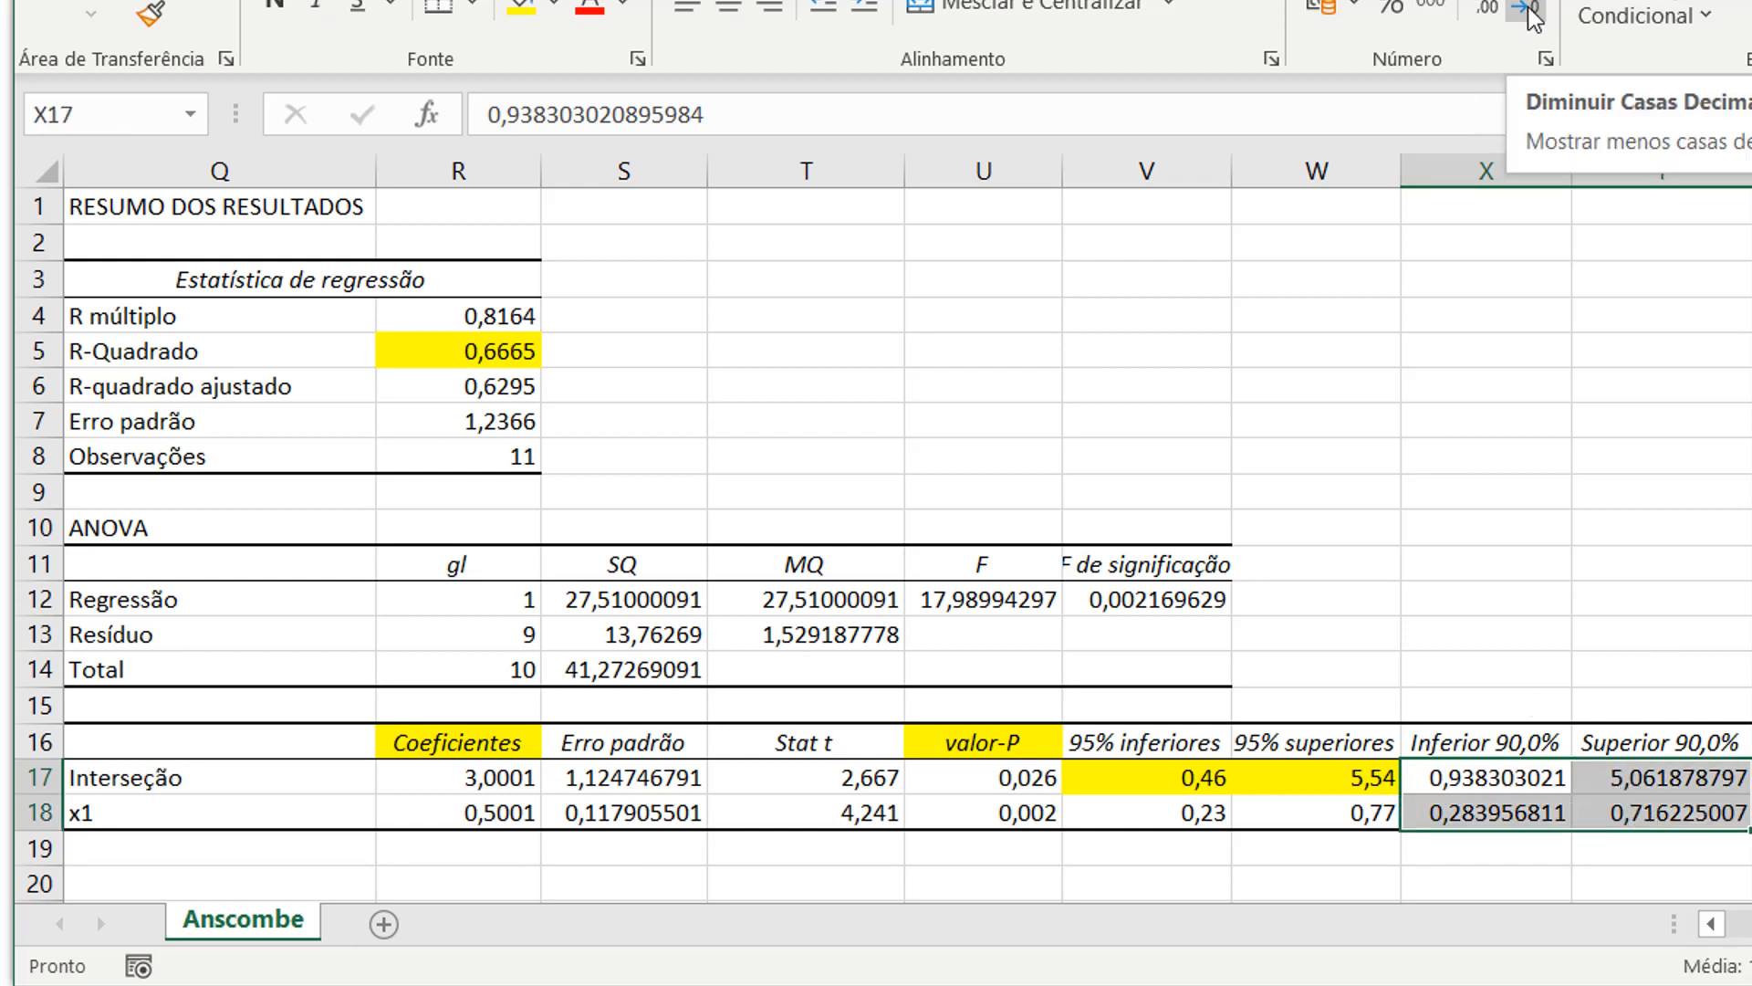
left_click(1528, 8)
left_click(1528, 8)
left_click(1528, 7)
left_click(1528, 7)
left_click(1528, 7)
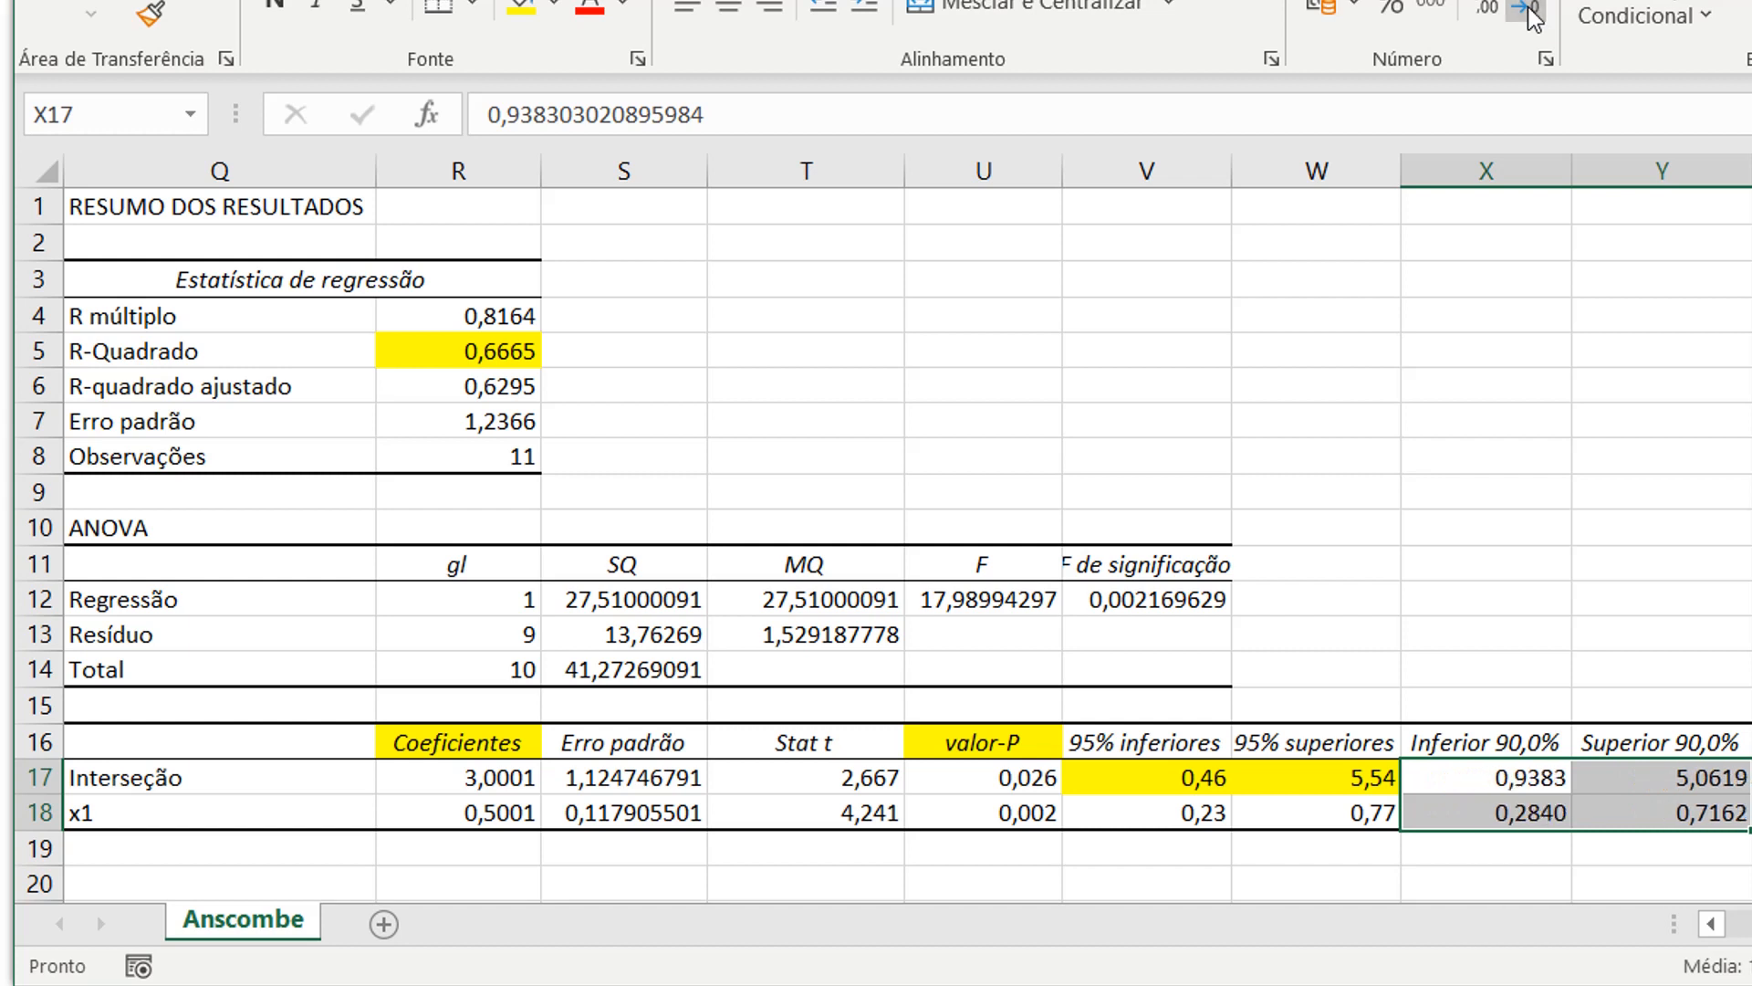
left_click(1528, 7)
left_click(1528, 7)
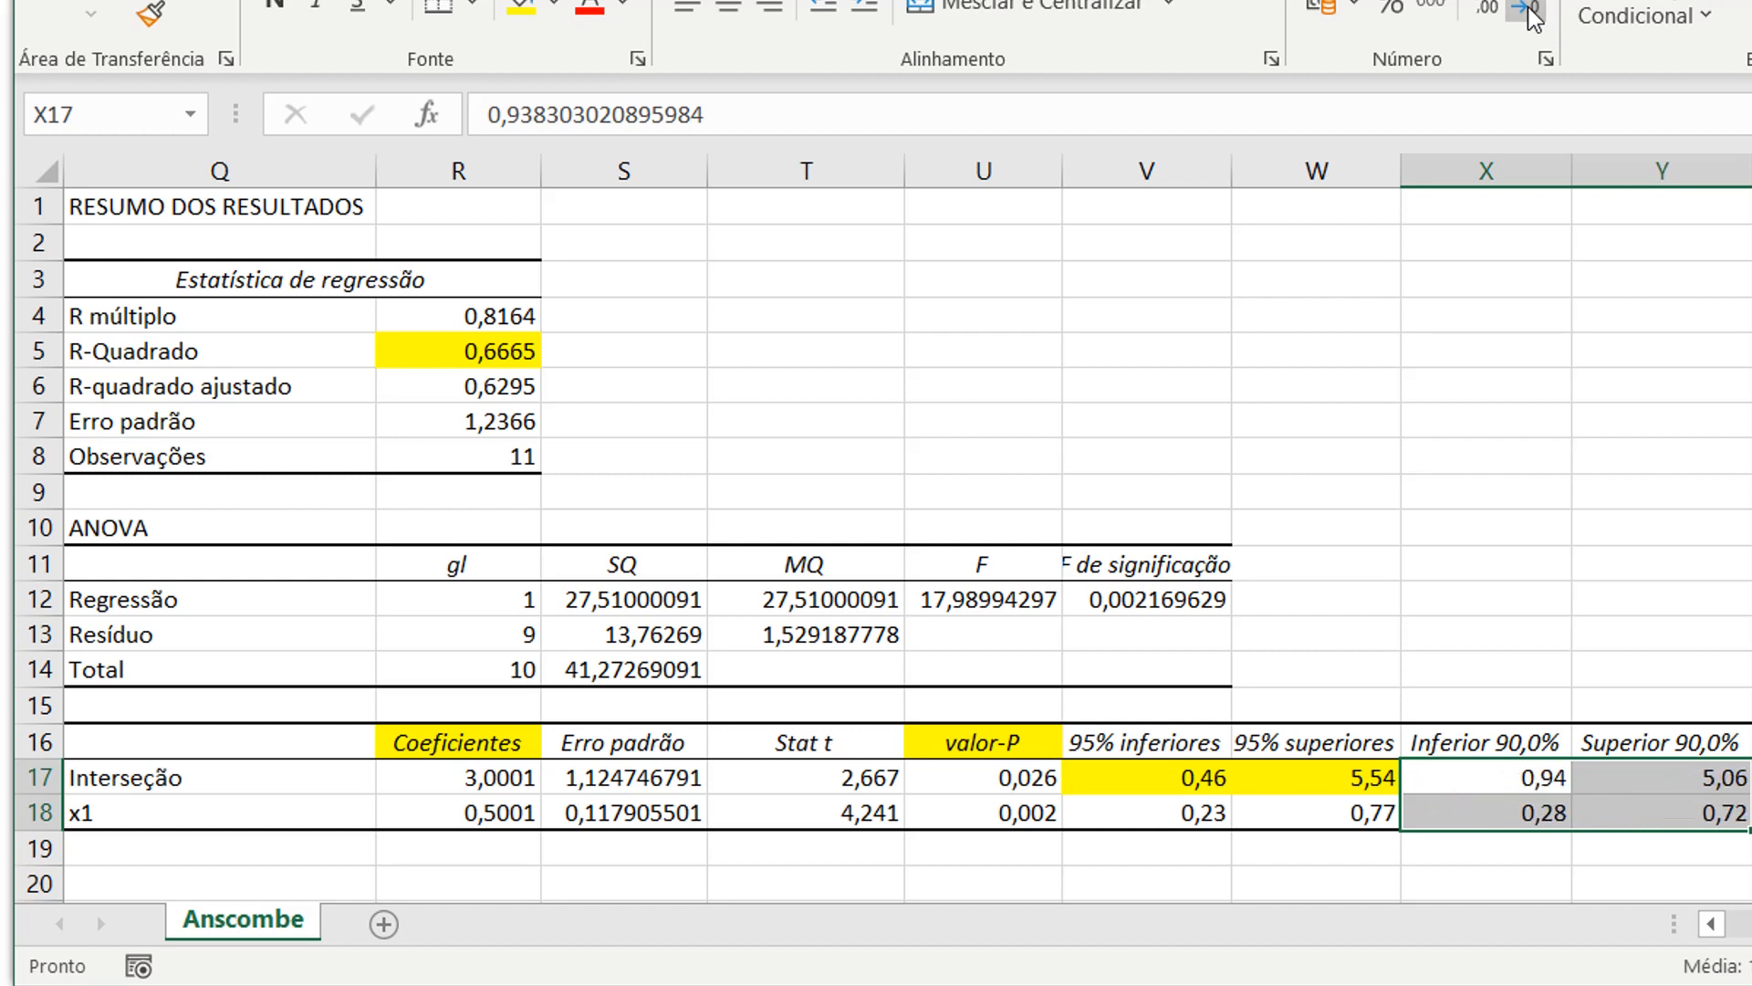
- Fill the intercept's 90% confidence limits in X17:Y17 orange
left_click(1483, 742)
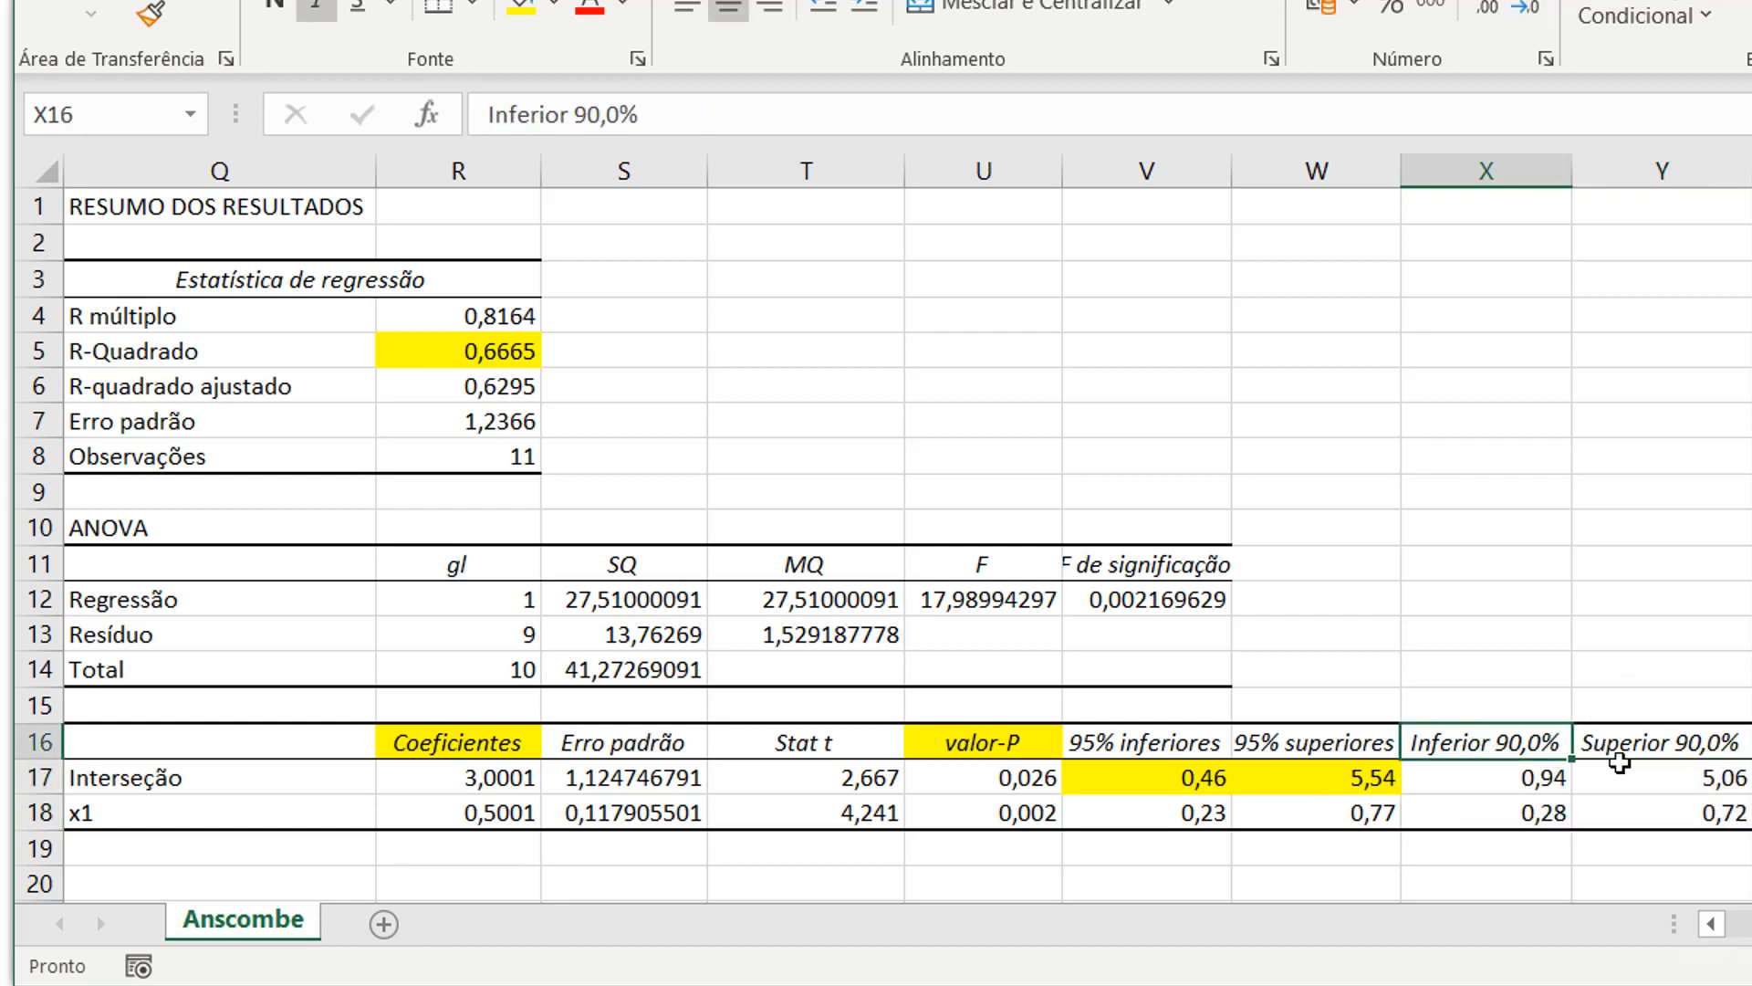
left_click_drag(1518, 790, 1620, 782)
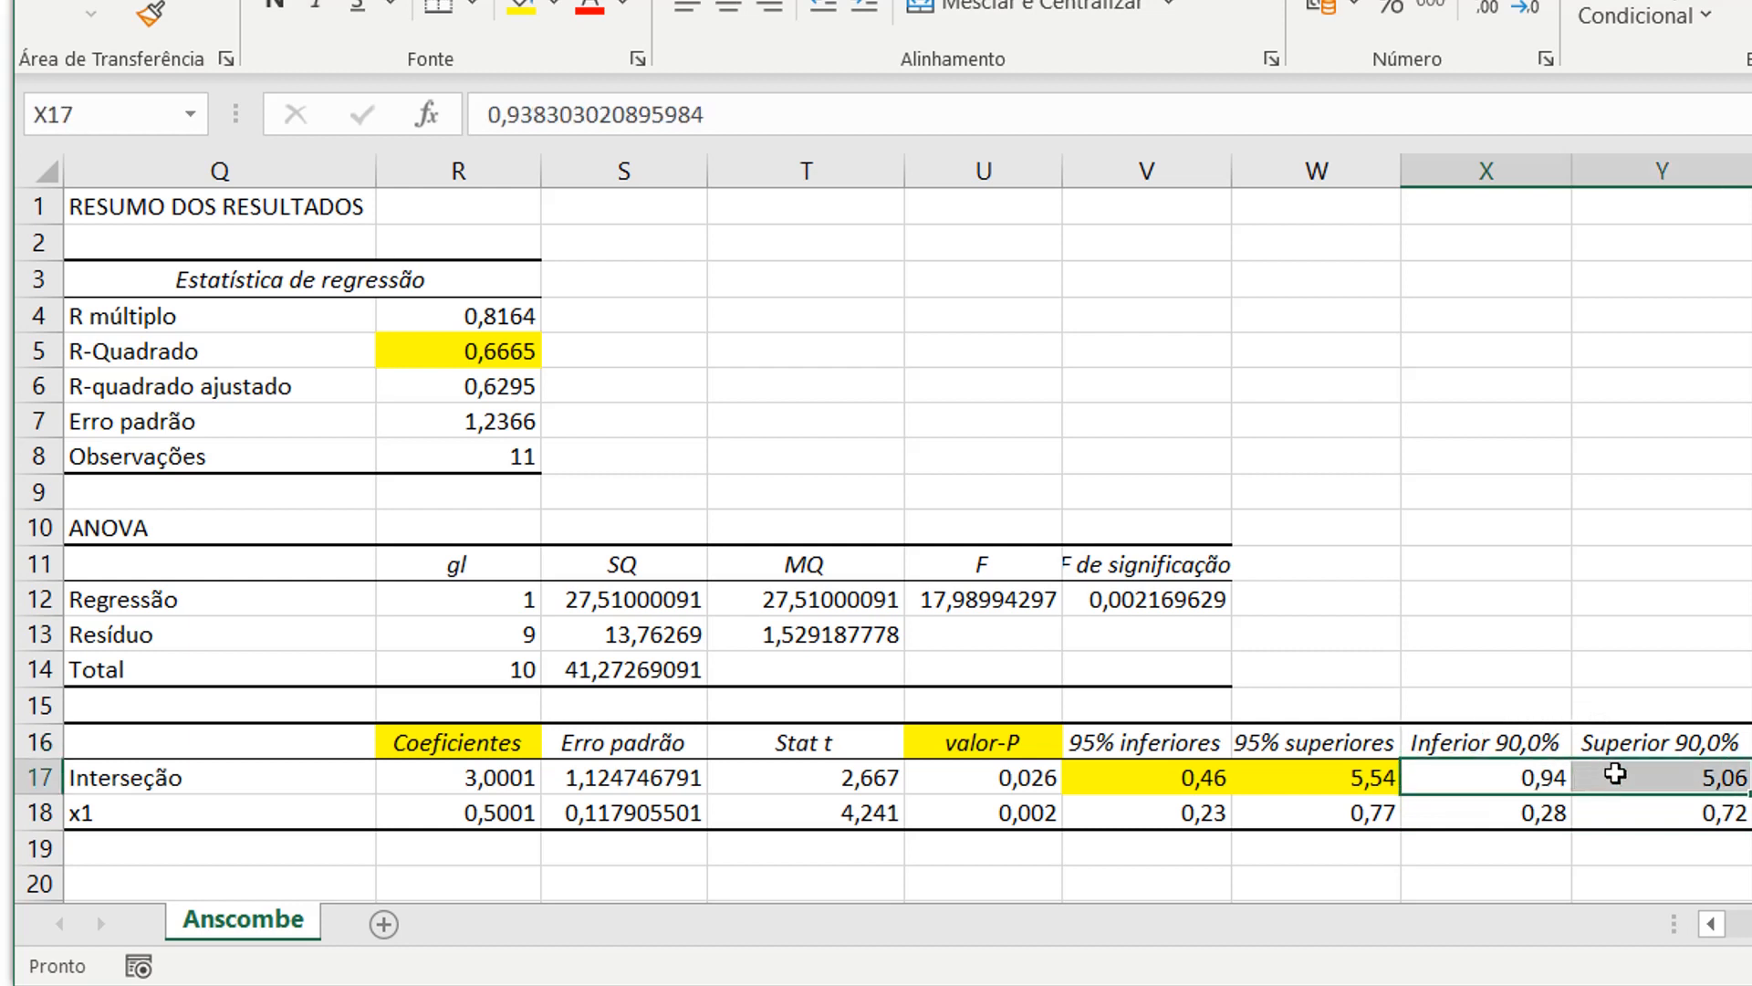
left_click(559, 10)
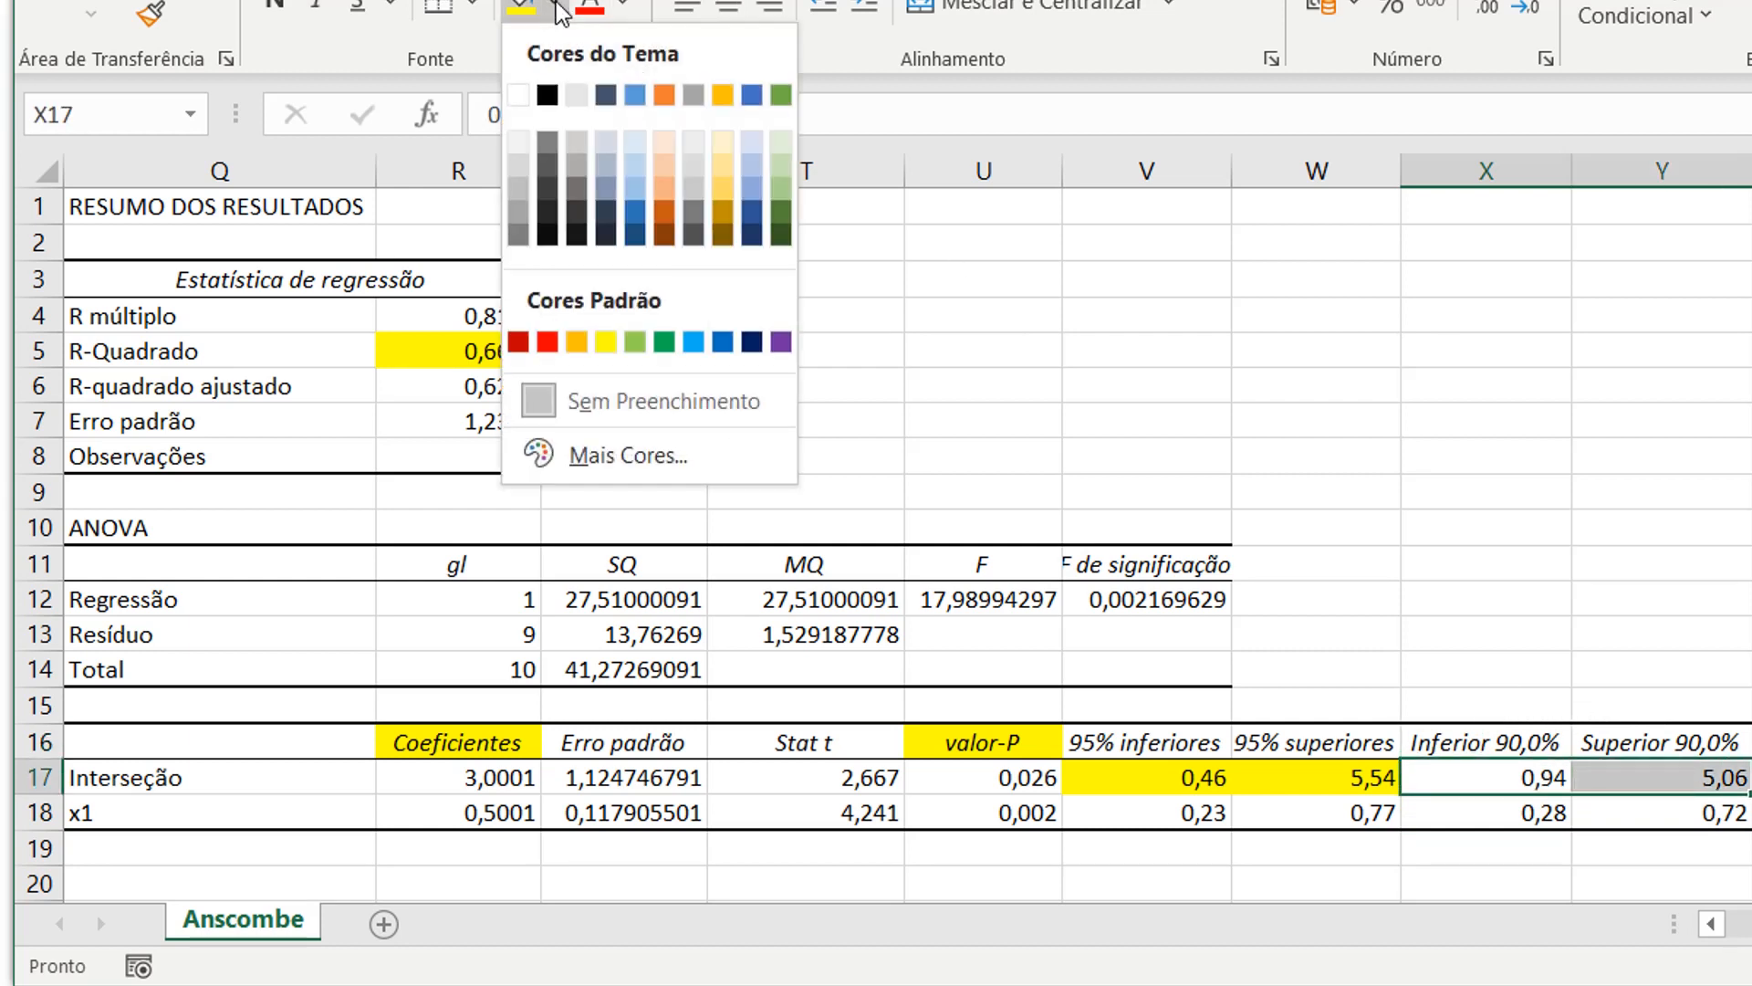
left_click(577, 342)
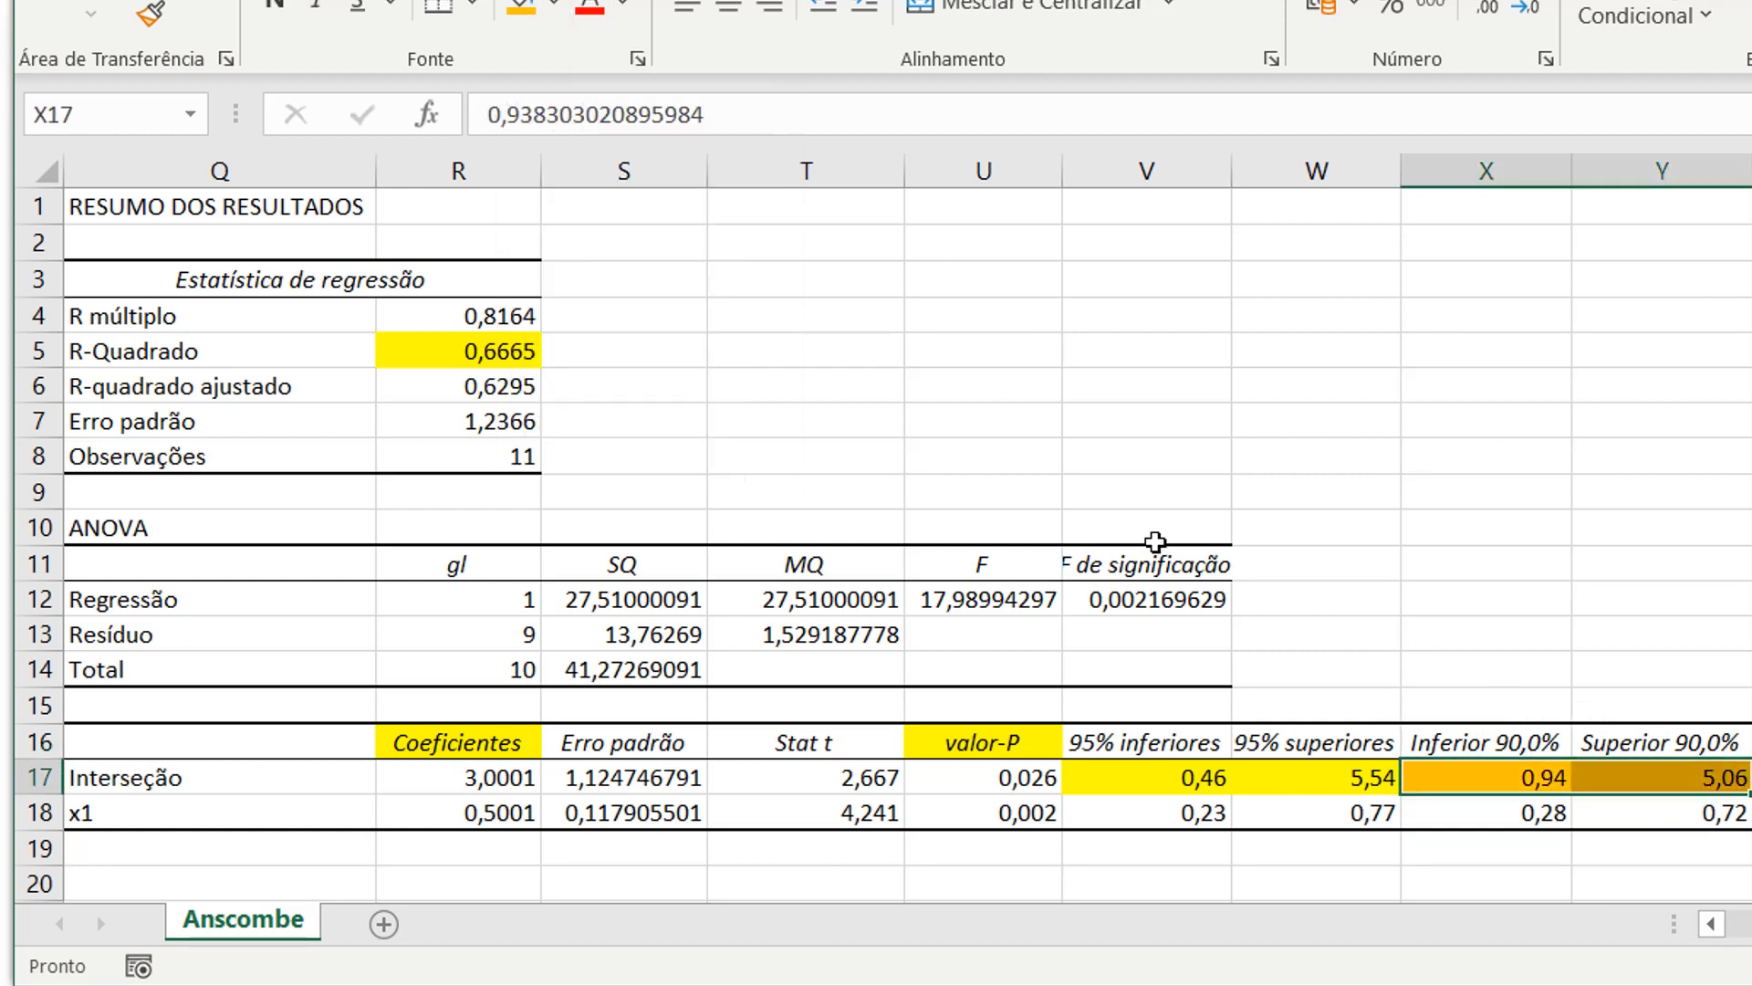
- Fill the x1 90% confidence limits in X18:Y18 with the same orange as the intercept's limits
left_click(1533, 786)
left_click(1529, 821)
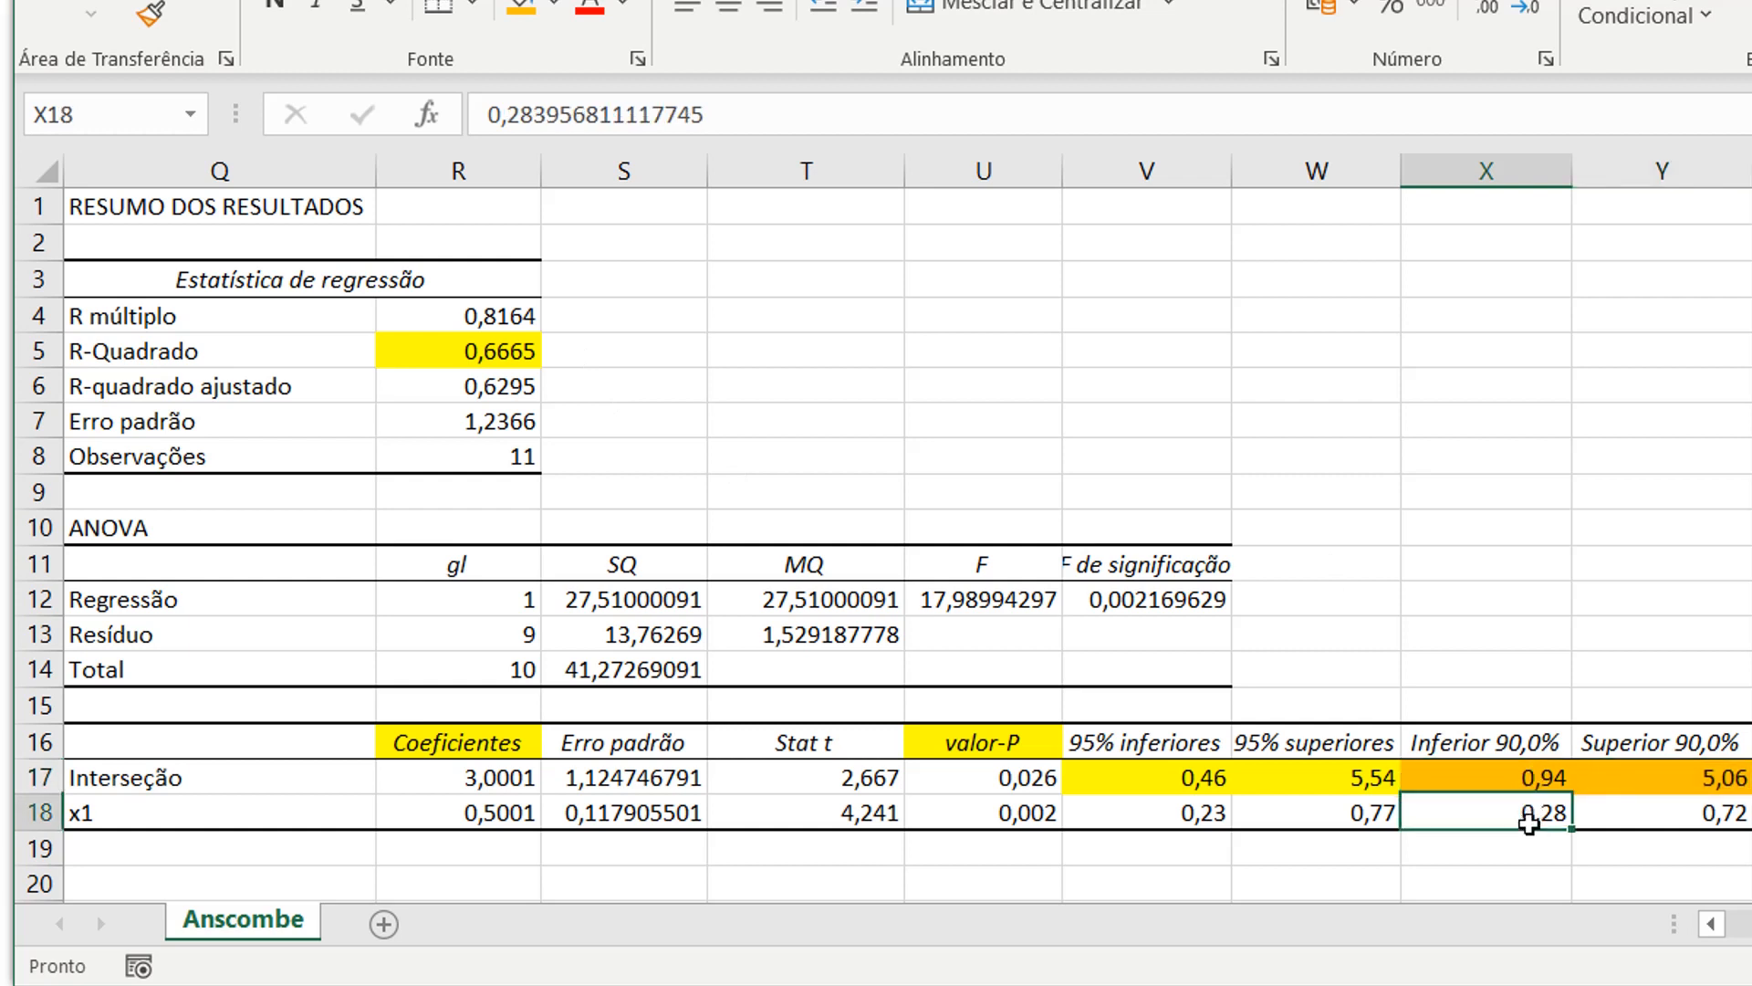
left_click(1519, 743)
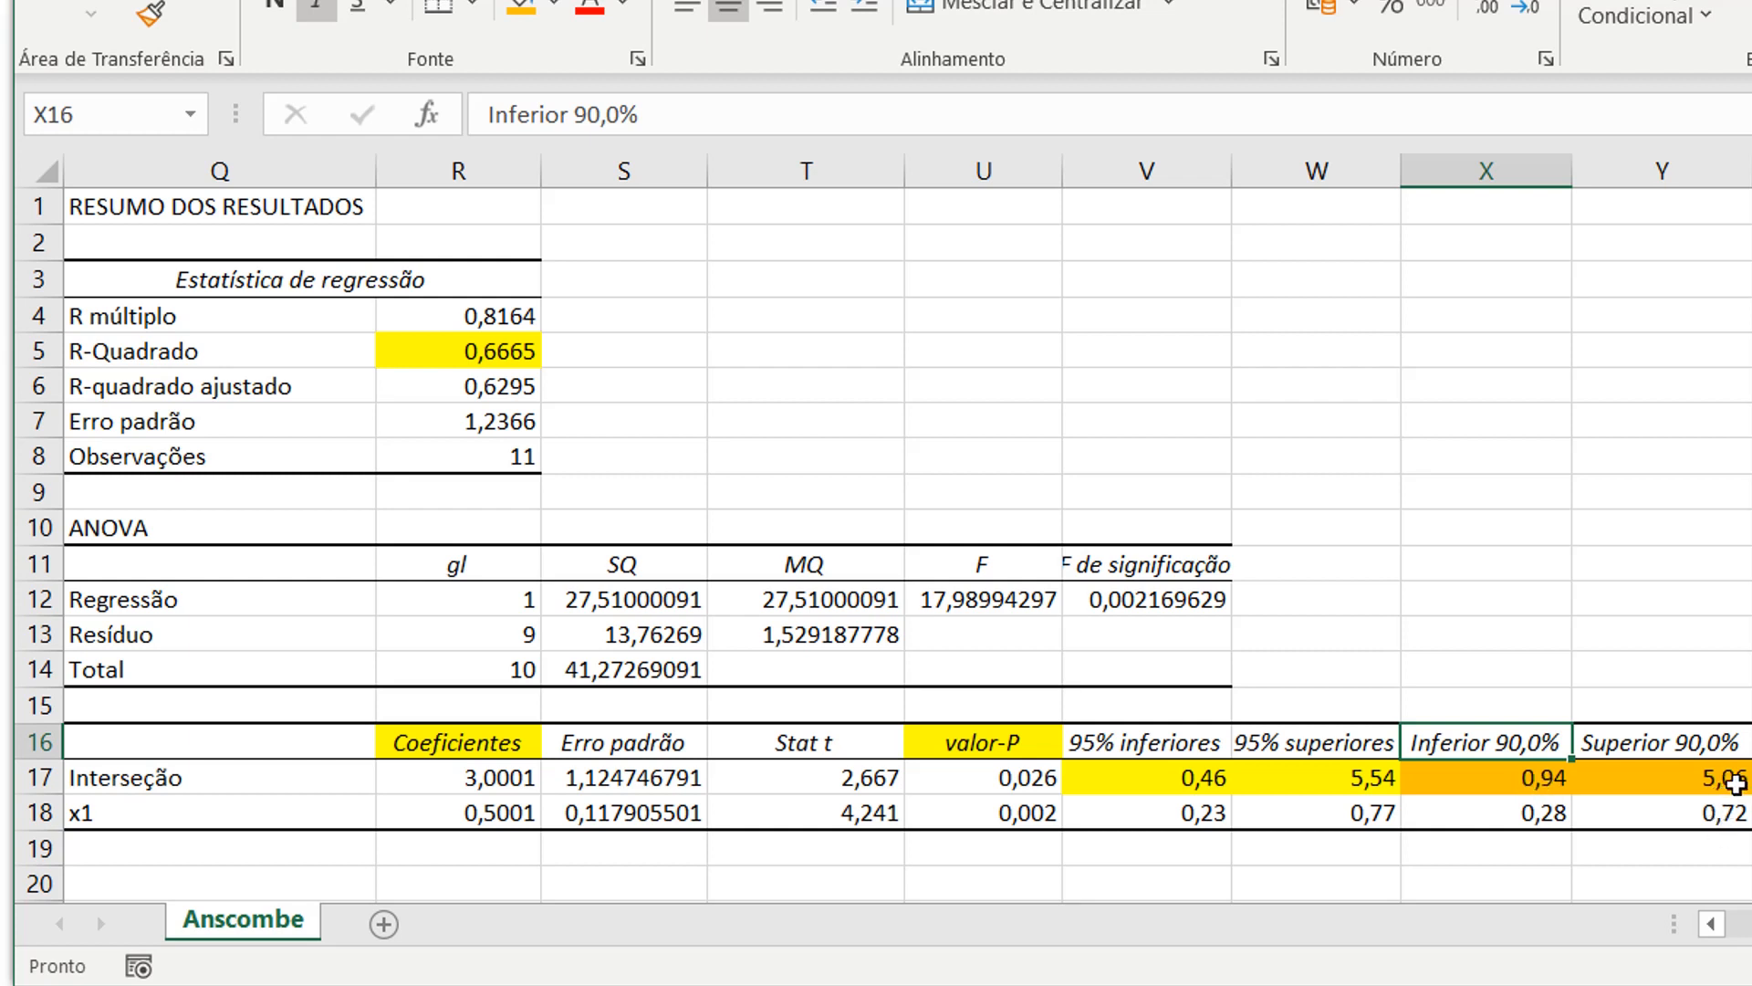
left_click(509, 777)
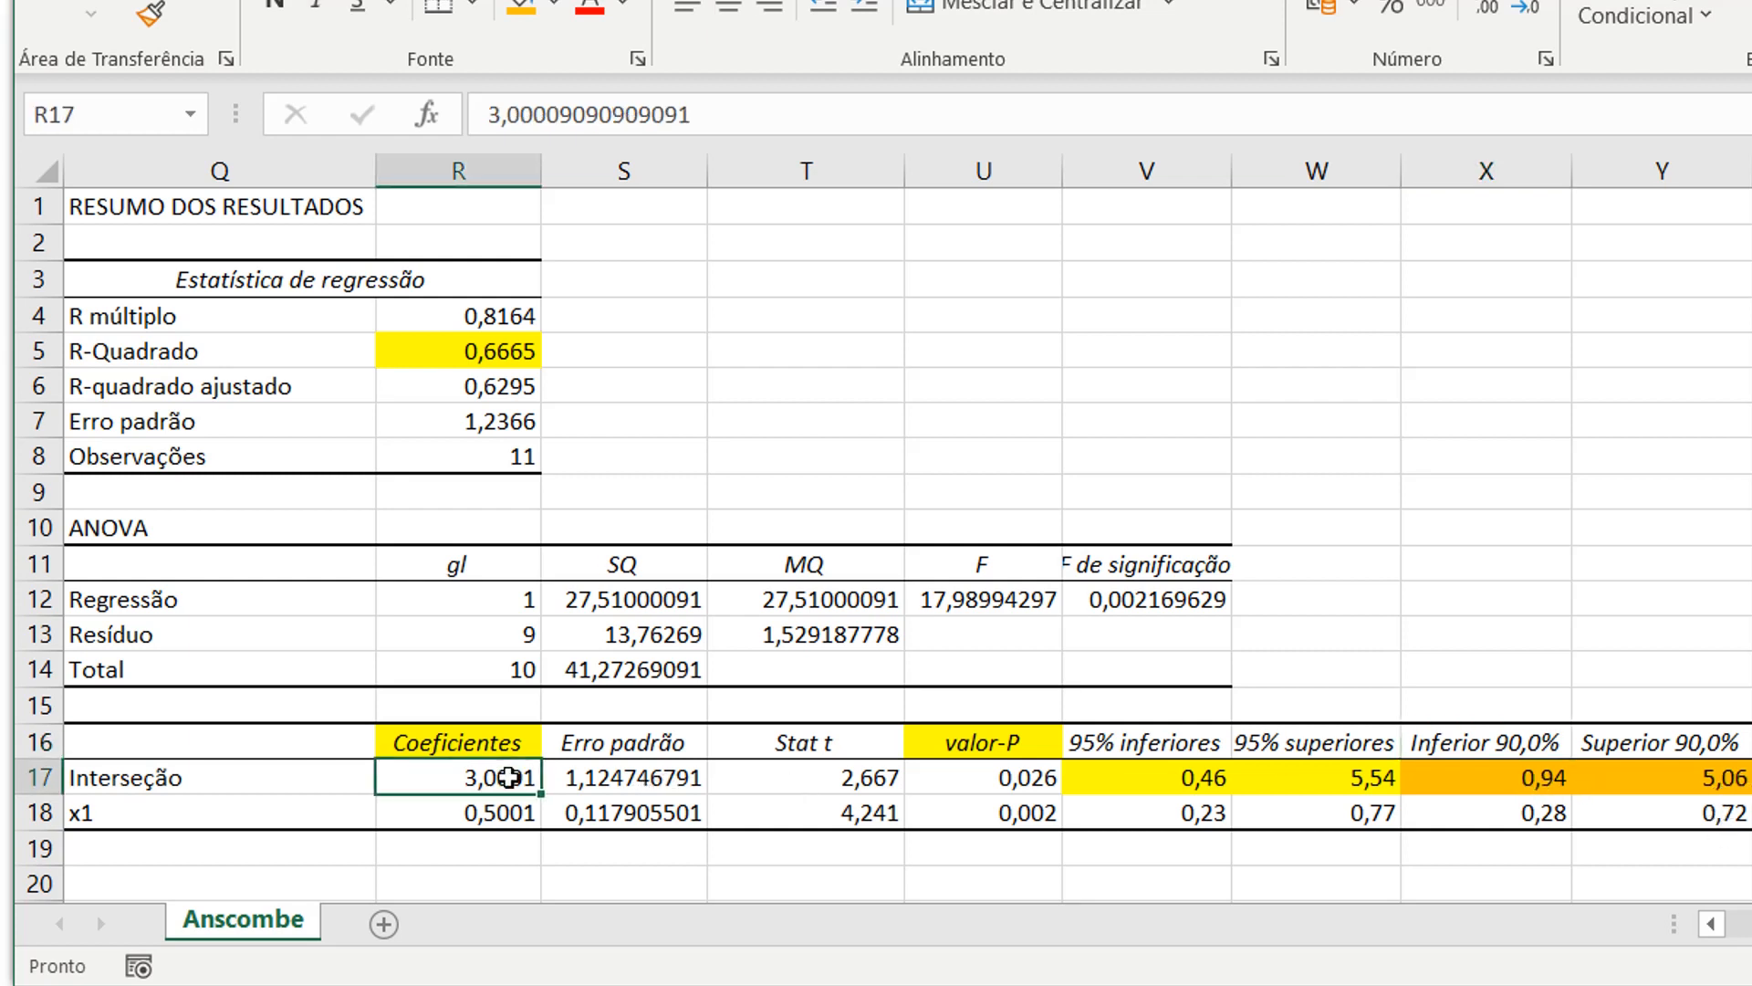
left_click(1472, 811)
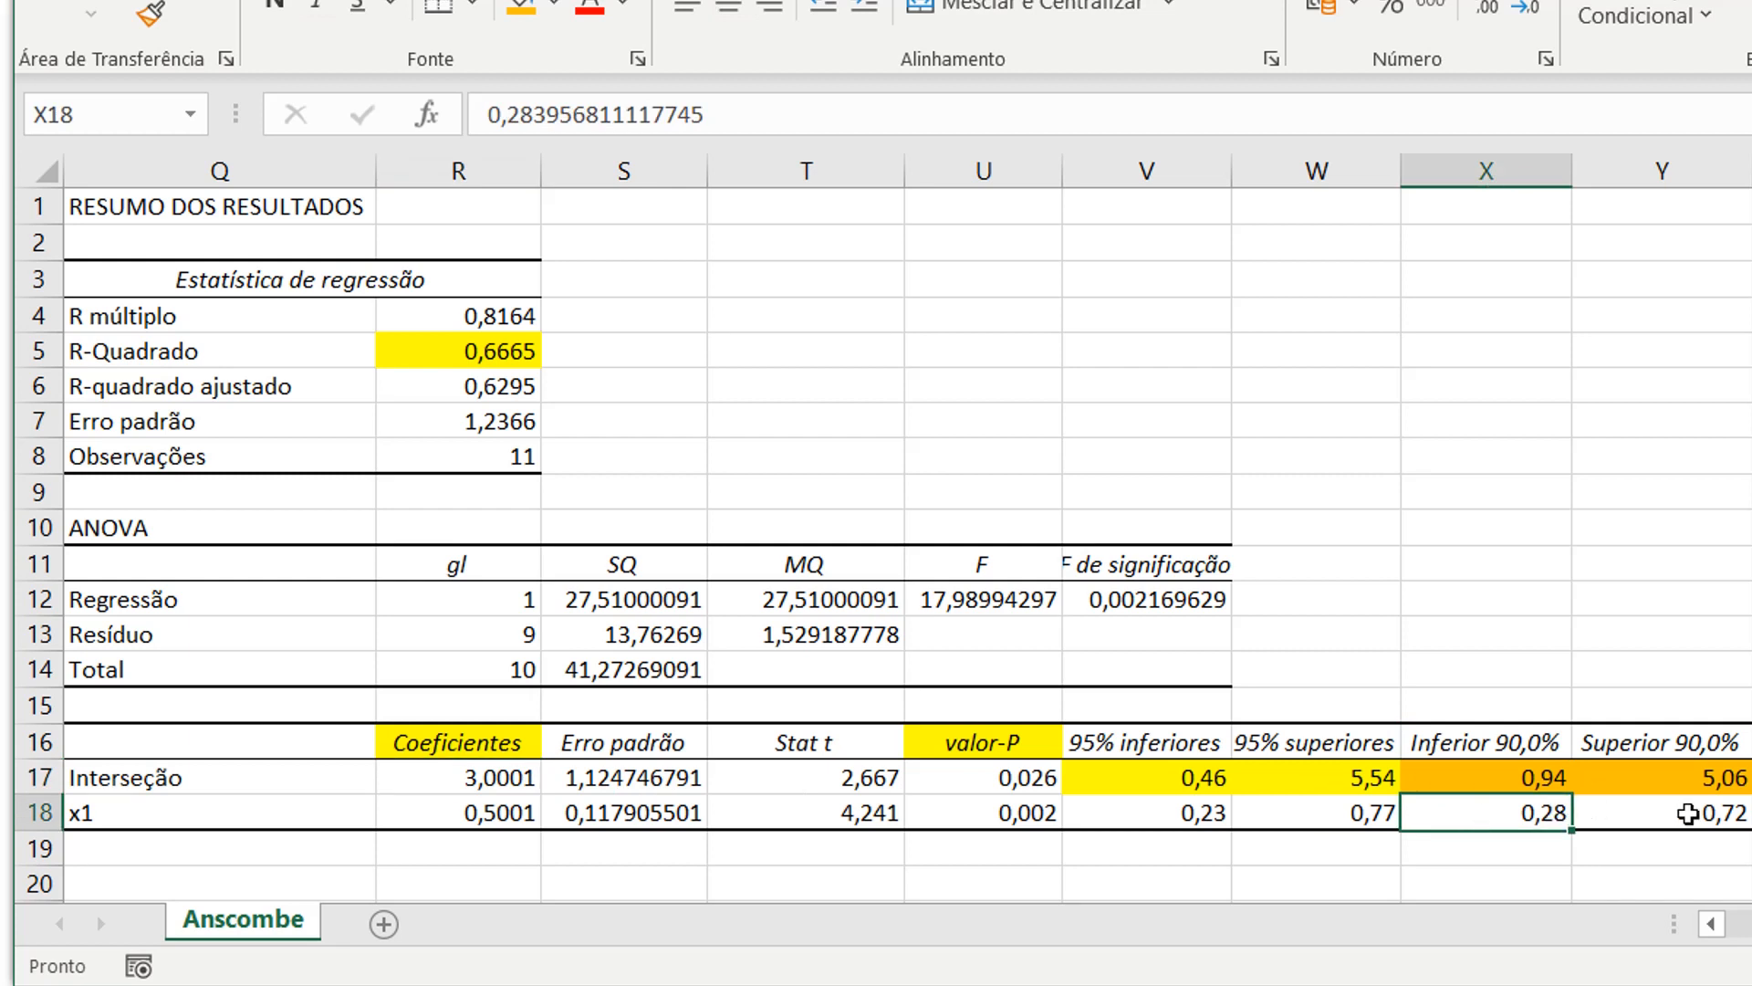
left_click_drag(1471, 813, 1620, 813)
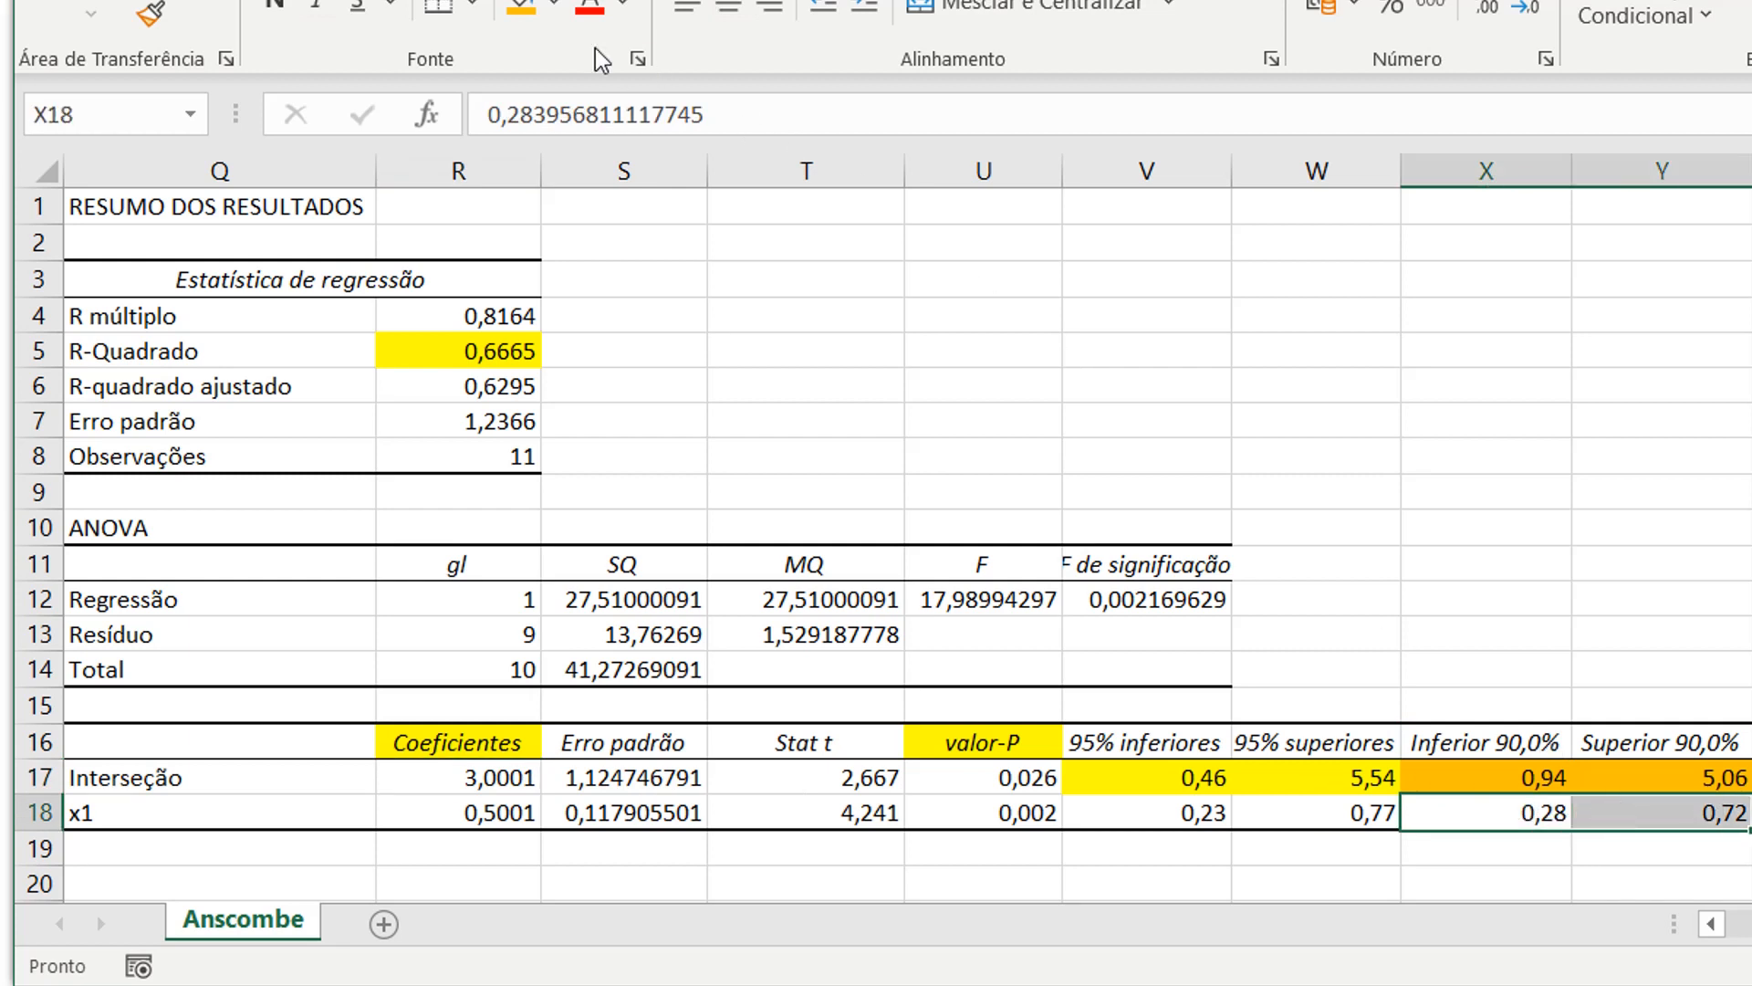
left_click(521, 9)
- Fill the x1 95% confidence limits in V18:W18 yellow
left_click_drag(1182, 812, 1314, 812)
left_click(552, 9)
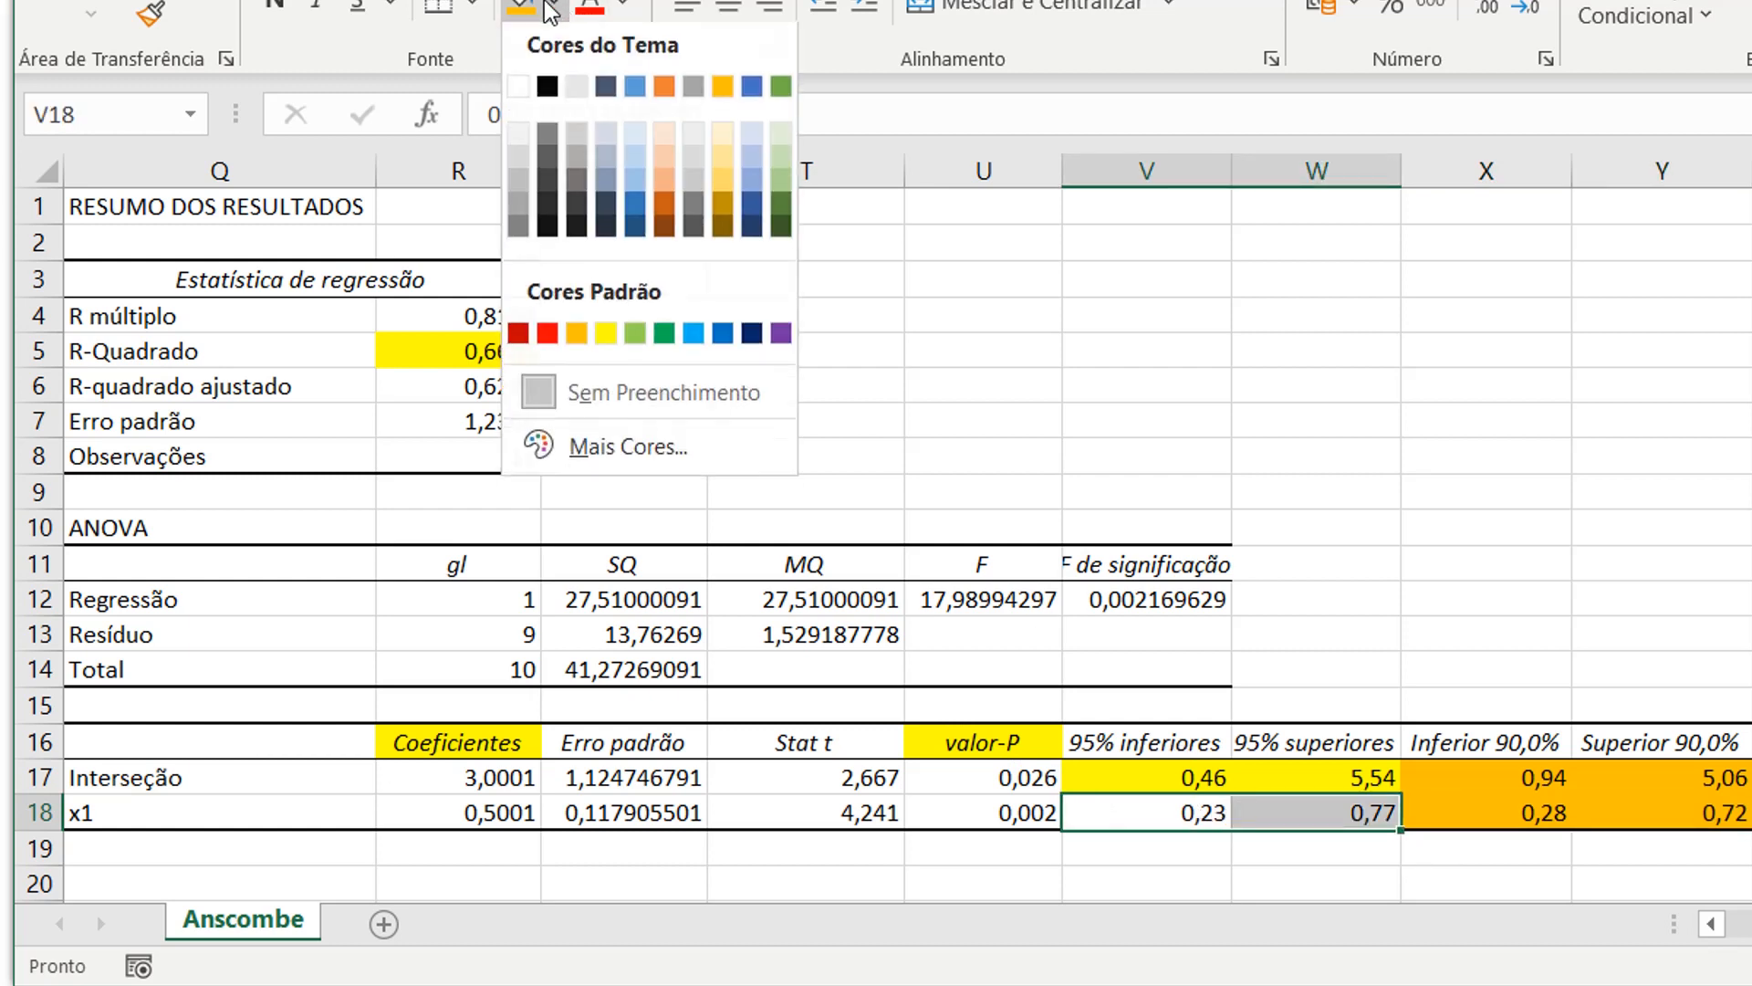
left_click(603, 343)
left_click(1283, 522)
scroll(908, 528, "left", 2)
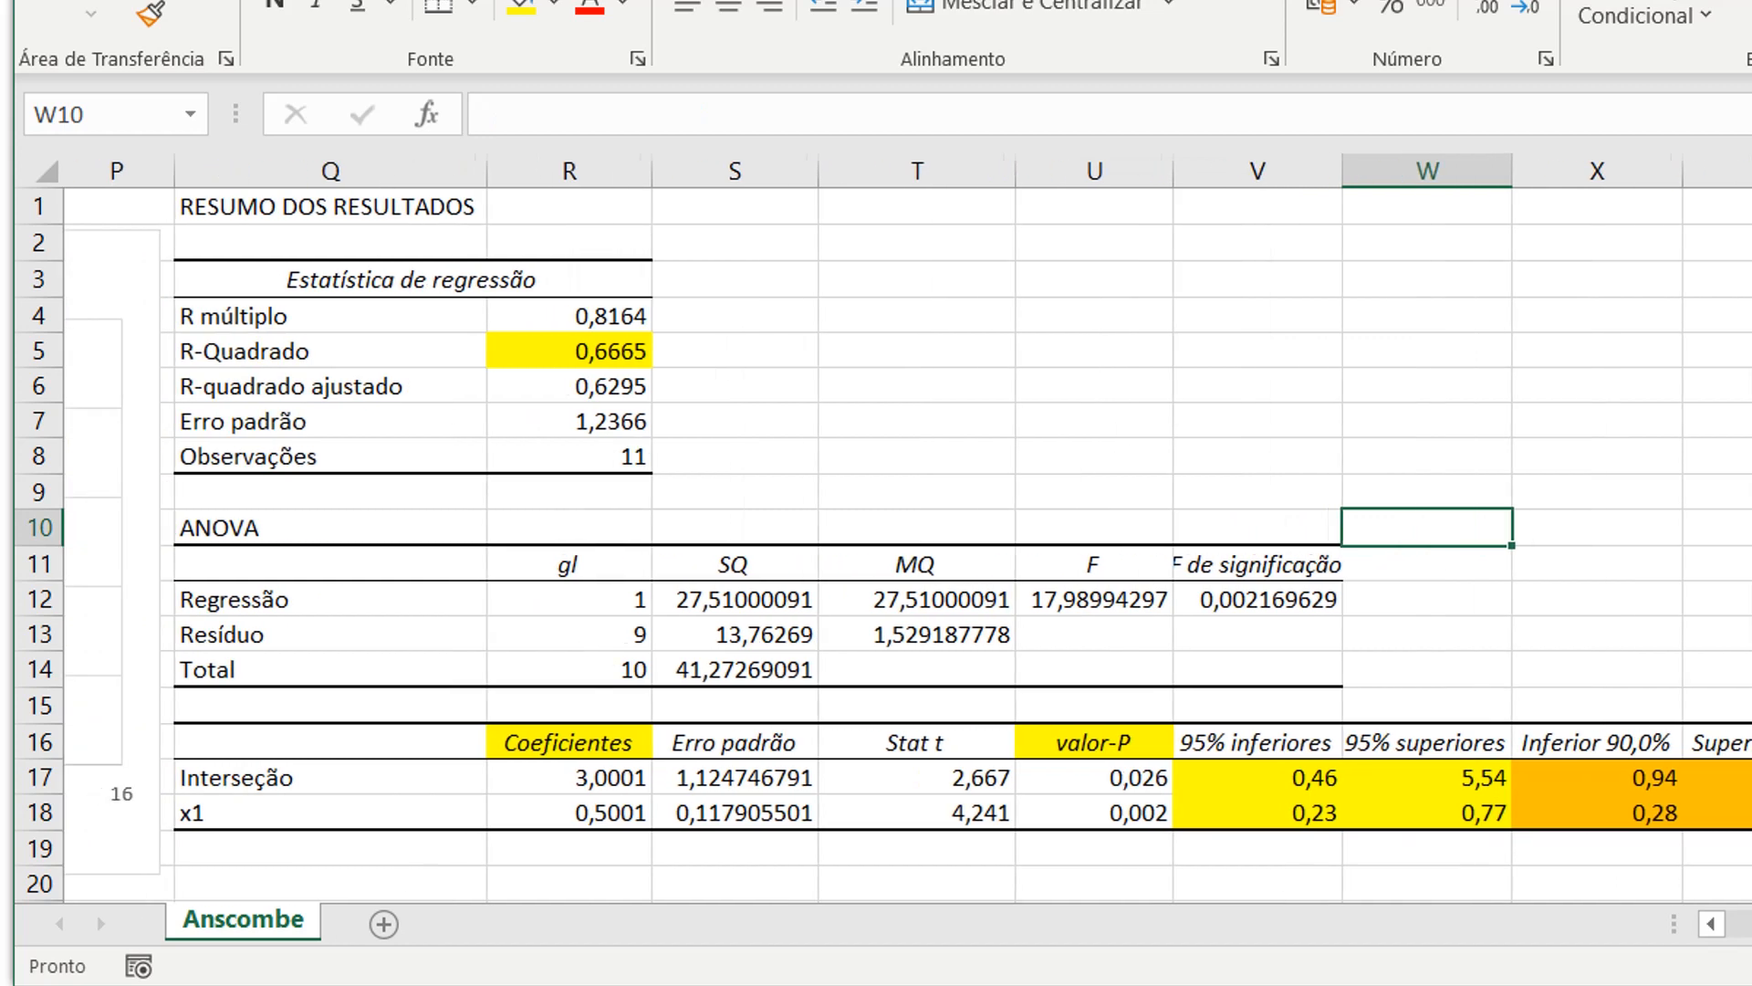
scroll(907, 527, "right", 2)
scroll(907, 528, "right", 1)
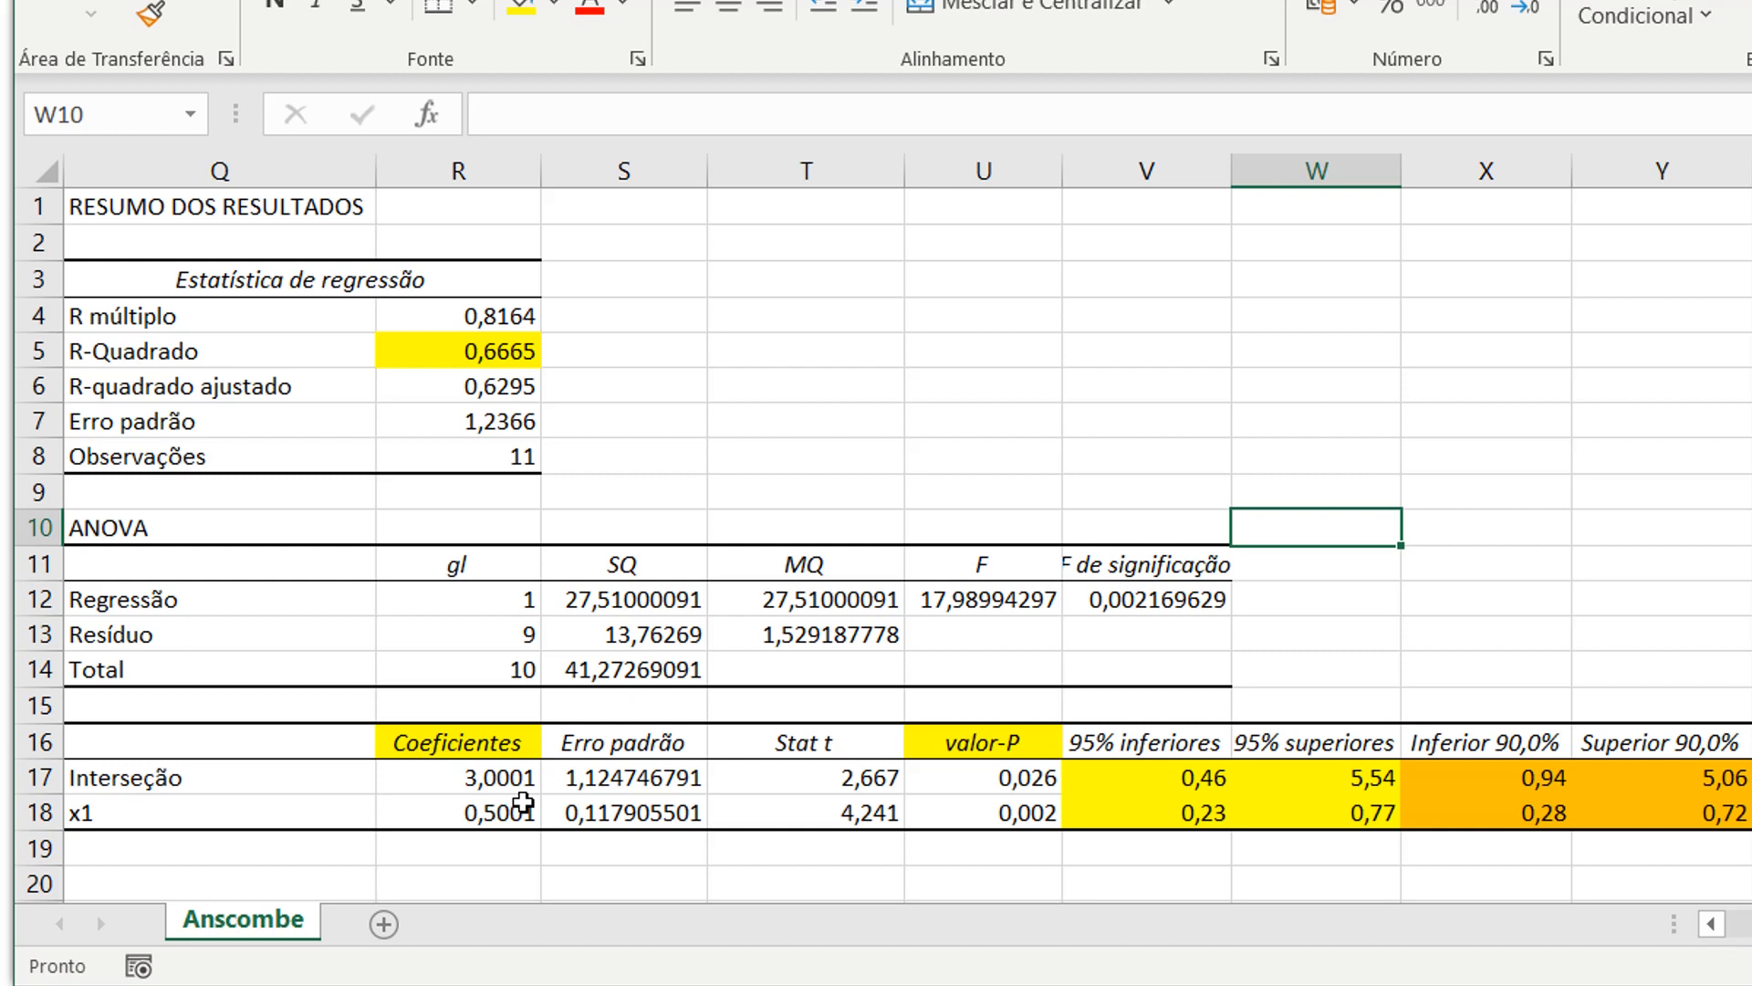
- Examine the x1 coefficient in R18 against its lower and upper 95% confidence limits in V18 and W18
left_click(527, 802)
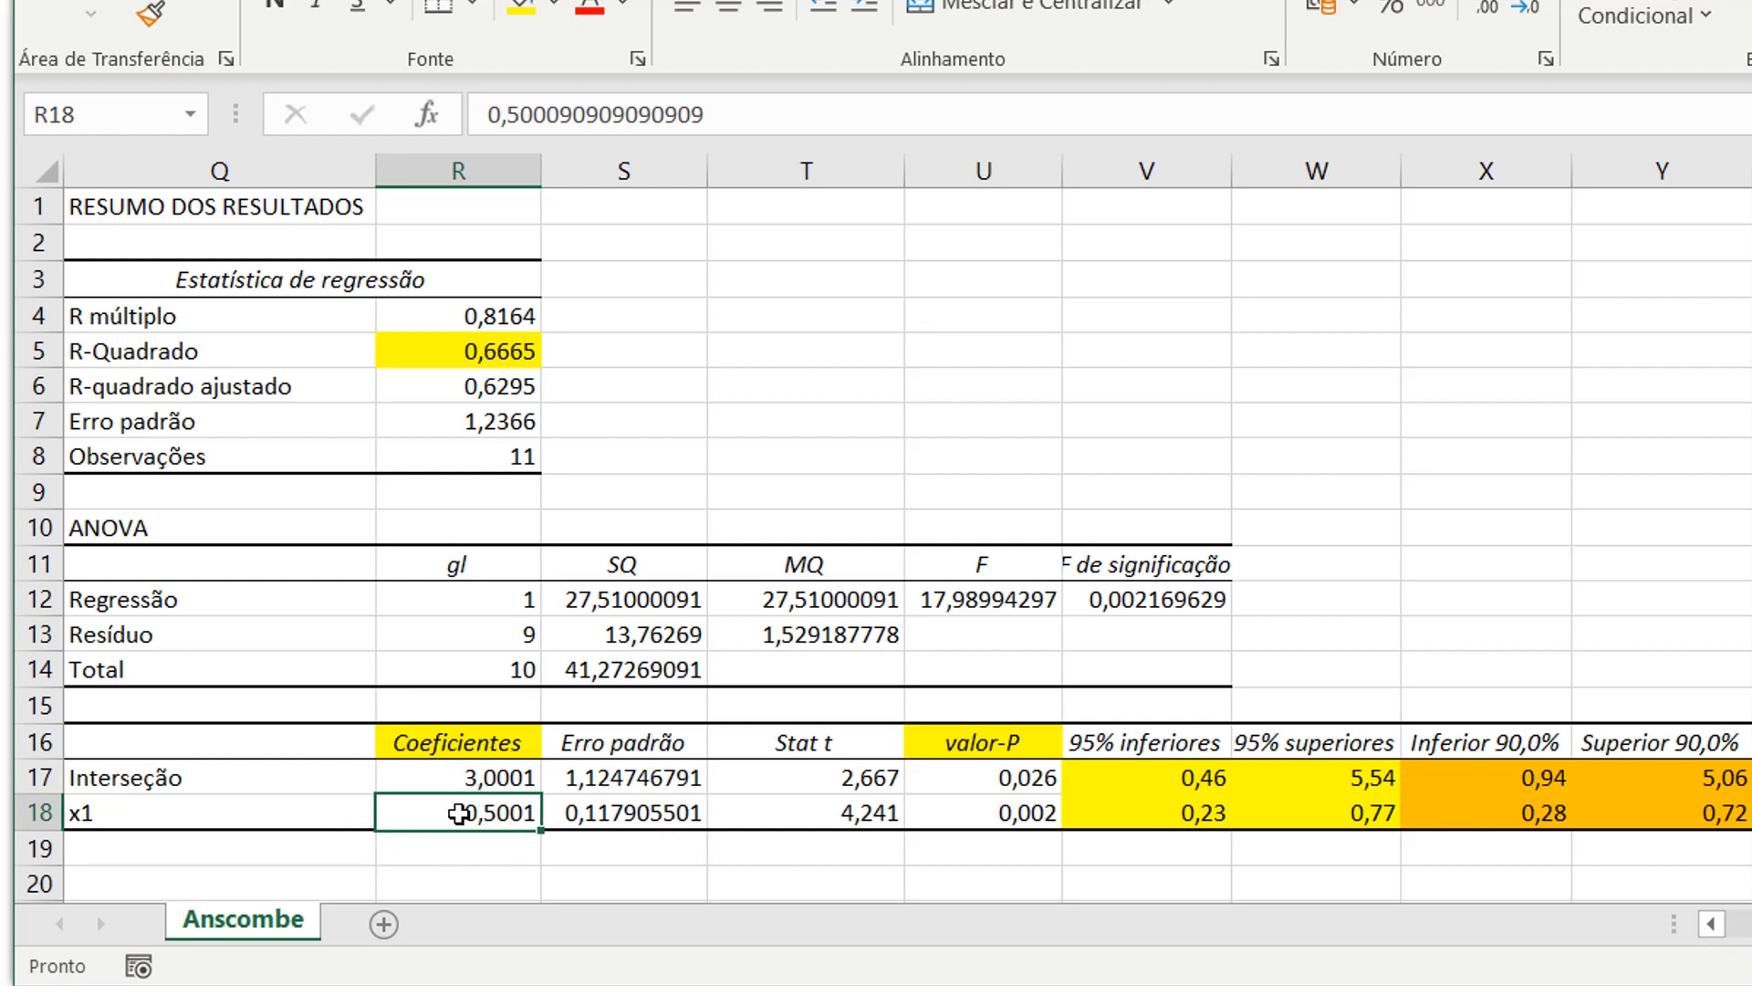
left_click_drag(1178, 812, 1276, 816)
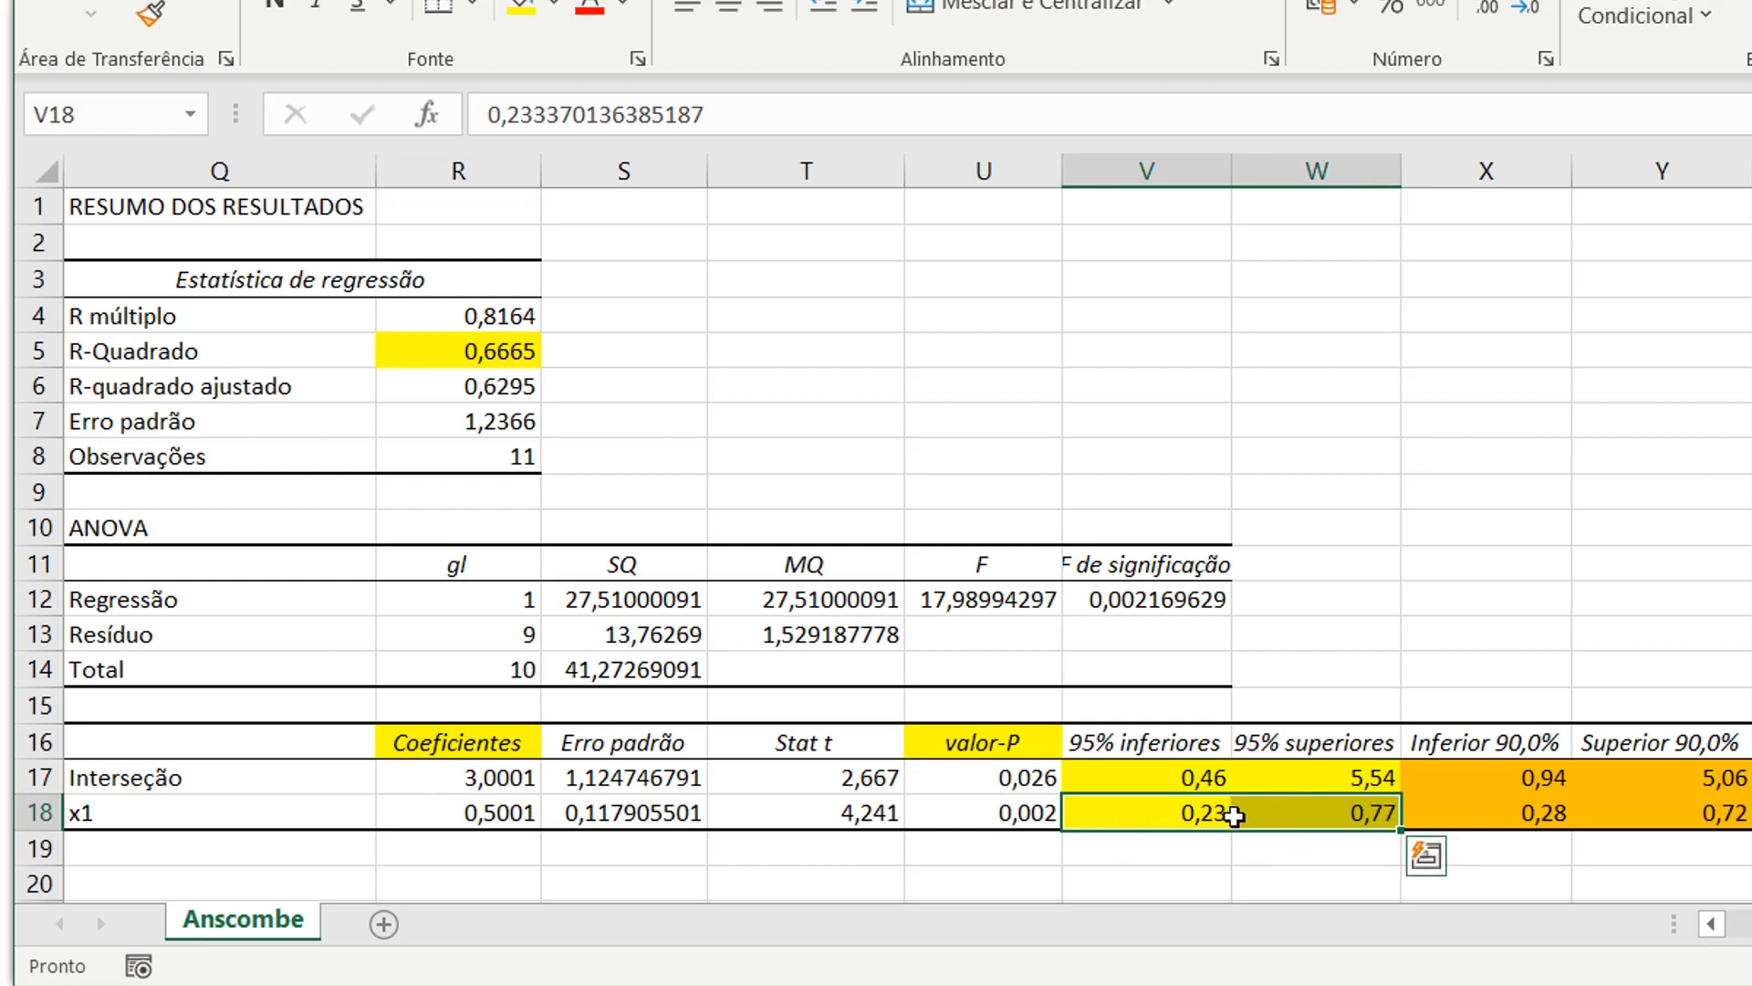
left_click(1338, 815)
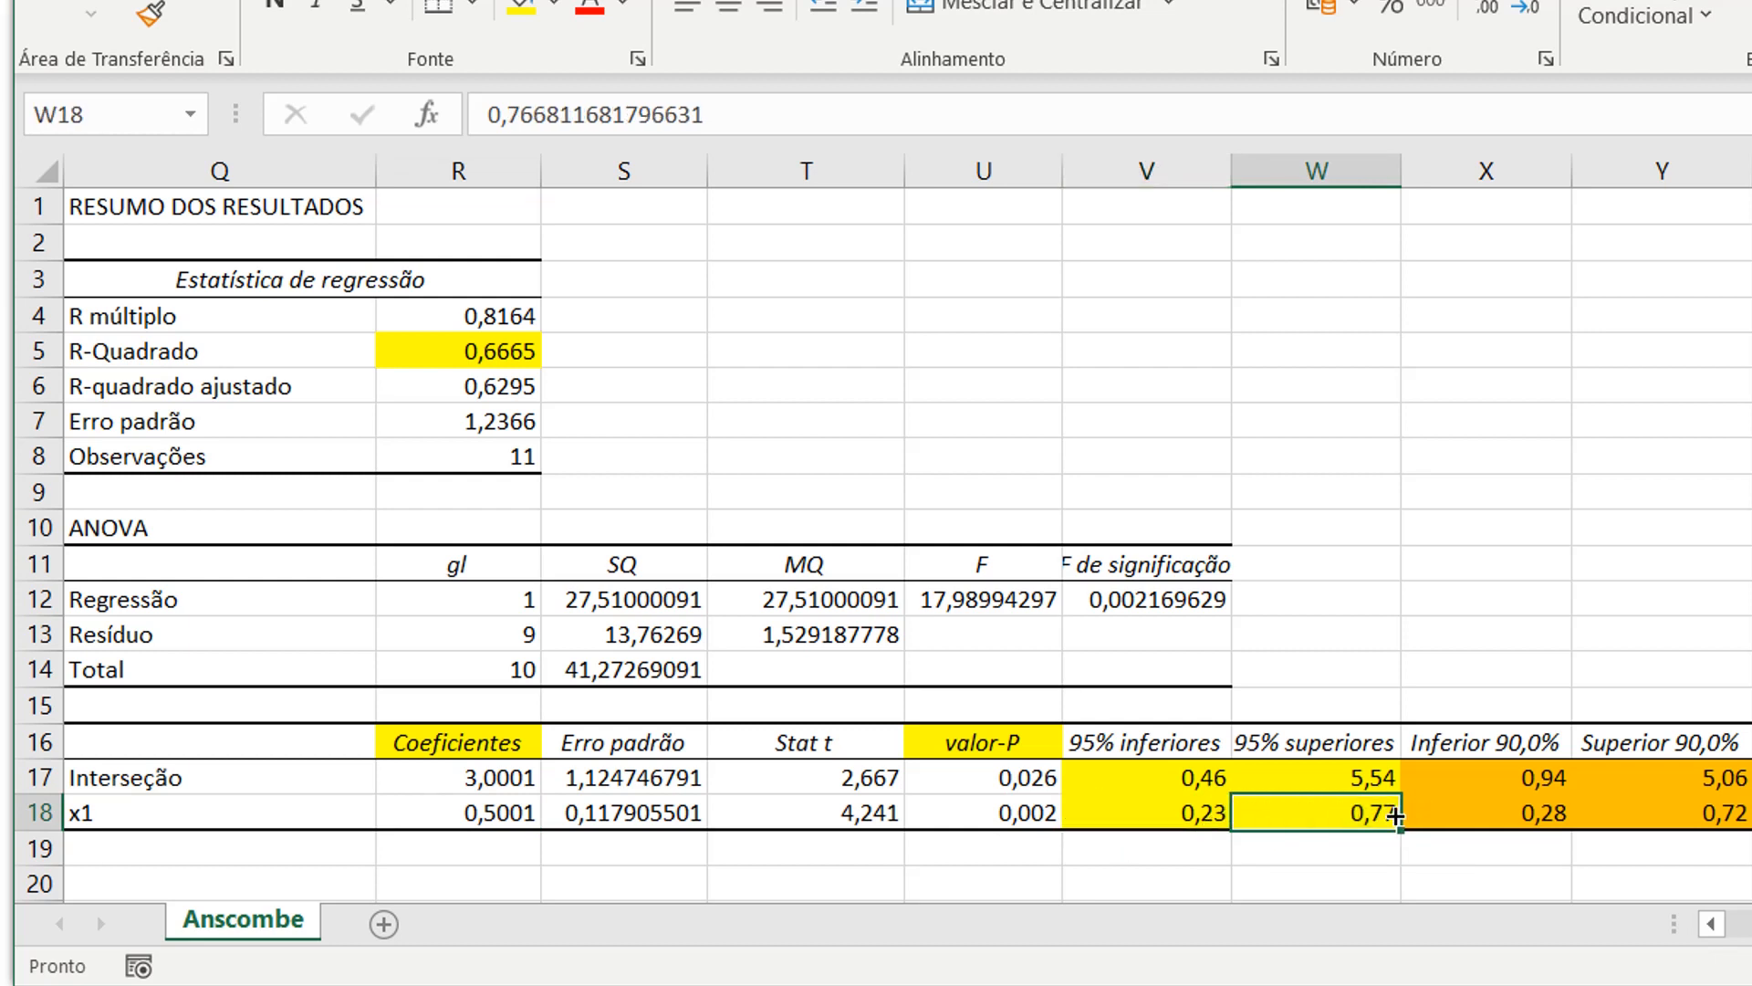
left_click(1173, 814)
left_click(1342, 812)
left_click(440, 819)
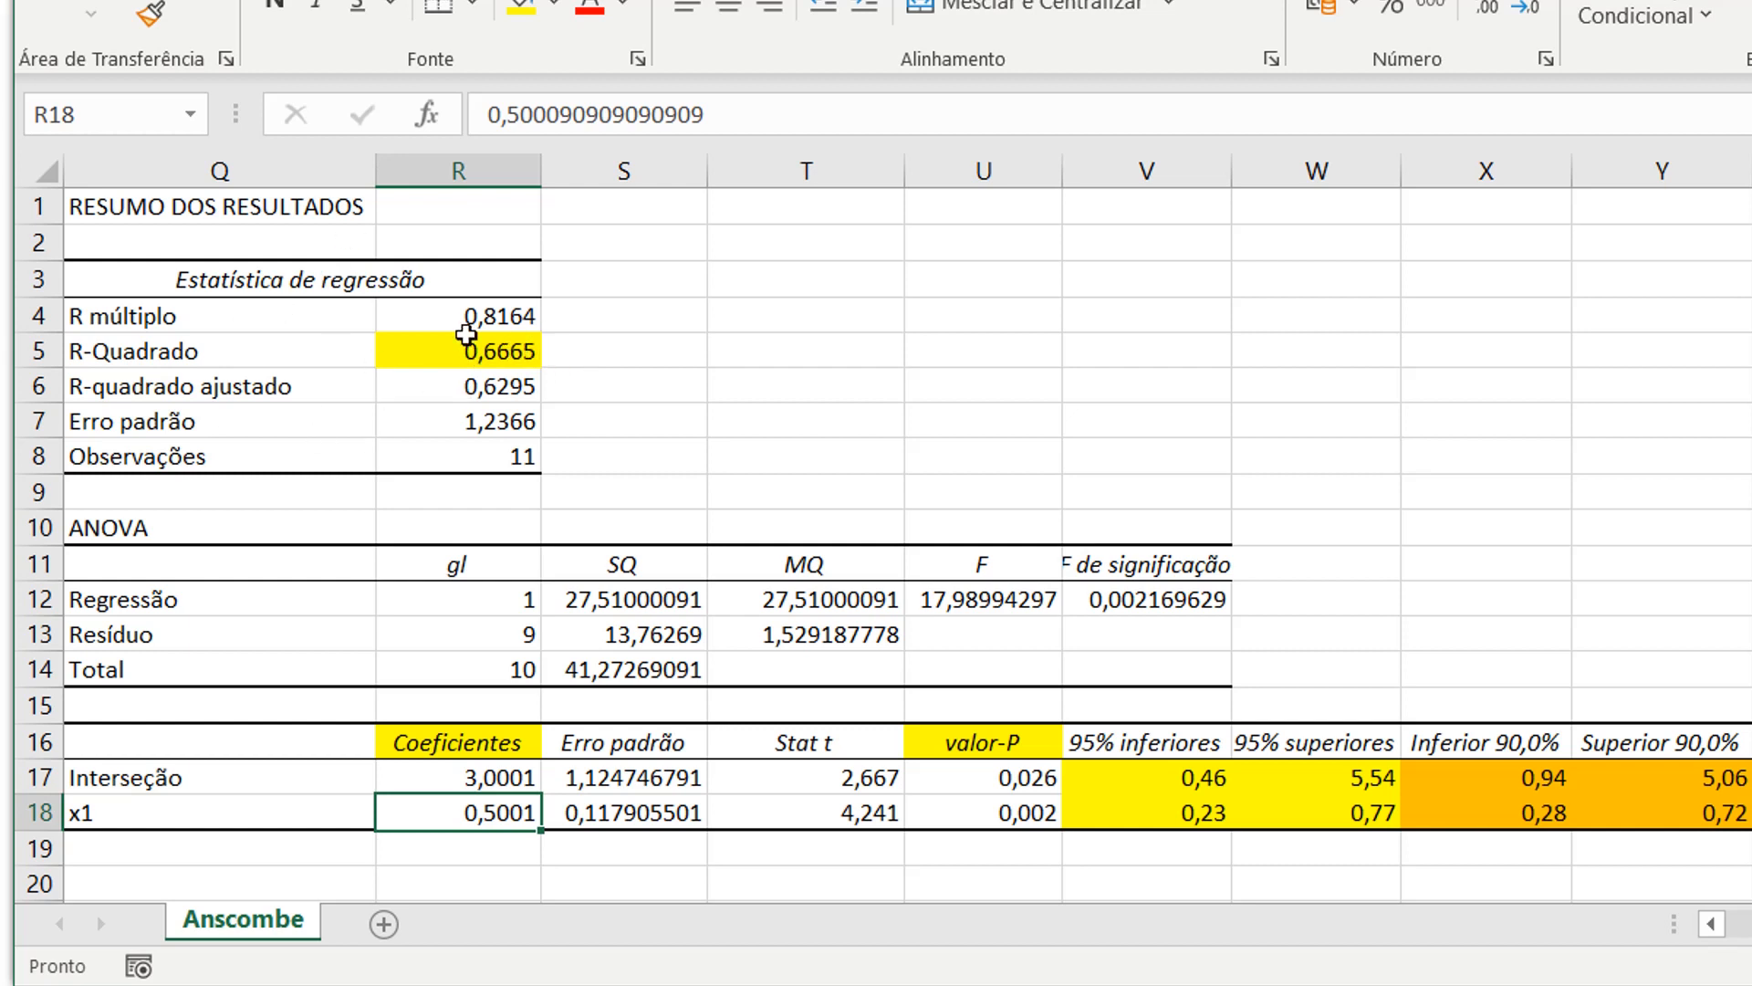
- Widen column V to fit the "F de significação" header and fill the significance value in V12 yellow
left_click(1189, 571)
left_click_drag(1232, 172, 1276, 171)
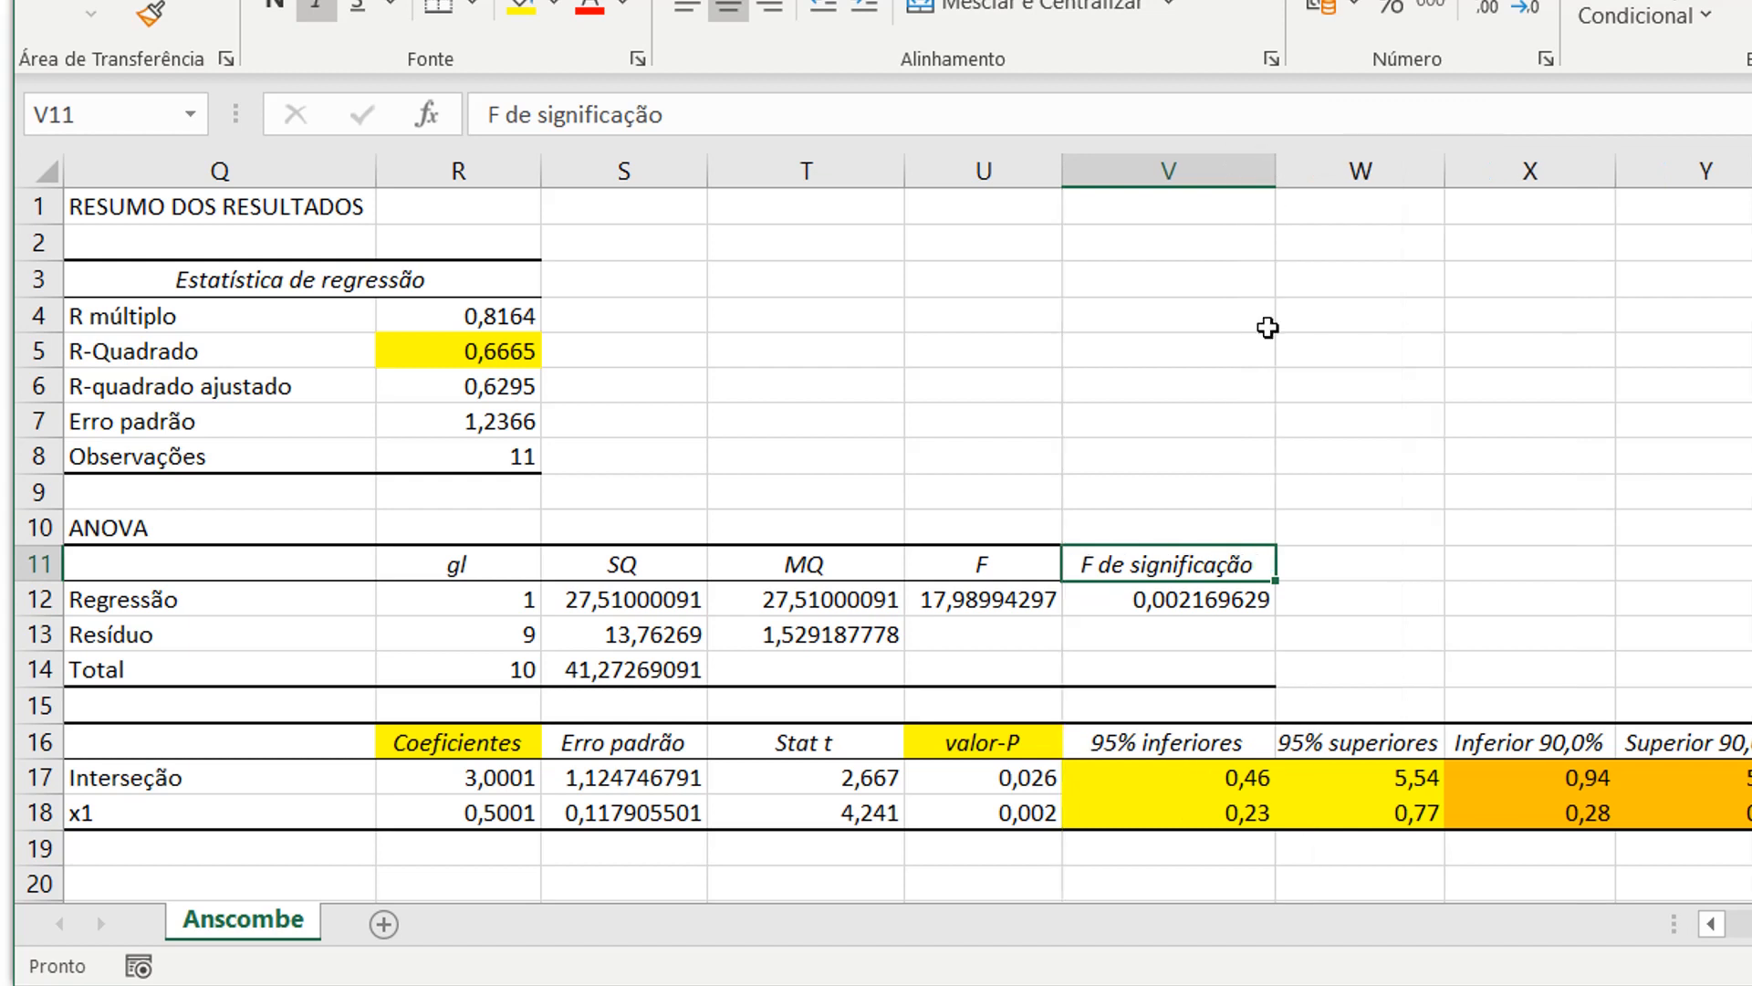
key("Return")
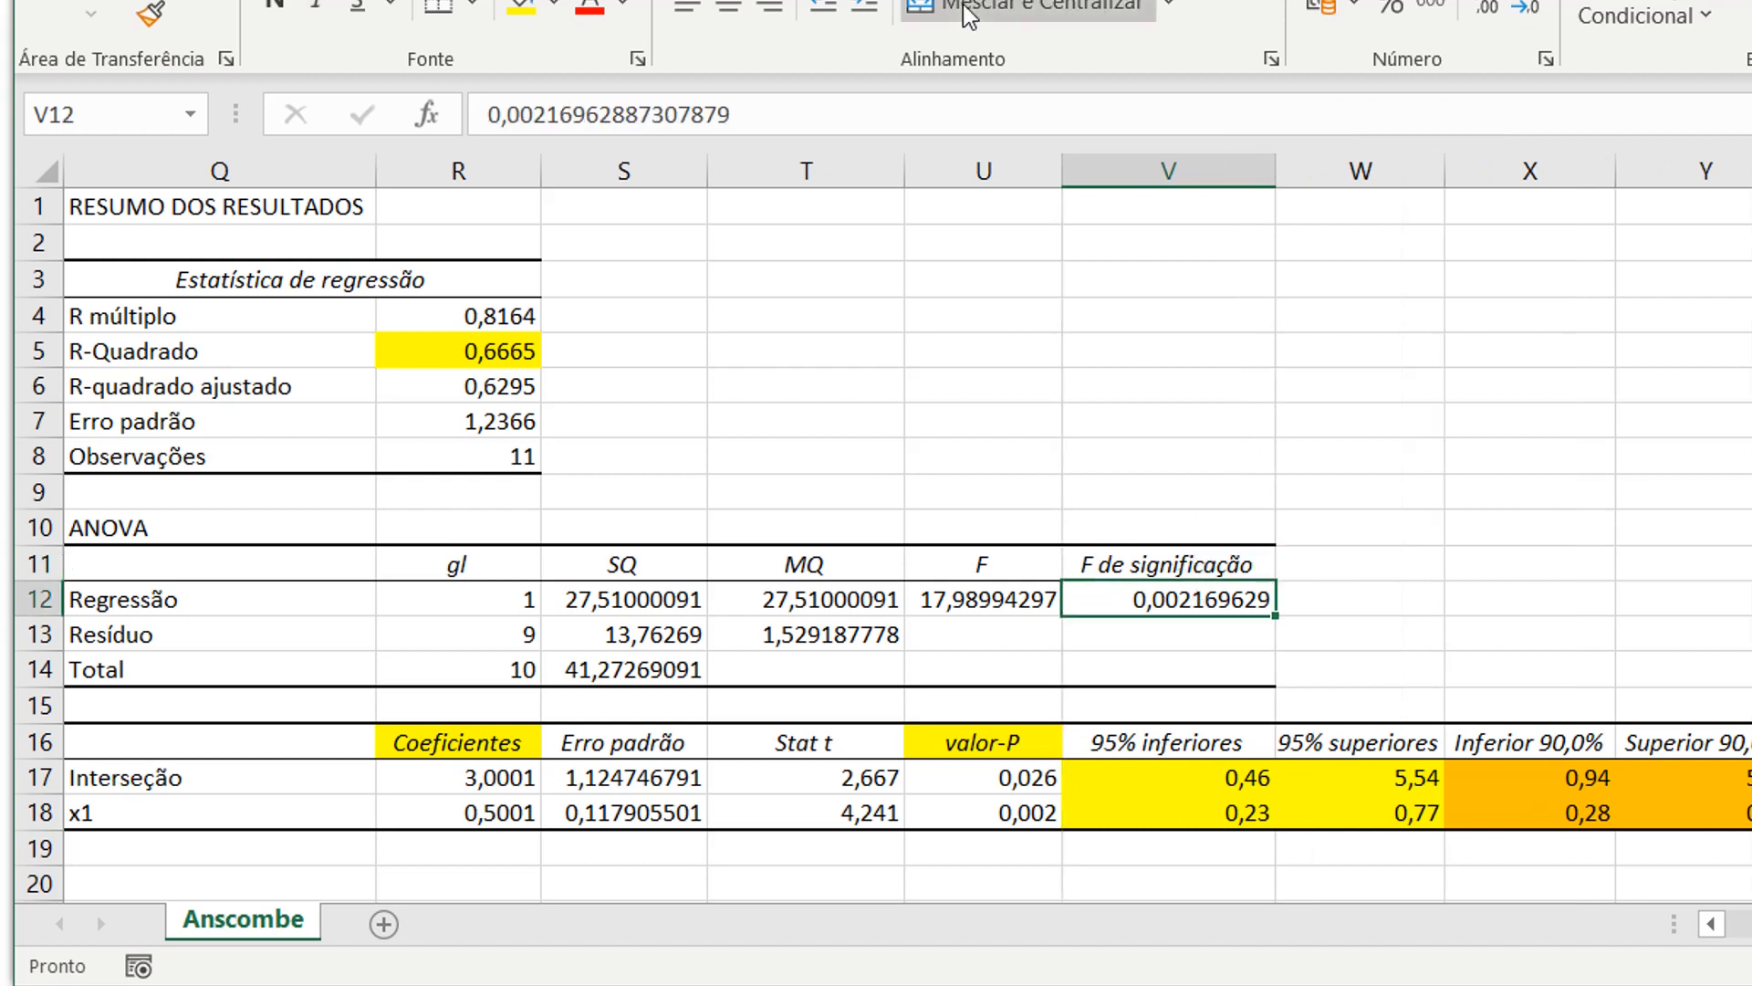
left_click(522, 13)
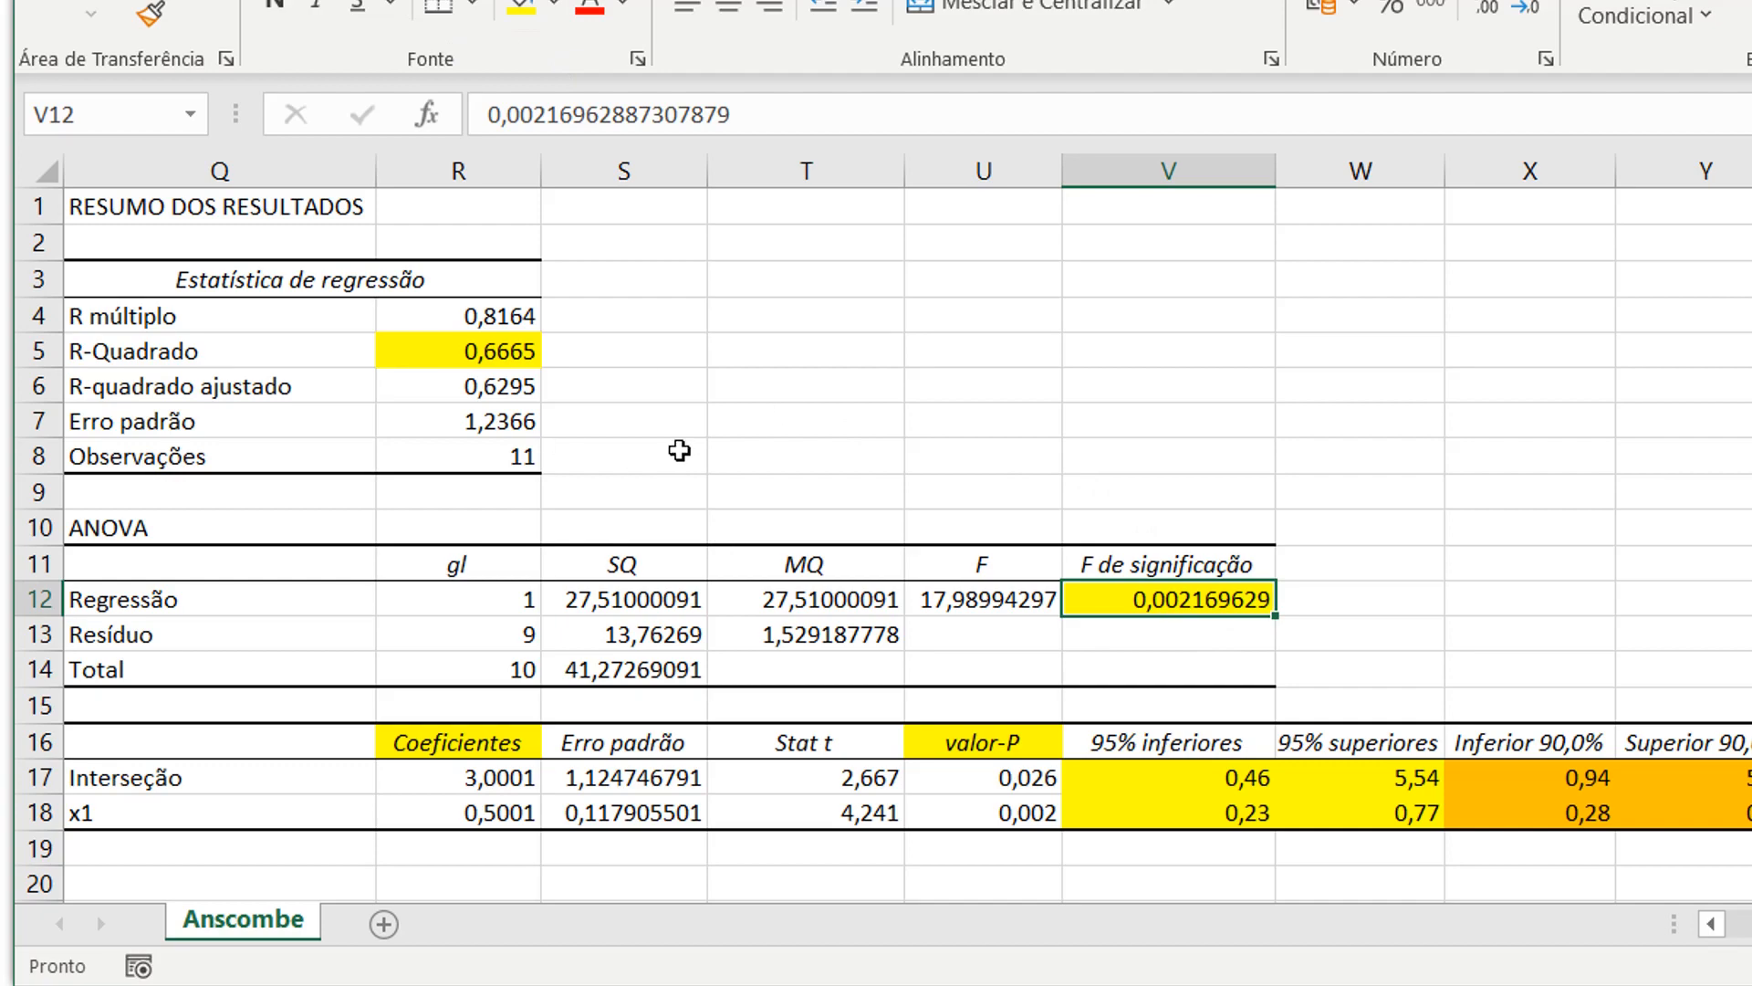
- Compare the x1 p-value in U18 with the F significance in V12 and examine the ANOVA table in Q10:V14
left_click(1022, 815)
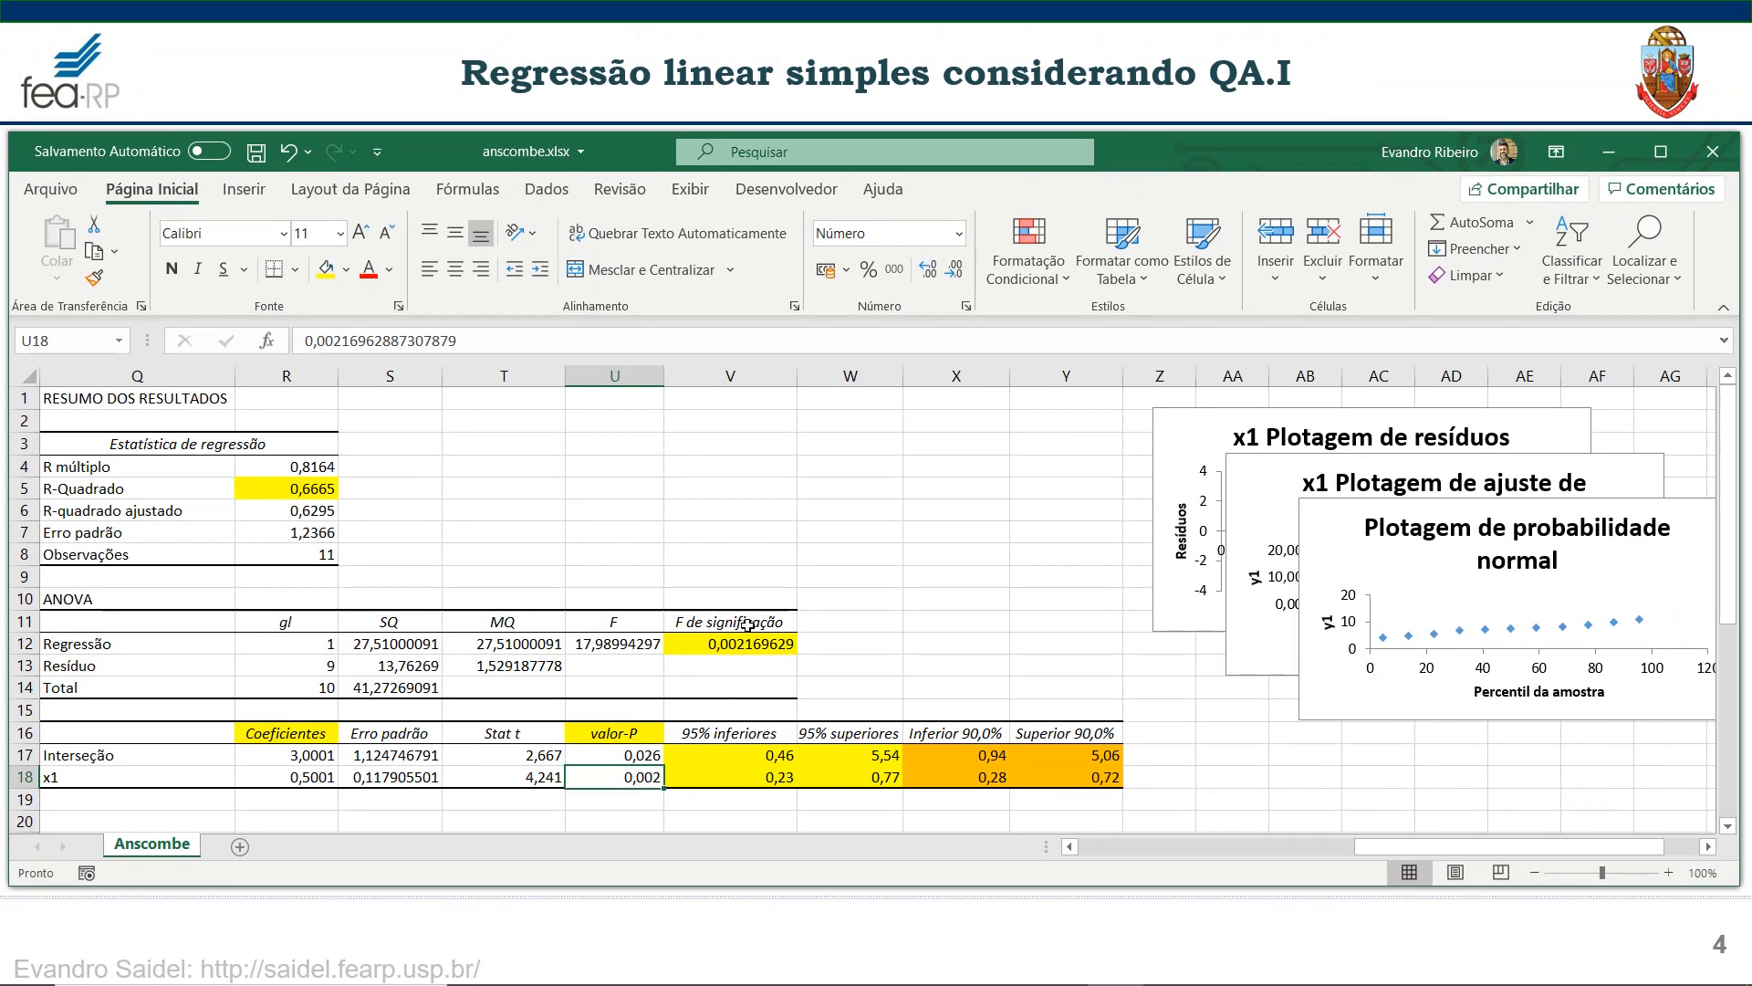
left_click(746, 645)
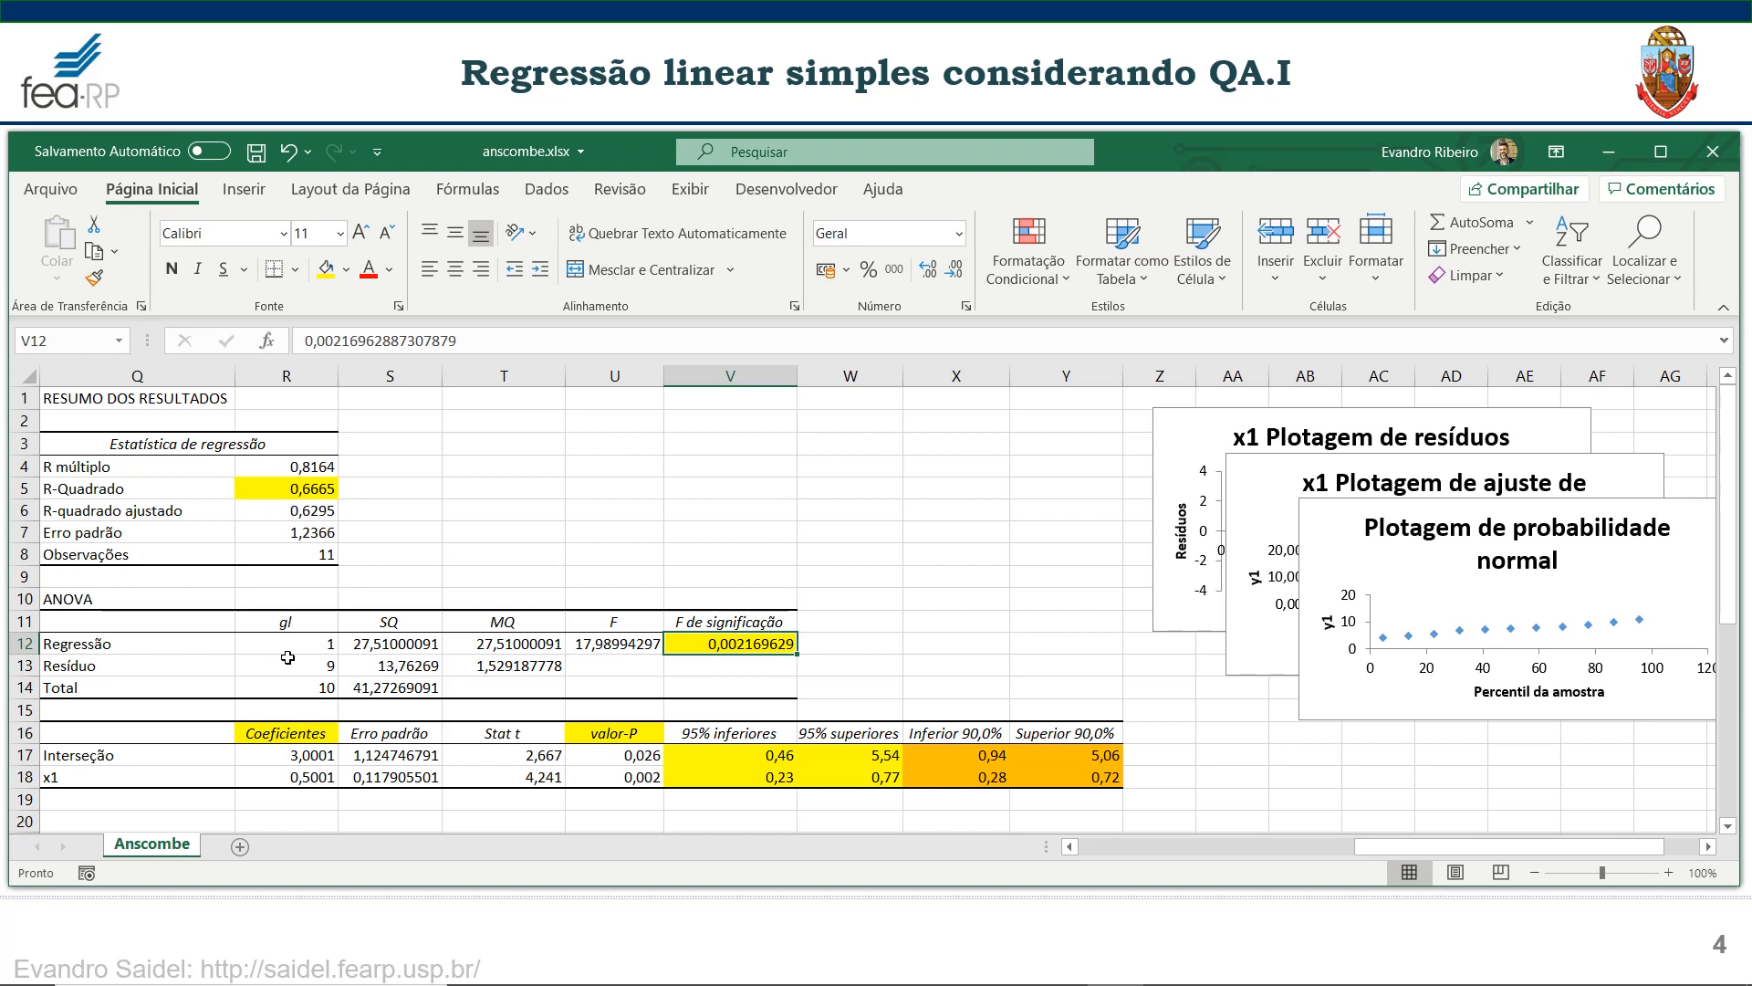
left_click_drag(120, 595, 721, 681)
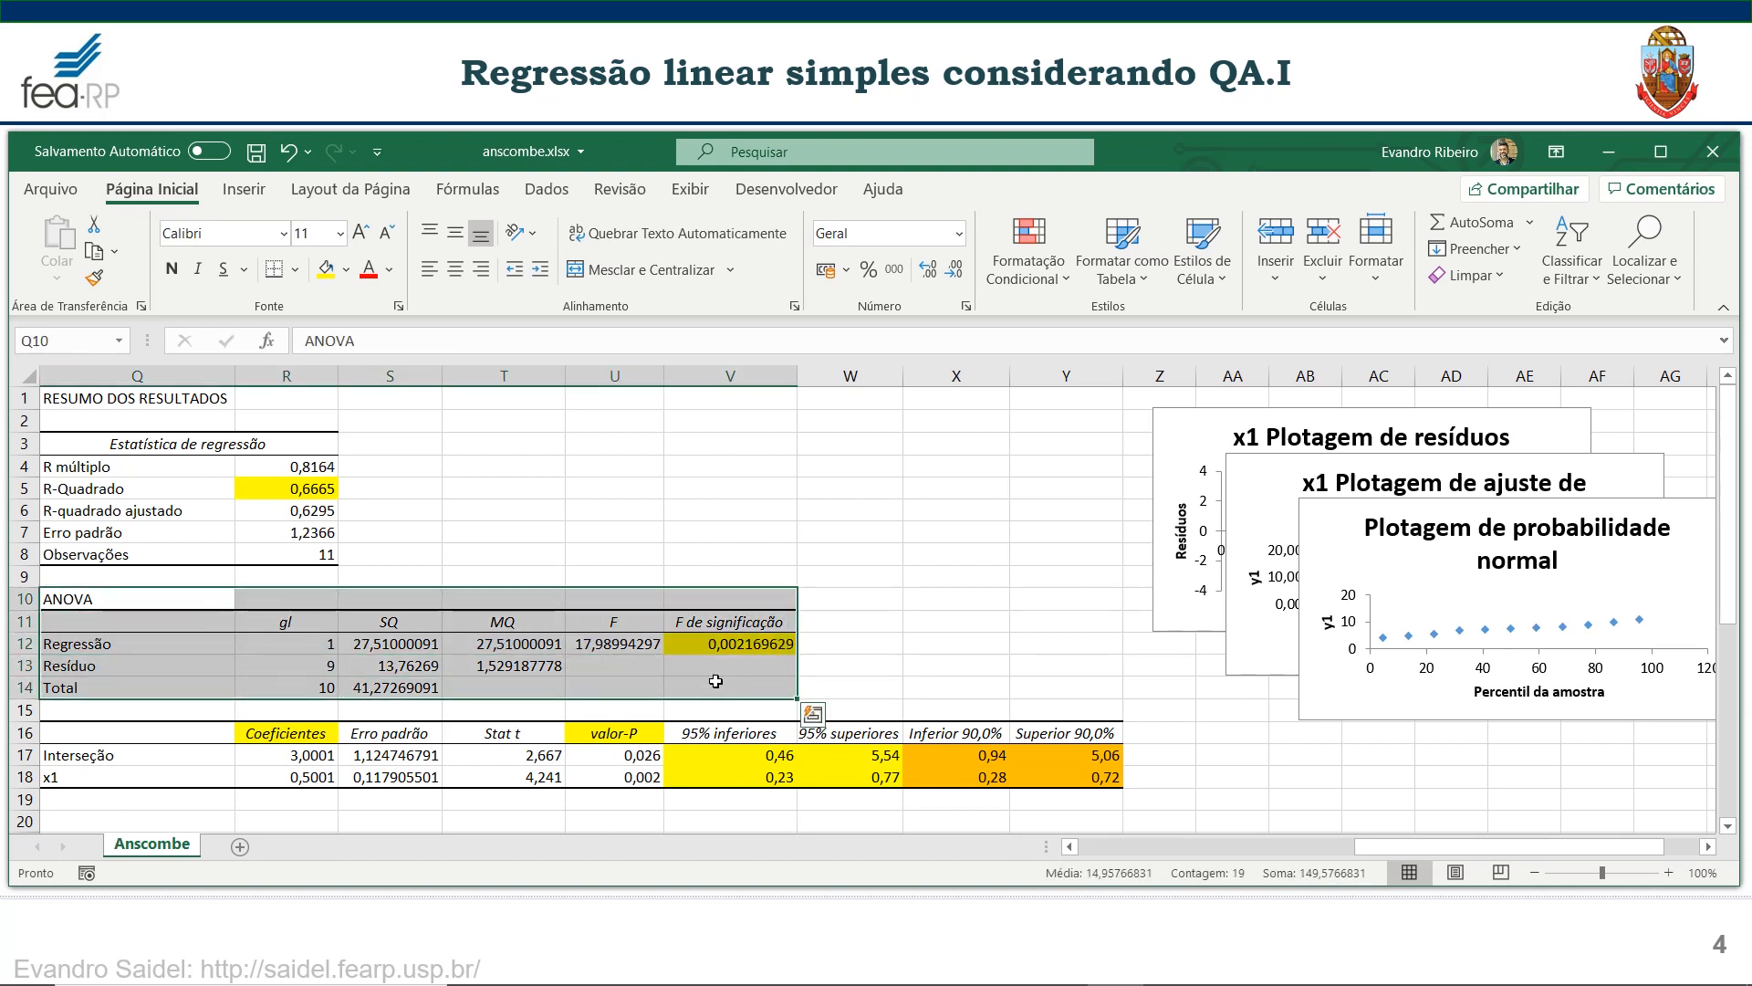
left_click(310, 652)
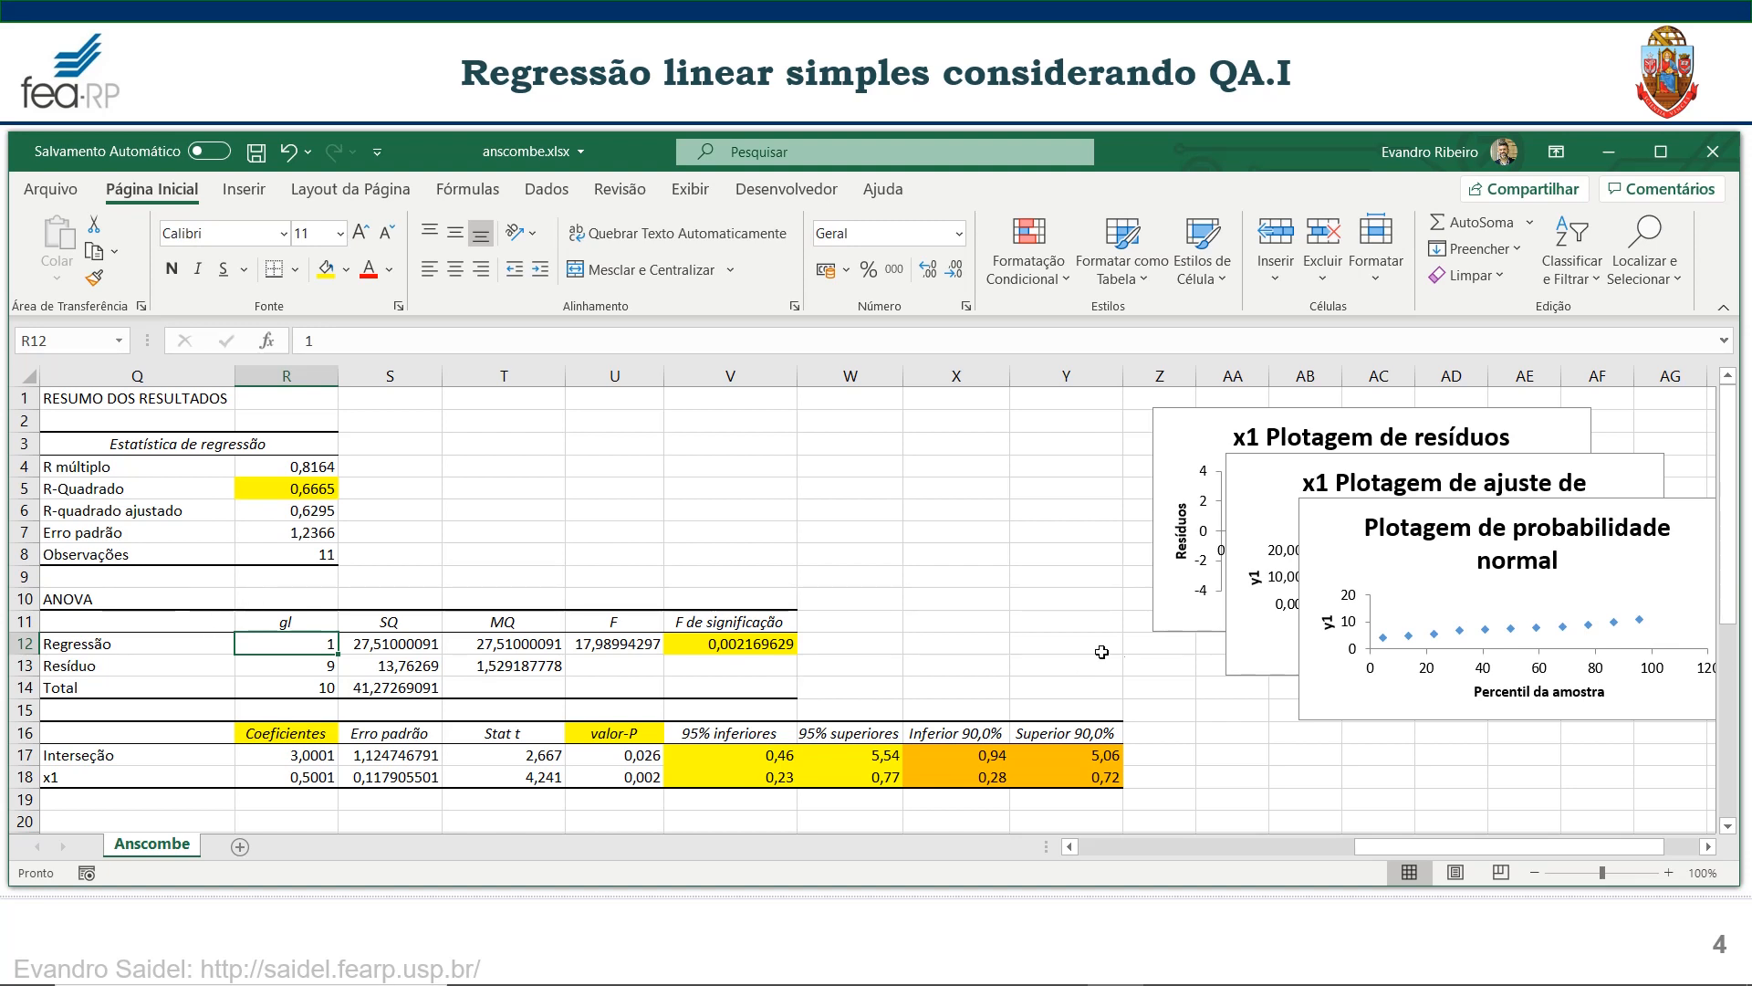
- Arrange the overlapping charts side by side, with the line fit plot beside the residual plot and the normal probability plot beyond it
left_click_drag(1380, 856, 1440, 846)
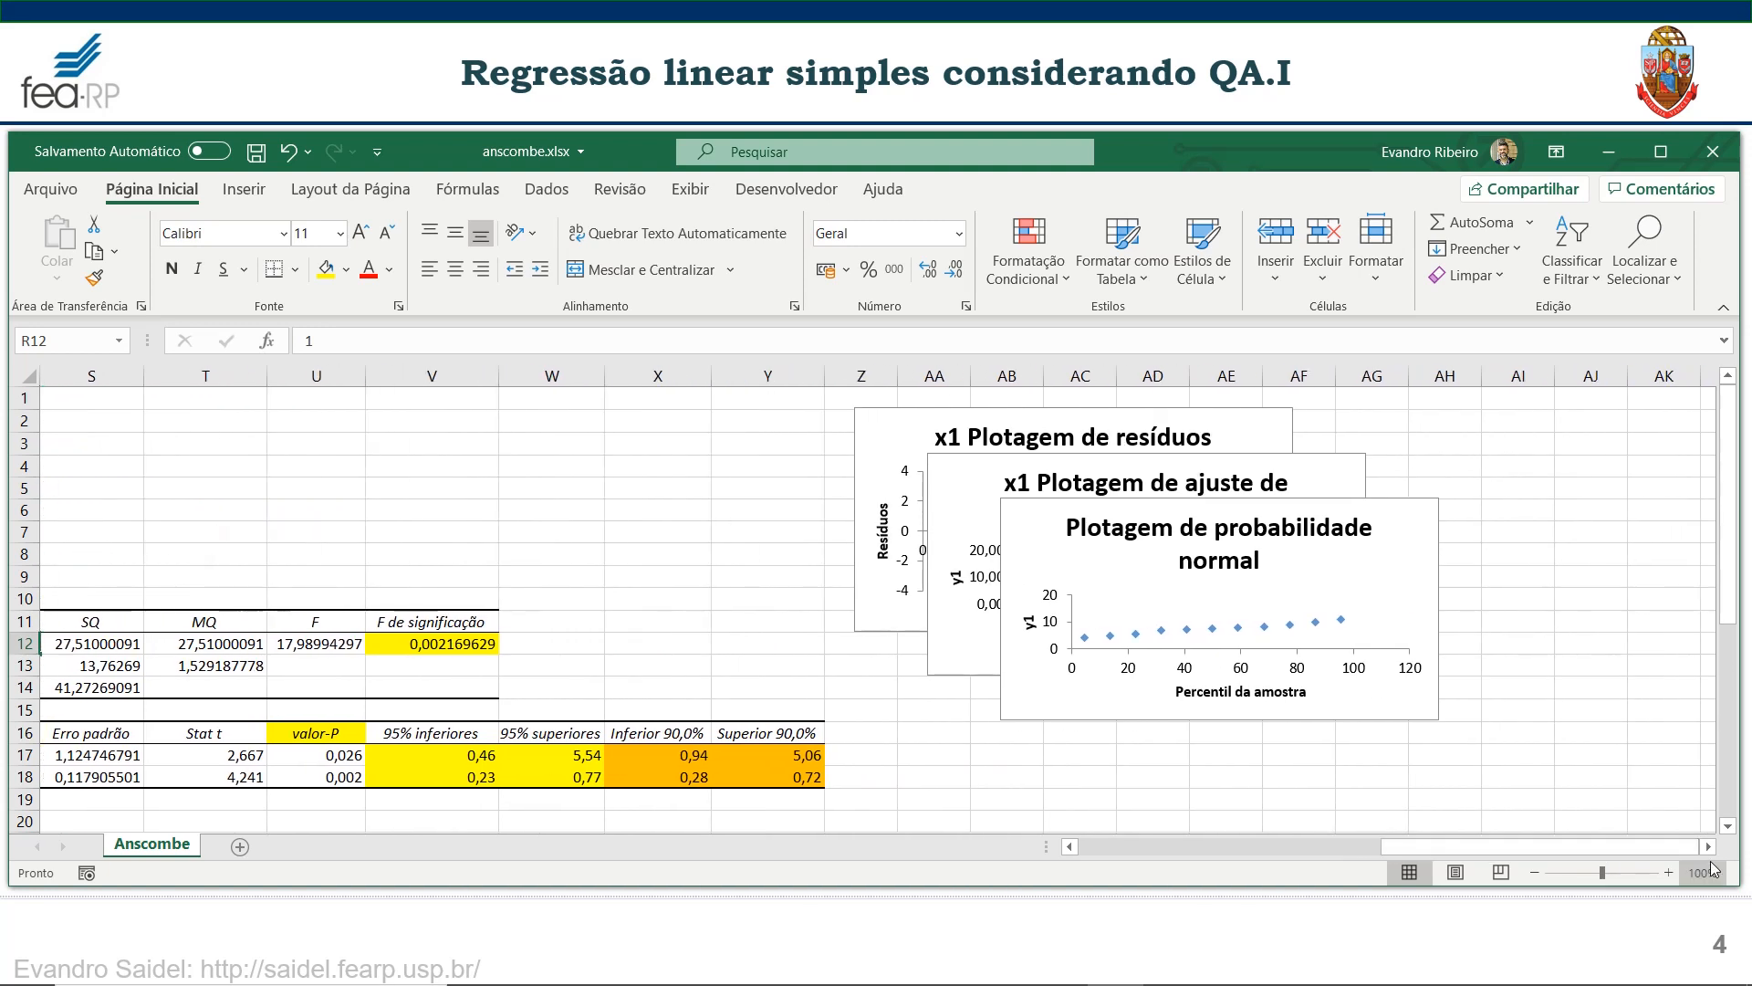
left_click(1709, 847)
left_click(1709, 852)
left_click(1708, 851)
left_click(1708, 851)
left_click_drag(554, 472, 930, 421)
left_click_drag(644, 513, 1410, 420)
- Stretch the x1 residual plot's height down to row 18
left_click(389, 620)
left_click_drag(290, 634, 297, 774)
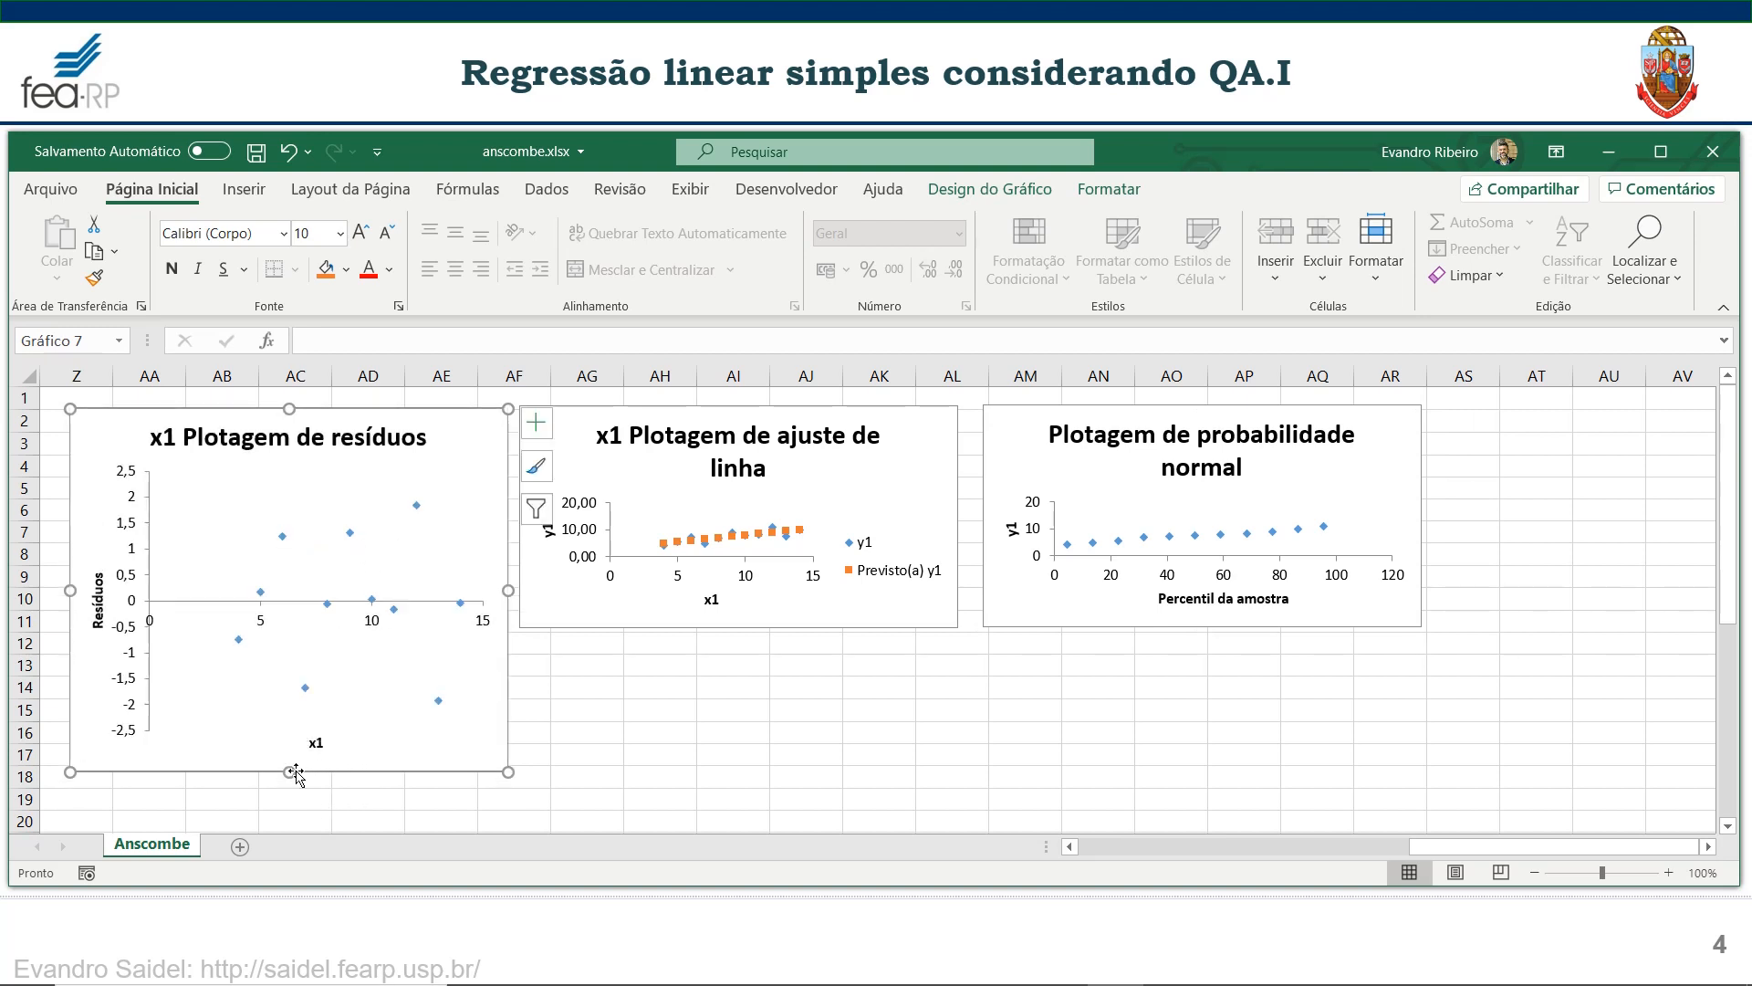
- Stretch the x1 line fit plot and the normal probability plot down to row 18 to match the residual plot
left_click(882, 497)
left_click_drag(739, 629, 740, 771)
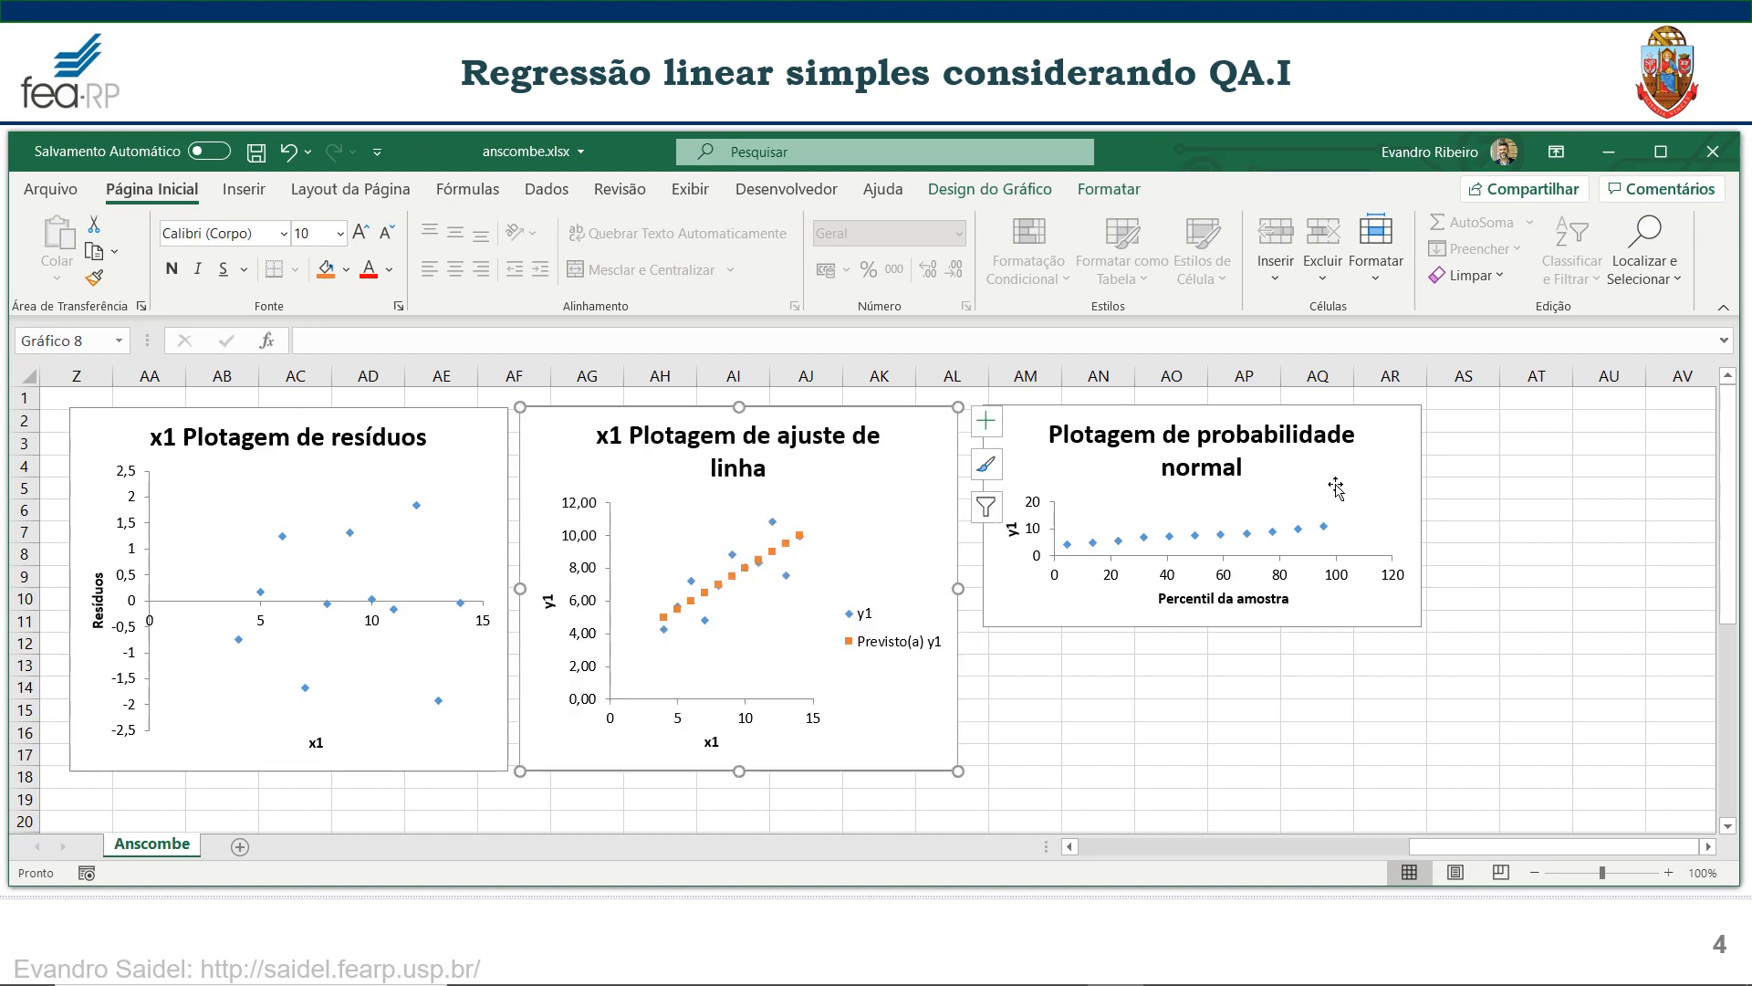
left_click(1368, 469)
left_click_drag(1203, 628, 1203, 771)
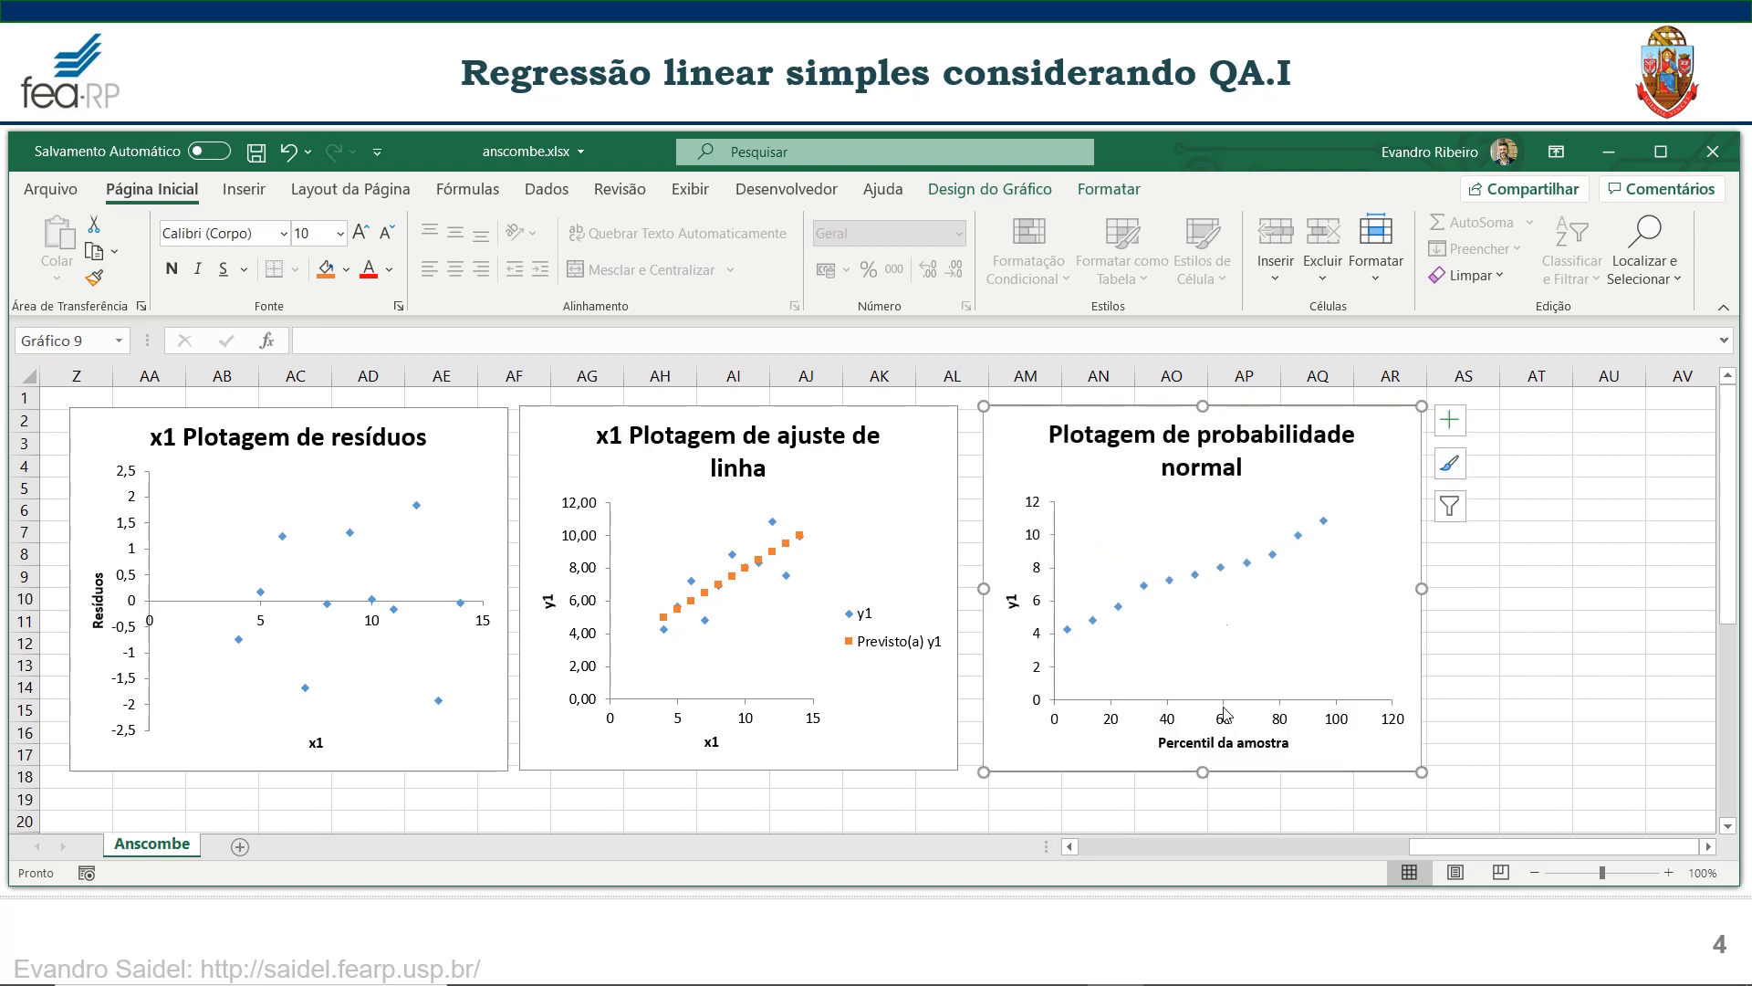
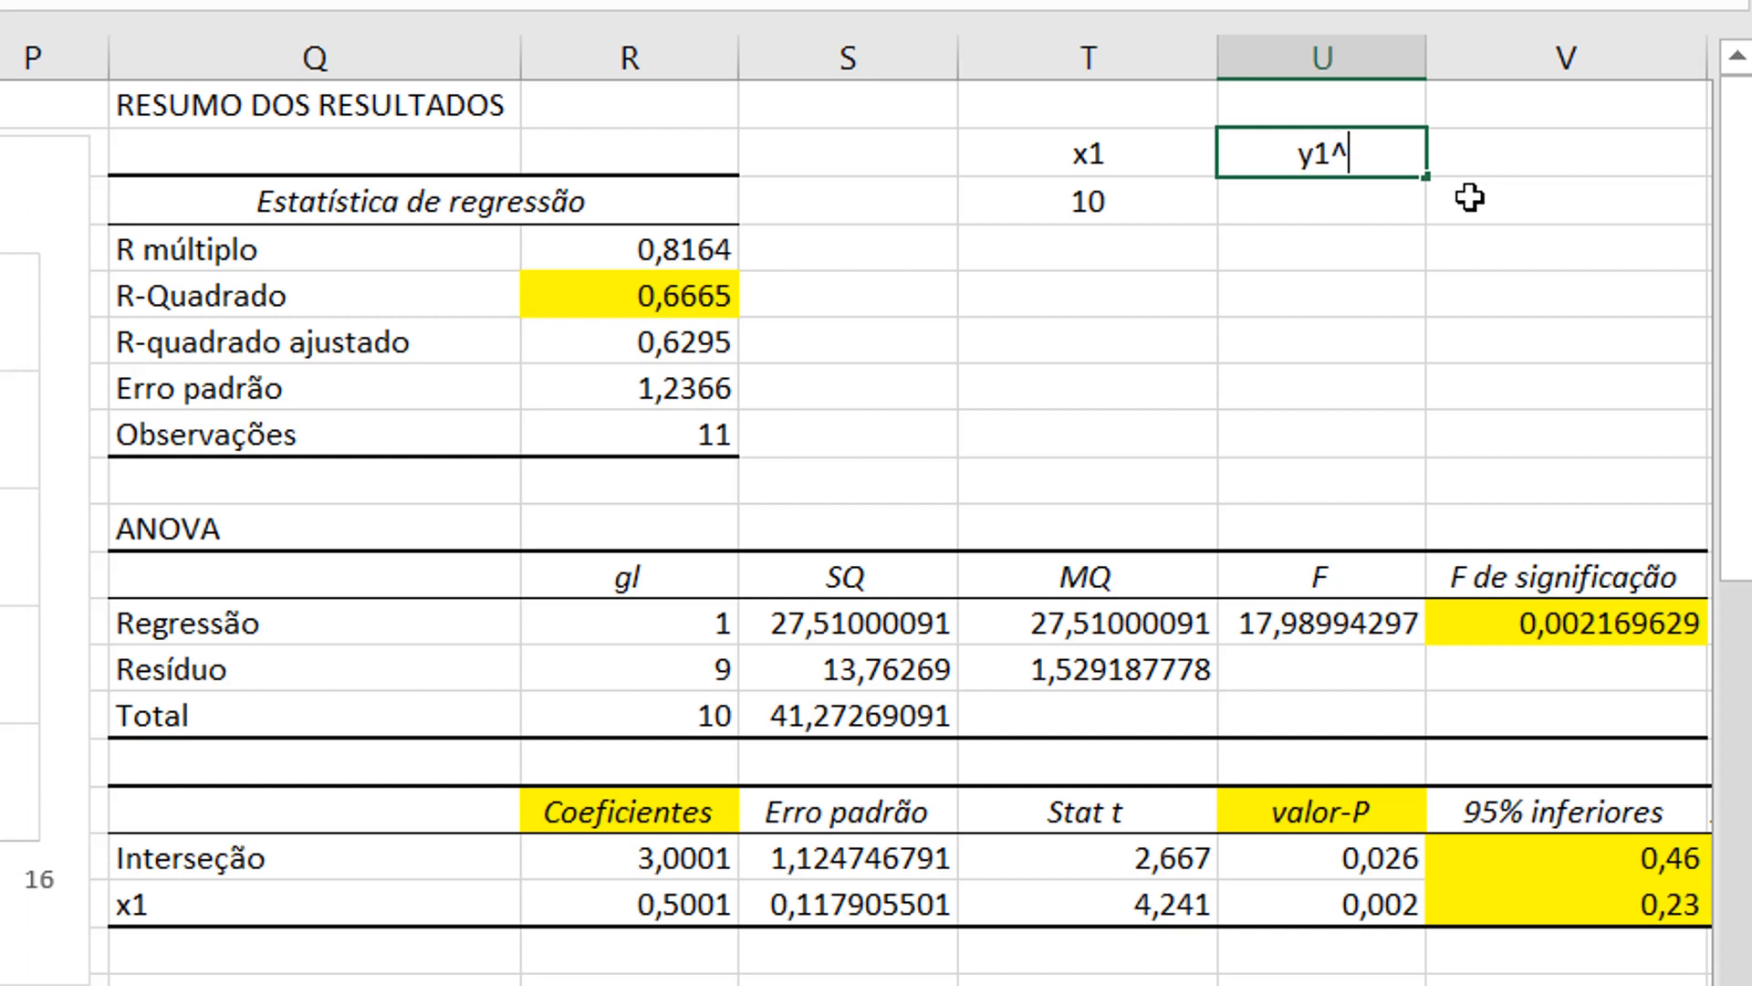
- Label U2 as y1^ and compute the prediction for x1 in U3 with the formula =R17+R18*T3
key("Return")
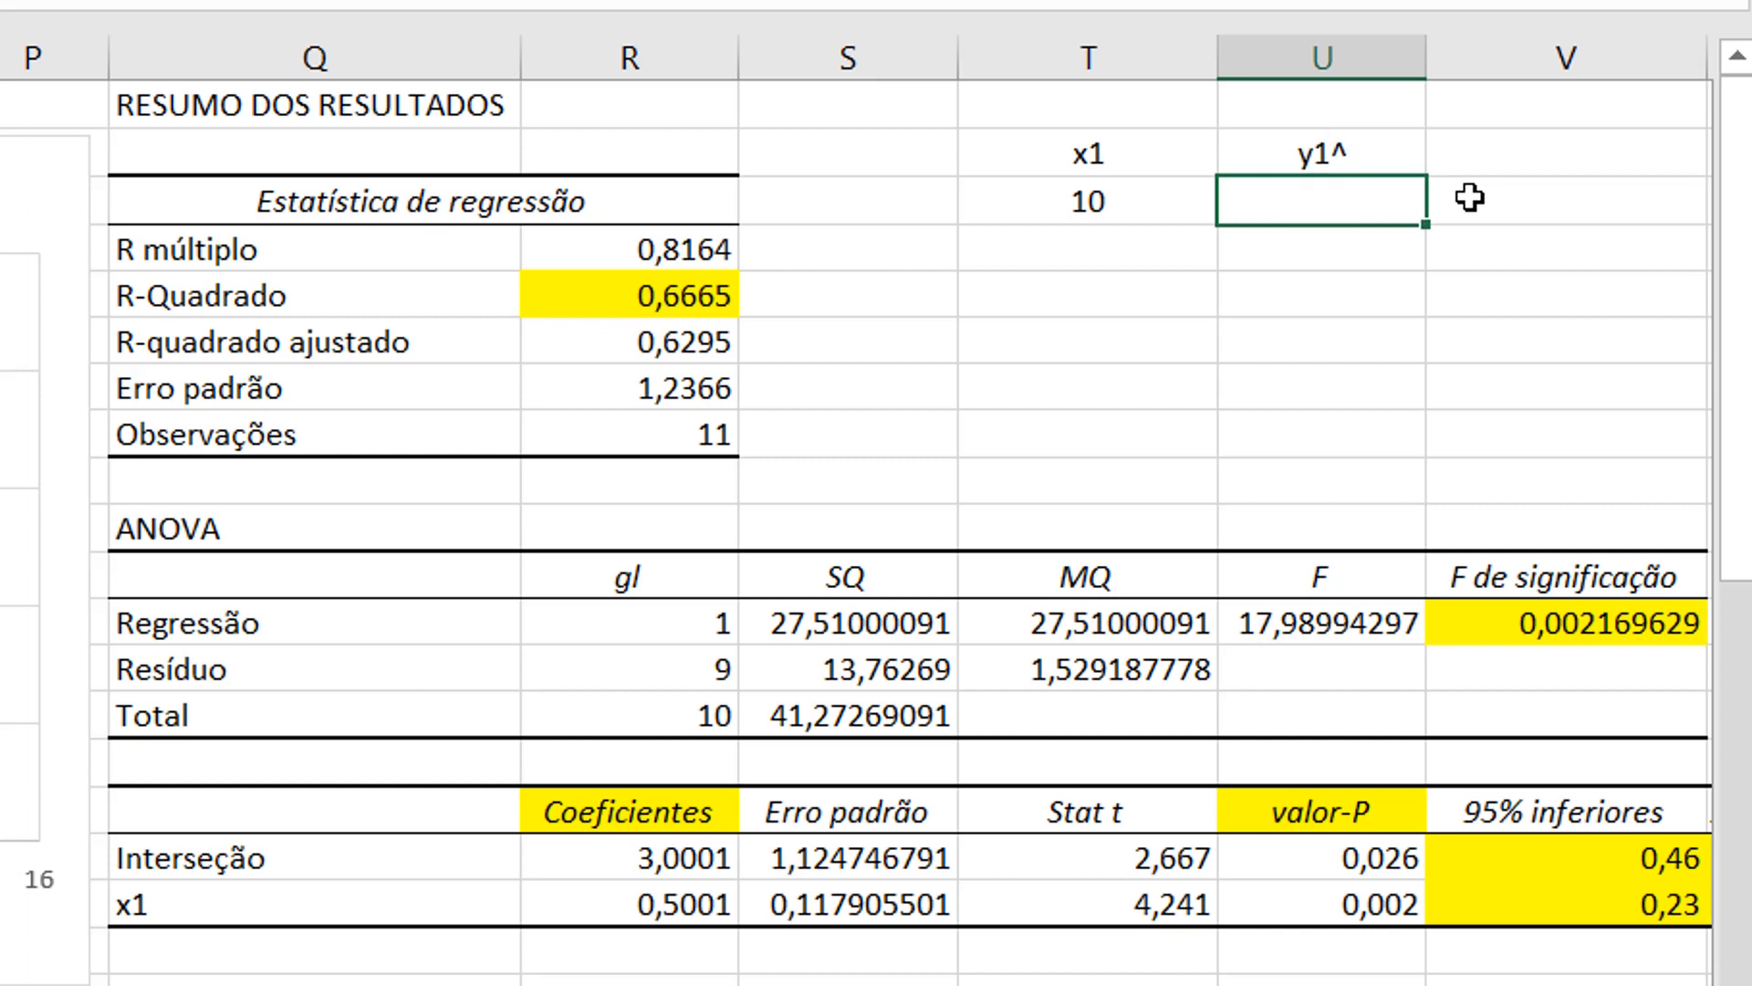
type("=")
left_click(659, 863)
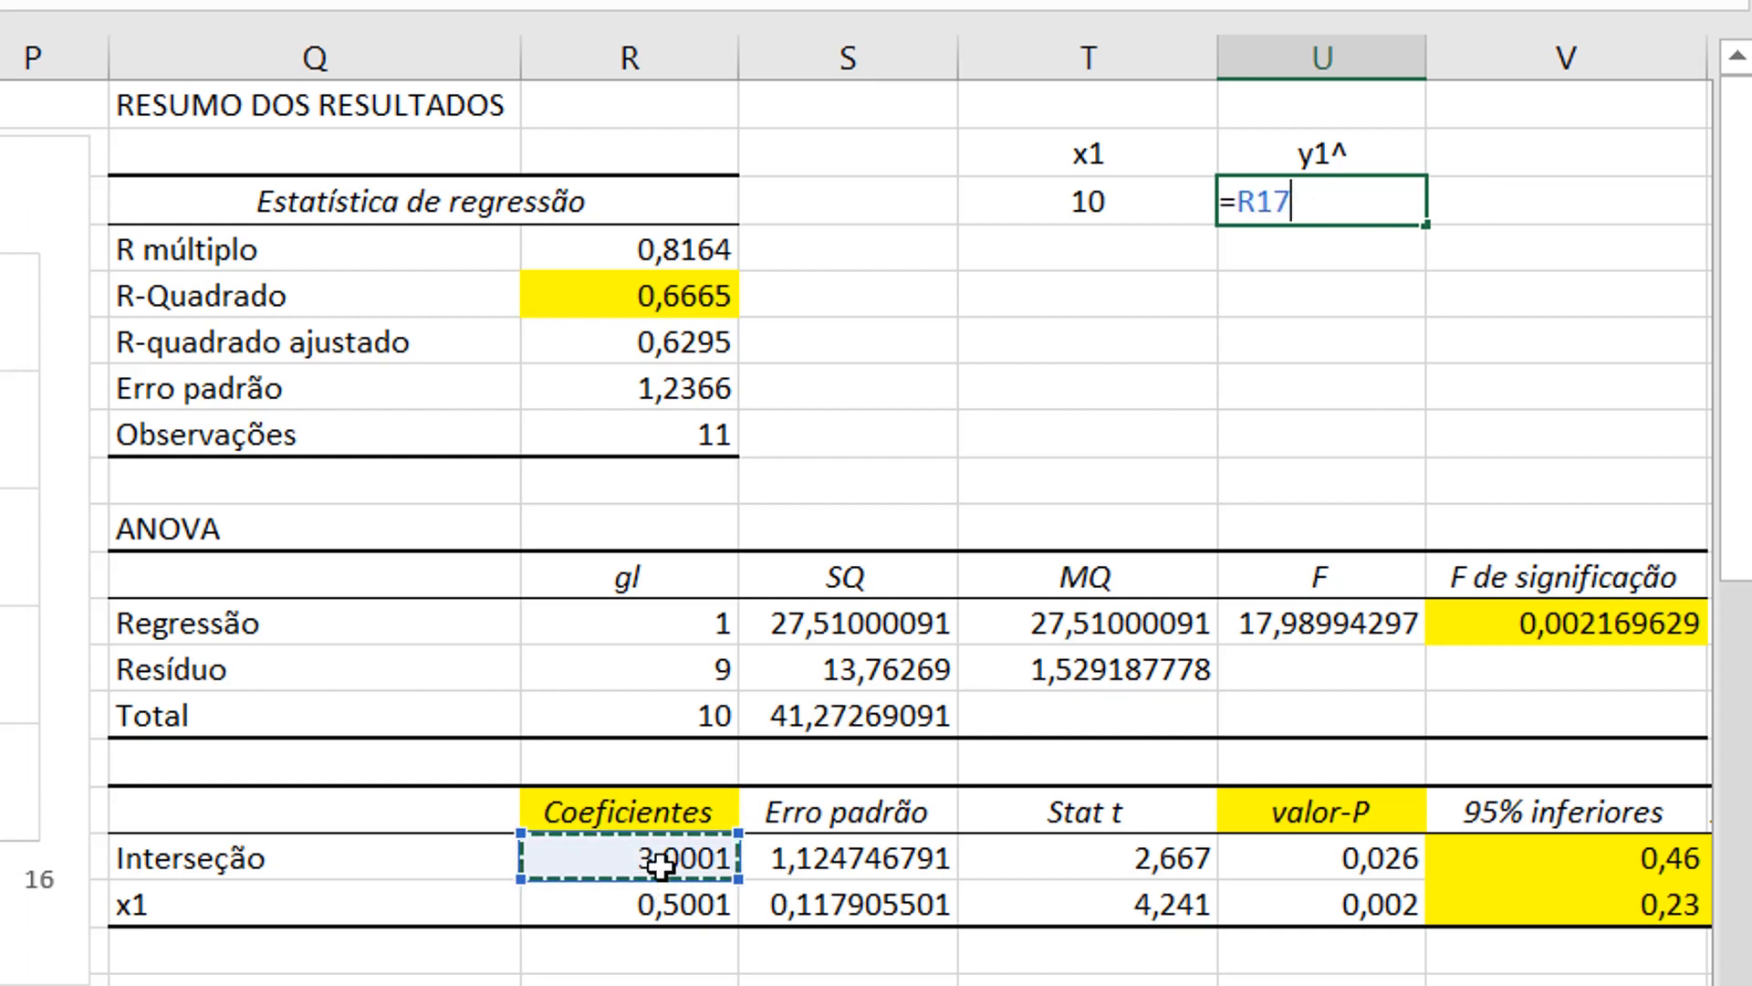
type("+")
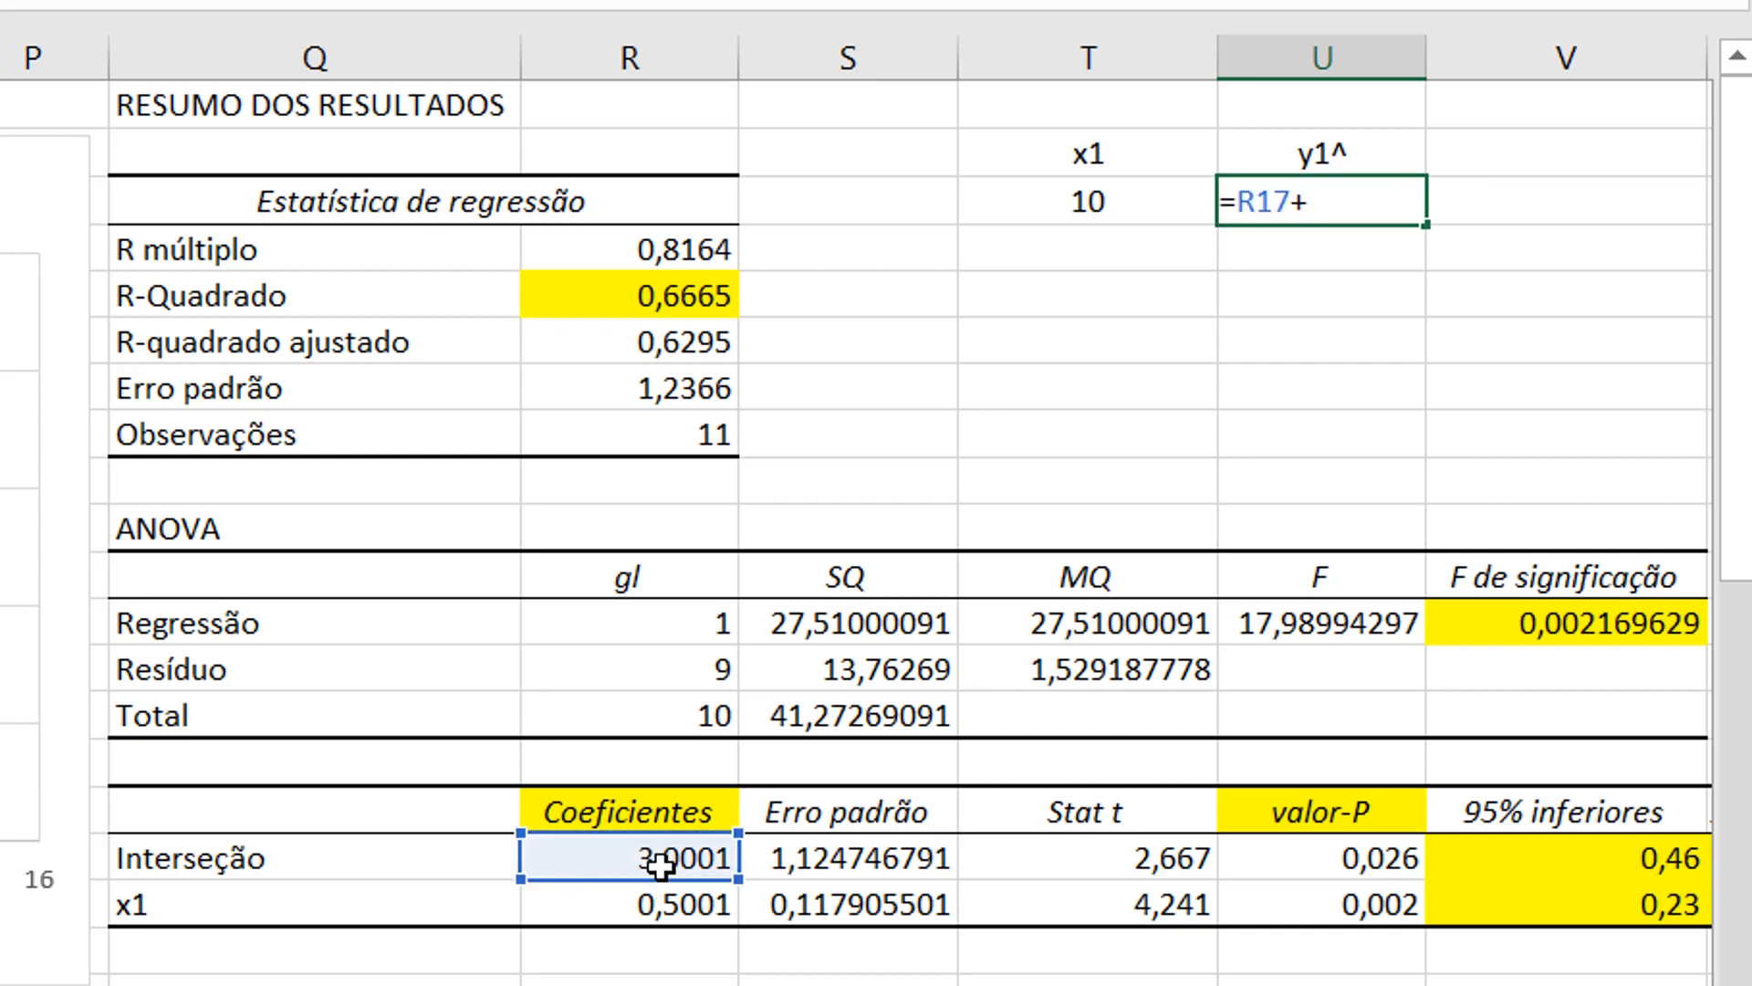
left_click(679, 890)
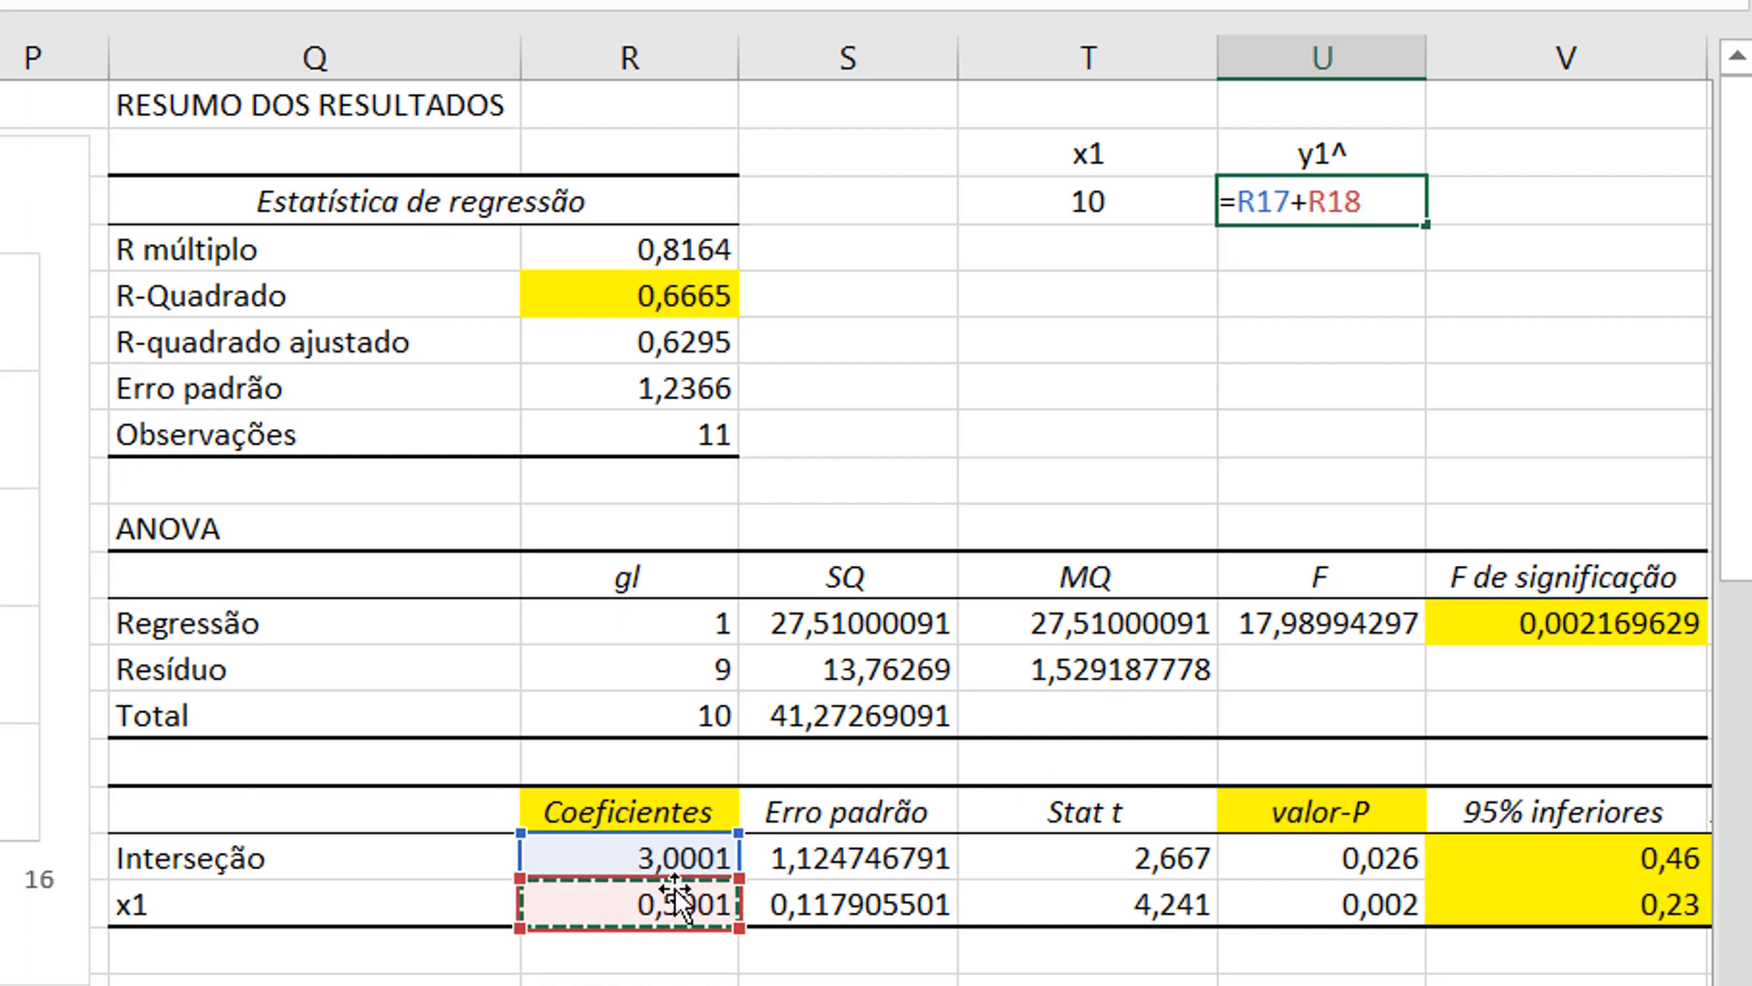
type("*")
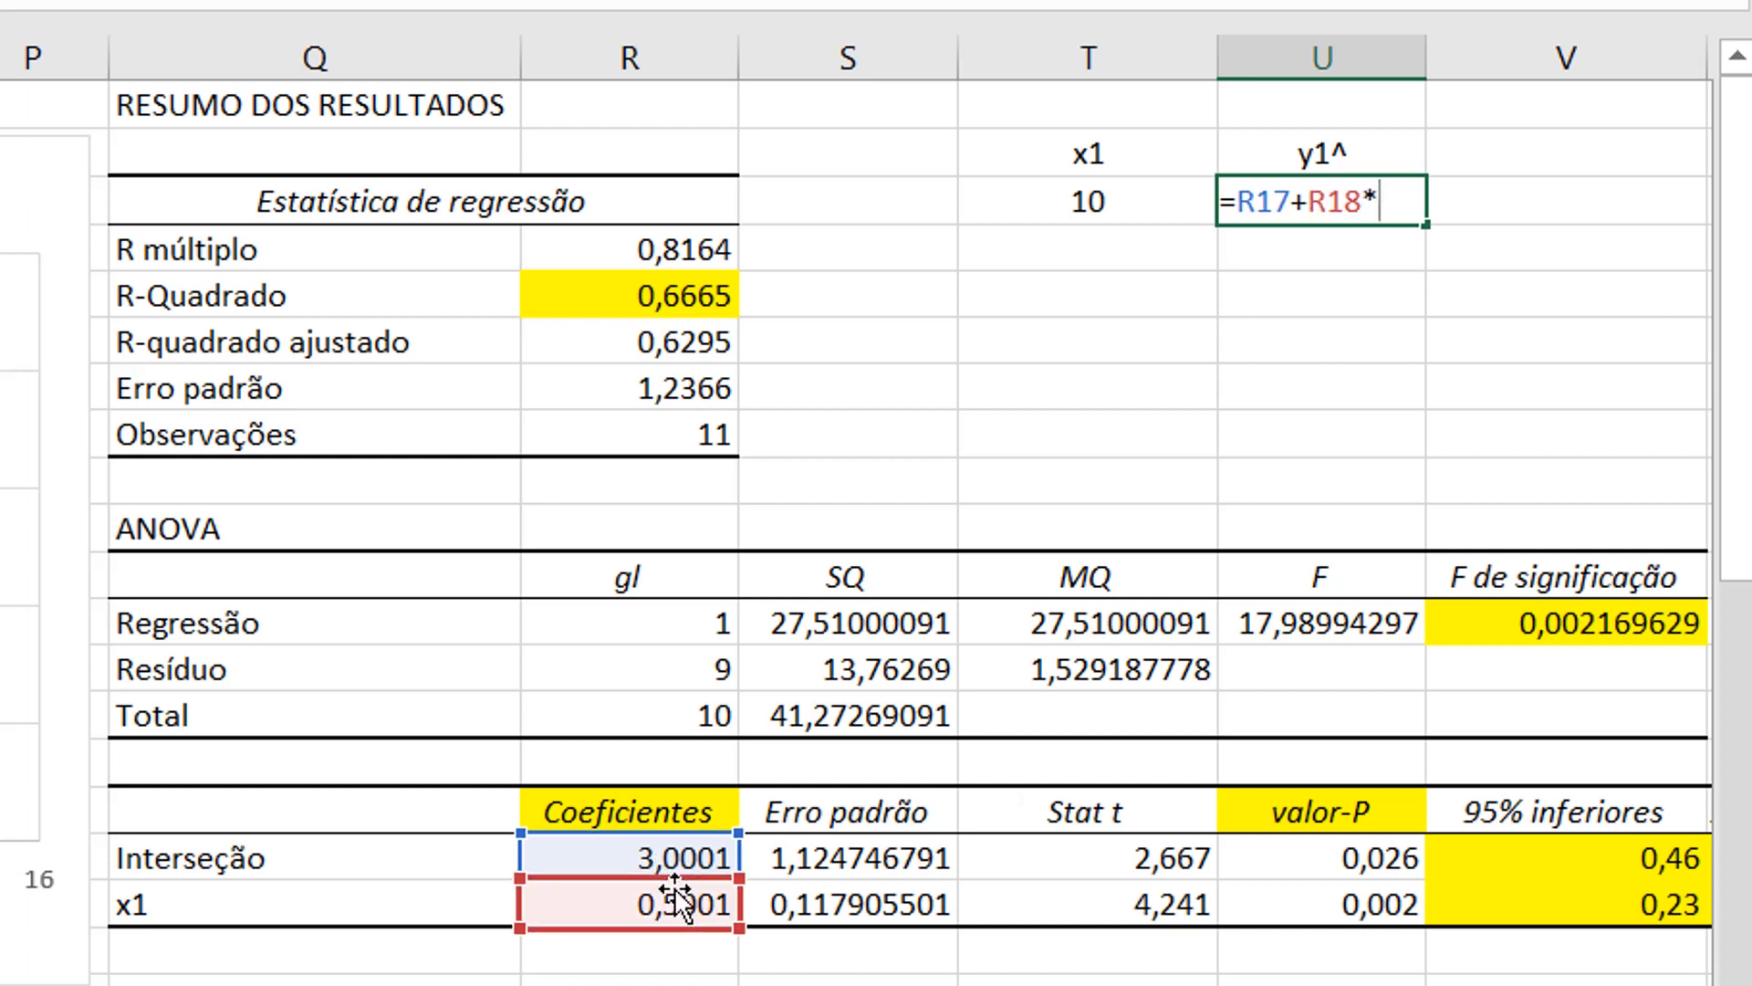
left_click(1104, 198)
key("Return")
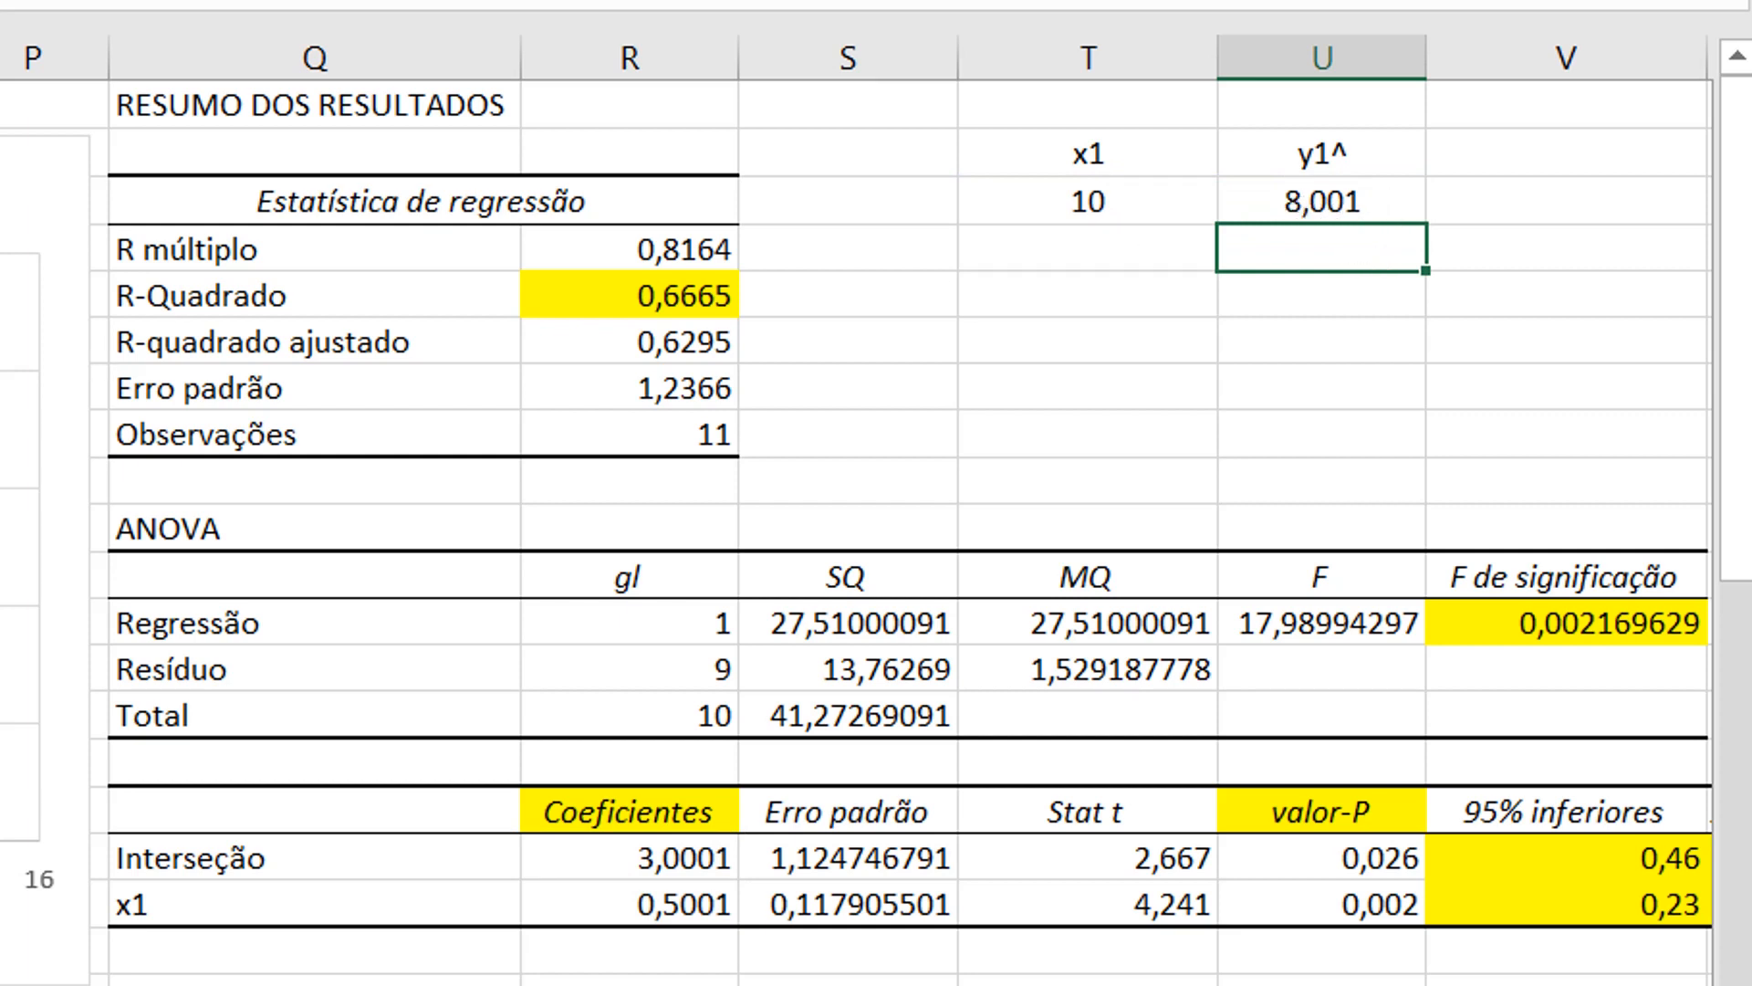
- Try showing the predicted value in U3 with two decimal places, and restore its three decimals
left_click(1367, 212)
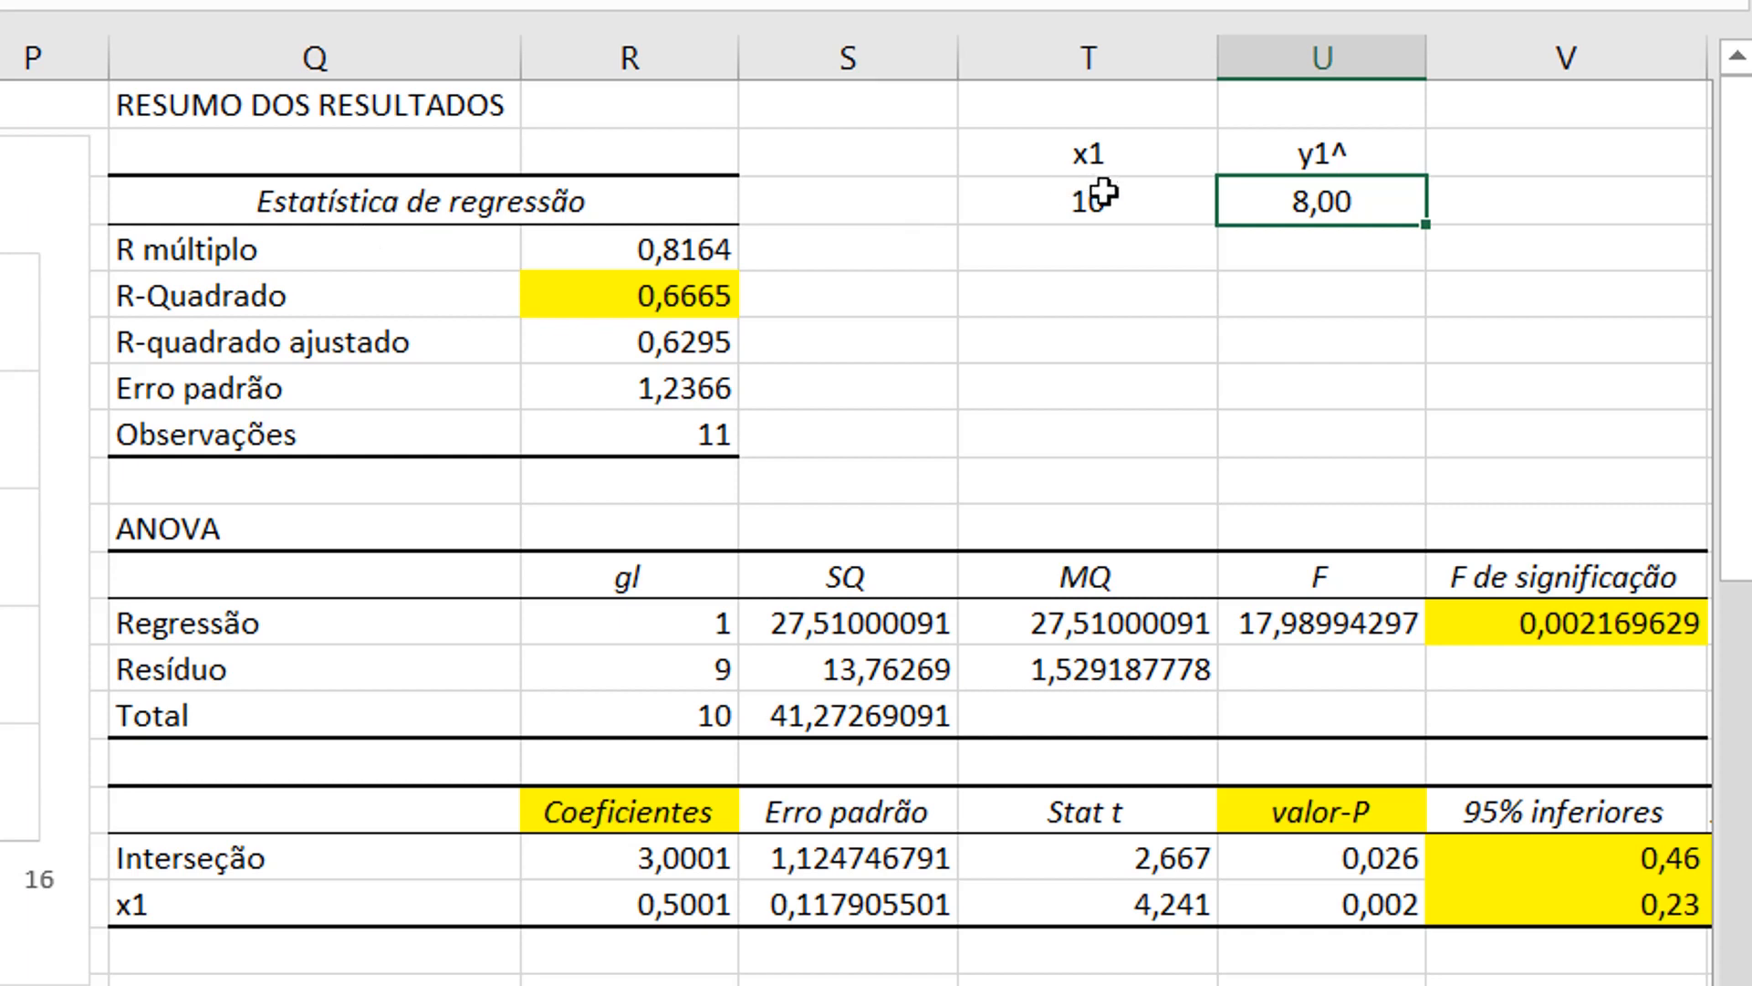
left_click(1101, 239)
left_click(1386, 201)
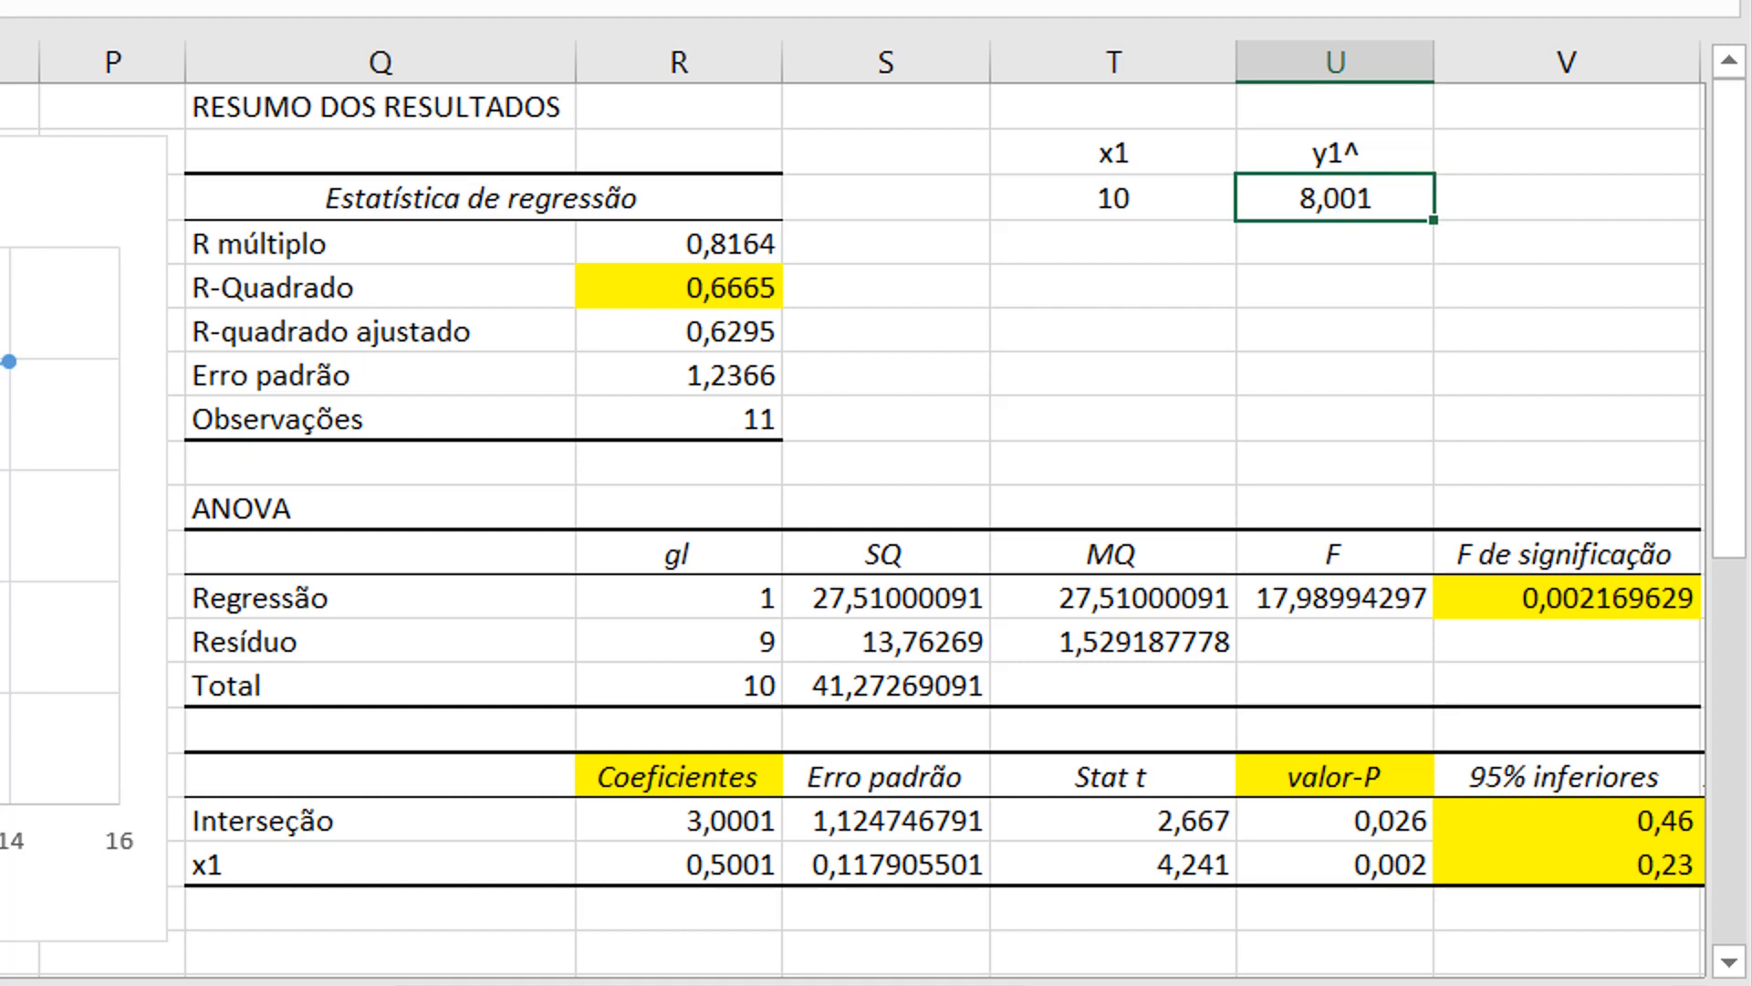
- Title the prediction block "Predição", merged and centred over T1:U1, and put a thick outside border around T1:U3
left_click(1141, 106)
type("Predição")
key("Return")
left_click_drag(1124, 111, 1251, 106)
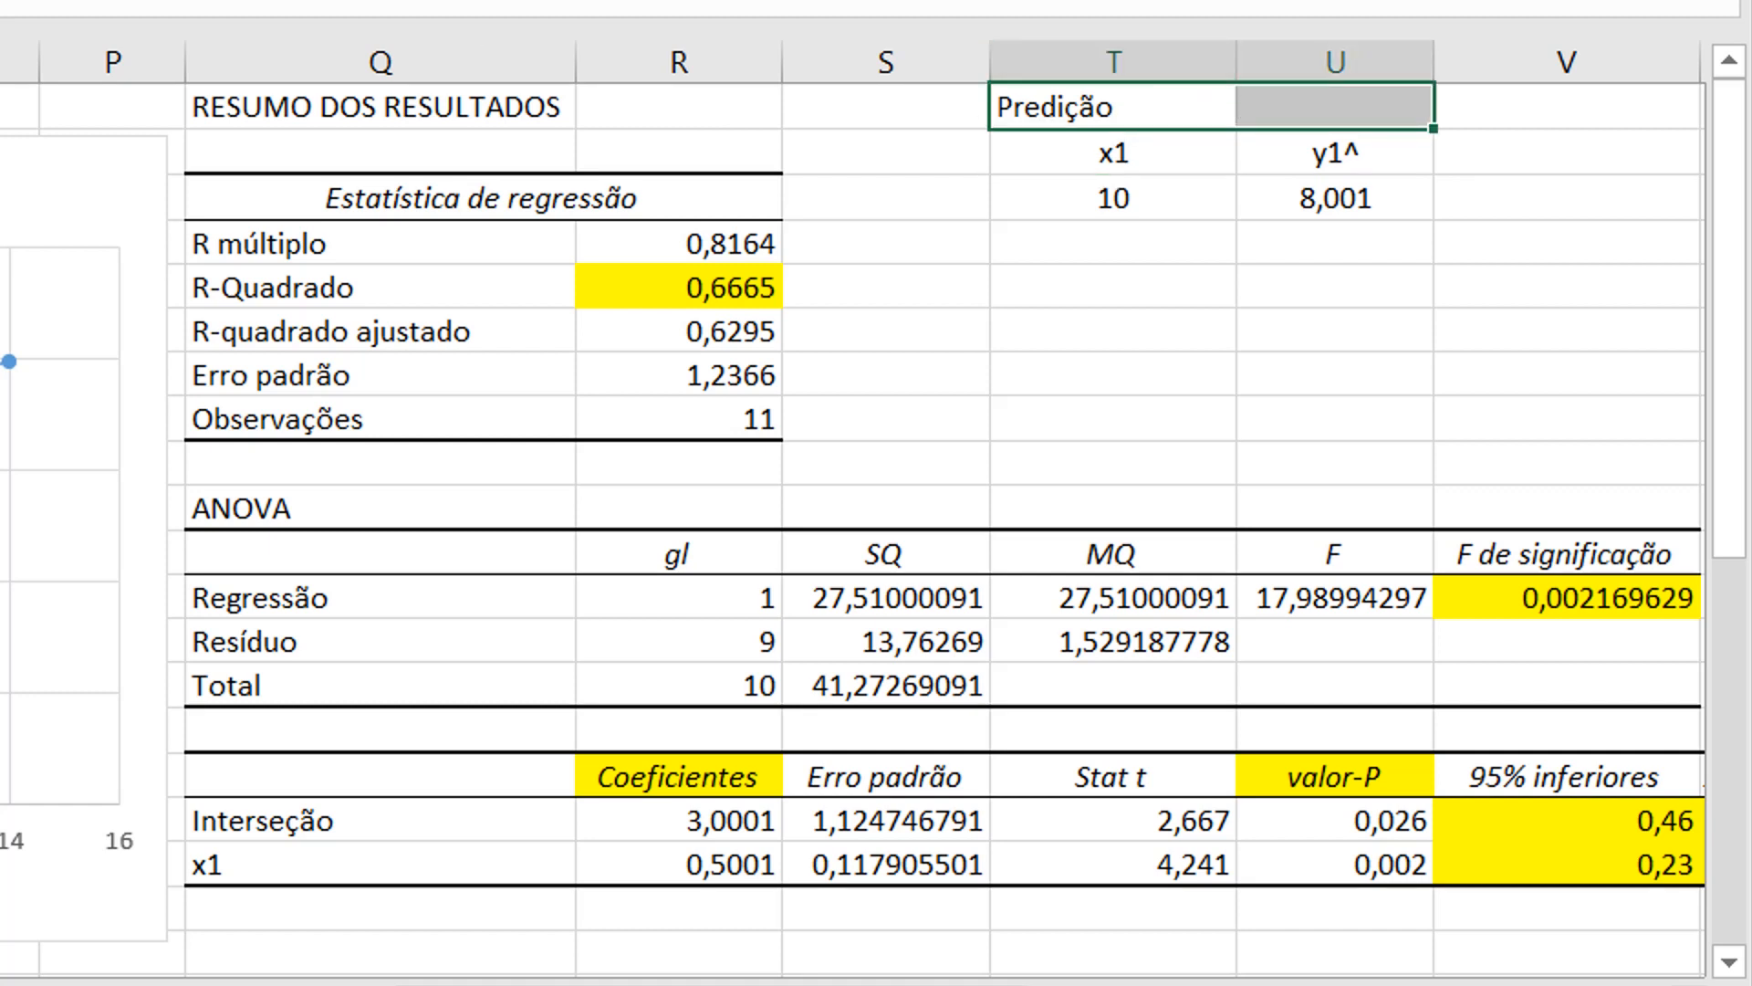
left_click_drag(1129, 108, 1221, 191)
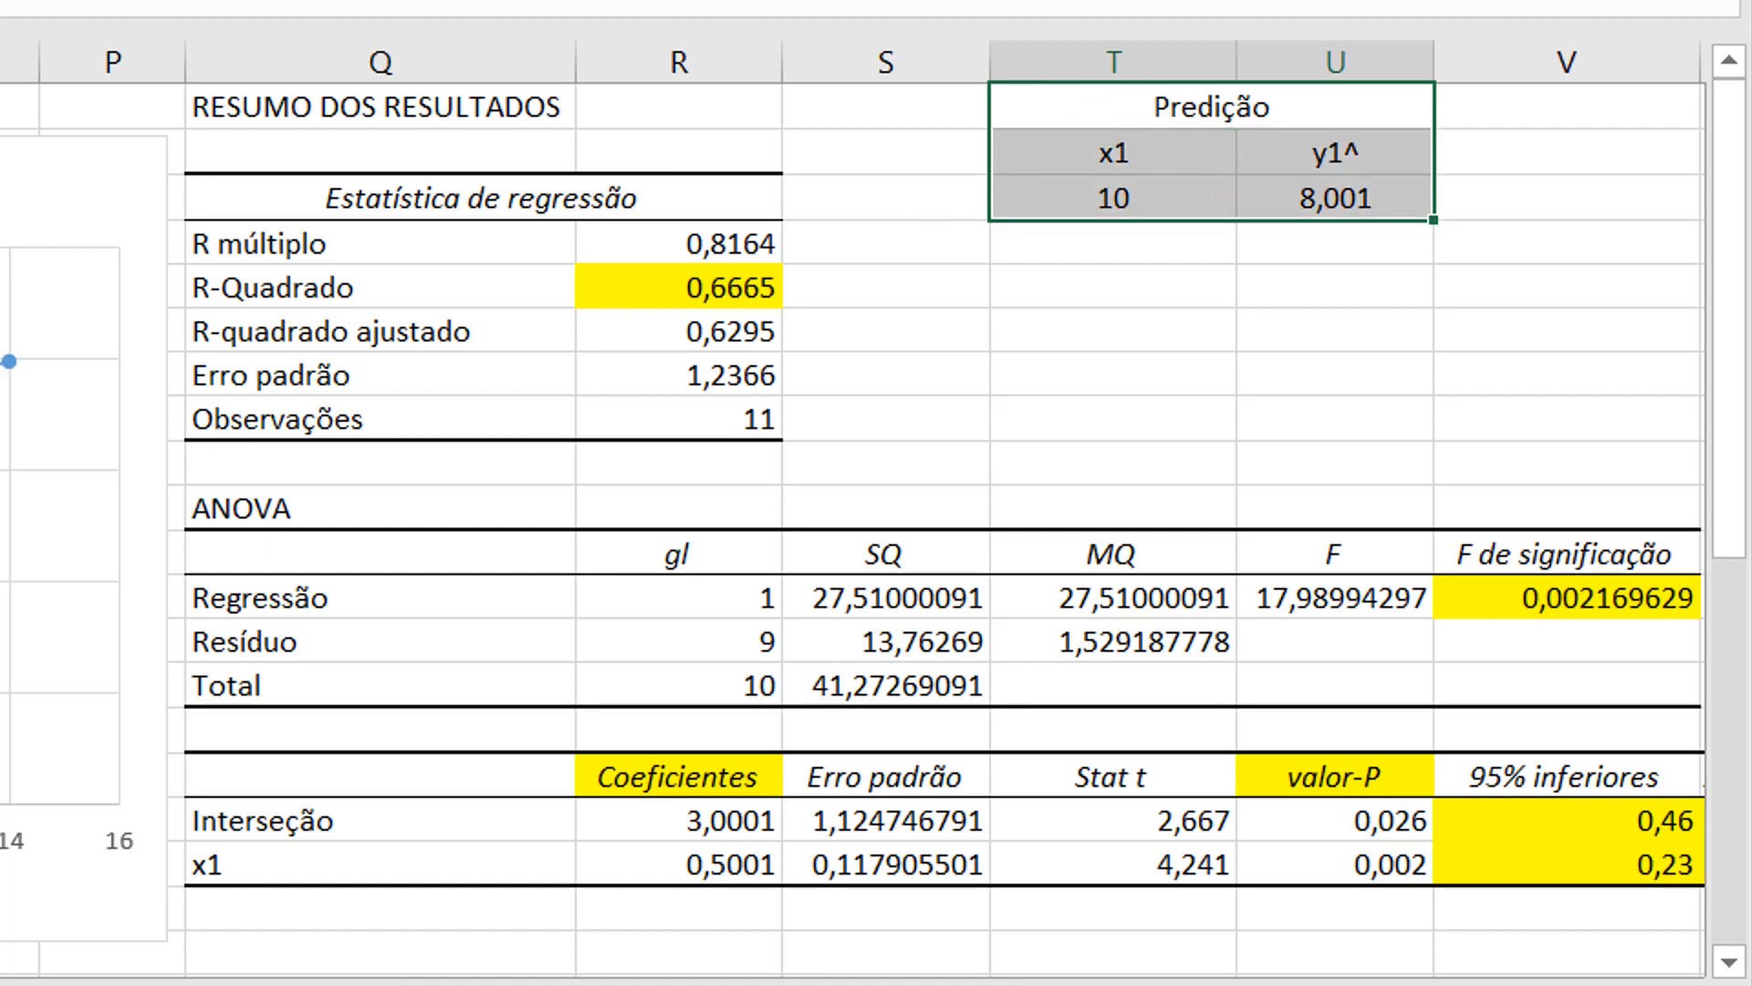
left_click(1227, 293)
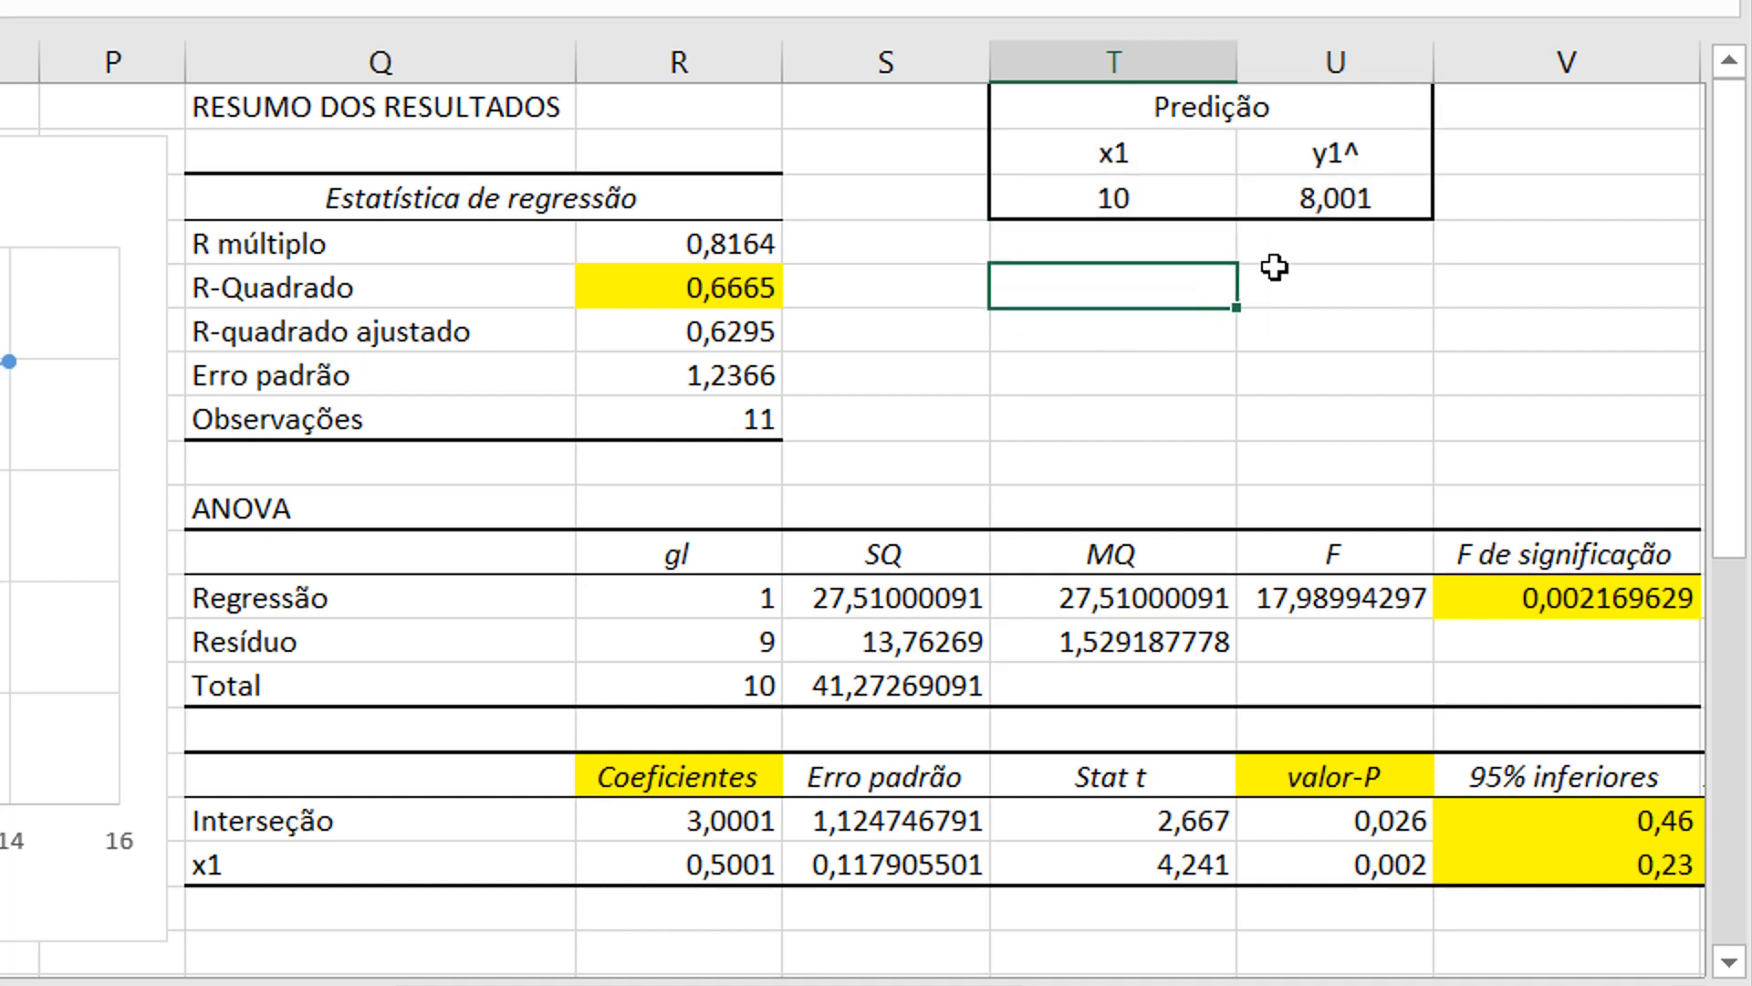
left_click(1277, 184)
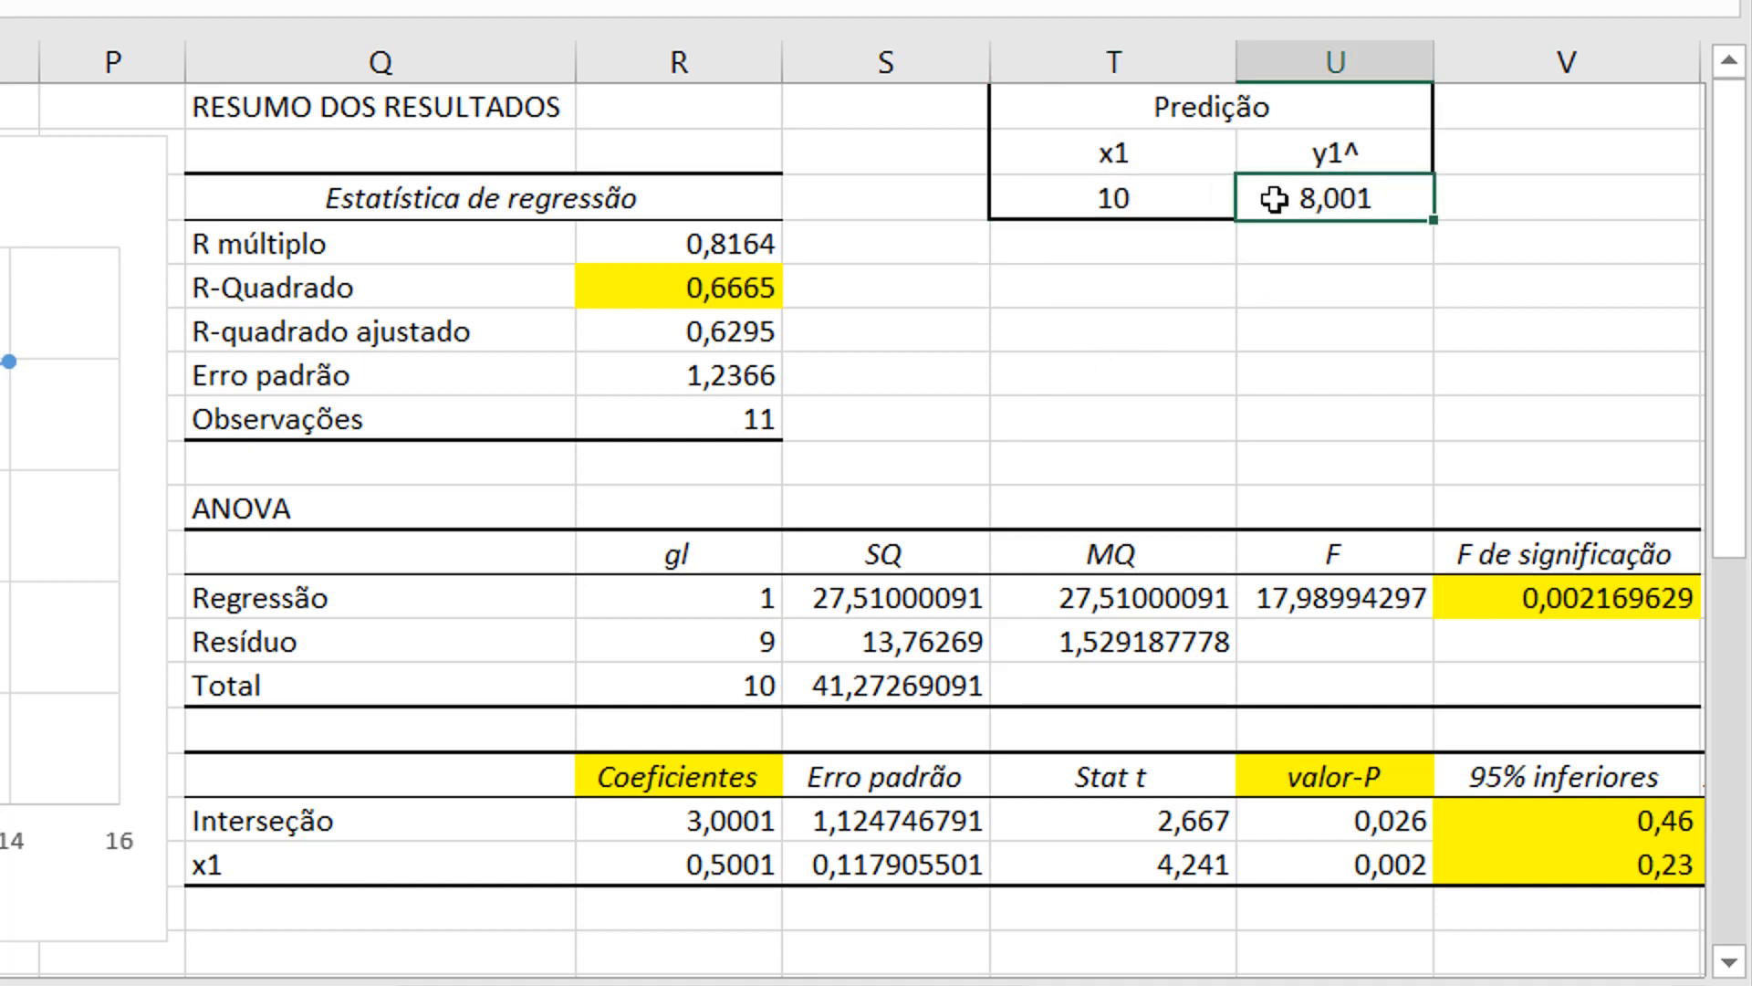
- Enter the header "Resíduo" below the prediction block and move it to U5, leaving U6 empty
left_click(1122, 278)
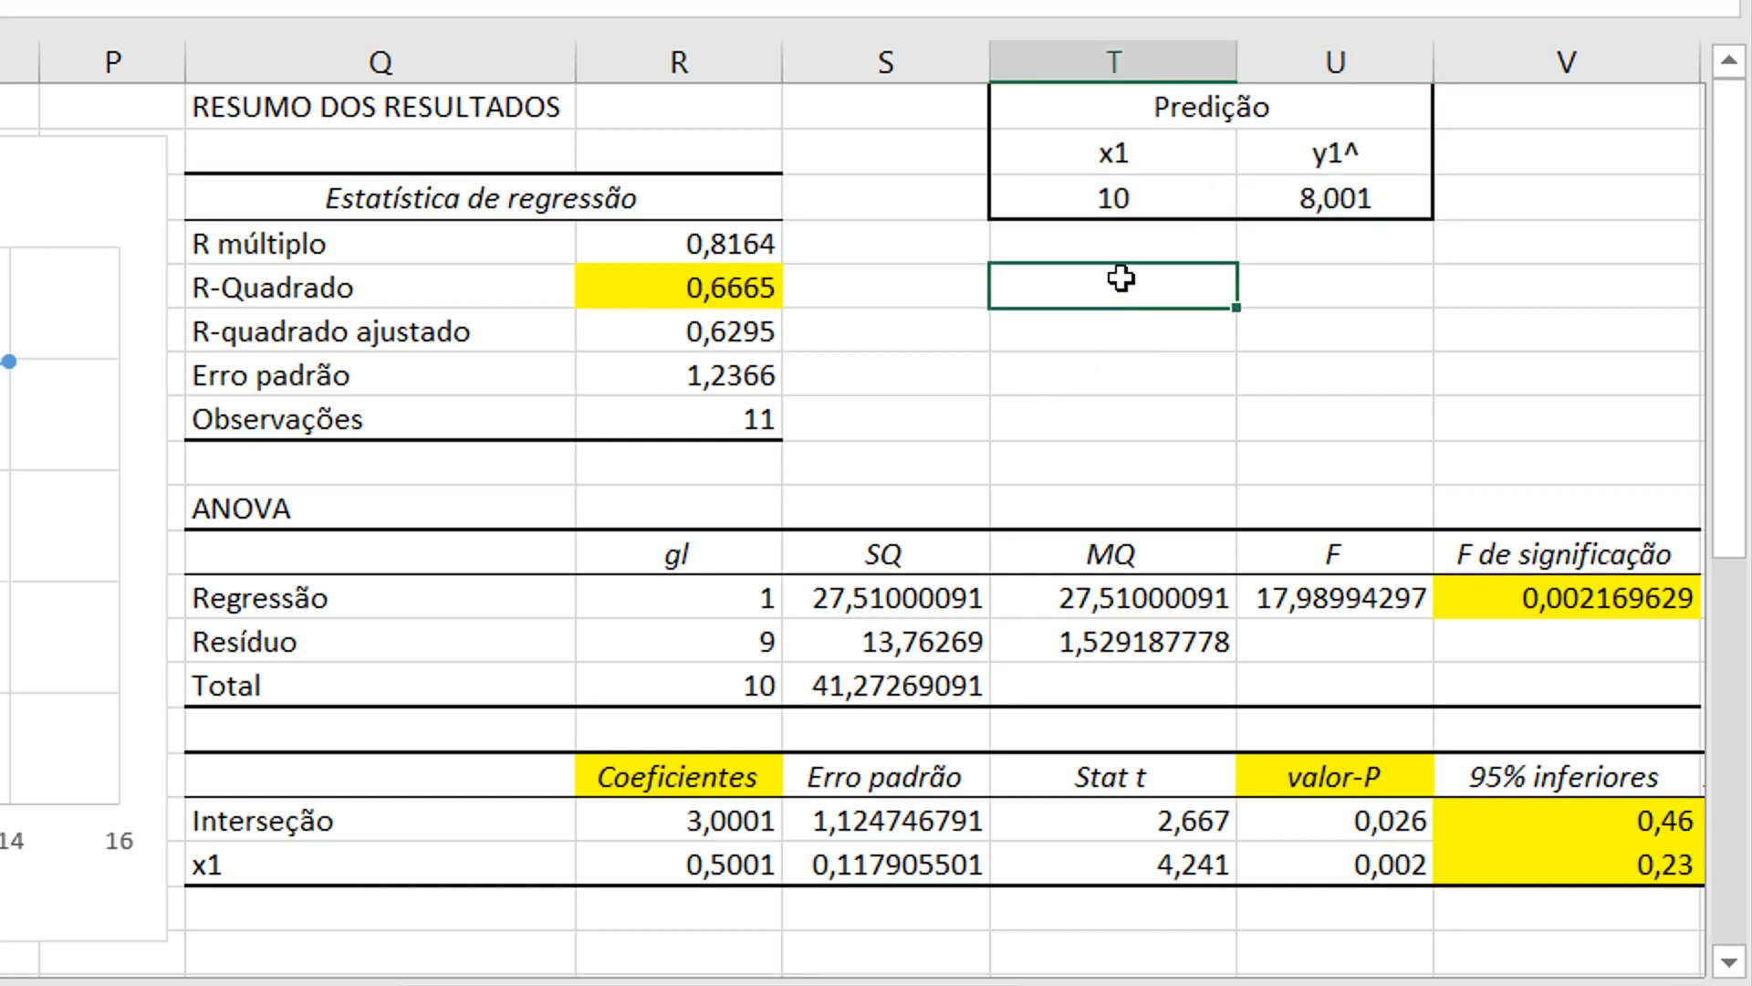
type("Resí")
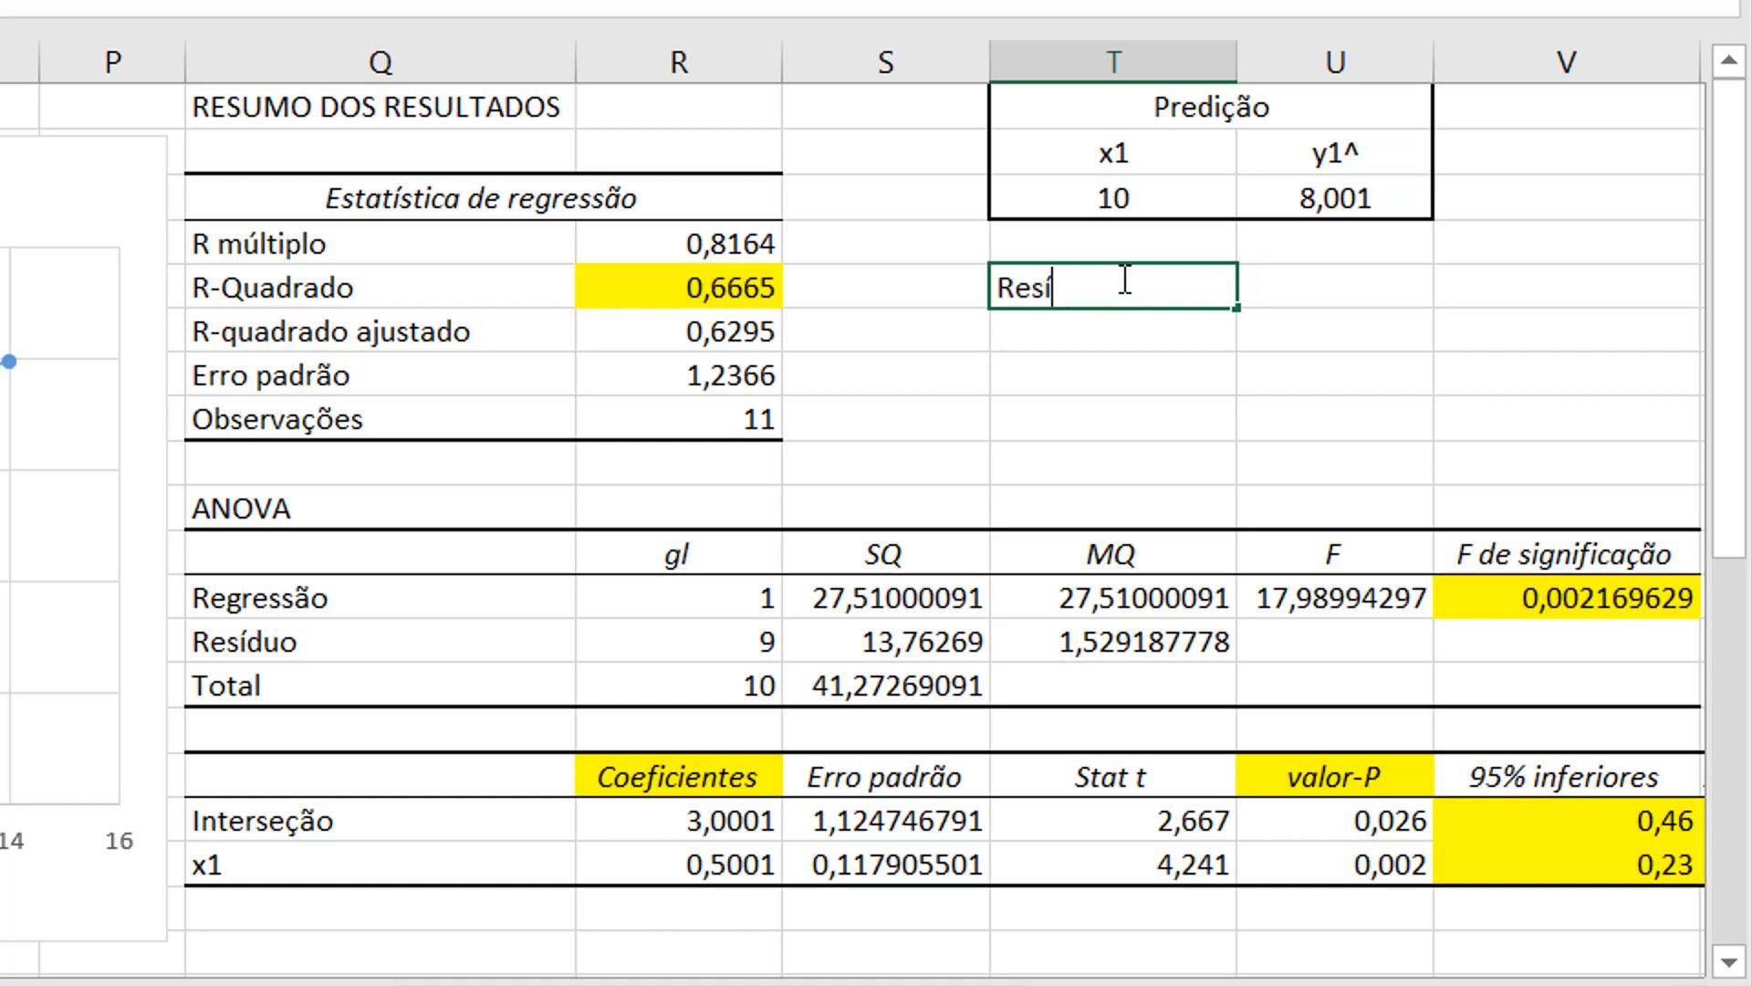
type("duo")
key("Return")
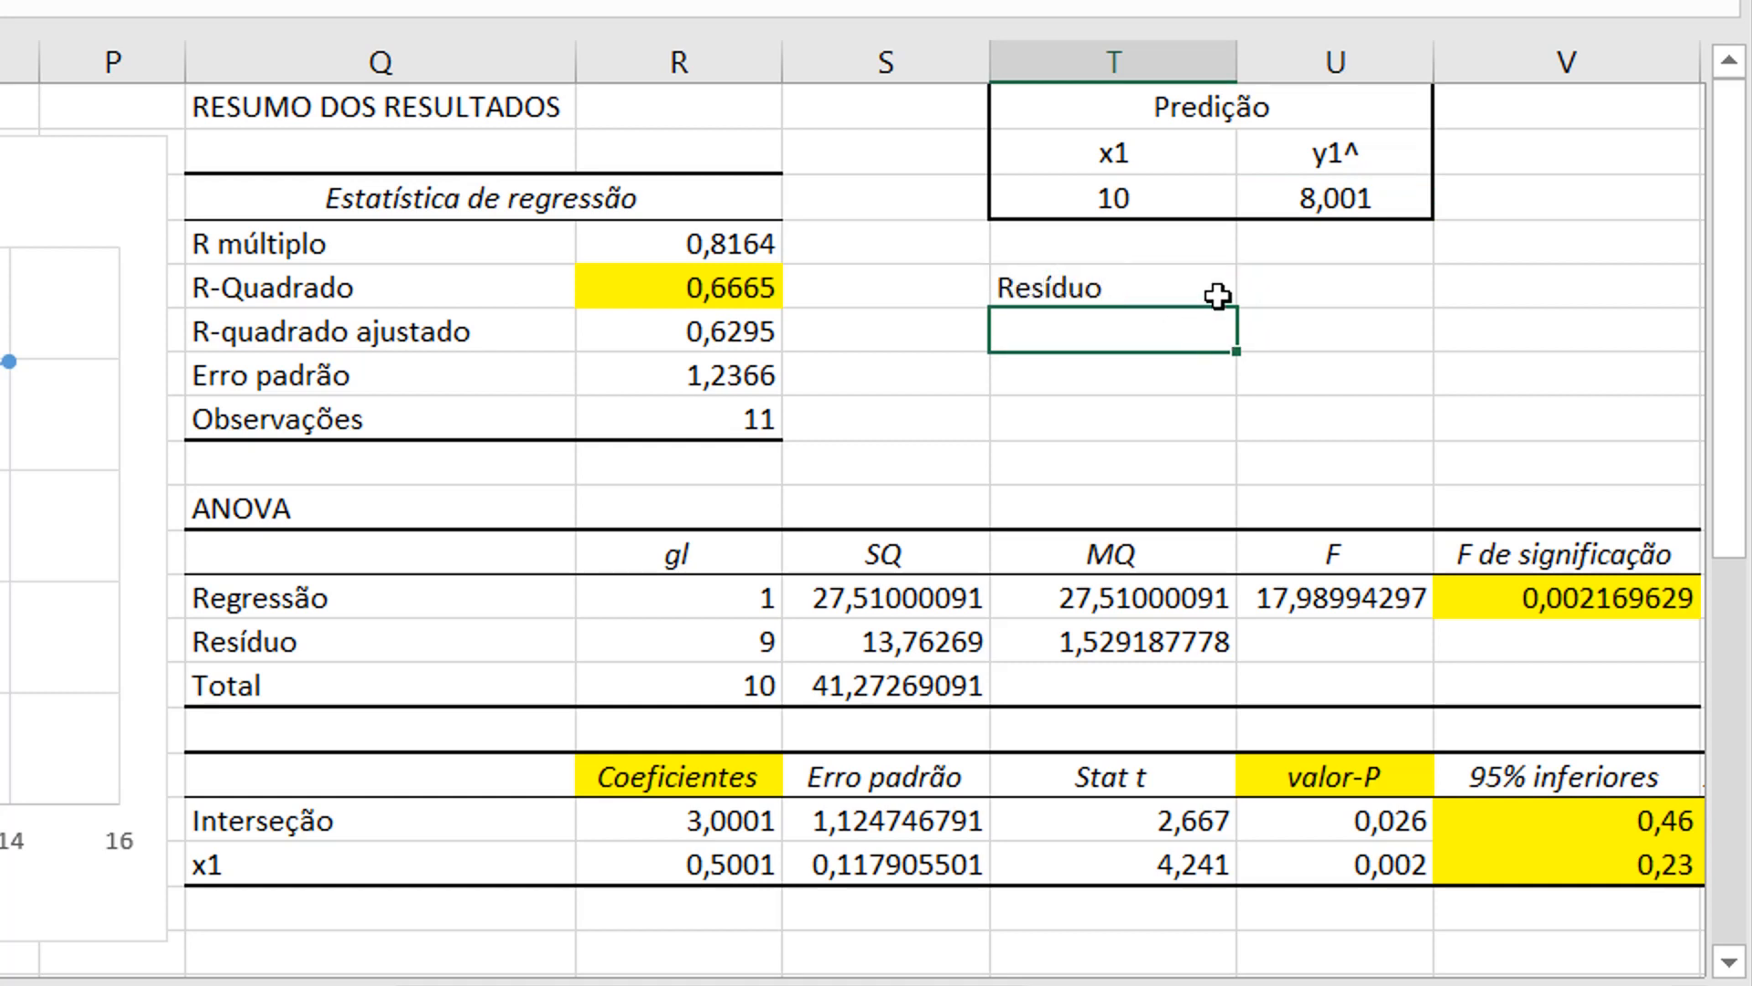
left_click(1172, 301)
left_click_drag(1172, 301, 1350, 301)
left_click(1342, 329)
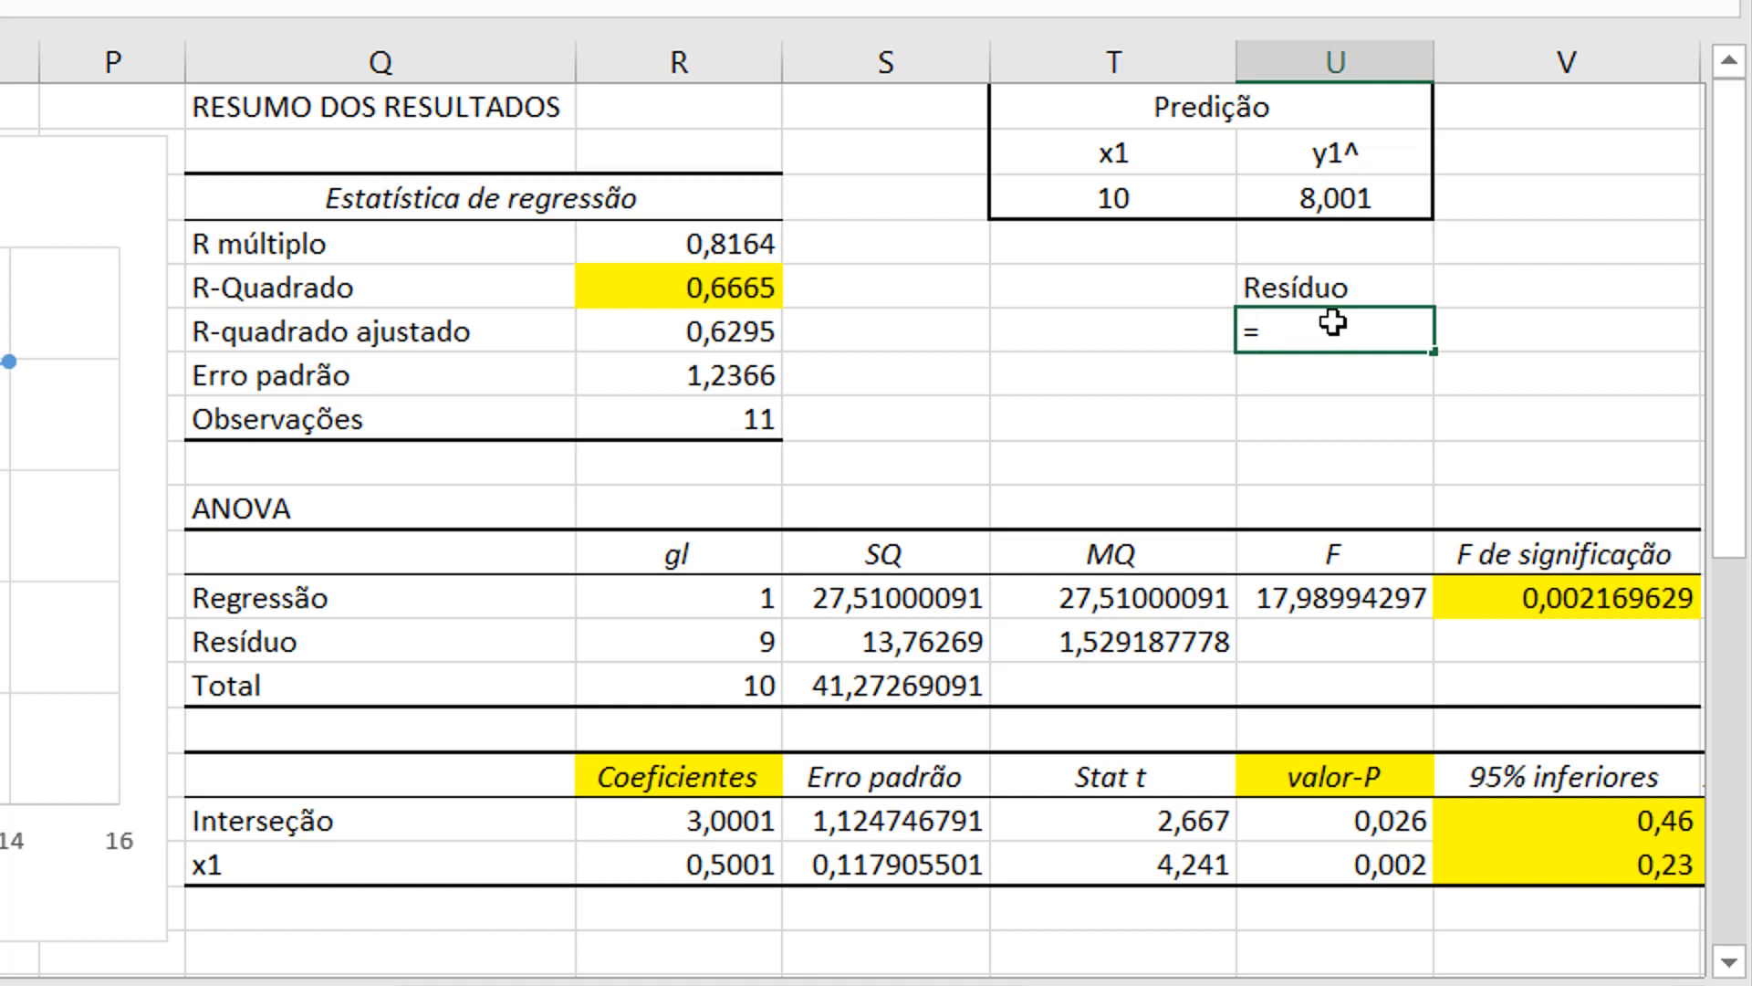
key("BackSpace")
- Add the header "y" in T5 and centre the cells T5:U6
left_click(1066, 286)
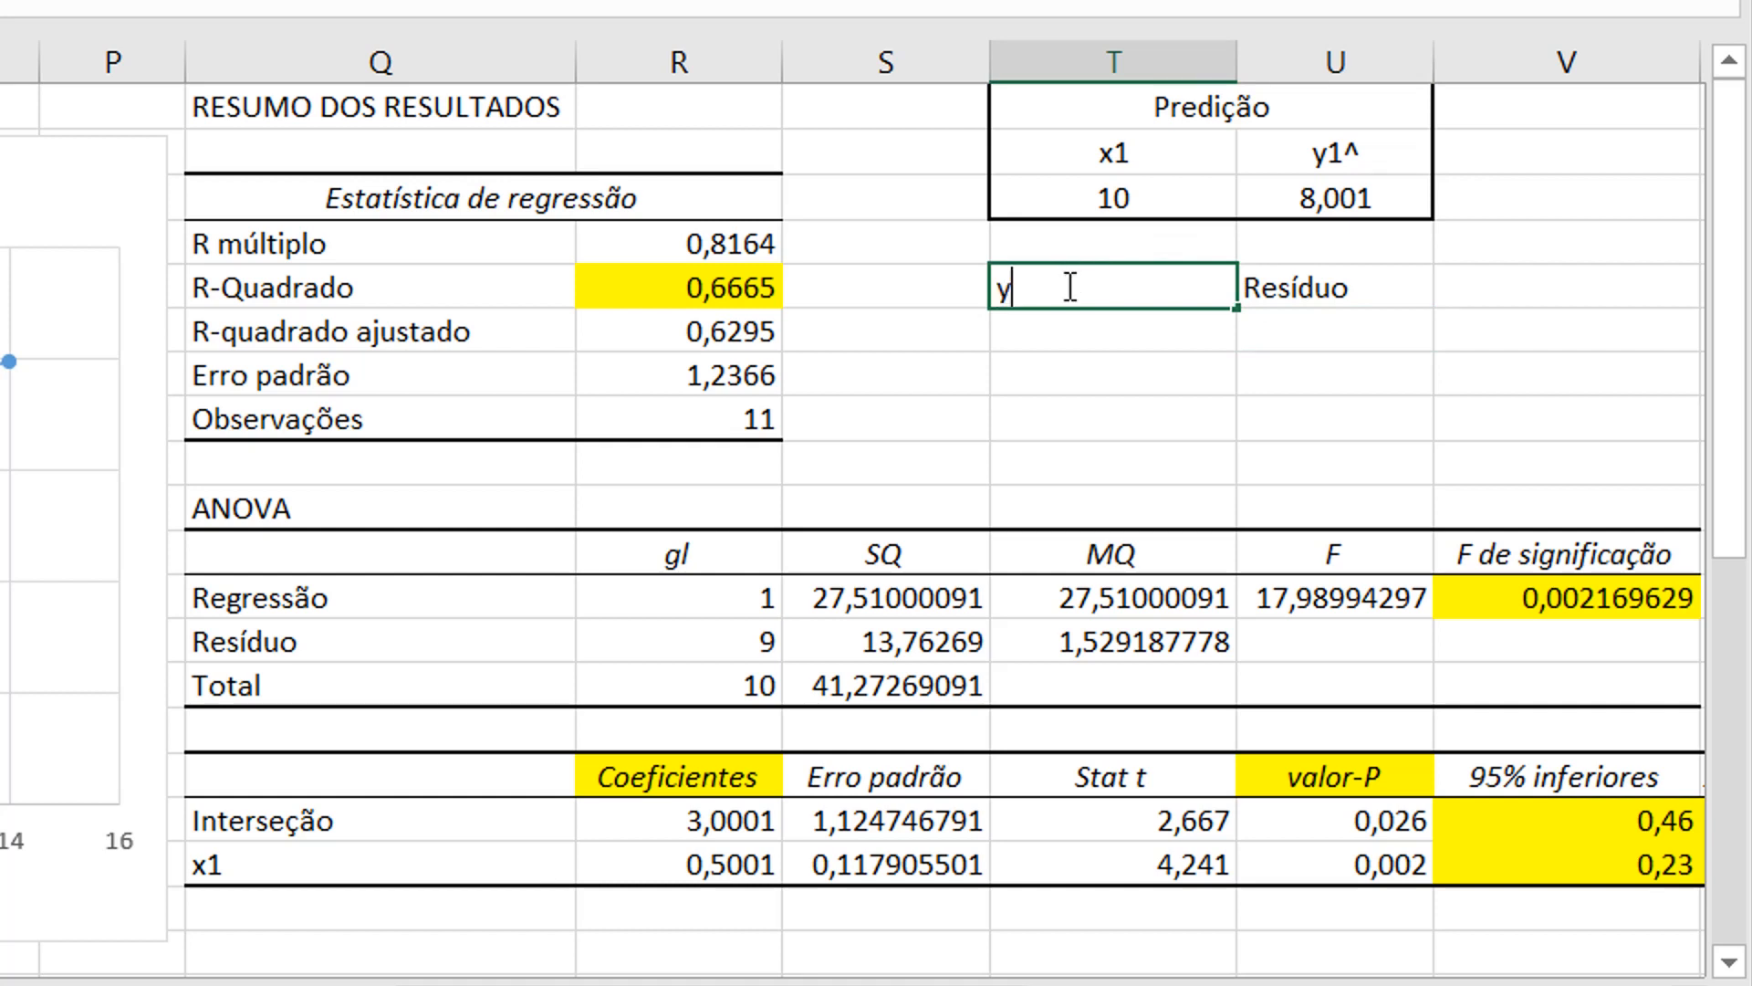
type("y")
key("Return")
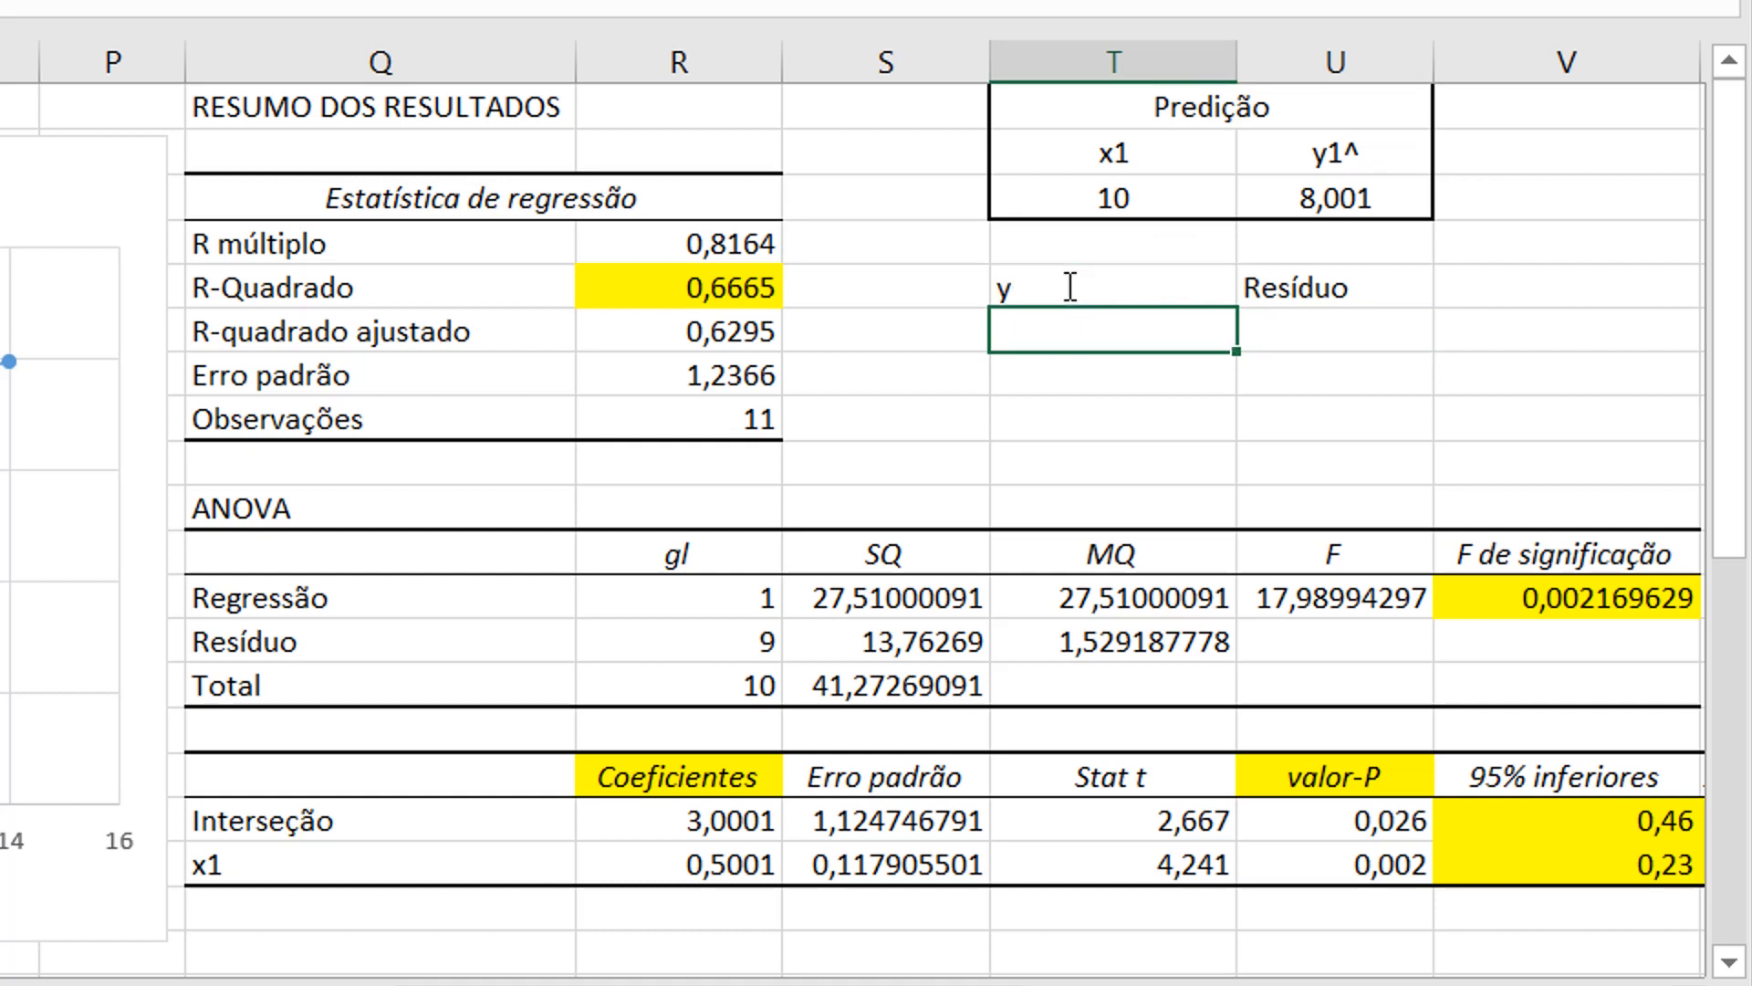
left_click_drag(1103, 286, 1249, 327)
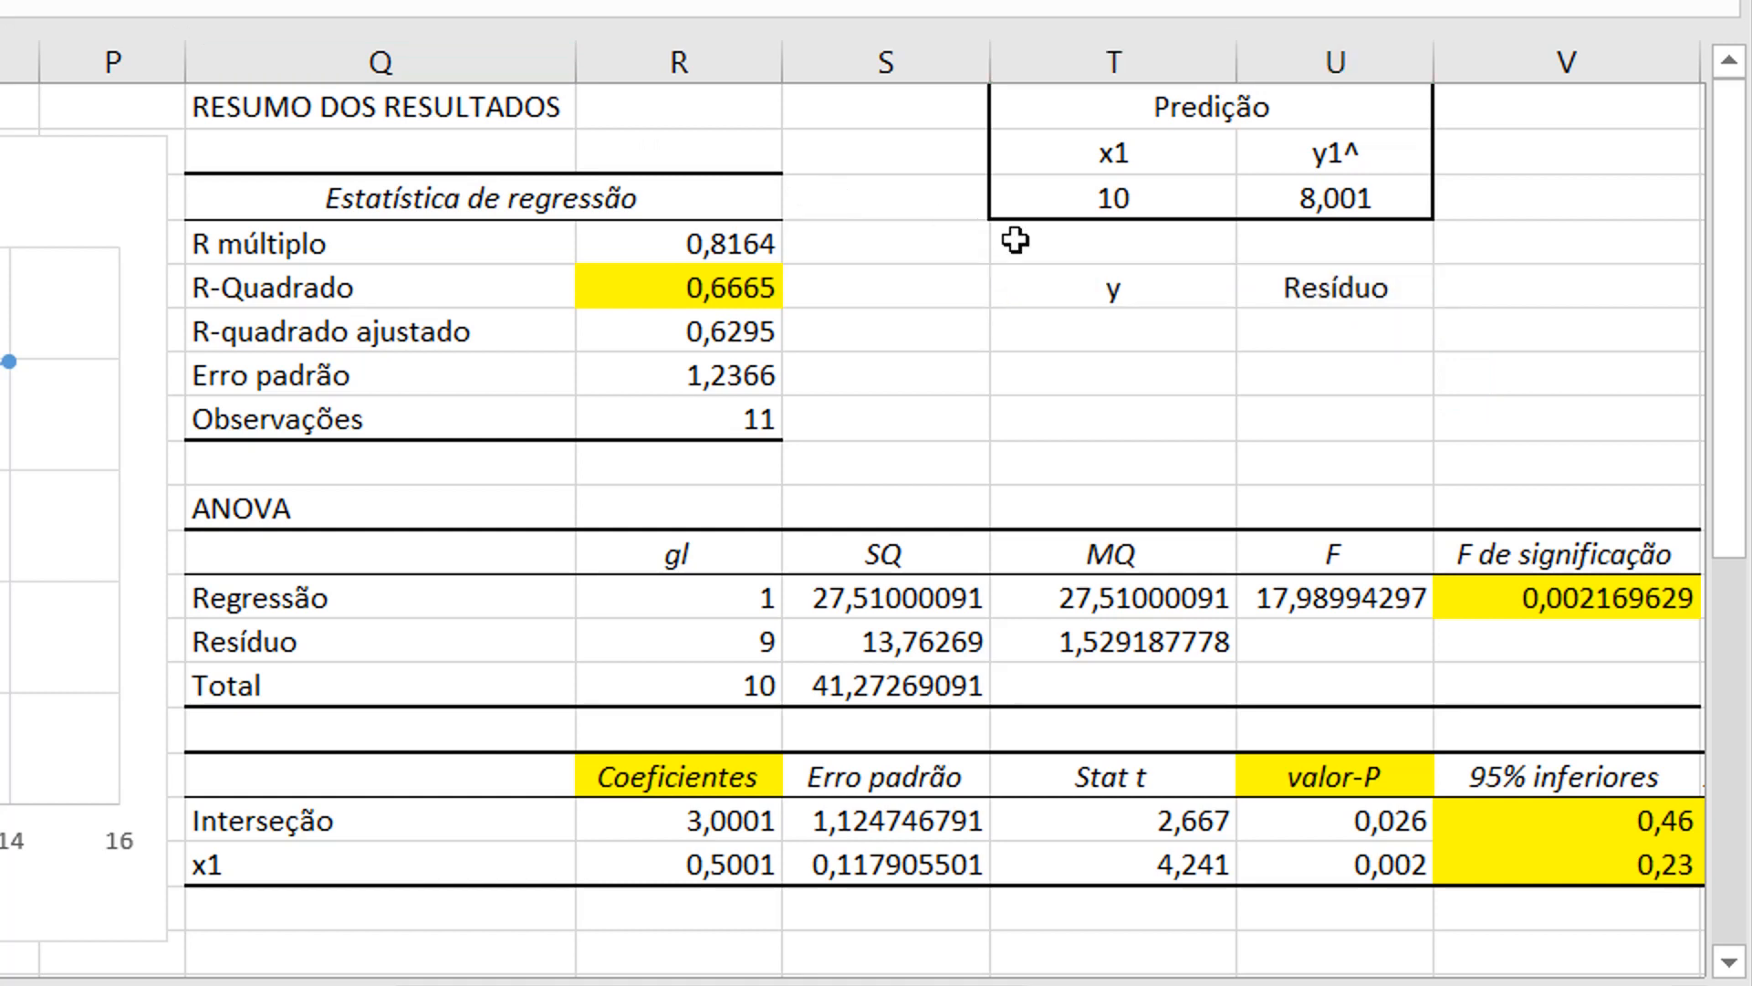
- Enter the observed value 8,04 in T6 and compute the residual in U6 as =T6-U3
left_click(1127, 339)
type("8,04")
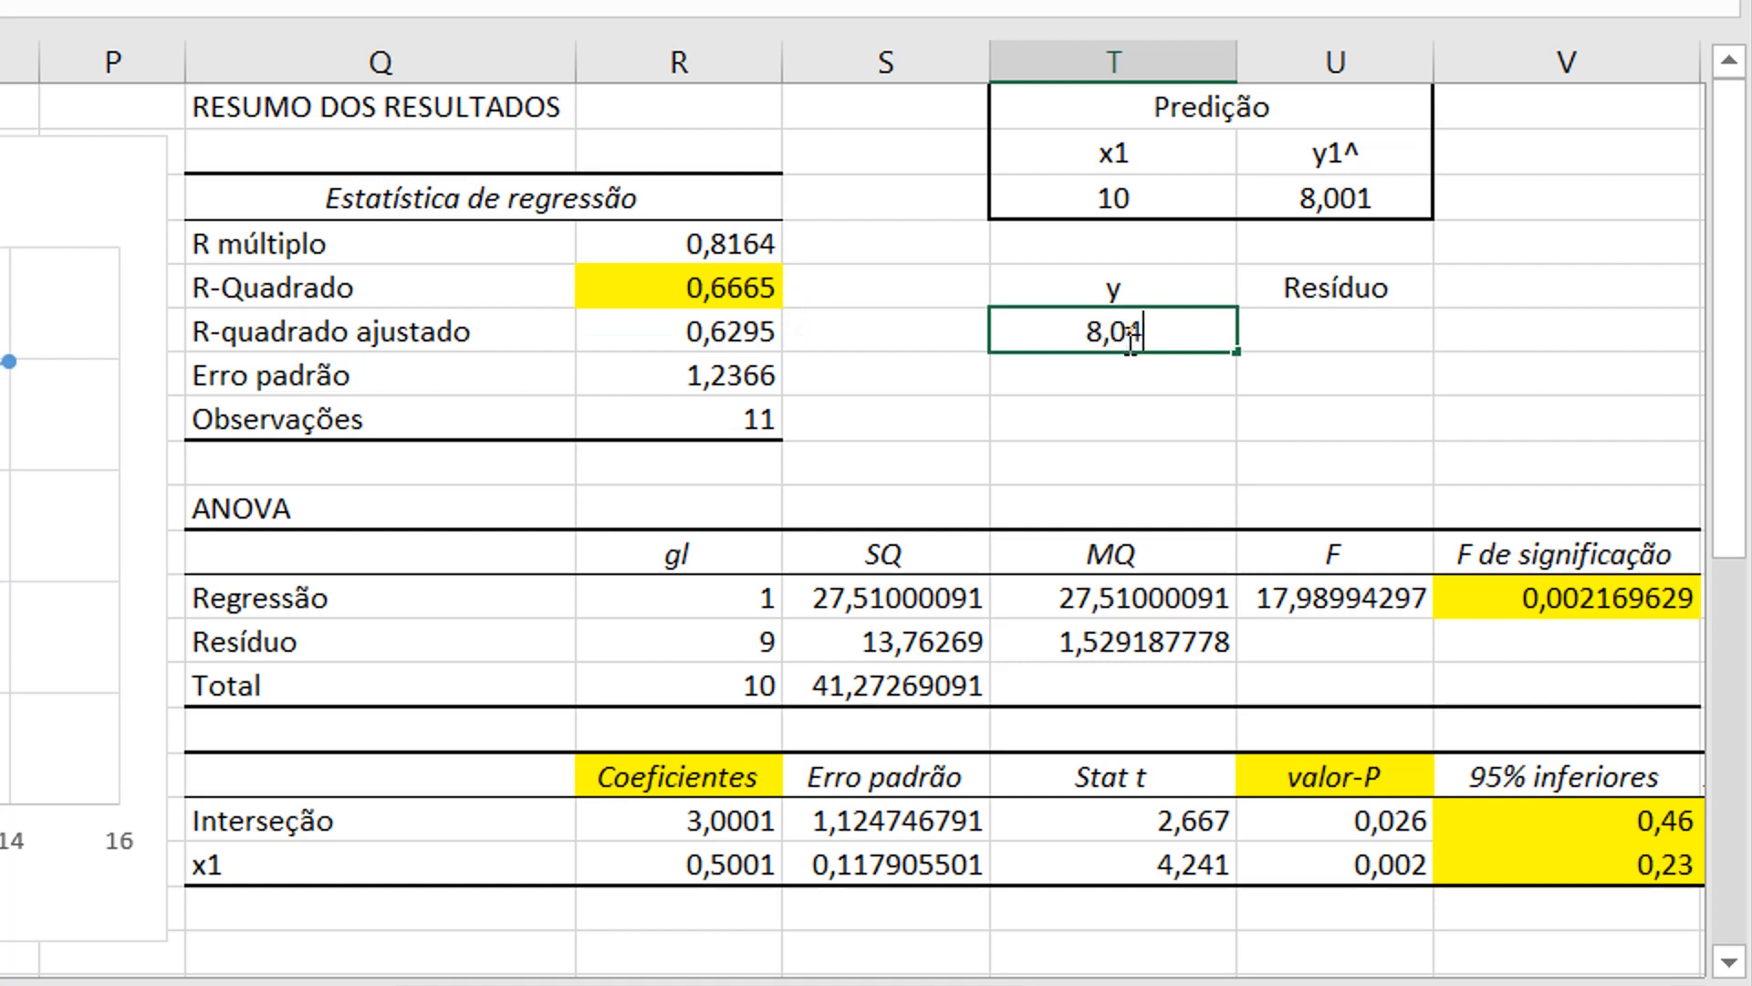
key("Return")
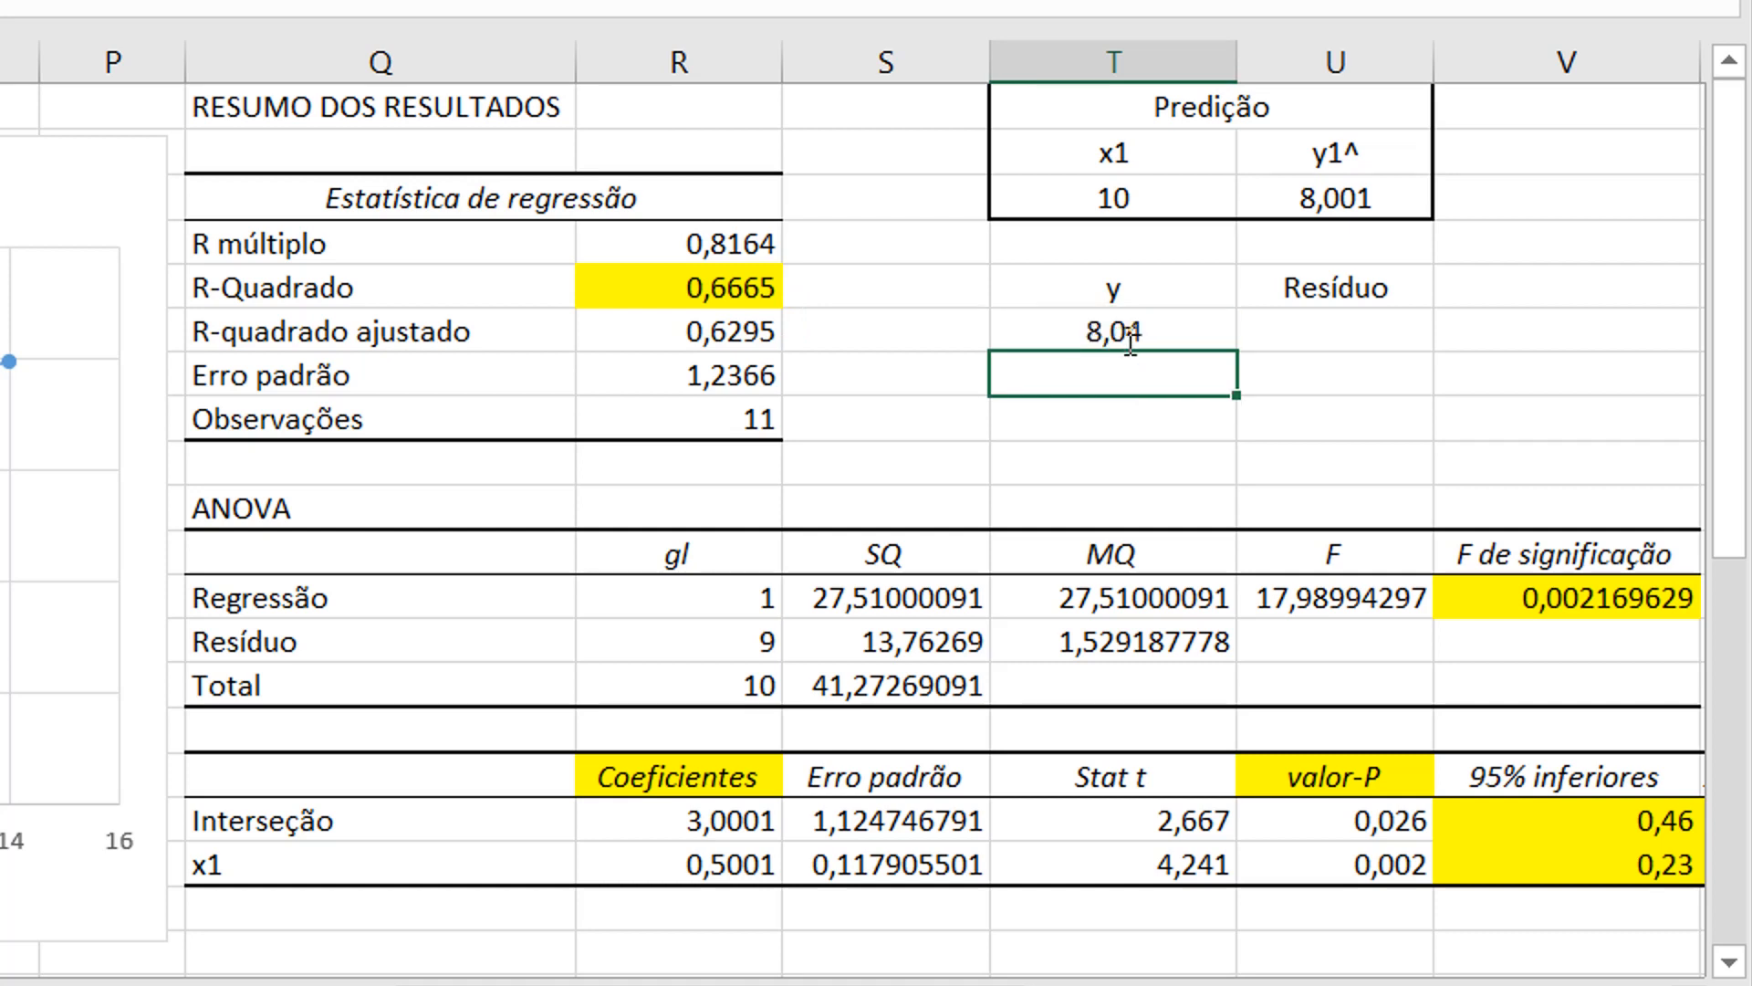
left_click(1342, 336)
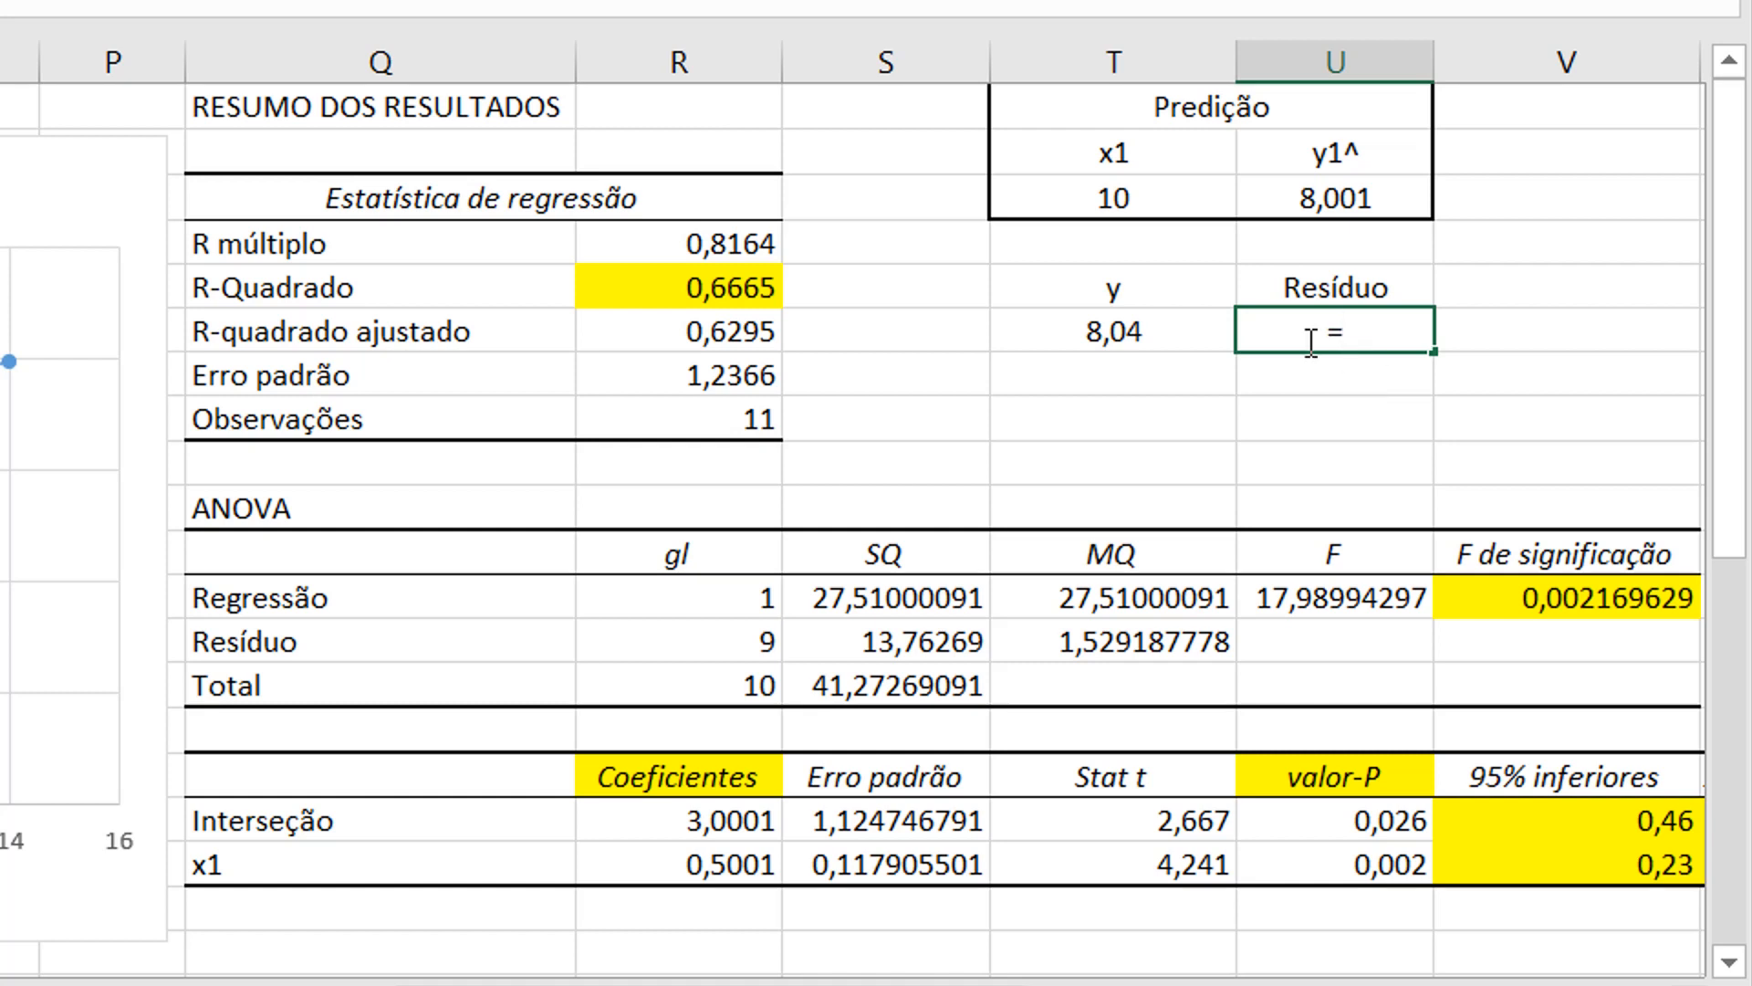
left_click(1132, 325)
type("-")
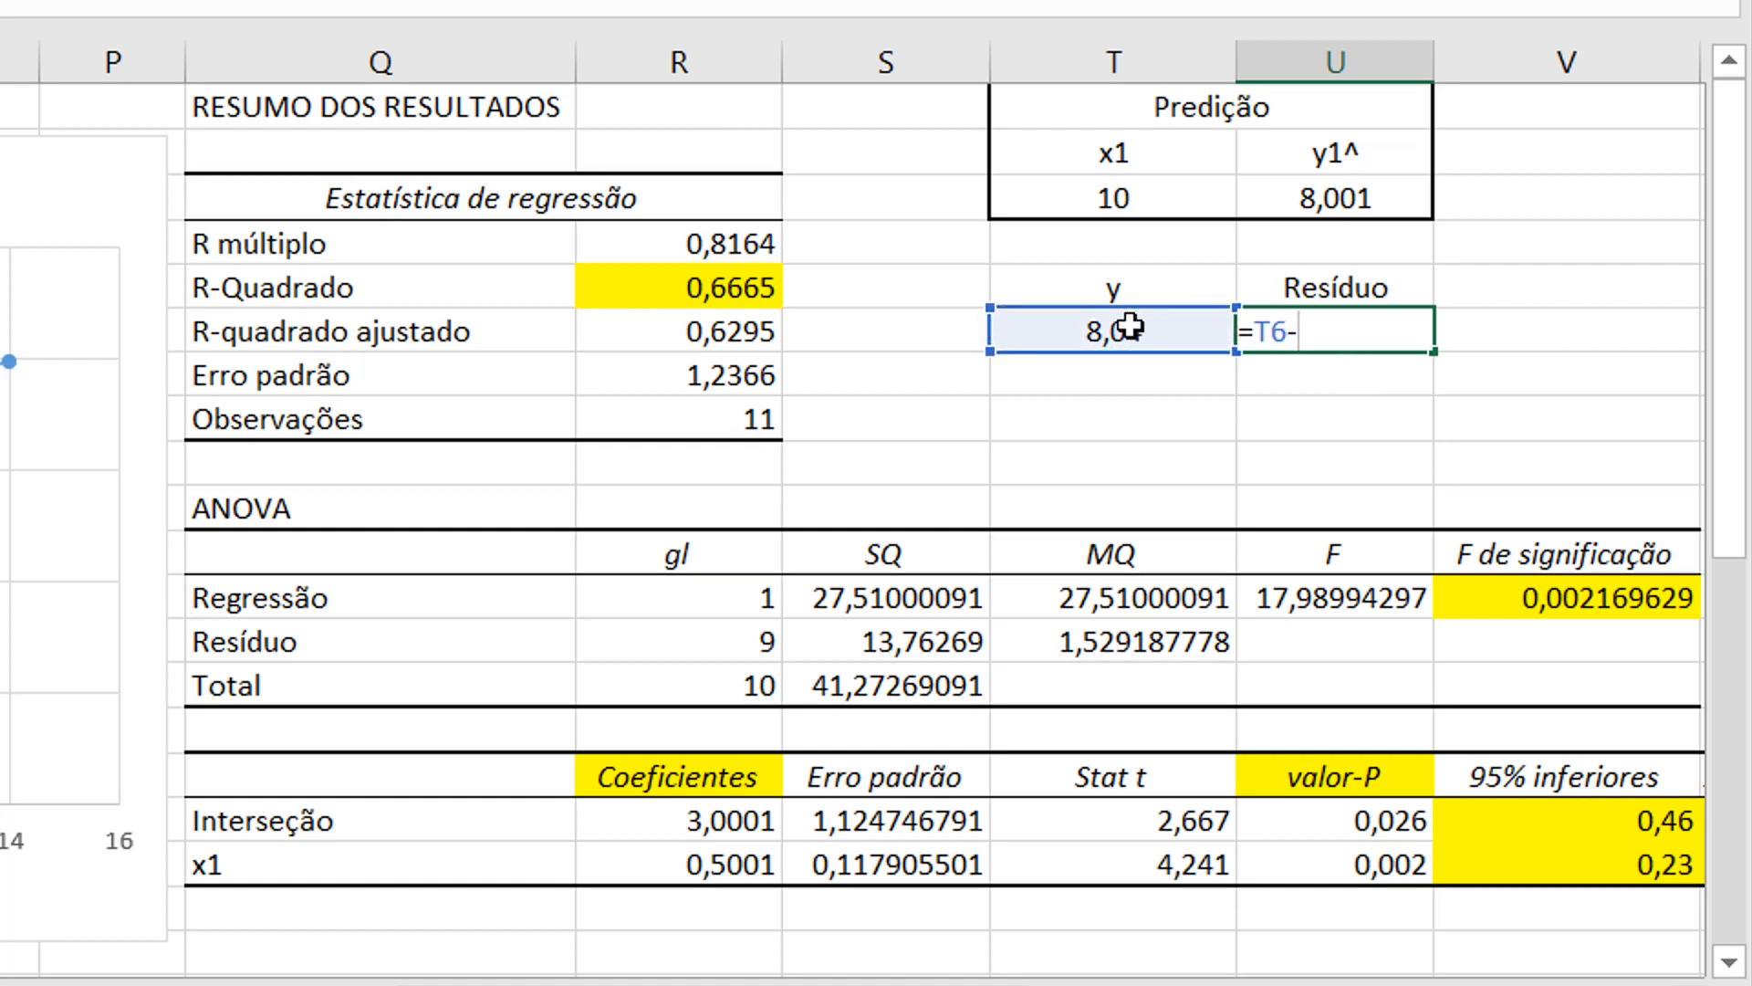
left_click(1340, 201)
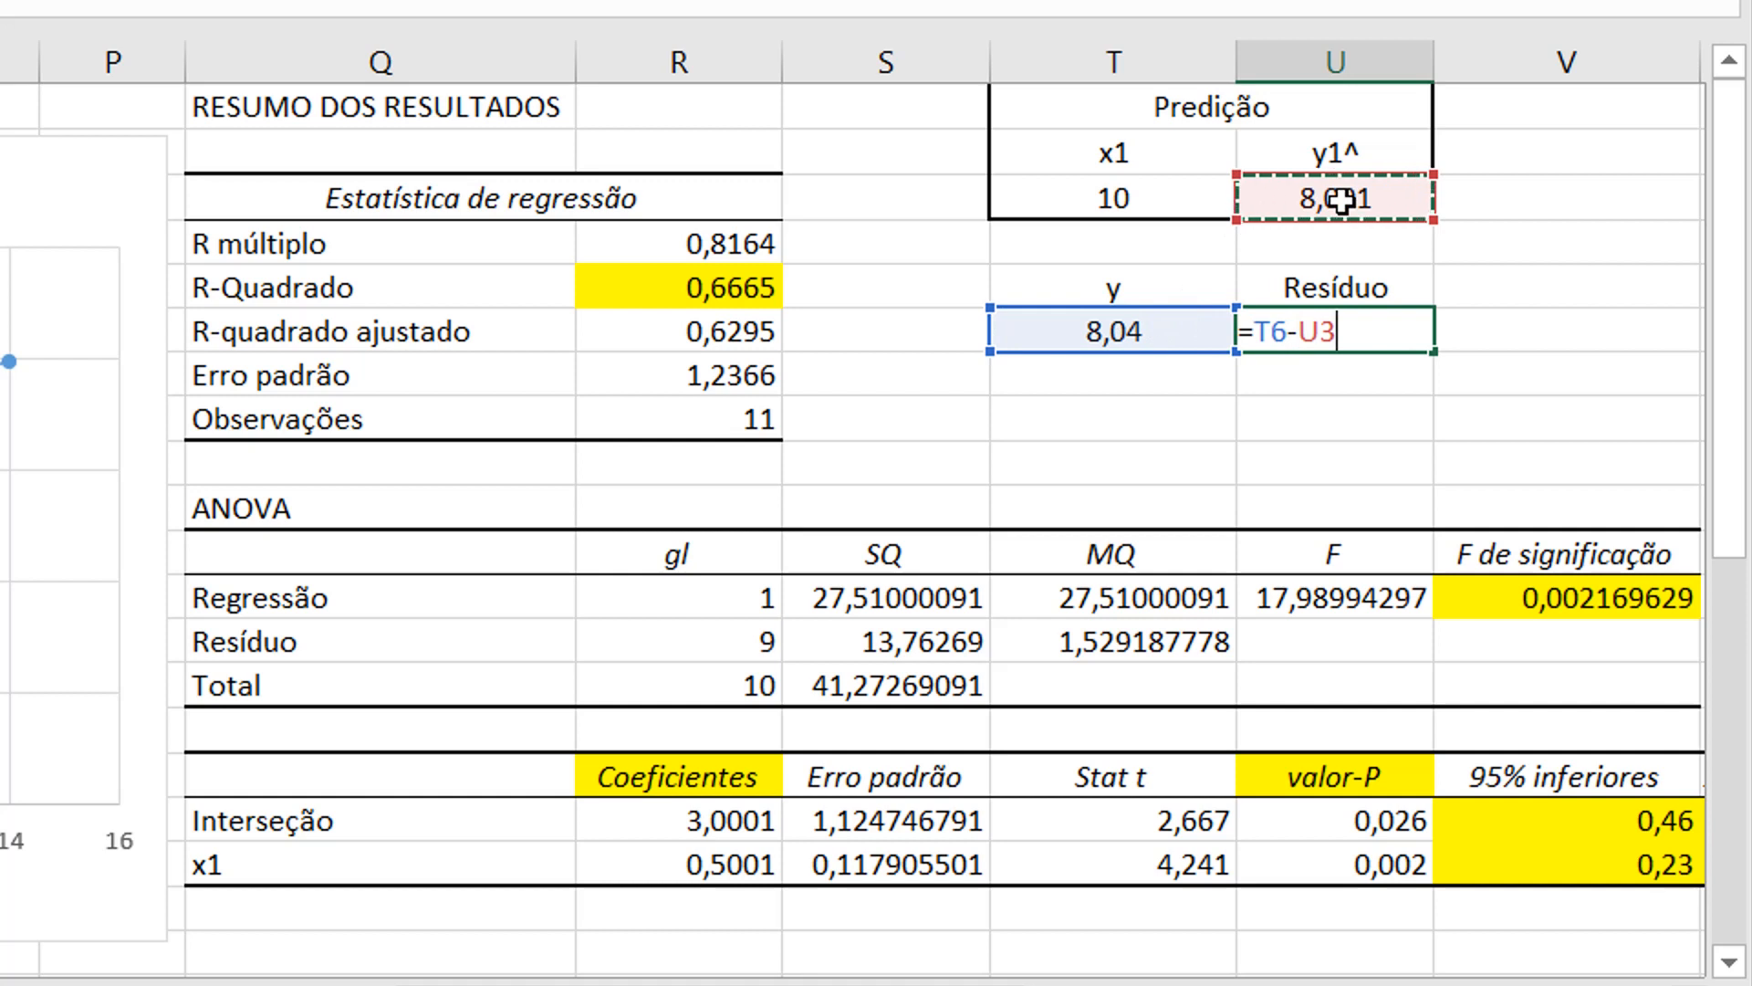
key("Return")
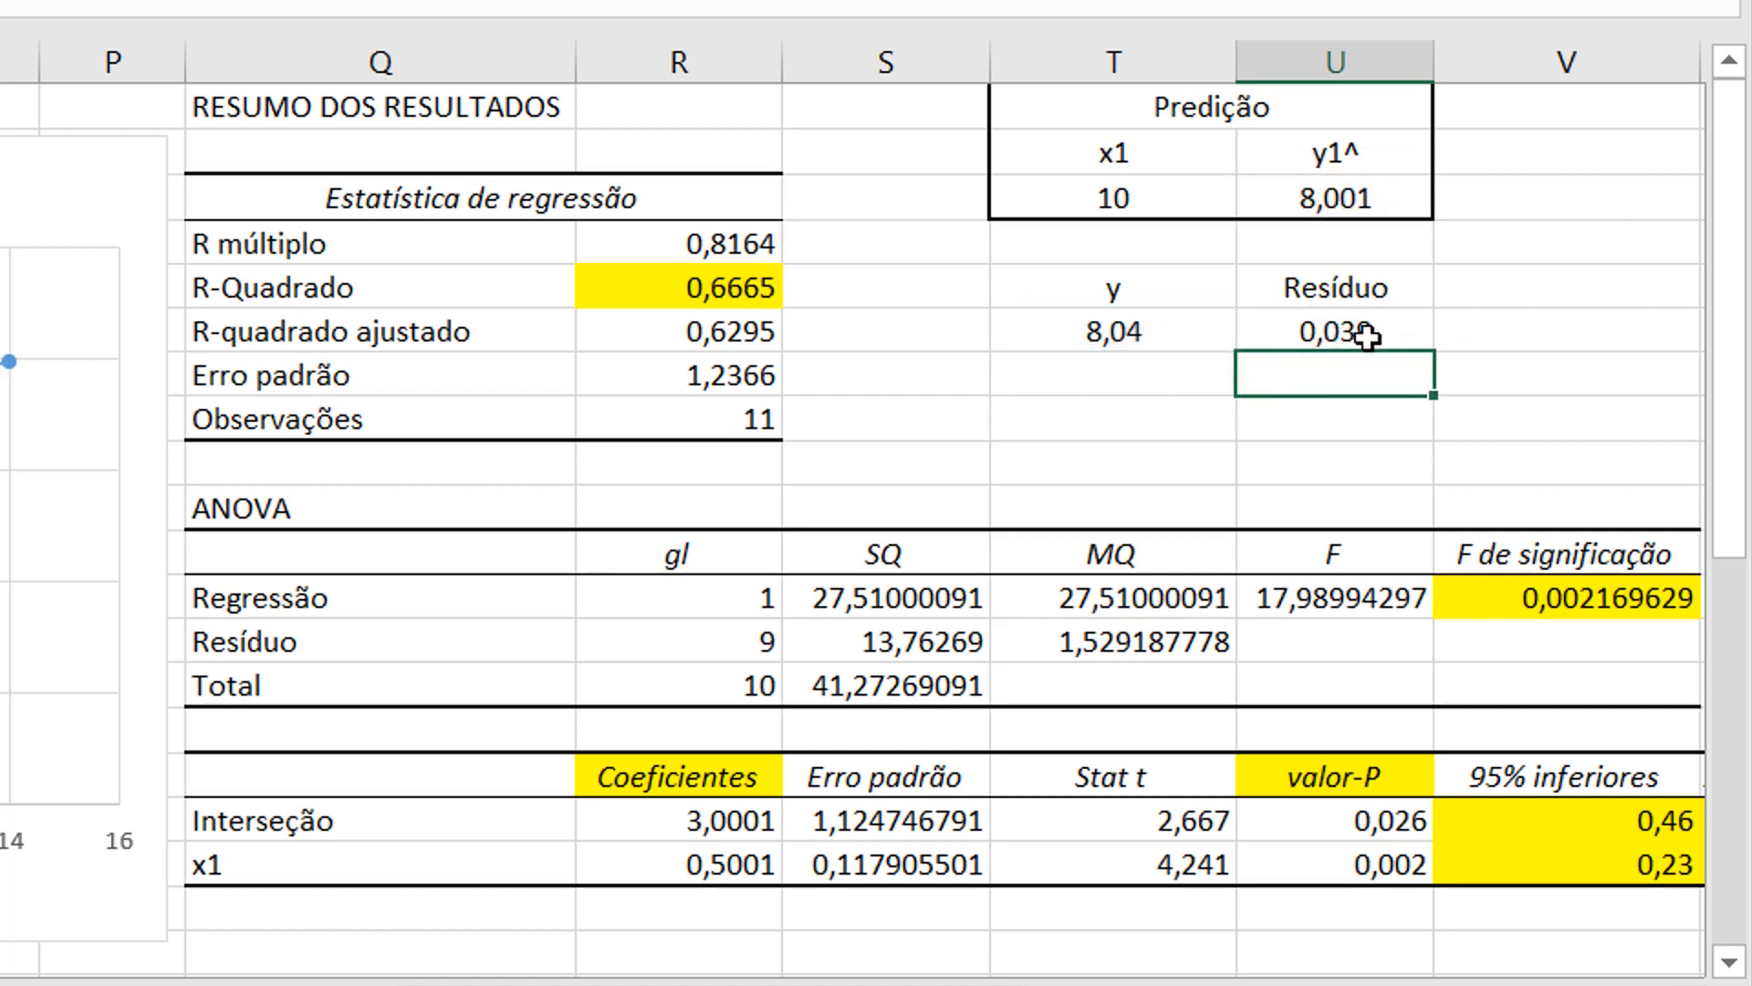
- Put a thick outside border around T5:U6 and change the header in T5 to "y1"
left_click_drag(1171, 287, 1303, 317)
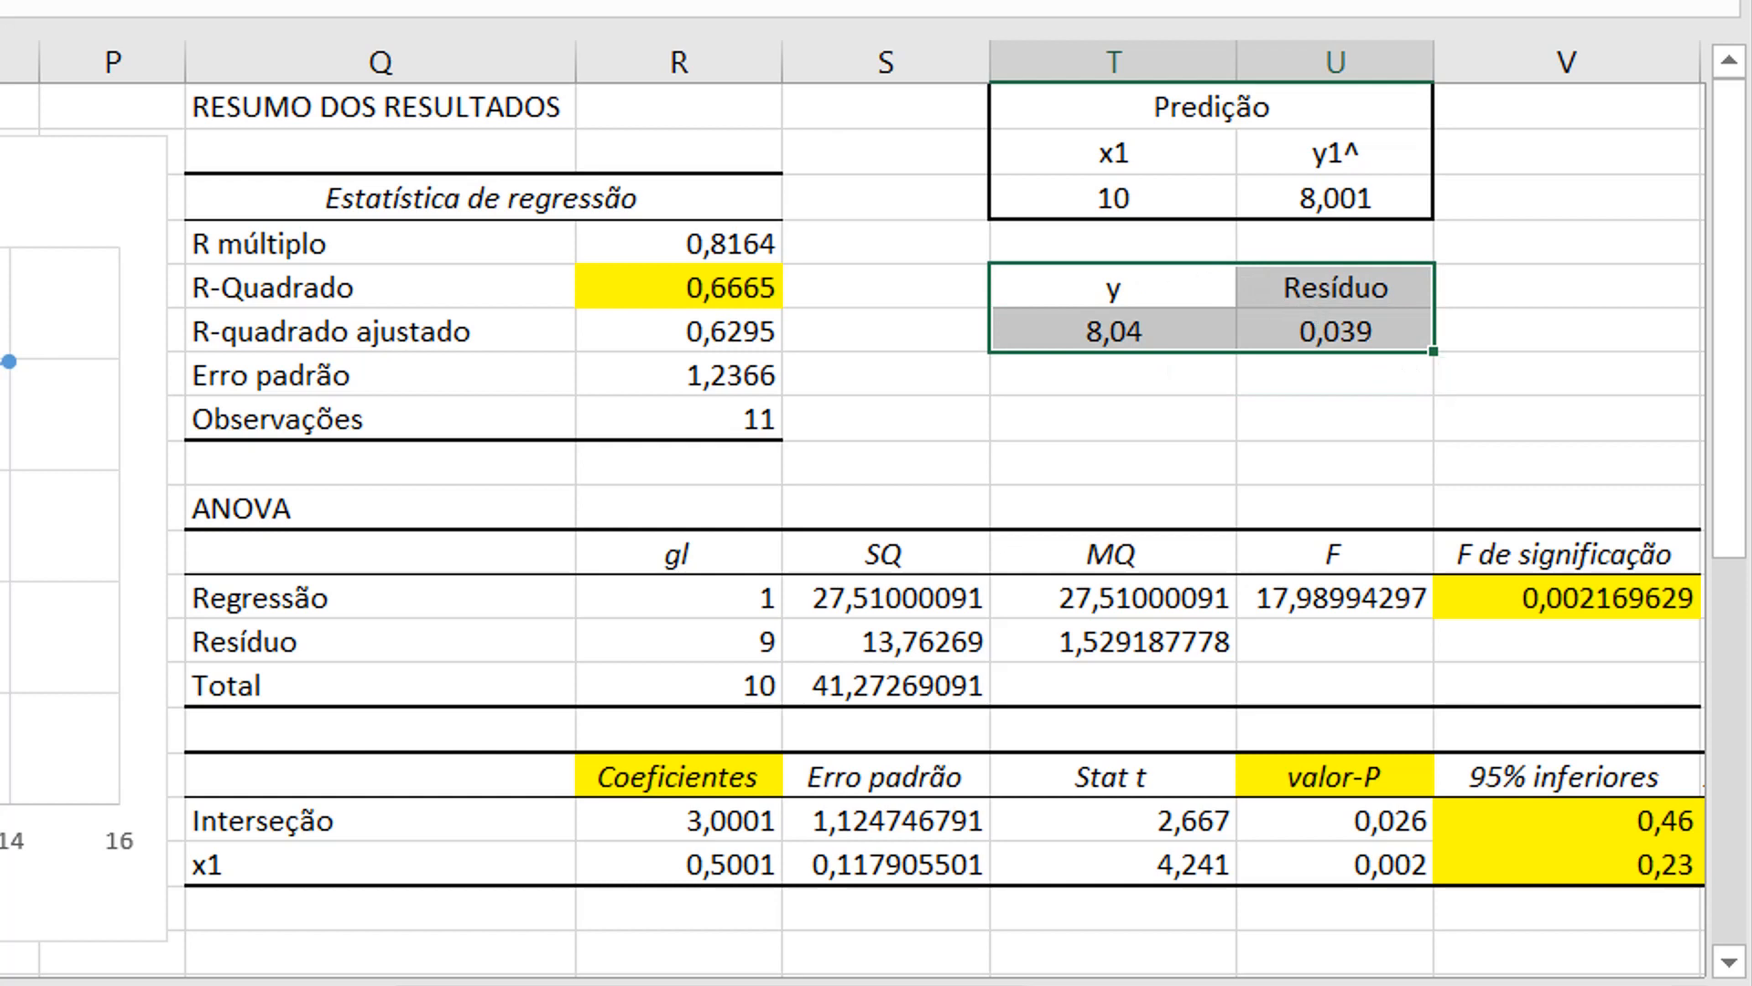
left_click(1146, 344)
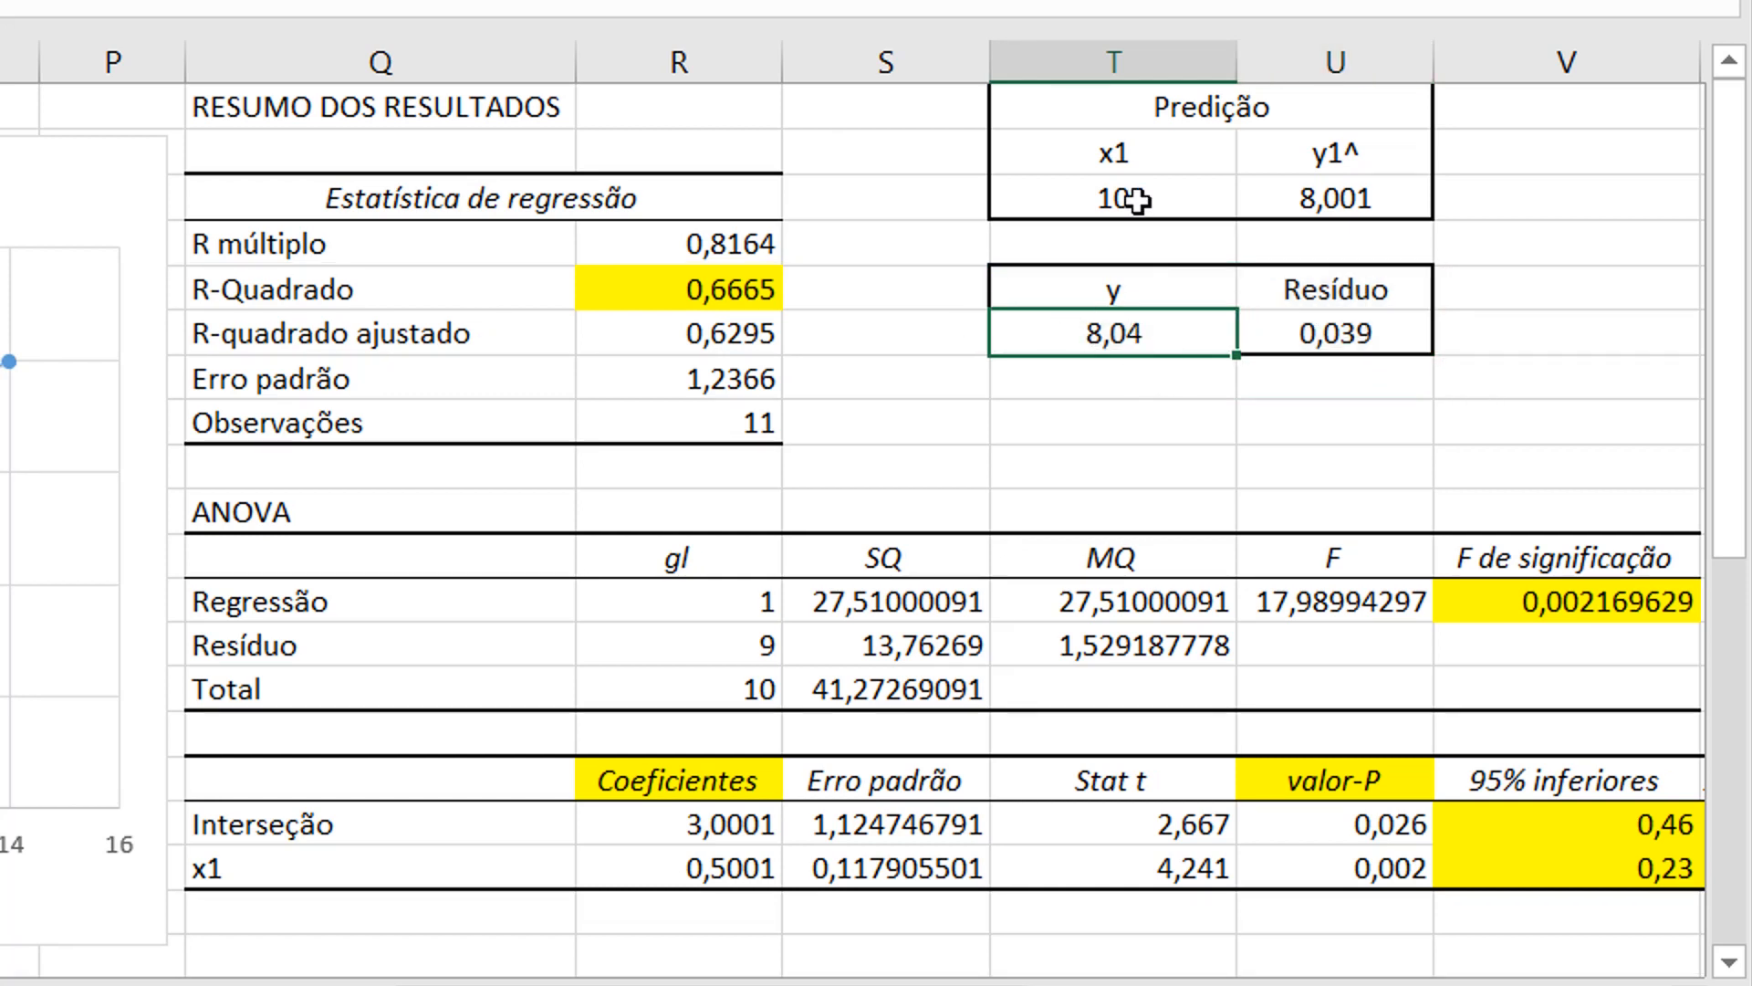
double_click(1140, 290)
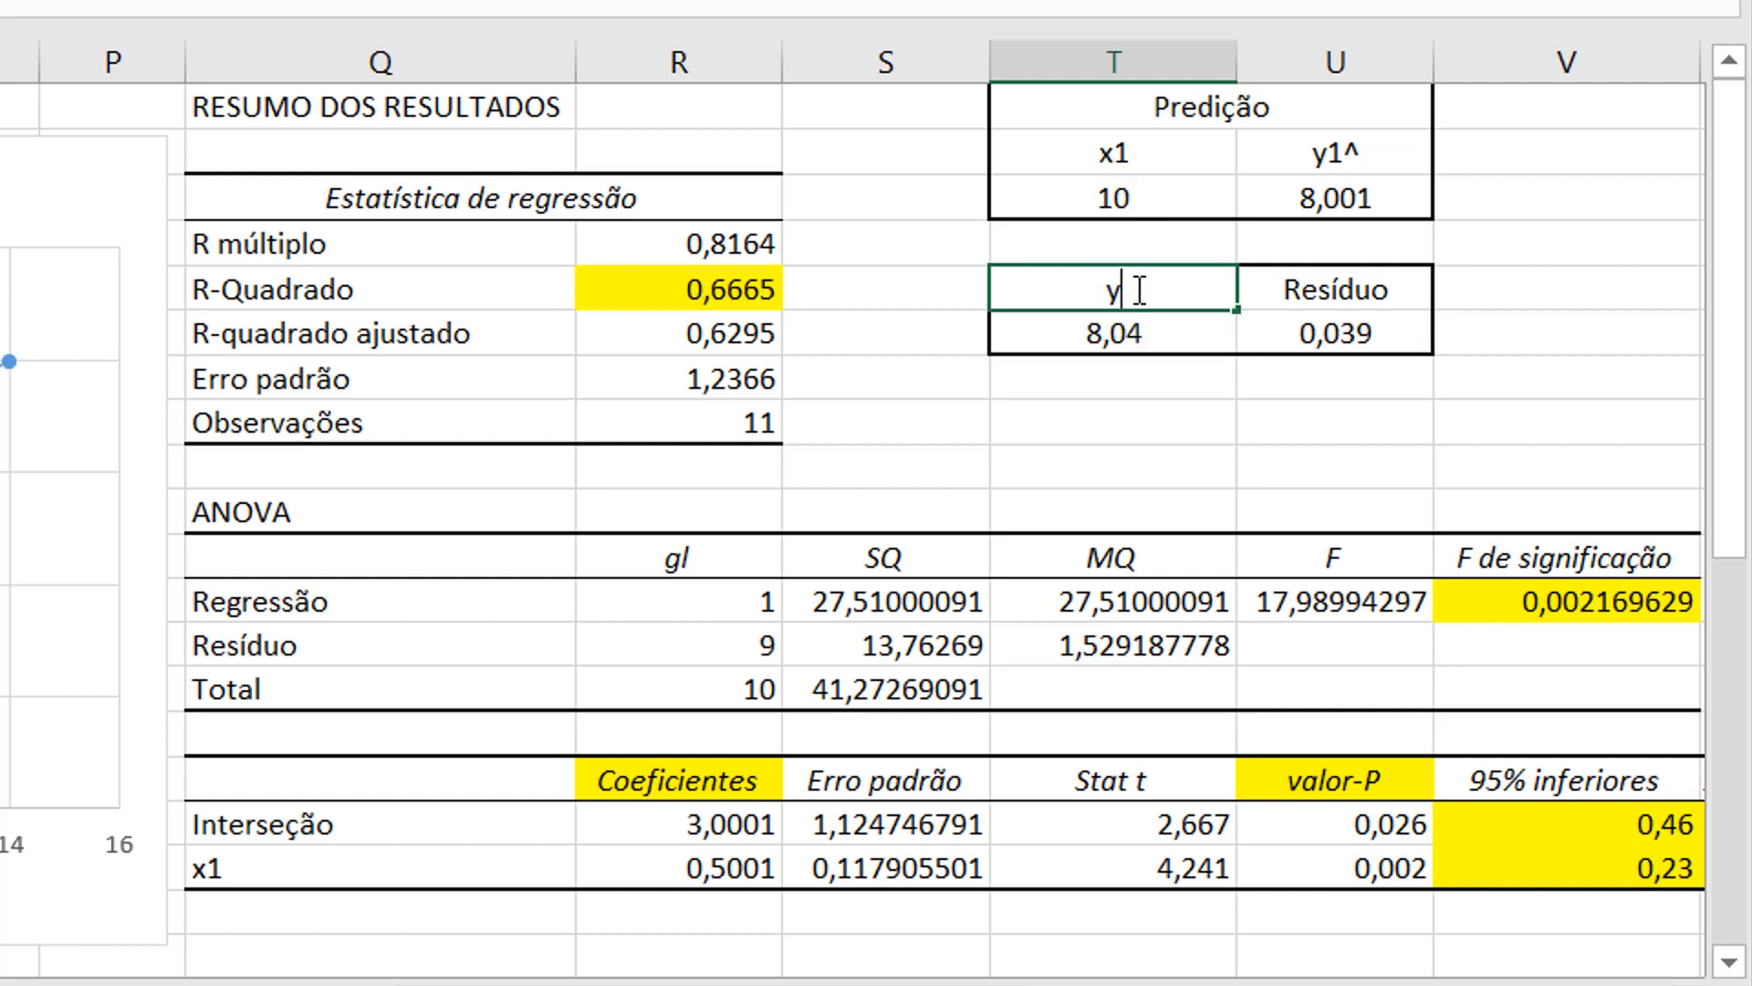
type("1")
key("Return")
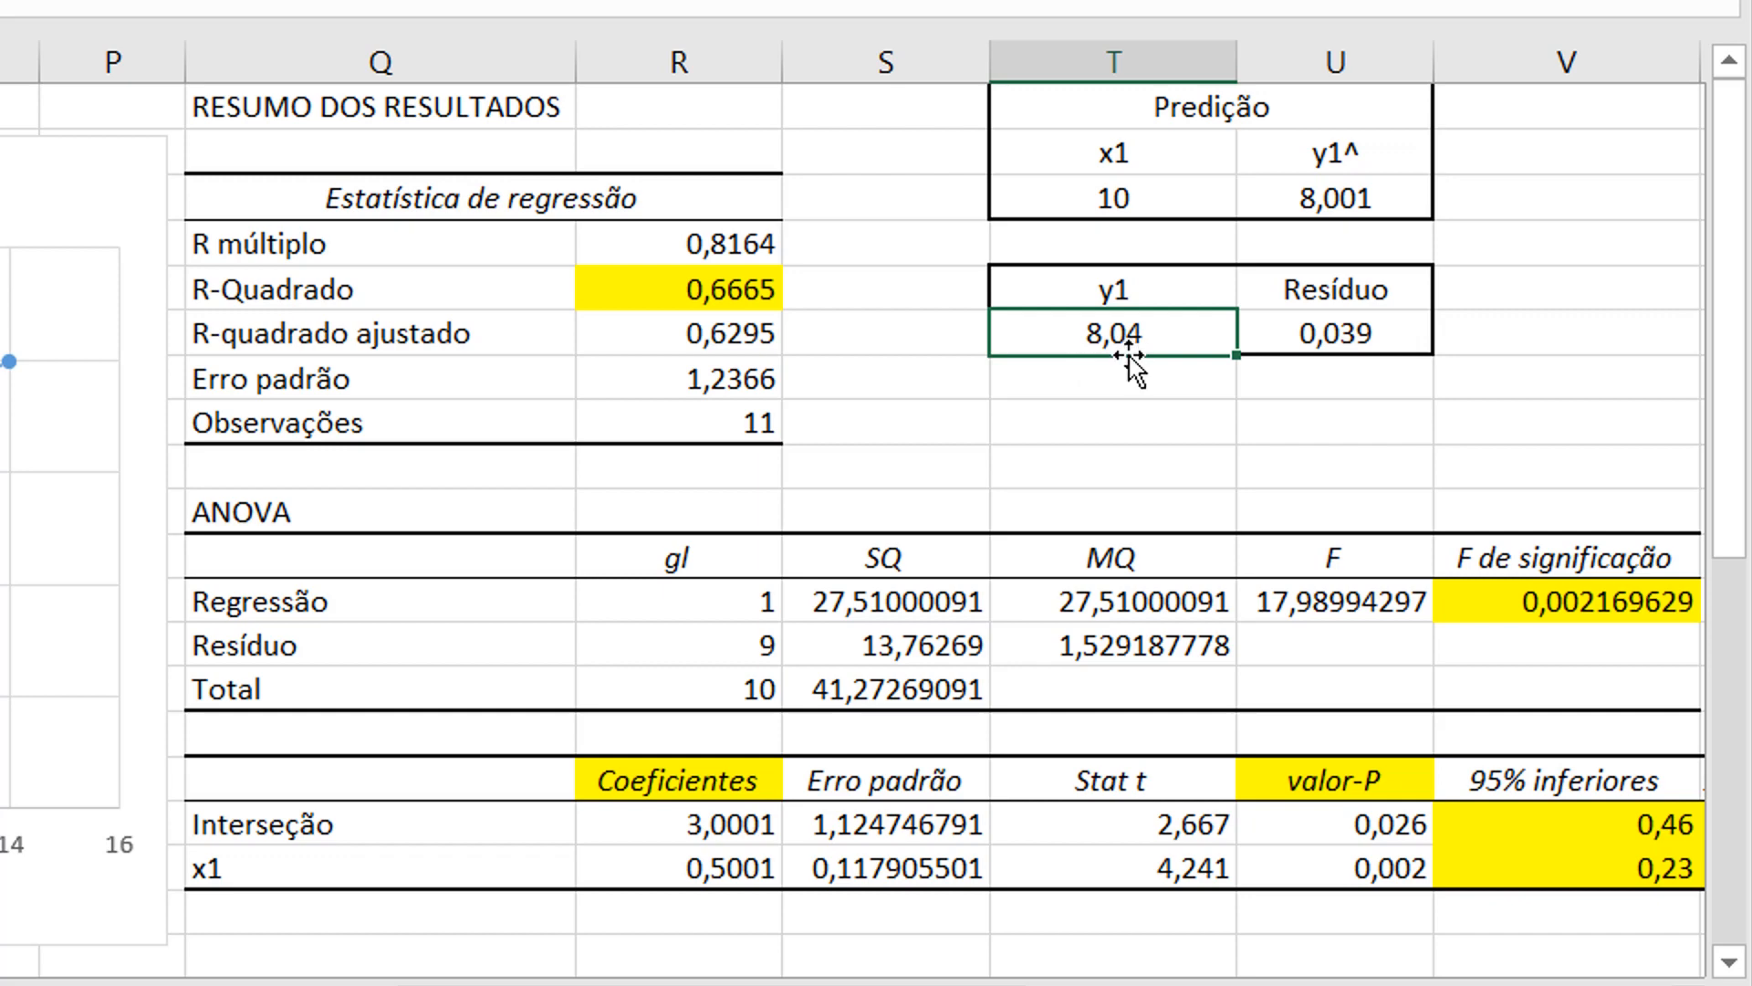
- Compare the calculated prediction and residual with observation 1 in the RESULTADOS DE RESÍDUOS table
scroll(1122, 485, "down", 4)
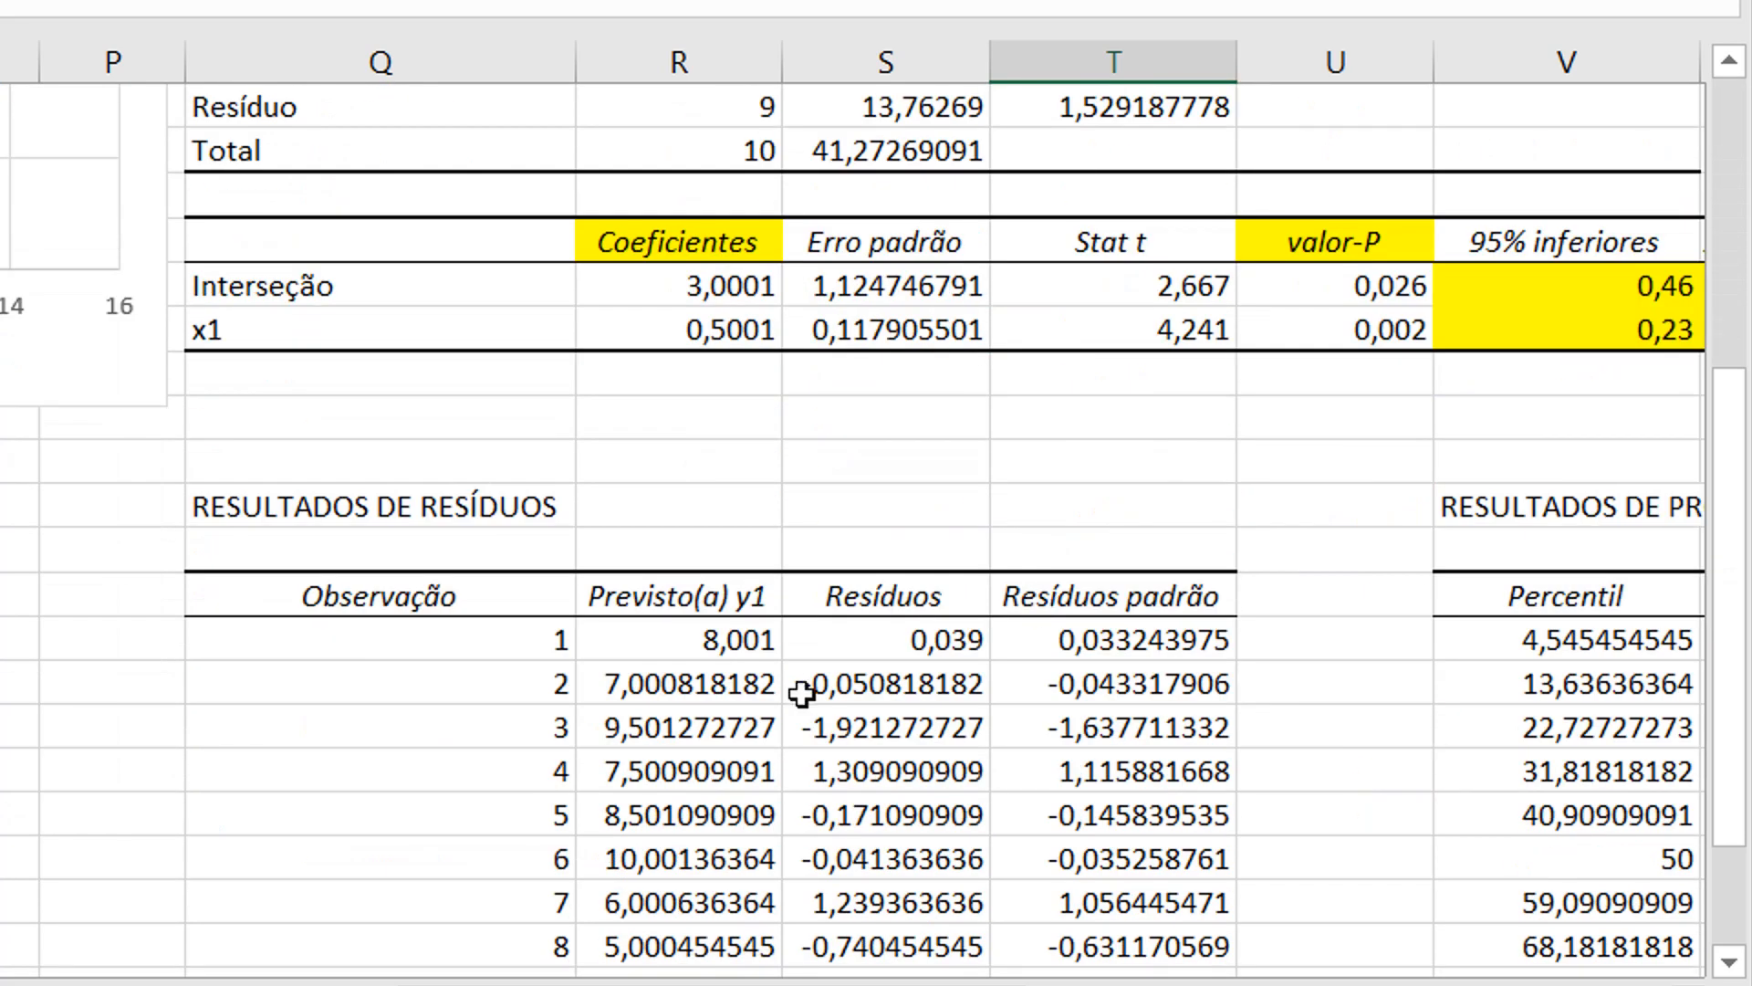
left_click(730, 637)
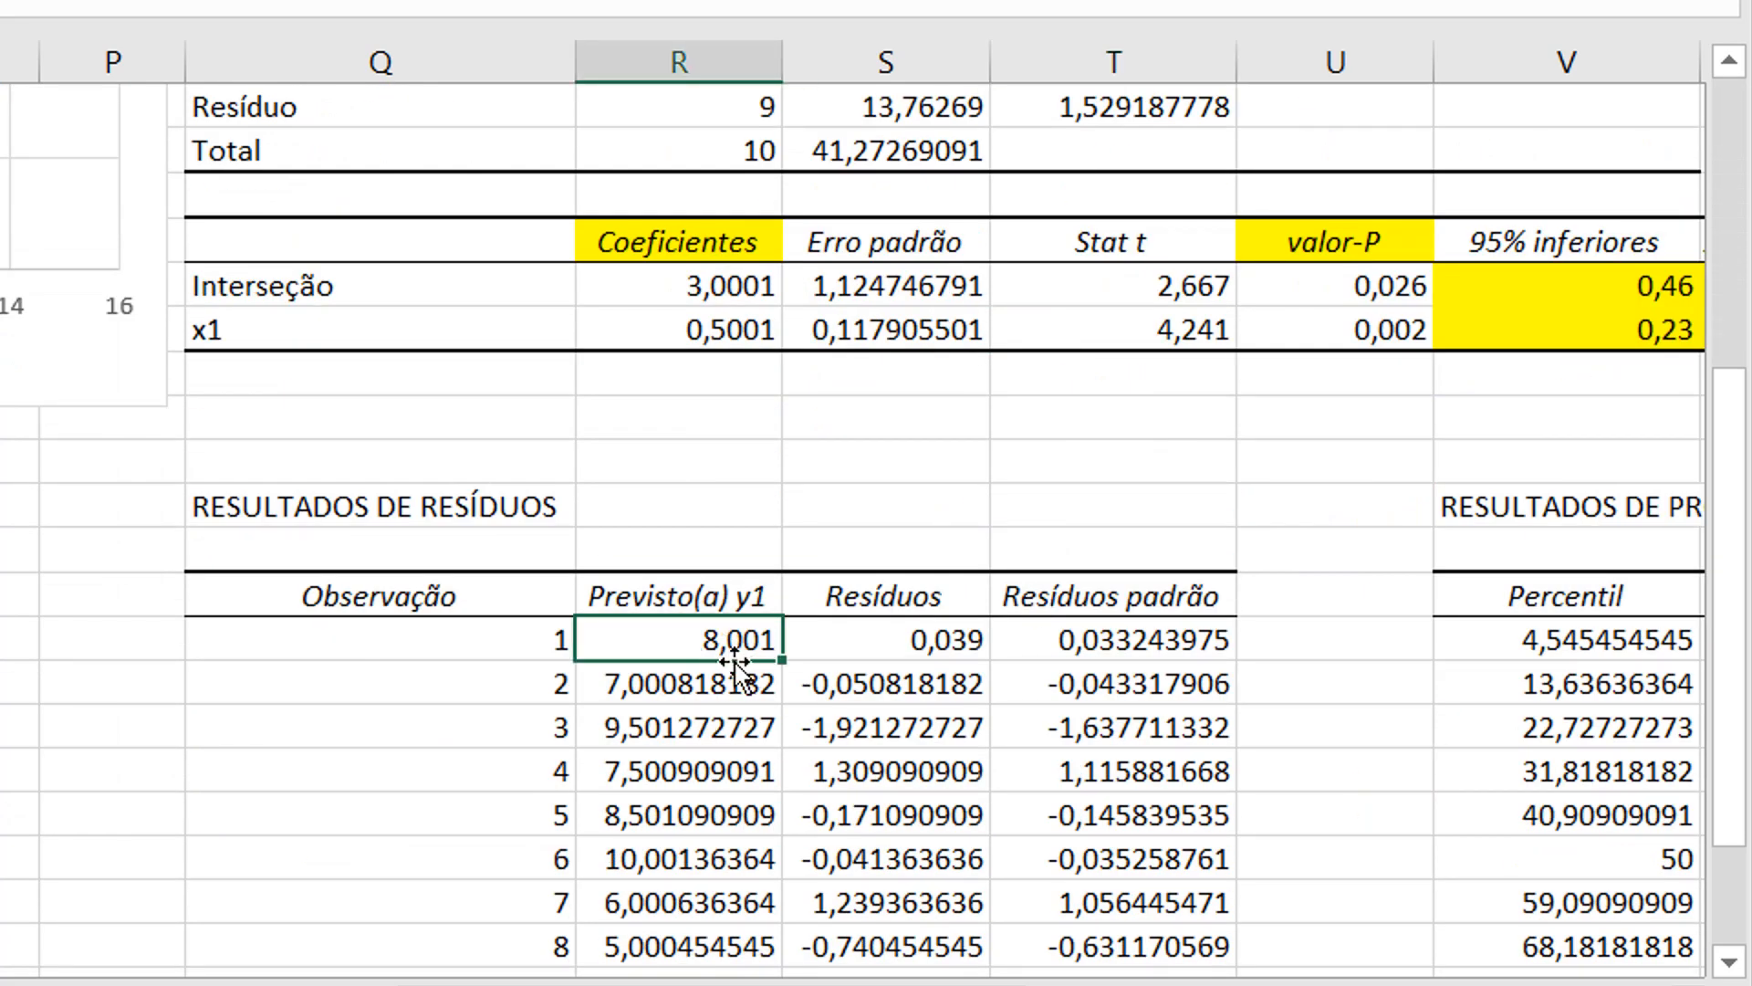
left_click(912, 648)
scroll(1141, 491, "up", 3)
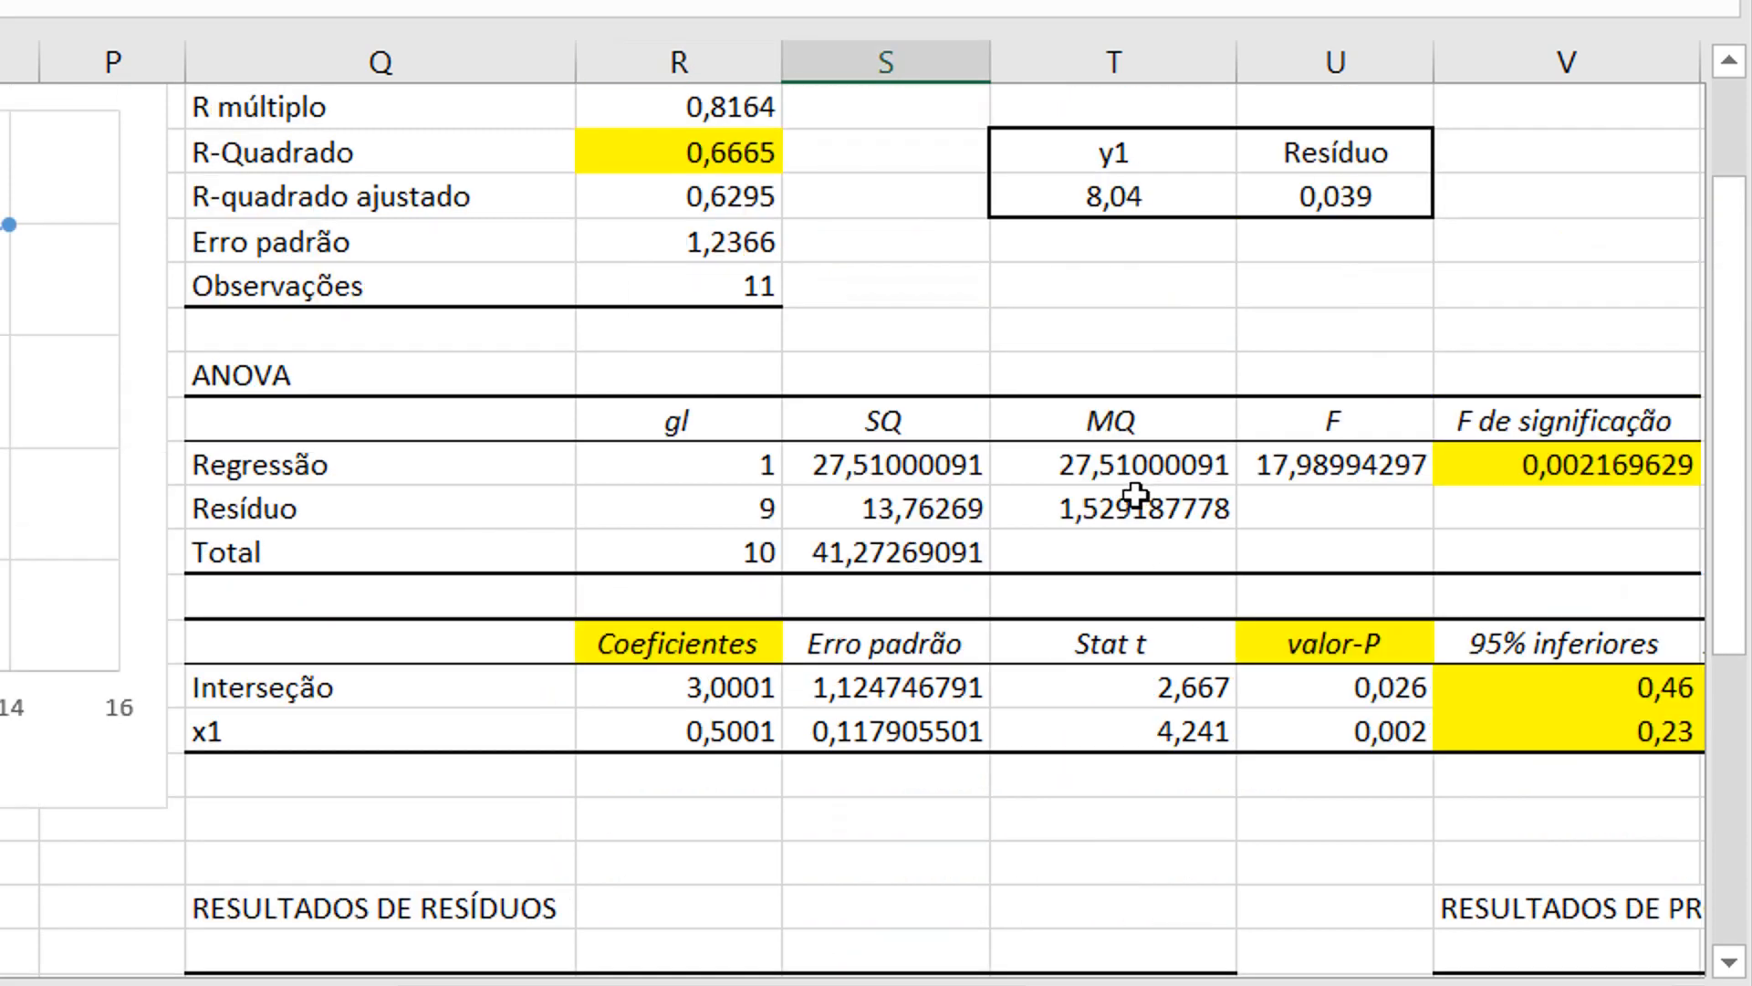
- Examine the predicted value and residual of observation 2 in the RESULTADOS DE RESÍDUOS table
left_click(1351, 183)
scroll(1056, 509, "down", 3)
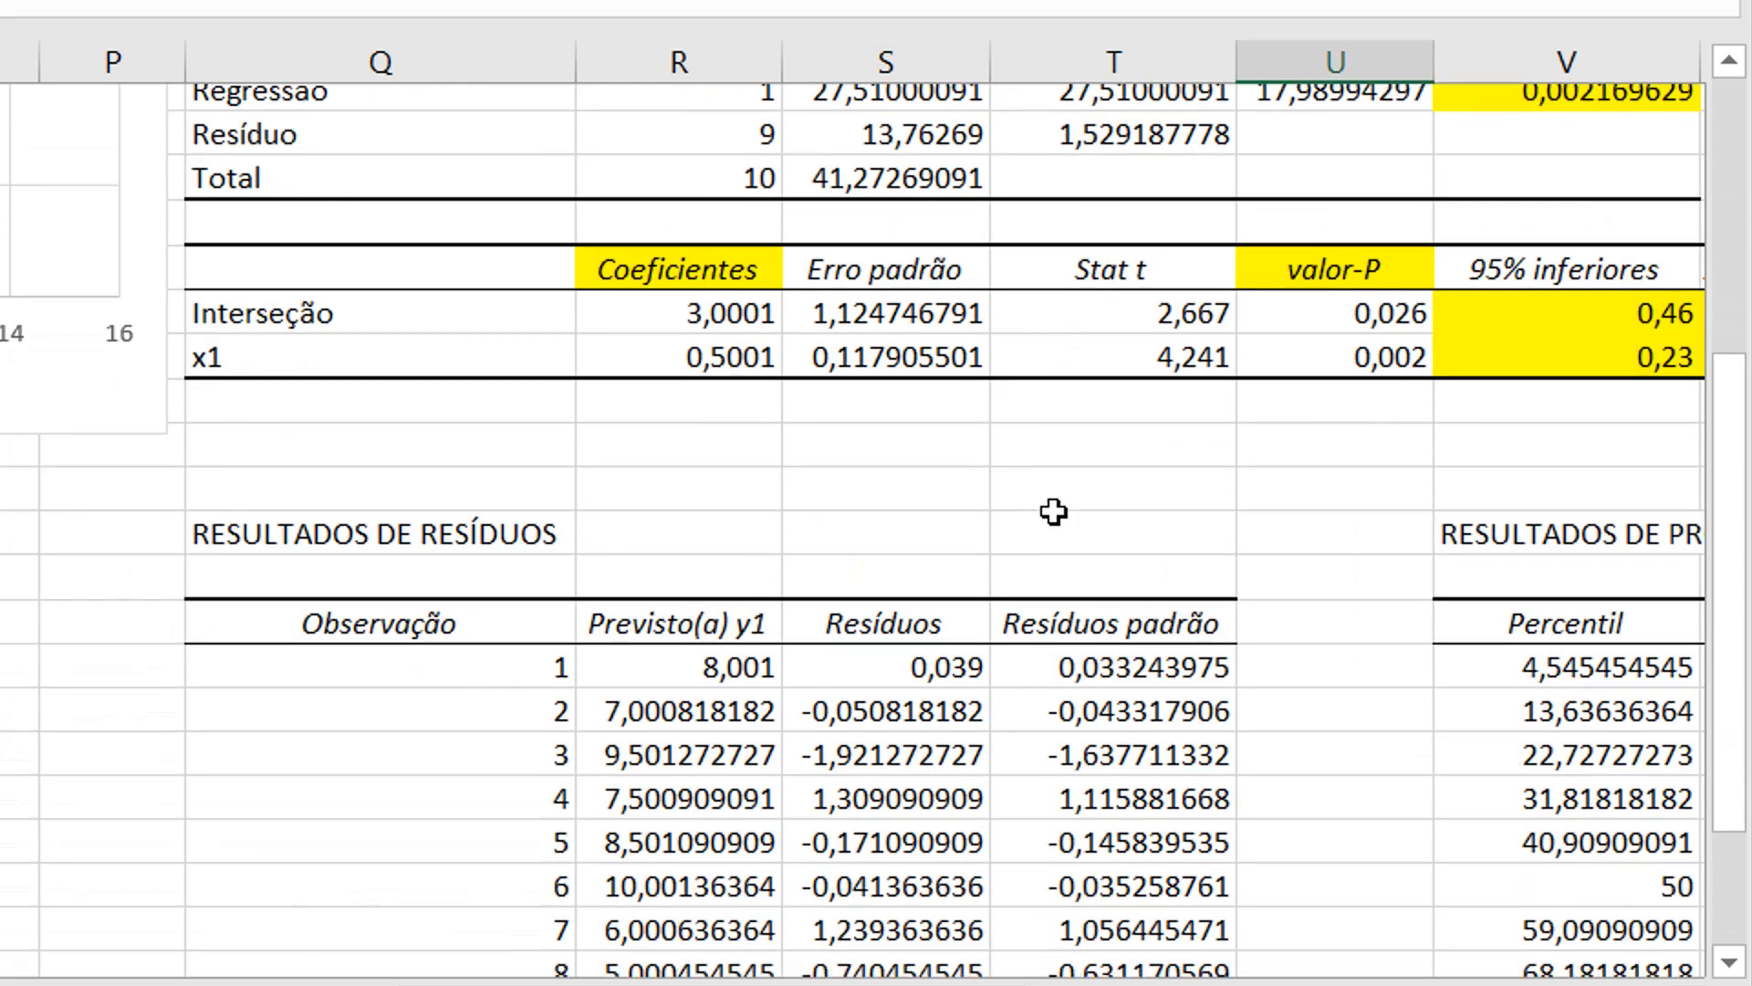
scroll(876, 594, "down", 2)
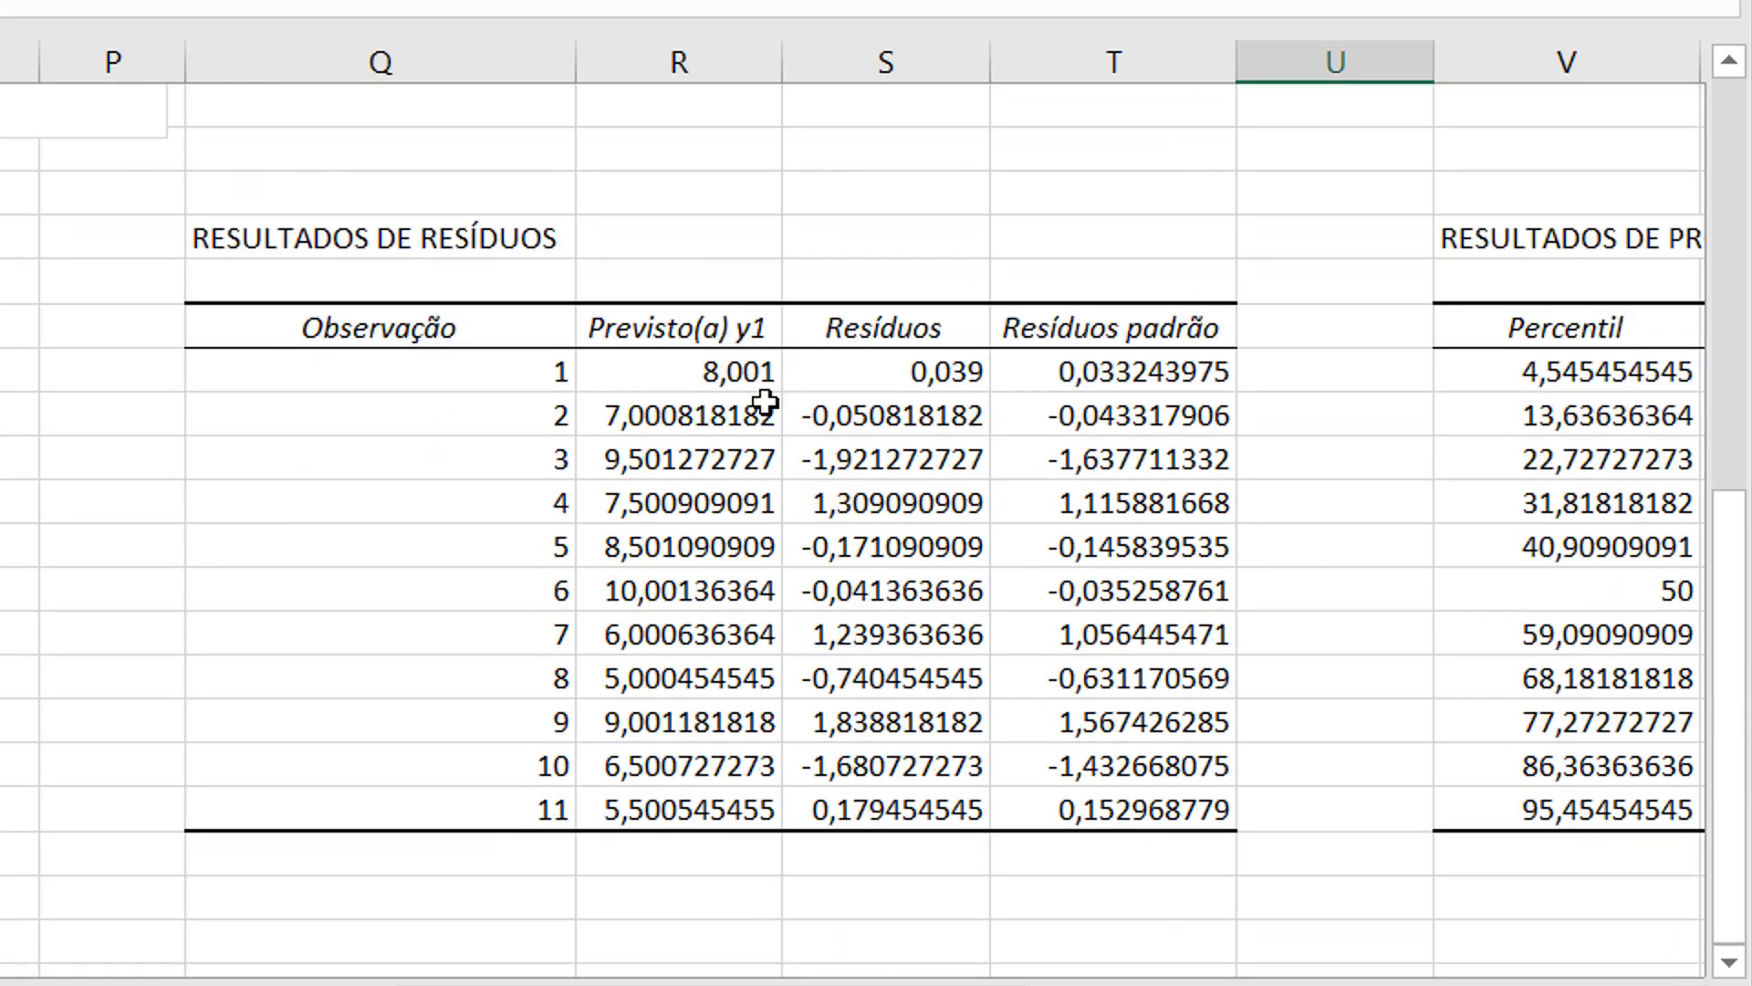
left_click(713, 416)
left_click(923, 425)
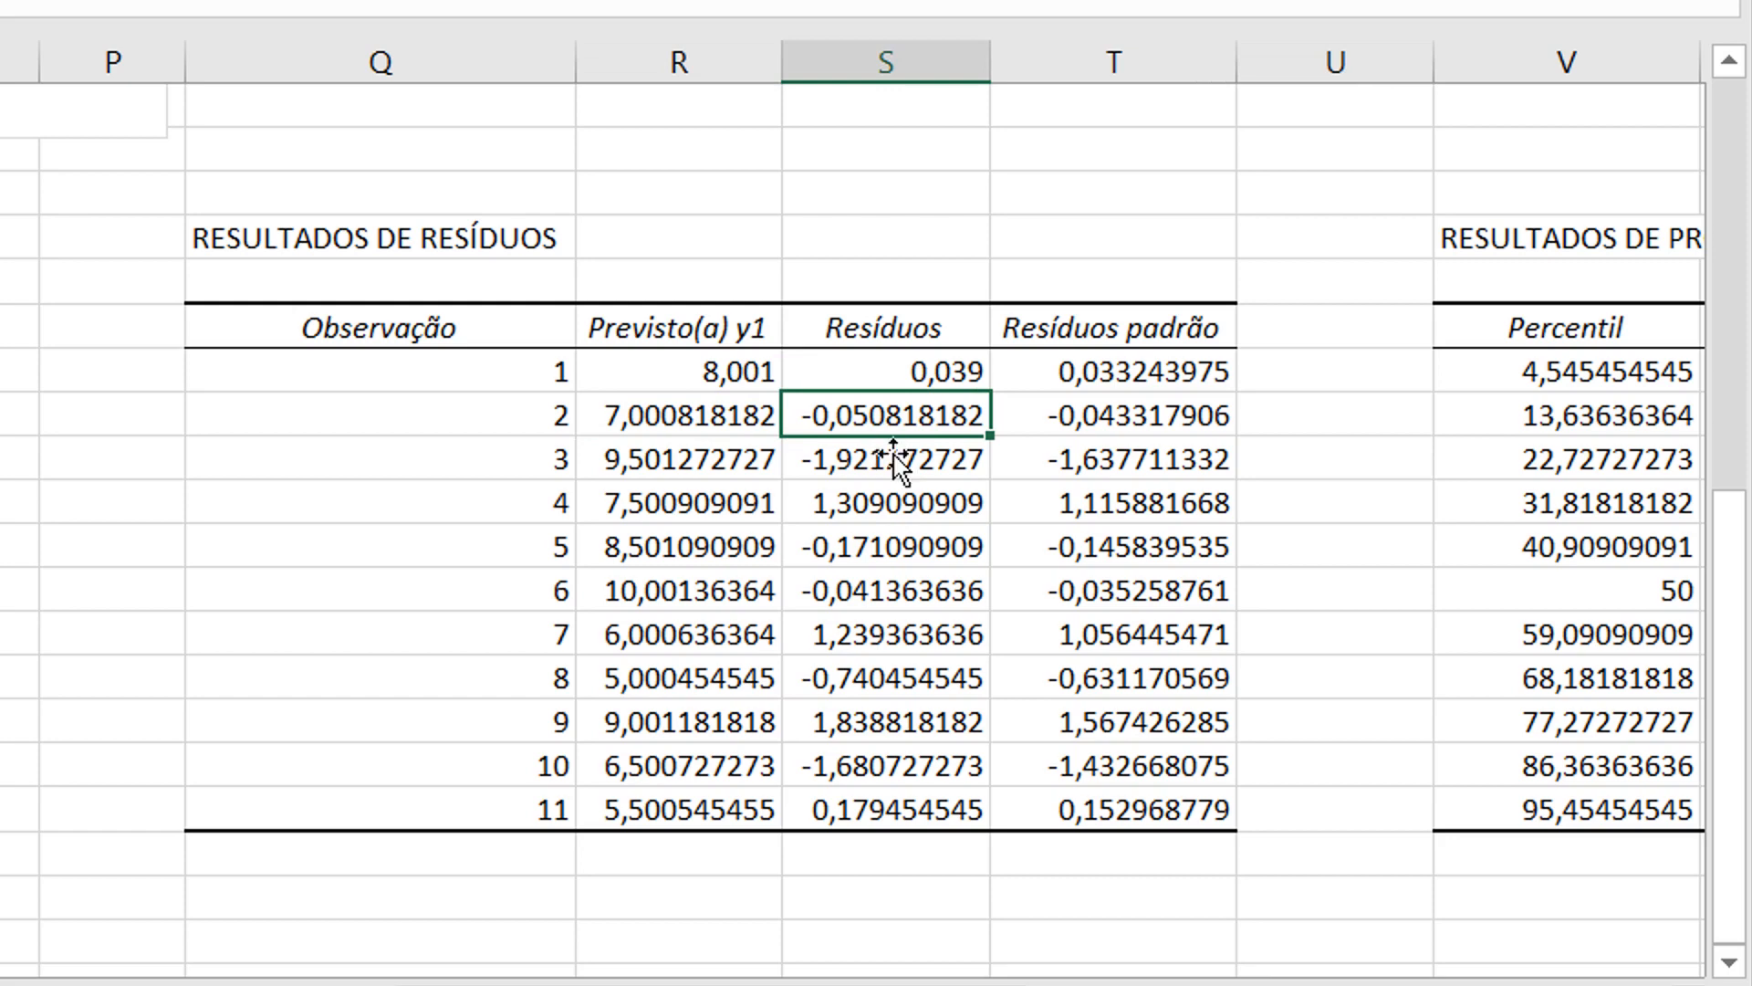
- Set the x1 value in the Predição box to 8
scroll(926, 484, "up", 1)
scroll(926, 484, "up", 6)
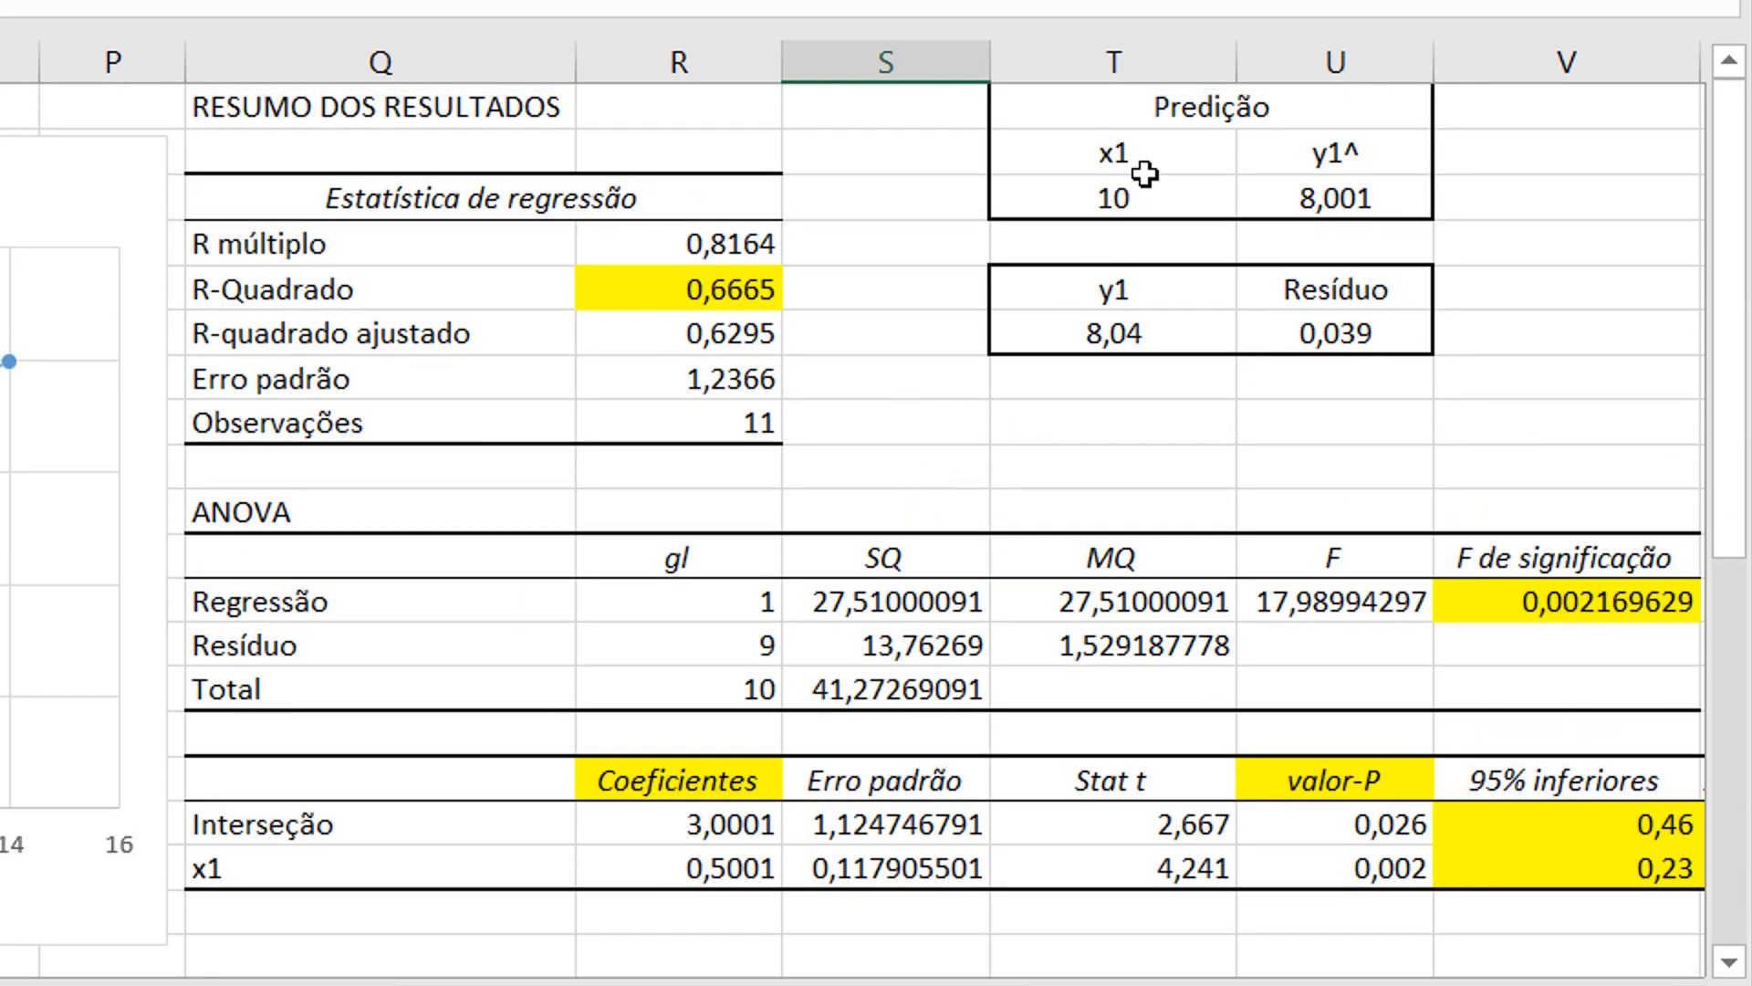
left_click(1143, 181)
left_click(183, 301)
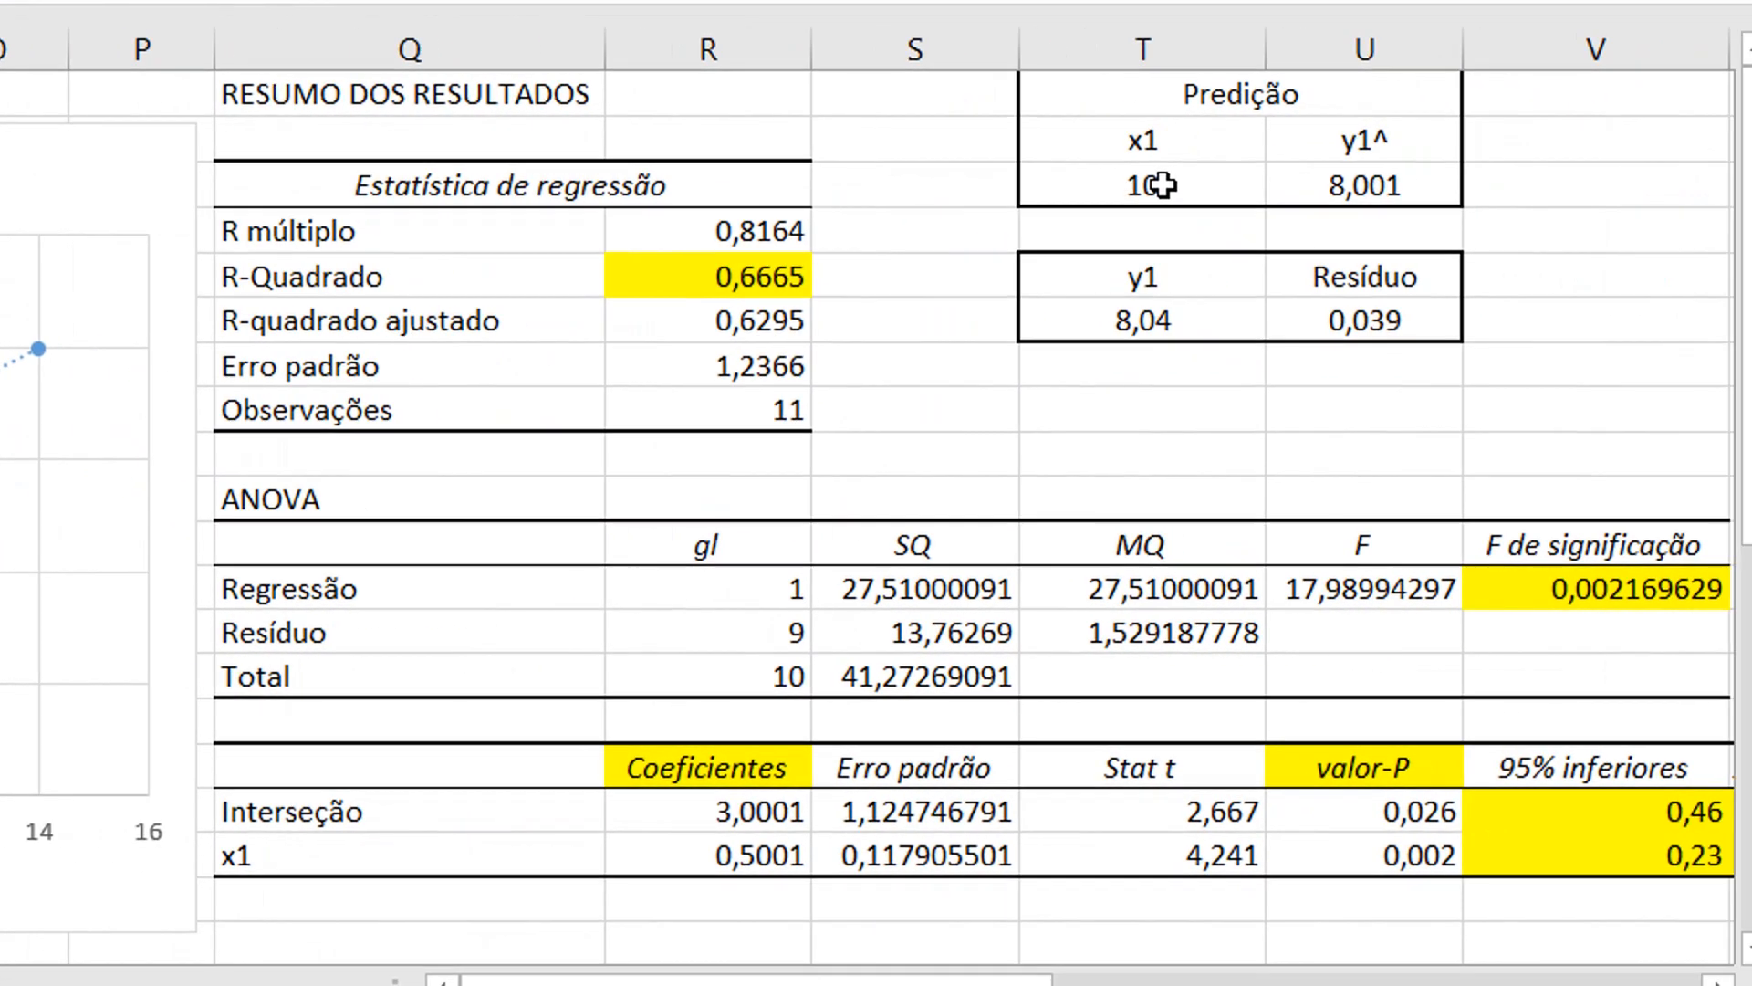
left_click(1162, 185)
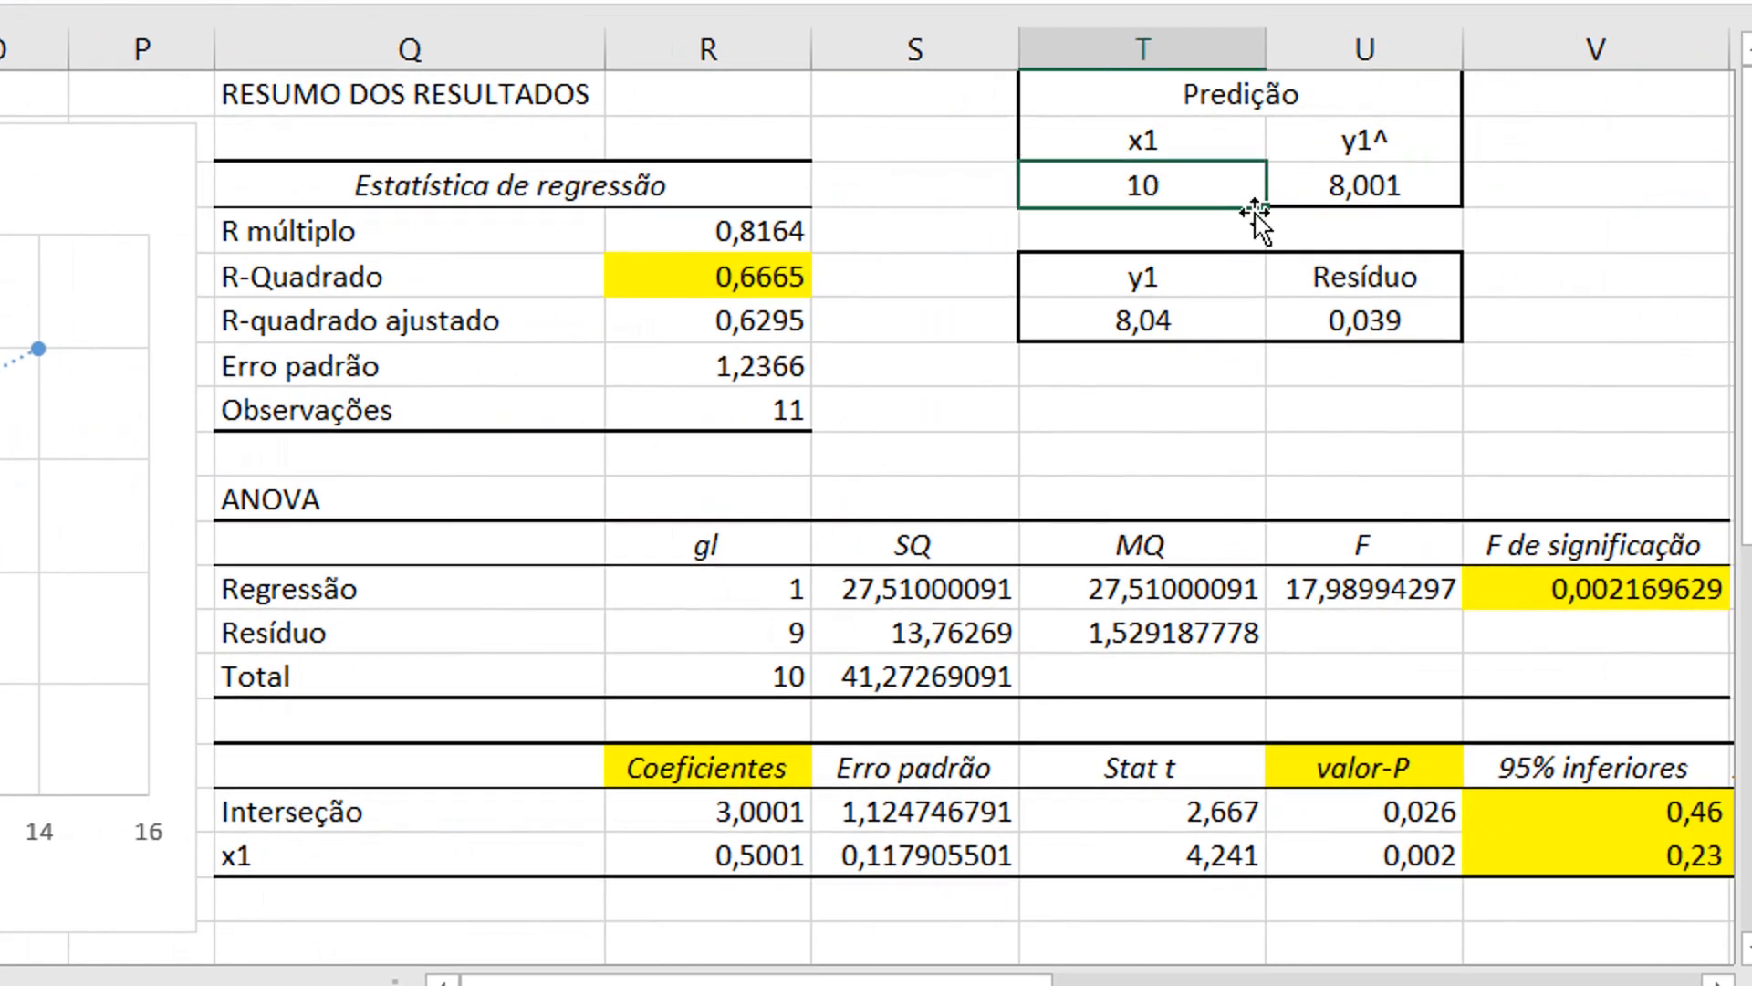
type("8")
key("Return")
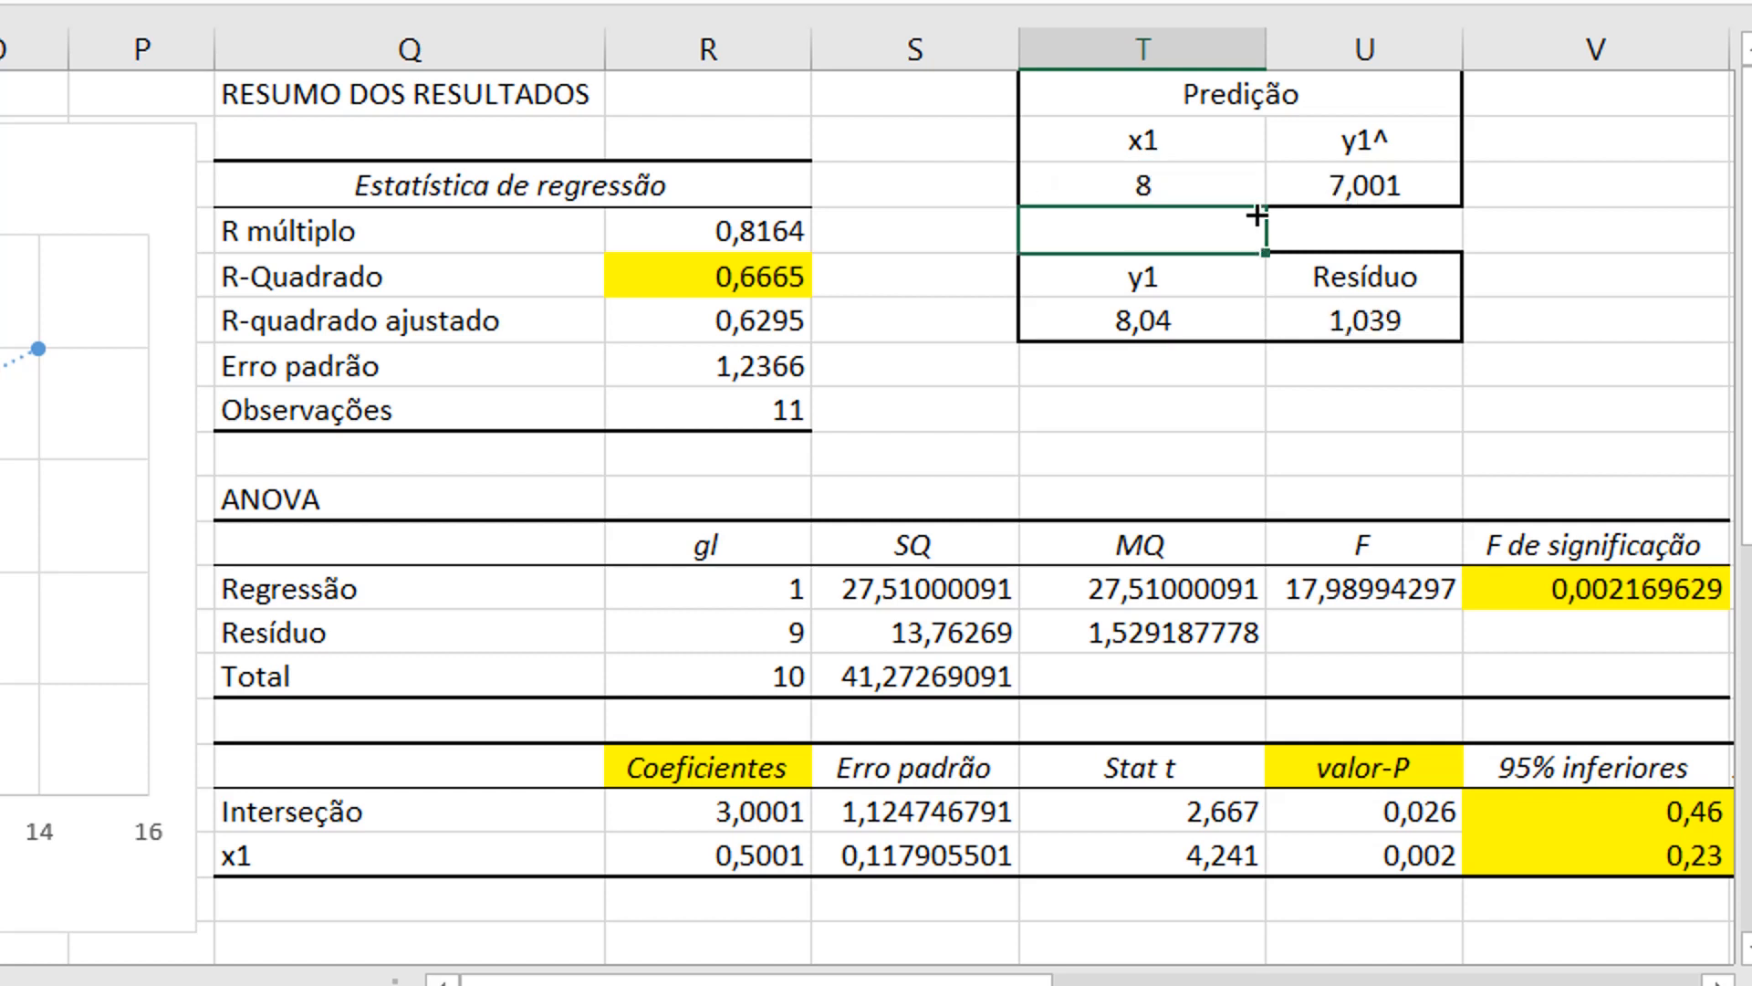
- Set the observed y1 value in T6 to 6,95 and check the resulting residual in U6
left_click(1431, 167)
left_click(1140, 320)
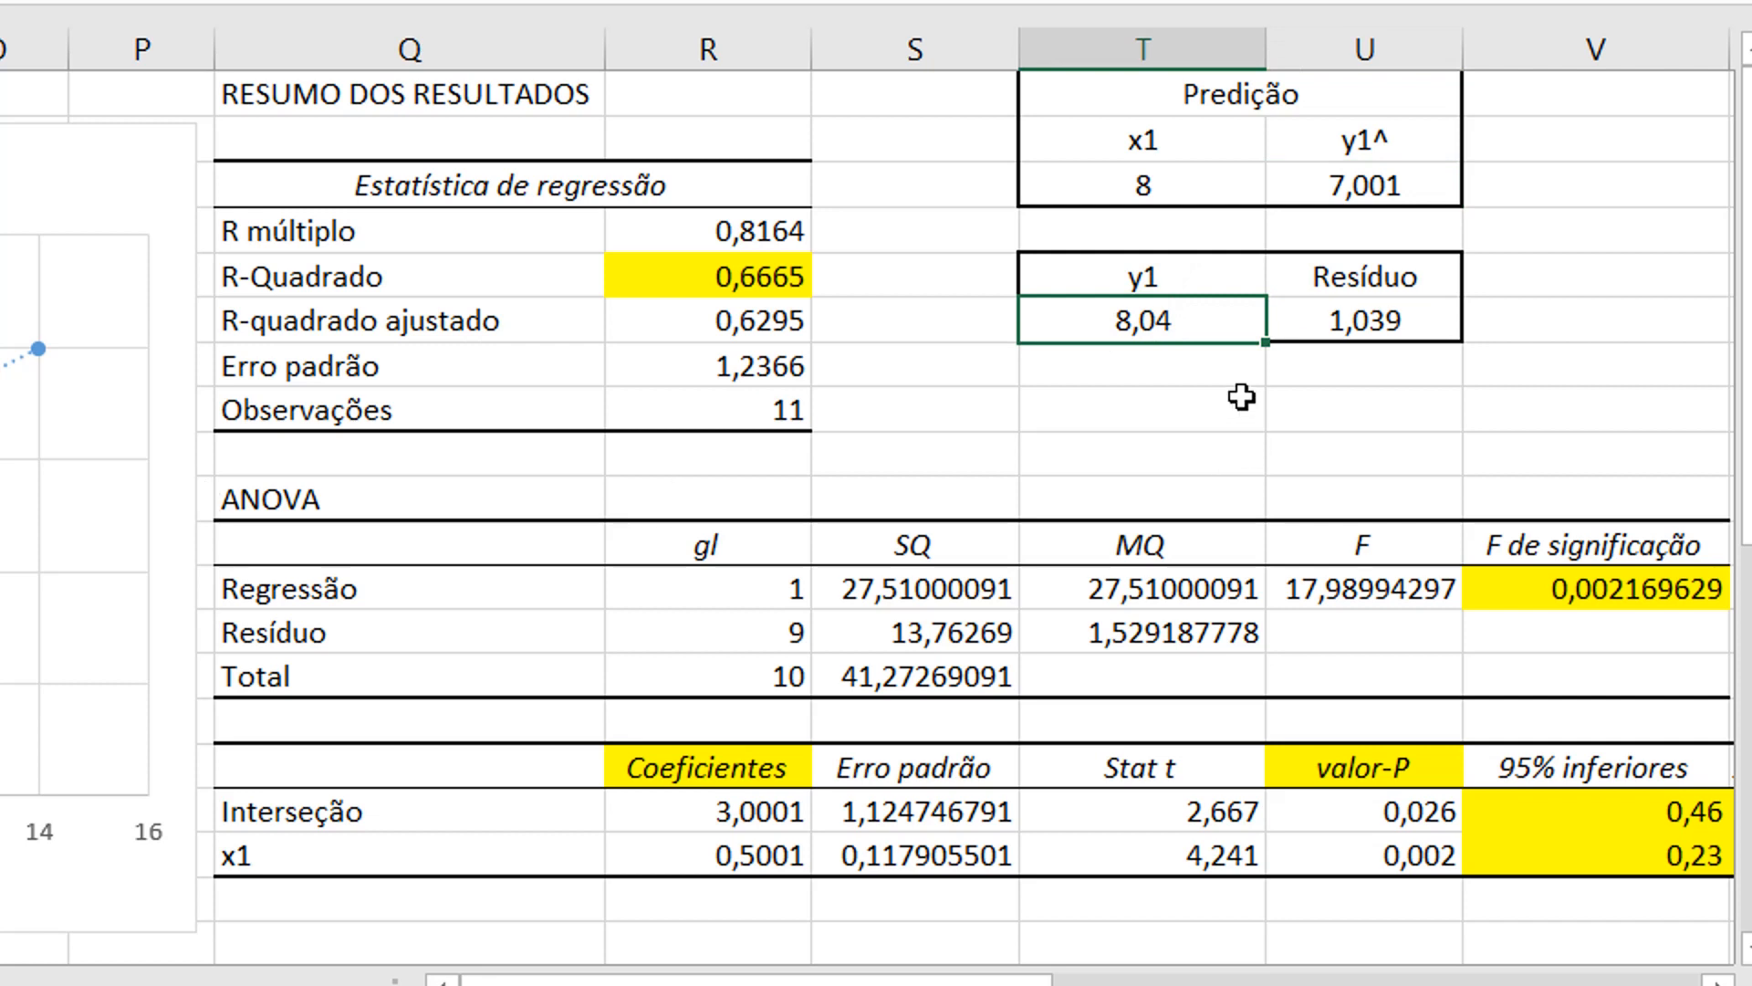
type("6,9")
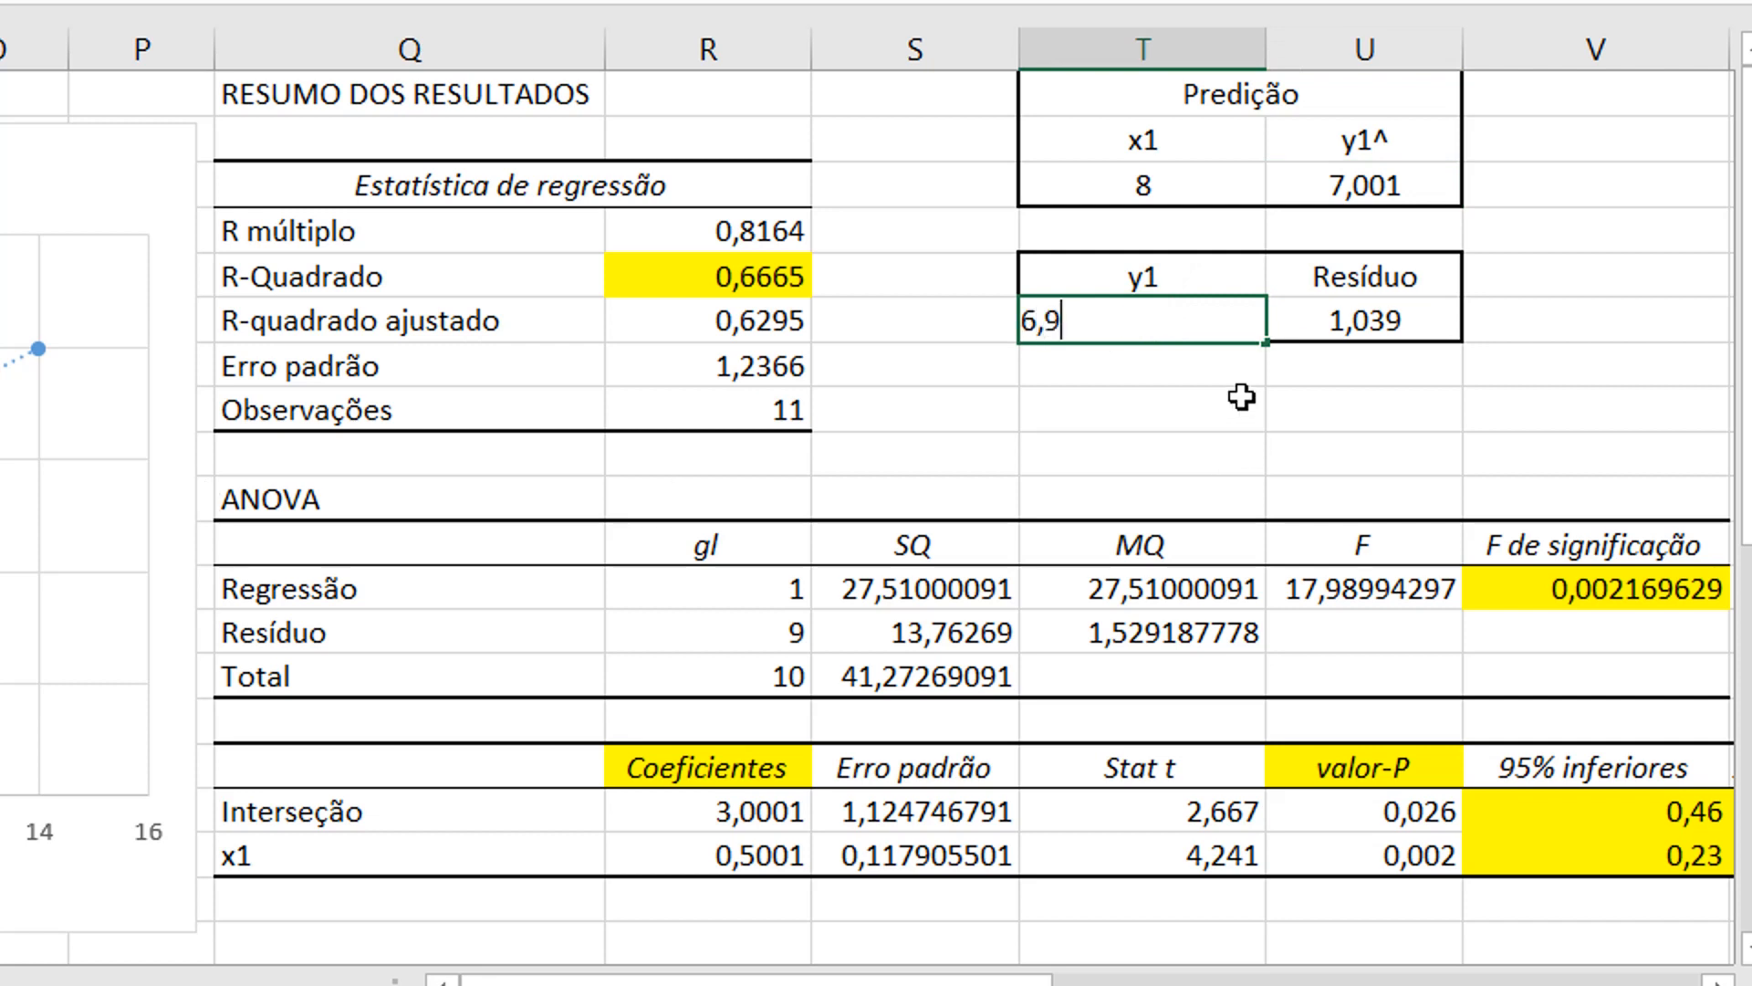
type("5")
key("Return")
left_click(1374, 336)
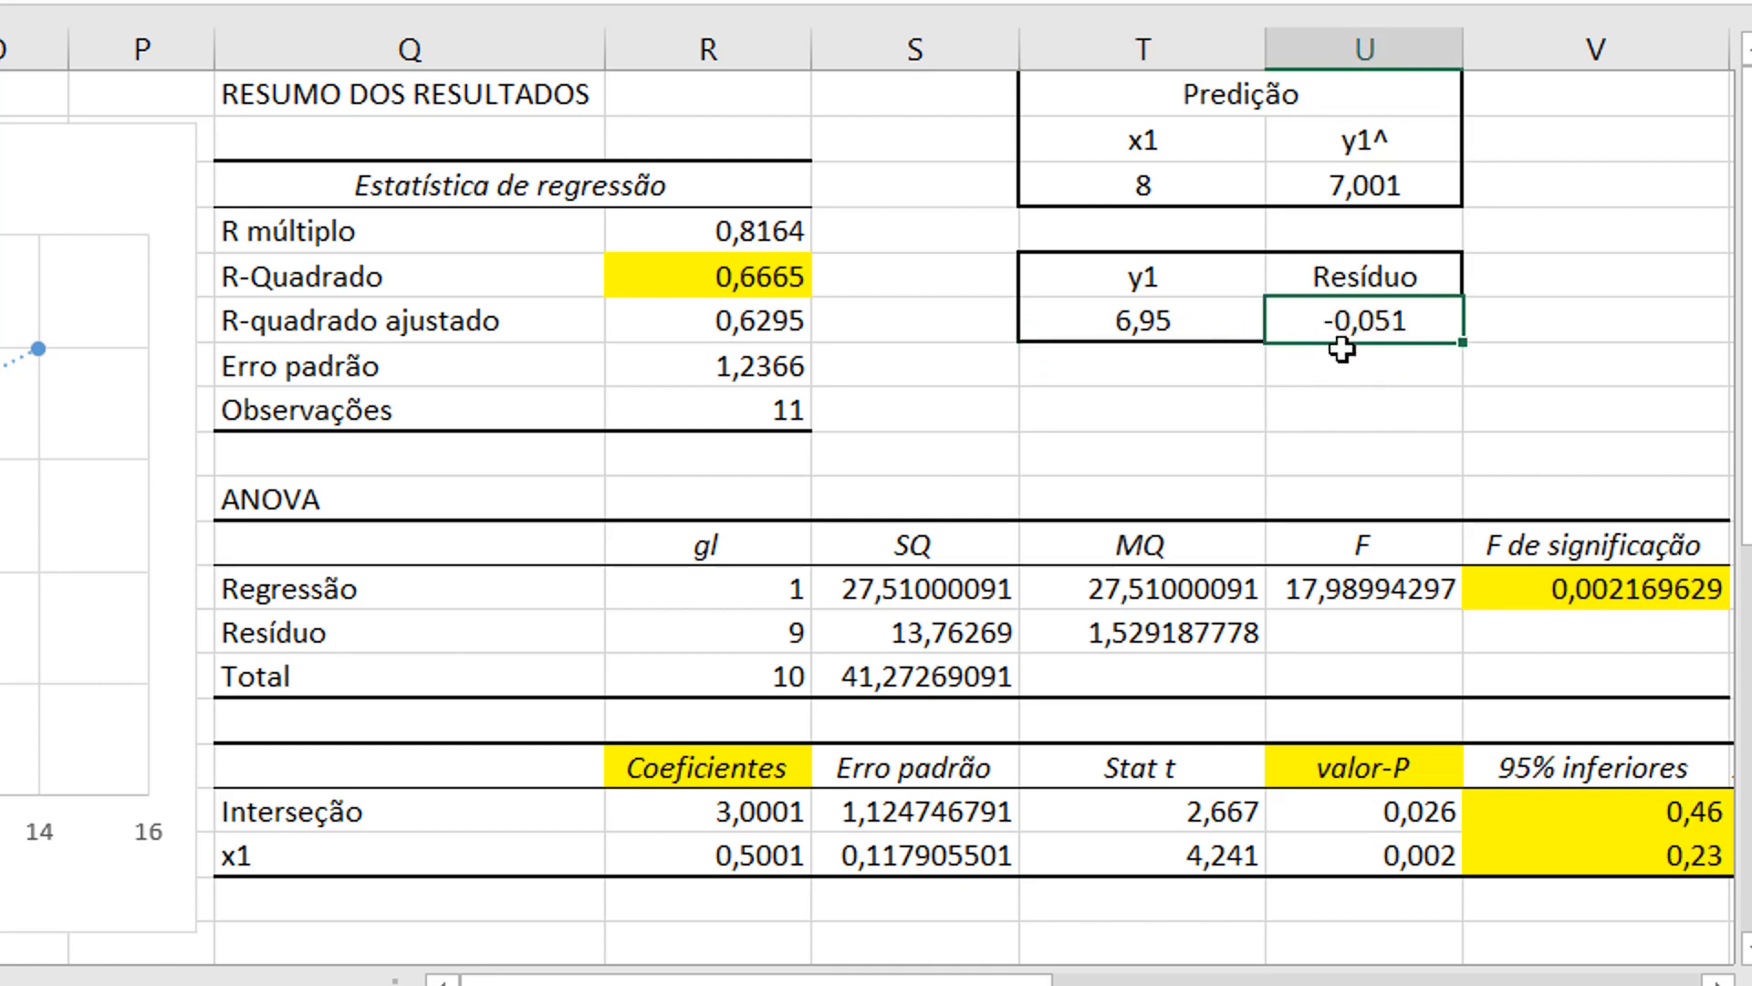
- Compare the calculated residual with observation 2 in the RESULTADOS DE RESÍDUOS table and review the remaining residuals
scroll(950, 645, "down", 4)
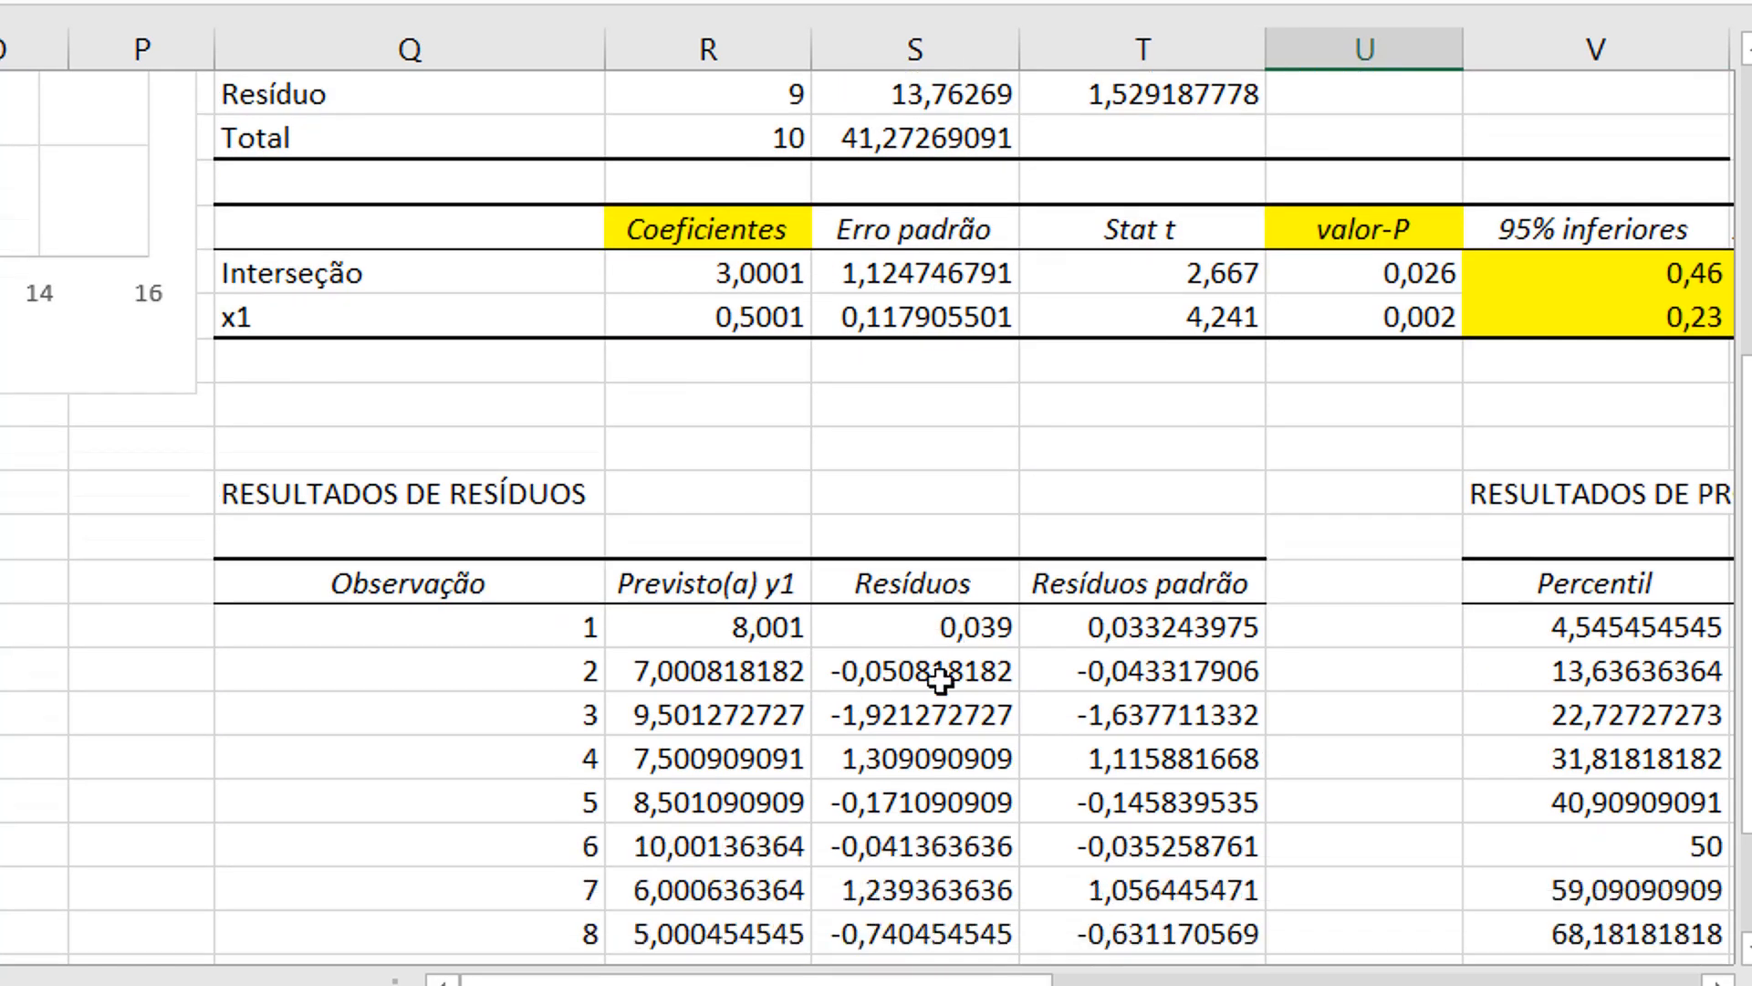
left_click(953, 679)
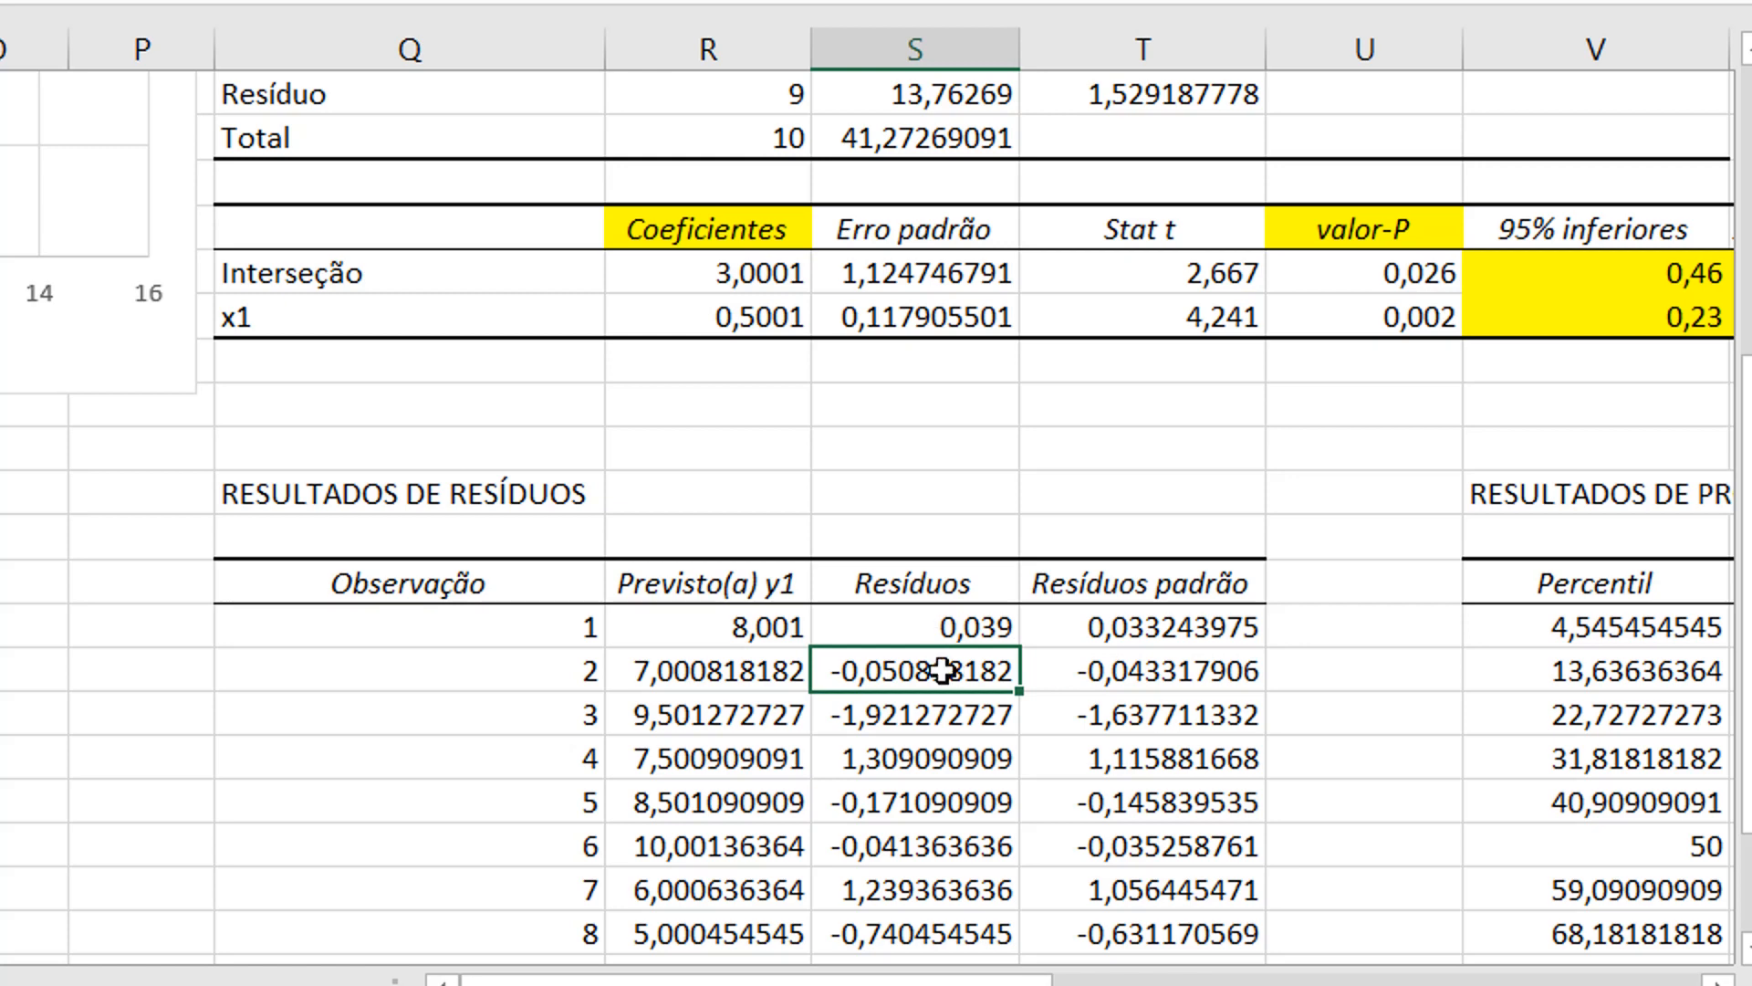
scroll(953, 667, "down", 3)
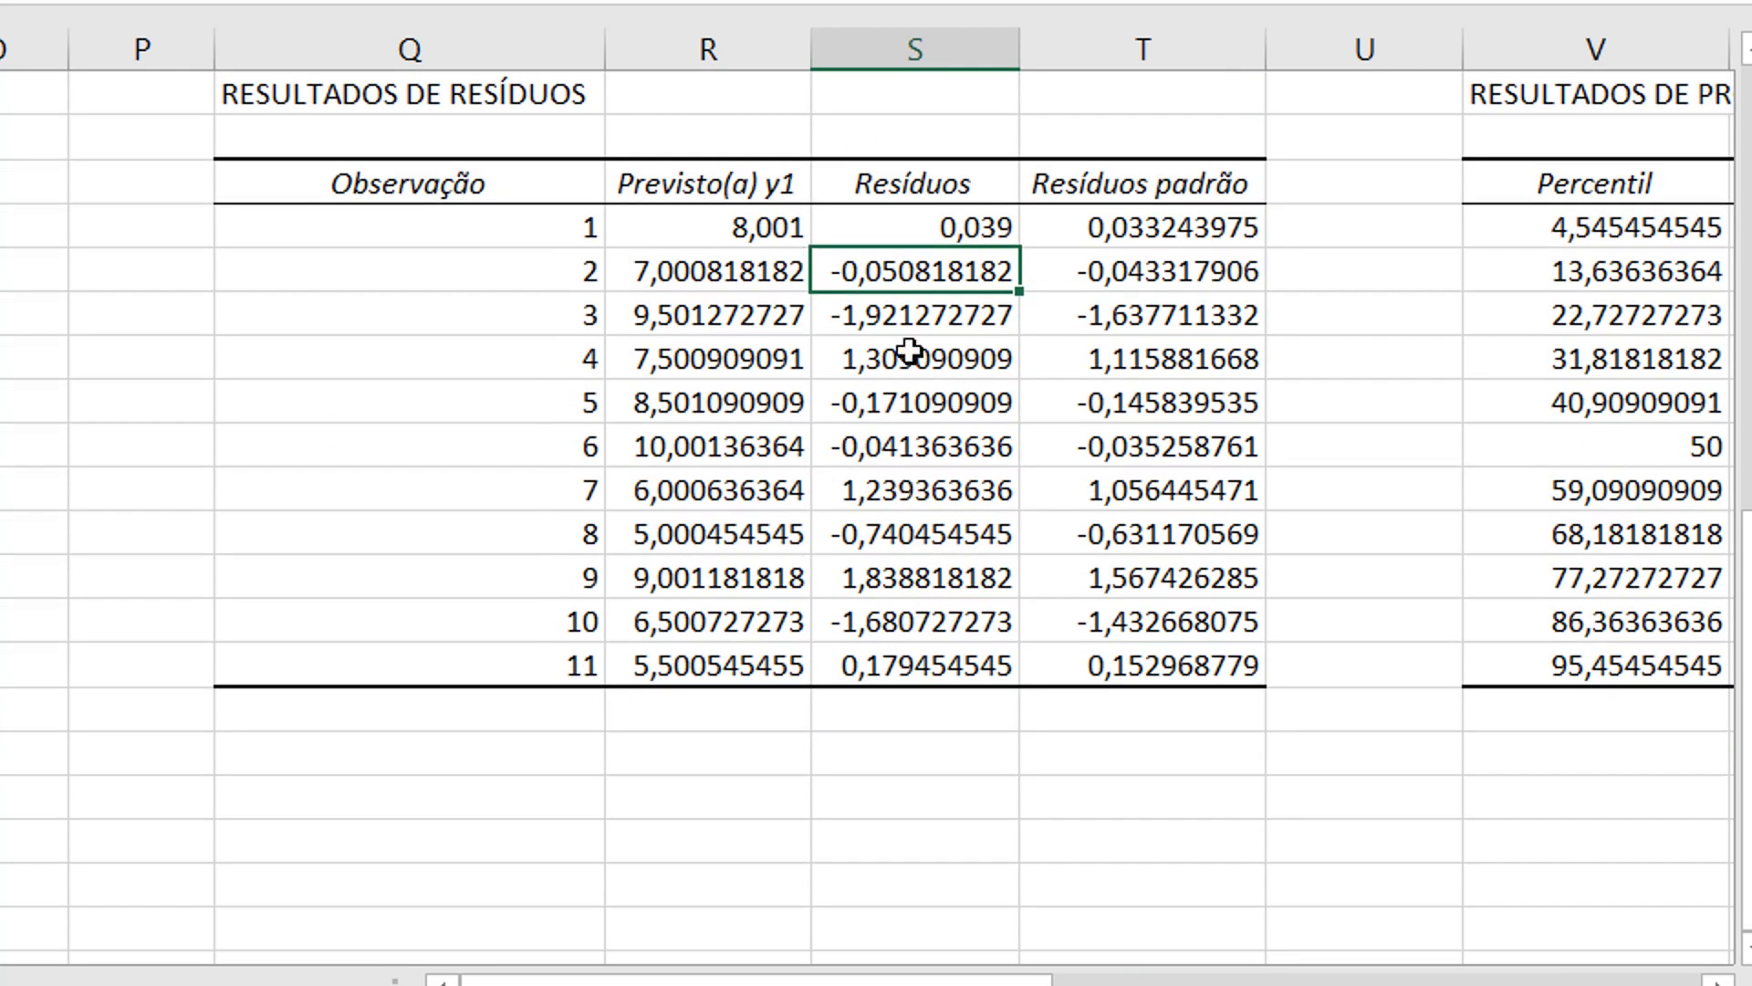
left_click(899, 711)
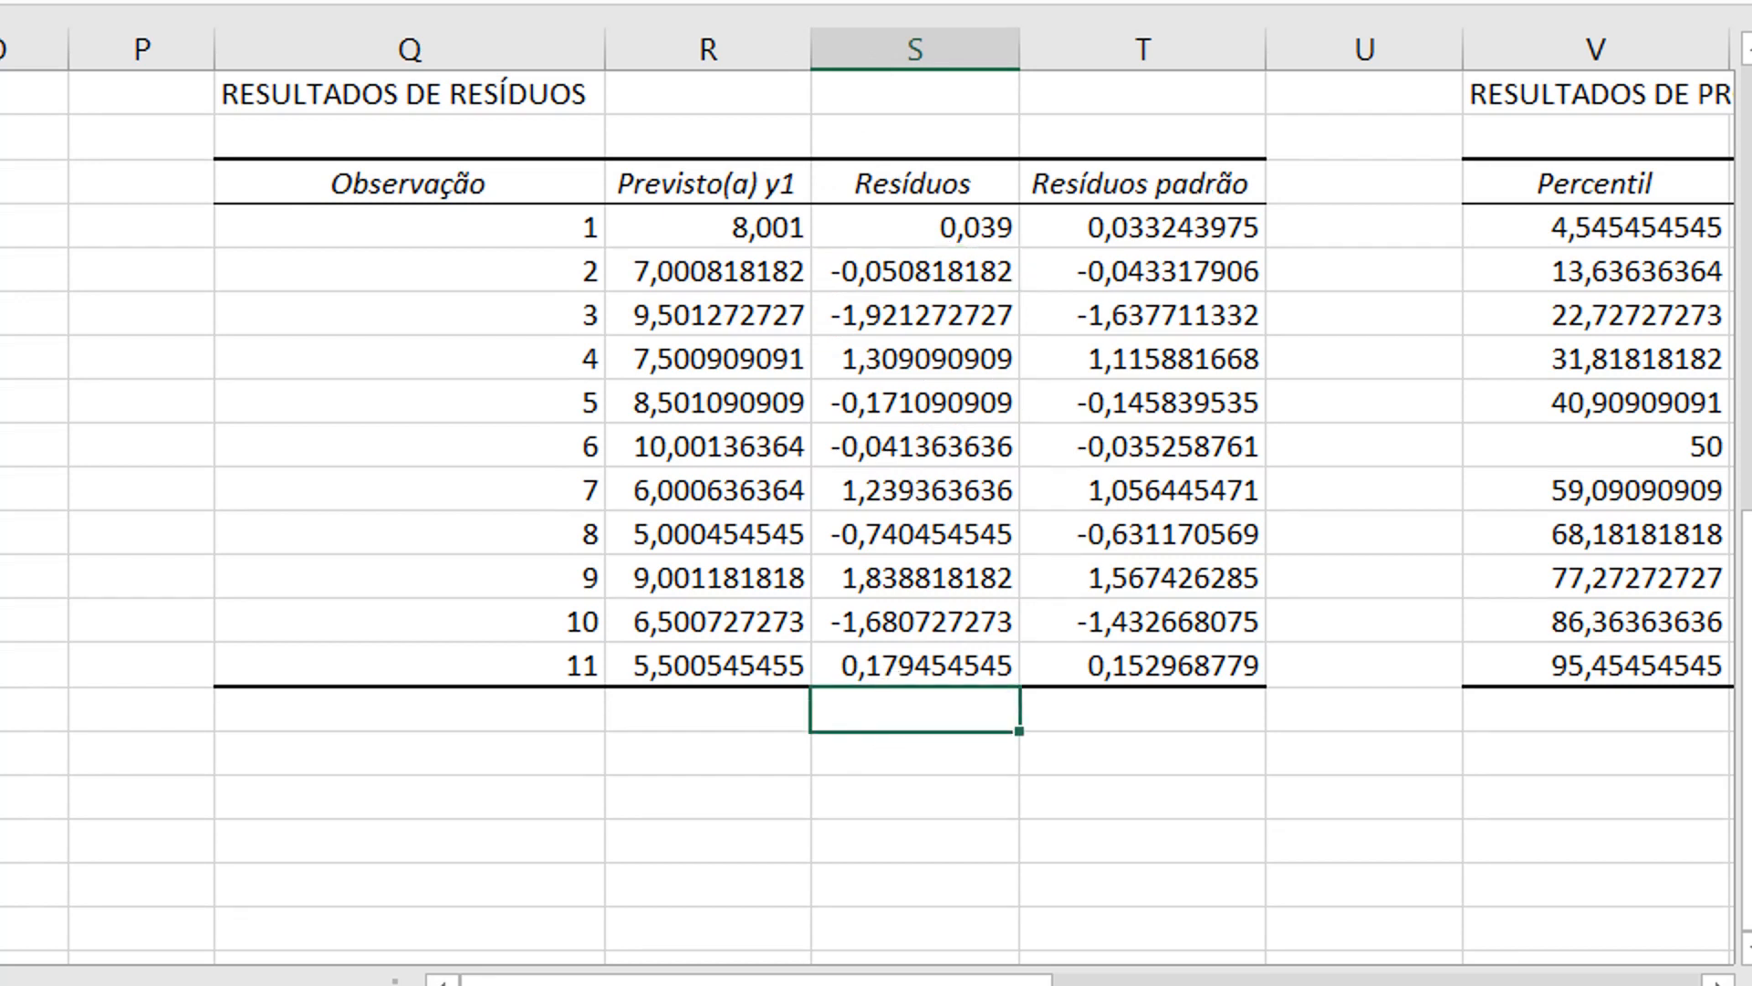
- Format the Resíduos values of all 11 observations to four decimal places and check their mean and sum
left_click_drag(931, 223, 945, 646)
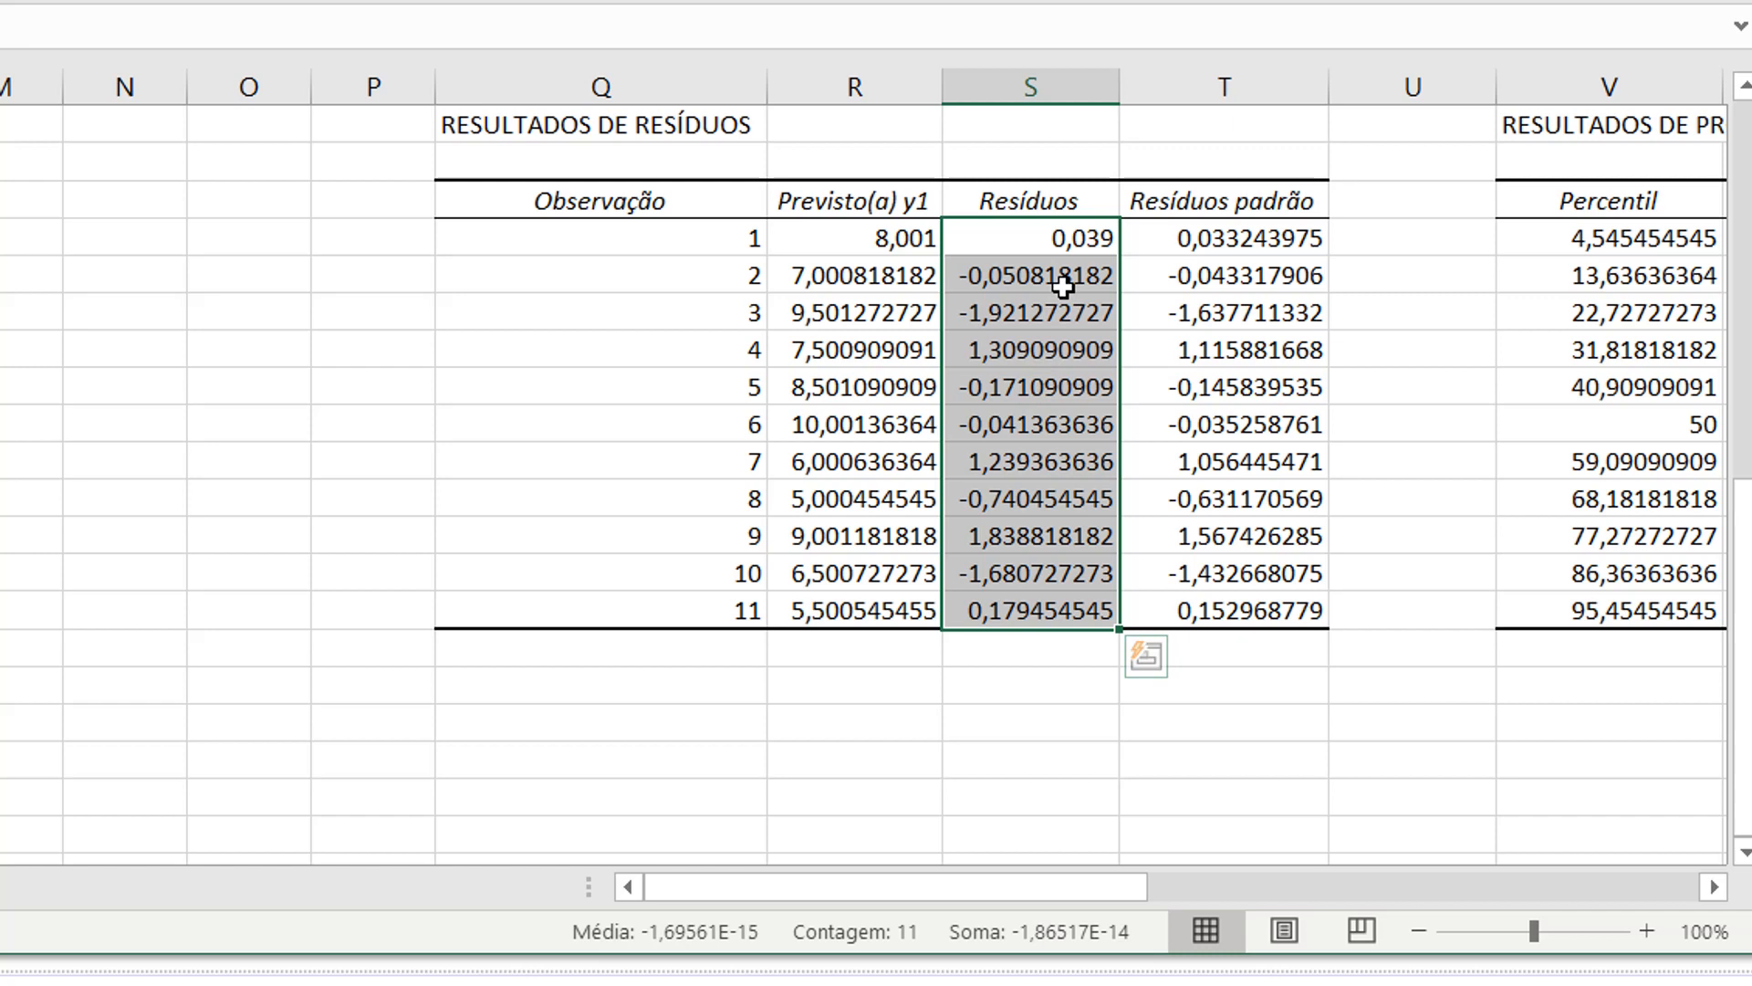
left_click_drag(1067, 238, 1071, 602)
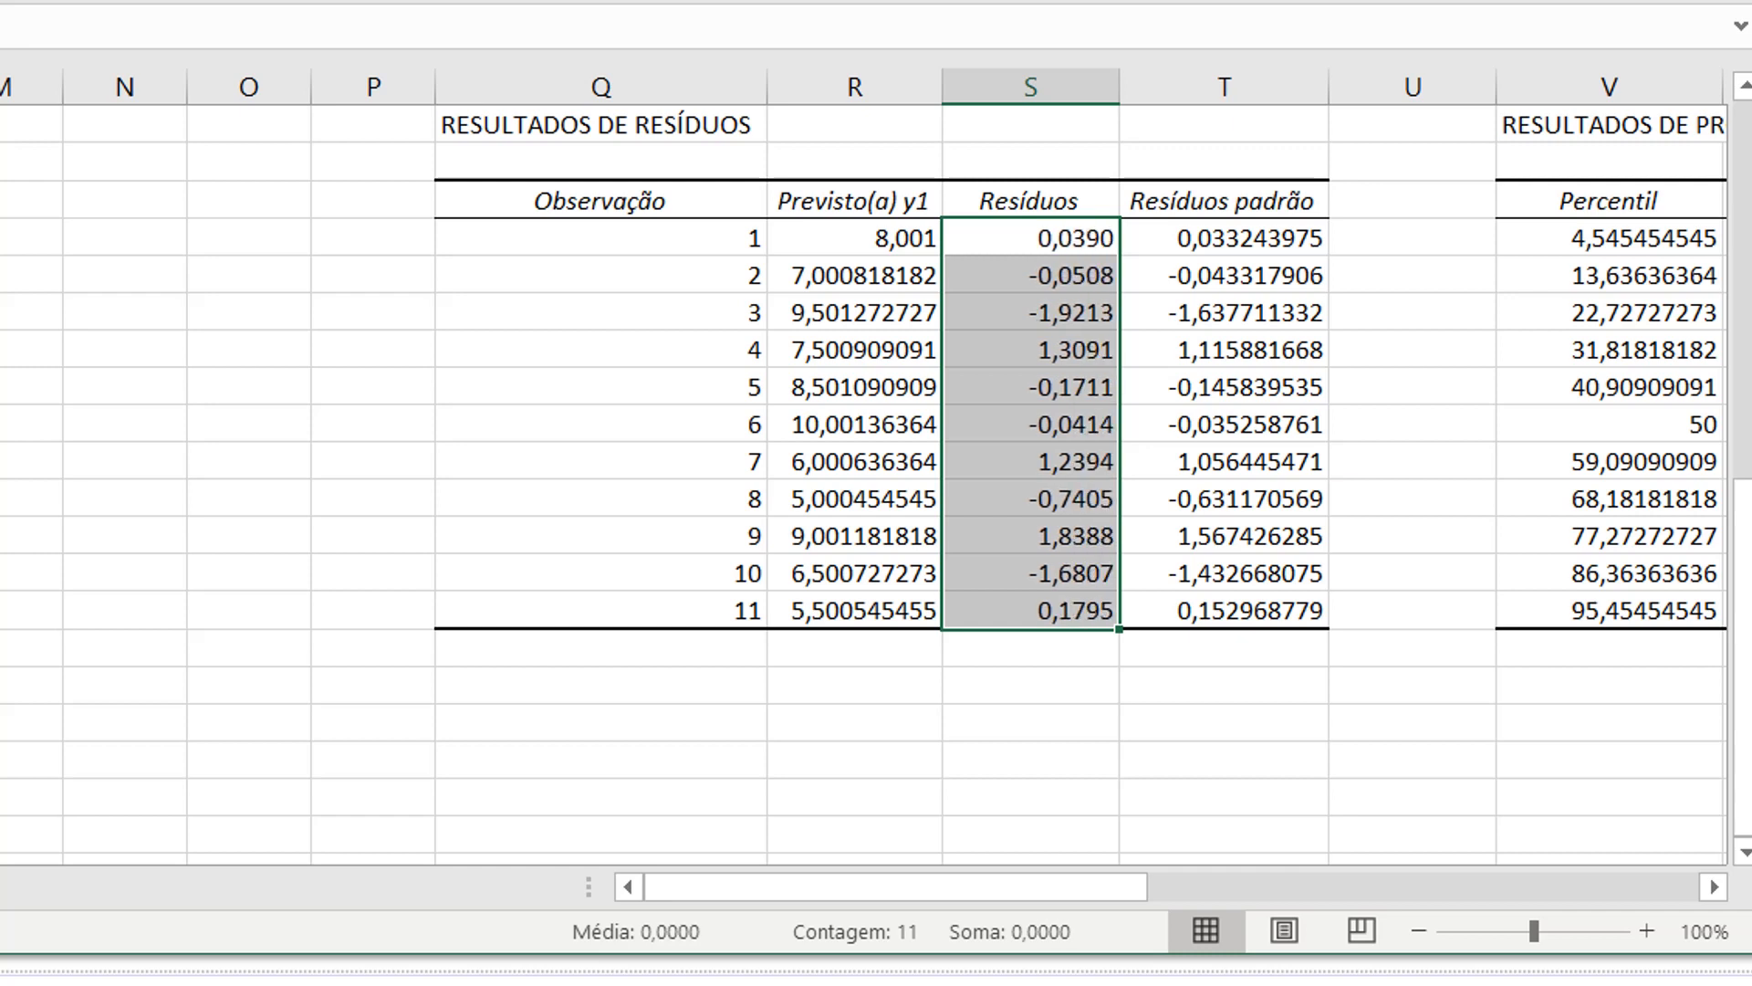
left_click_drag(1080, 235, 1088, 609)
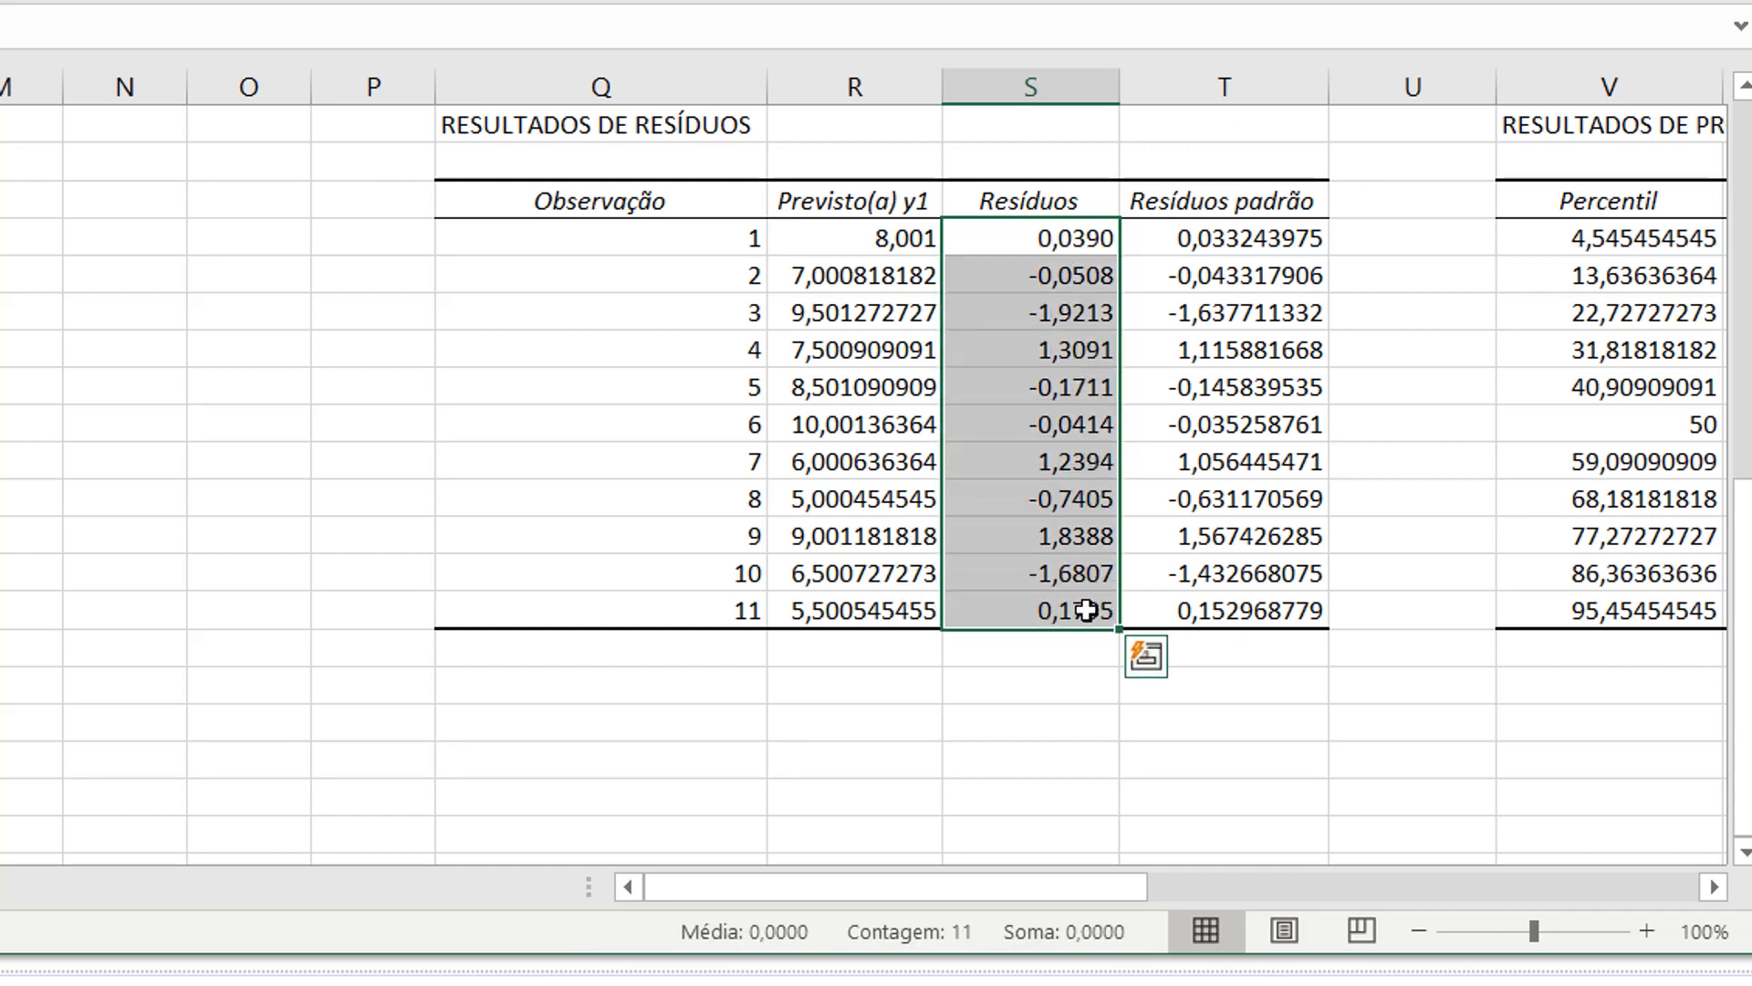
left_click(1029, 684)
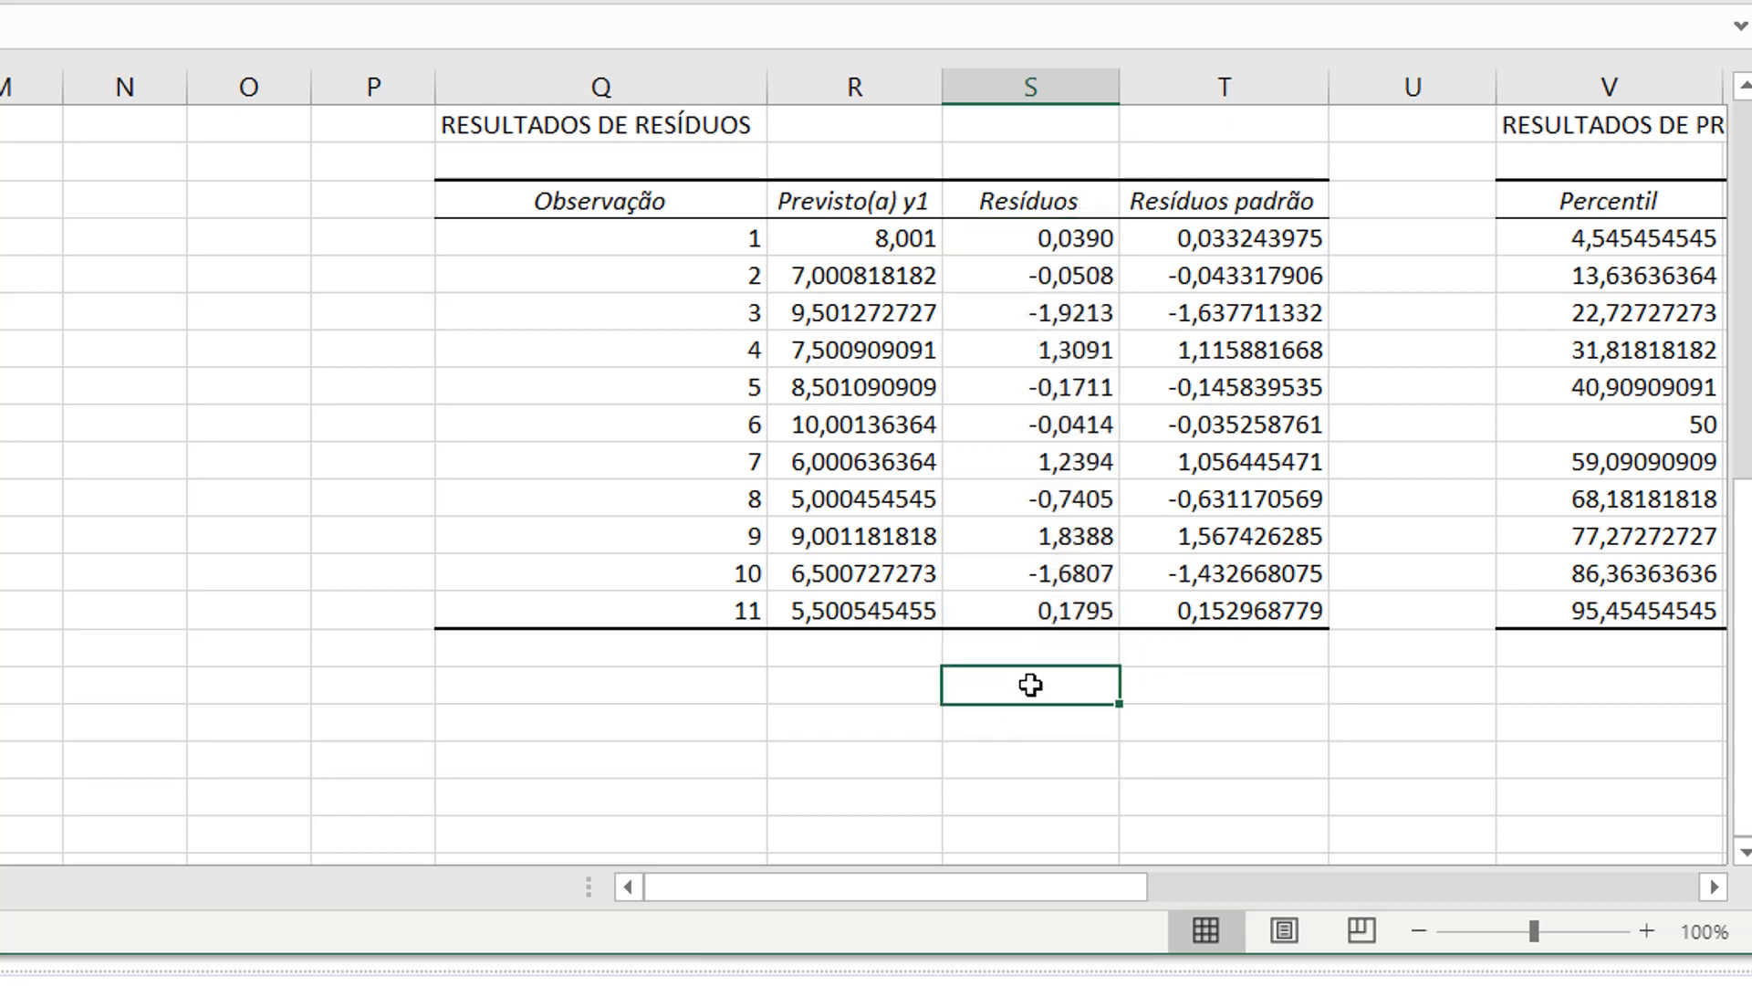
- Format the Resíduos padrão values of all 11 observations to five decimal places
left_click_drag(1056, 230, 1092, 613)
left_click_drag(1303, 234, 1275, 612)
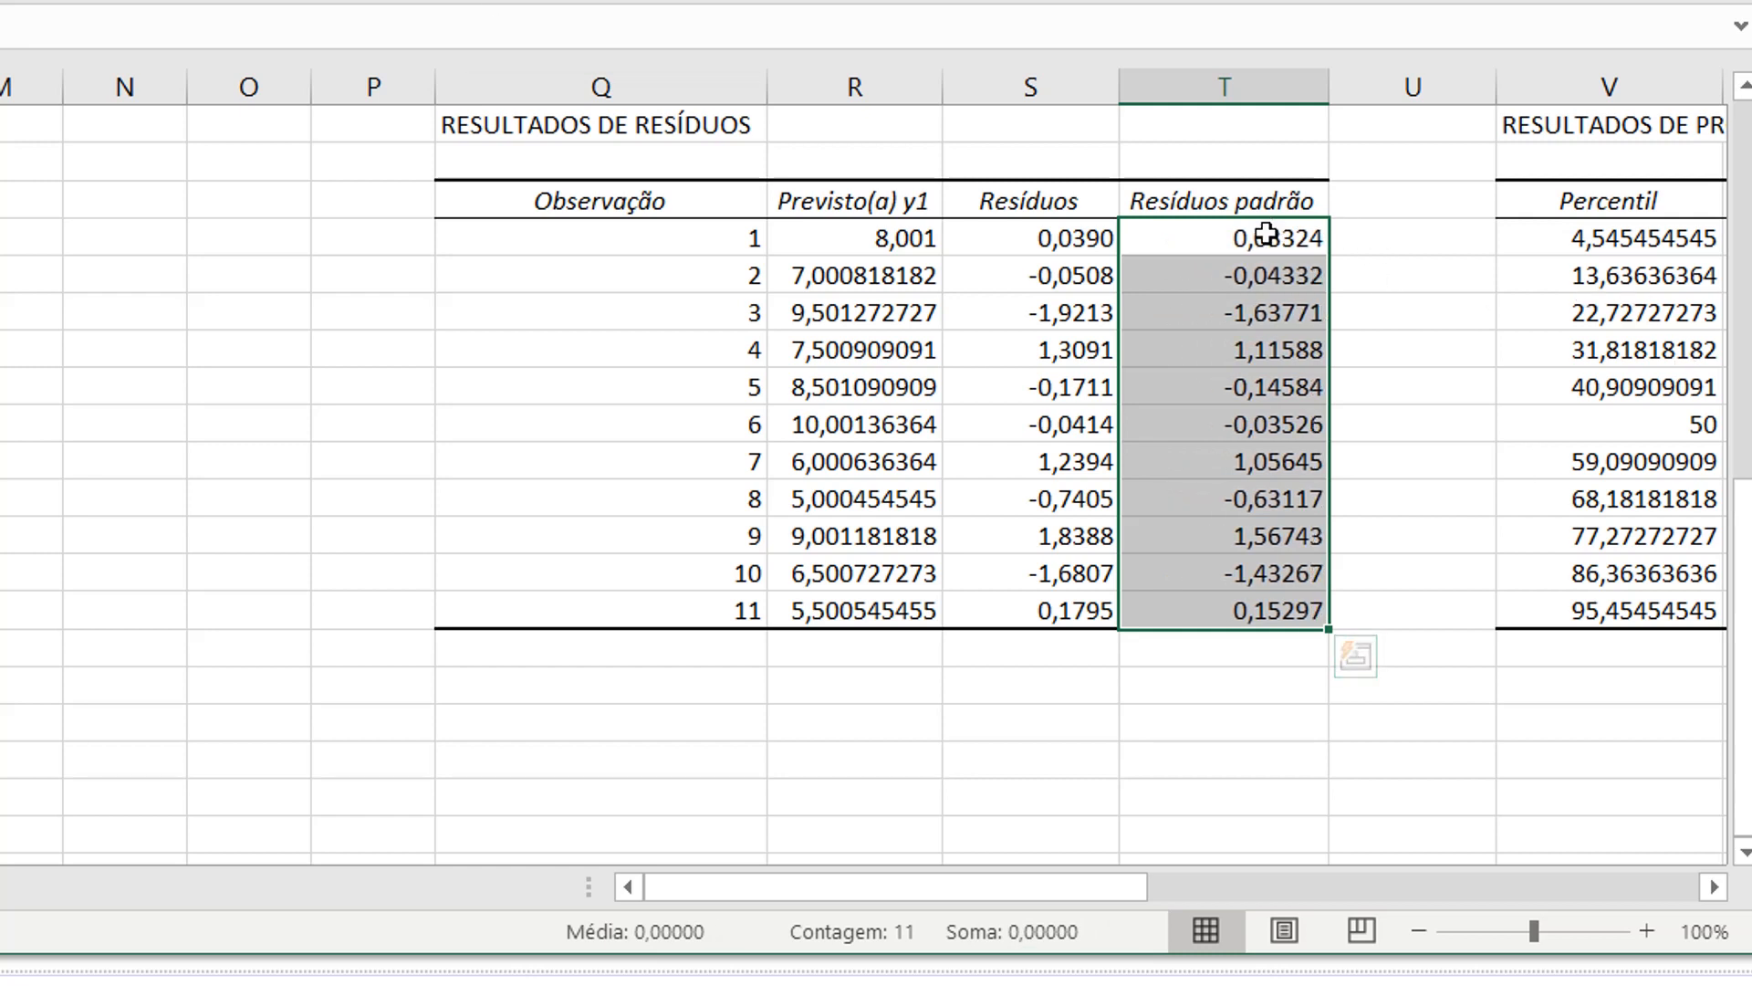
left_click(1162, 679)
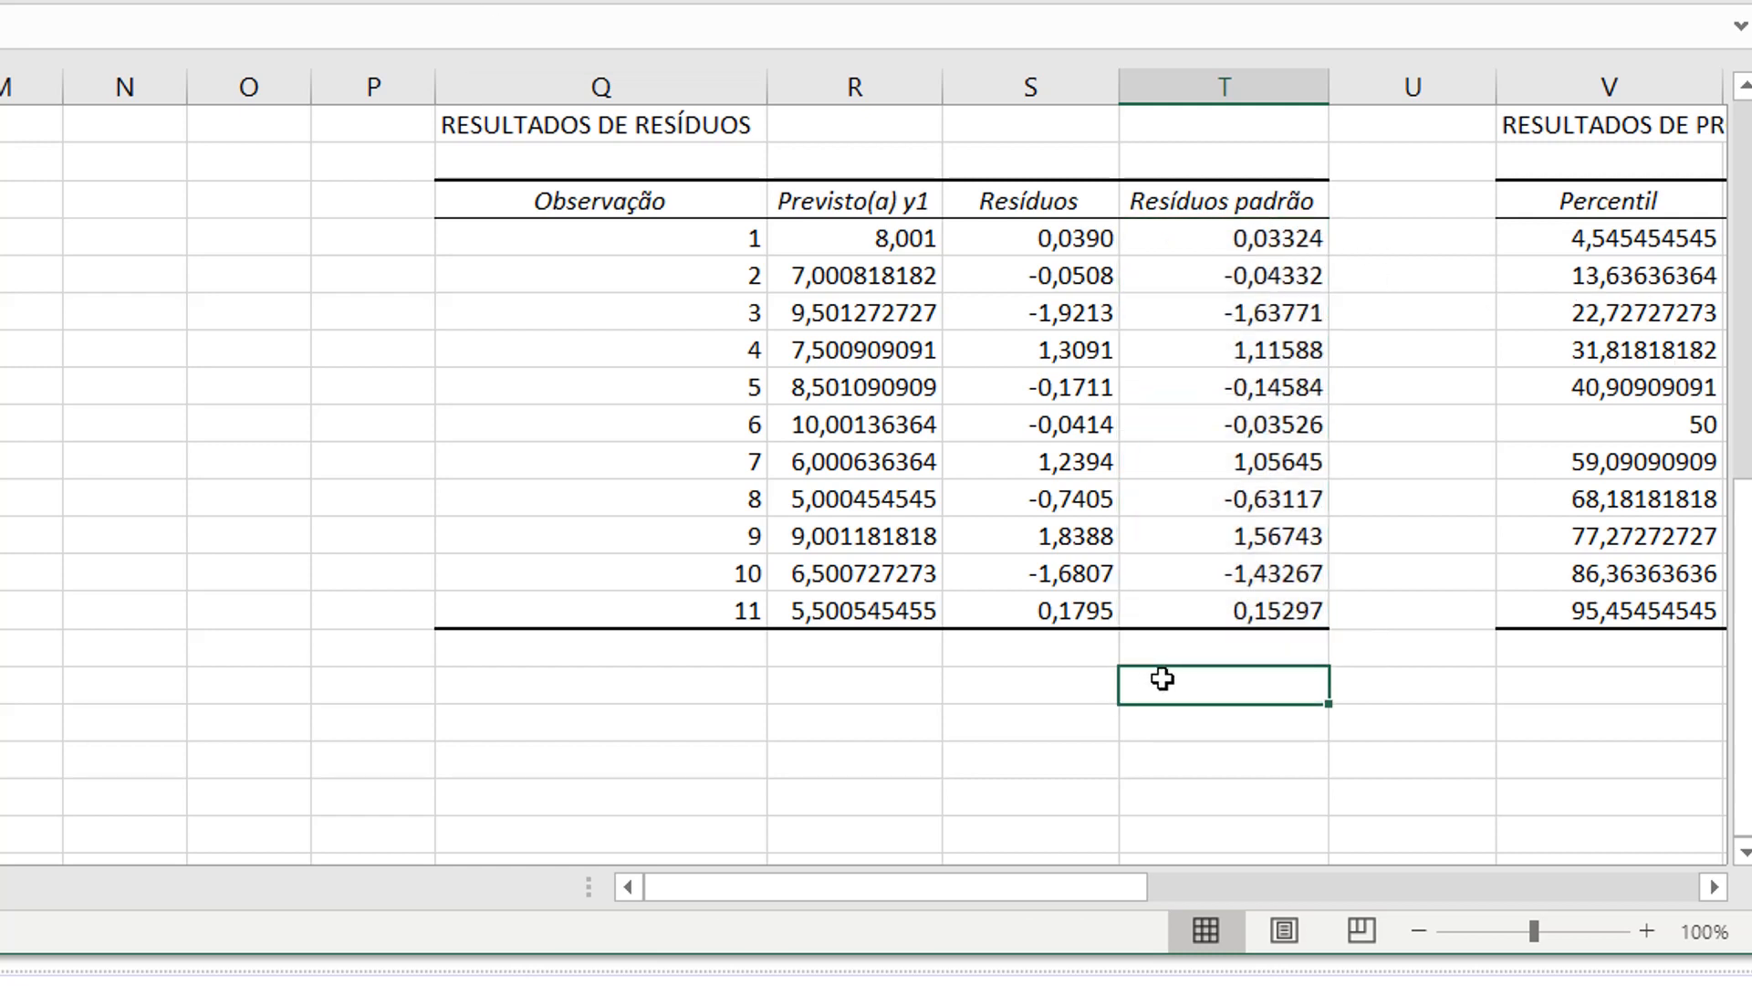
- Enter the note "(resíduo-média)/s" in T22, two rows above the Resíduos padrão header
left_click(1243, 236)
left_click(1236, 159)
scroll(1223, 182, "up", 1)
left_click(1214, 221)
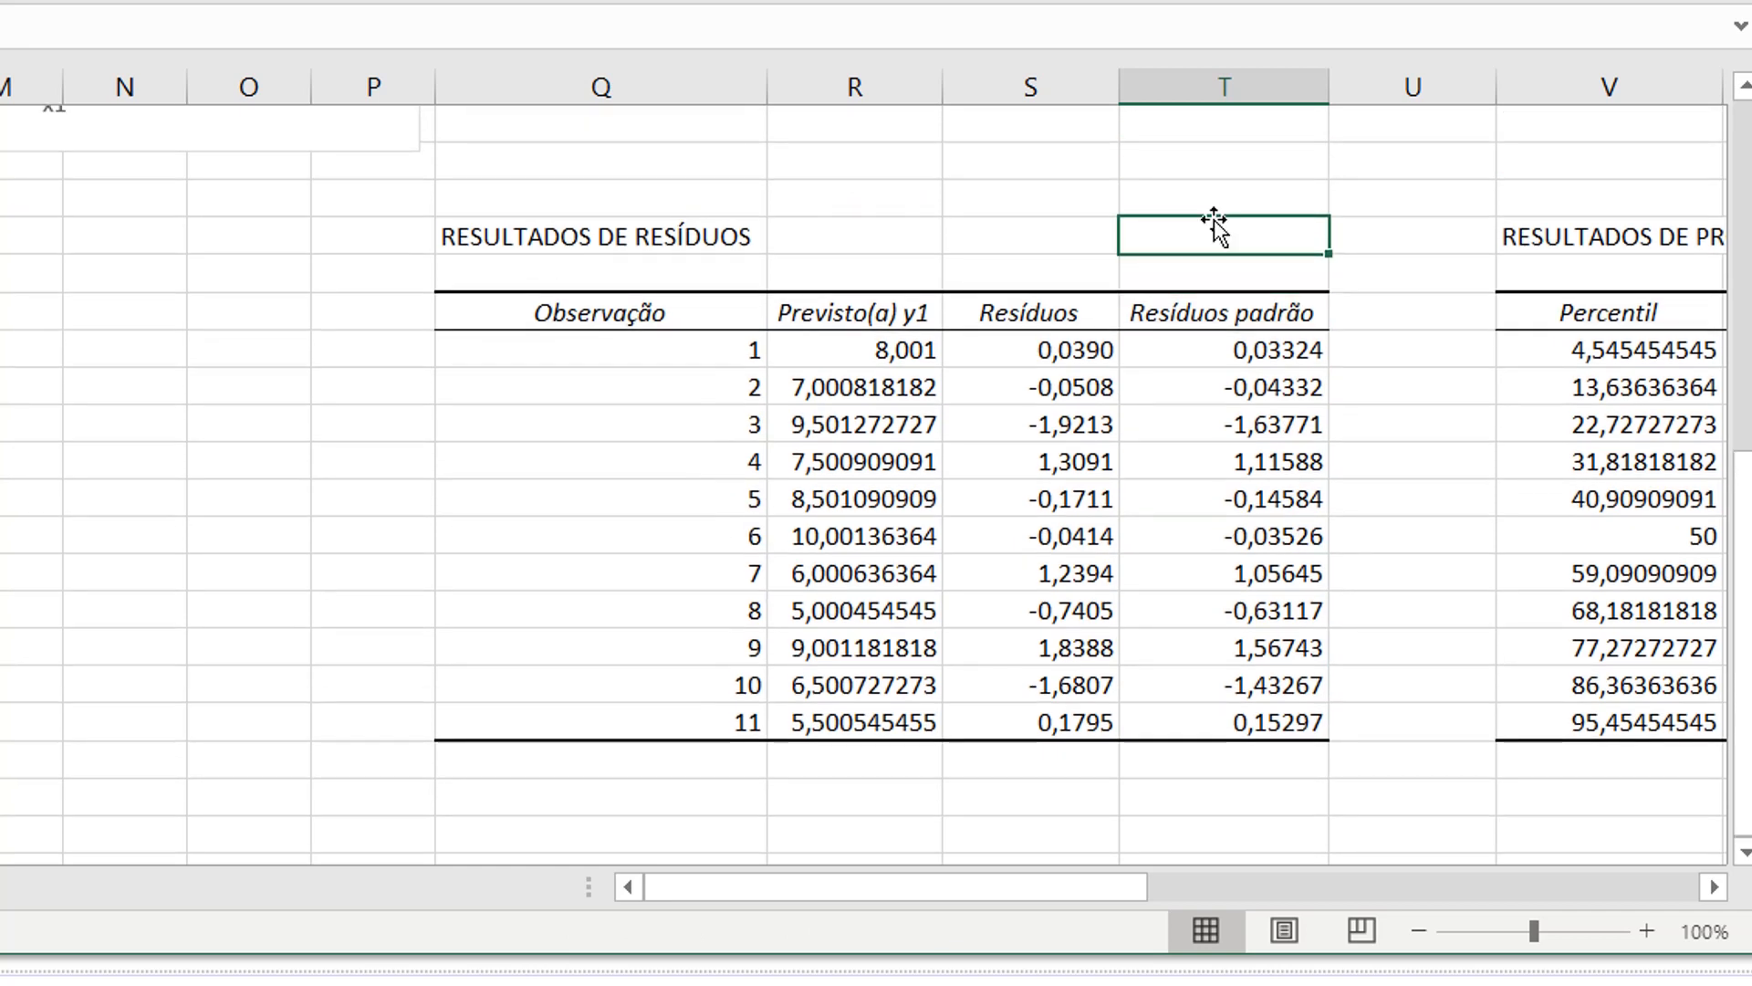
type("(resíduo")
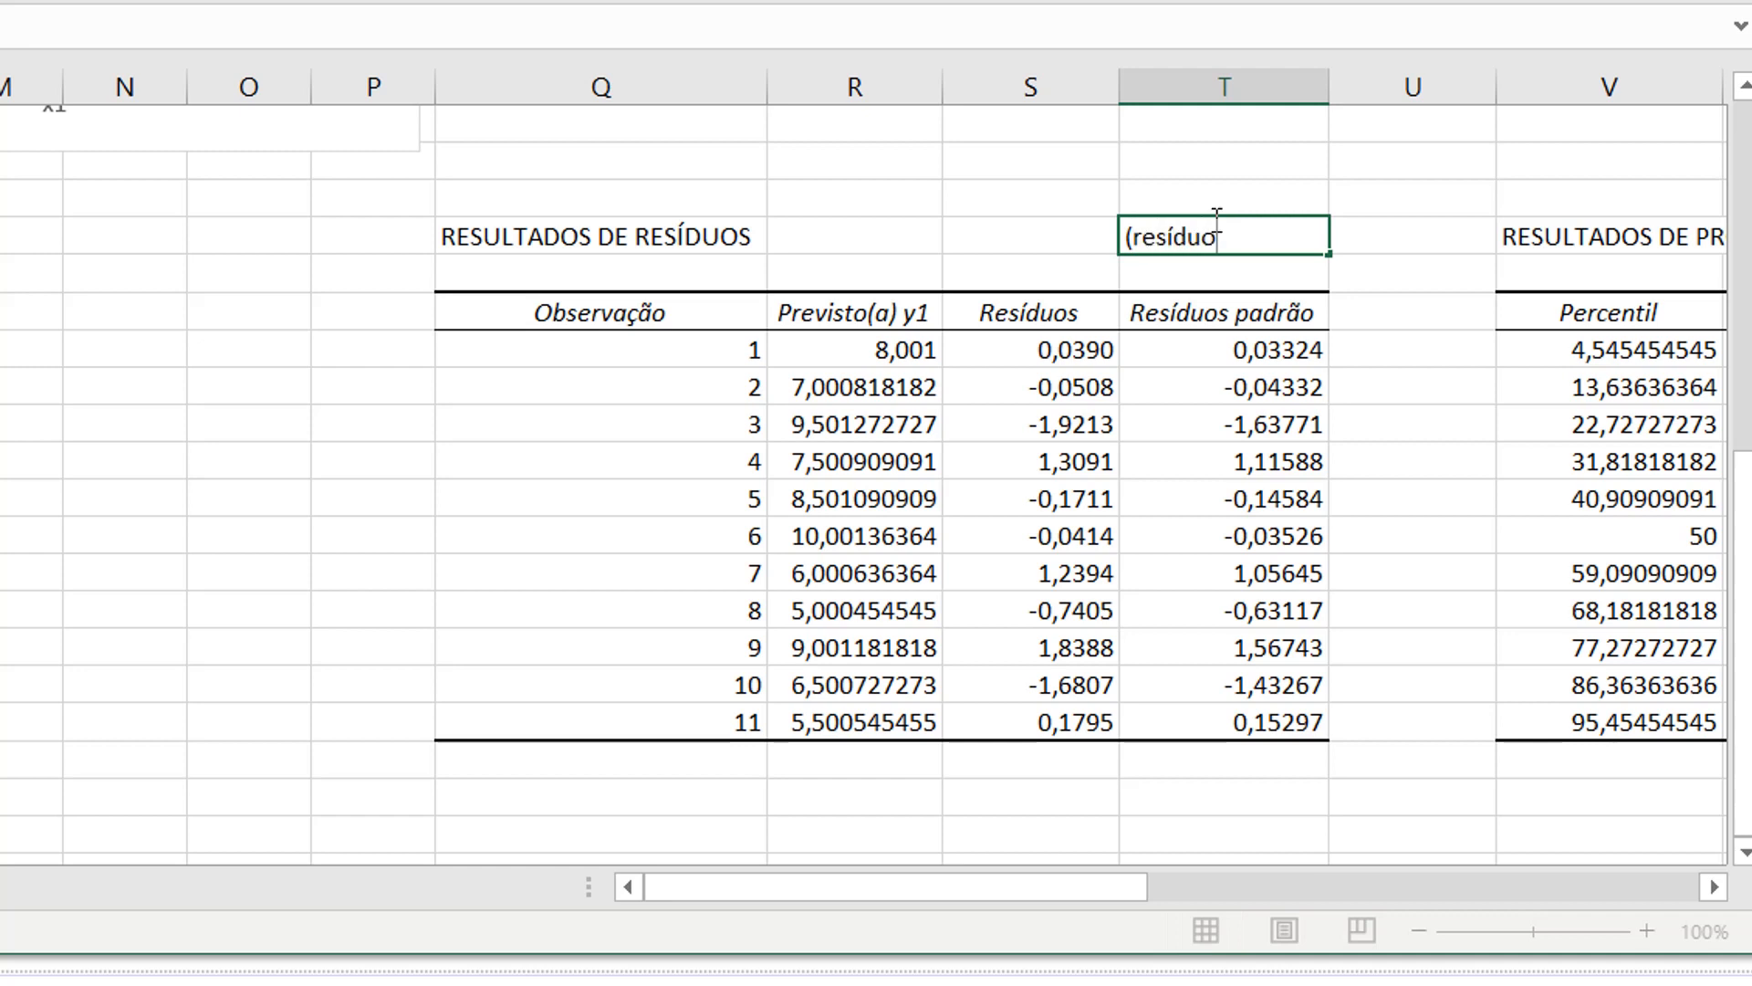
type("-média)/s")
key("Return")
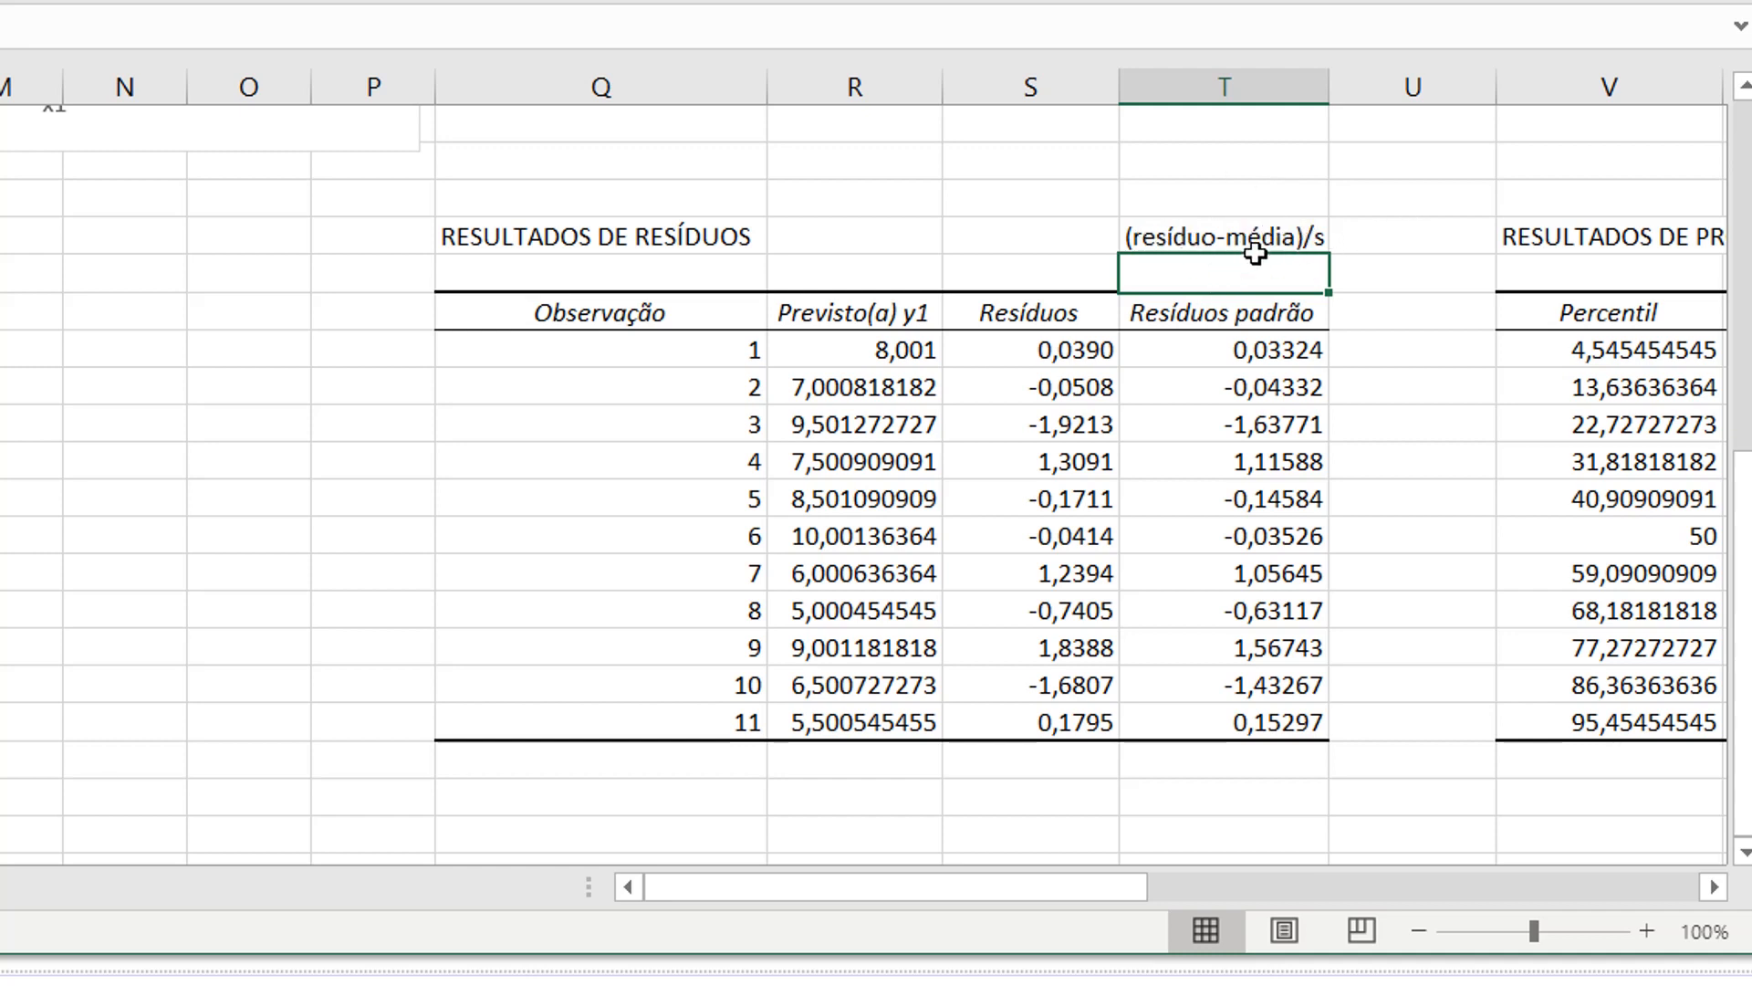
- Enter the label "desv" in R37 and compute the standard deviation of the Resíduos values in R38 with DESVPAD
scroll(1173, 411, "down", 2)
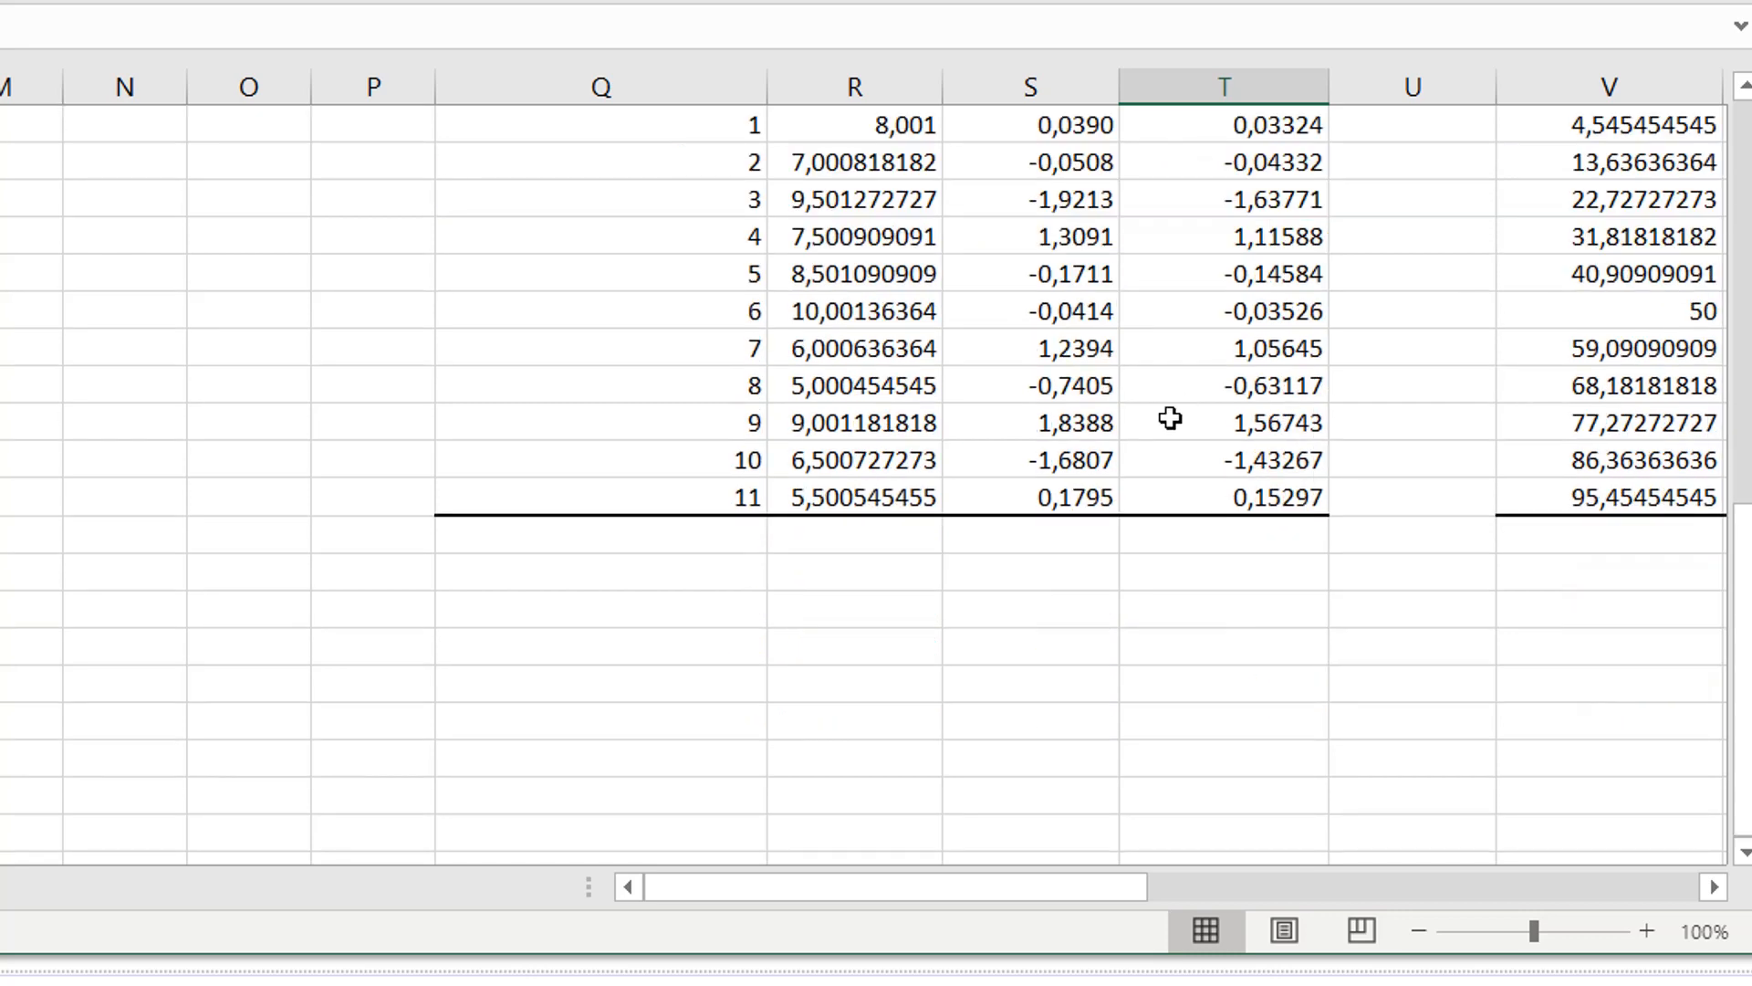
scroll(1170, 418, "up", 1)
left_click(871, 695)
type("desv")
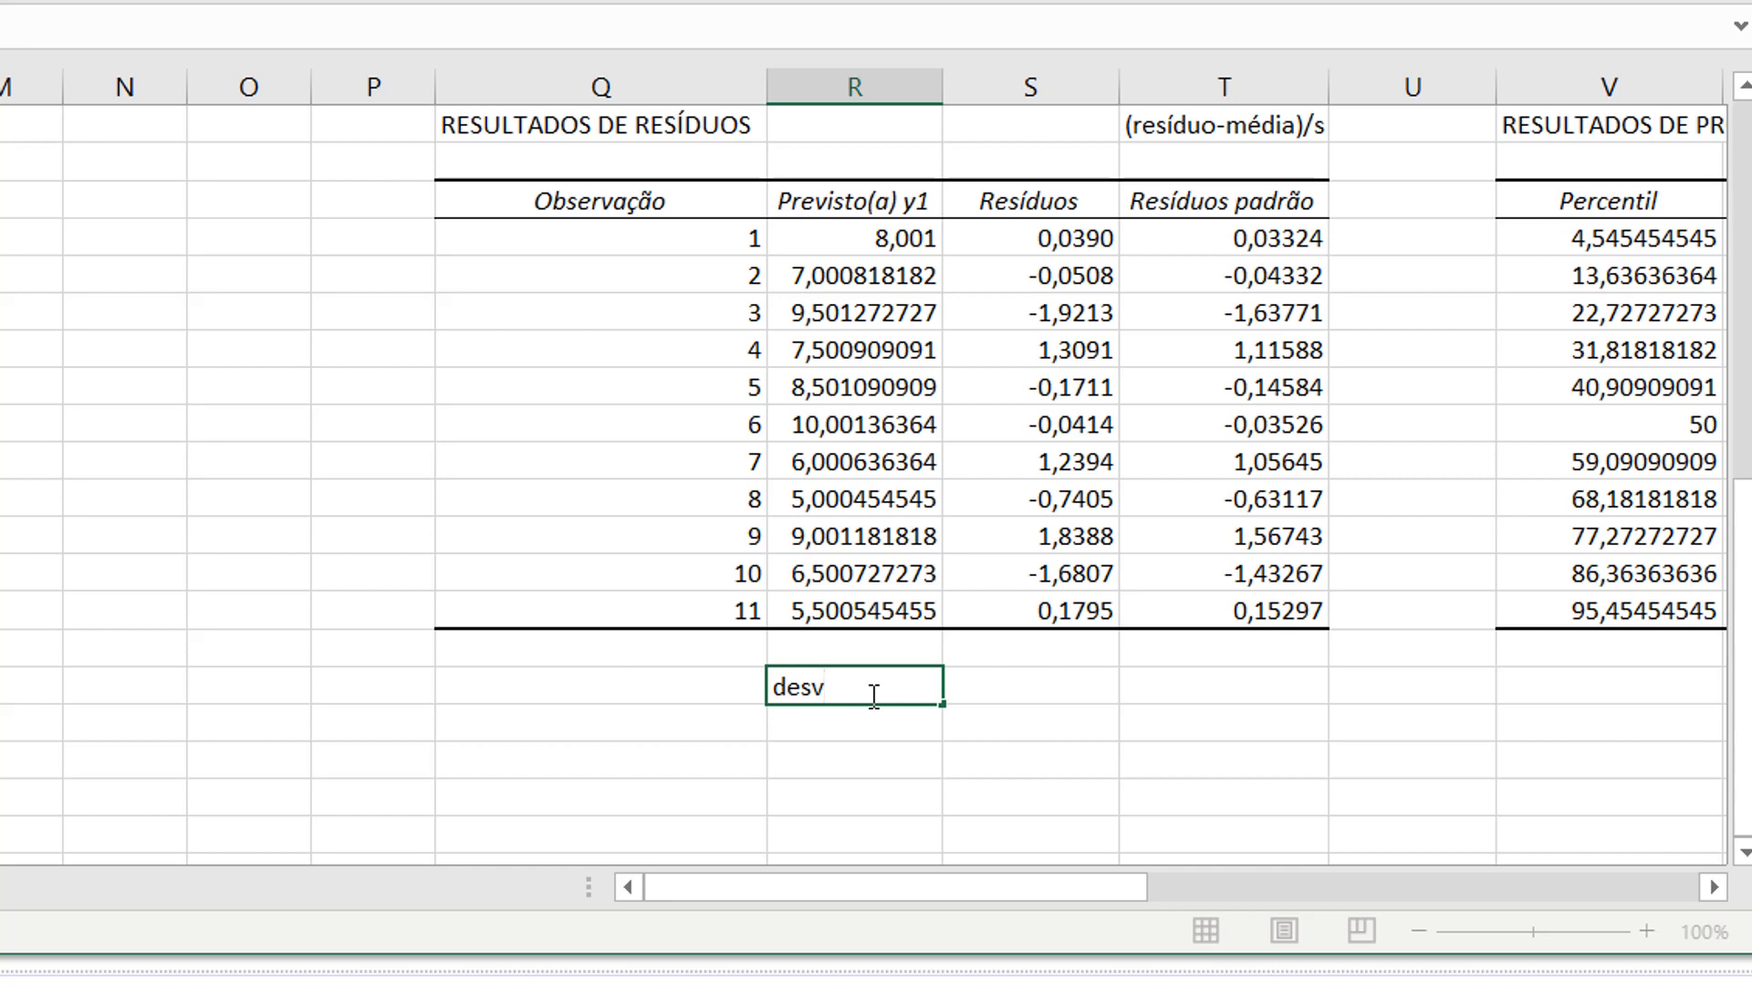
key("Return")
type("=desv")
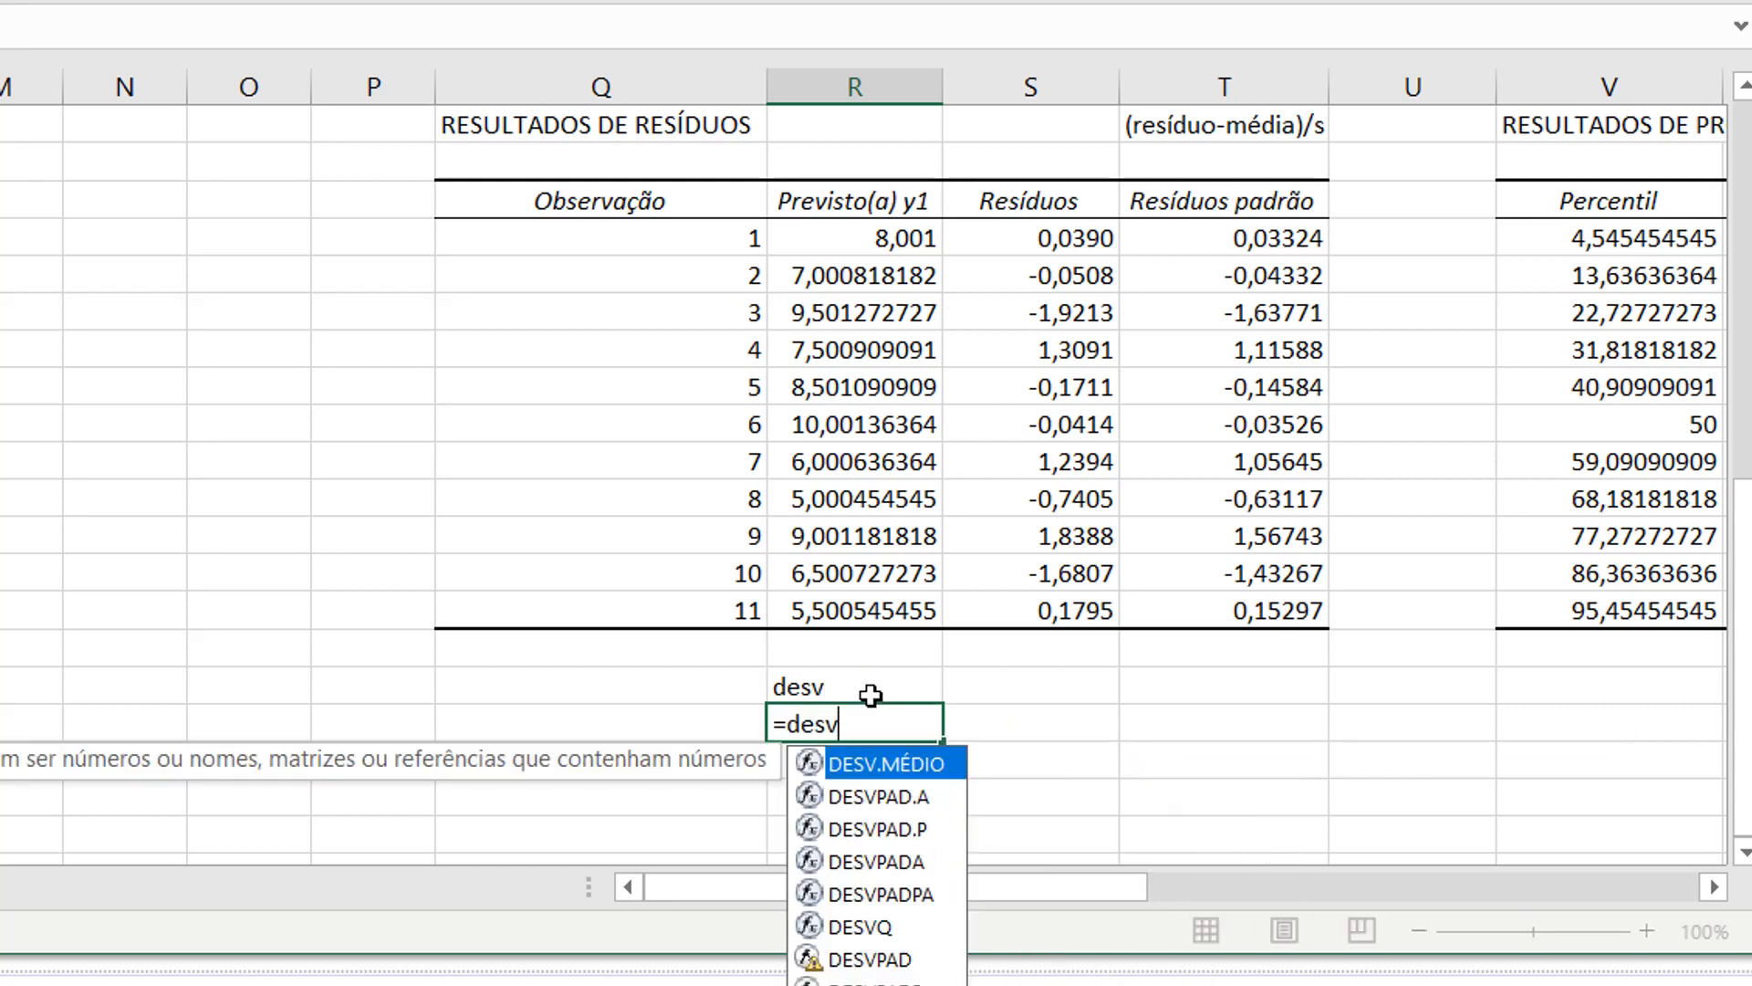
double_click(882, 961)
left_click_drag(1068, 230, 1057, 606)
type(")")
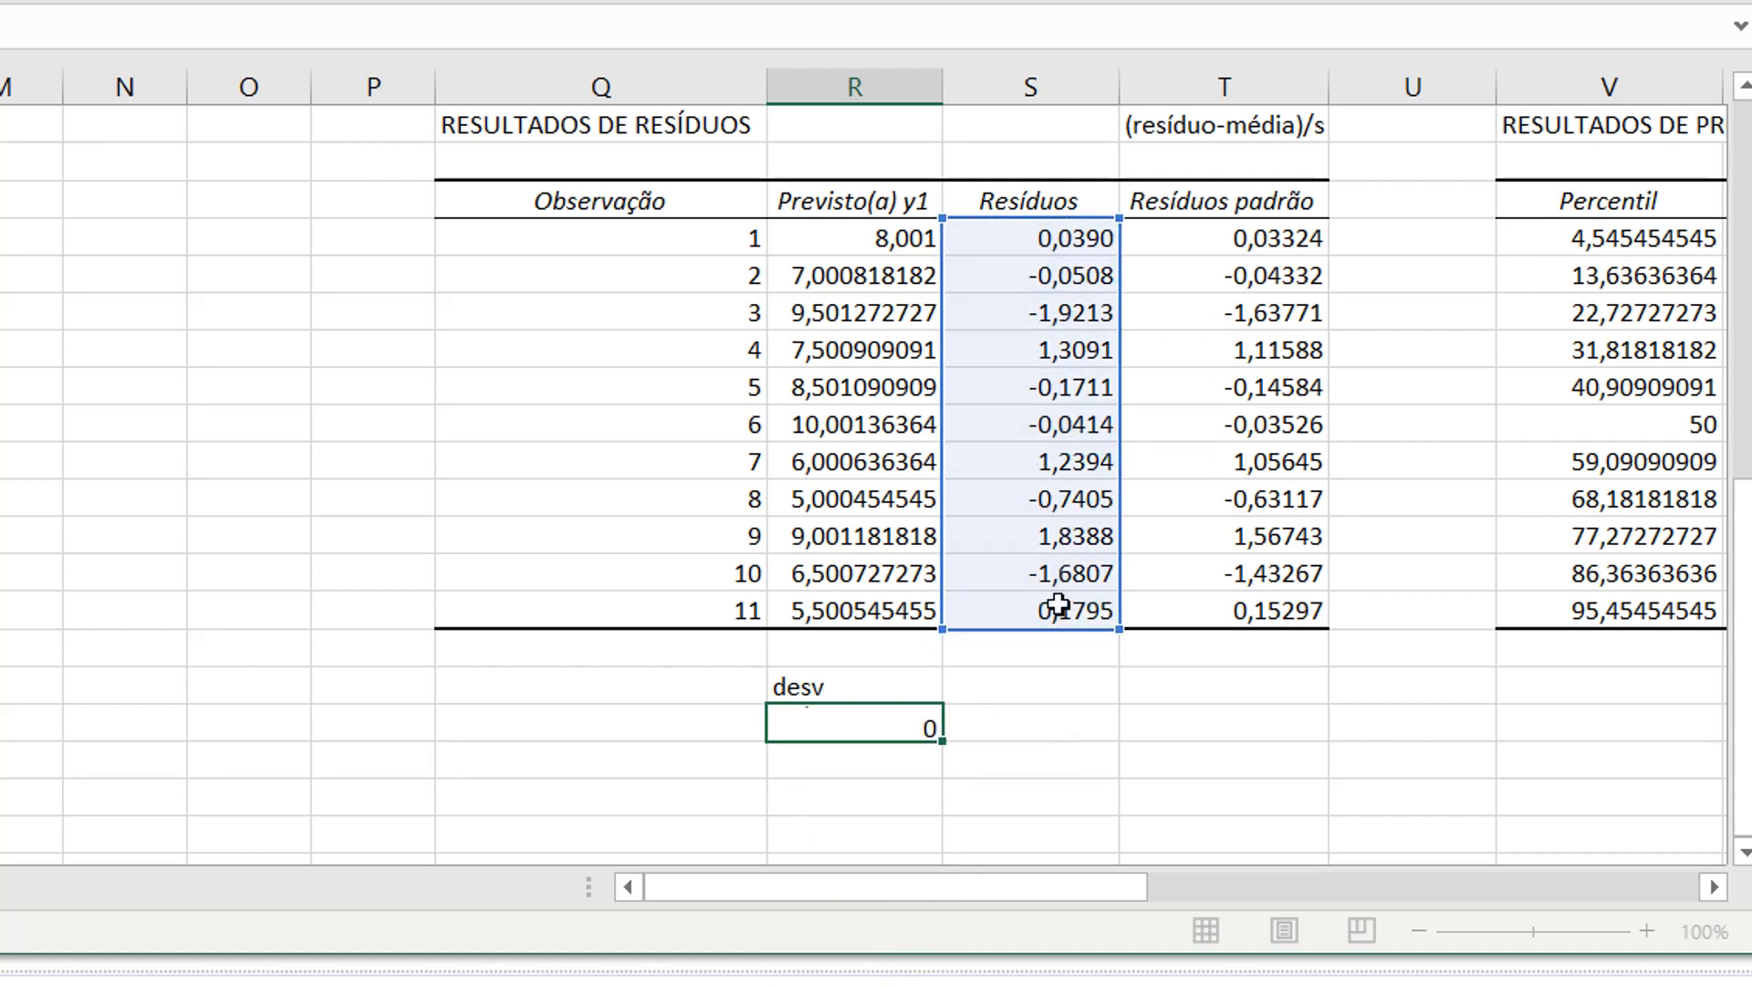
key("Return")
left_click(853, 730)
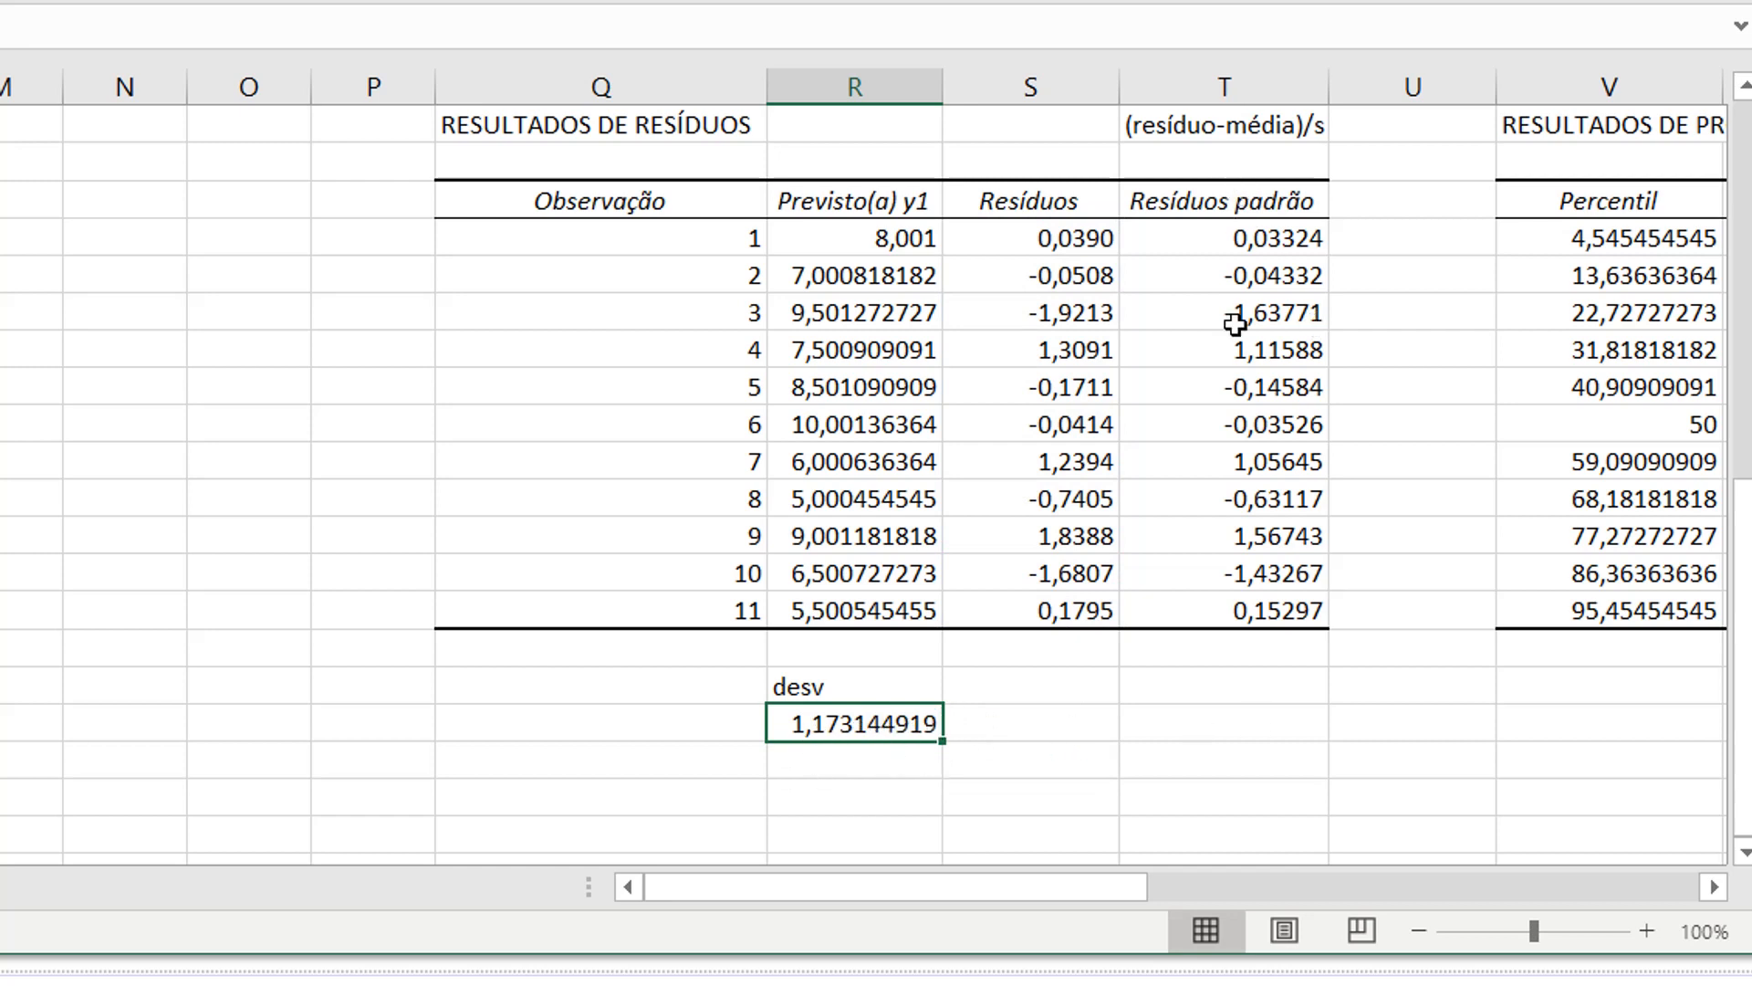
- Compute the standardised residual of observation 1 in T38 as =S25/R38 and compare it with its Resíduos padrão value
left_click(1203, 711)
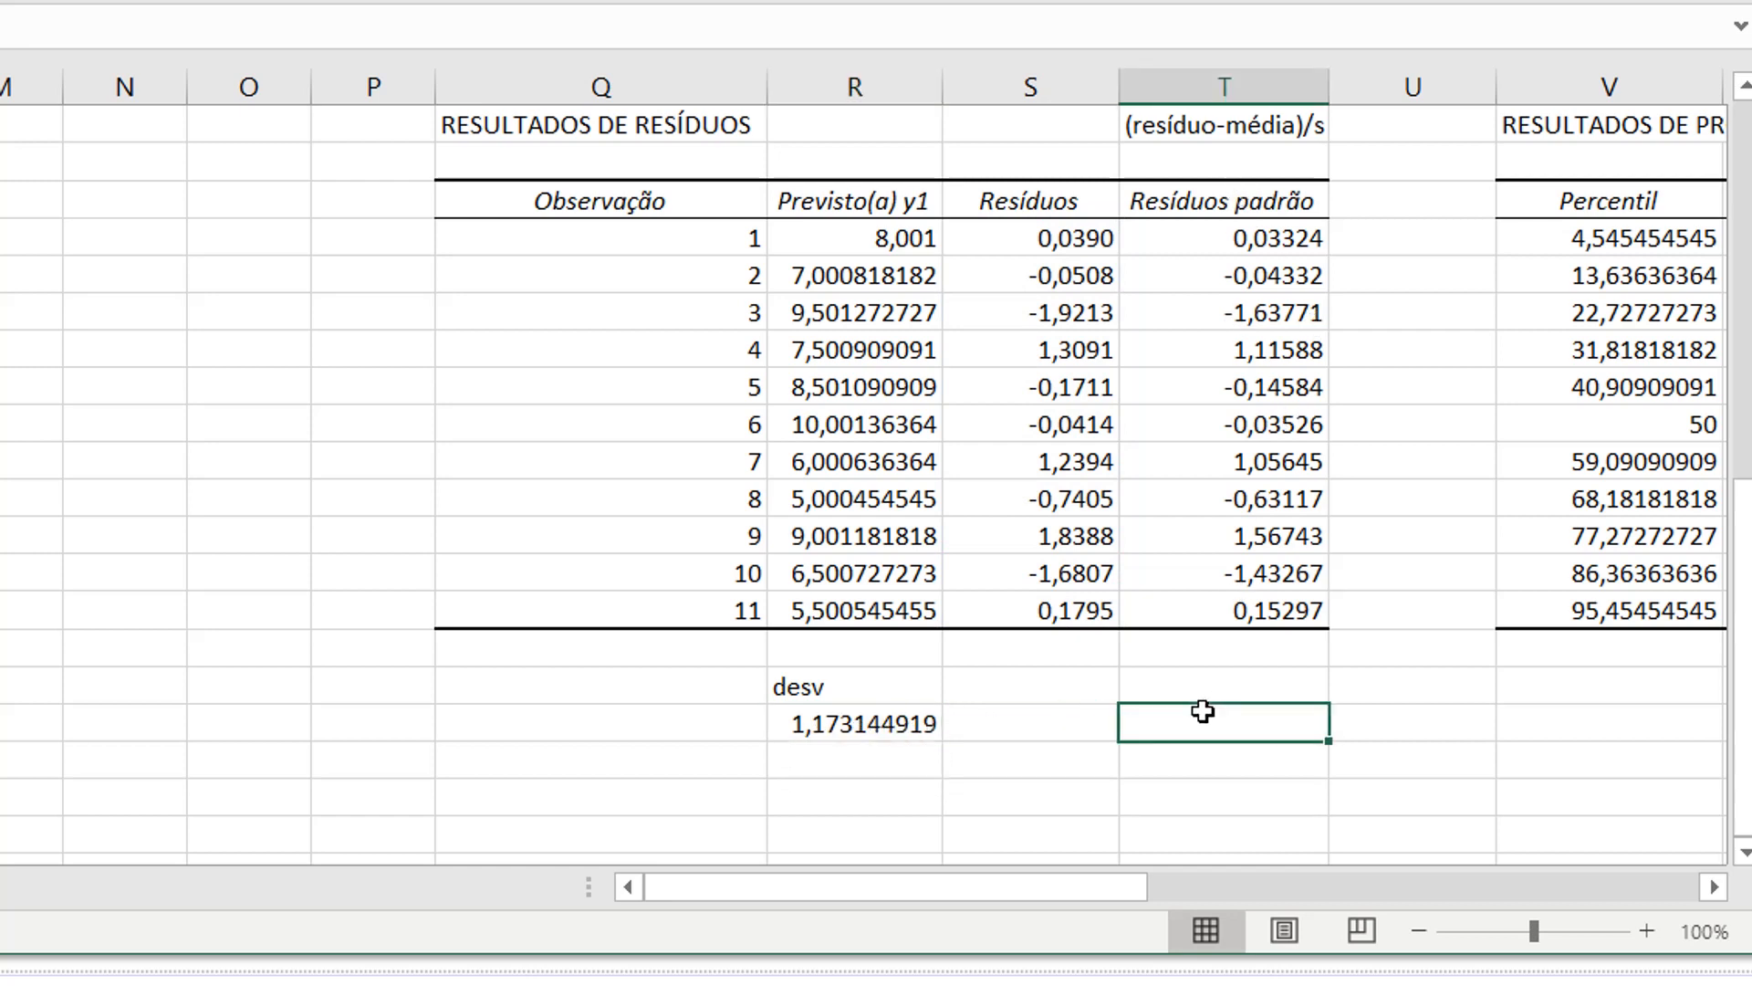
left_click(1066, 239)
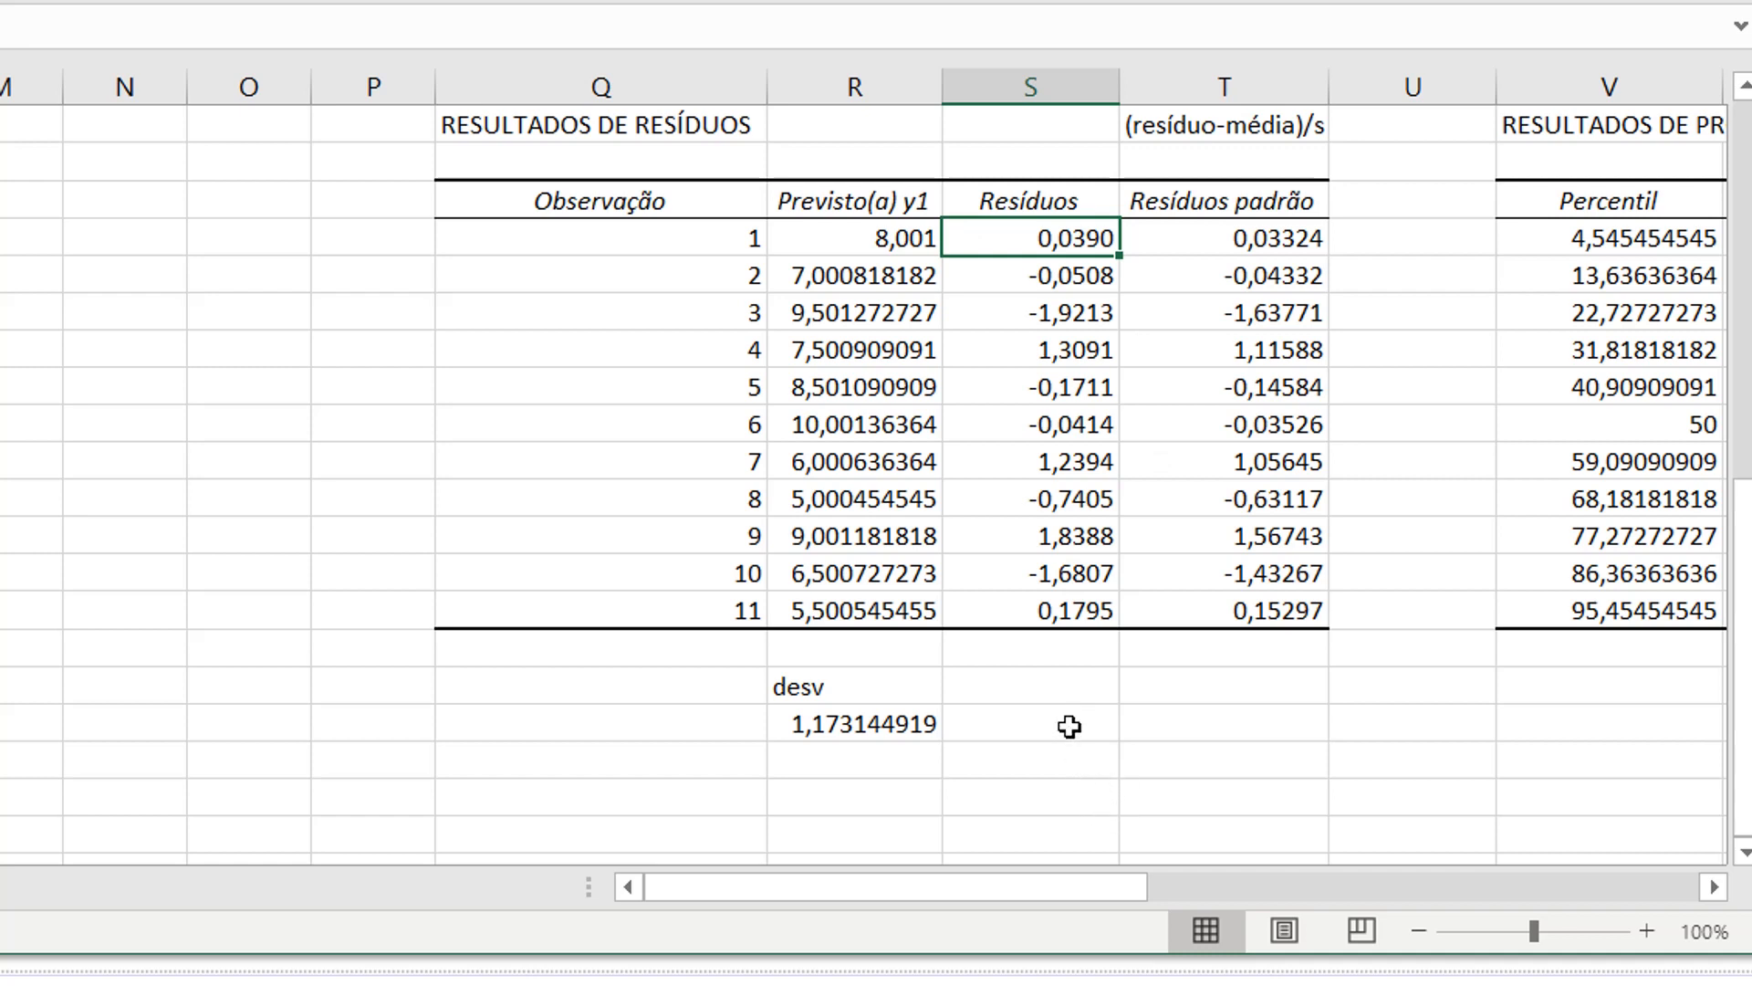
left_click(1157, 721)
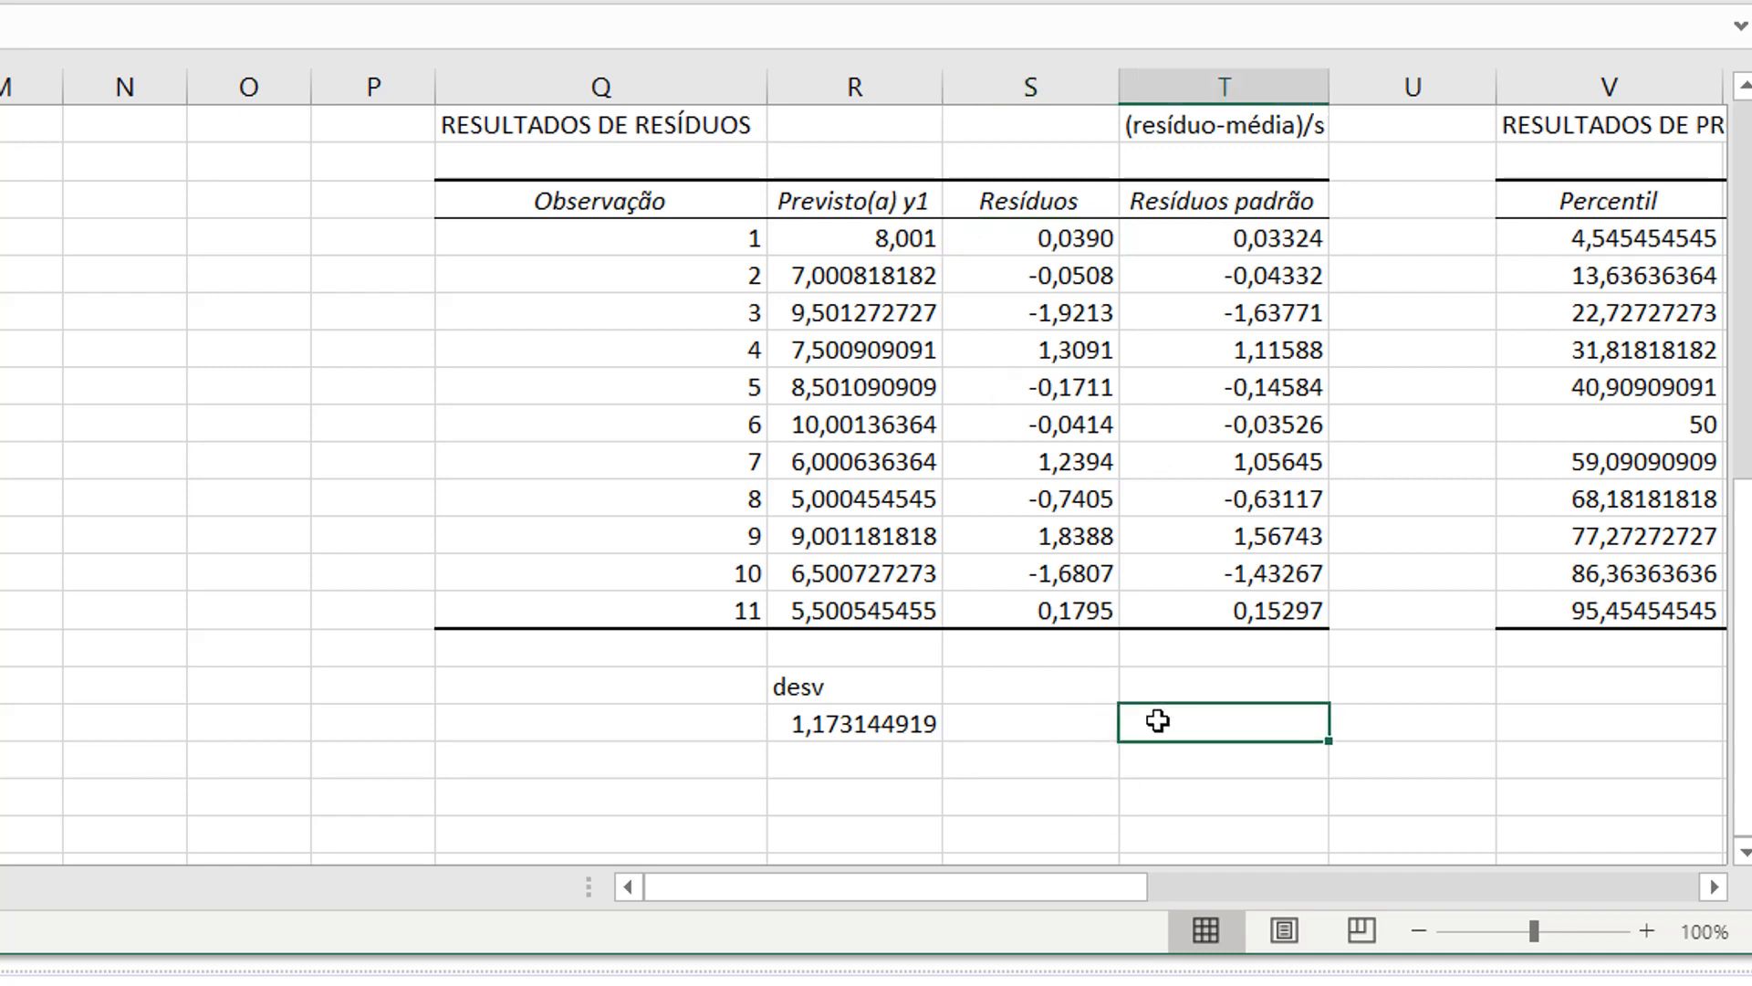
type("=")
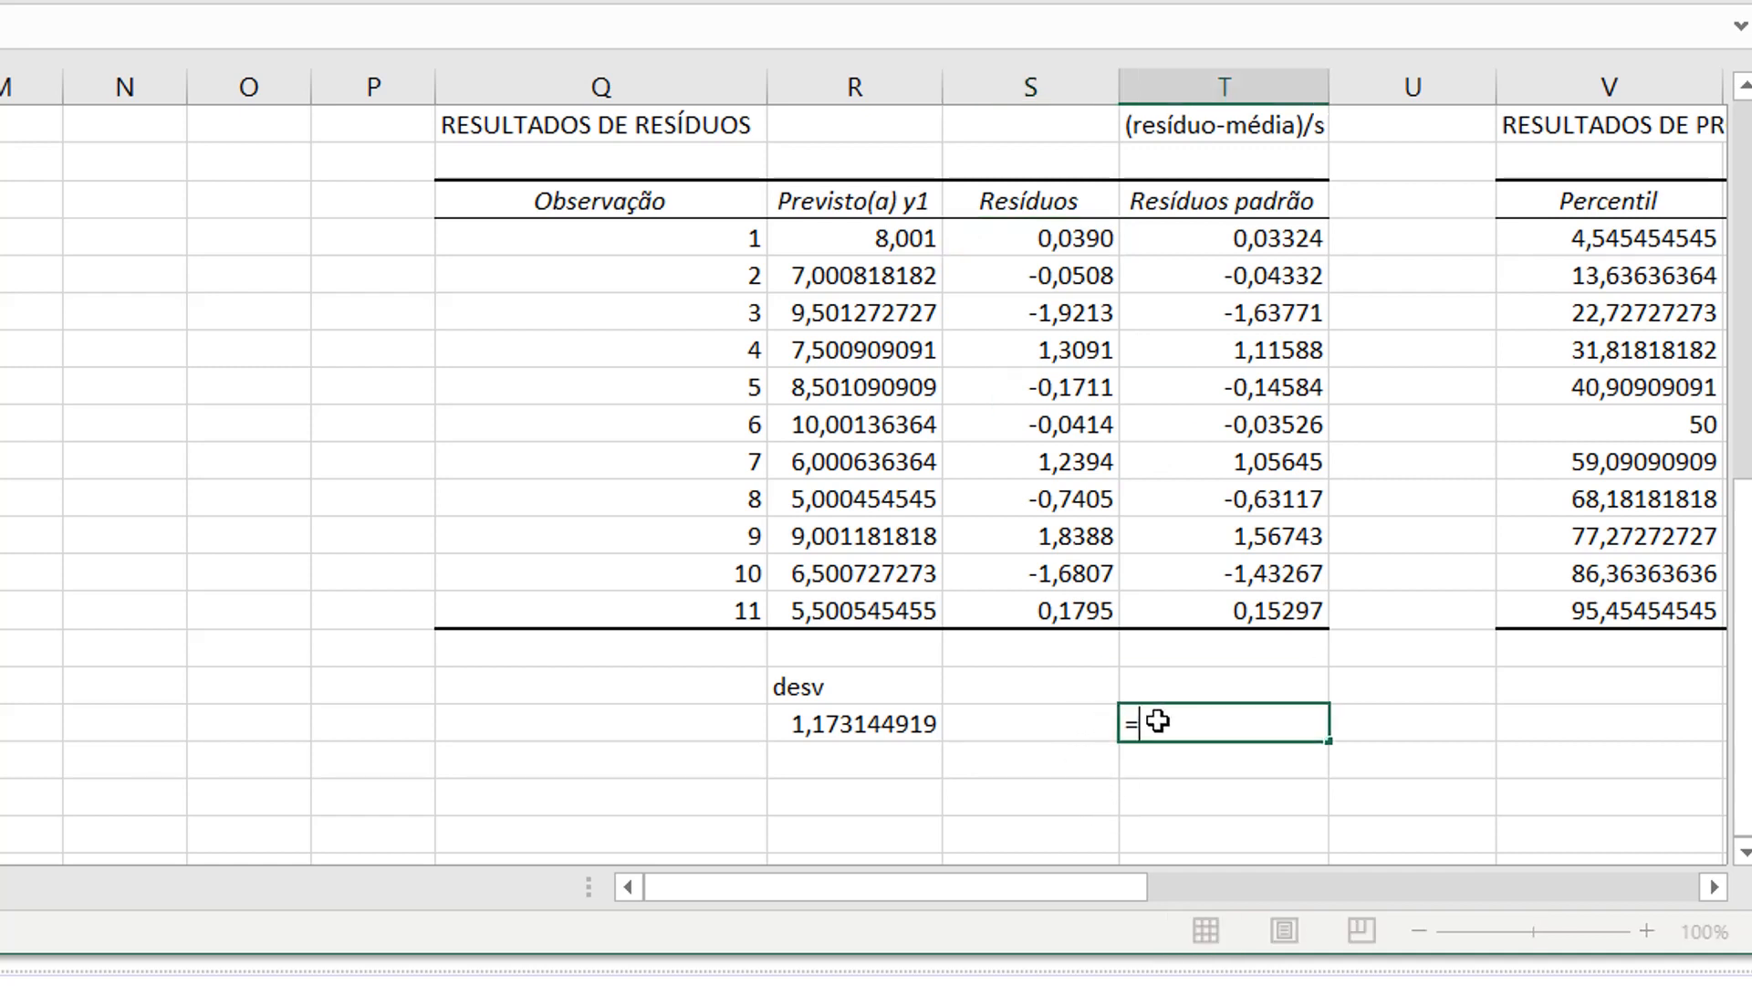
left_click(1057, 238)
type("/")
left_click(876, 722)
key("Return")
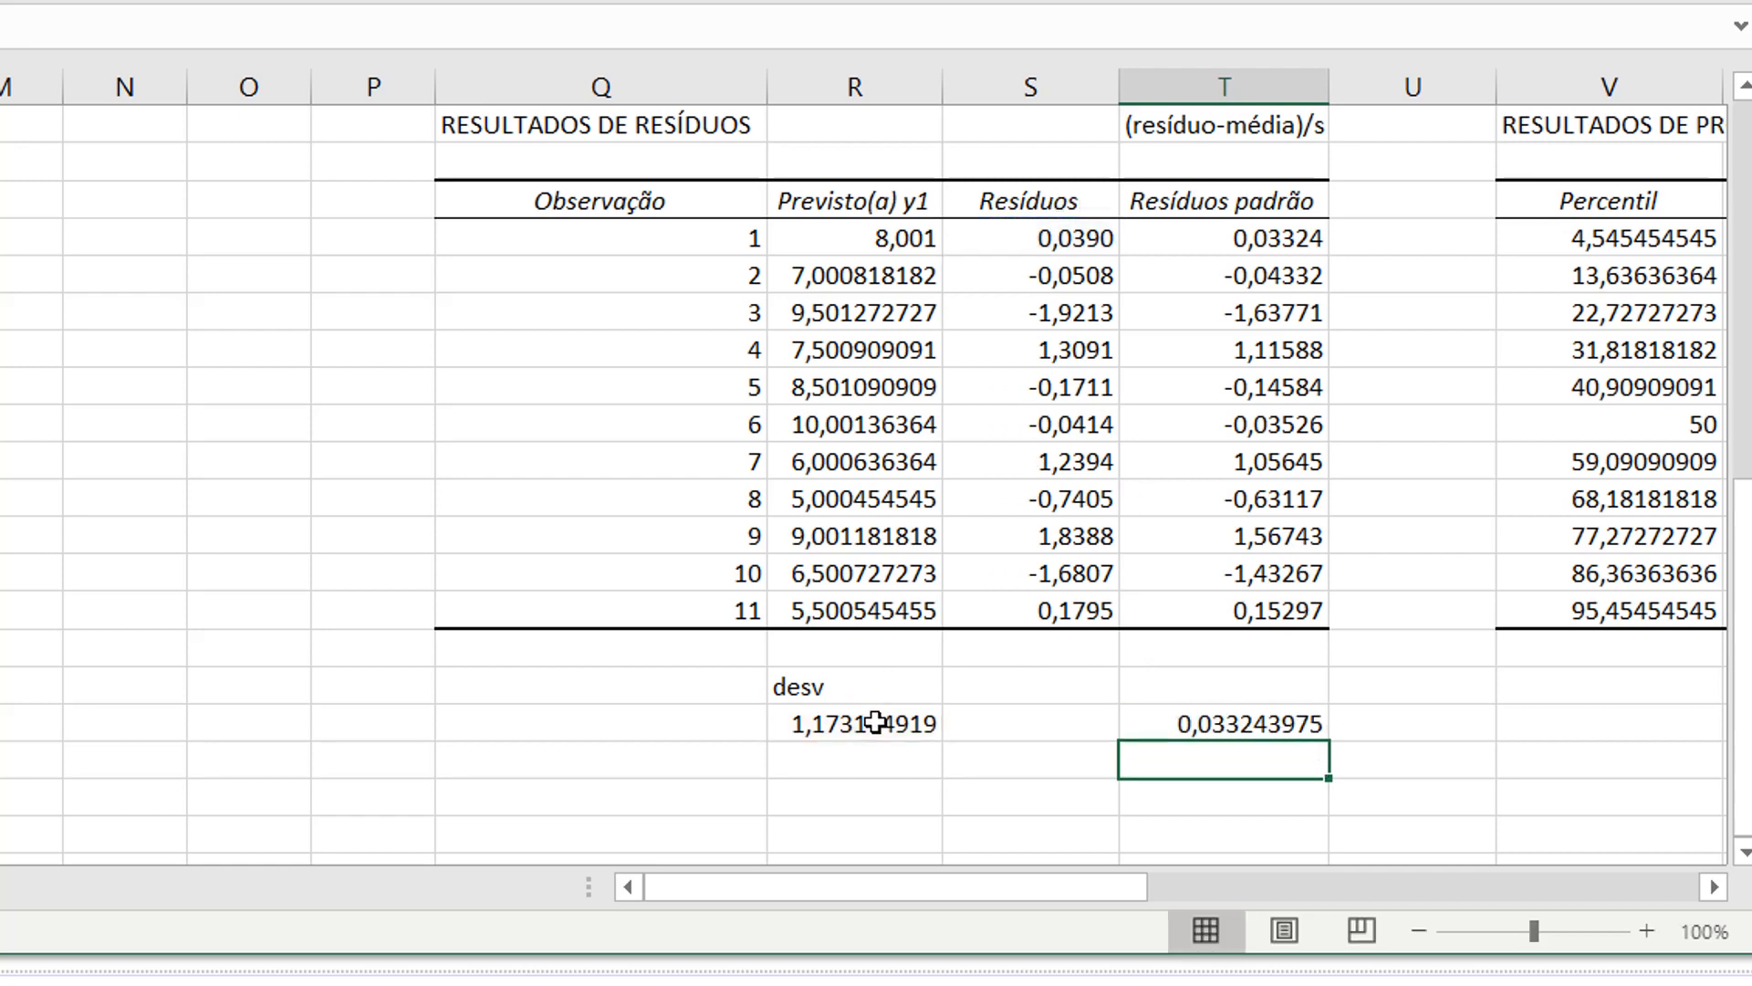
left_click(1248, 725)
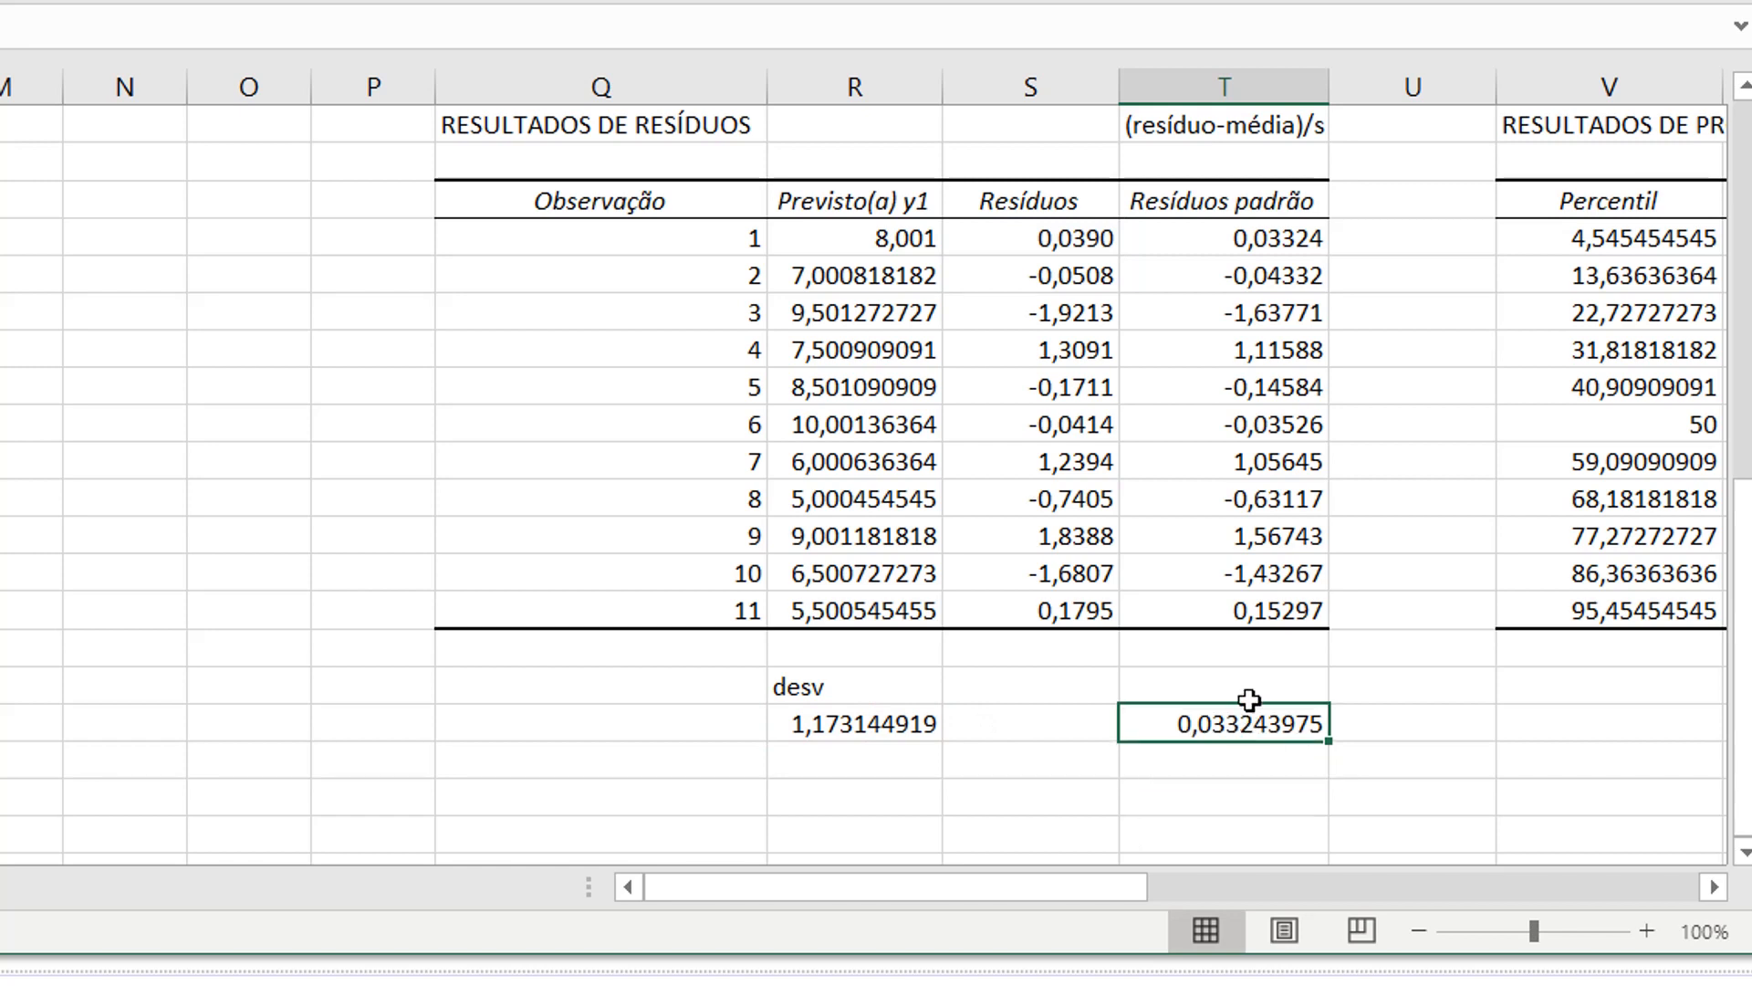
left_click(1309, 242)
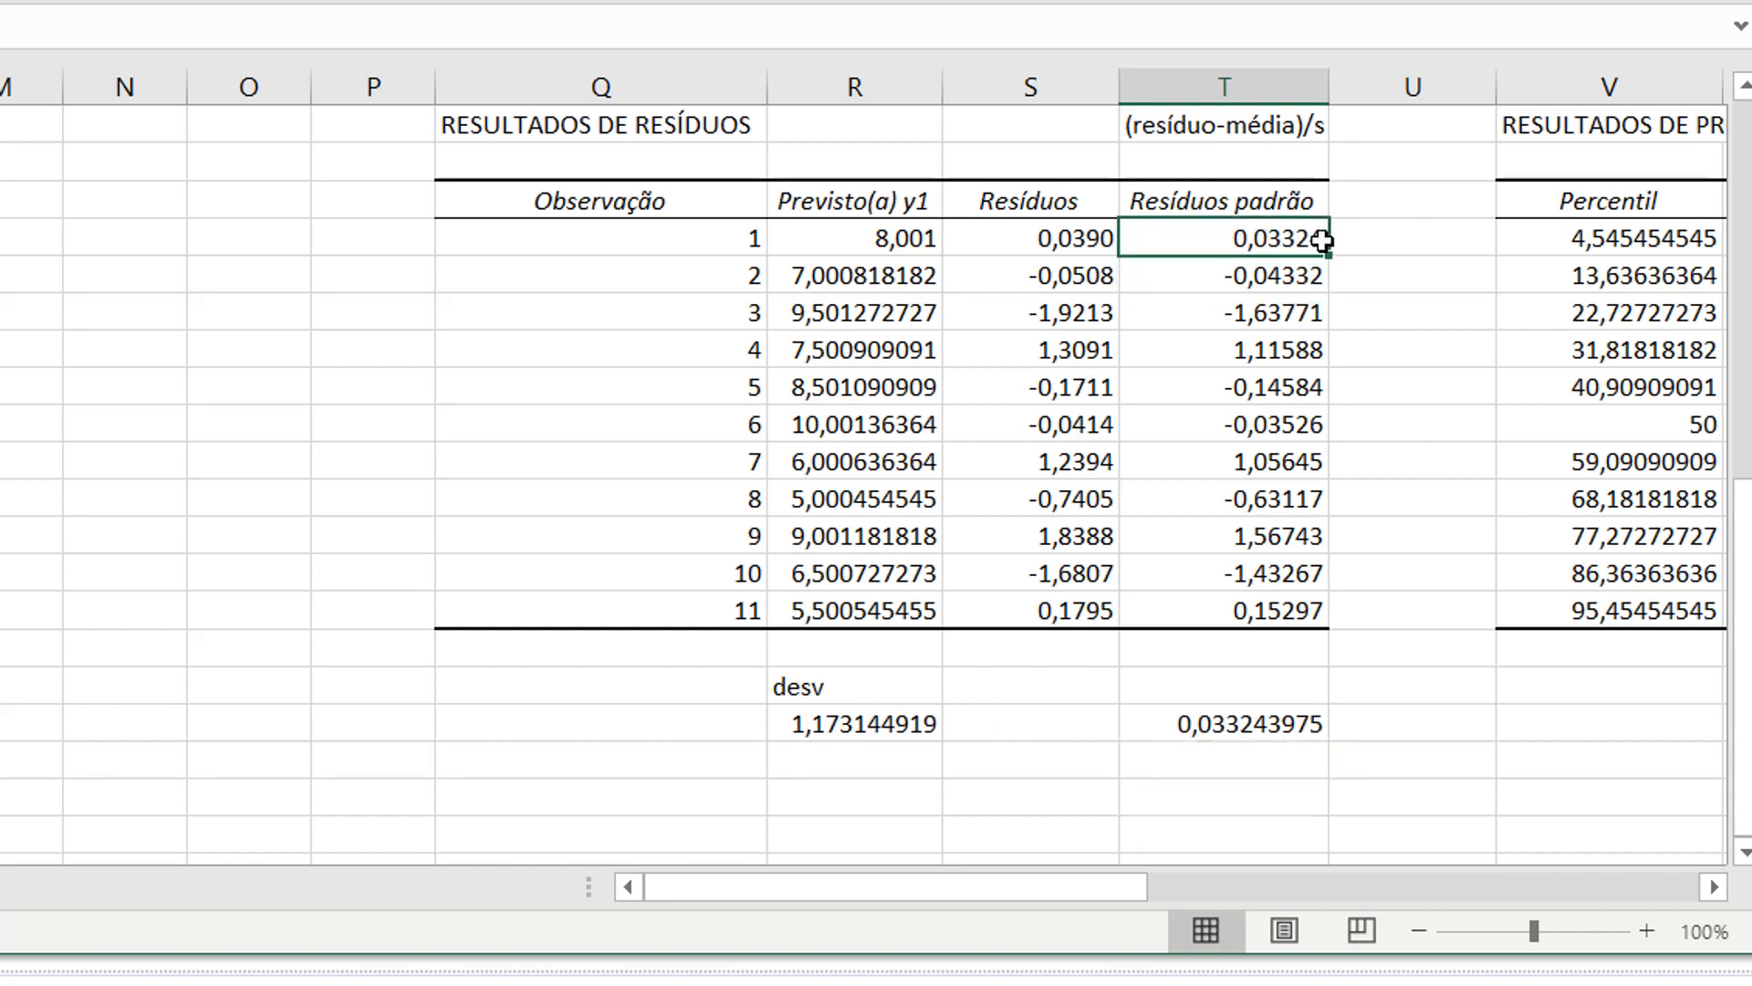
- Review the formula in T38 against the Resíduos padrão values, checking which residual and standard deviation cells it references
left_click(1302, 270)
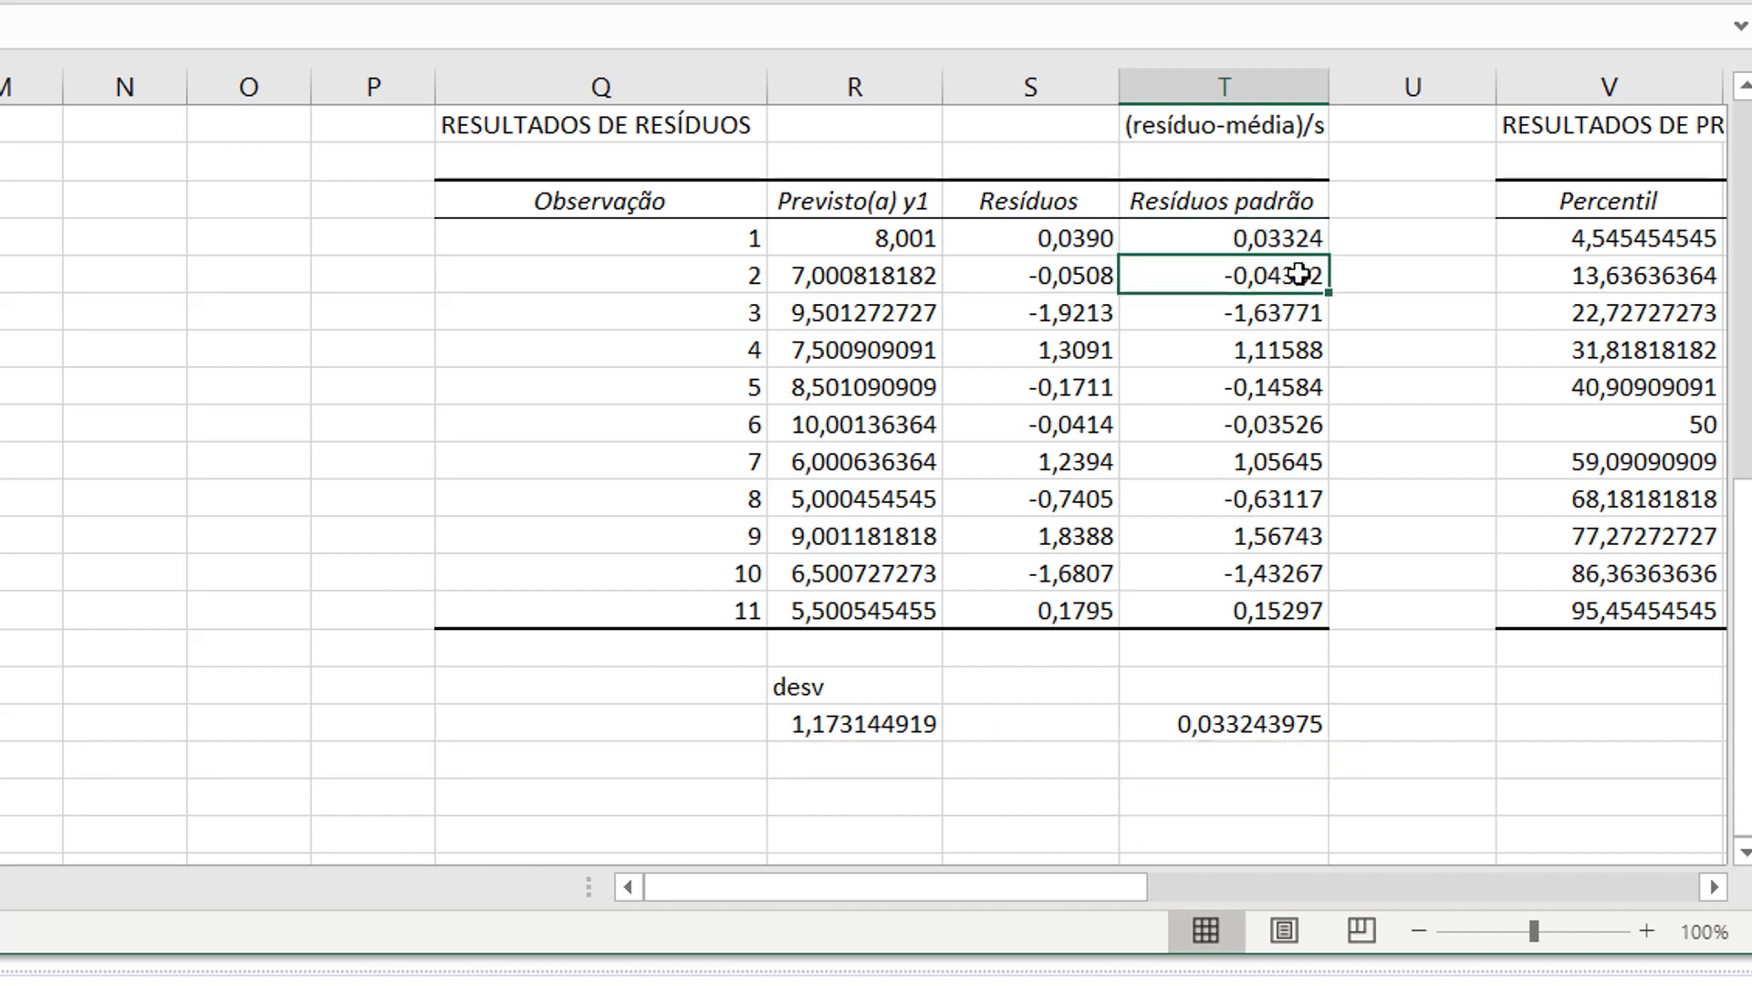
double_click(1285, 720)
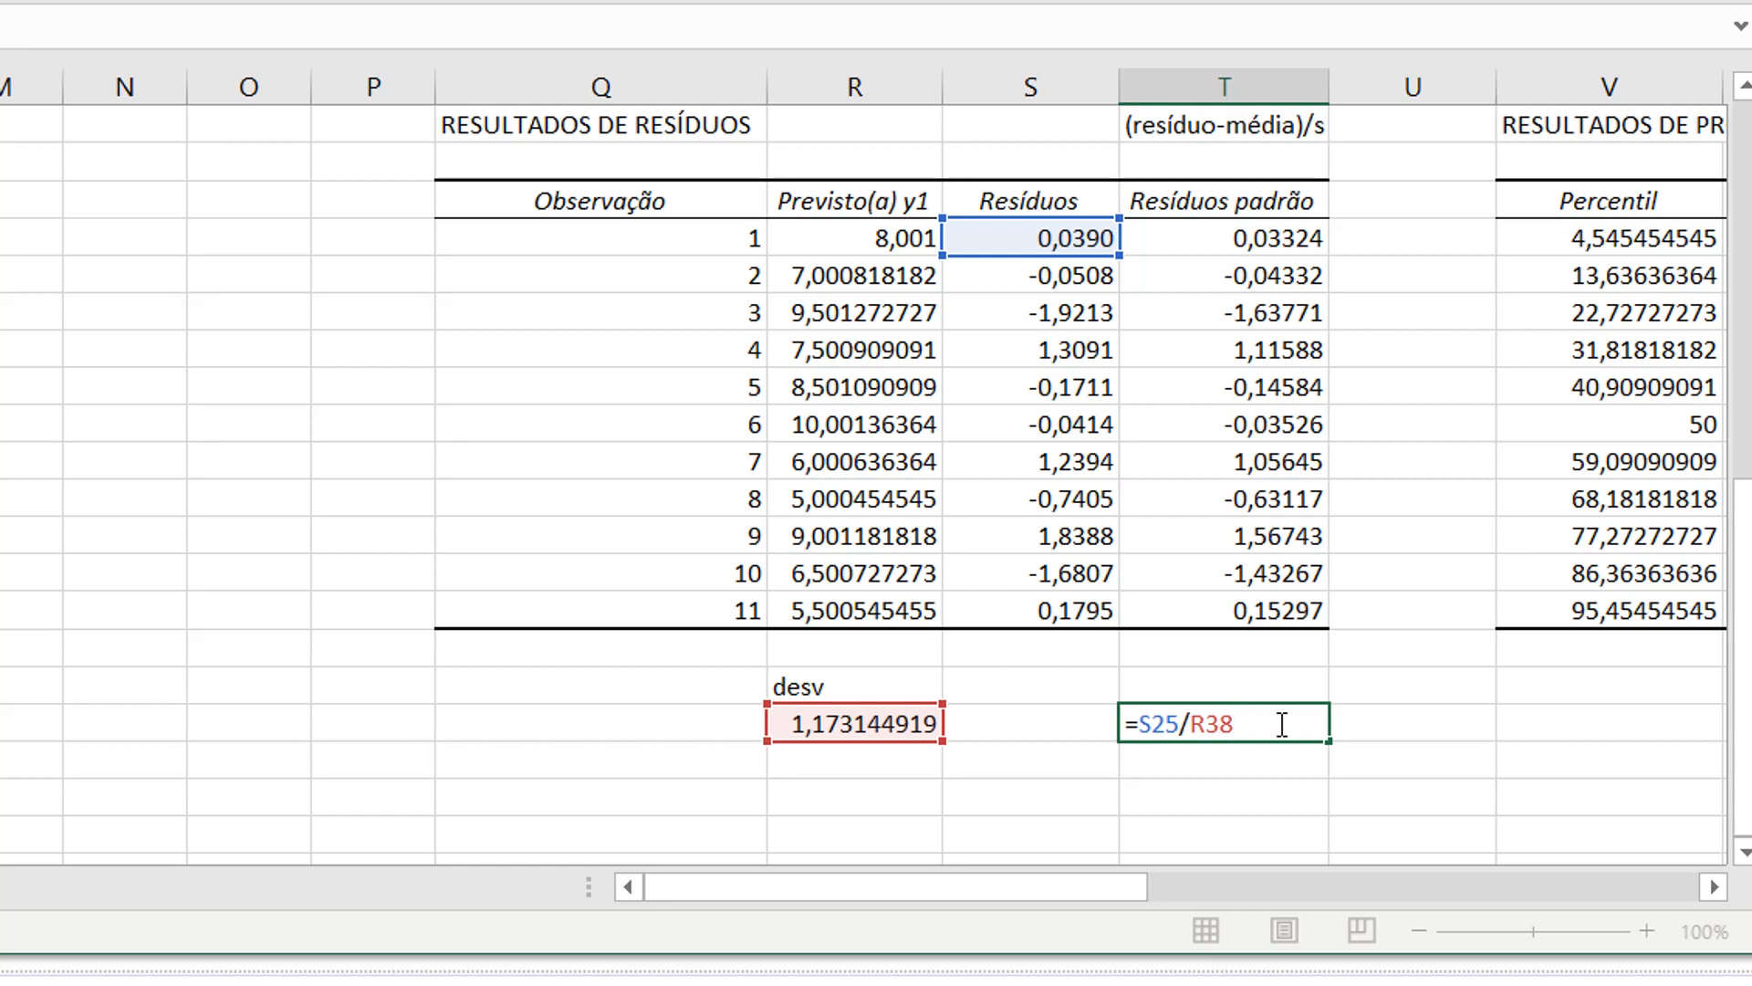
key("Return")
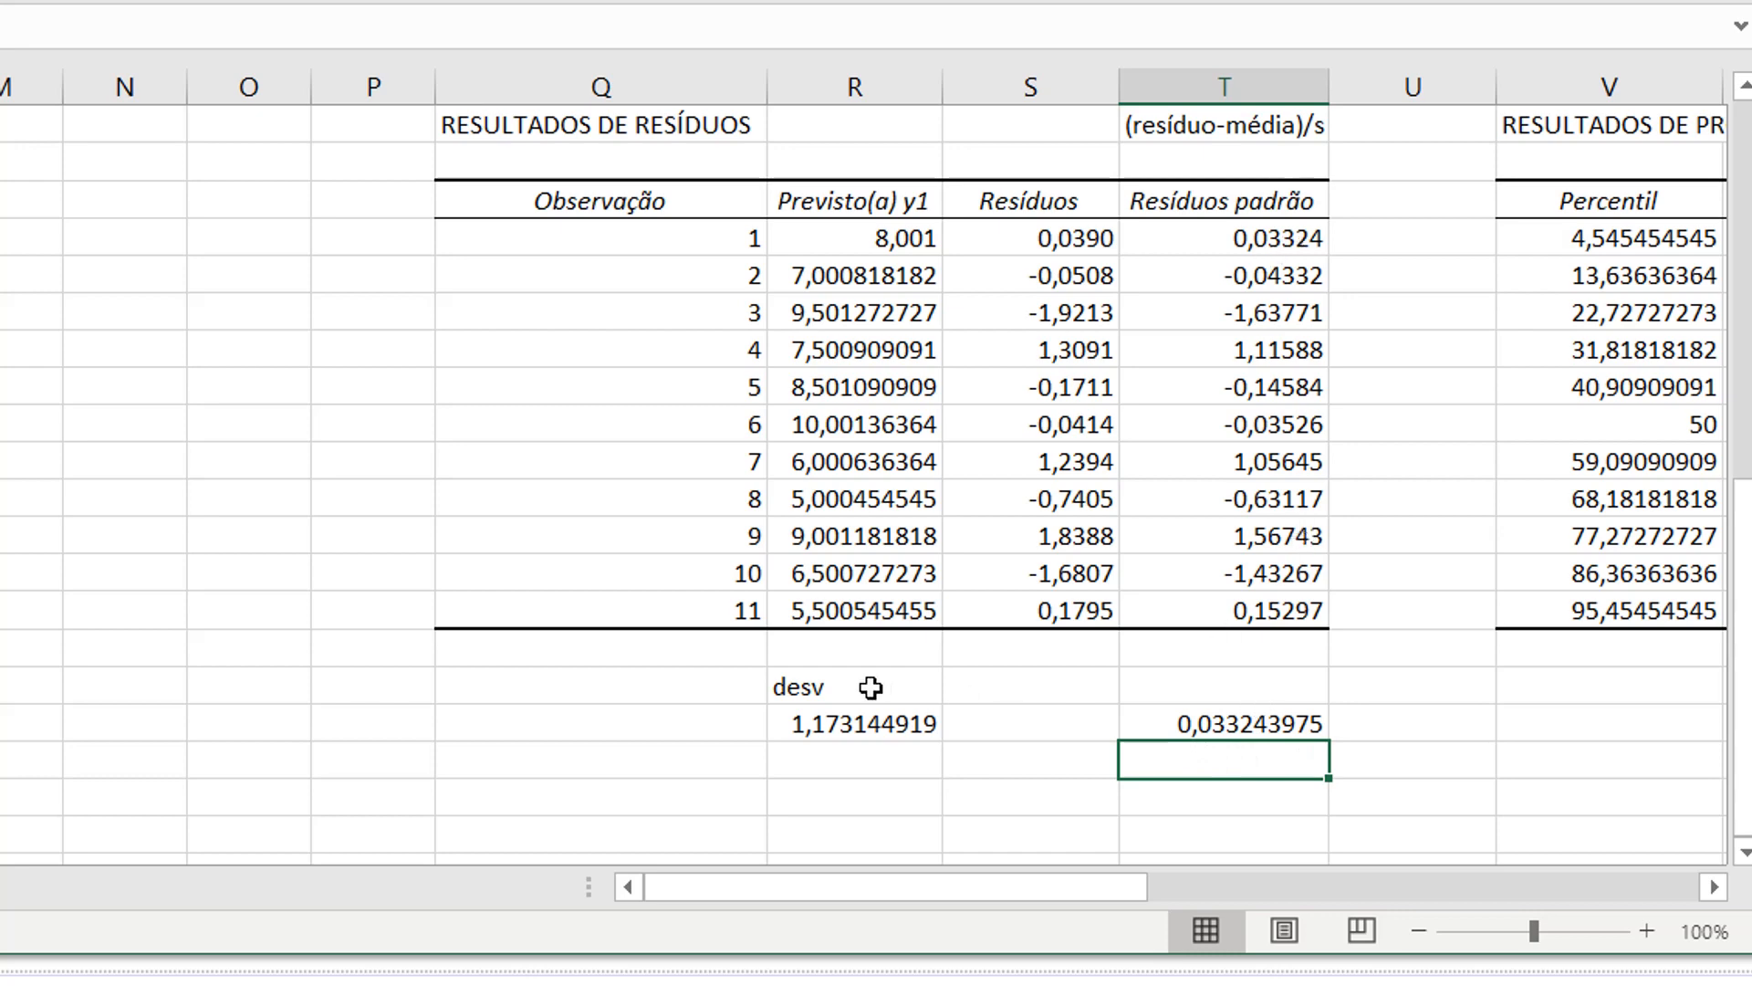
- Bring the regression summary and the x1 residual plot at the start of the results into view
scroll(1324, 776, "up", 2)
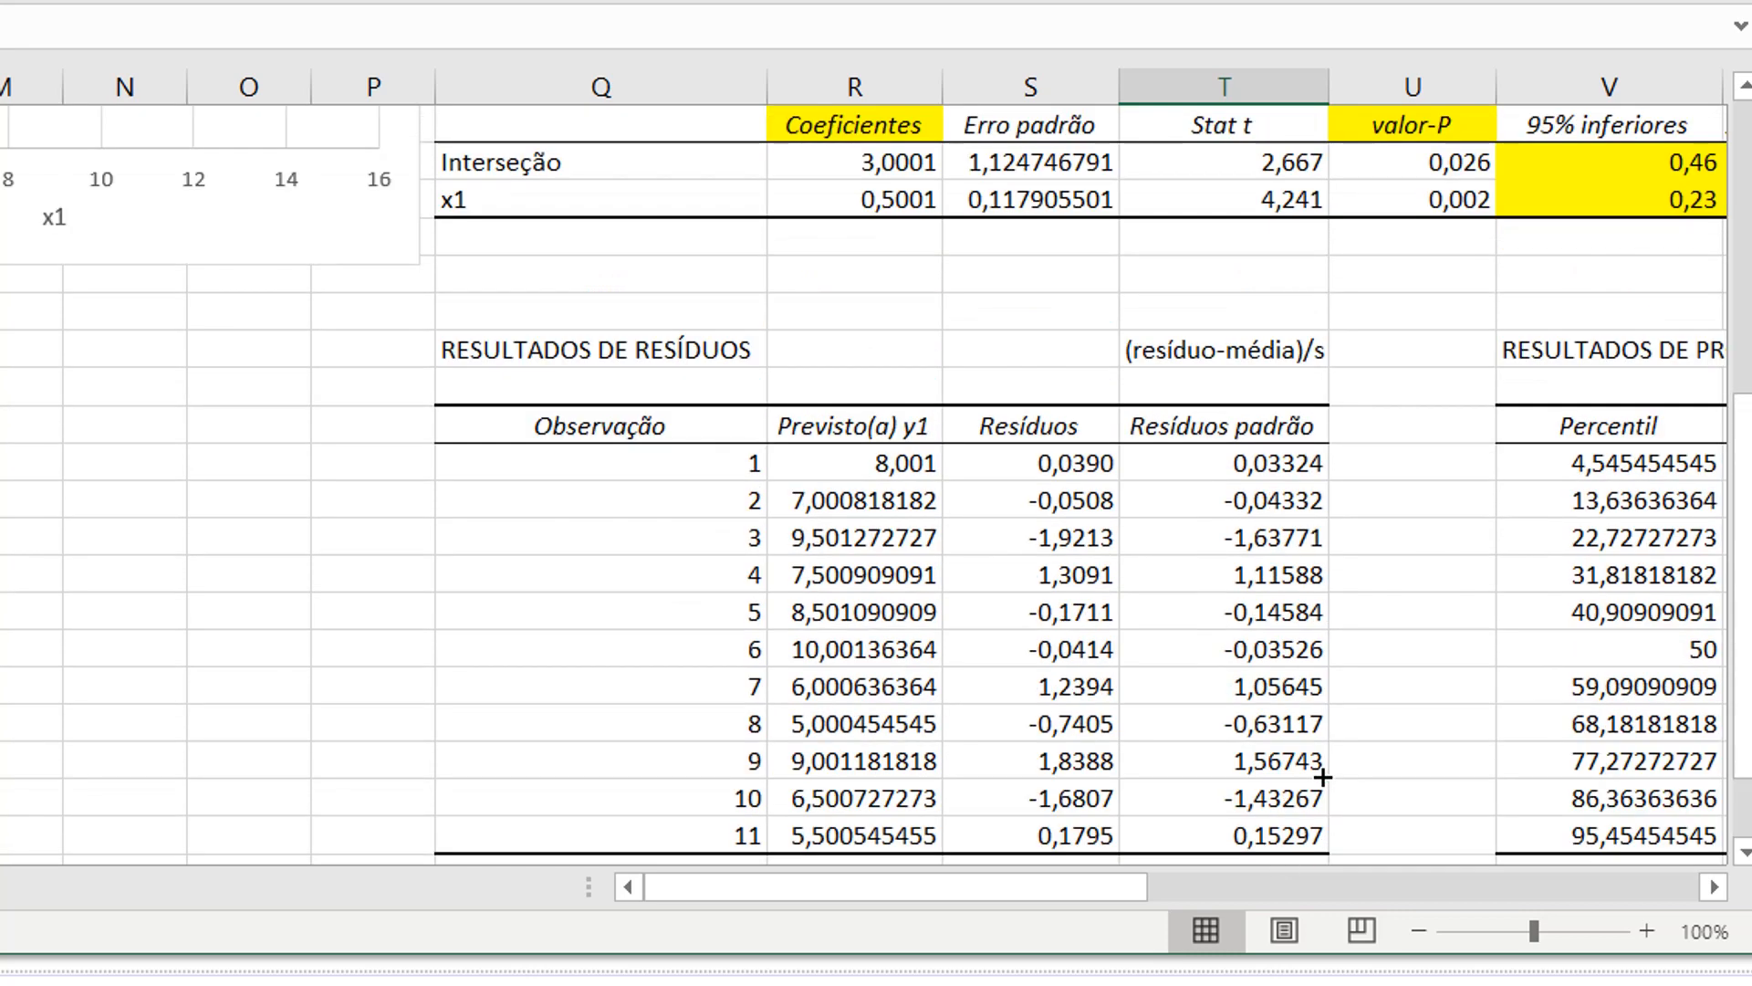
left_click_drag(1019, 901, 1367, 965)
left_click_drag(1072, 903, 1073, 903)
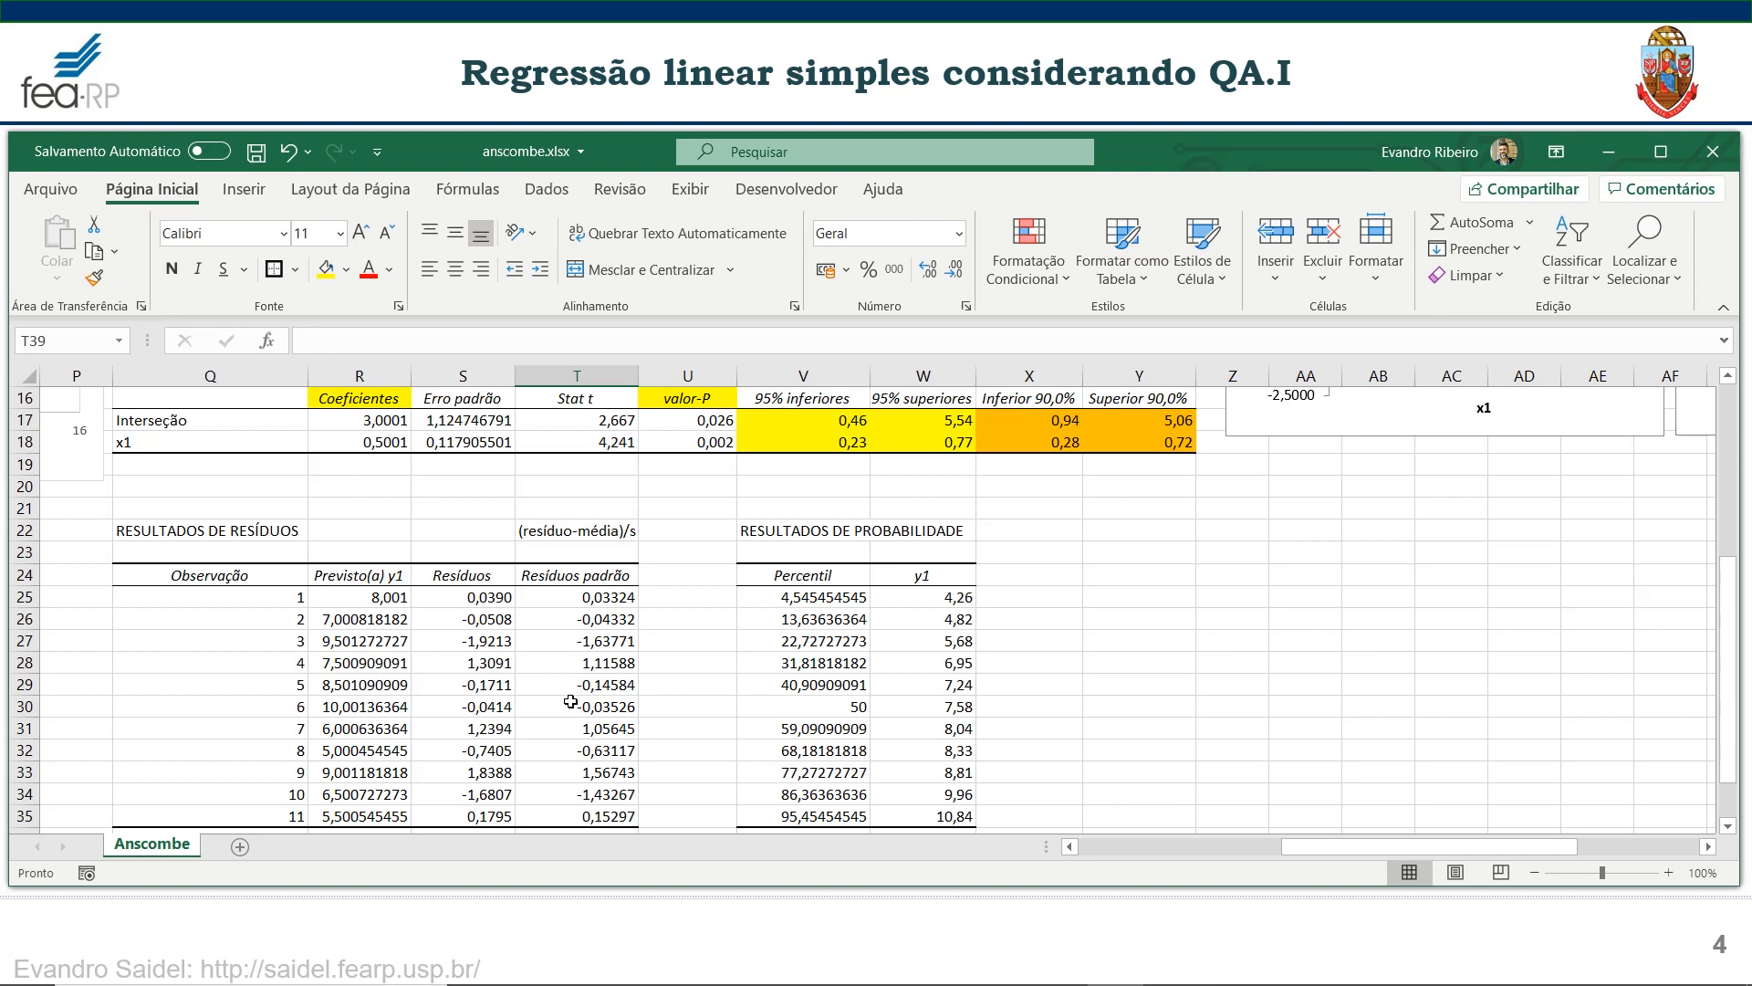
scroll(571, 701, "up", 5)
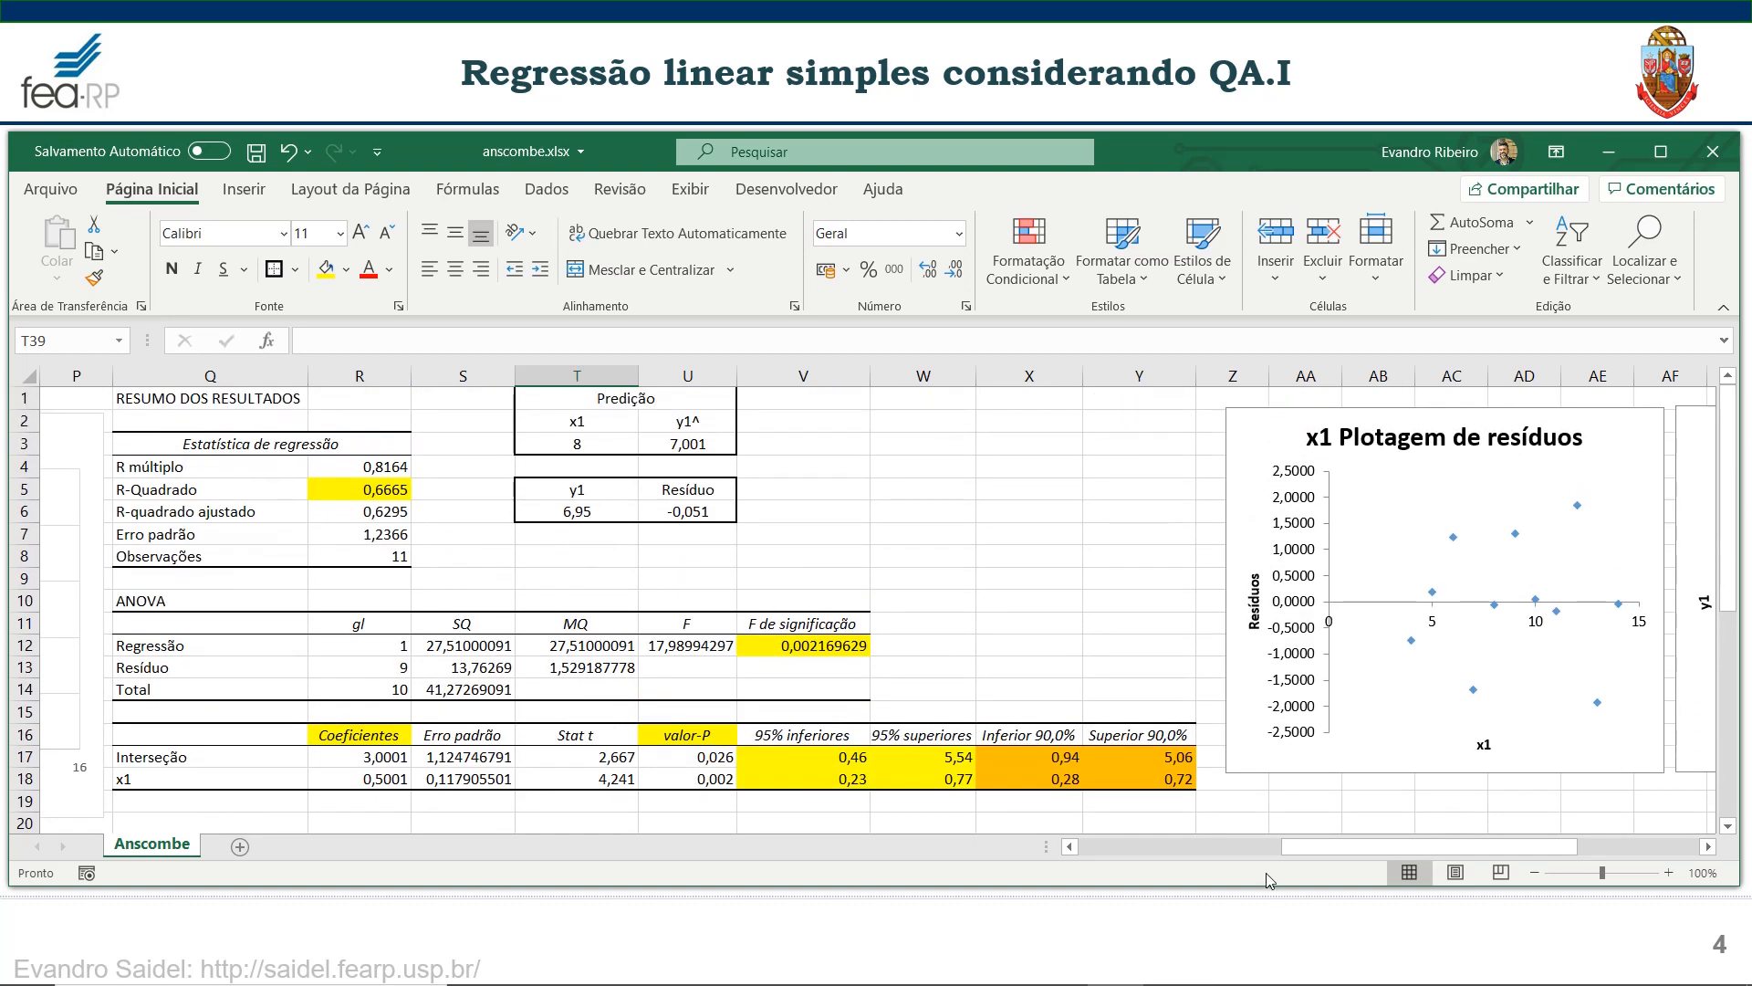